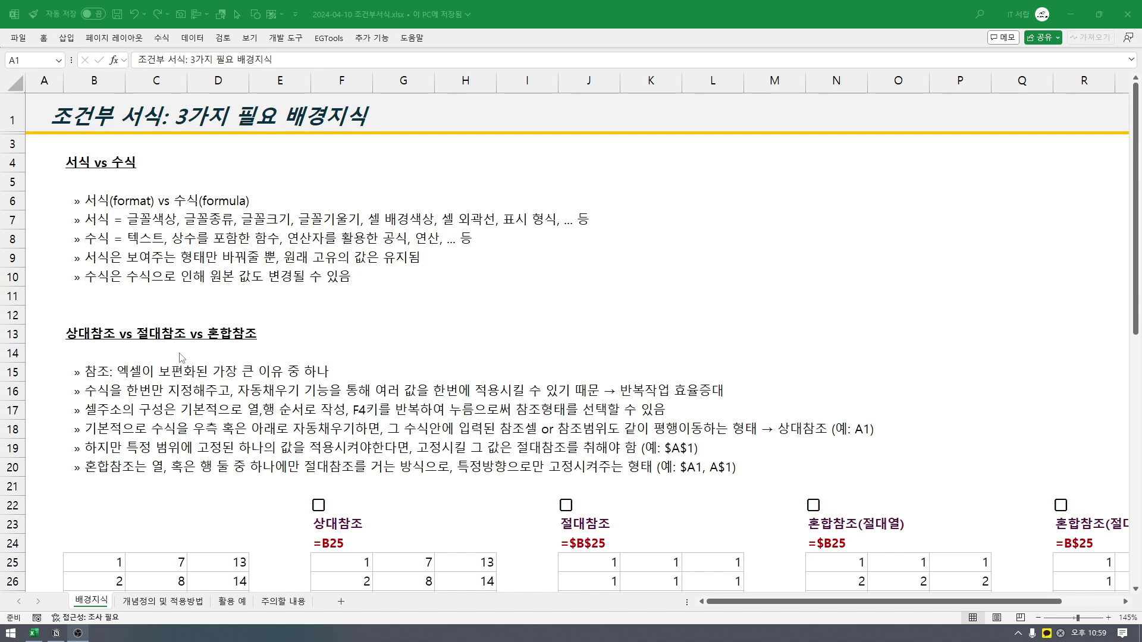
{"action": "scroll", "coordinate": [251, 343], "scroll_direction": "down", "scroll_amount": 5}
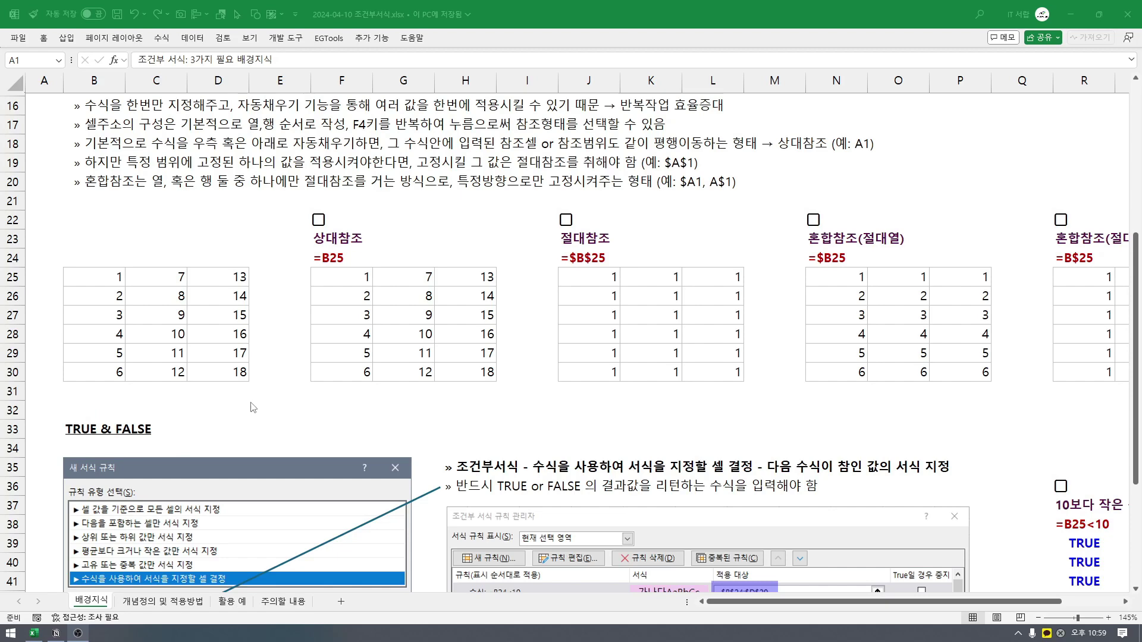
{"action": "scroll", "coordinate": [253, 407], "scroll_direction": "up", "scroll_amount": 4}
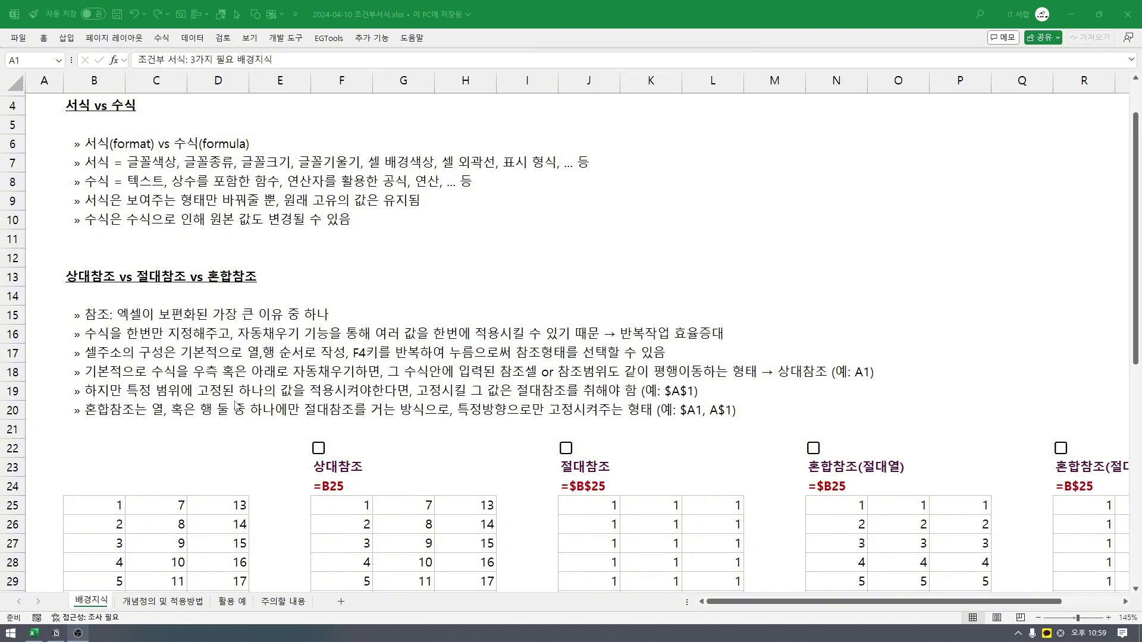
{"action": "scroll", "coordinate": [274, 405], "scroll_direction": "up", "scroll_amount": 1}
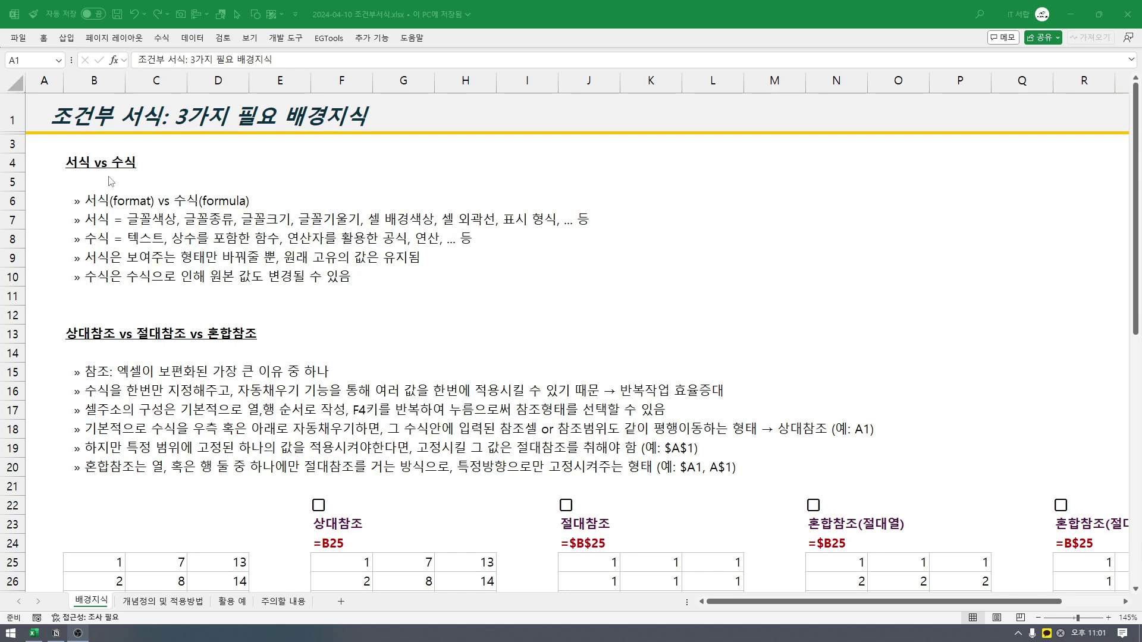
{"action": "scroll", "coordinate": [225, 293], "scroll_direction": "down", "scroll_amount": 2}
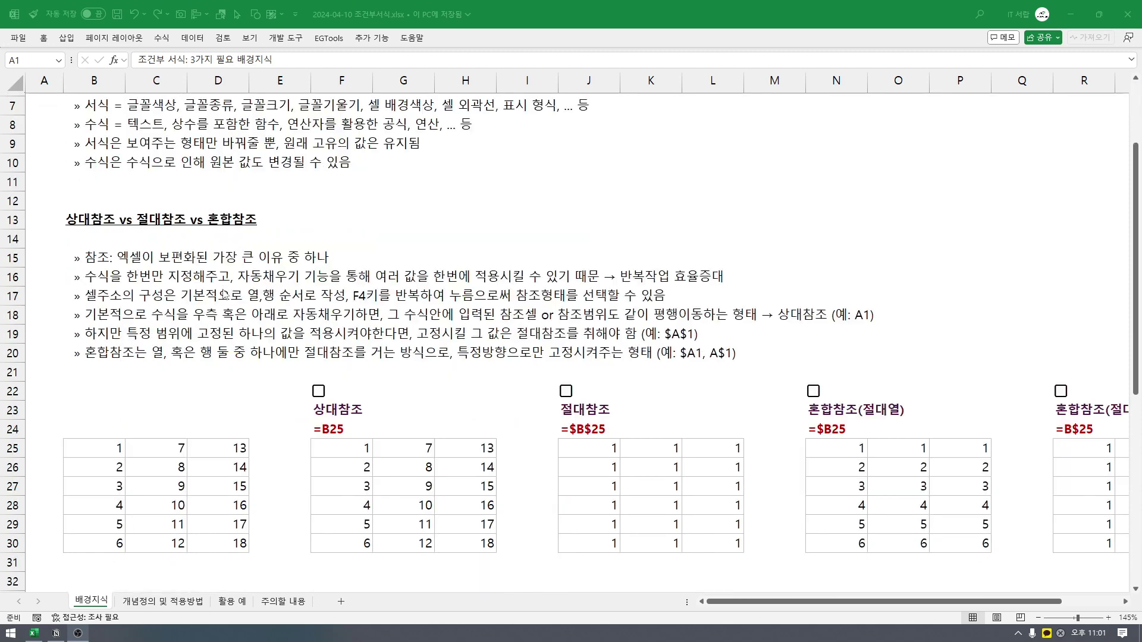
{"action": "scroll", "coordinate": [192, 273], "scroll_direction": "up", "scroll_amount": 1}
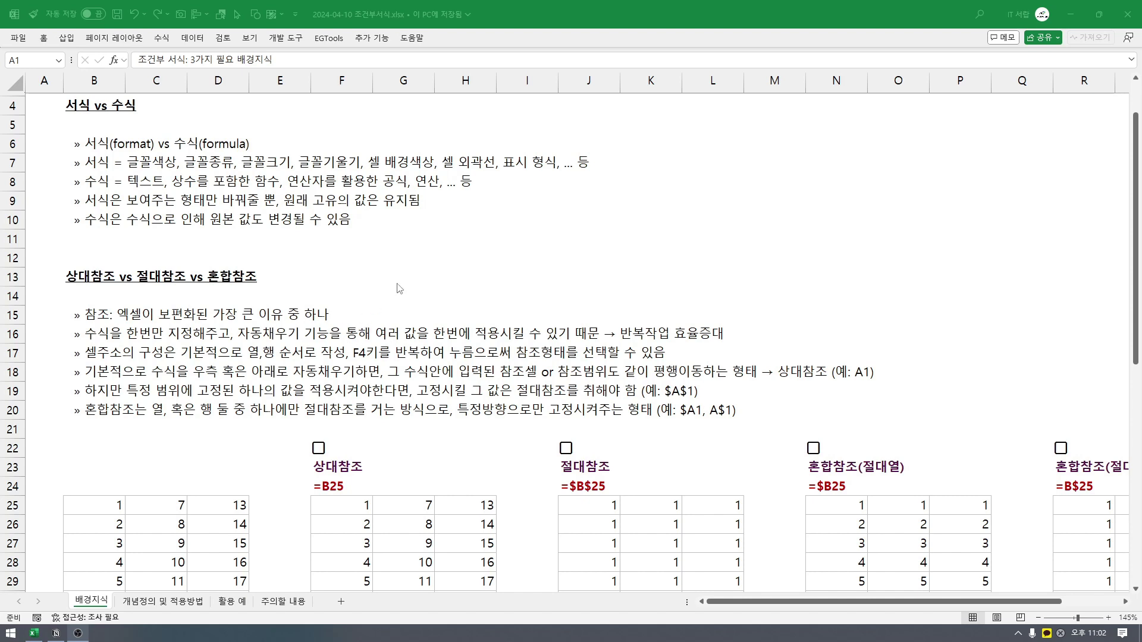
- Enter 1 in cell N8 and a formula referencing it, =N8, in cell O8
{"action": "left_click", "coordinate": [817, 187]}
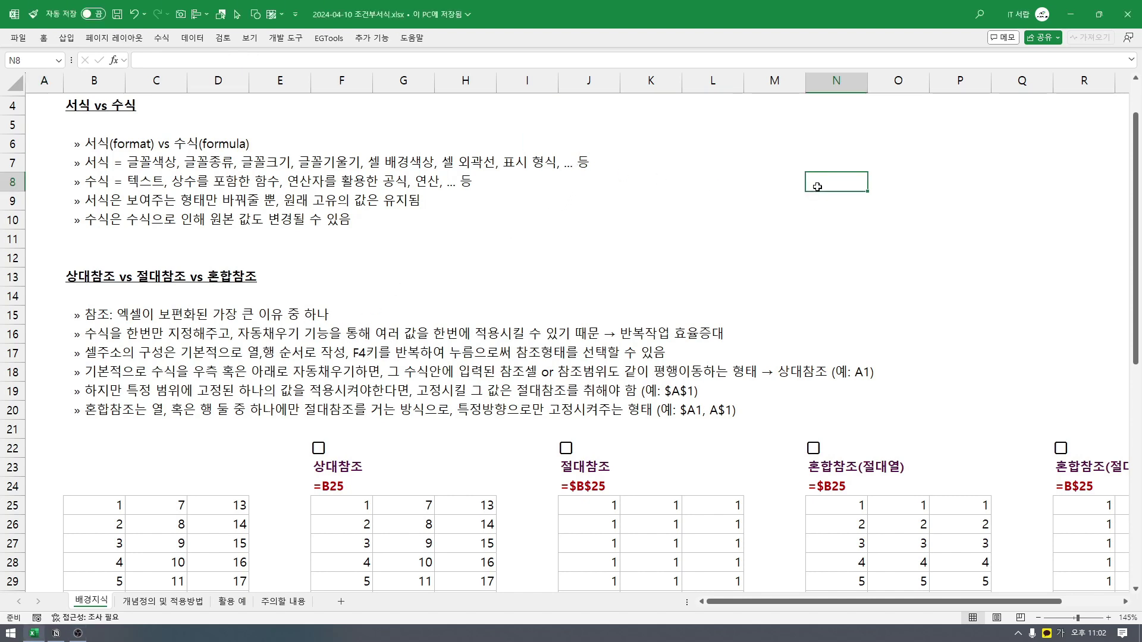
{"action": "type", "text": "1"}
{"action": "key", "text": "Tab"}
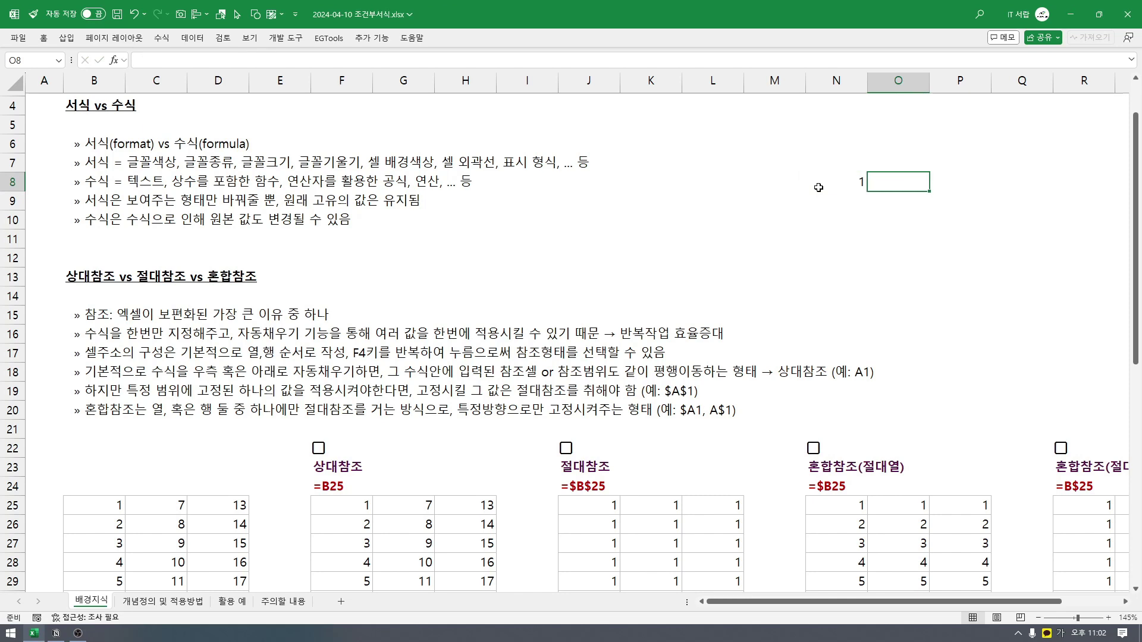
{"action": "type", "text": "="}
{"action": "left_click", "coordinate": [819, 187]}
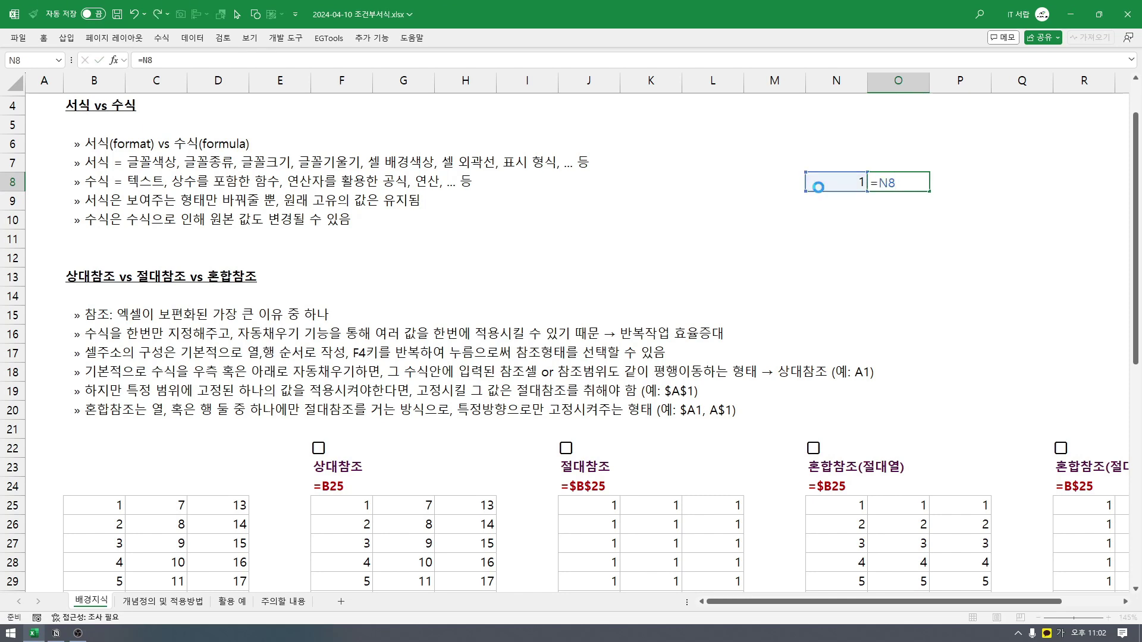
{"action": "key", "text": "Return"}
{"action": "key", "text": "Up"}
- Make the reference in O8 absolute as =$N$8 and fill the formula down to O14
{"action": "left_click", "coordinate": [295, 60]}
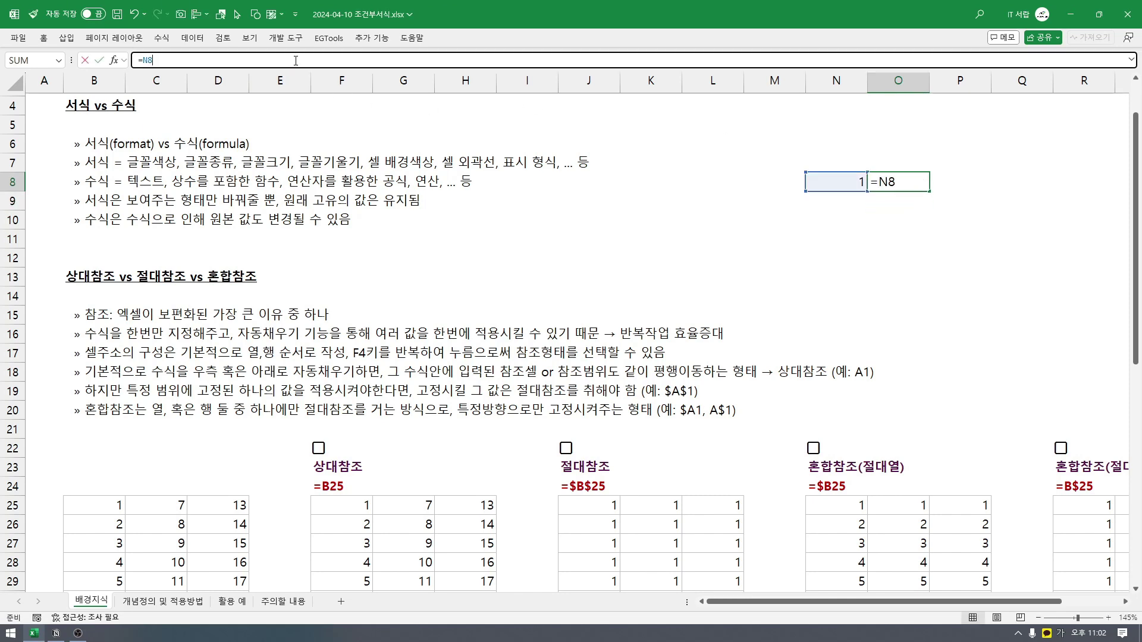
{"action": "key", "text": "F4"}
{"action": "key", "text": "Return"}
{"action": "left_click", "coordinate": [892, 181]}
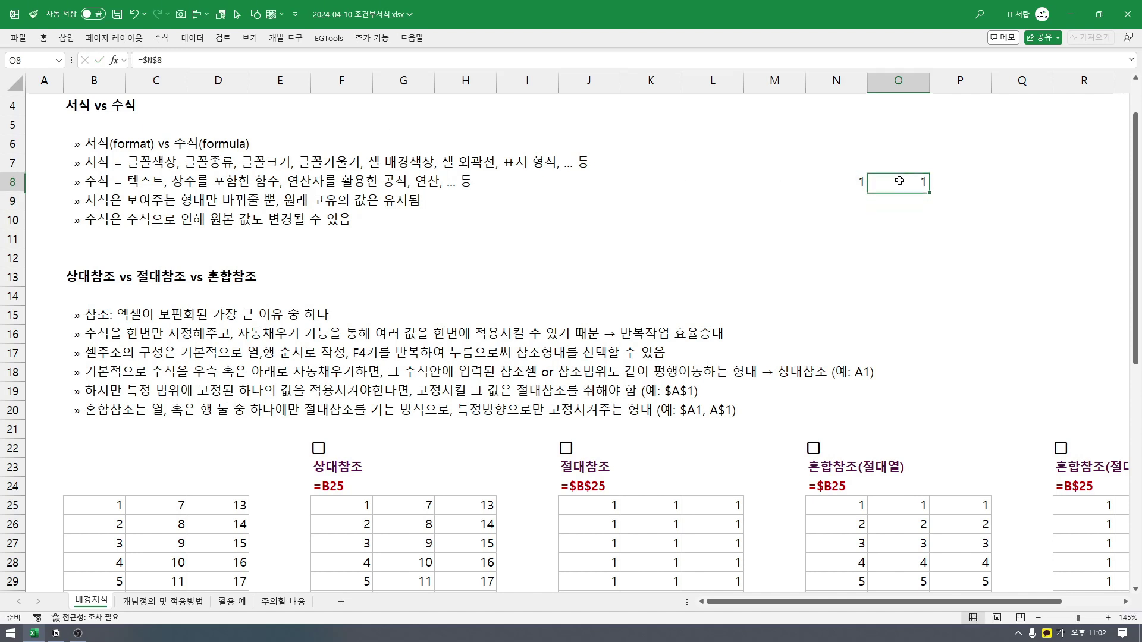
{"action": "left_click_drag", "start_coordinate": [929, 191], "coordinate": [927, 298]}
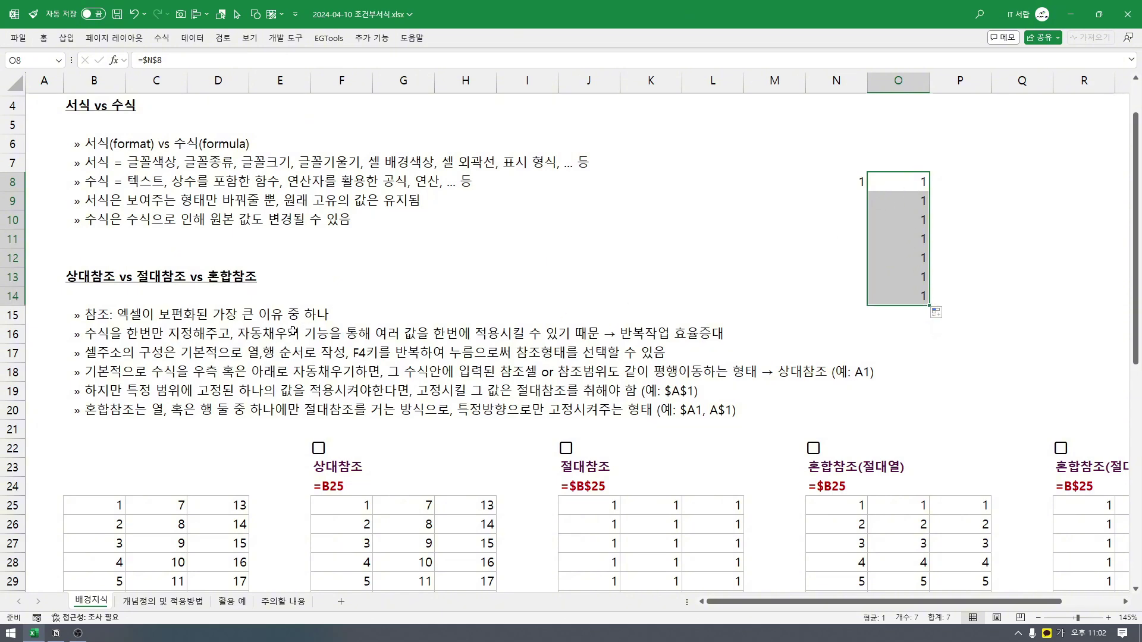
- Clear the trial formulas in O8:O14 and the value in N8
{"action": "key", "text": "Delete"}
{"action": "key", "text": "Left"}
{"action": "key", "text": "Delete"}
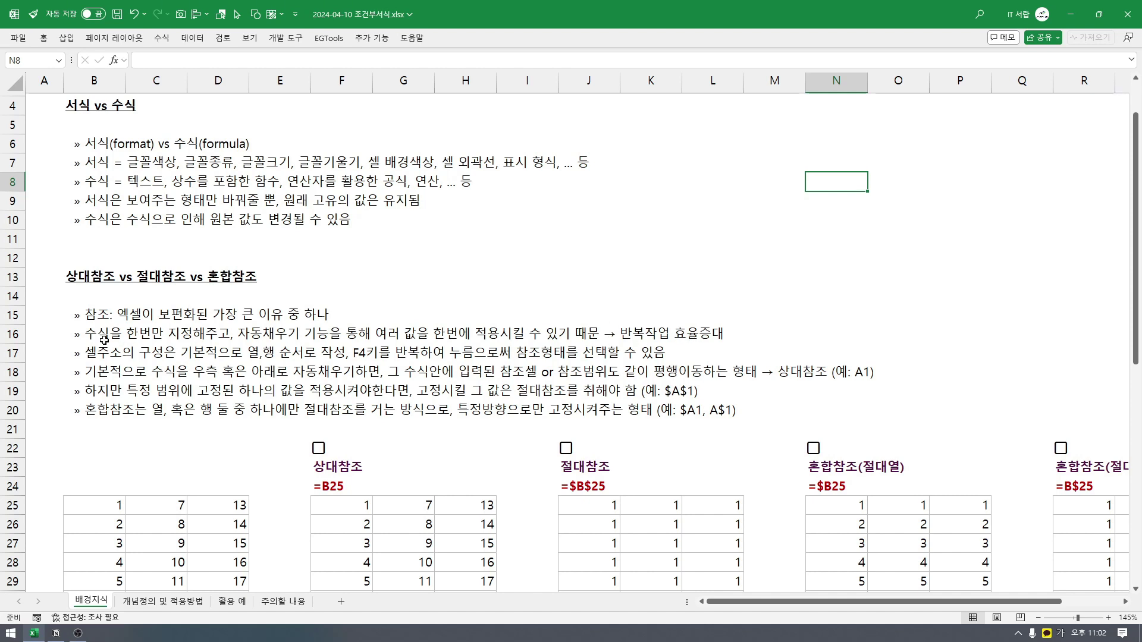
- Review the notes in rows 16 and 17 on autofilling formulas, cell address structure and switching reference types
{"action": "left_click_drag", "start_coordinate": [94, 338], "coordinate": [475, 336]}
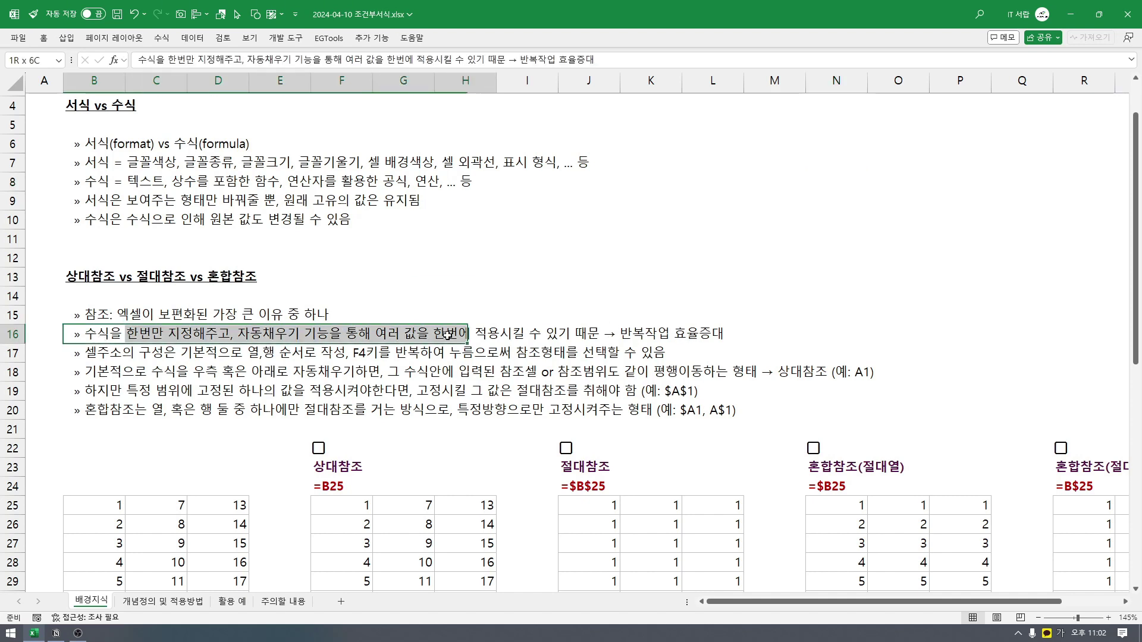
{"action": "left_click", "coordinate": [86, 355]}
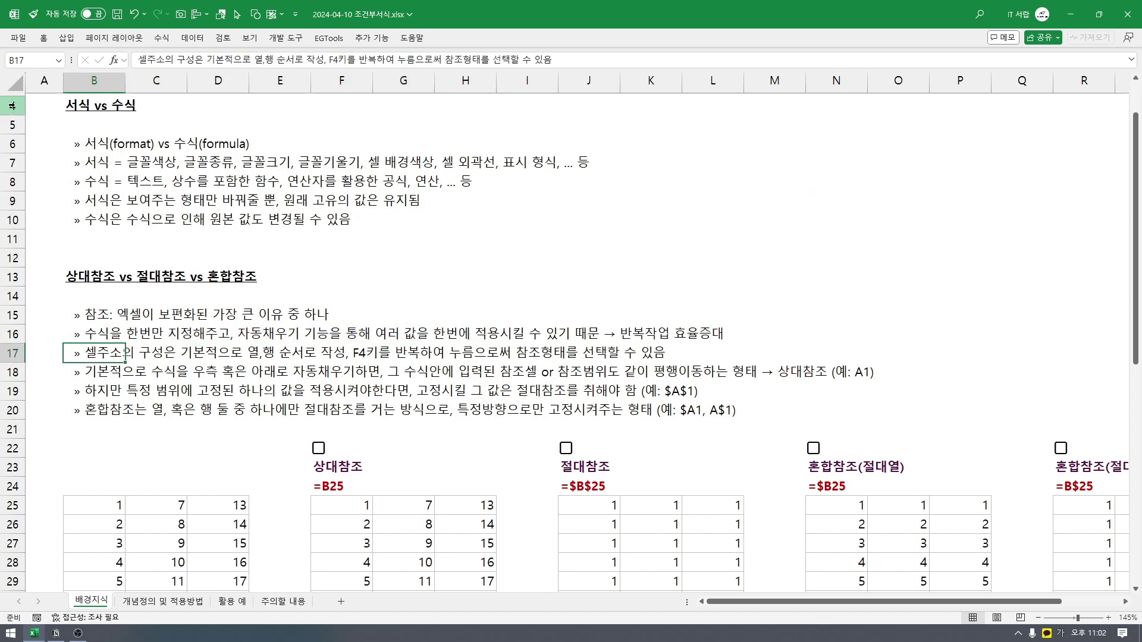
{"action": "left_click", "coordinate": [34, 60]}
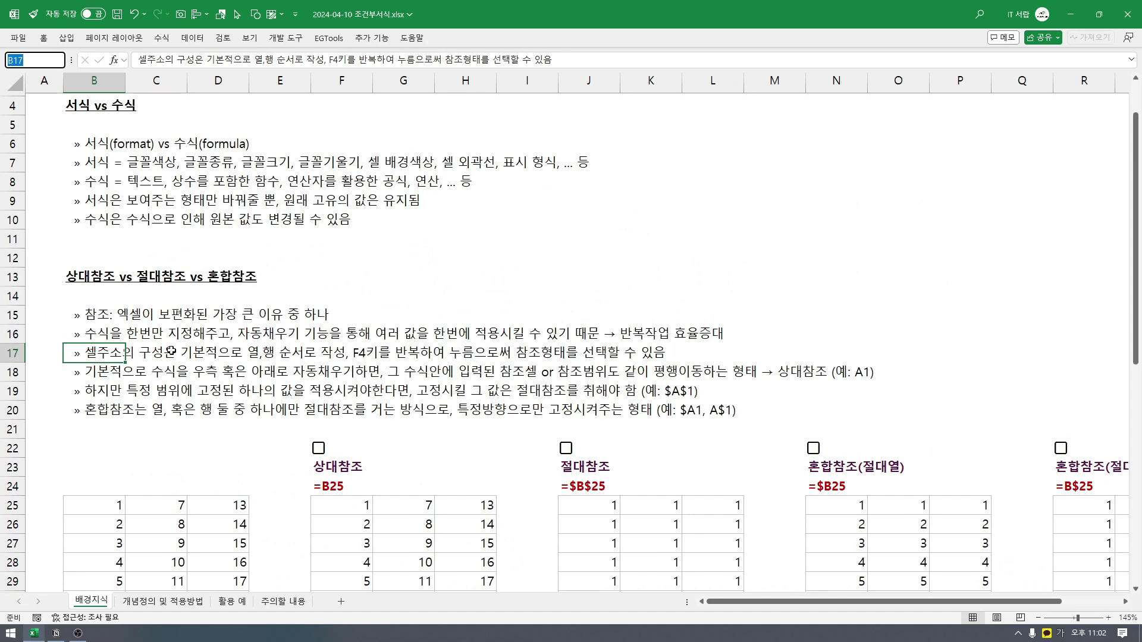
{"action": "left_click", "coordinate": [235, 352]}
{"action": "left_click", "coordinate": [351, 352]}
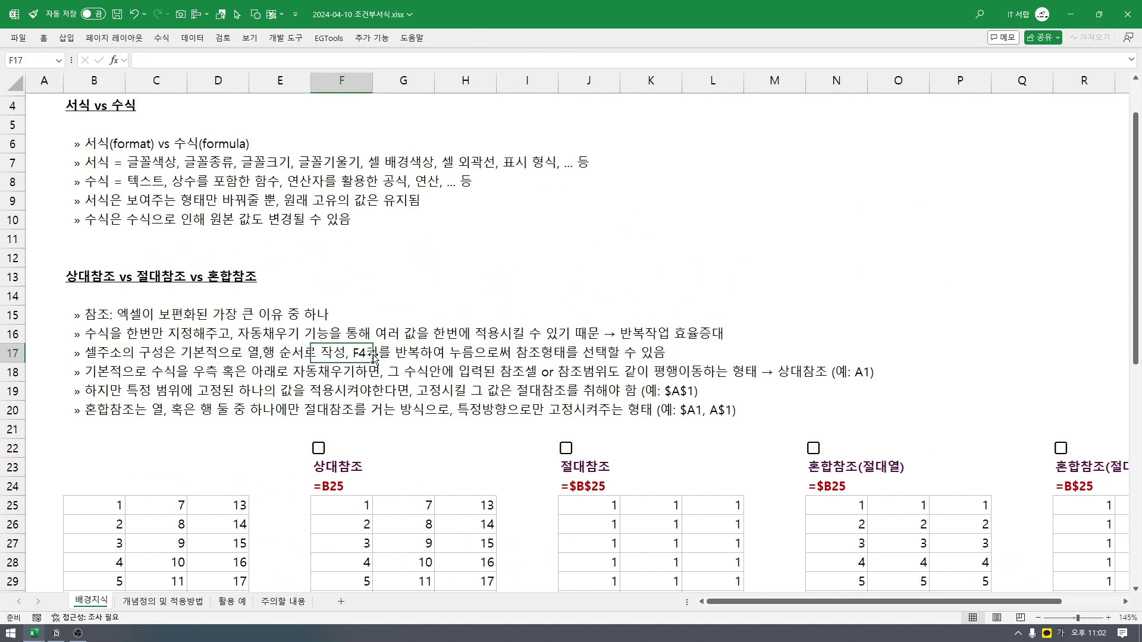
{"action": "left_click_drag", "start_coordinate": [373, 357], "coordinate": [564, 354]}
{"action": "left_click", "coordinate": [550, 353]}
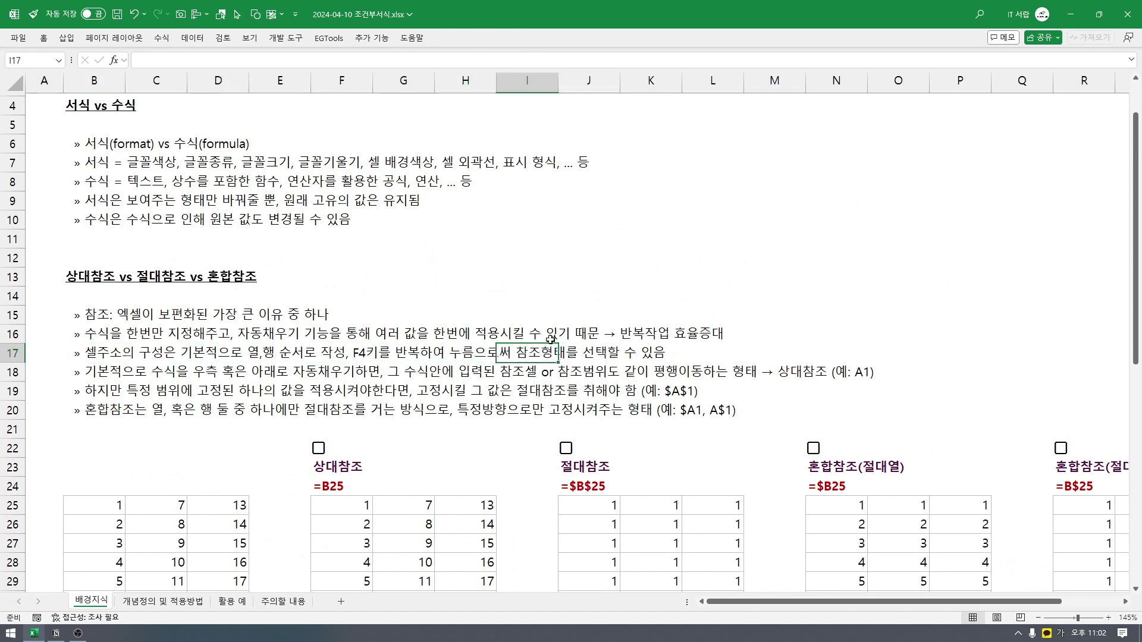
- Enter =100 in cell K11
{"action": "left_click", "coordinate": [643, 233]}
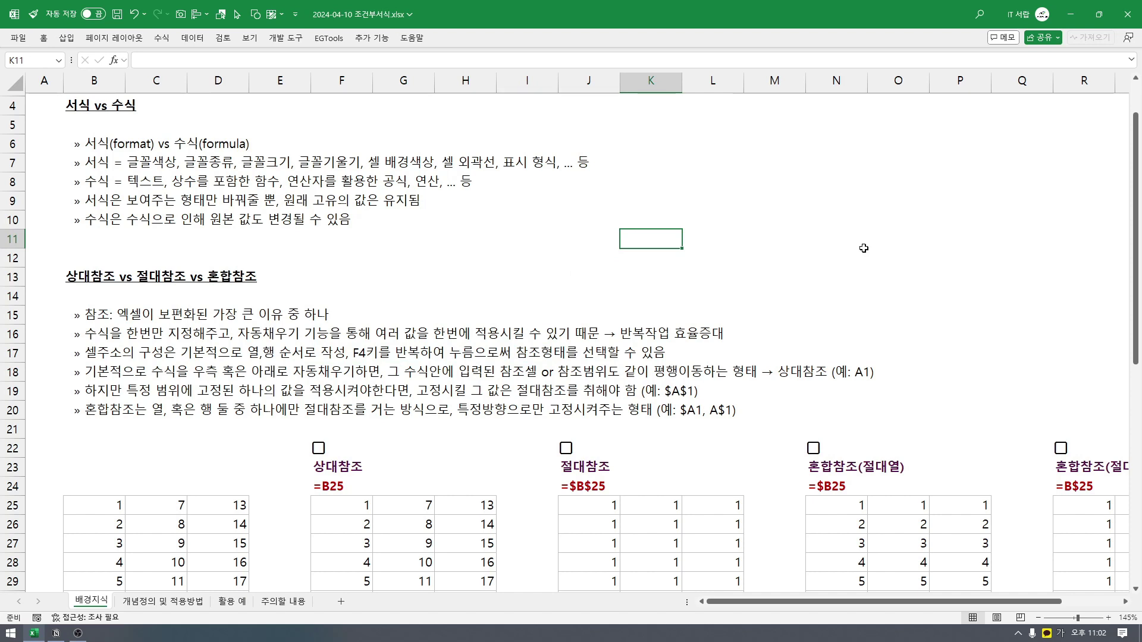
{"action": "type", "text": "=199"}
{"action": "key", "text": "BackSpace"}
{"action": "key", "text": "BackSpace"}
{"action": "type", "text": "00"}
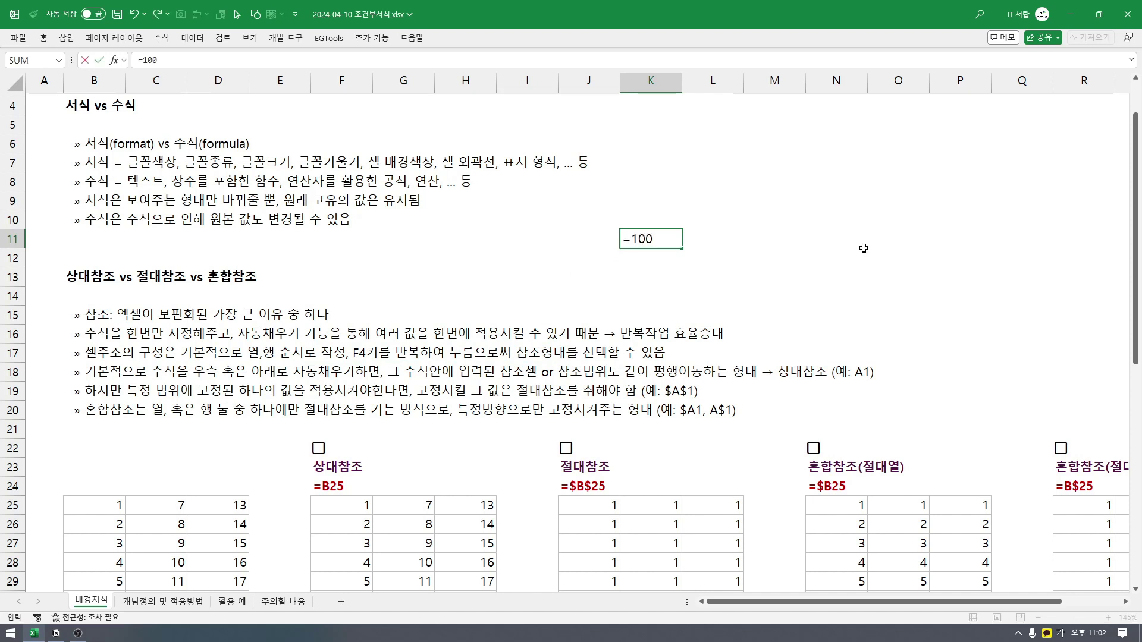
{"action": "key", "text": "Return"}
{"action": "key", "text": "Up"}
- Start a formula in L11 referencing K11, cycle it through the absolute and mixed reference forms, and cancel the entry
{"action": "key", "text": "Right"}
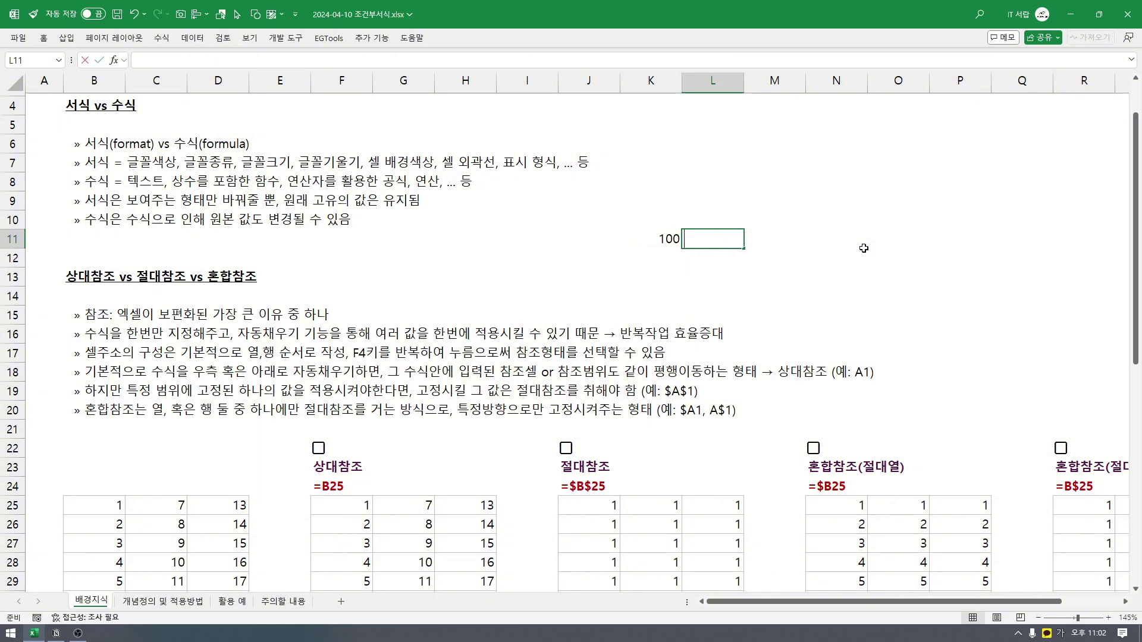
{"action": "type", "text": "="}
{"action": "key", "text": "Left"}
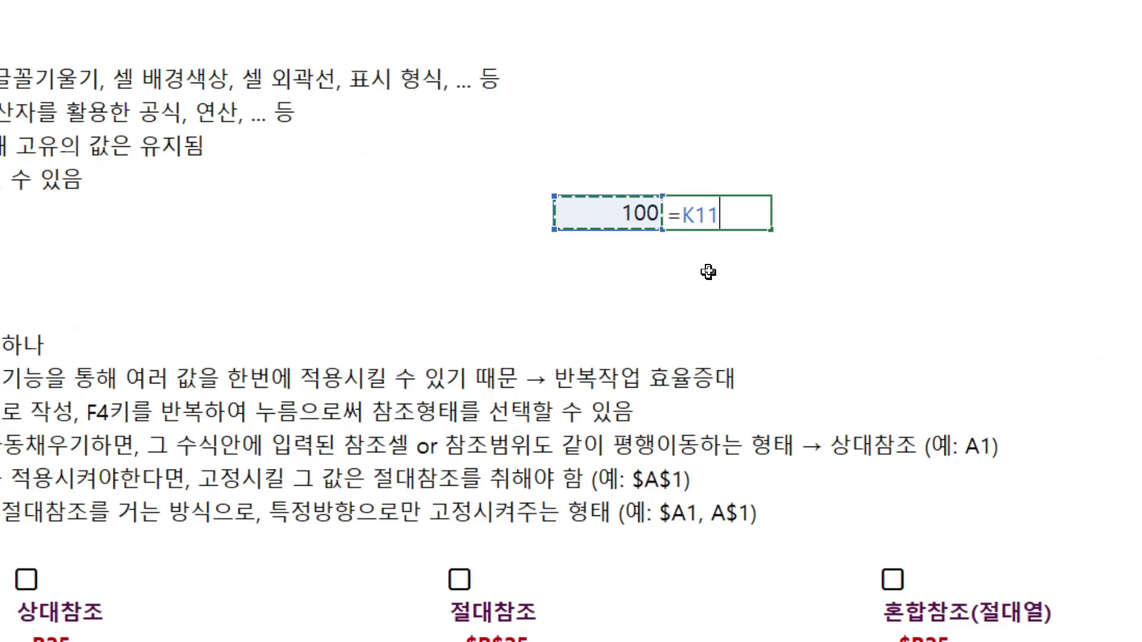
{"action": "key", "text": "F4"}
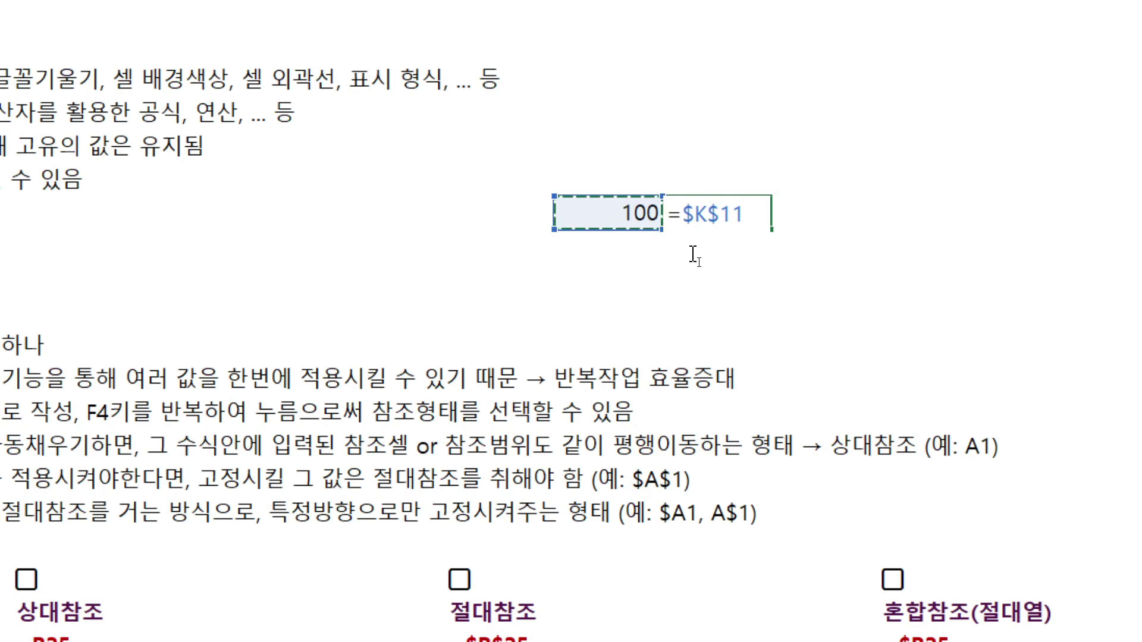
{"action": "key", "text": "F4"}
{"action": "key", "text": "F4"}
{"action": "key", "text": "F4"}
{"action": "key", "text": "Escape"}
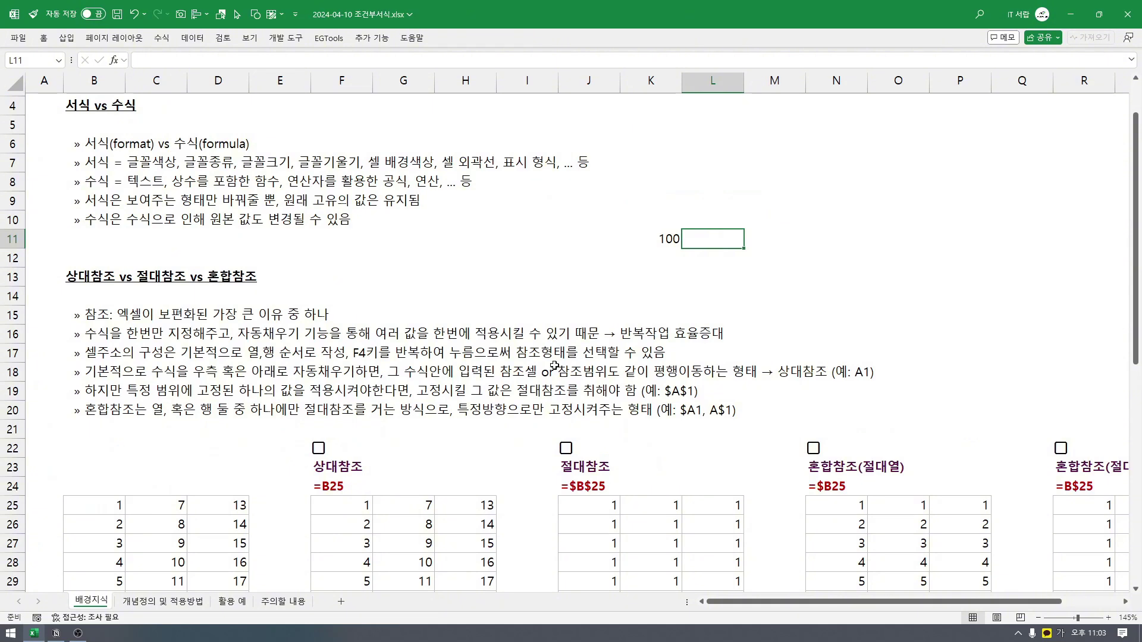
- Review the notes in rows 17 and 18 on choosing the reference type and how relative references shift when autofilled
{"action": "left_click_drag", "start_coordinate": [559, 356], "coordinate": [651, 354]}
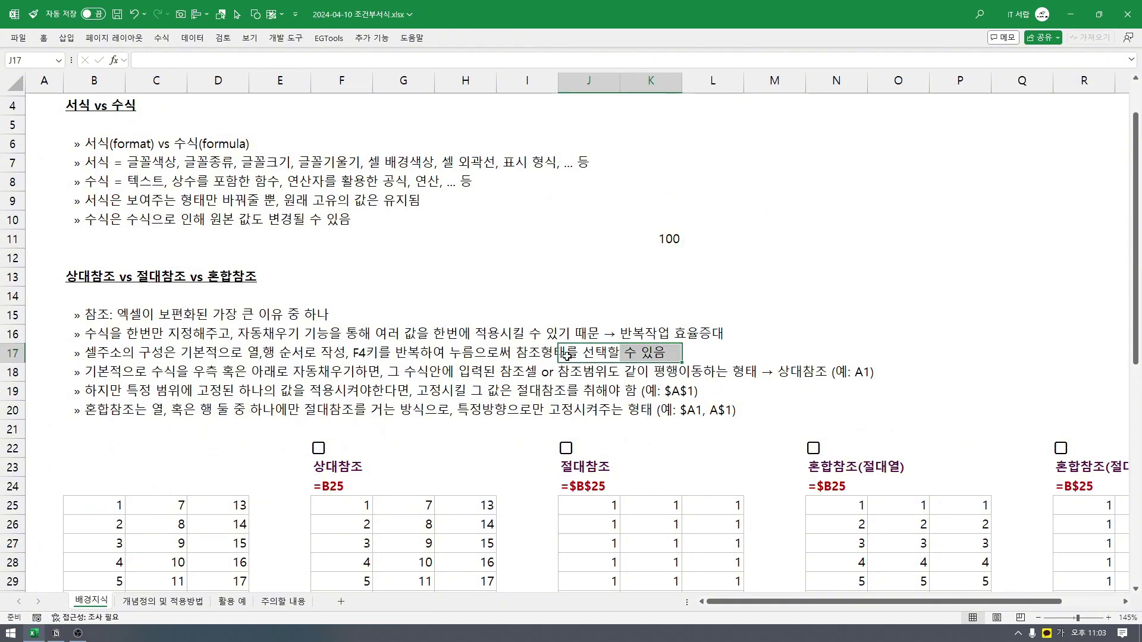
{"action": "left_click", "coordinate": [193, 377]}
{"action": "left_click", "coordinate": [121, 376]}
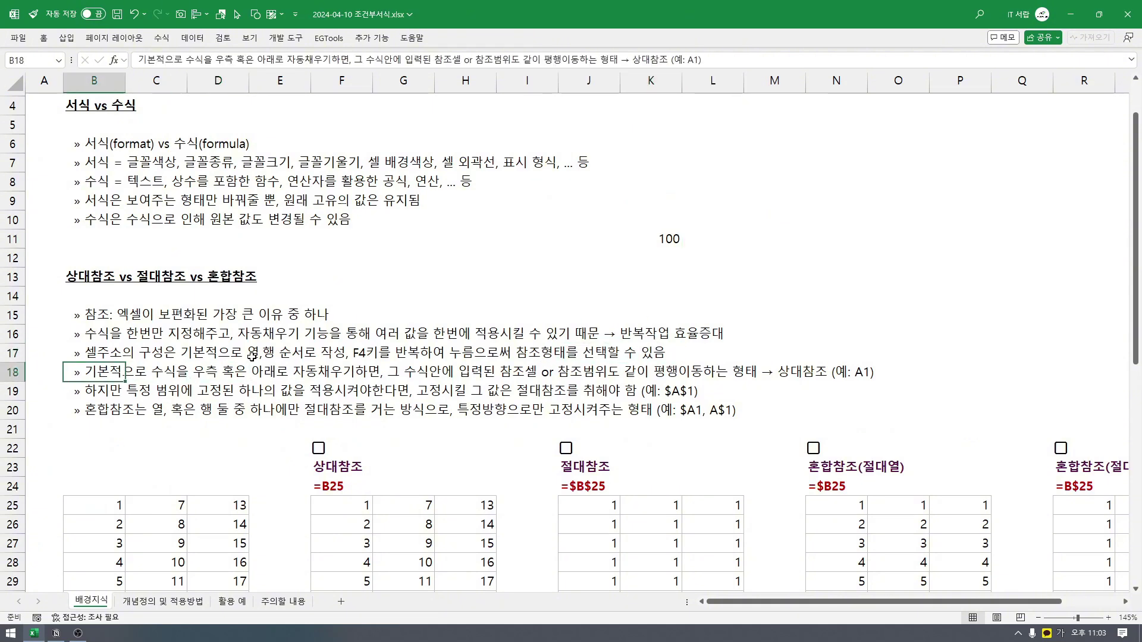
{"action": "left_click", "coordinate": [166, 372]}
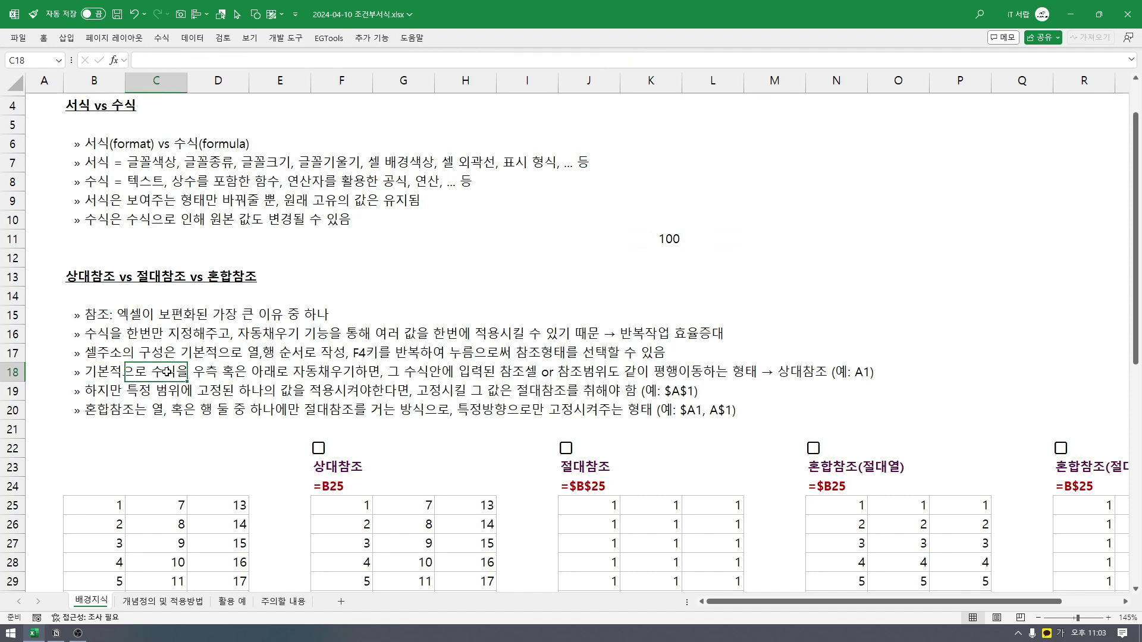
{"action": "left_click_drag", "start_coordinate": [213, 375], "coordinate": [589, 375]}
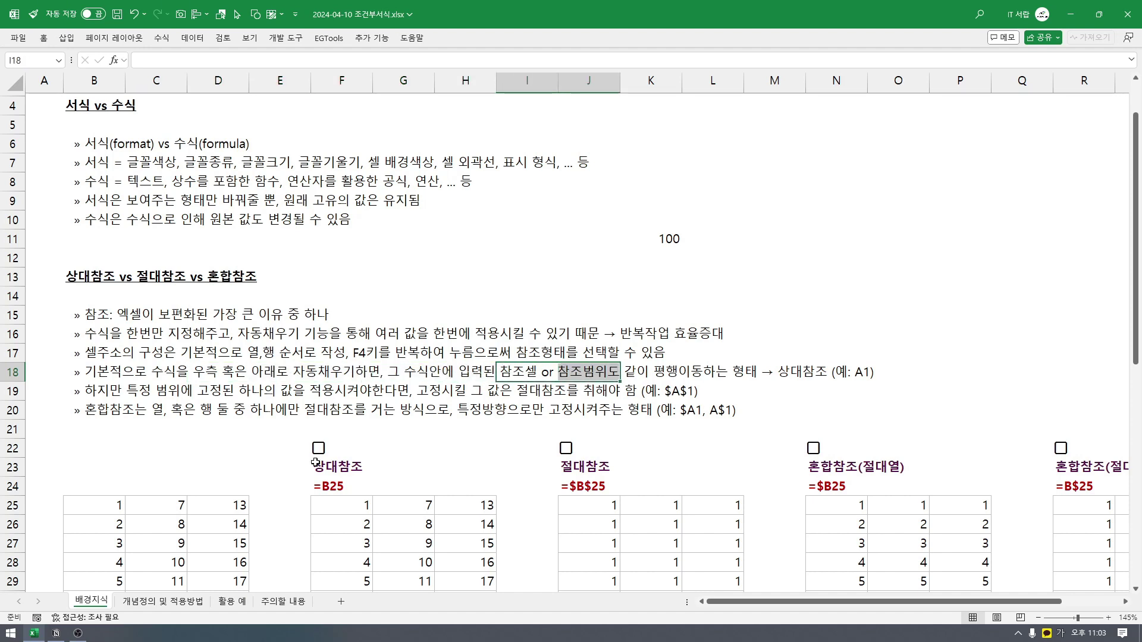
- Clear the contents of F25:H30 in the 상대참조 table
{"action": "left_click", "coordinate": [340, 504]}
{"action": "scroll", "coordinate": [376, 488], "scroll_direction": "down", "scroll_amount": 1}
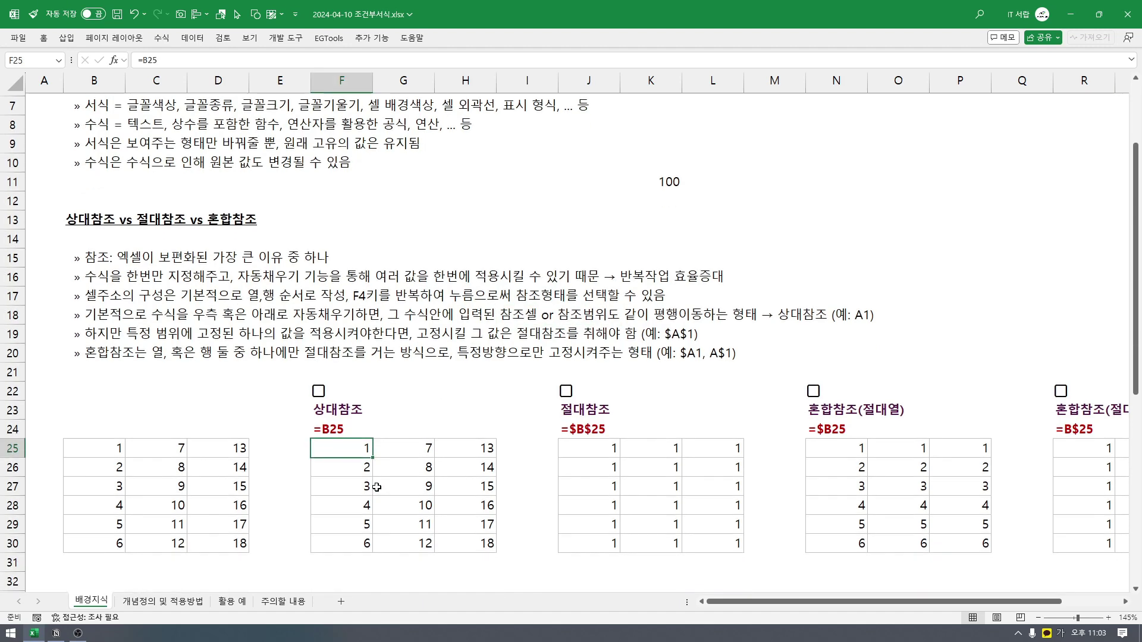
{"action": "left_click_drag", "start_coordinate": [356, 448], "coordinate": [468, 542]}
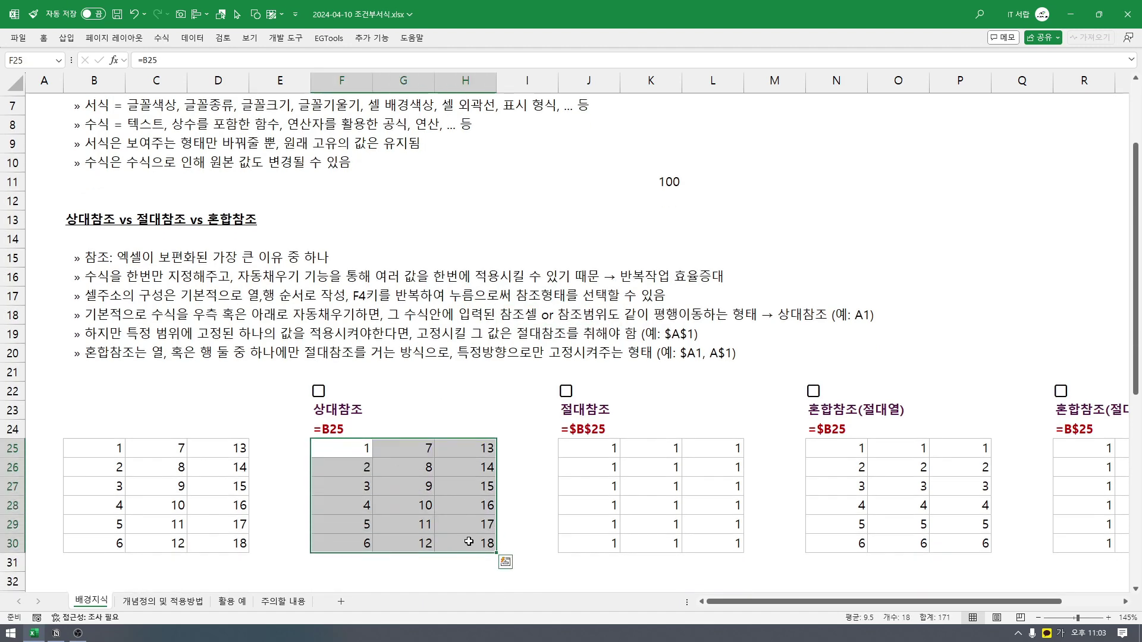
{"action": "key", "text": "Delete"}
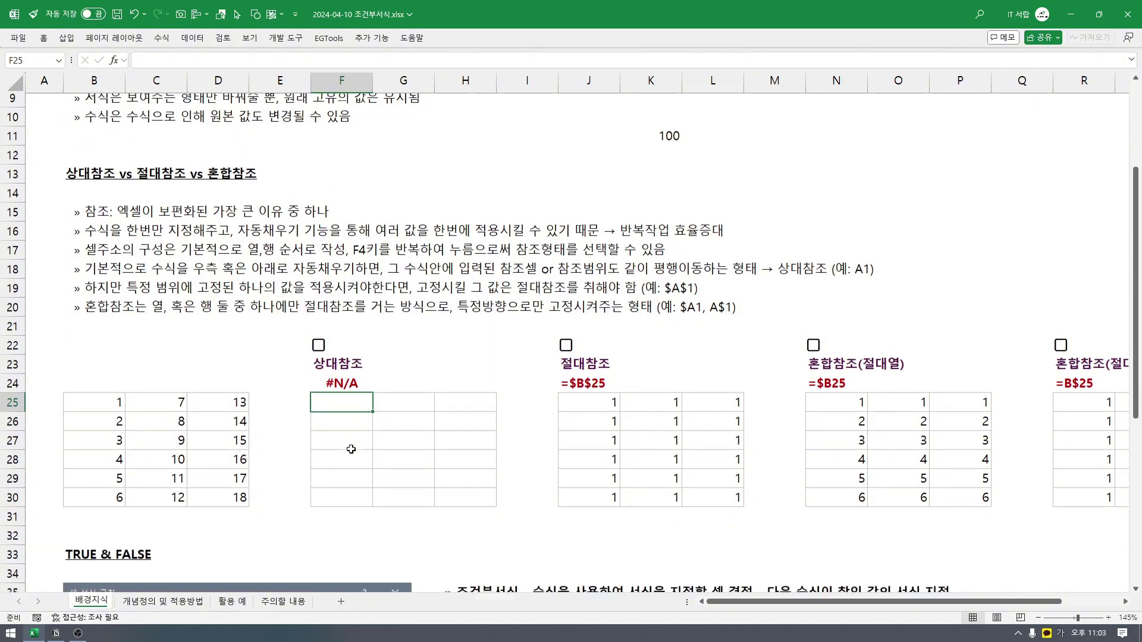
- Enter the relative reference formula =B25 in cell F25 of the 상대참조 table
{"action": "scroll", "coordinate": [357, 464], "scroll_direction": "down", "scroll_amount": 1}
{"action": "left_click_drag", "start_coordinate": [111, 398], "coordinate": [244, 485]}
{"action": "left_click", "coordinate": [370, 440]}
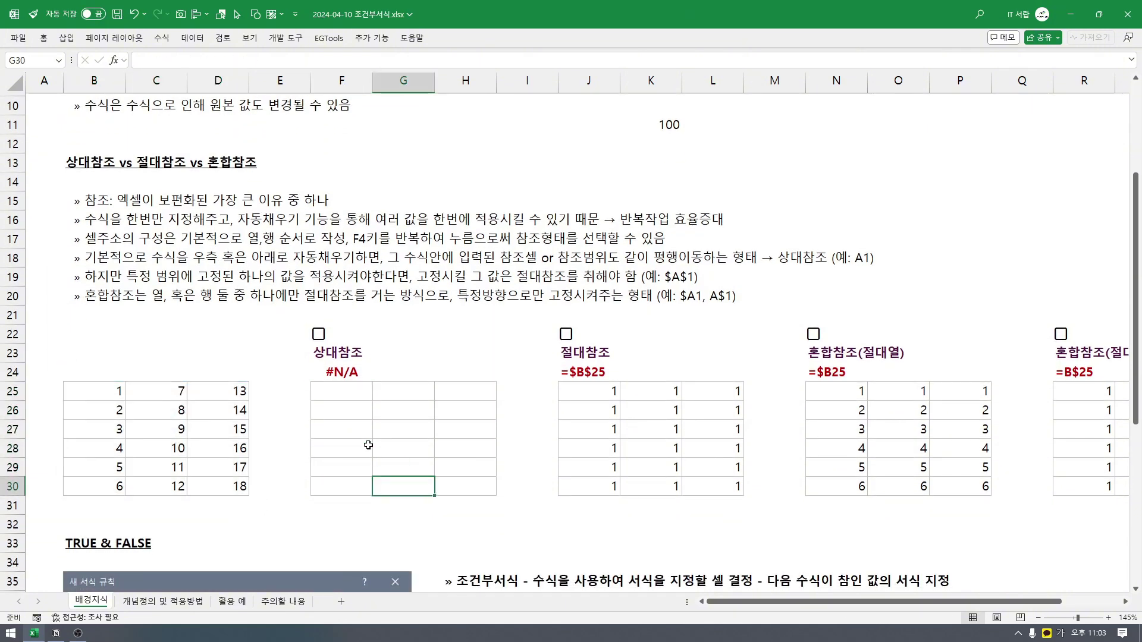
{"action": "left_click", "coordinate": [348, 390]}
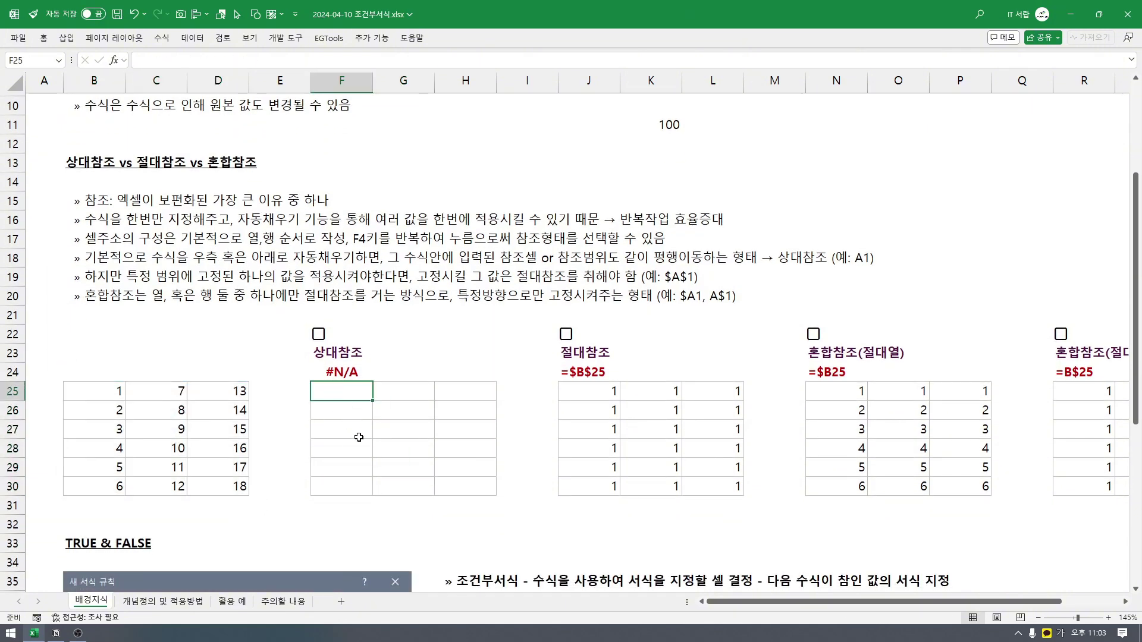
{"action": "type", "text": "="}
{"action": "left_click", "coordinate": [114, 397]}
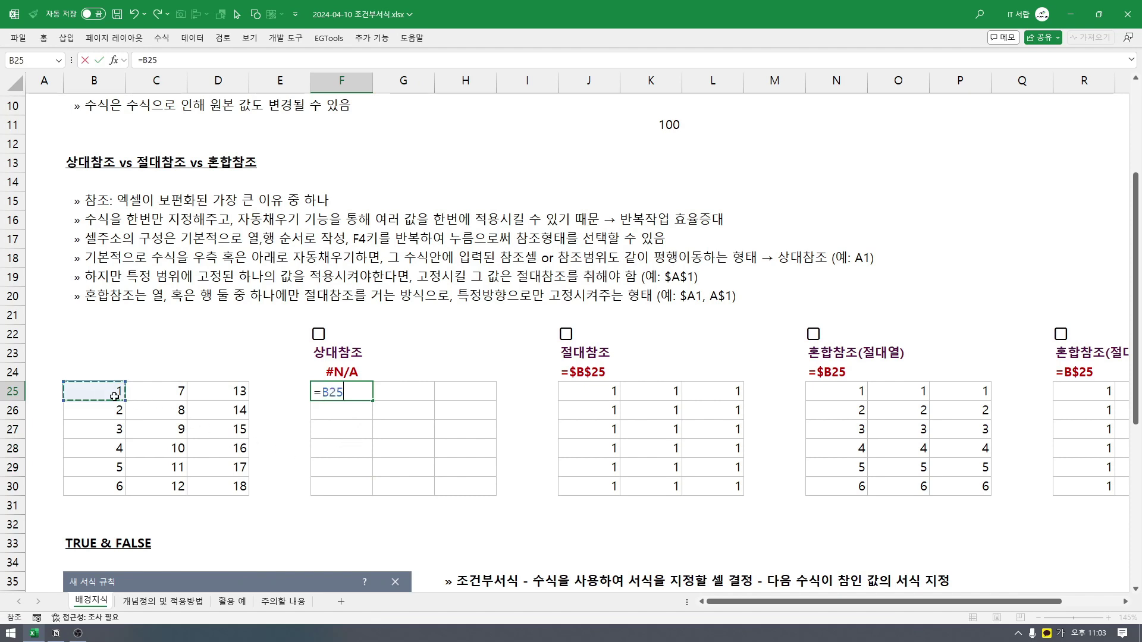
{"action": "key", "text": "Return"}
- Autofill the formula in F25 across and down the whole 상대참조 table, F25:H30
{"action": "left_click", "coordinate": [359, 450]}
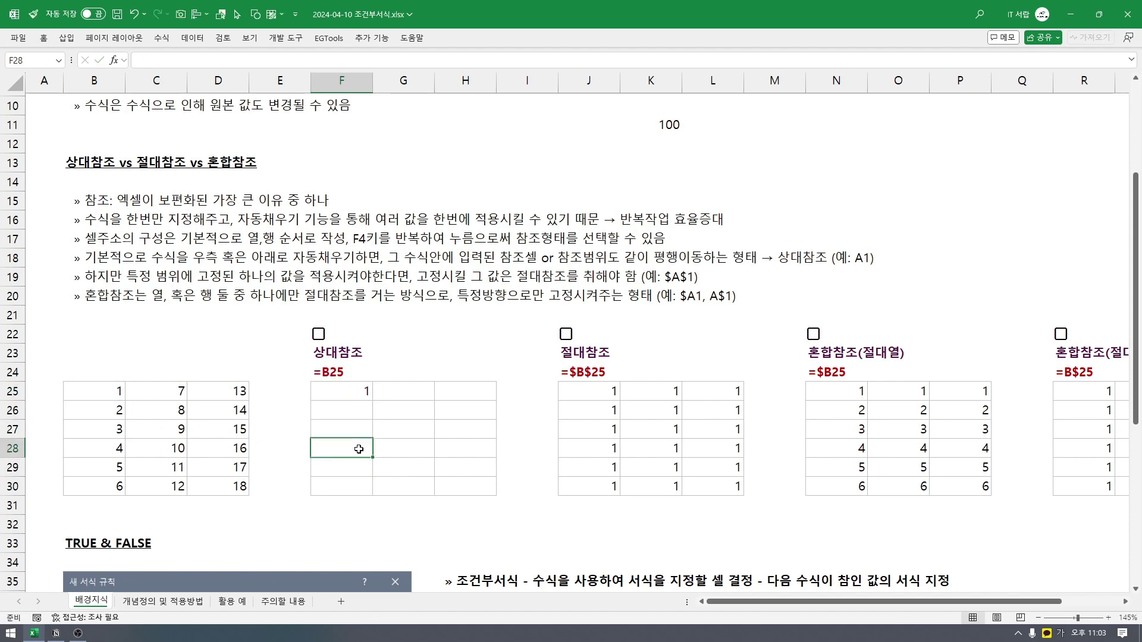
{"action": "left_click", "coordinate": [361, 393]}
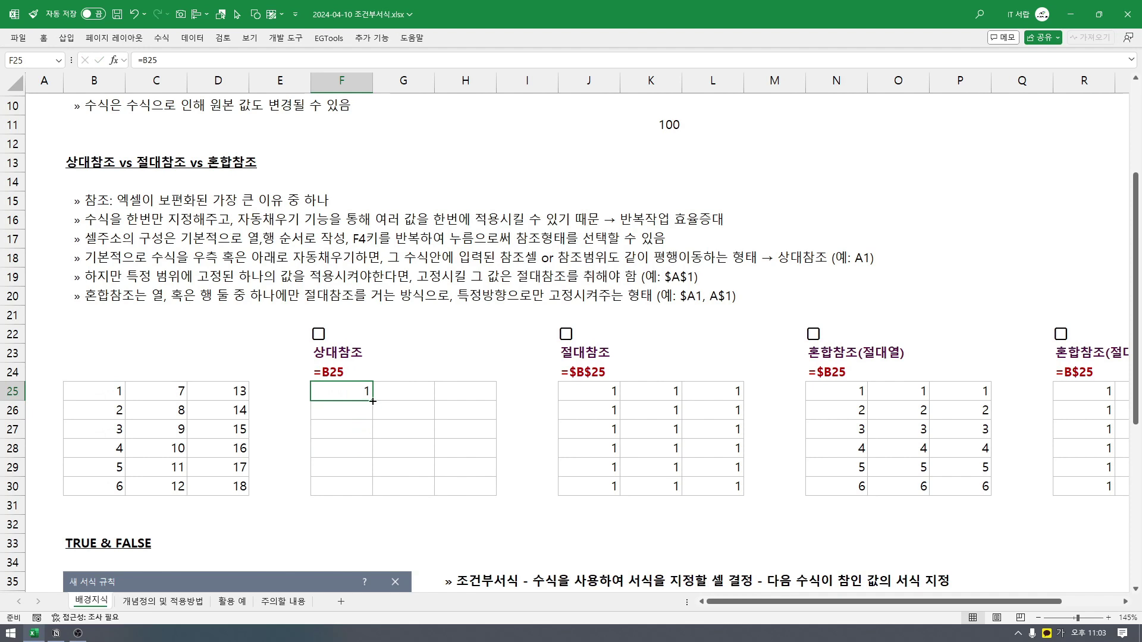
{"action": "left_click_drag", "start_coordinate": [372, 401], "coordinate": [484, 491]}
- Examine the formulas in F25, G25 and H25 to see how the relative reference shifts along the row
{"action": "left_click", "coordinate": [368, 398]}
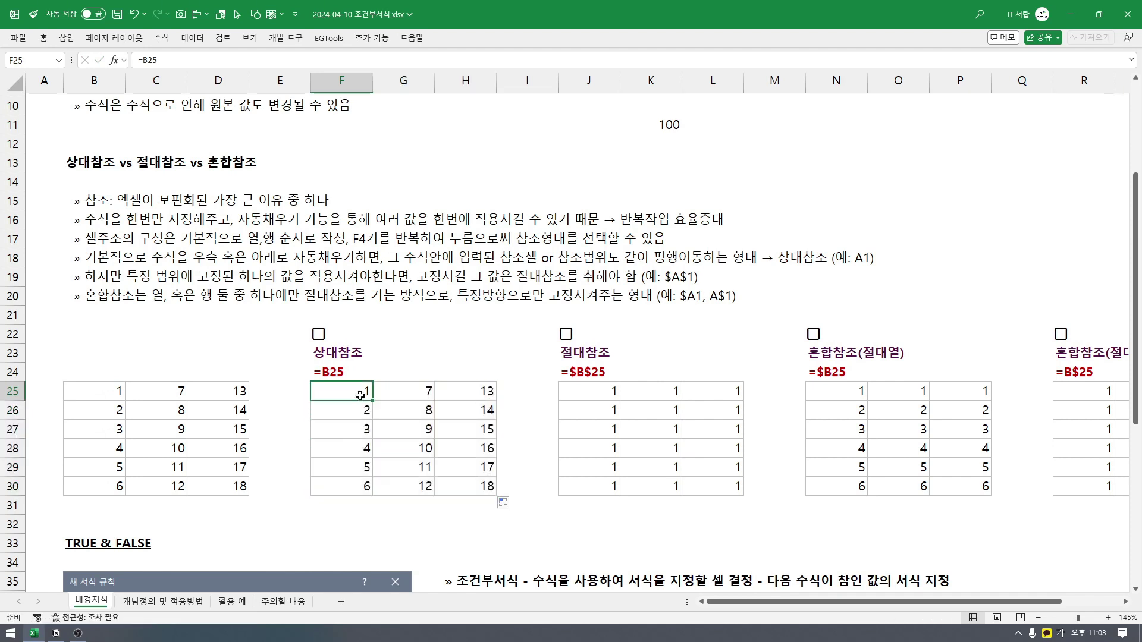
{"action": "double_click", "coordinate": [316, 398]}
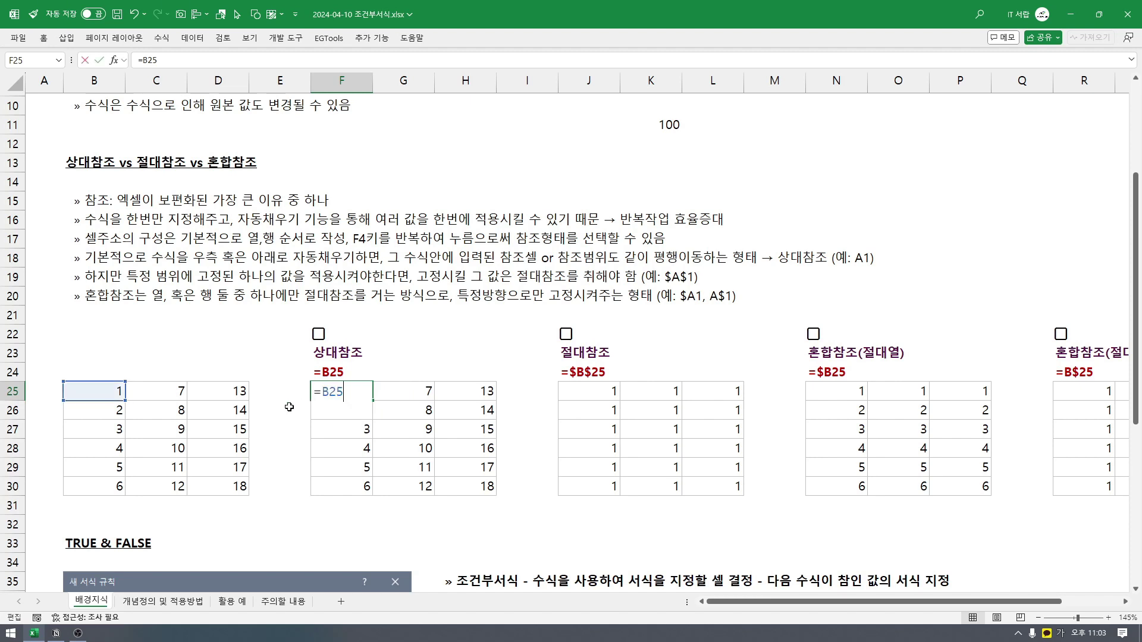
{"action": "key", "text": "Escape"}
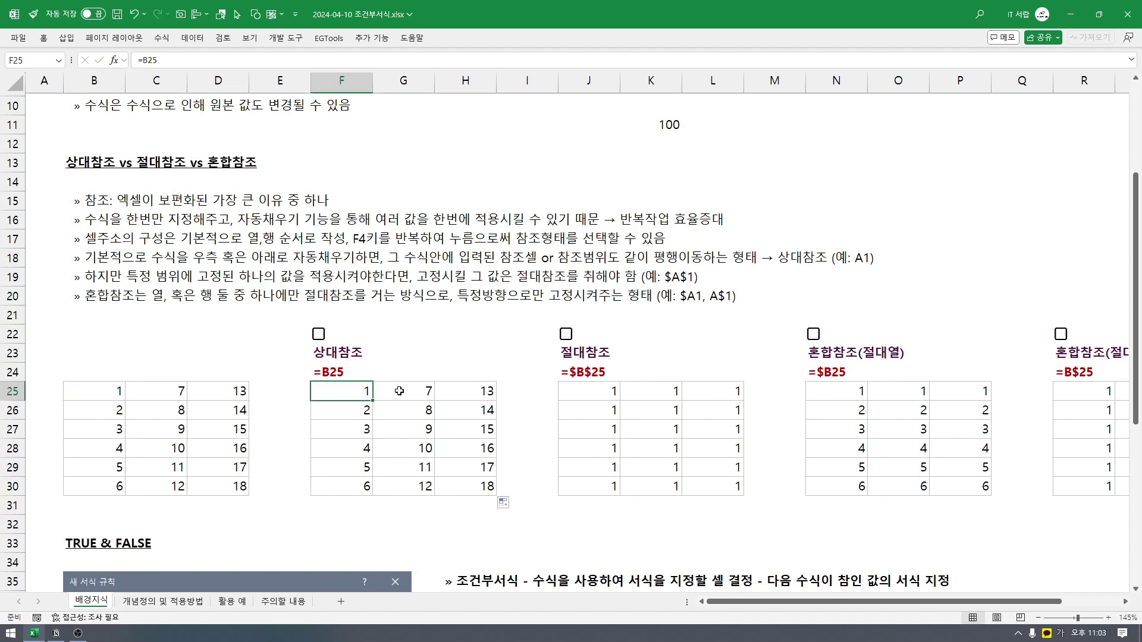
{"action": "left_click", "coordinate": [398, 391]}
{"action": "double_click", "coordinate": [373, 390]}
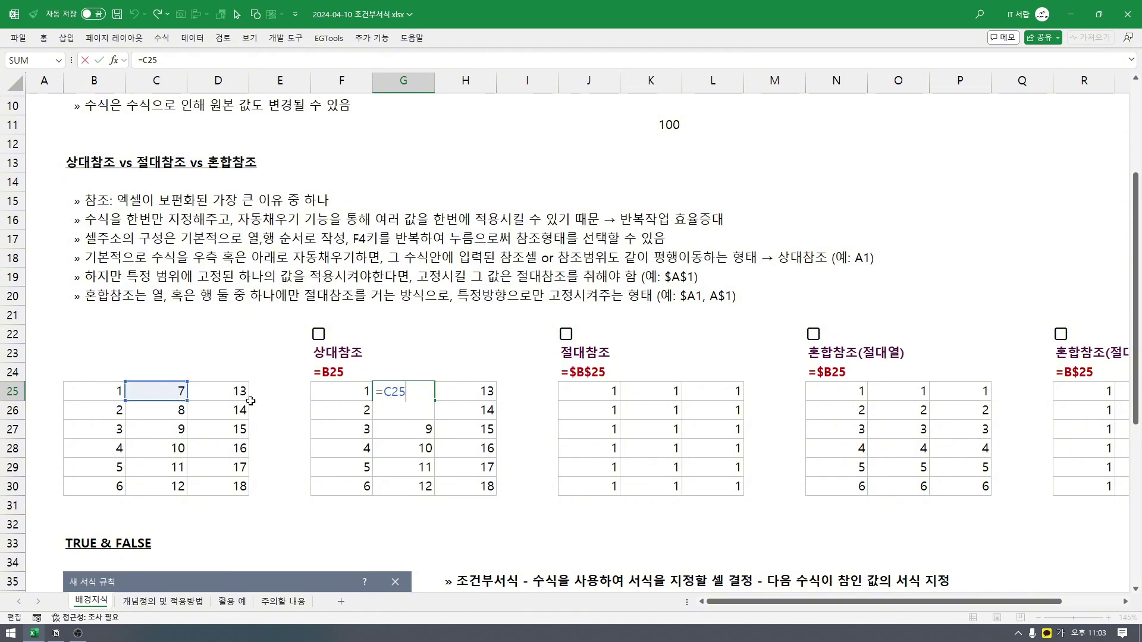
{"action": "key", "text": "Escape"}
{"action": "left_click", "coordinate": [451, 398]}
{"action": "double_click", "coordinate": [491, 396]}
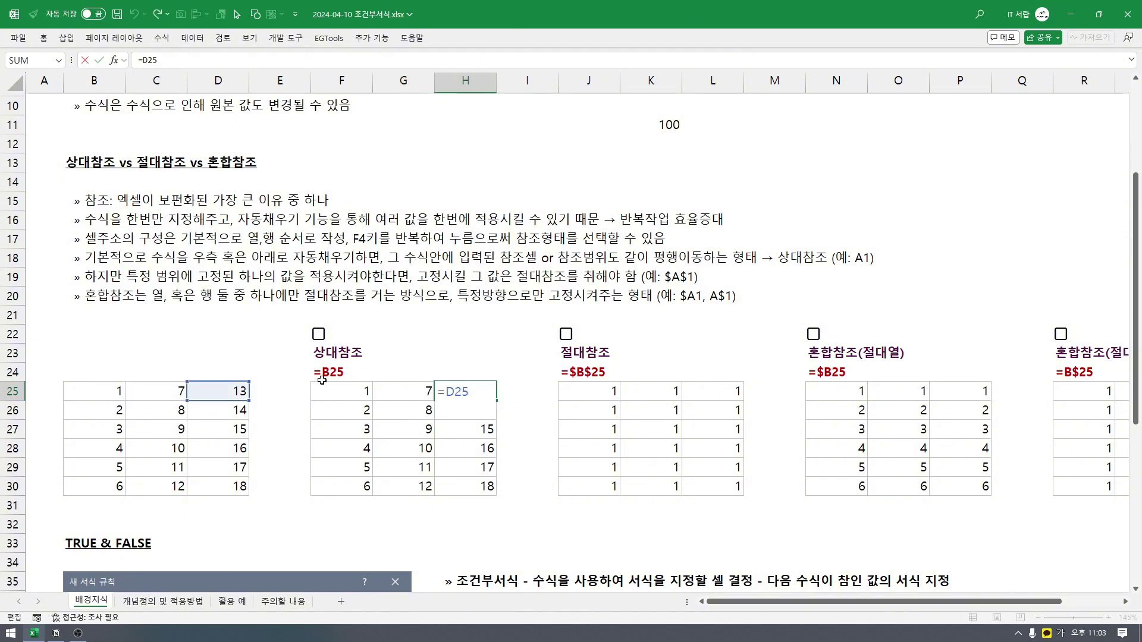
{"action": "key", "text": "Escape"}
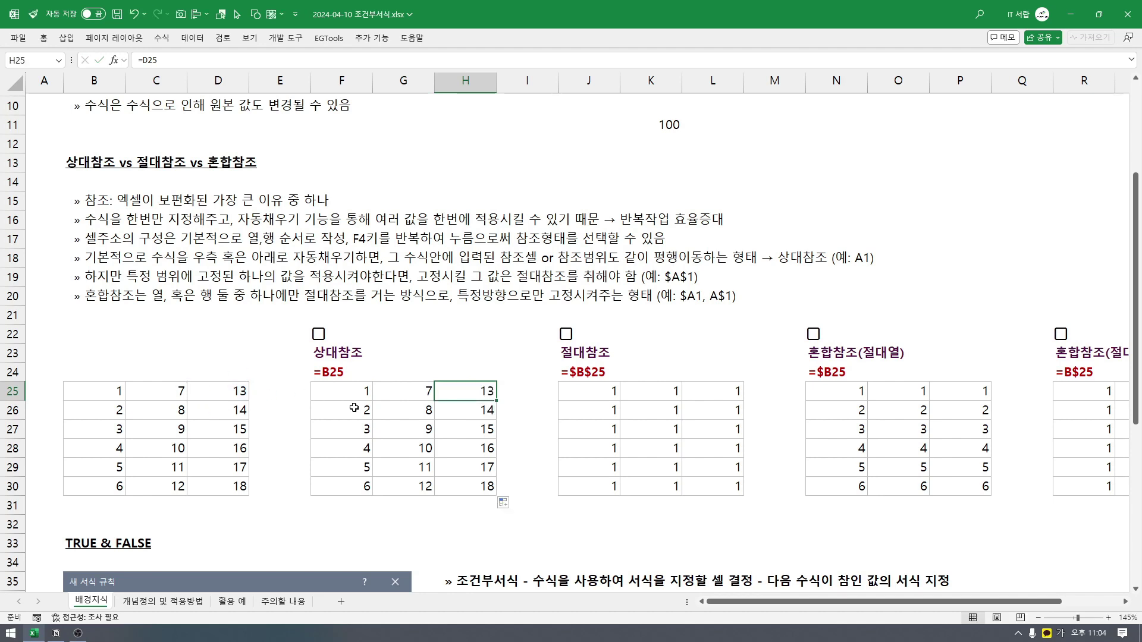
- Examine the formulas in F26, G27 and H27 to see which source cells the autofilled relative references use
{"action": "left_click", "coordinate": [403, 434]}
{"action": "left_click", "coordinate": [350, 409]}
{"action": "double_click", "coordinate": [350, 410]}
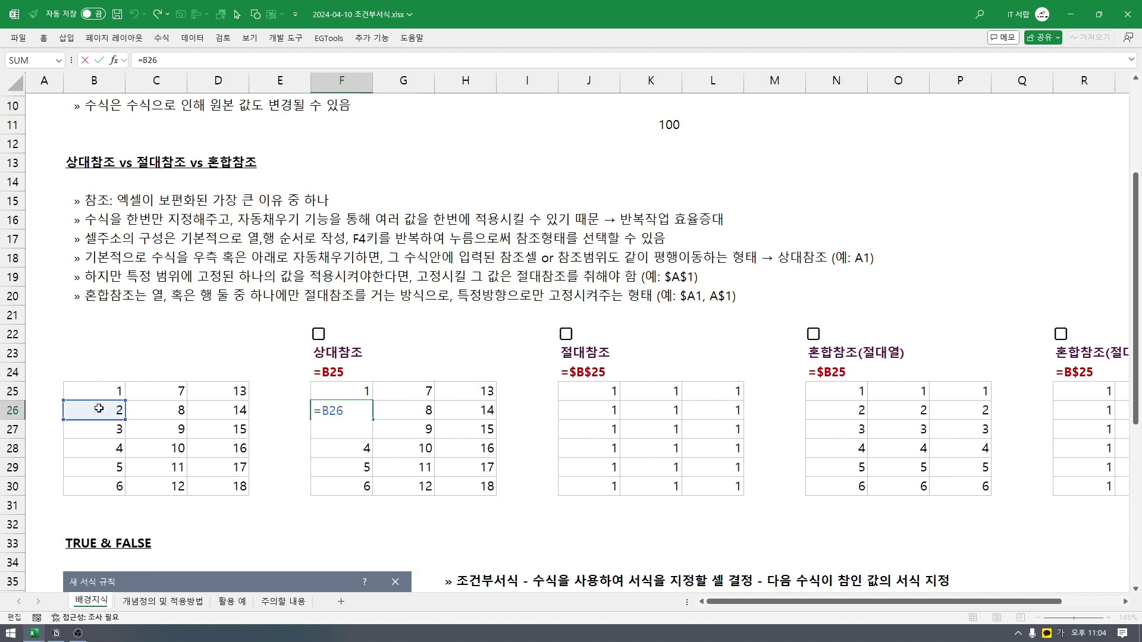
{"action": "key", "text": "Escape"}
{"action": "double_click", "coordinate": [413, 439]}
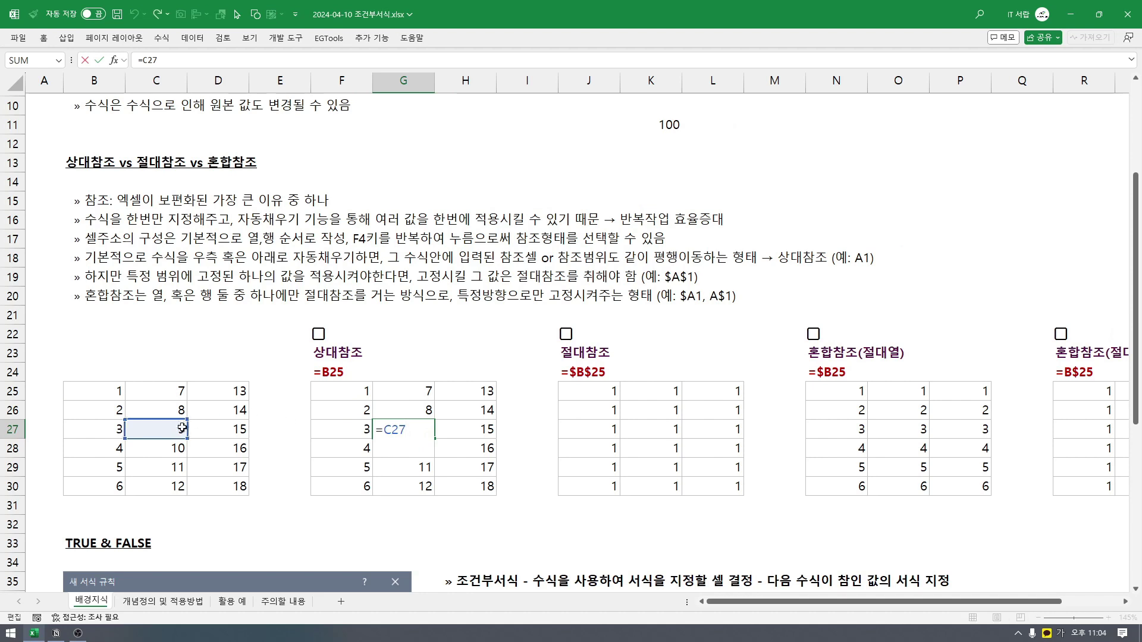
{"action": "key", "text": "Escape"}
{"action": "left_click_drag", "start_coordinate": [351, 392], "coordinate": [447, 463]}
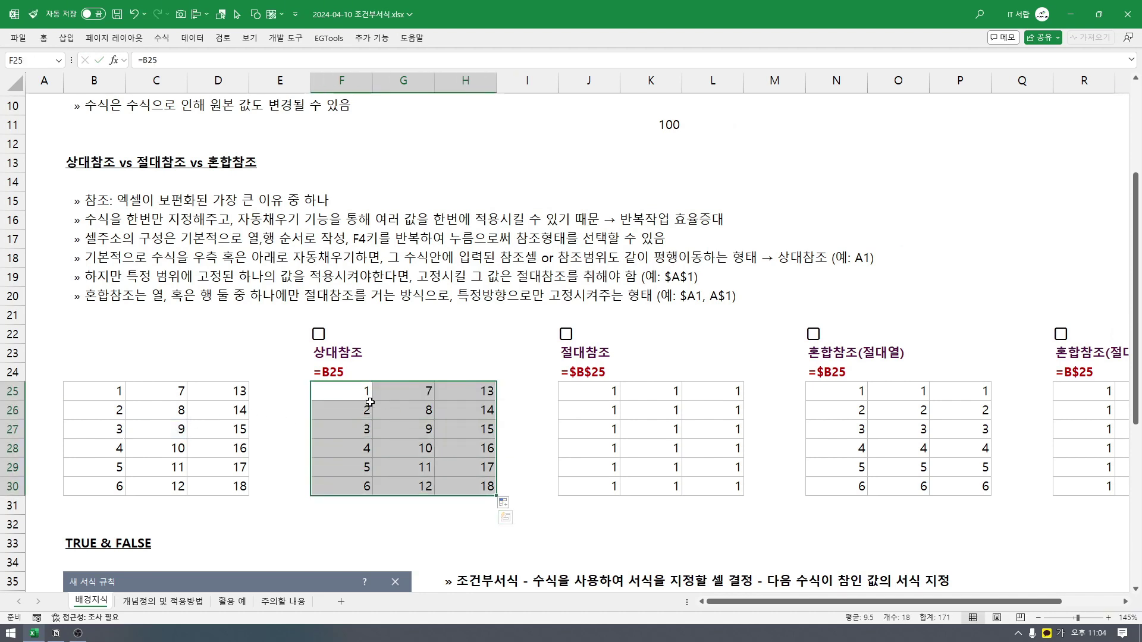
{"action": "left_click", "coordinate": [355, 391]}
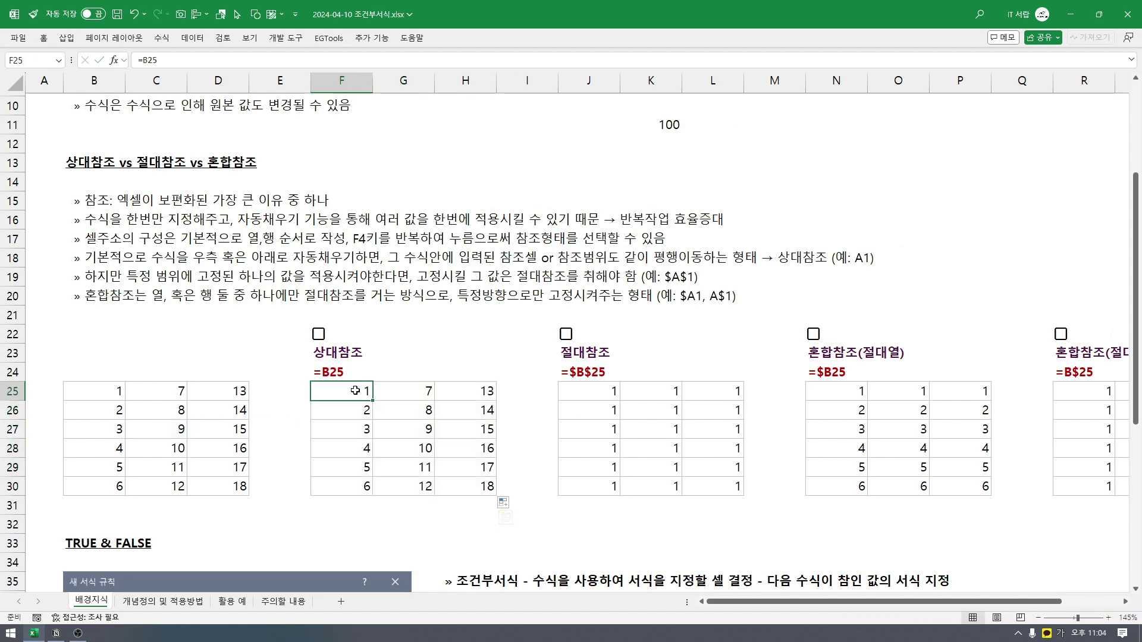
{"action": "double_click", "coordinate": [394, 430]}
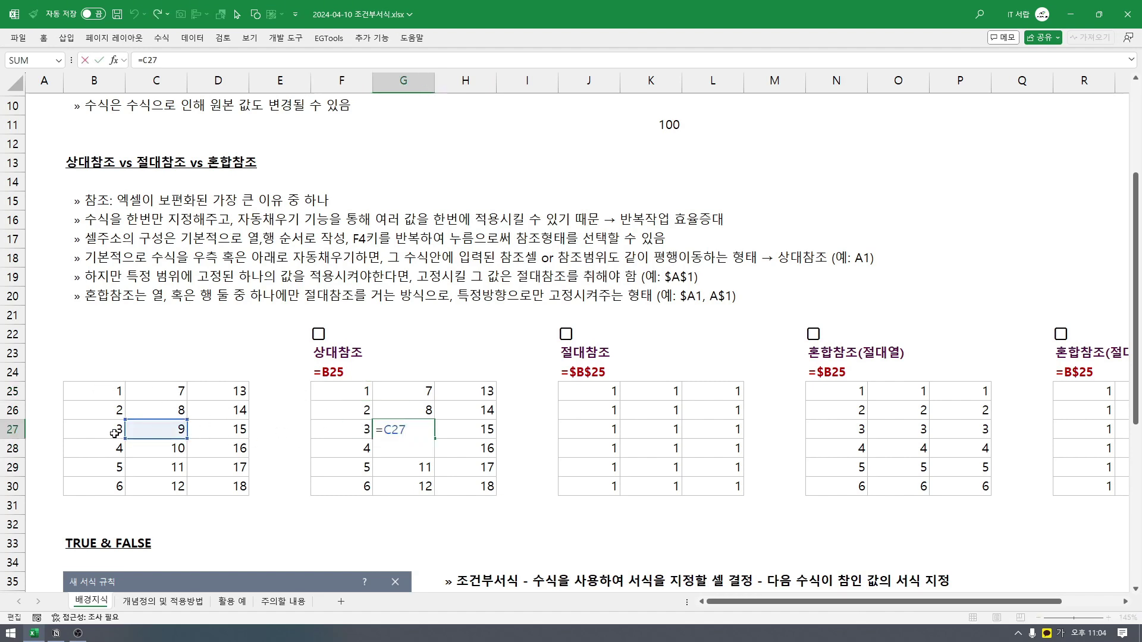
{"action": "left_click", "coordinate": [488, 428]}
{"action": "double_click", "coordinate": [489, 428]}
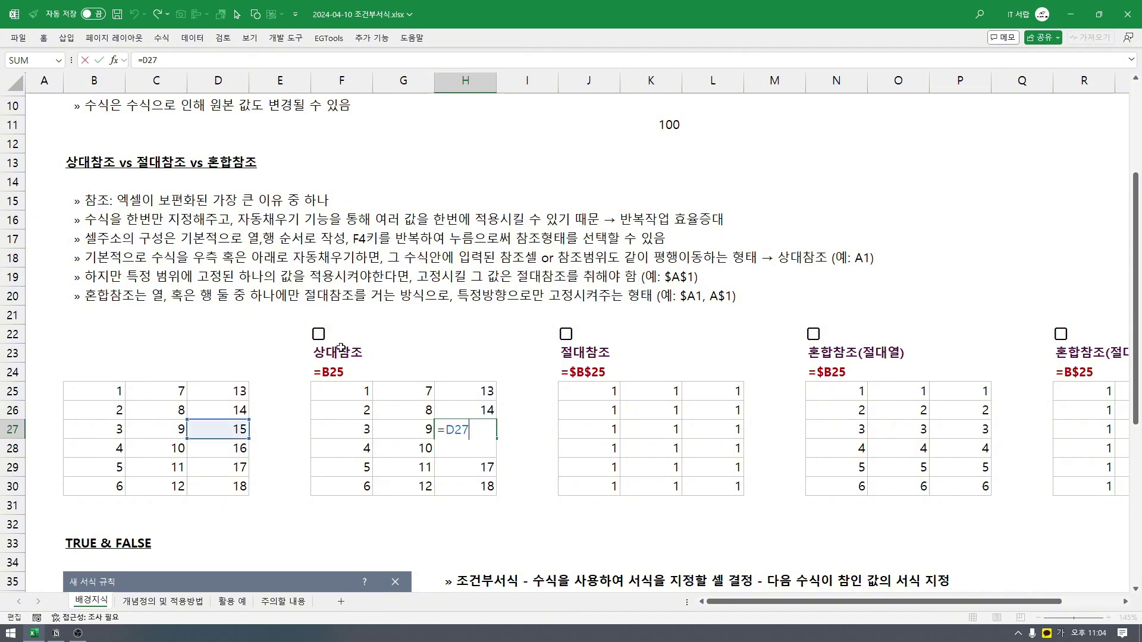
{"action": "key", "text": "ctrl+Return"}
- Enable the 상대참조 checkbox to compare the highlighted source cells with the table F25:H30, and disable it again
{"action": "left_click", "coordinate": [319, 335]}
{"action": "left_click", "coordinate": [350, 394]}
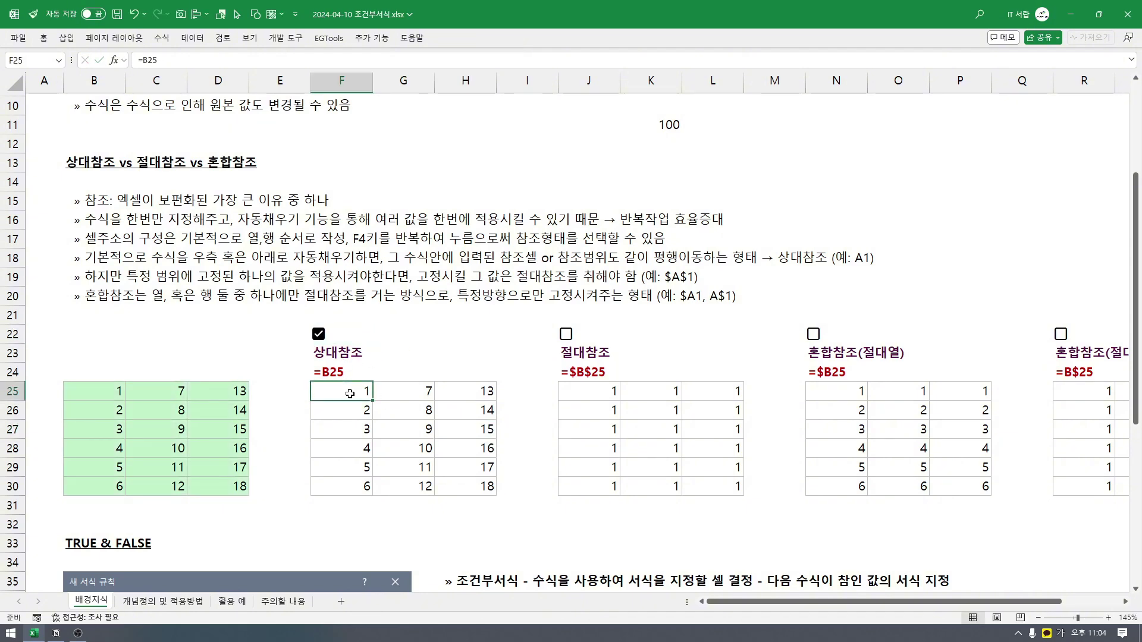
{"action": "left_click_drag", "start_coordinate": [357, 394], "coordinate": [477, 483]}
{"action": "left_click", "coordinate": [342, 392]}
{"action": "left_click", "coordinate": [218, 391]}
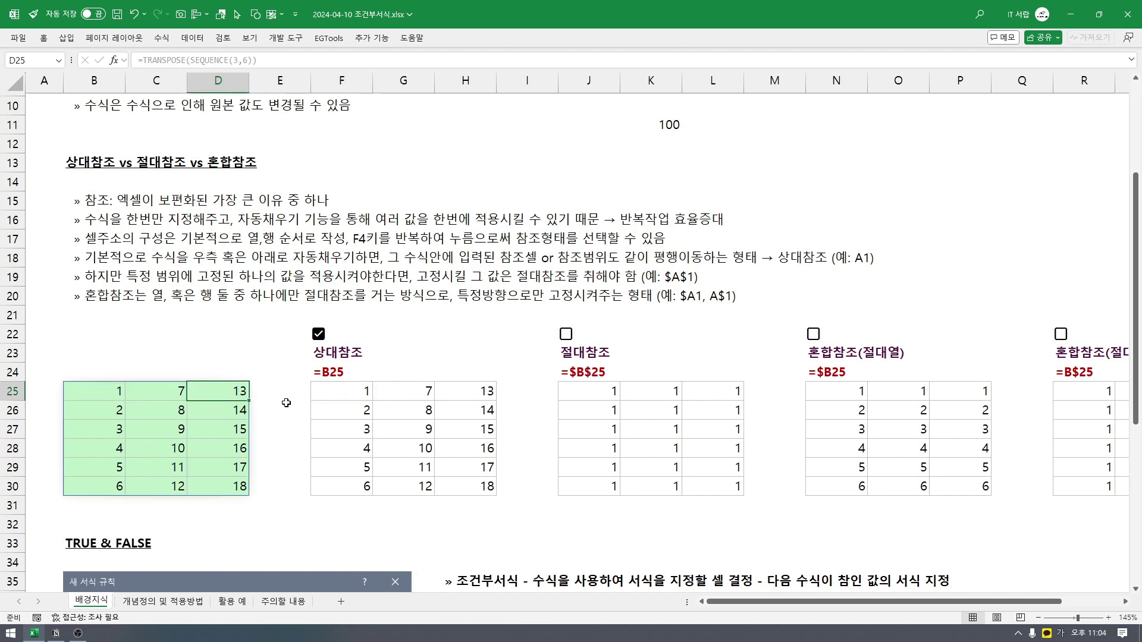
{"action": "left_click", "coordinate": [99, 391]}
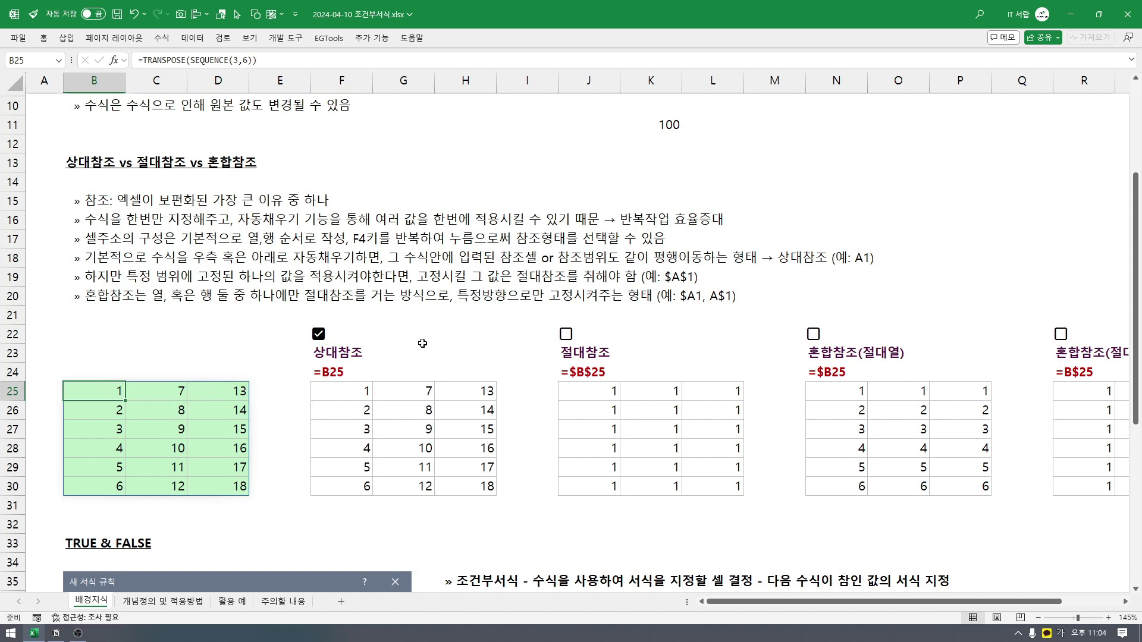
{"action": "left_click", "coordinate": [319, 335]}
- Cycle the reference in J25 through all its reference forms back to =$B$25 and commit the formula
{"action": "left_click", "coordinate": [585, 388]}
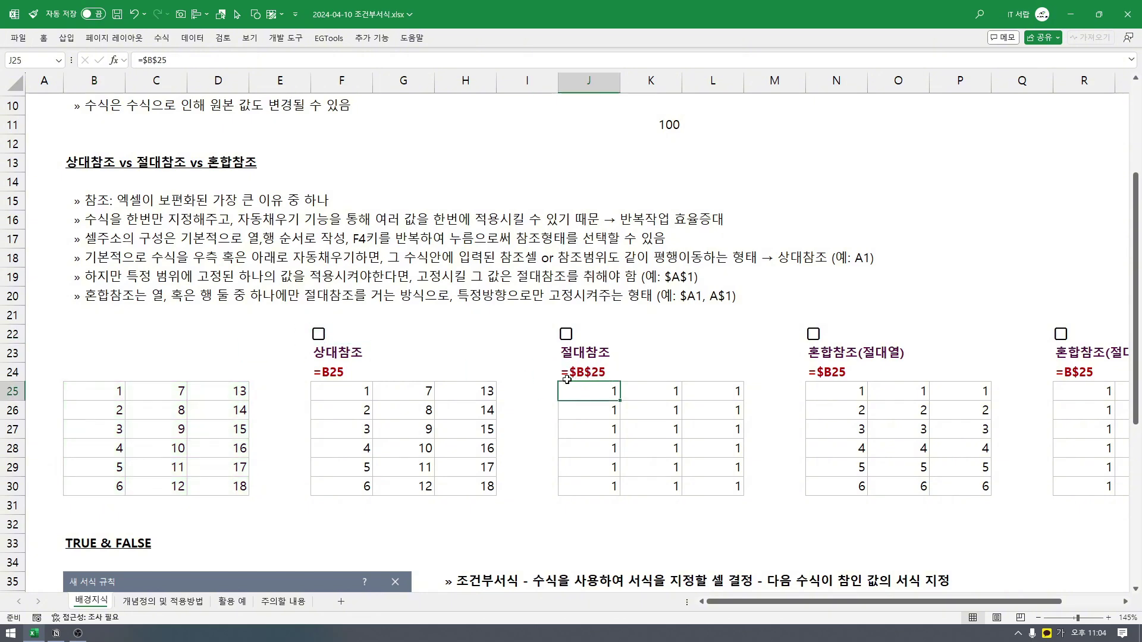
{"action": "double_click", "coordinate": [573, 389]}
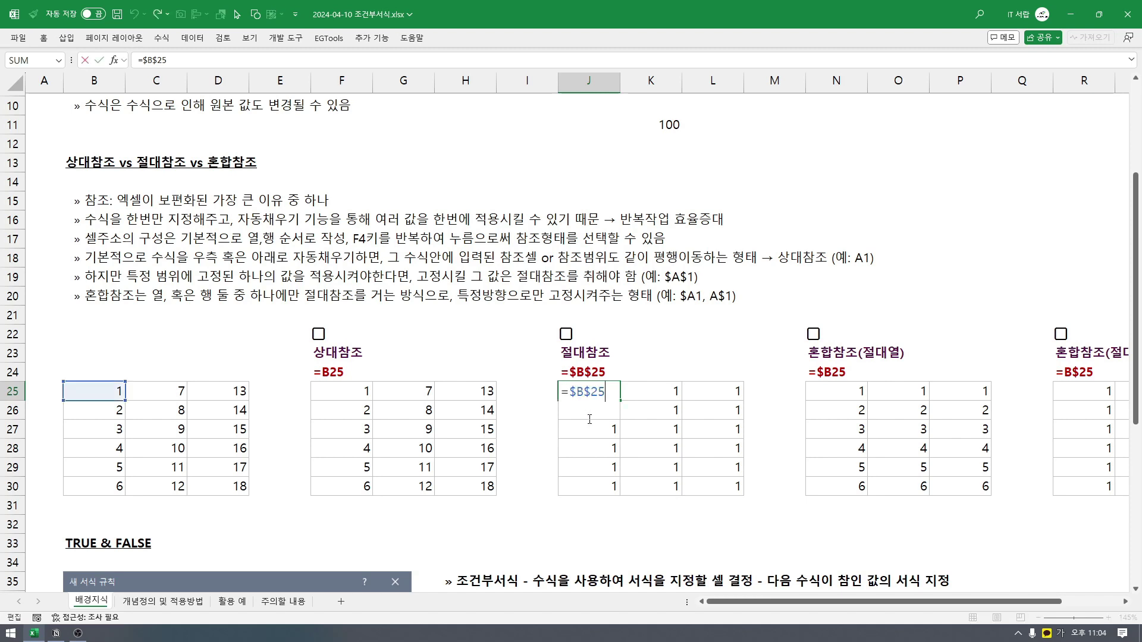
{"action": "key", "text": "F4"}
{"action": "key", "text": "F4"}
{"action": "key", "text": "F4"}
{"action": "key", "text": "F4"}
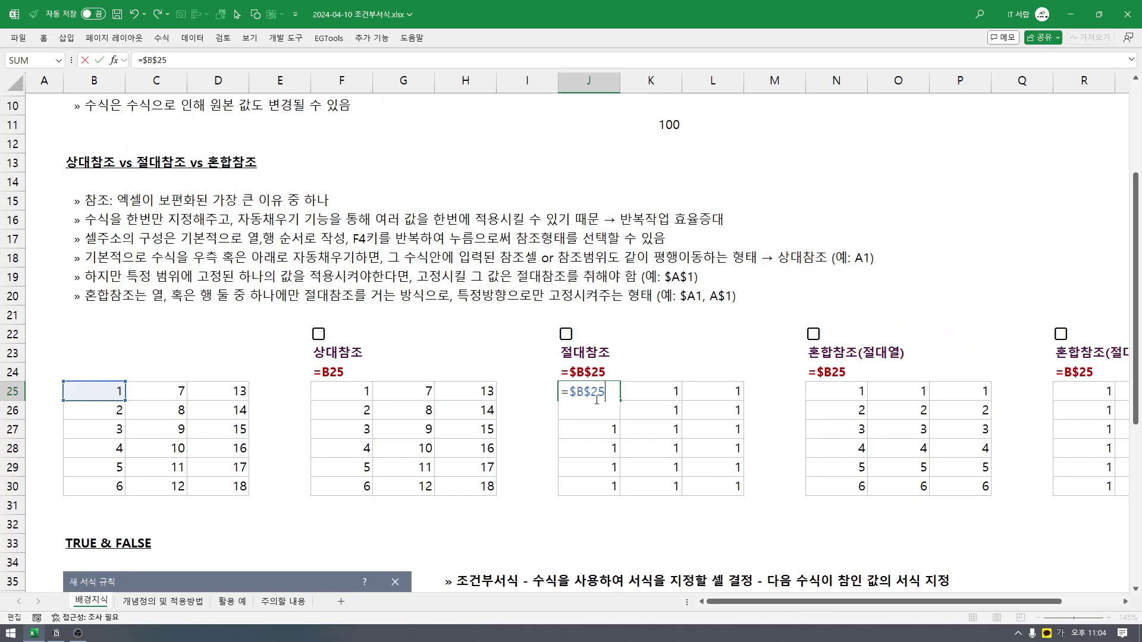
{"action": "key", "text": "ctrl+Return"}
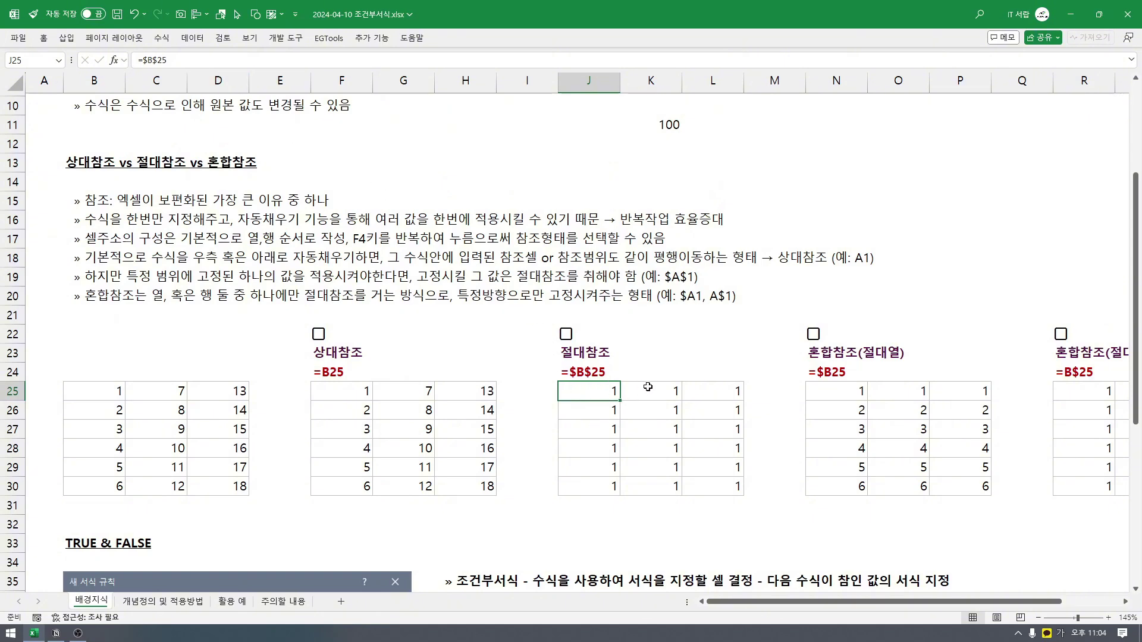
- Clear the contents of J25:L30 in the 절대참조 table
{"action": "left_click_drag", "start_coordinate": [598, 389], "coordinate": [688, 483]}
{"action": "key", "text": "Delete"}
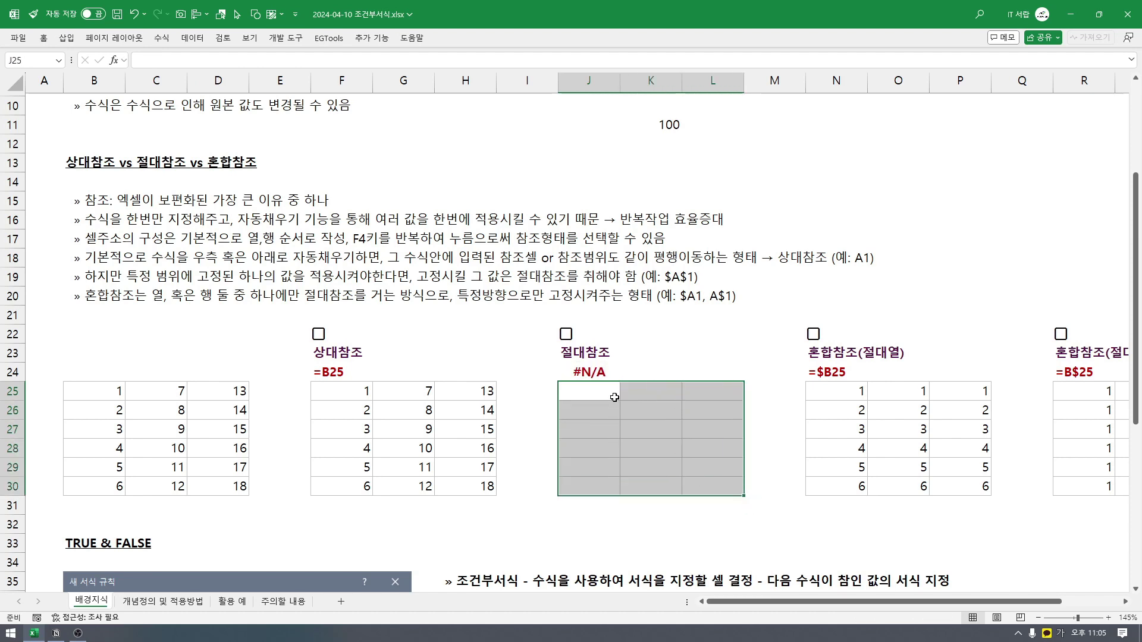
- Enter the absolute reference formula =$B$25 in J25 and autofill it over J25:L30
{"action": "left_click", "coordinate": [586, 384]}
{"action": "type", "text": "="}
{"action": "left_click", "coordinate": [116, 393]}
{"action": "key", "text": "F4"}
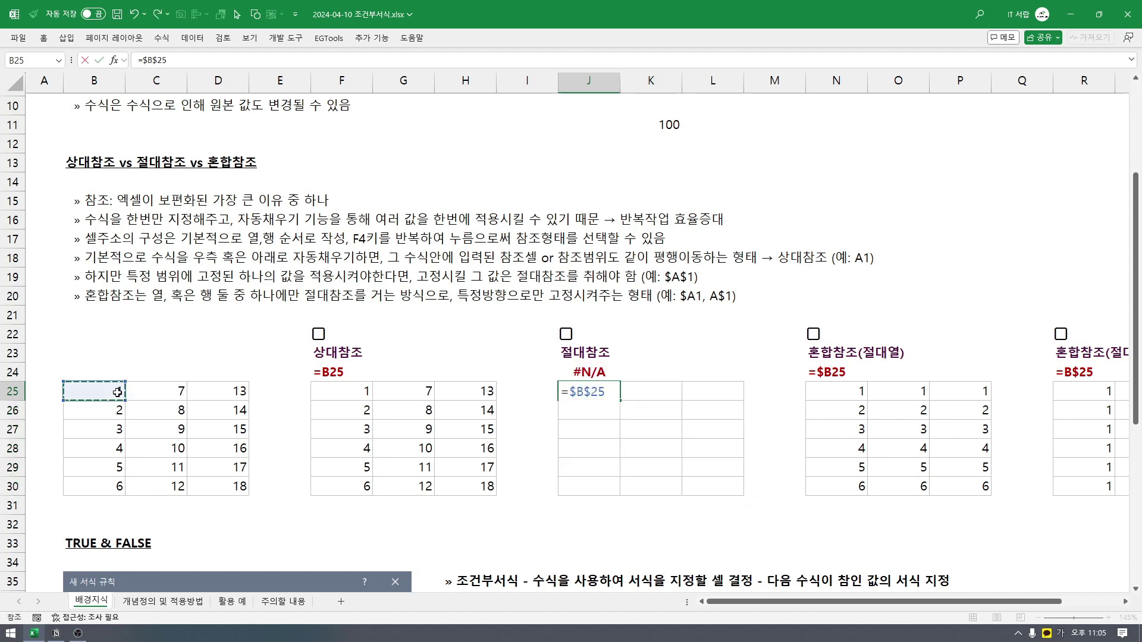
{"action": "key", "text": "Return"}
{"action": "left_click", "coordinate": [592, 391]}
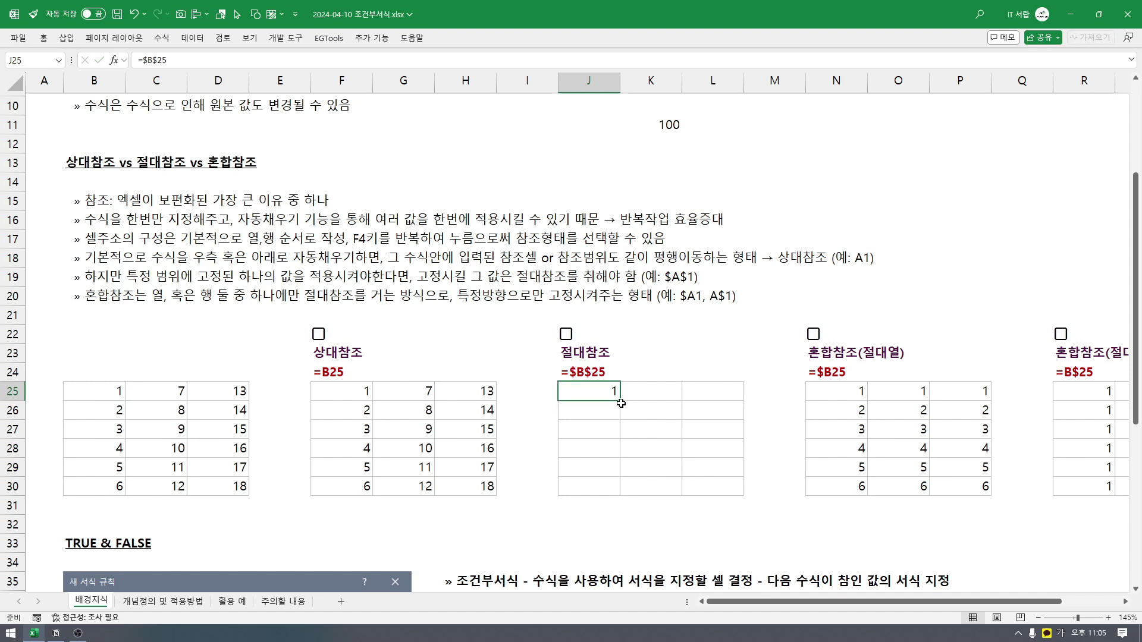
{"action": "left_click_drag", "start_coordinate": [620, 400], "coordinate": [744, 494]}
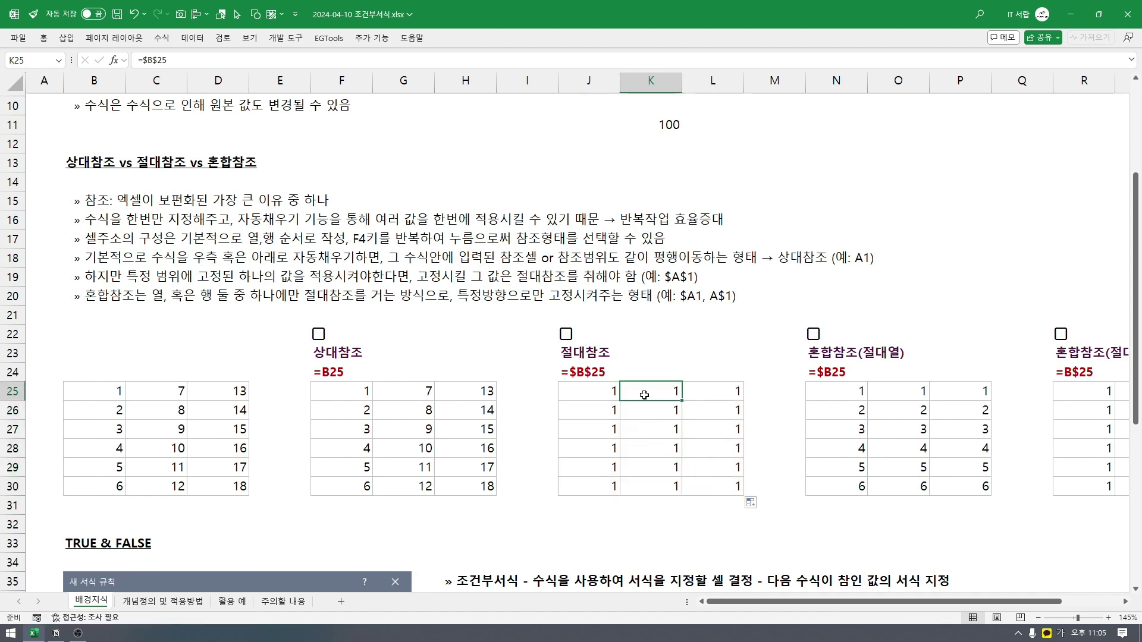
- Examine the autofilled absolute reference formulas in several cells of J25:L30, including J25, K28, L30, K25 and J28
{"action": "left_click", "coordinate": [596, 393]}
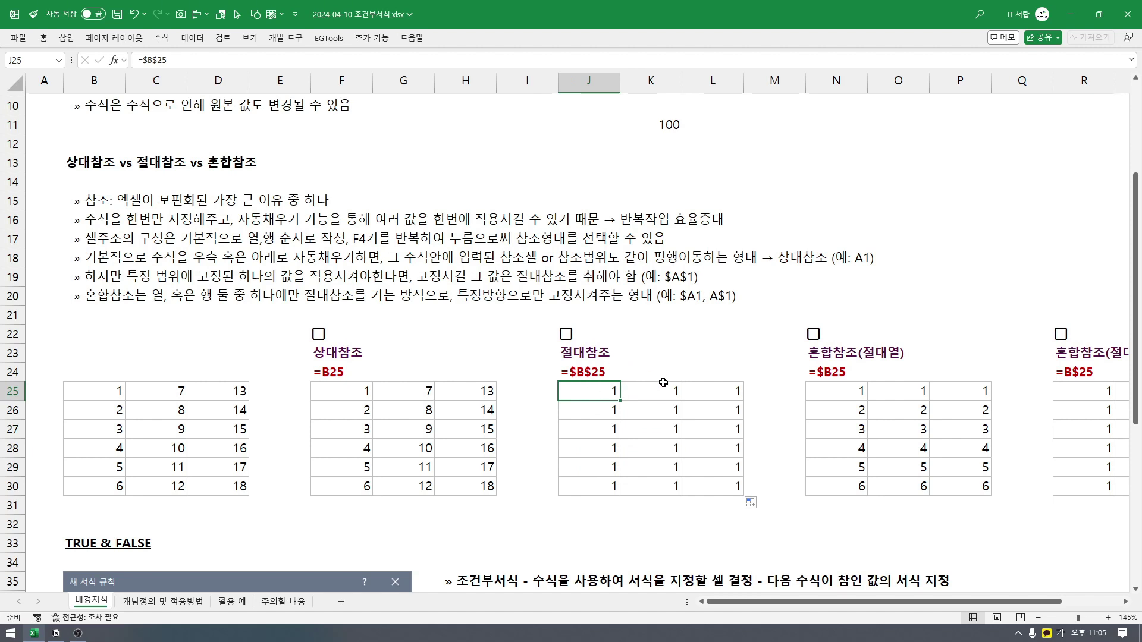
{"action": "double_click", "coordinate": [593, 396]}
{"action": "key", "text": "Escape"}
{"action": "double_click", "coordinate": [600, 438]}
{"action": "key", "text": "Escape"}
{"action": "left_click", "coordinate": [656, 446]}
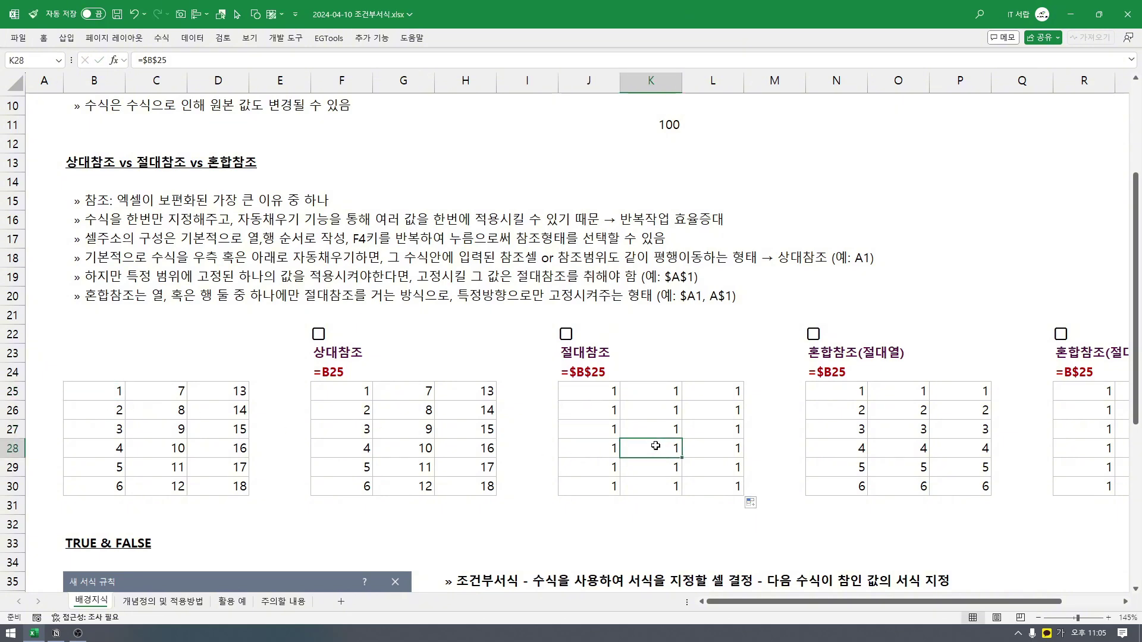
{"action": "double_click", "coordinate": [655, 446]}
{"action": "key", "text": "Escape"}
{"action": "left_click", "coordinate": [702, 482]}
{"action": "double_click", "coordinate": [694, 479]}
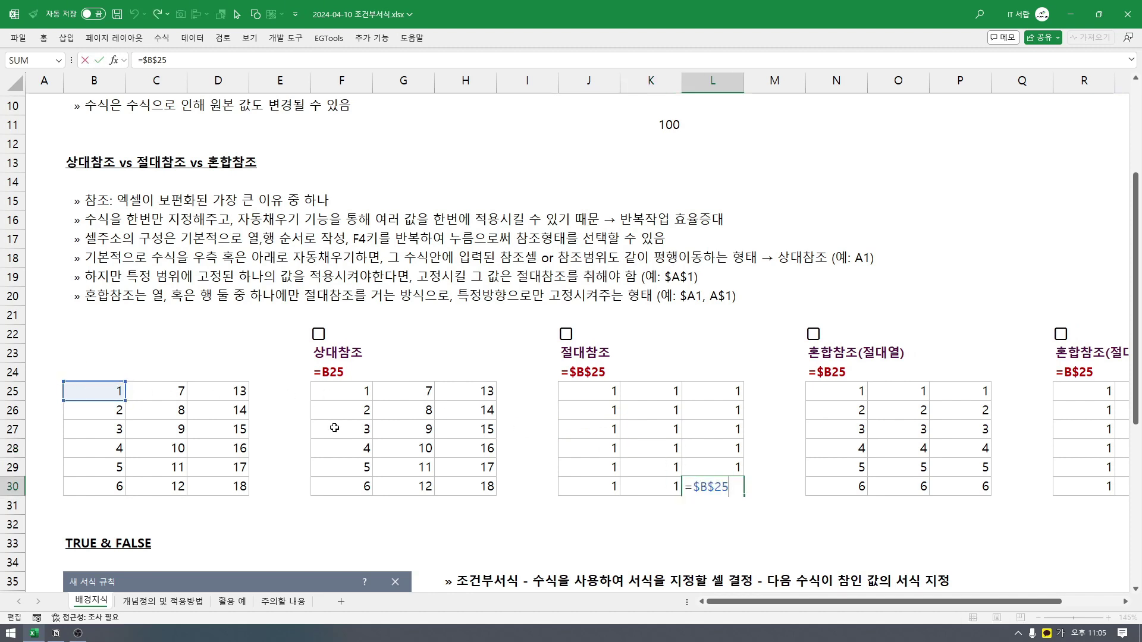
{"action": "key", "text": "Escape"}
{"action": "double_click", "coordinate": [664, 395]}
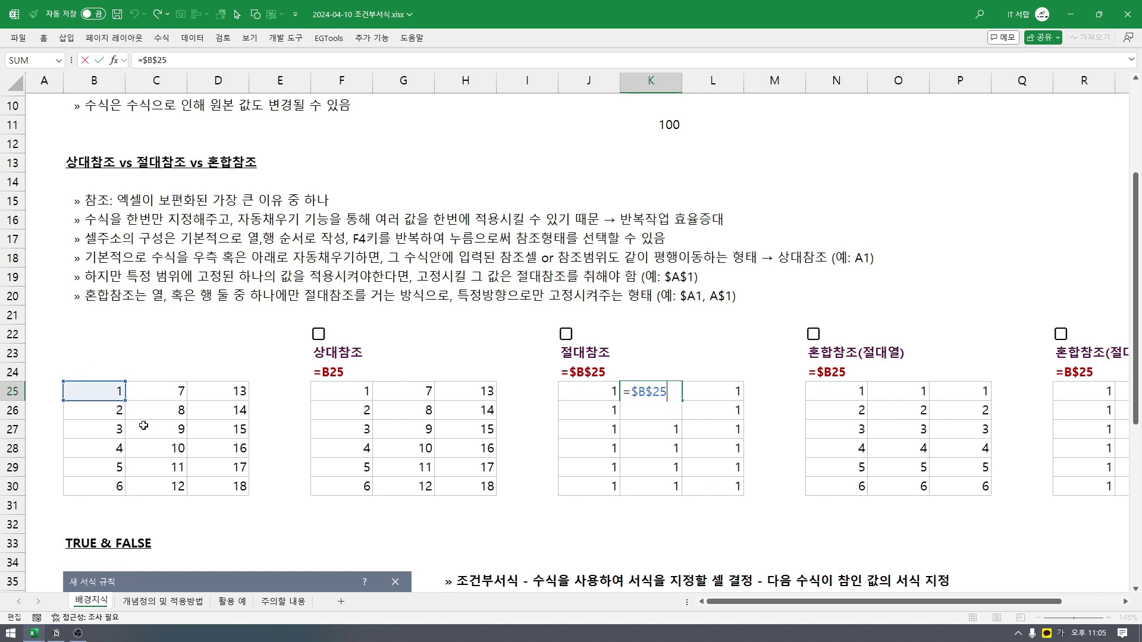
{"action": "key", "text": "Escape"}
{"action": "double_click", "coordinate": [578, 441]}
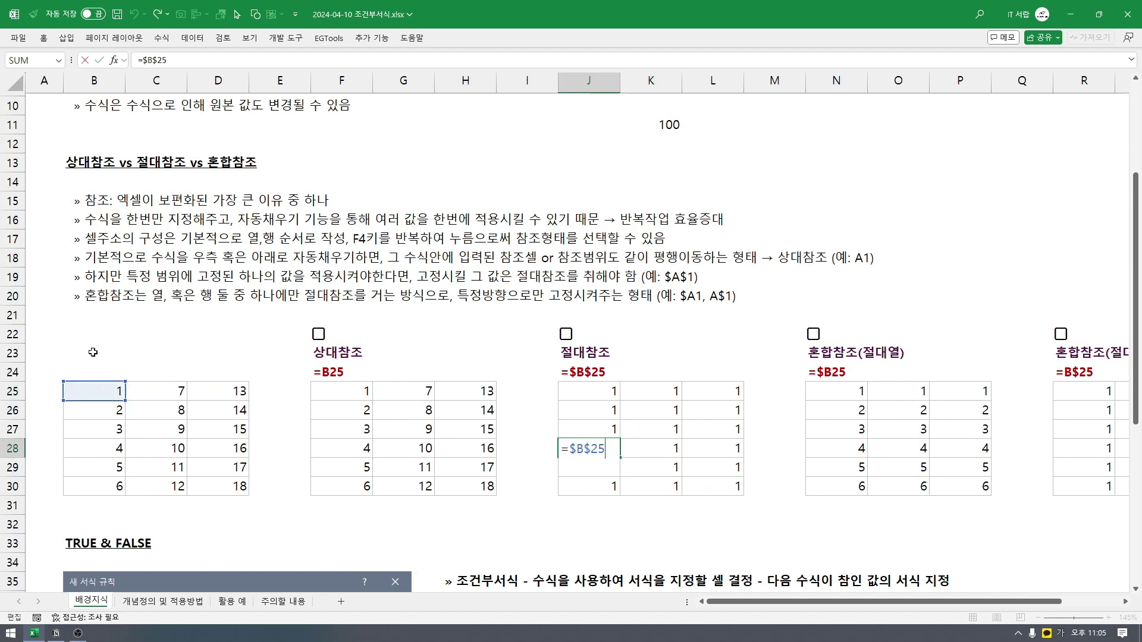
{"action": "key", "text": "Escape"}
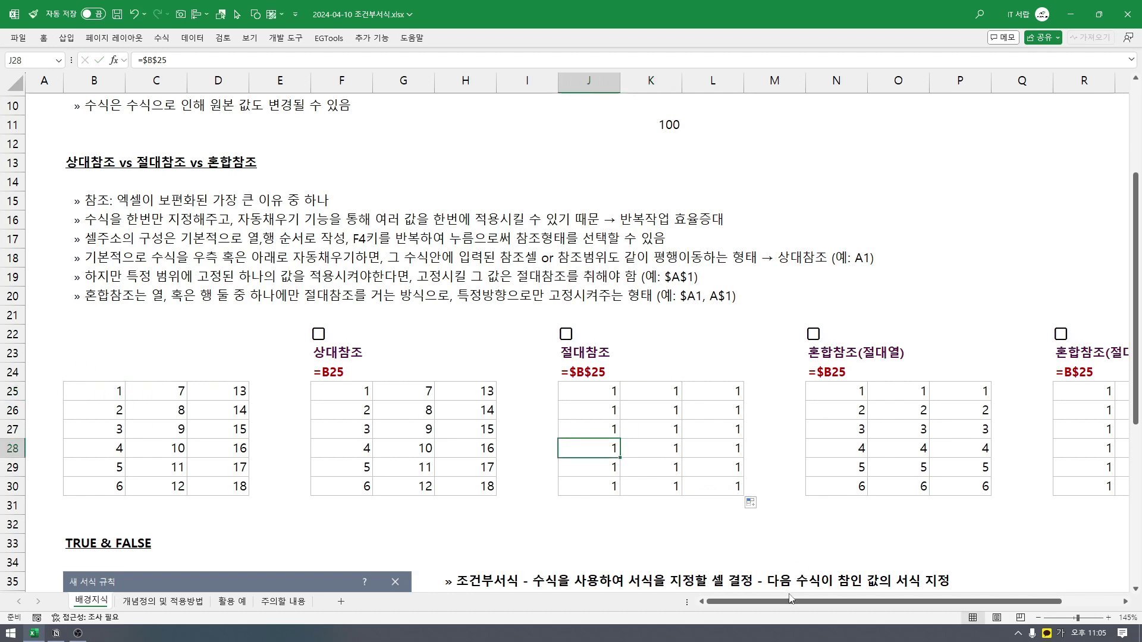
- Examine the mixed reference formulas in N25 and R25, the first cells of the 절대열 and 절대행 tables
{"action": "left_click_drag", "start_coordinate": [780, 602], "coordinate": [826, 606]}
{"action": "left_click", "coordinate": [723, 411]}
{"action": "left_click", "coordinate": [705, 393]}
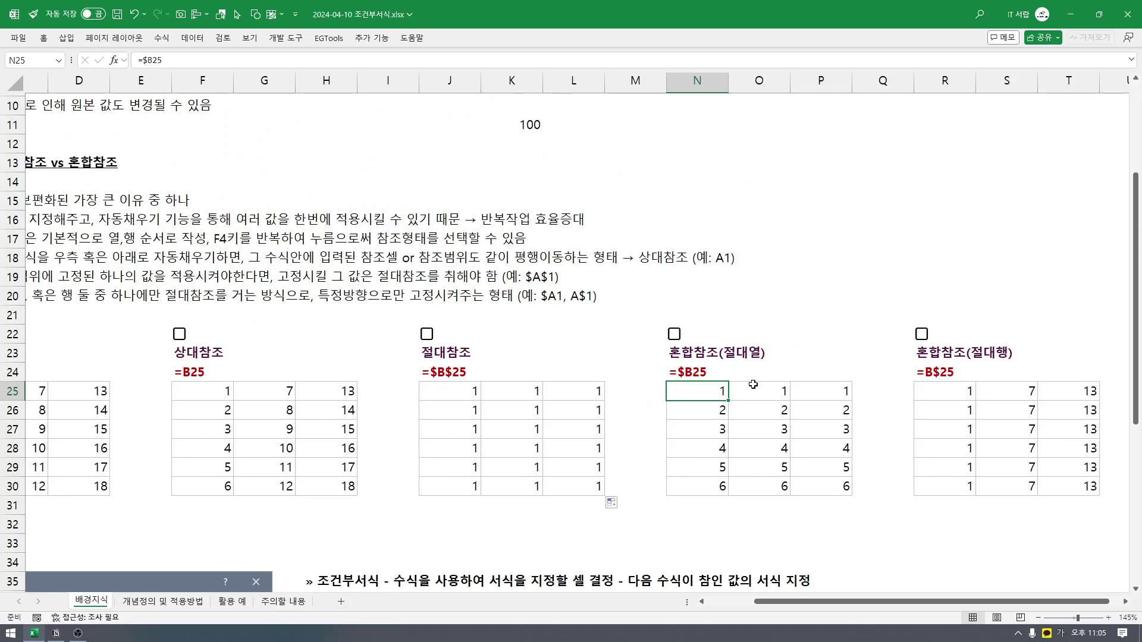
{"action": "left_click", "coordinate": [931, 389]}
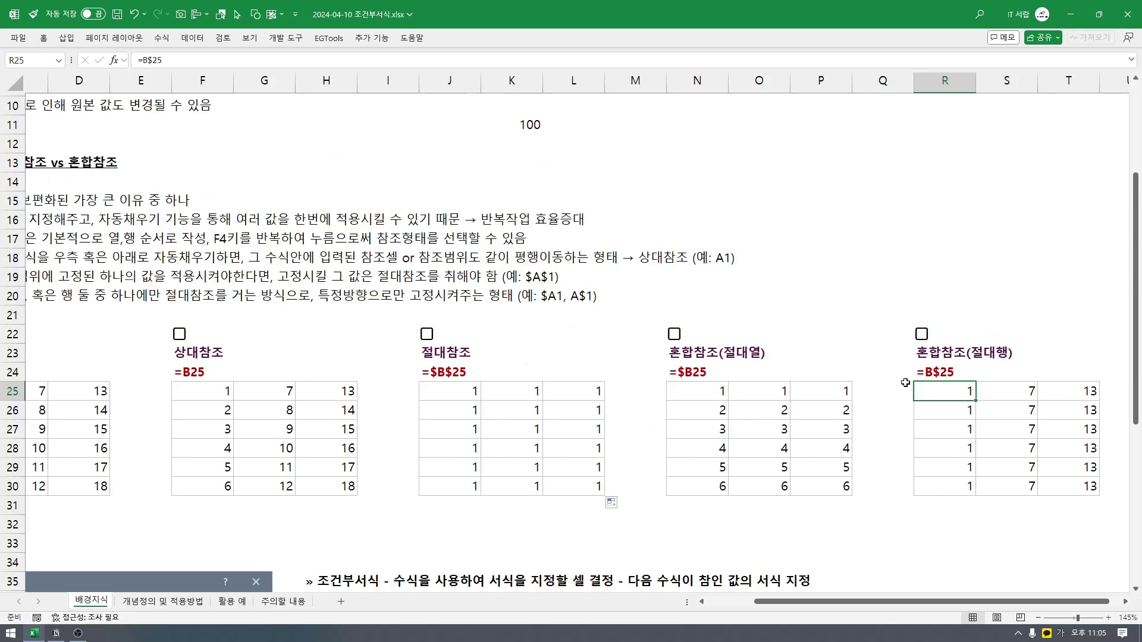
{"action": "left_click", "coordinate": [539, 391]}
{"action": "double_click", "coordinate": [525, 392]}
{"action": "key", "text": "Escape"}
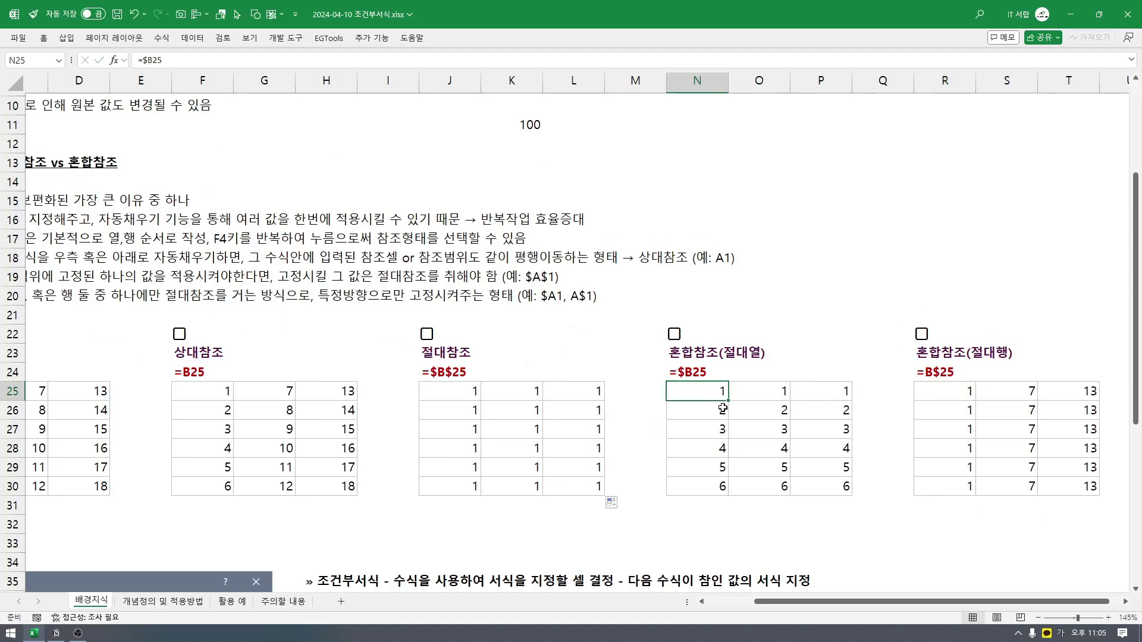
- Clear the contents of N25:P30 in the 혼합참조(절대열) table
{"action": "left_click_drag", "start_coordinate": [706, 391], "coordinate": [823, 486]}
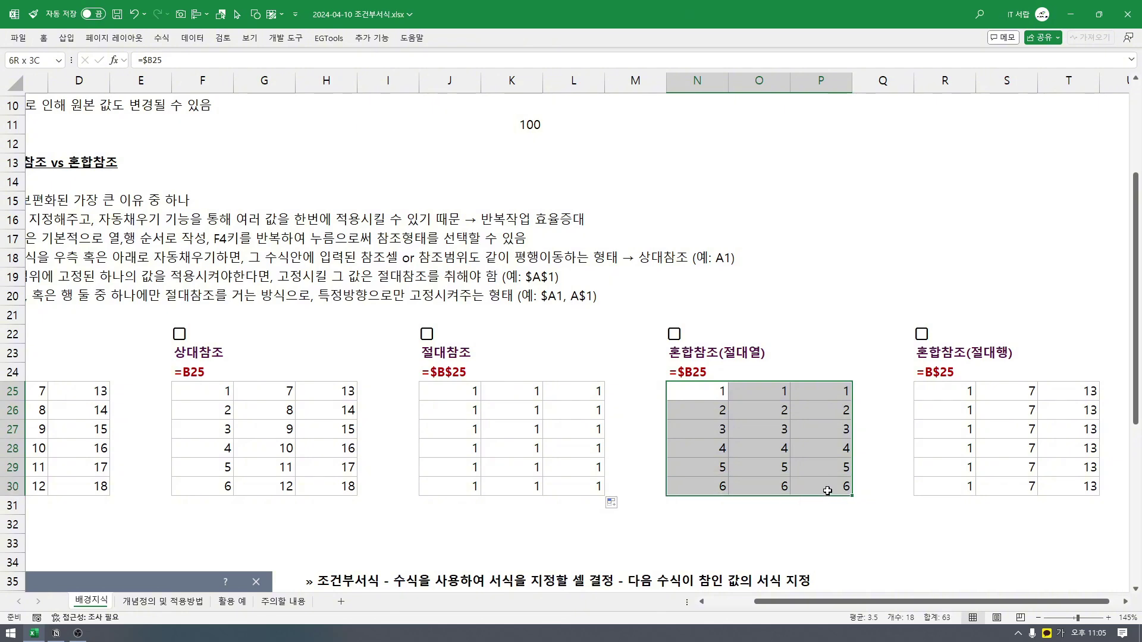
{"action": "key", "text": "Delete"}
{"action": "left_click", "coordinate": [707, 395]}
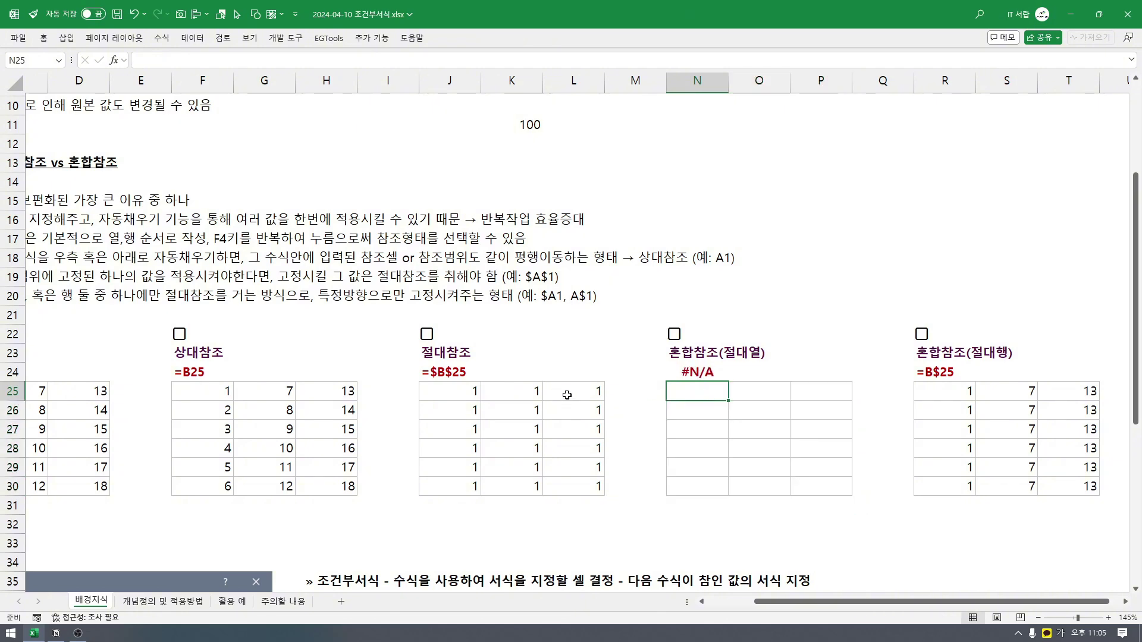
{"action": "type", "text": "="}
{"action": "scroll", "coordinate": [860, 602], "scroll_direction": "left", "scroll_amount": 2}
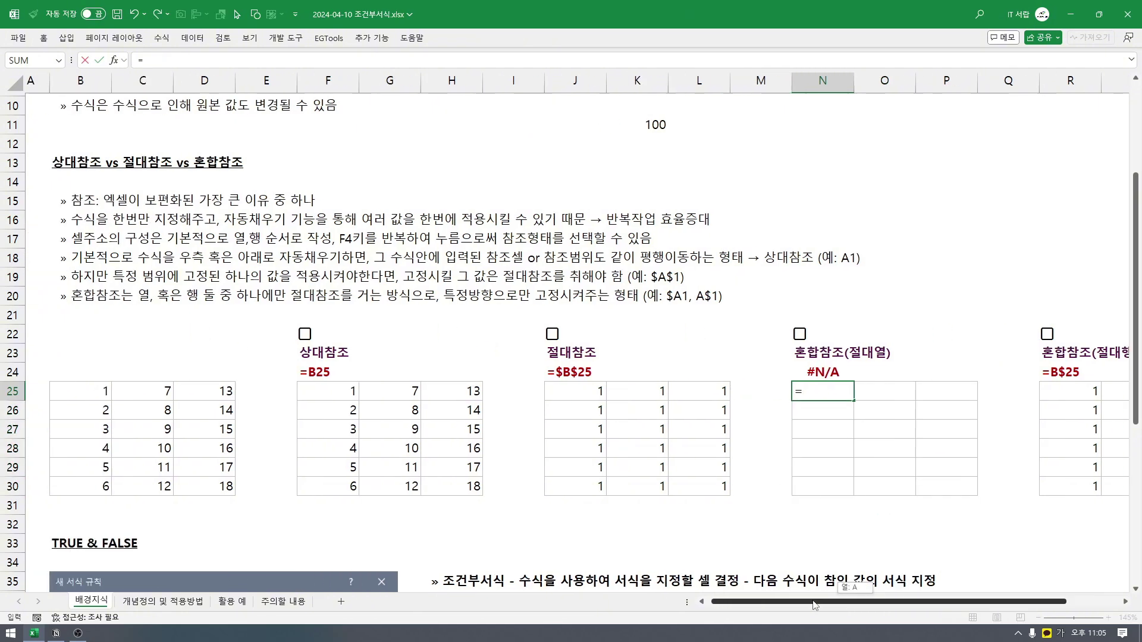
{"action": "left_click", "coordinate": [96, 378]}
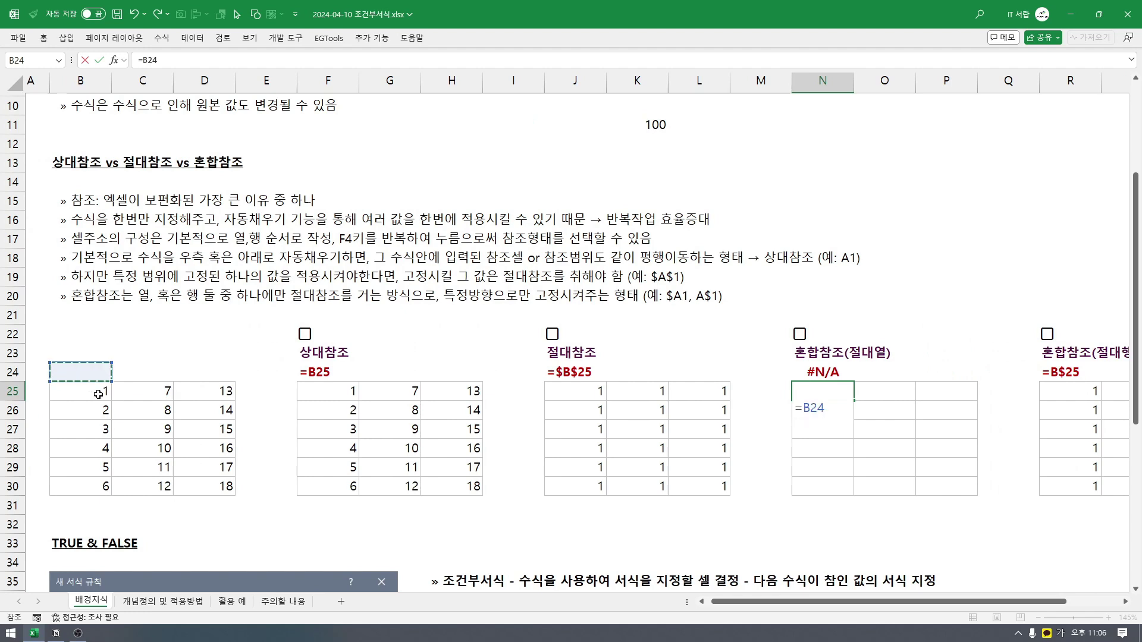
{"action": "key", "text": "Escape"}
{"action": "type", "text": "="}
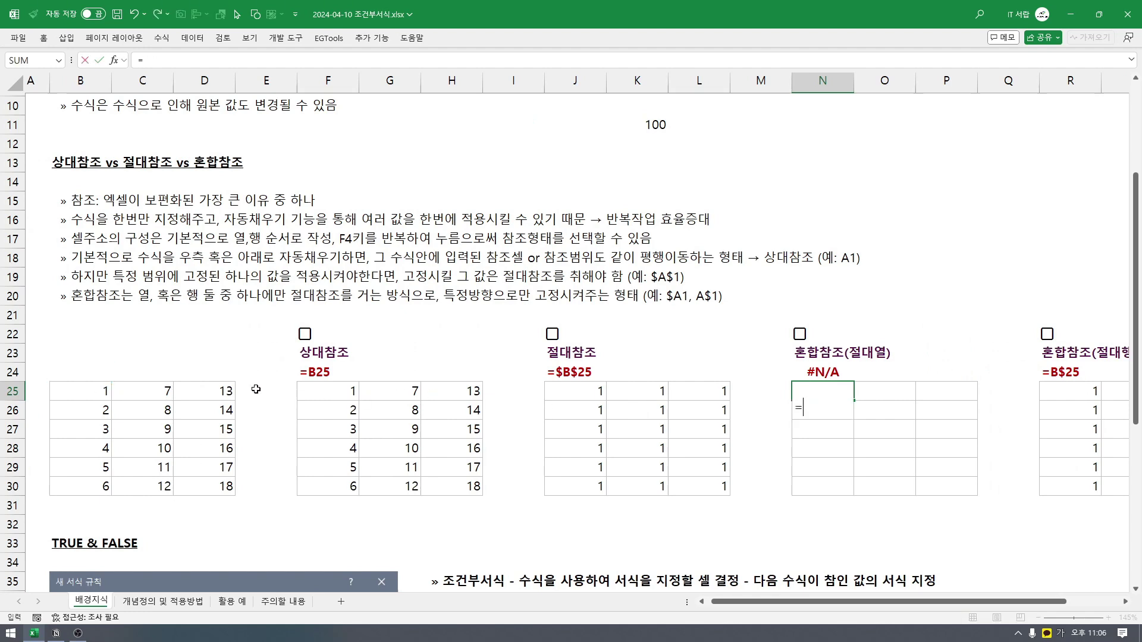
{"action": "left_click", "coordinate": [88, 375]}
{"action": "key", "text": "Escape"}
{"action": "scroll", "coordinate": [325, 425], "scroll_direction": "down", "scroll_amount": 9}
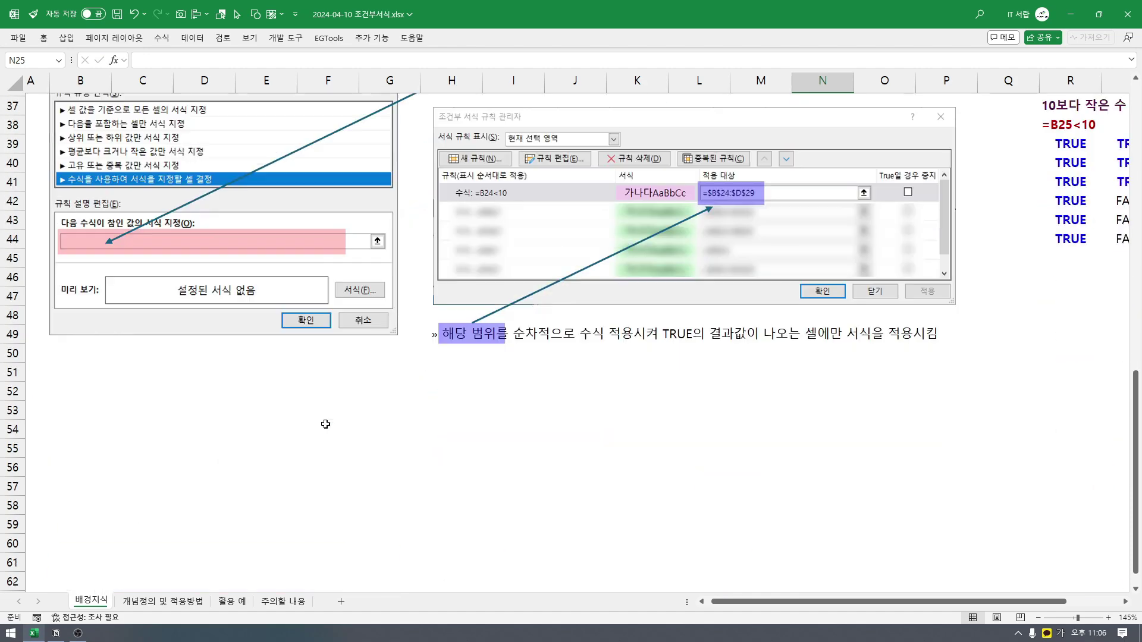
{"action": "scroll", "coordinate": [325, 425], "scroll_direction": "up", "scroll_amount": 10}
- Enter the column-absolute mixed reference formula =$B25 in N25
{"action": "type", "text": "="}
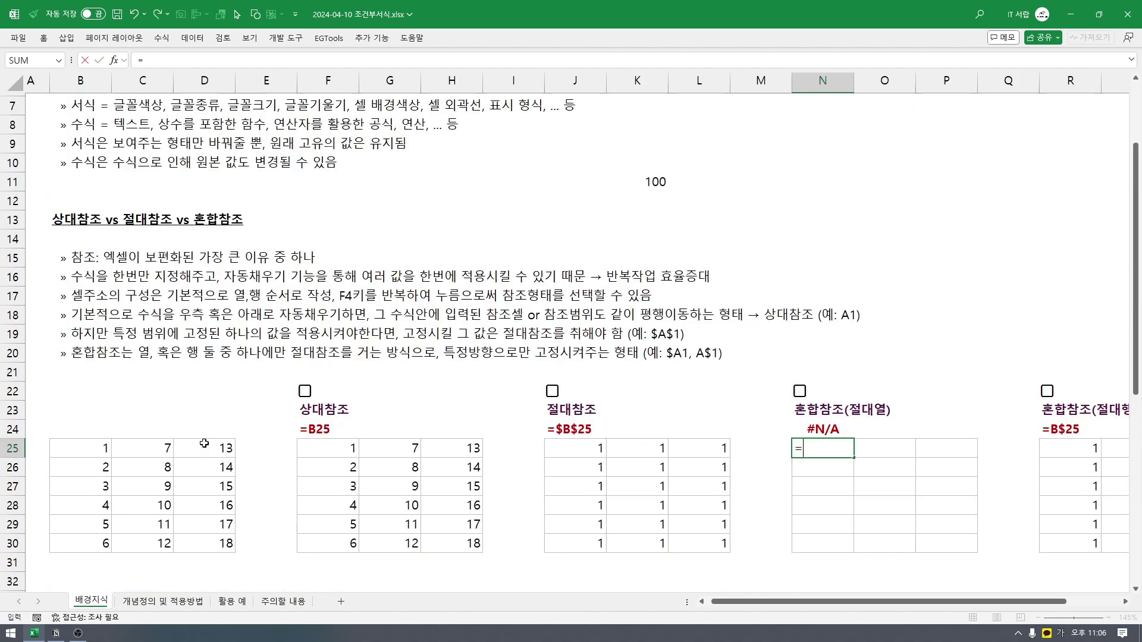
{"action": "left_click", "coordinate": [89, 449]}
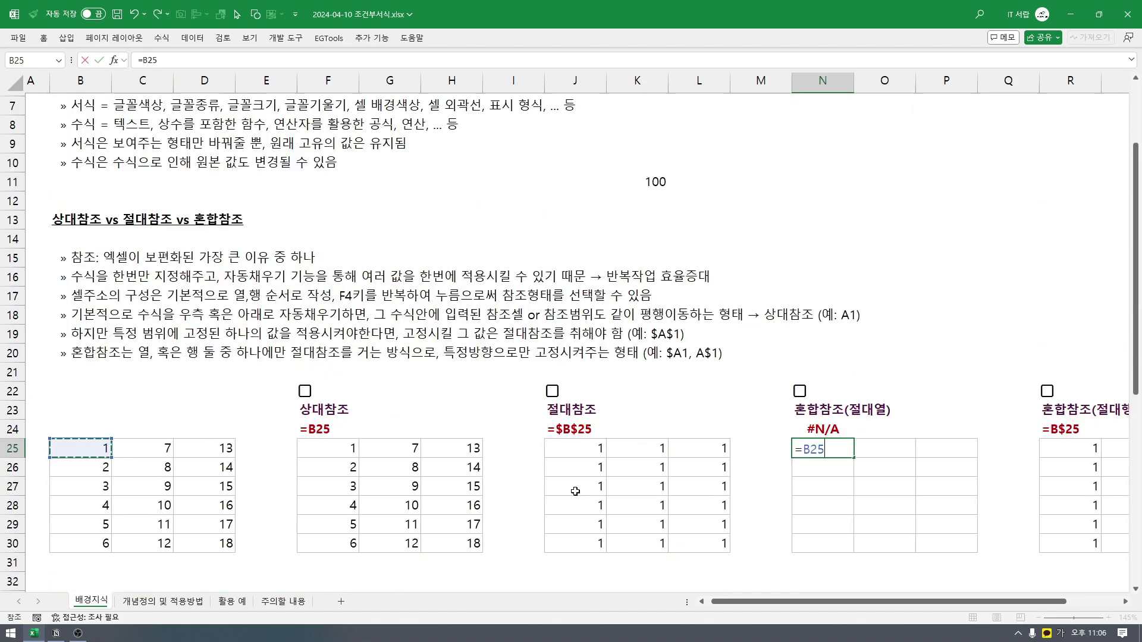
{"action": "key", "text": "F4"}
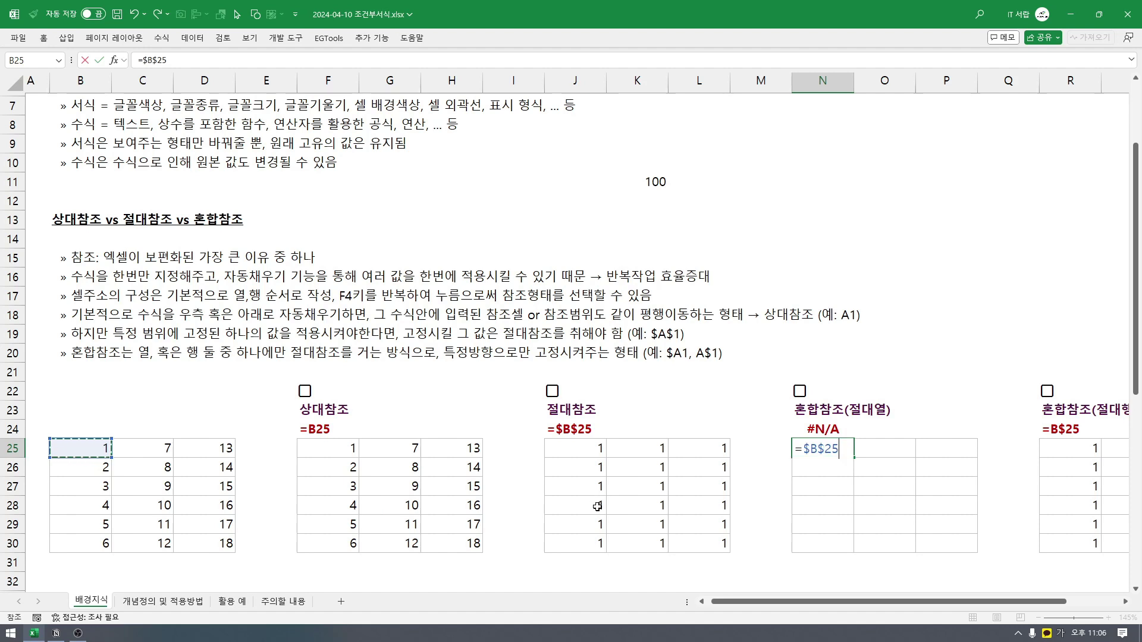
{"action": "key", "text": "F4"}
{"action": "key", "text": "F4"}
{"action": "key", "text": "Return"}
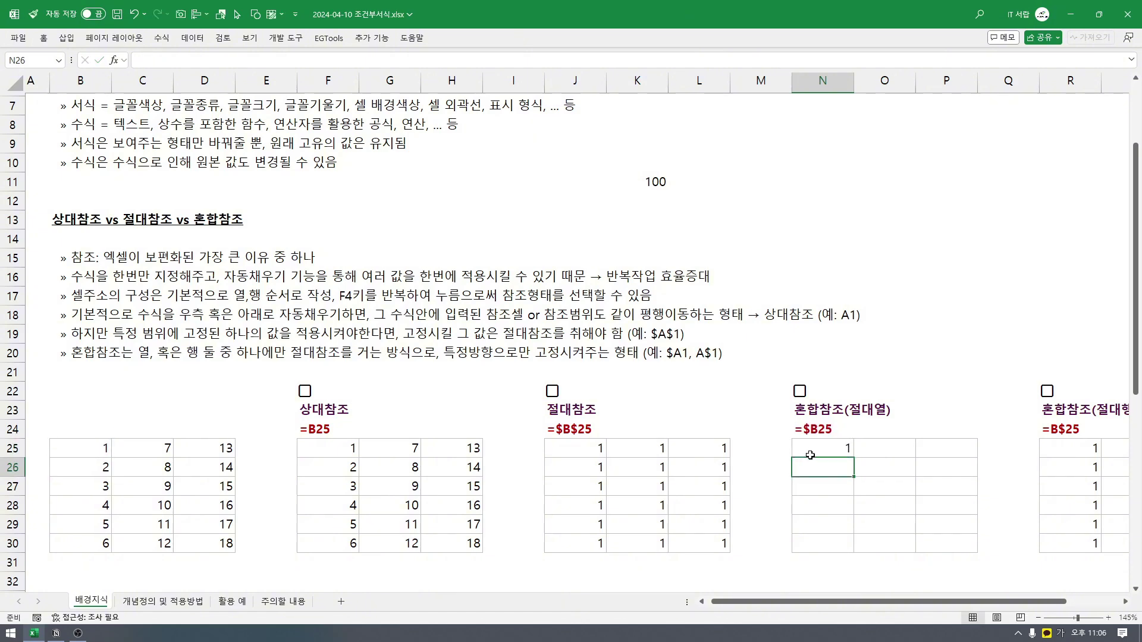
- Compare N25 with its source column B and autofill the N25 formula across to P25
{"action": "left_click", "coordinate": [811, 451]}
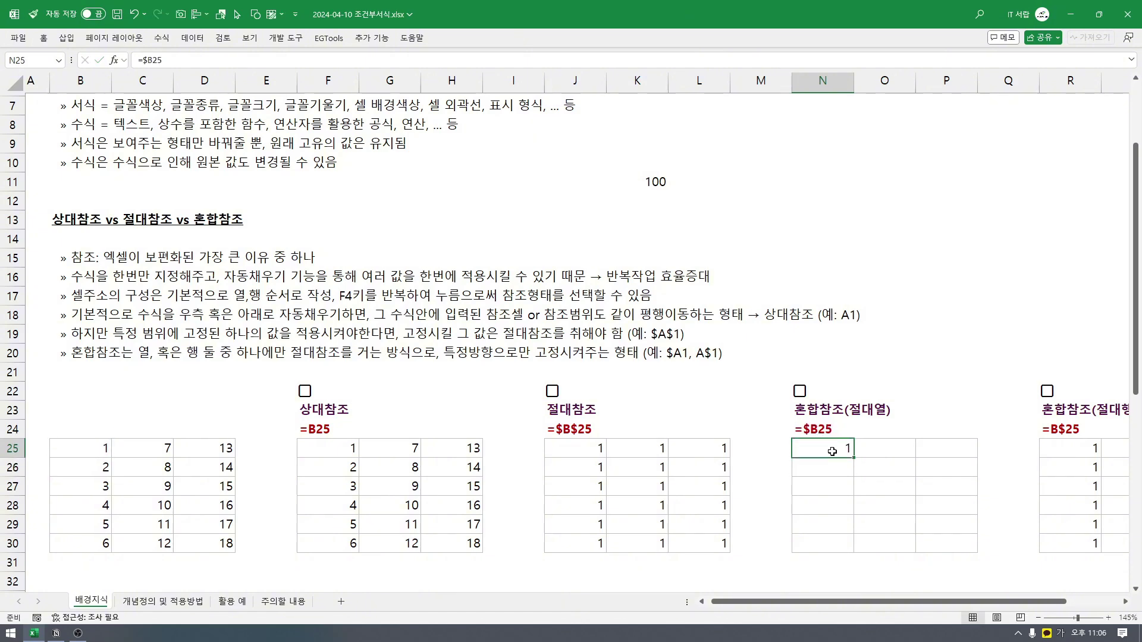
{"action": "left_click", "coordinate": [83, 446]}
{"action": "left_click", "coordinate": [82, 81]}
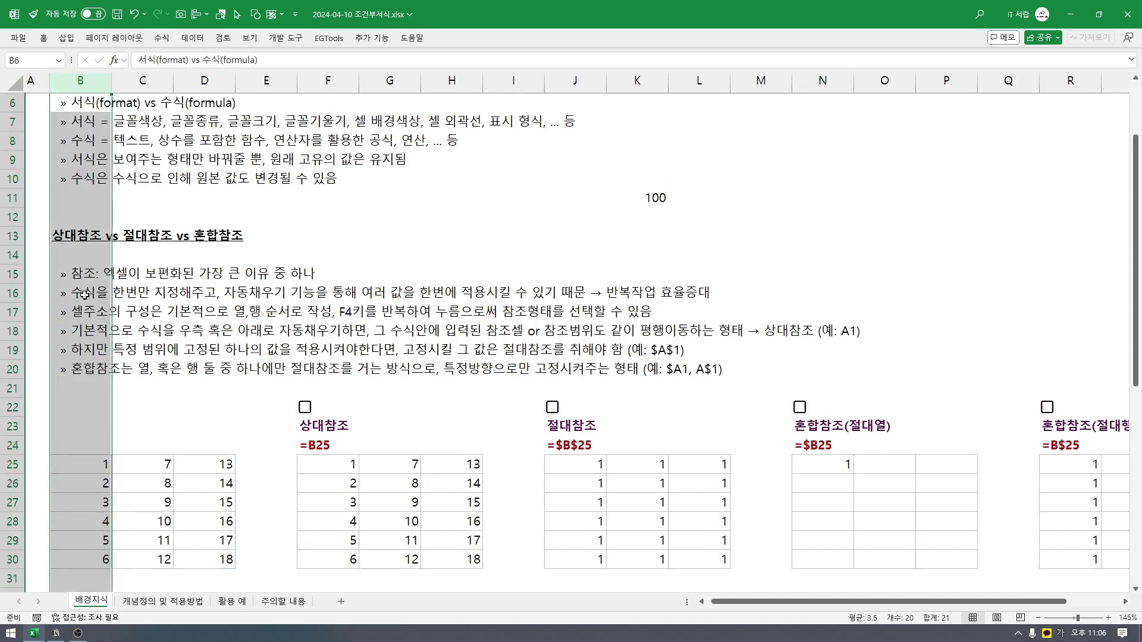
{"action": "left_click", "coordinate": [845, 469]}
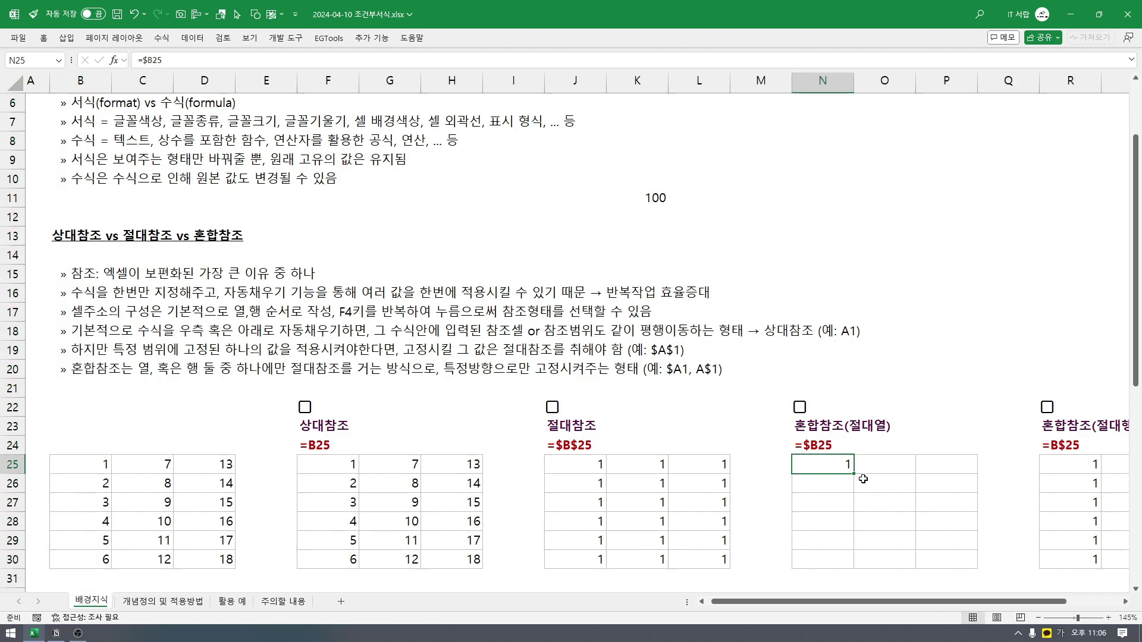
{"action": "left_click_drag", "start_coordinate": [855, 476], "coordinate": [949, 473]}
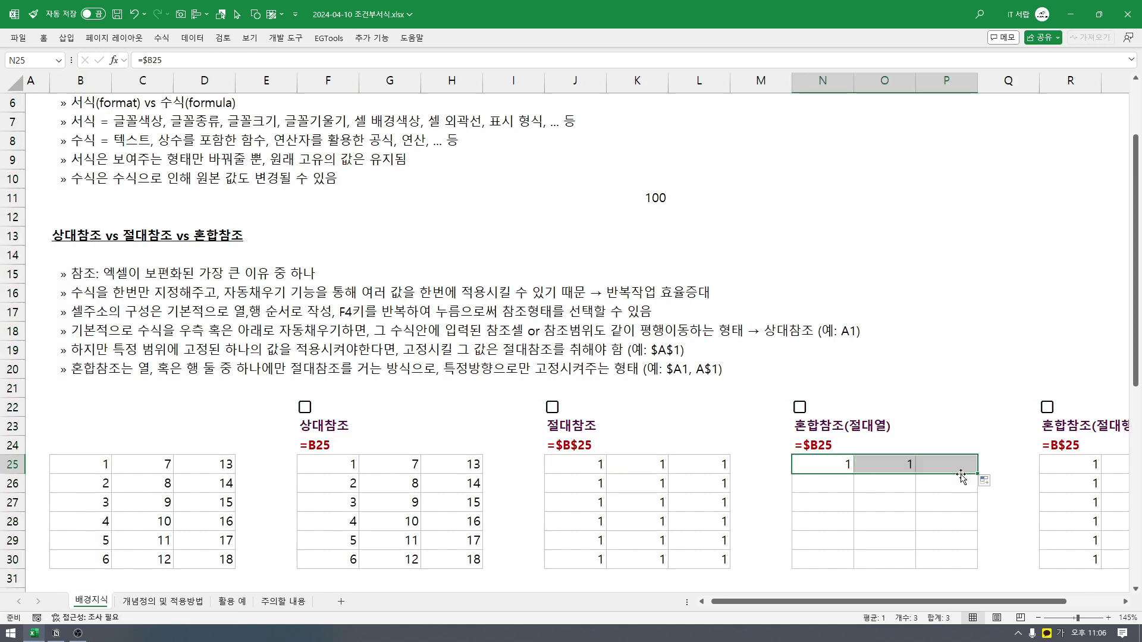
- Check the formulas in N25, O25 and P25, and autofill the row down to row 30
{"action": "left_click", "coordinate": [846, 470]}
{"action": "left_click", "coordinate": [943, 468]}
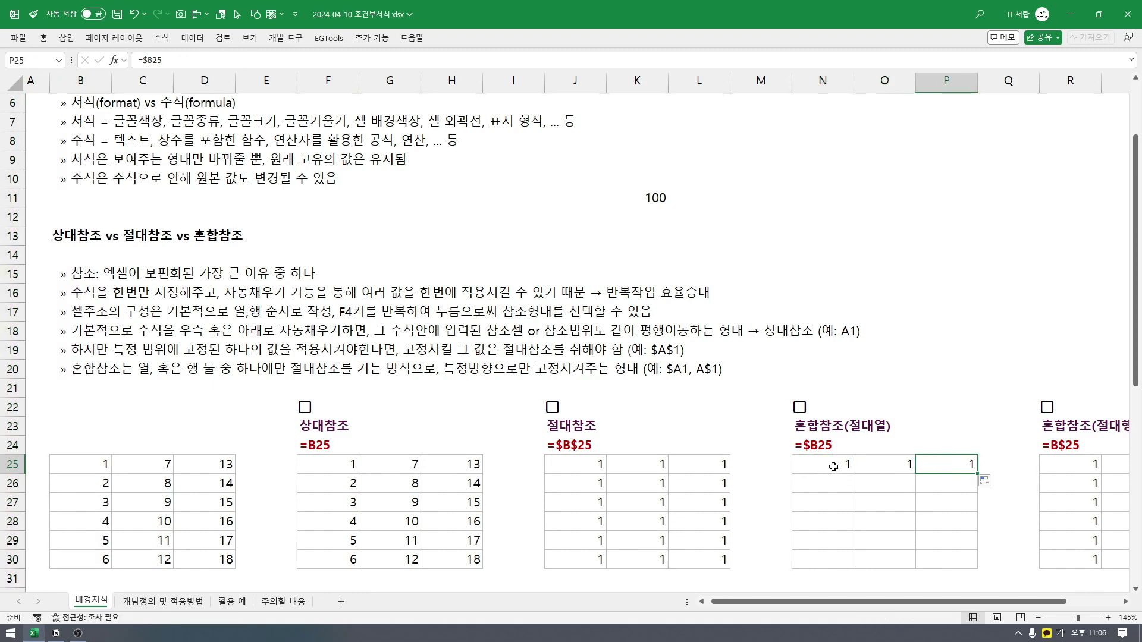
{"action": "left_click", "coordinate": [834, 467]}
{"action": "left_click", "coordinate": [890, 465]}
{"action": "left_click", "coordinate": [833, 465]}
{"action": "left_click", "coordinate": [886, 465]}
{"action": "left_click", "coordinate": [919, 463]}
{"action": "left_click_drag", "start_coordinate": [835, 466], "coordinate": [976, 568]}
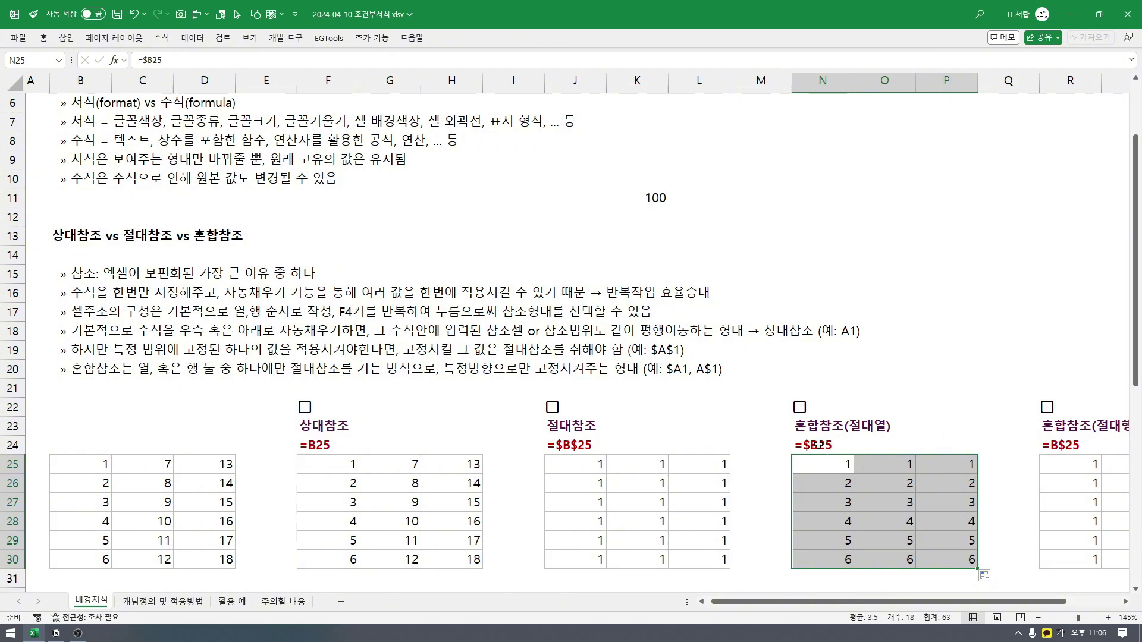
- Examine the autofilled mixed reference formulas in N25, N26, O26, O27 and O28 and the source cells they point to
{"action": "left_click", "coordinate": [849, 488]}
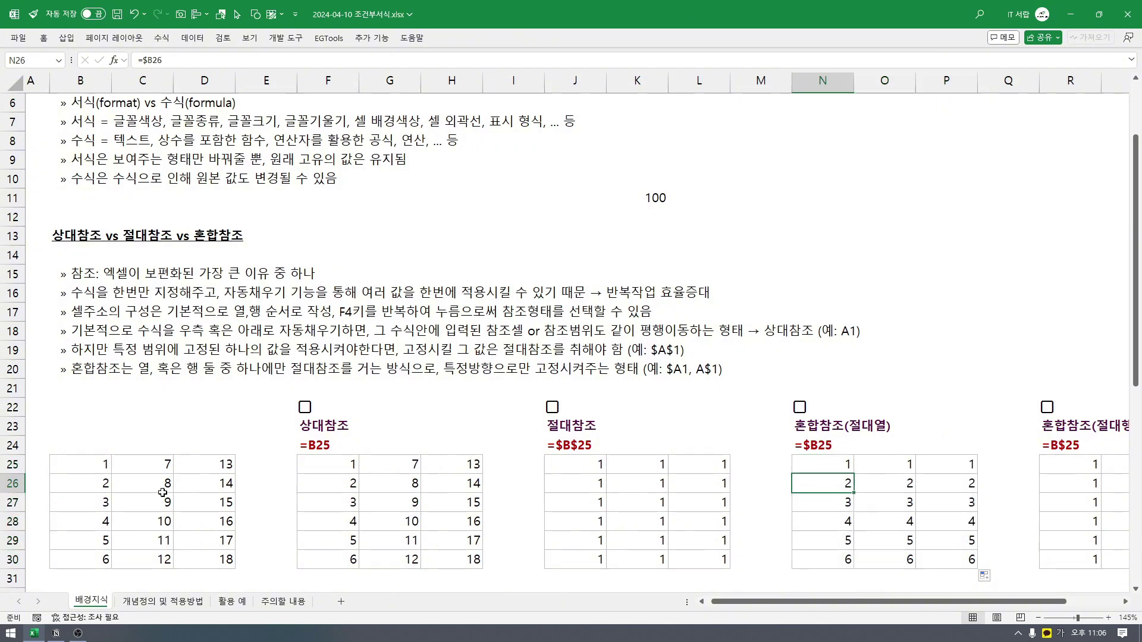
{"action": "mouse_move", "coordinate": [837, 464]}
{"action": "left_mouse_down"}
{"action": "mouse_move", "coordinate": [832, 493]}
{"action": "mouse_move", "coordinate": [839, 465]}
{"action": "left_mouse_up"}
{"action": "double_click", "coordinate": [839, 465]}
{"action": "key", "text": "Return"}
{"action": "double_click", "coordinate": [839, 483]}
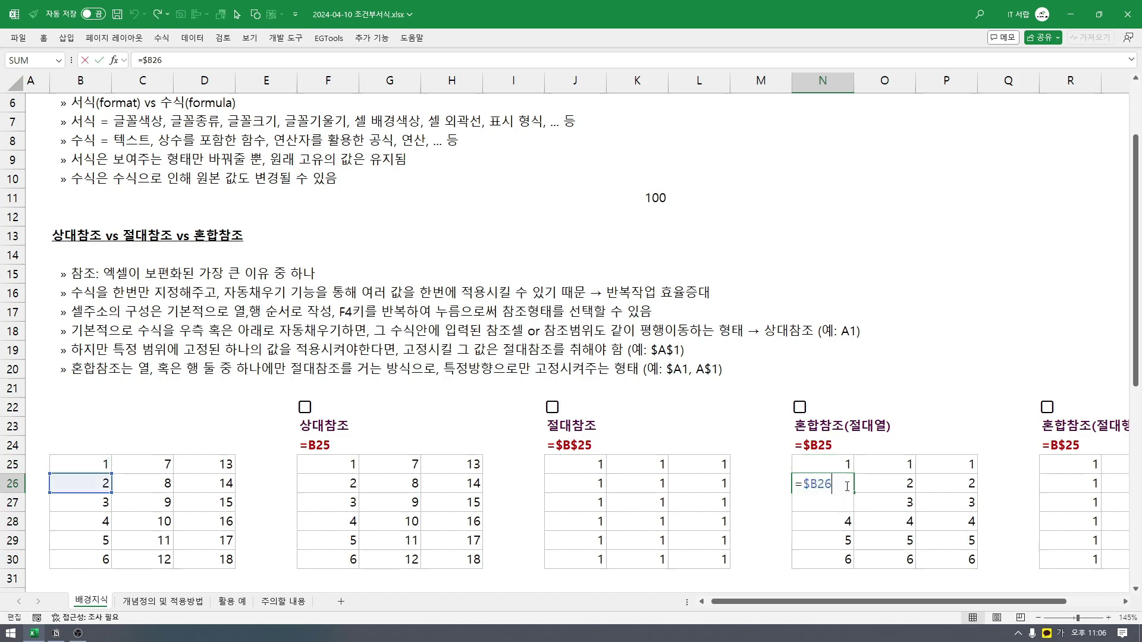
{"action": "left_click", "coordinate": [890, 487]}
{"action": "double_click", "coordinate": [889, 487]}
{"action": "key", "text": "Escape"}
{"action": "double_click", "coordinate": [901, 504]}
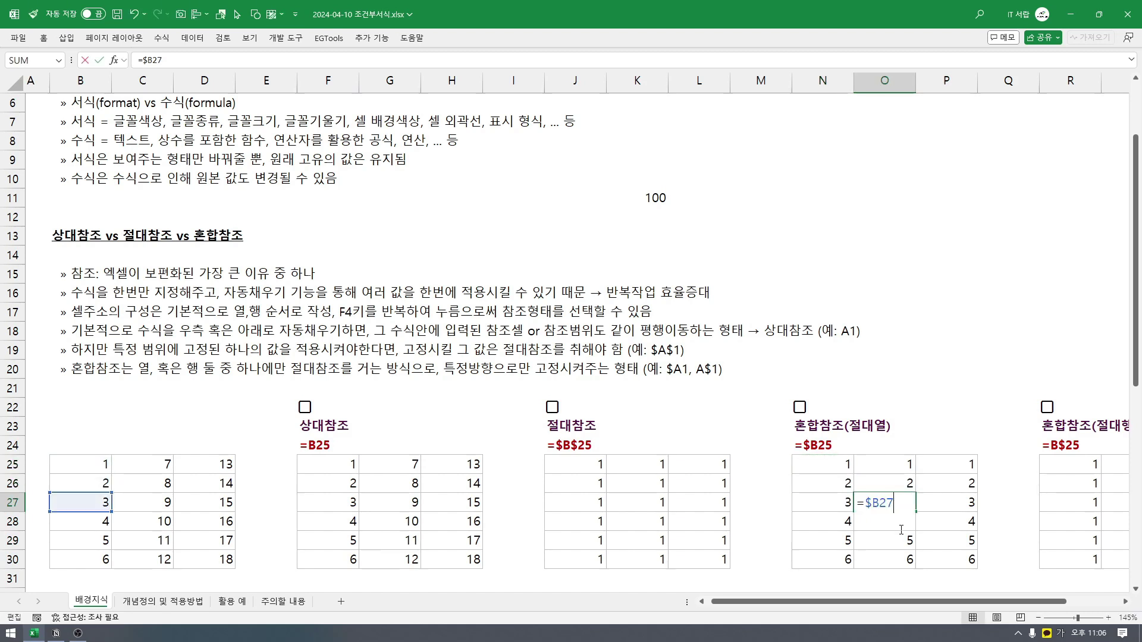
{"action": "key", "text": "Escape"}
{"action": "left_click", "coordinate": [900, 524]}
{"action": "double_click", "coordinate": [901, 524]}
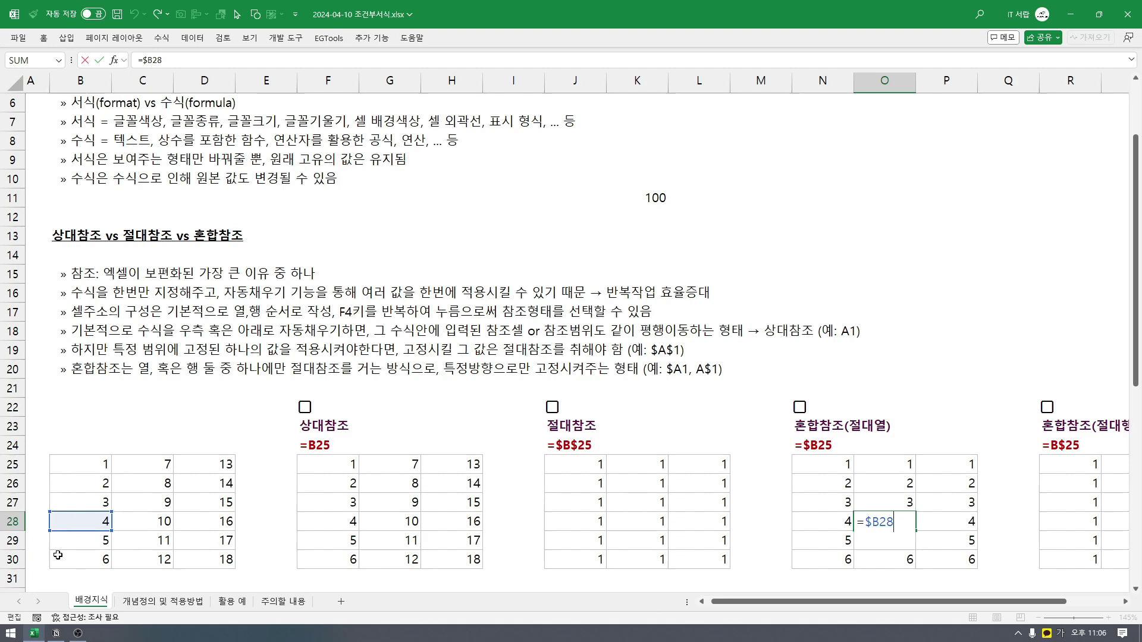
{"action": "key", "text": "Escape"}
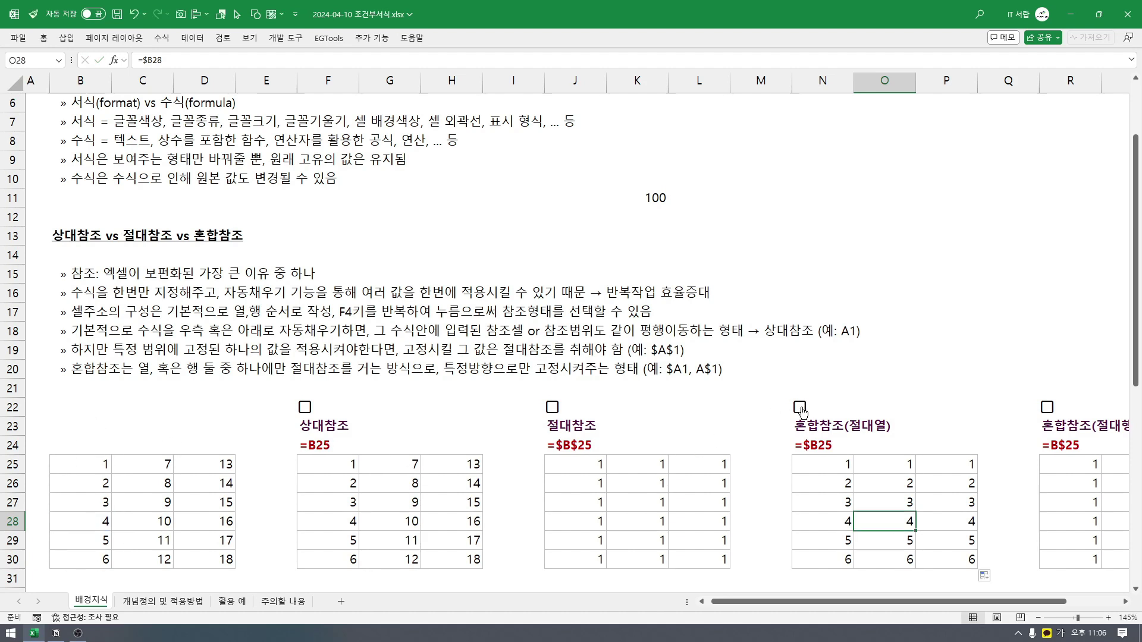
- Turn the 절대열 checkbox in N22 on to view the highlighted source cells, and turn it off again
{"action": "left_click", "coordinate": [800, 408]}
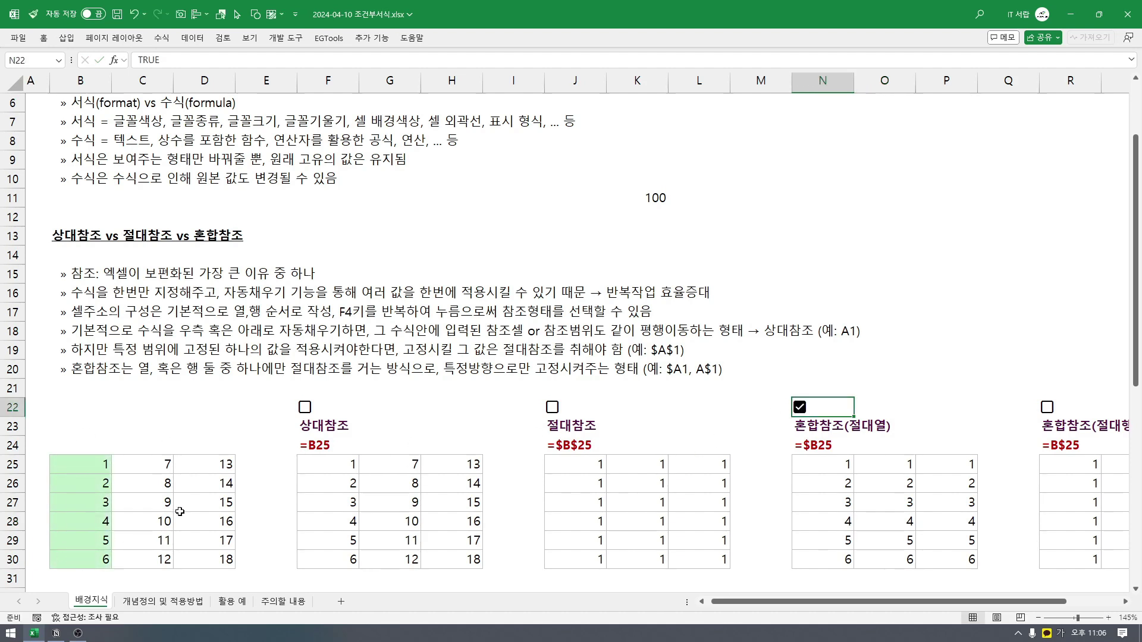
{"action": "left_click", "coordinate": [846, 469]}
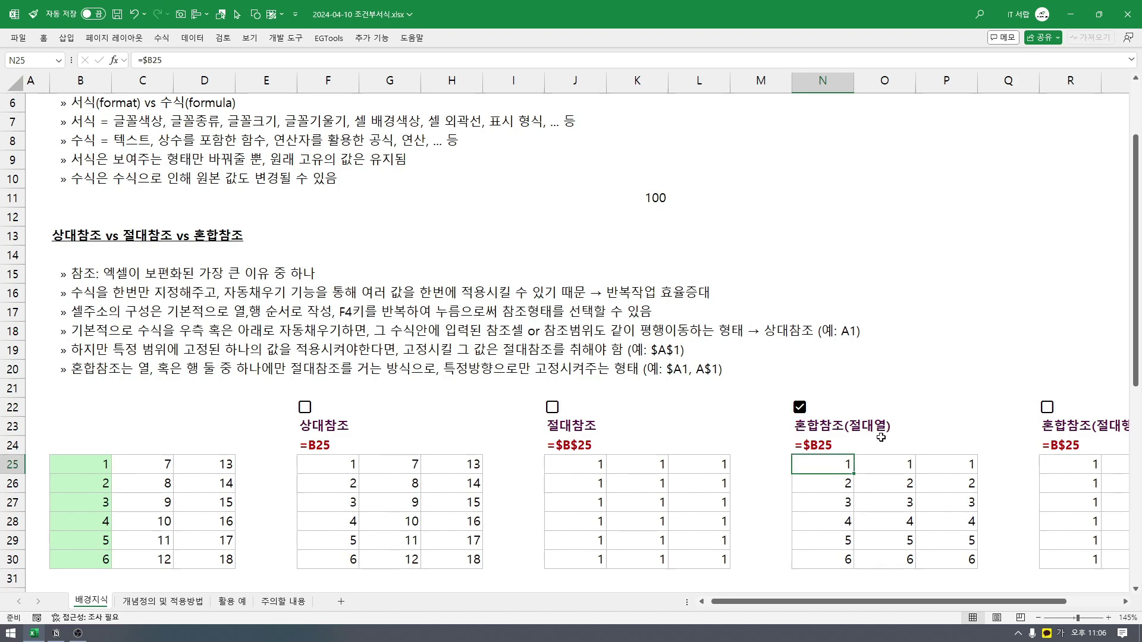
{"action": "left_click", "coordinate": [800, 408]}
- Clear the contents of R25:T30 in the 혼합참조(절대행) table
{"action": "key", "text": "Right"}
{"action": "key", "text": "Right"}
{"action": "key", "text": "Right"}
{"action": "key", "text": "Right"}
{"action": "key", "text": "Right"}
{"action": "key", "text": "Right"}
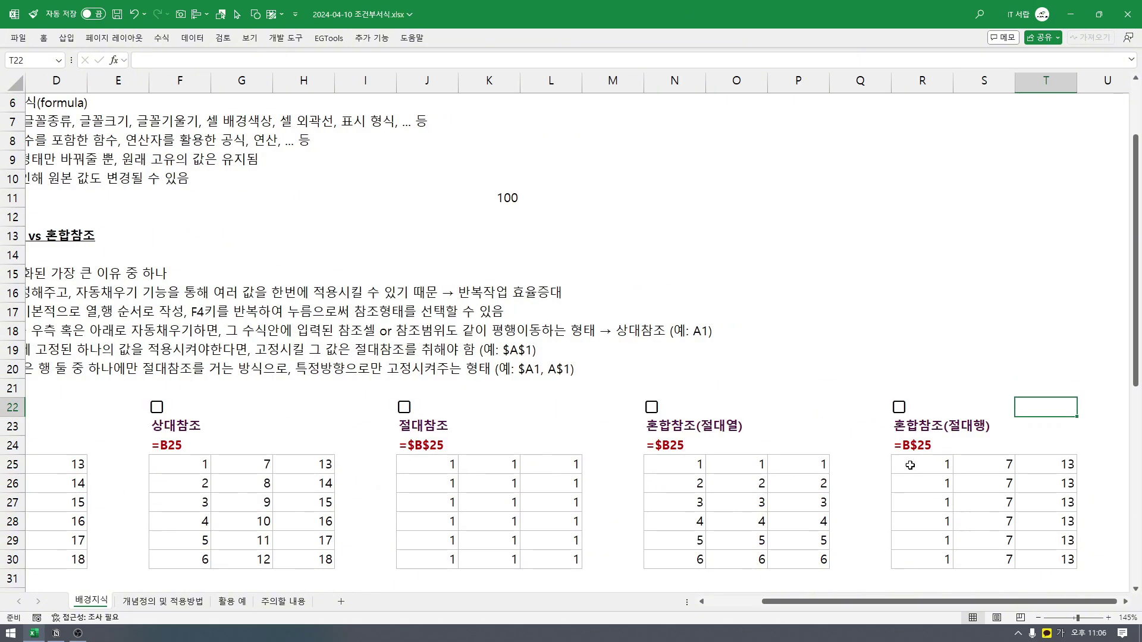
{"action": "left_click_drag", "start_coordinate": [910, 465], "coordinate": [1064, 559]}
{"action": "key", "text": "Delete"}
- Enter the row-absolute mixed reference formula =B$25 in R25
{"action": "left_click", "coordinate": [939, 469]}
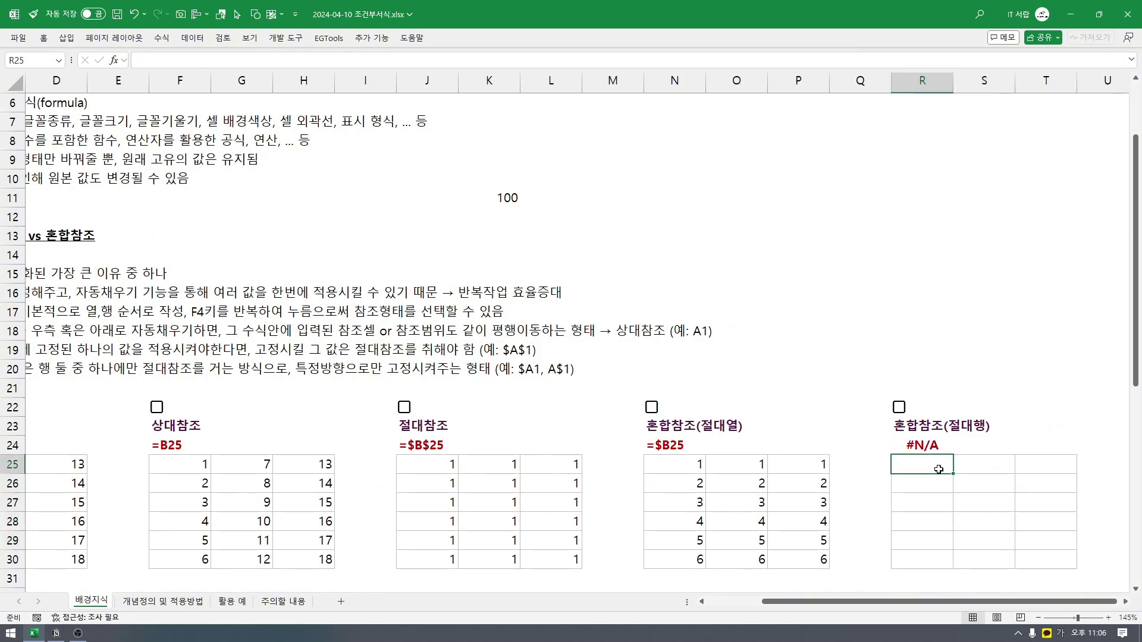
{"action": "type", "text": "="}
{"action": "left_click_drag", "start_coordinate": [924, 602], "coordinate": [869, 601]}
{"action": "left_click", "coordinate": [88, 464]}
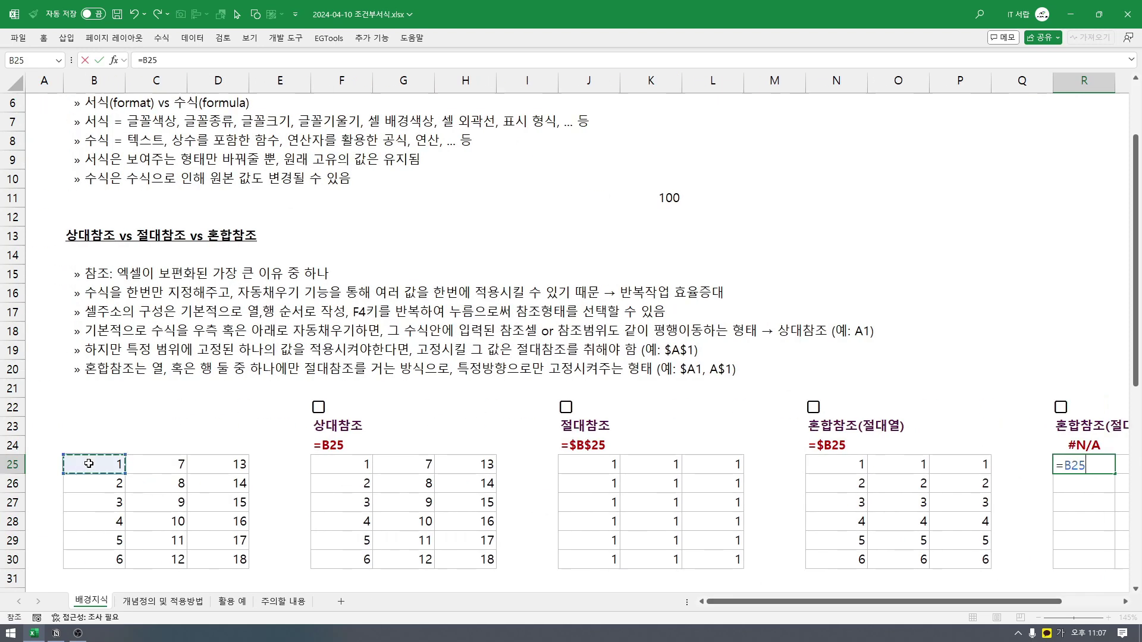
{"action": "key", "text": "F4"}
{"action": "key", "text": "F4"}
{"action": "left_click_drag", "start_coordinate": [916, 601], "coordinate": [966, 602]}
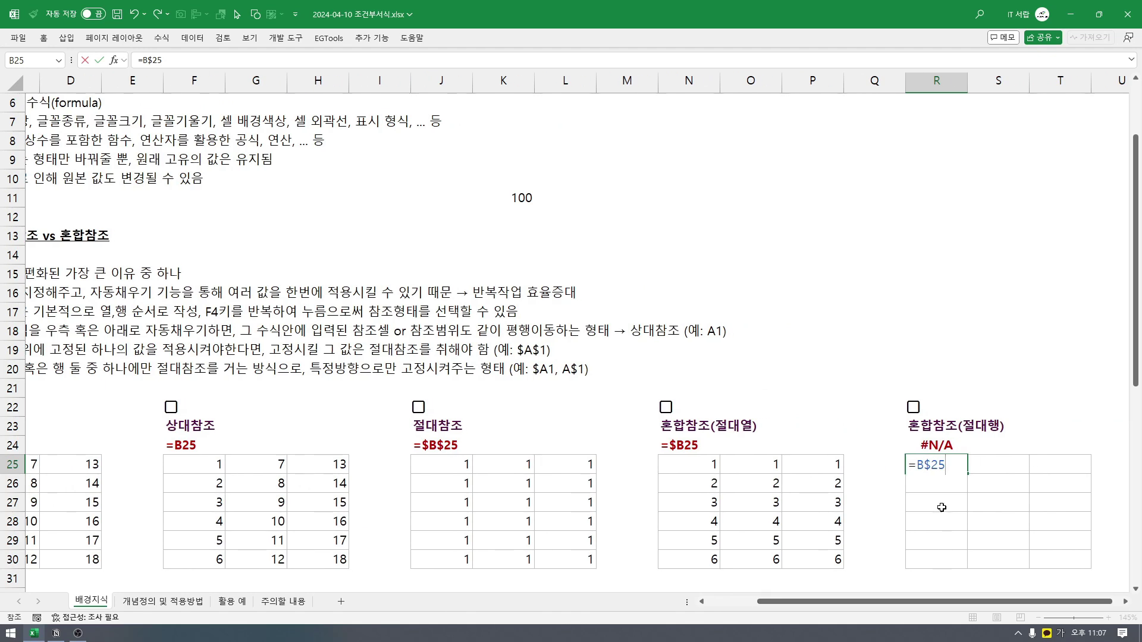
{"action": "key", "text": "Return"}
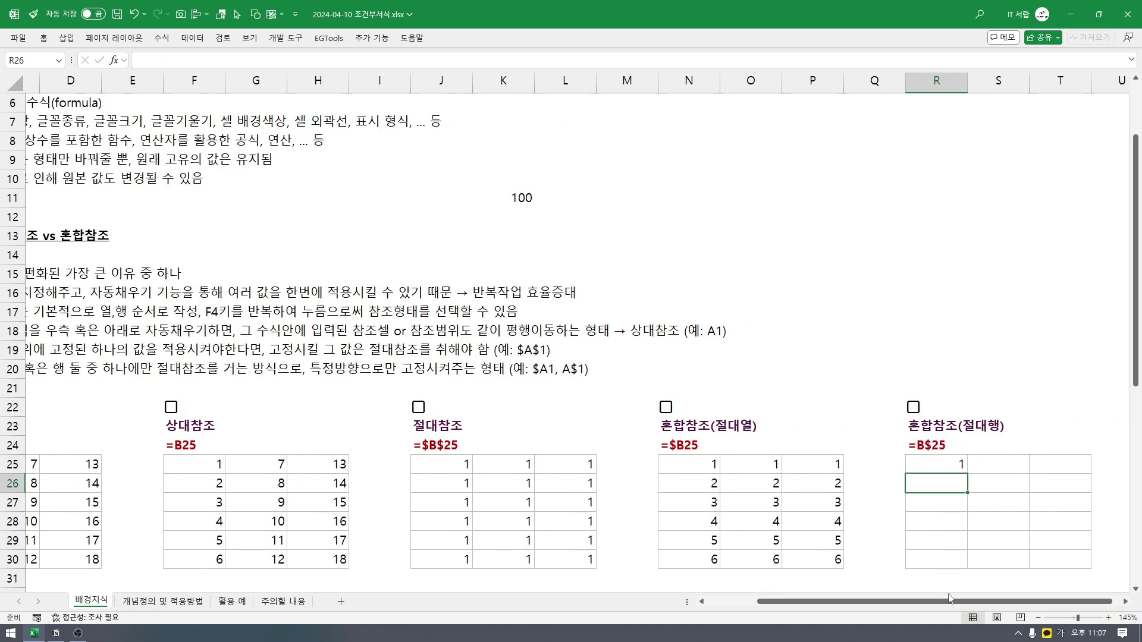
- Autofill the R25 formula across to T25 and down to row 30
{"action": "left_click", "coordinate": [945, 464]}
{"action": "left_click_drag", "start_coordinate": [968, 473], "coordinate": [1077, 467]}
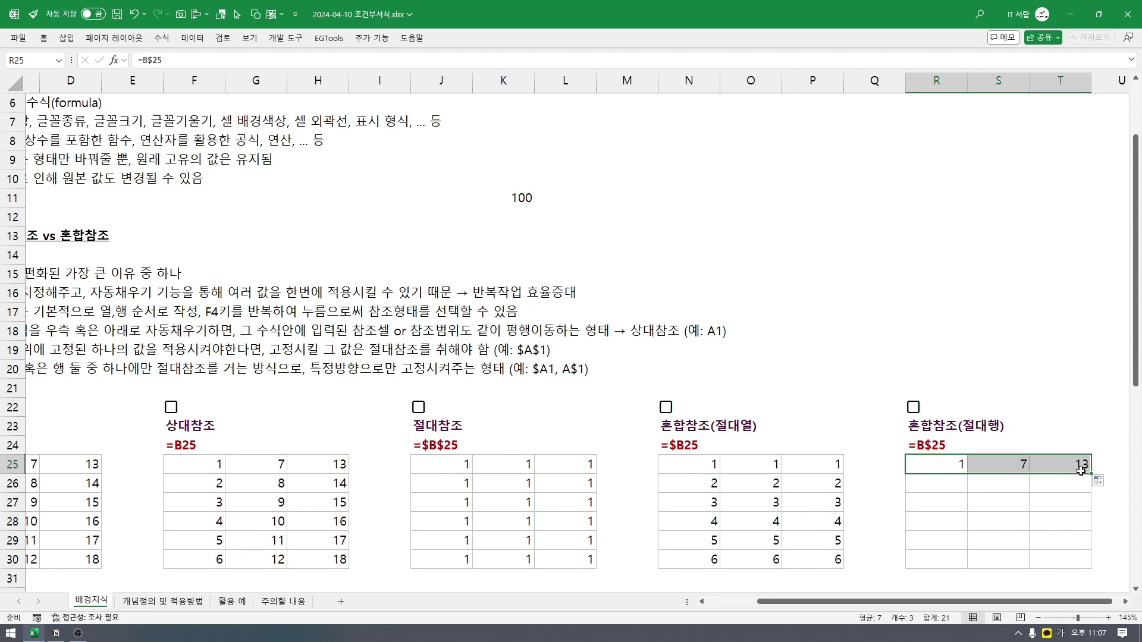
{"action": "left_click_drag", "start_coordinate": [1091, 473], "coordinate": [1075, 566]}
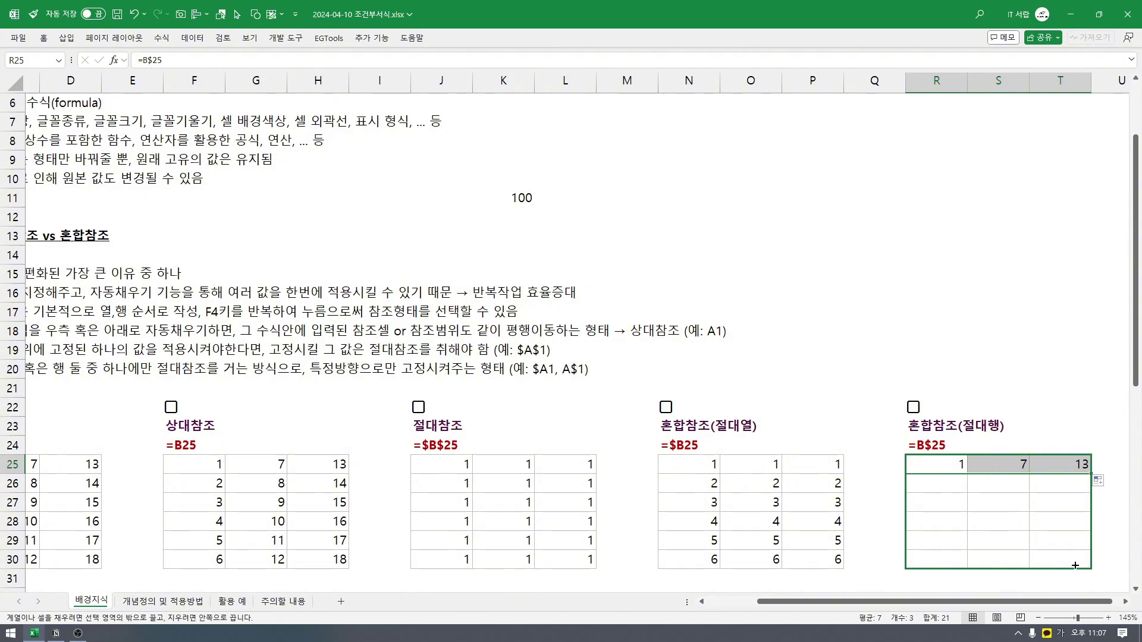
{"action": "left_click_drag", "start_coordinate": [1075, 566], "coordinate": [1075, 566]}
- Check the formula in R26 and turn on the 절대행 checkbox in R22 to highlight its source cells
{"action": "double_click", "coordinate": [954, 476]}
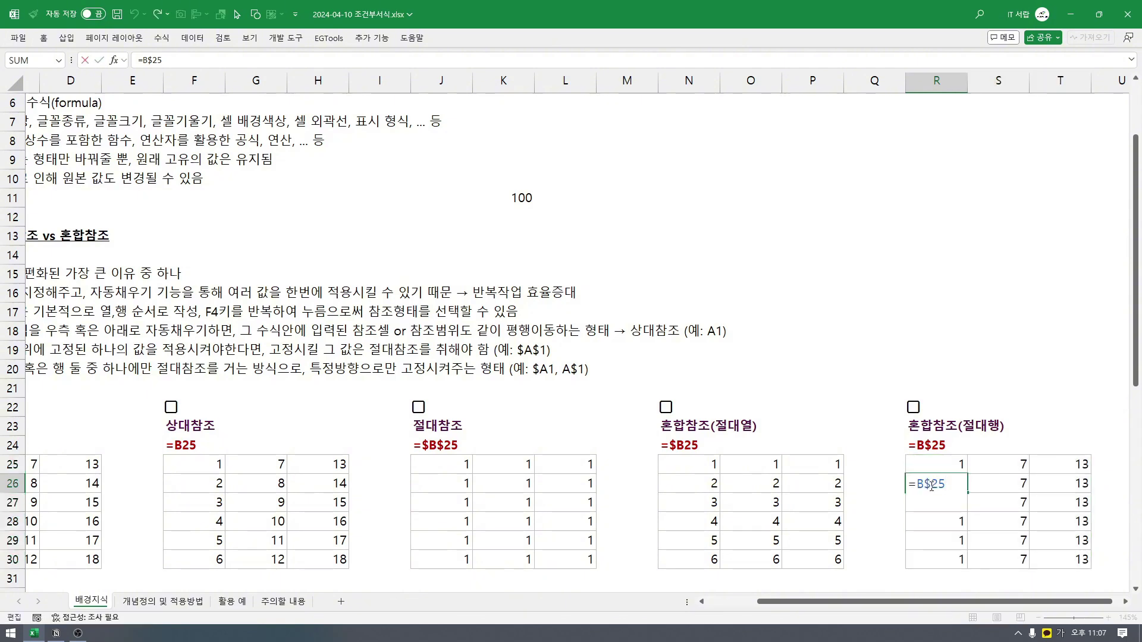
{"action": "key", "text": "Escape"}
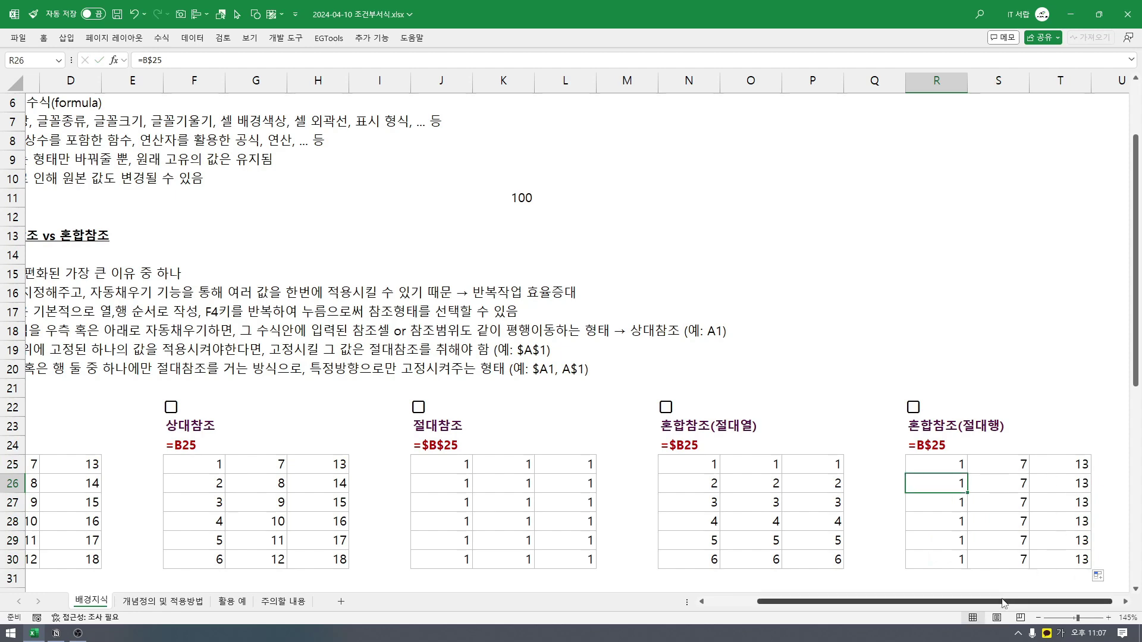
{"action": "scroll", "coordinate": [1009, 602], "scroll_direction": "left", "scroll_amount": 3}
{"action": "left_click", "coordinate": [1060, 409]}
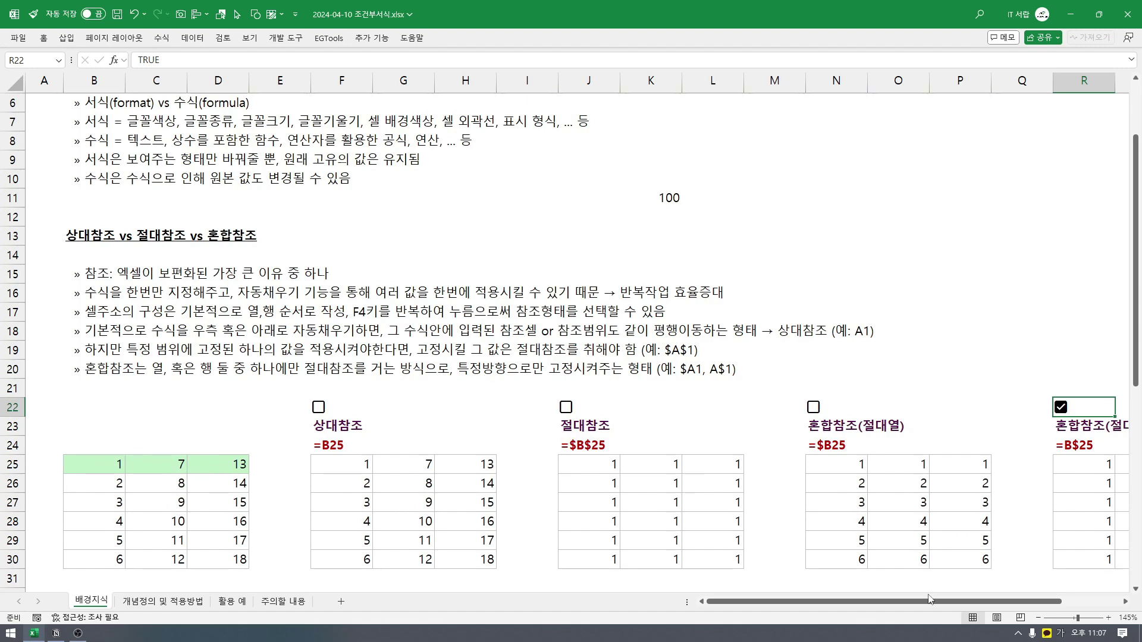
- Compare the filled ranges of the 절대행, 절대열, 절대참조 and 상대참조 tables, from R25:T30 back to F25:H30
{"action": "scroll", "coordinate": [931, 599], "scroll_direction": "right", "scroll_amount": 3}
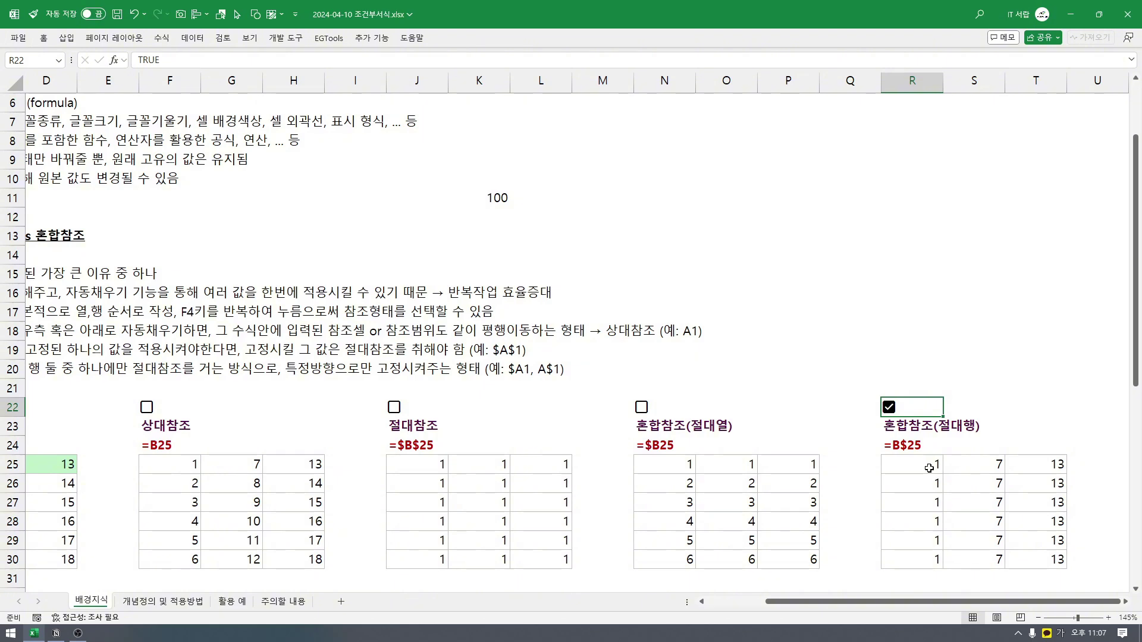
{"action": "left_click_drag", "start_coordinate": [929, 468], "coordinate": [1074, 559]}
{"action": "left_click_drag", "start_coordinate": [666, 476], "coordinate": [815, 562]}
{"action": "left_click_drag", "start_coordinate": [396, 461], "coordinate": [553, 559]}
{"action": "left_click_drag", "start_coordinate": [212, 458], "coordinate": [309, 560]}
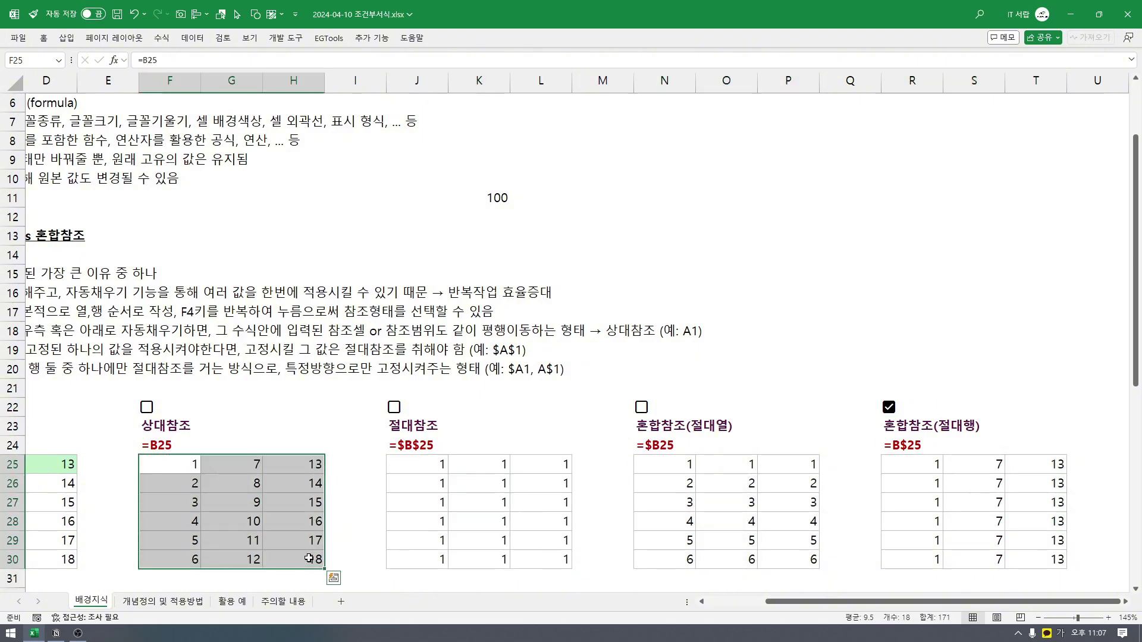
- Review the 상대참조, 절대참조 and 혼합참조(절대열) headings and turn off the 절대행 checkbox in R22
{"action": "left_click", "coordinate": [170, 429]}
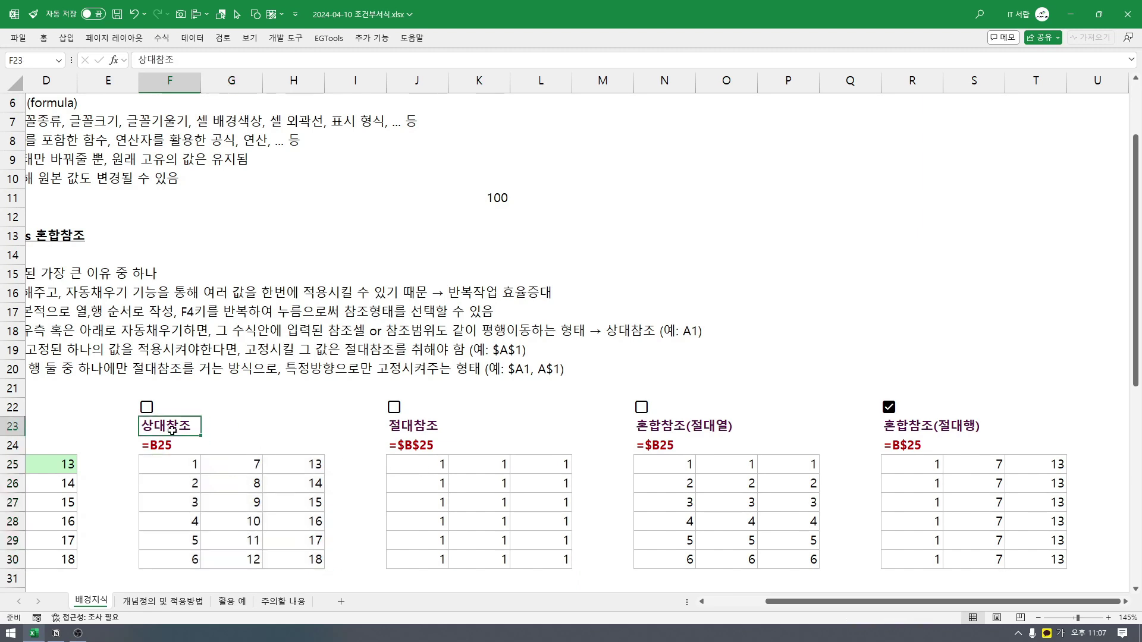
{"action": "left_click", "coordinate": [437, 425]}
{"action": "left_click", "coordinate": [690, 427]}
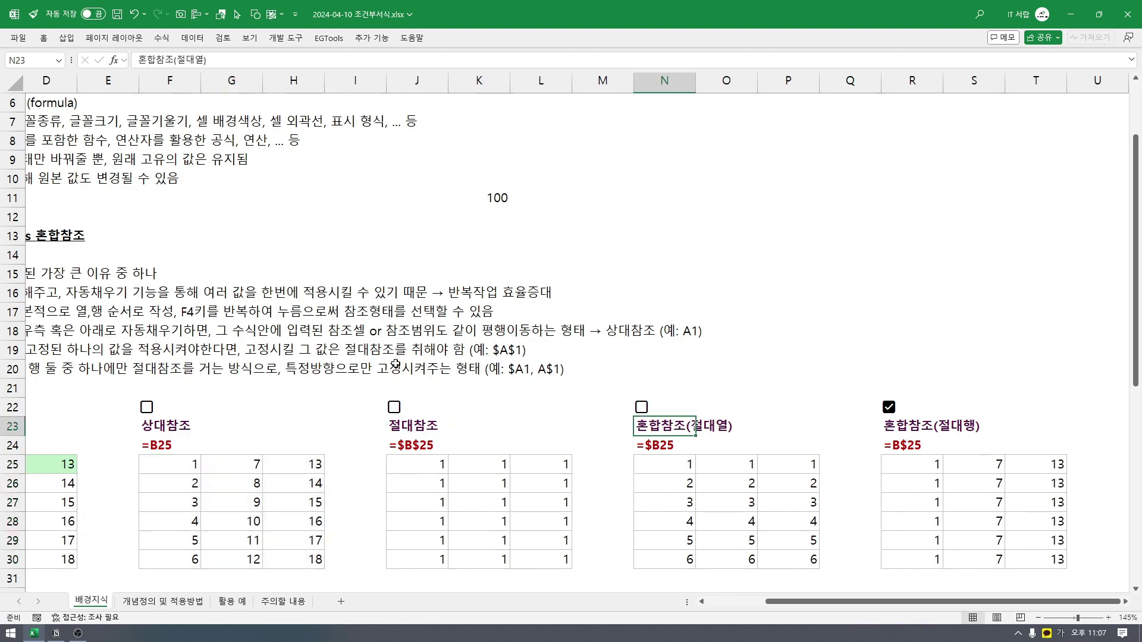
{"action": "left_click_drag", "start_coordinate": [831, 602], "coordinate": [772, 602]}
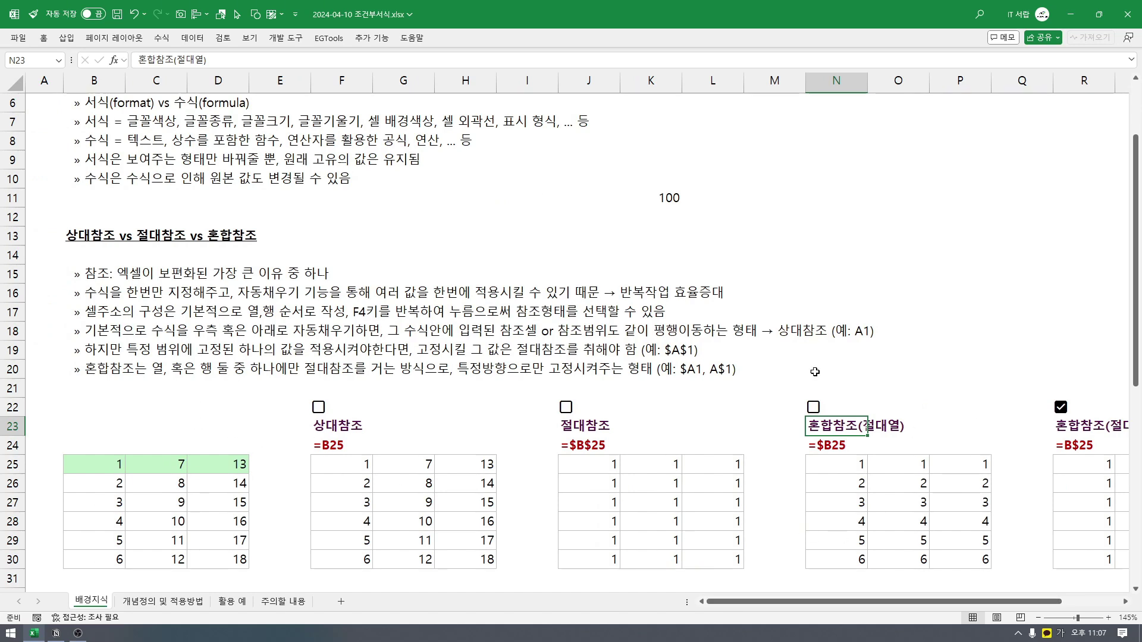
{"action": "left_click", "coordinate": [1061, 410]}
- Enter the comparison formula =1>5 in E33 beside the TRUE & FALSE heading
{"action": "scroll", "coordinate": [267, 352], "scroll_direction": "down", "scroll_amount": 2}
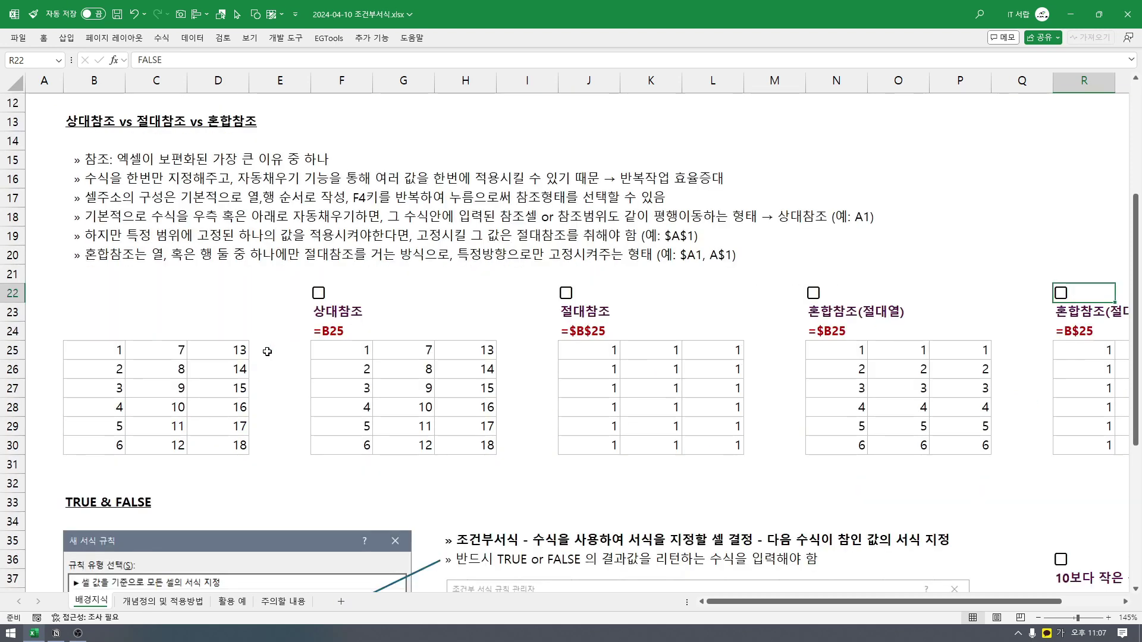
{"action": "scroll", "coordinate": [268, 352], "scroll_direction": "down", "scroll_amount": 3}
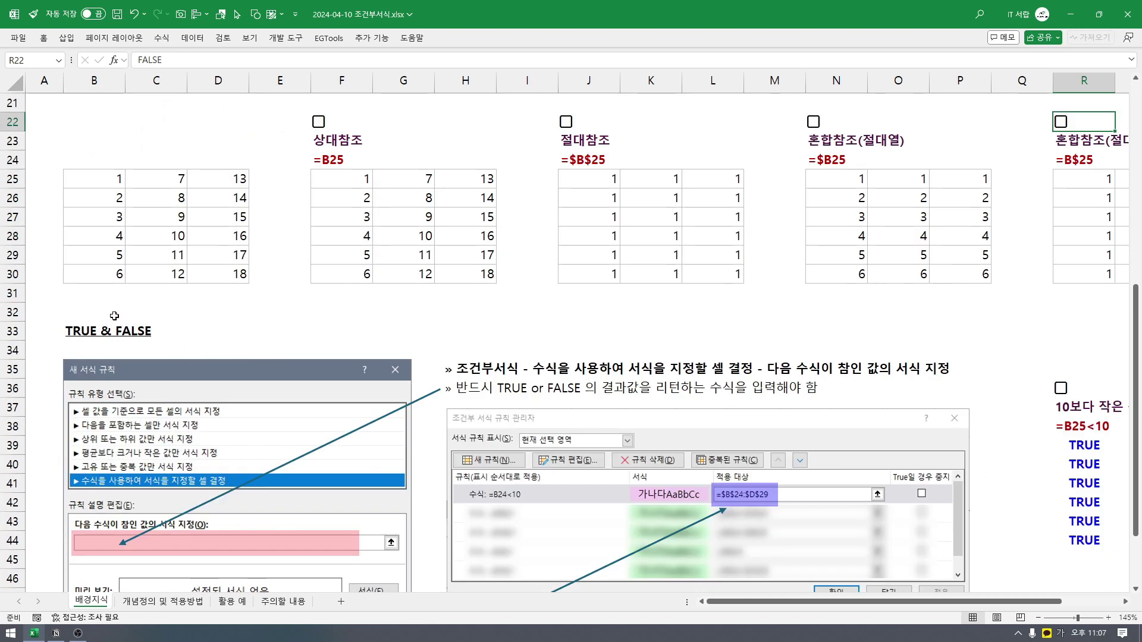
{"action": "scroll", "coordinate": [204, 329], "scroll_direction": "down", "scroll_amount": 1}
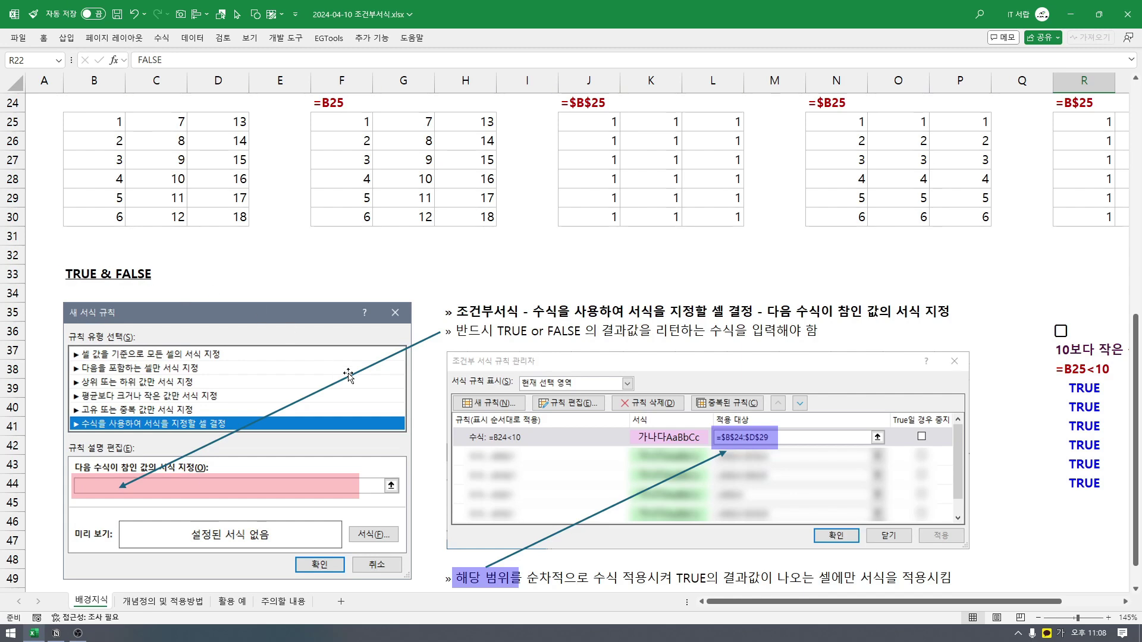
{"action": "left_click", "coordinate": [282, 269]}
{"action": "type", "text": "=1>5"}
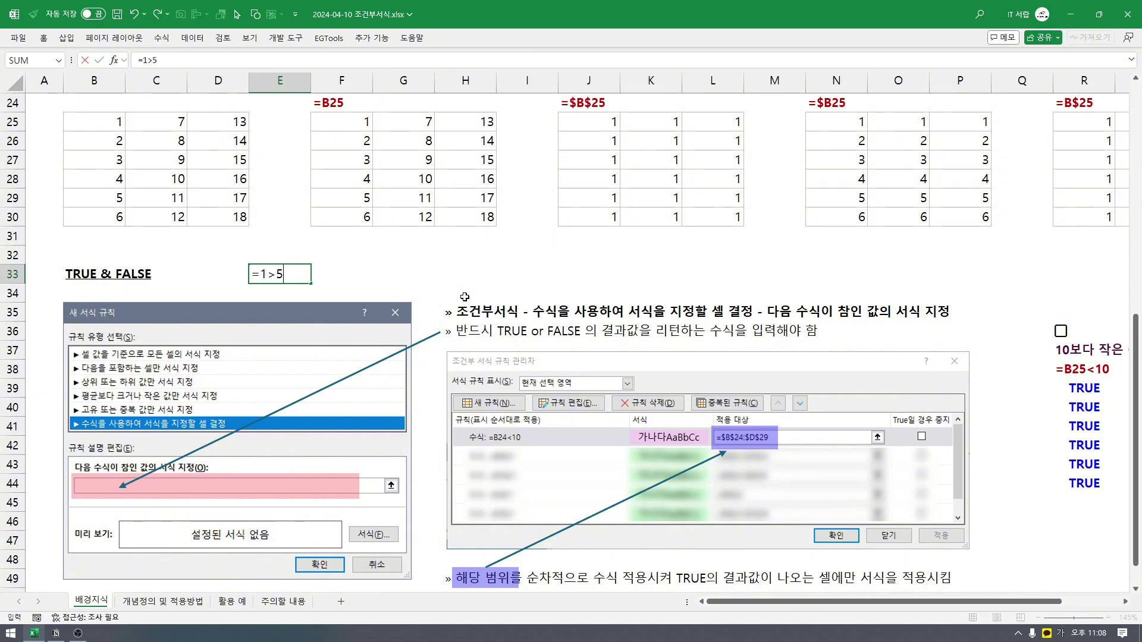
{"action": "key", "text": "ctrl+Return"}
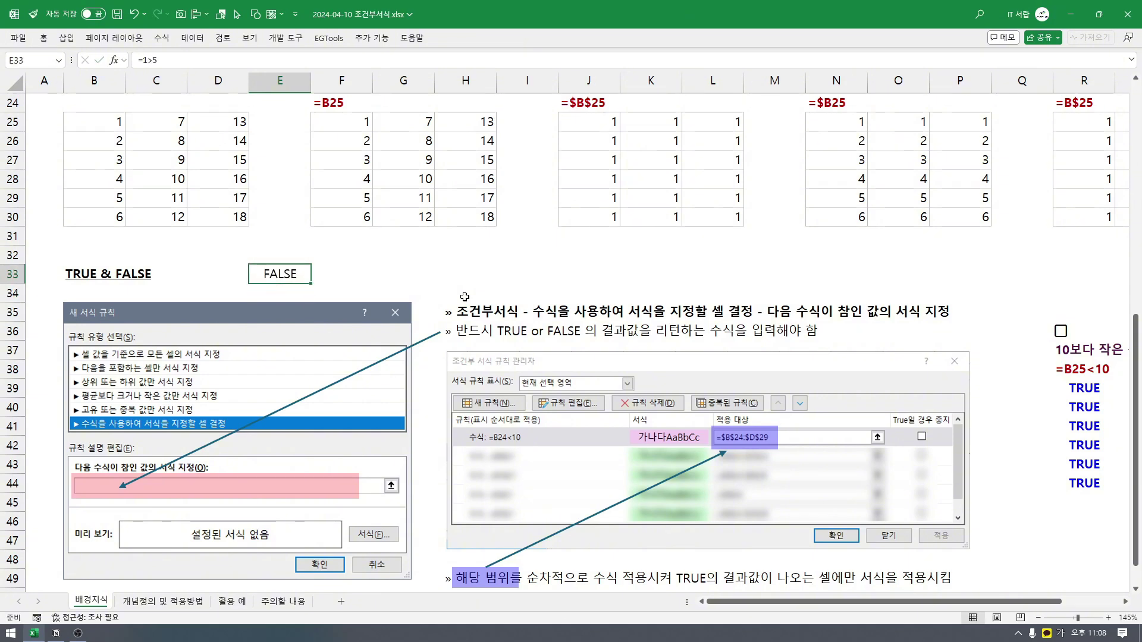
- Replace the comparison in E33 with the formula =1=1
{"action": "key", "text": "Delete"}
{"action": "type", "text": "1=1"}
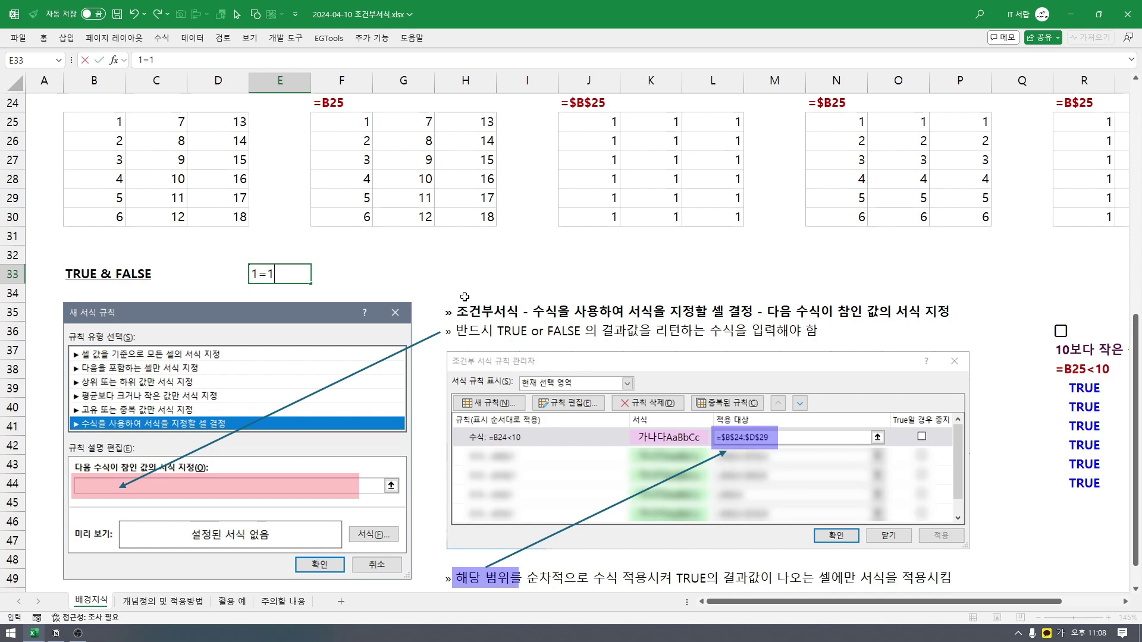
{"action": "key", "text": "ctrl+Return"}
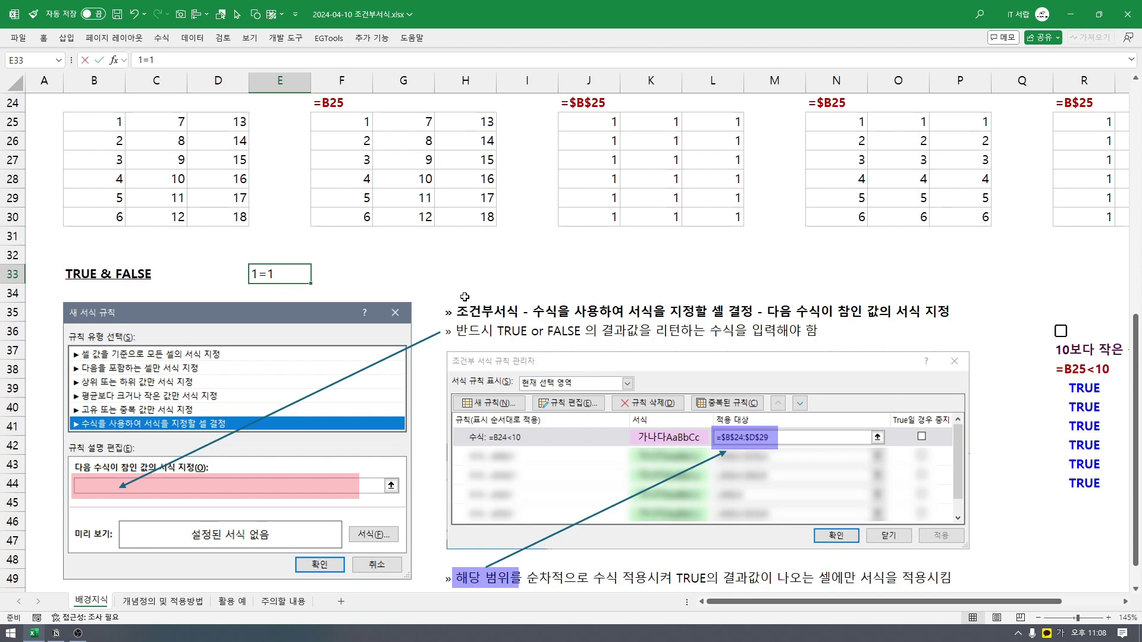
{"action": "type", "text": "=1=1"}
{"action": "key", "text": "ctrl+Return"}
- Test the comparison formula =1<3 in E33 and clear the cell
{"action": "type", "text": "="}
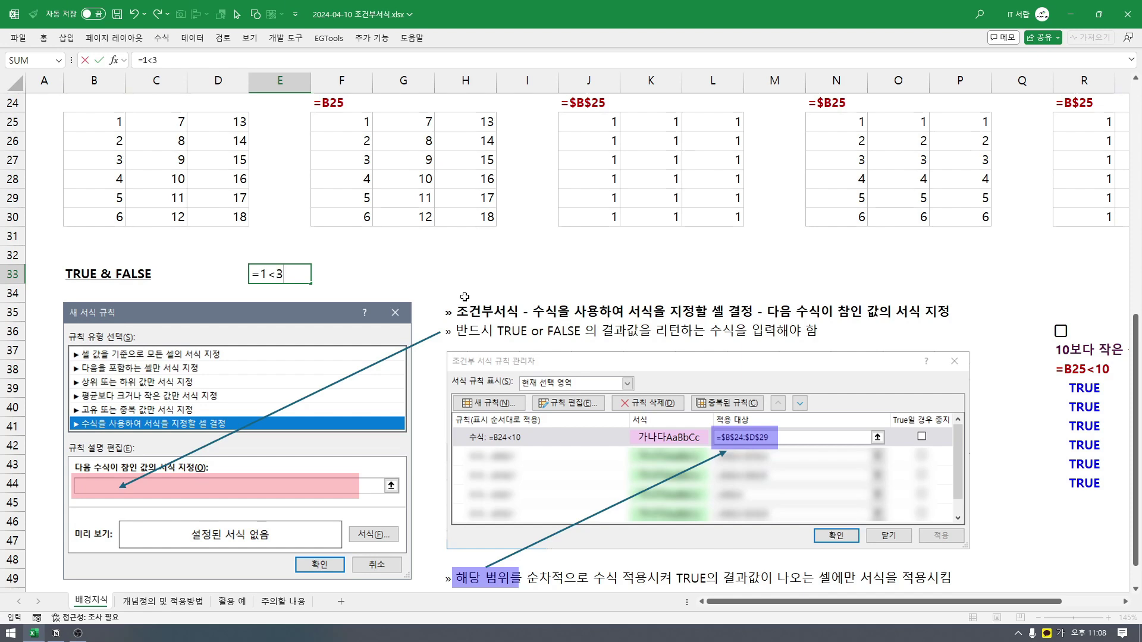
{"action": "key", "text": "ctrl+Return"}
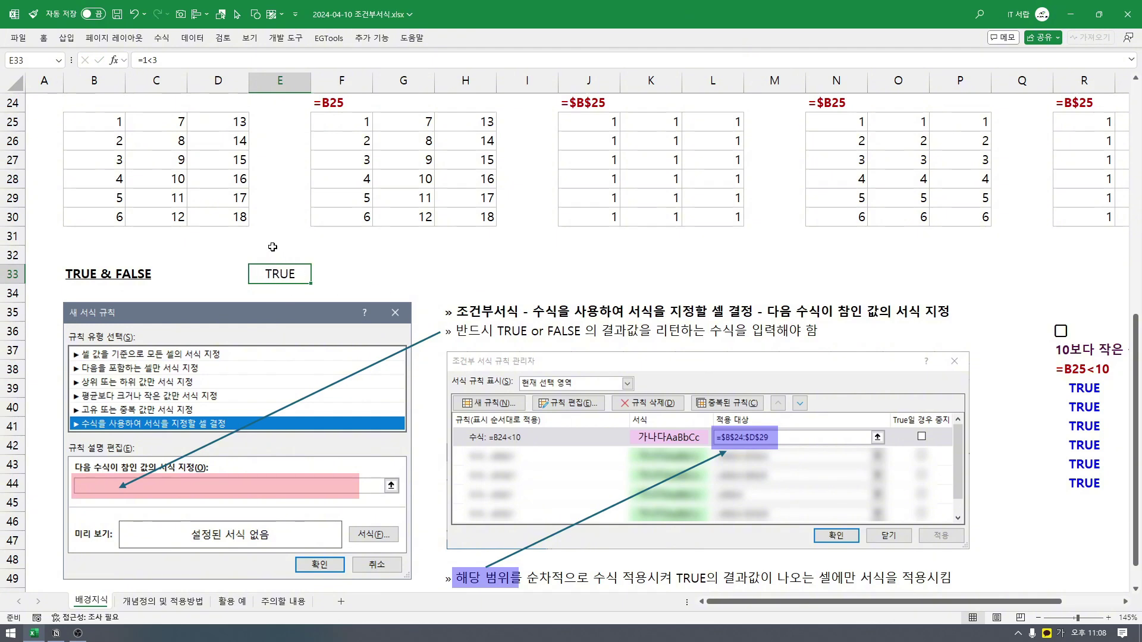
{"action": "key", "text": "F2"}
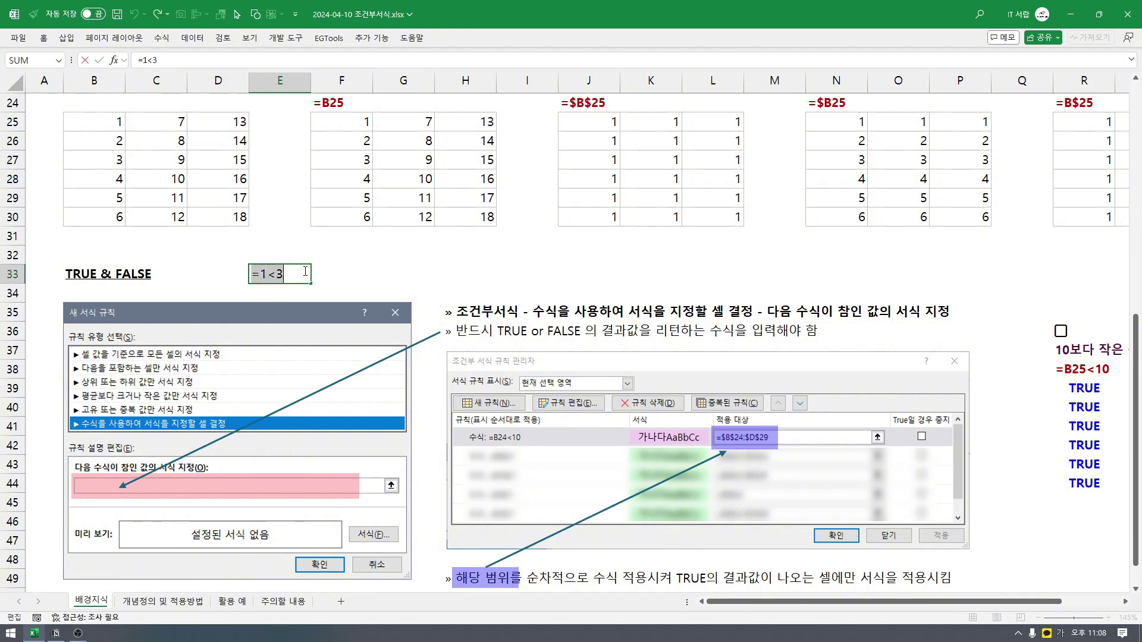
{"action": "left_click", "coordinate": [305, 272]}
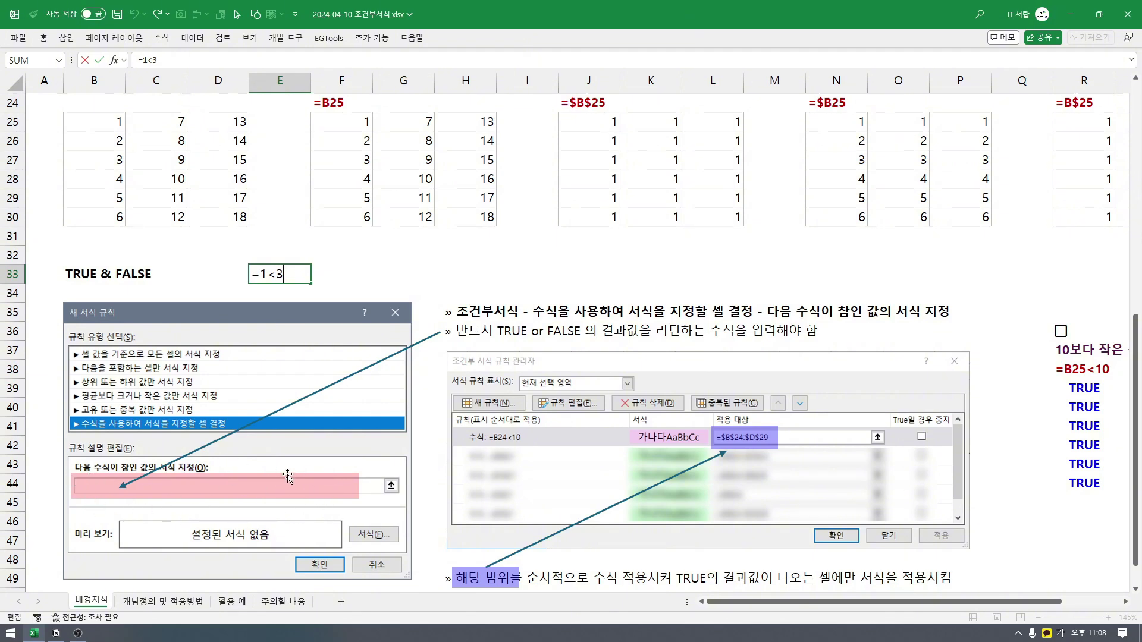
{"action": "key", "text": "ctrl+Return"}
{"action": "key", "text": "Delete"}
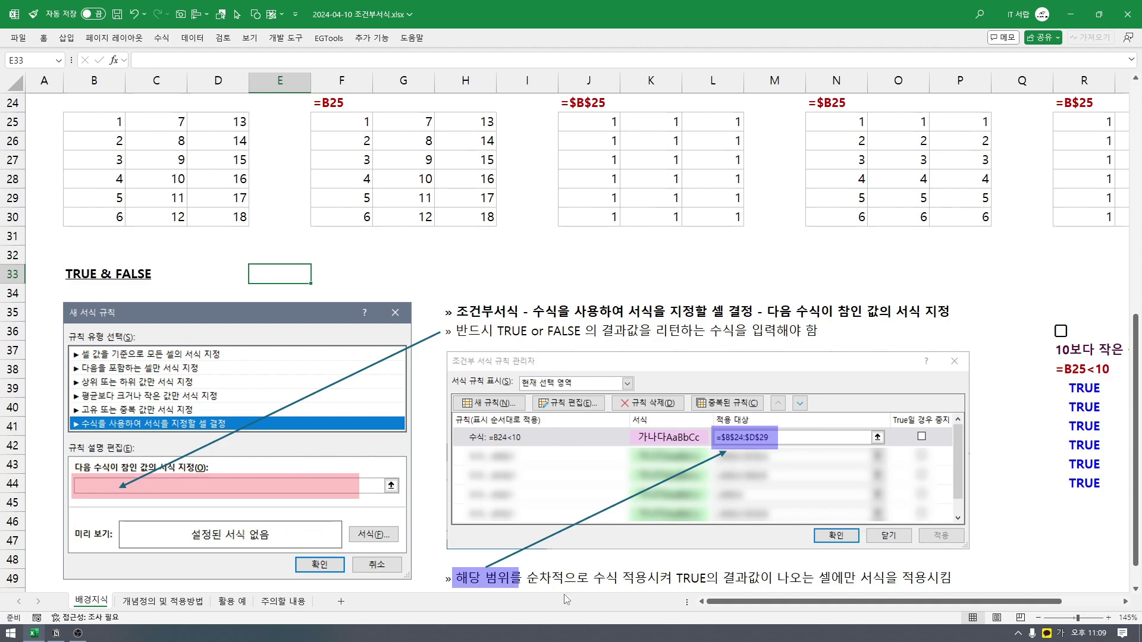
- Review the source numbers in B25:D30 and clear the TRUE/FALSE table R39:T44 under 10보다 작은 수
{"action": "scroll", "coordinate": [821, 580], "scroll_direction": "right", "scroll_amount": 3}
{"action": "scroll", "coordinate": [822, 580], "scroll_direction": "up", "scroll_amount": 2}
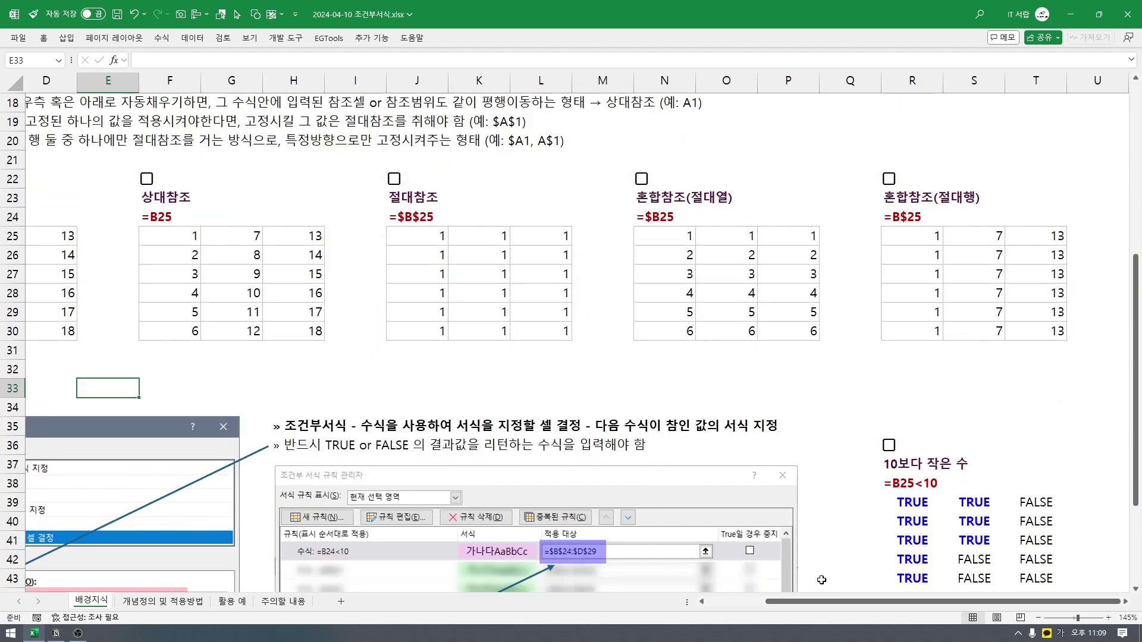
{"action": "scroll", "coordinate": [263, 375], "scroll_direction": "down", "scroll_amount": 3}
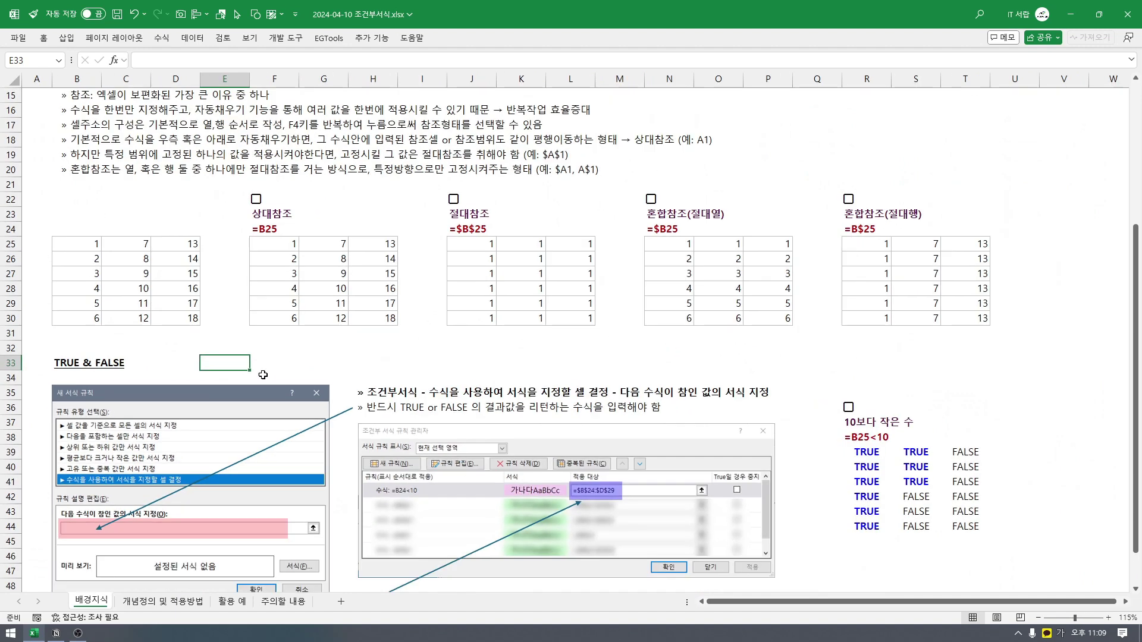
{"action": "left_click_drag", "start_coordinate": [77, 240], "coordinate": [173, 319]}
{"action": "left_click", "coordinate": [868, 442]}
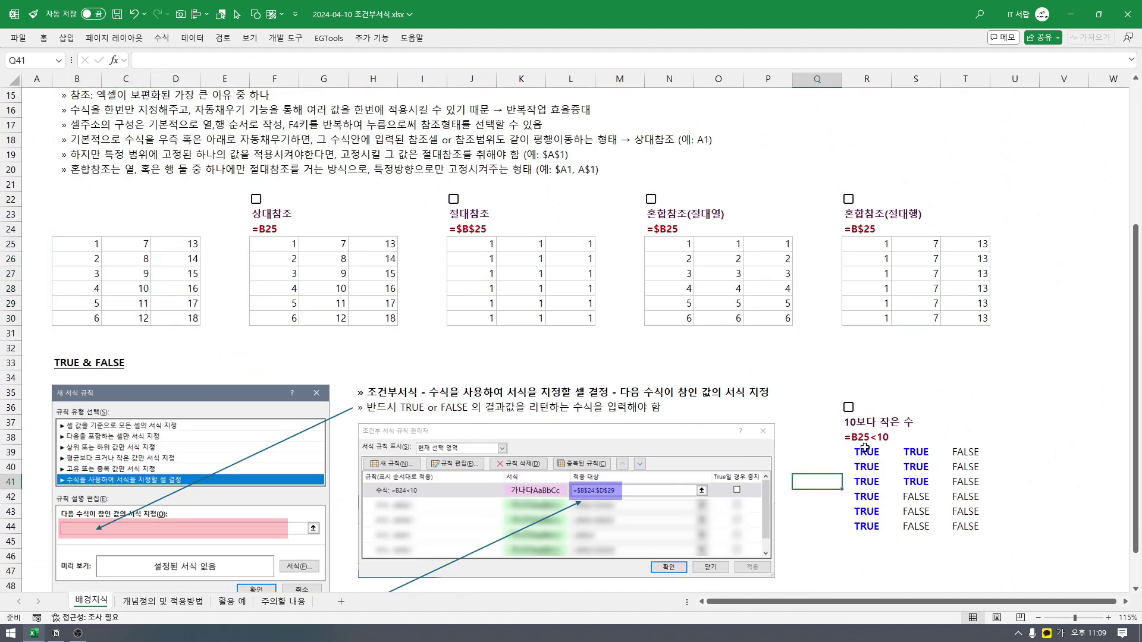
{"action": "left_click", "coordinate": [81, 246]}
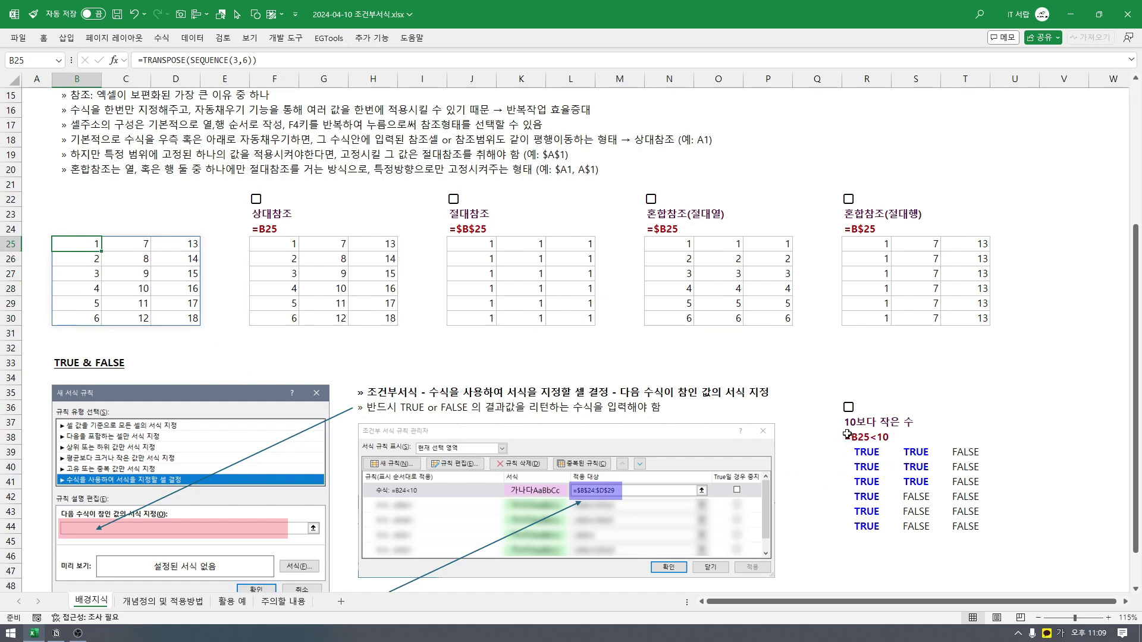
{"action": "left_click", "coordinate": [857, 455]}
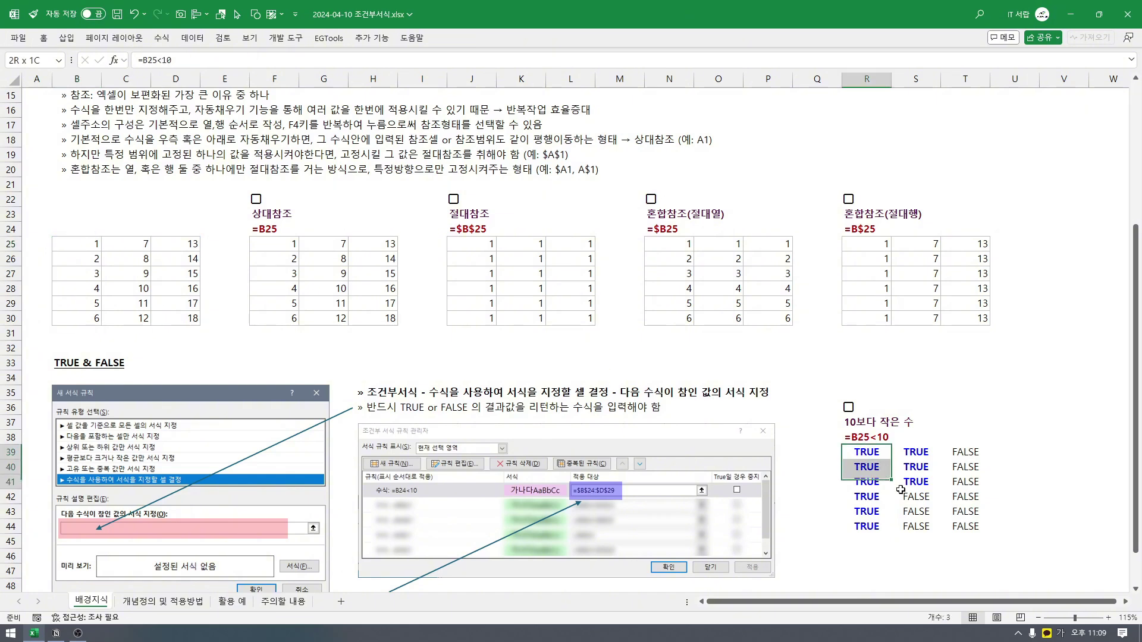
{"action": "key", "text": "Delete"}
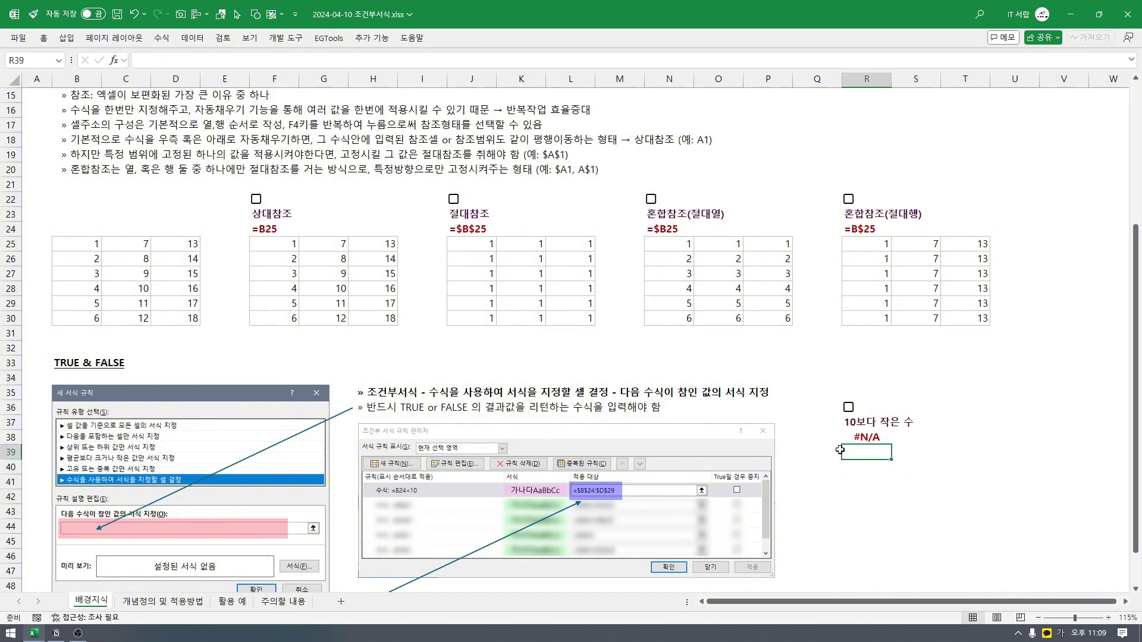
- Enter the relative-reference comparison formula =B25<10 in R39
{"action": "type", "text": "="}
{"action": "left_click", "coordinate": [90, 248]}
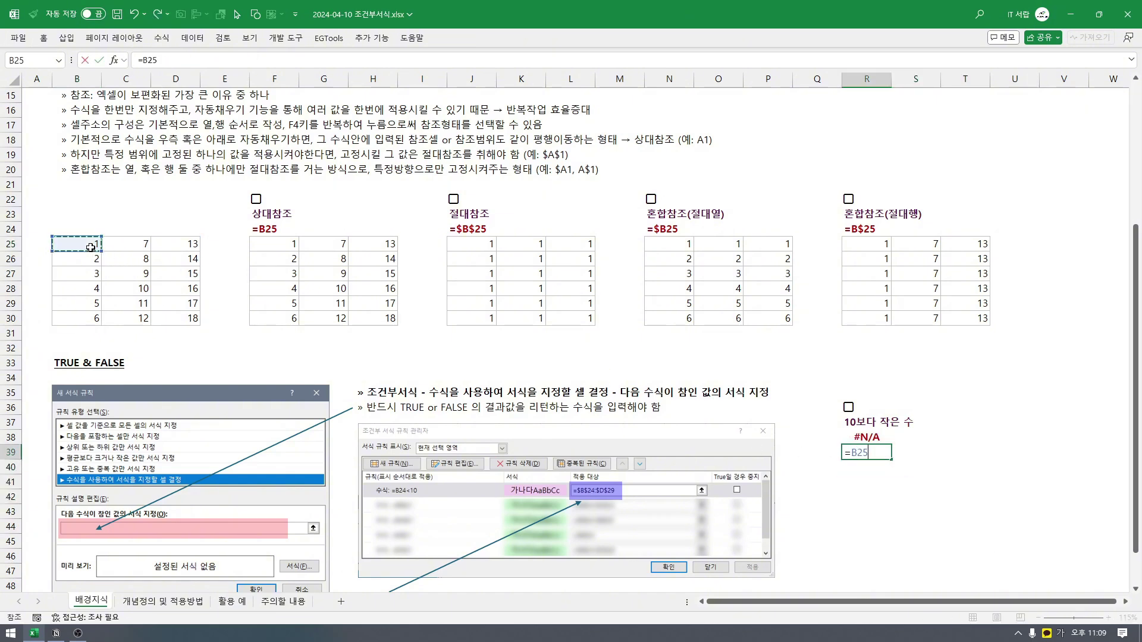
{"action": "type", "text": "<10"}
{"action": "key", "text": "Return"}
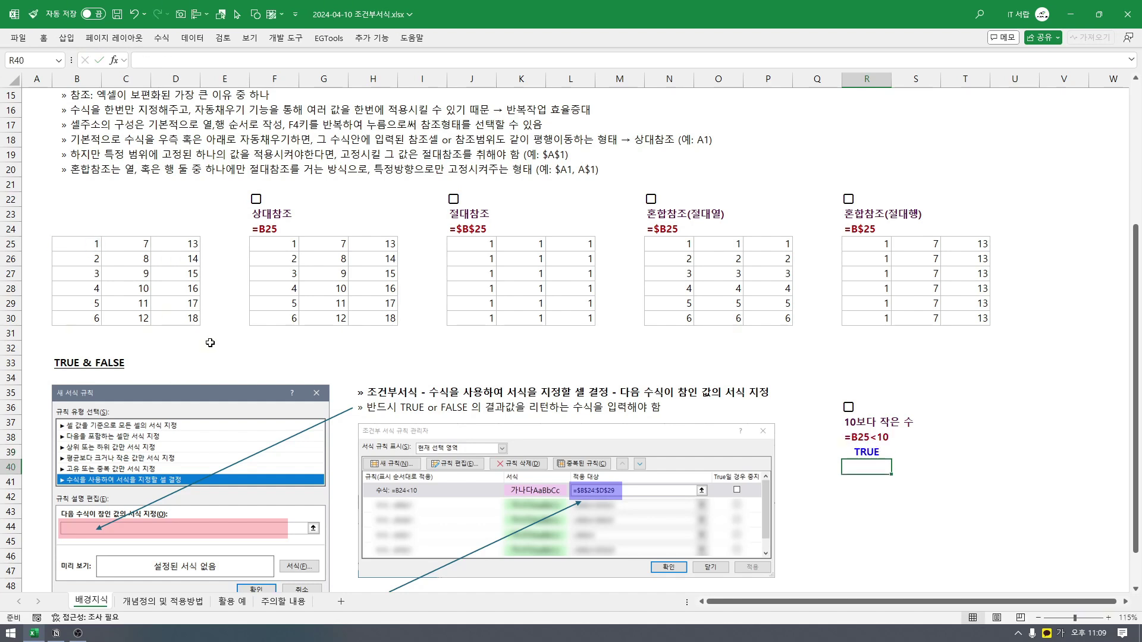
- Autofill the R39 comparison formula across to T39
{"action": "left_click", "coordinate": [82, 245]}
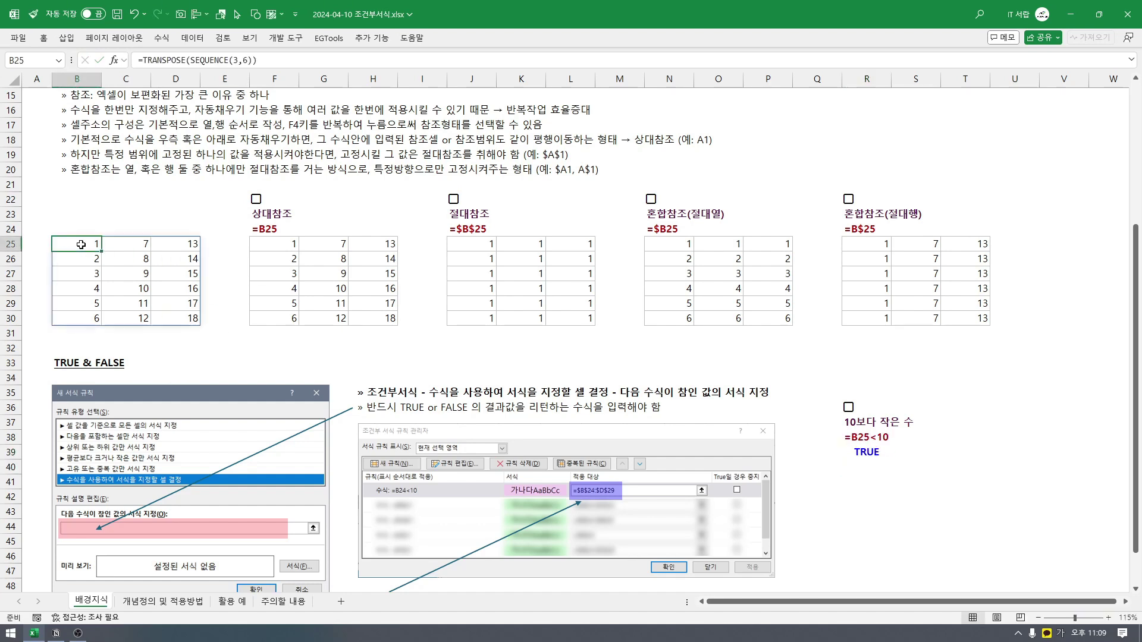
{"action": "left_click", "coordinate": [873, 453]}
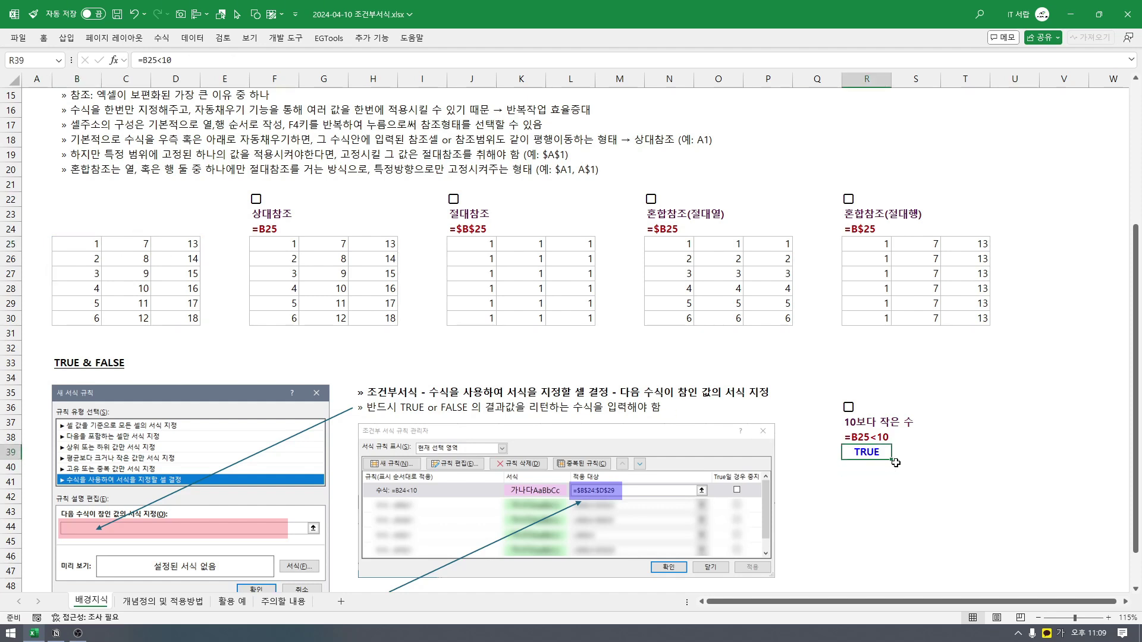
{"action": "left_click_drag", "start_coordinate": [892, 458], "coordinate": [979, 459]}
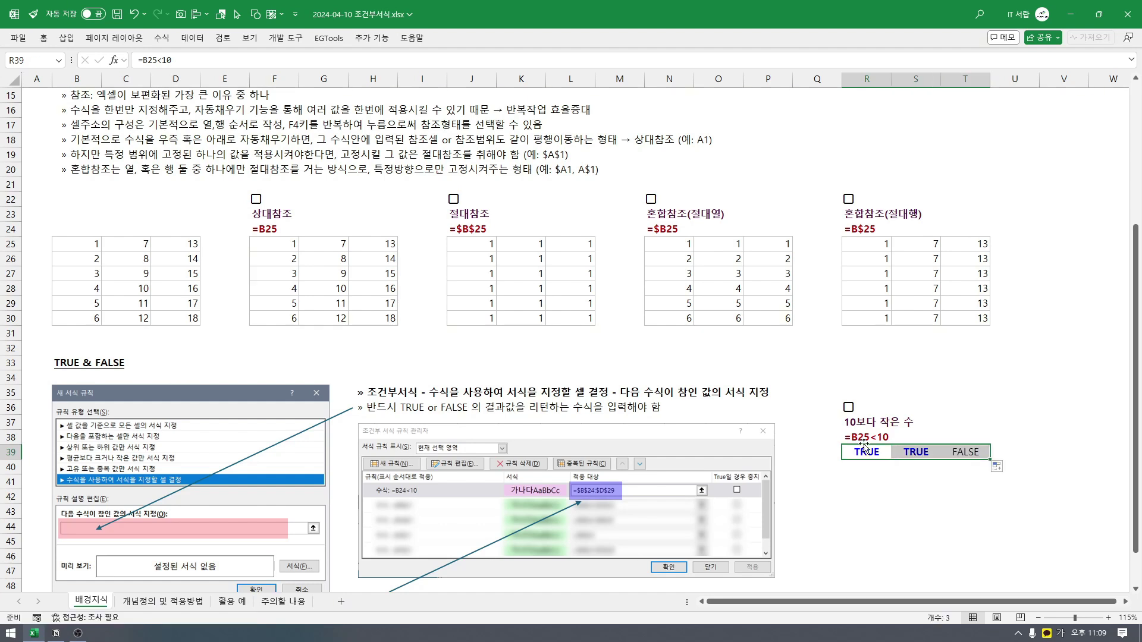
- Check the formulas in S39 and T39 and autofill R39:T39 down to row 44
{"action": "left_click", "coordinate": [915, 454]}
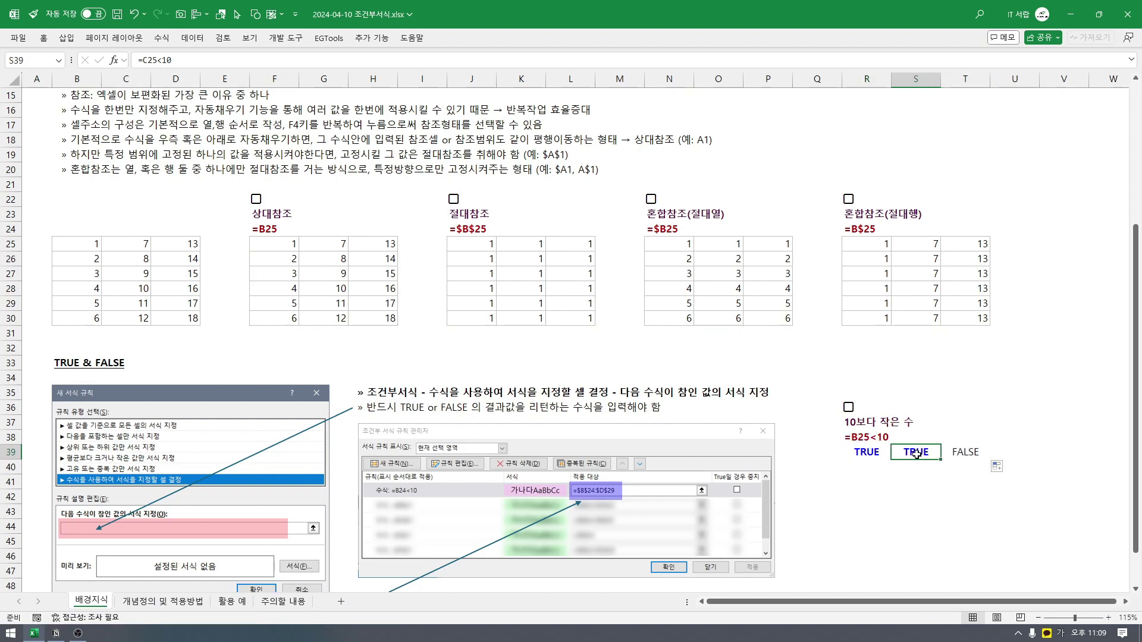
{"action": "double_click", "coordinate": [922, 454]}
{"action": "key", "text": "Tab"}
{"action": "key", "text": "F2"}
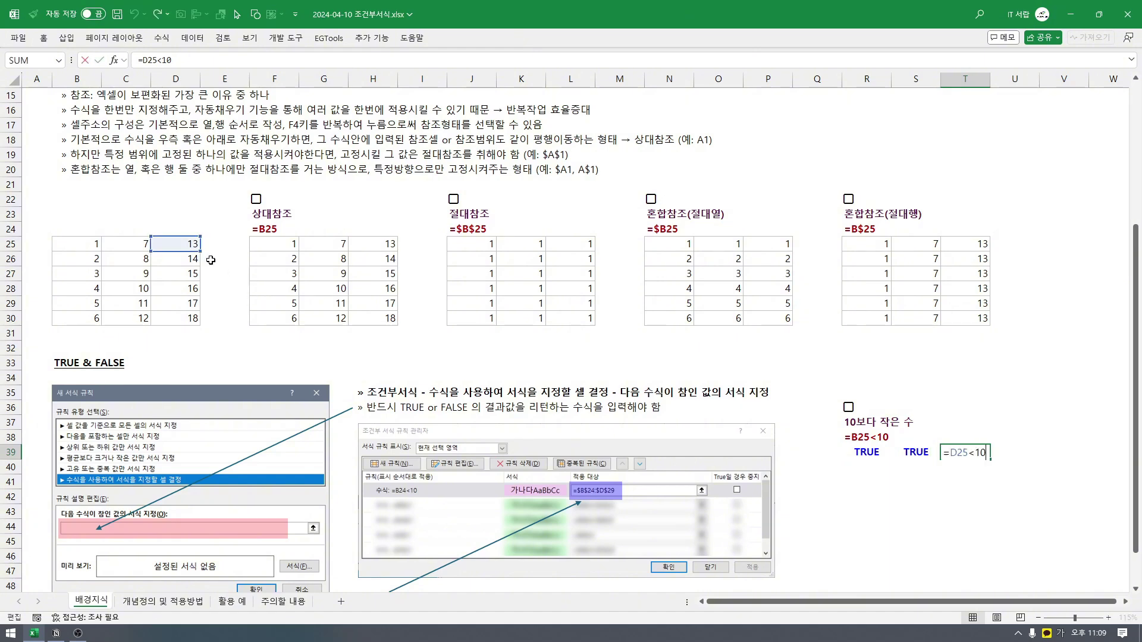
{"action": "key", "text": "Escape"}
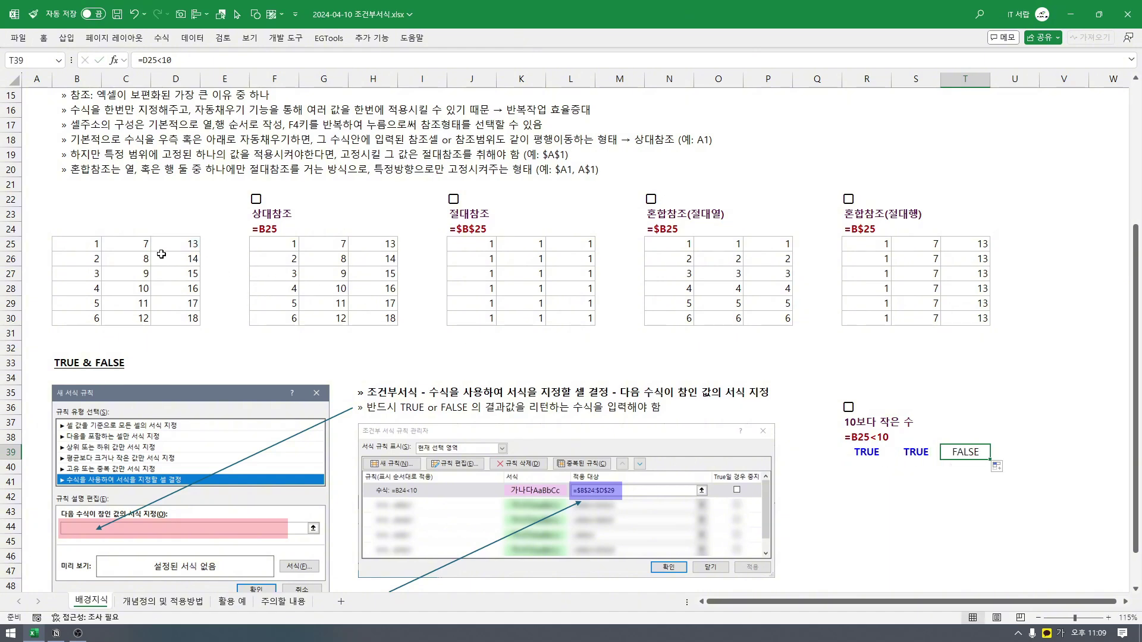
{"action": "left_click_drag", "start_coordinate": [853, 461], "coordinate": [987, 529]}
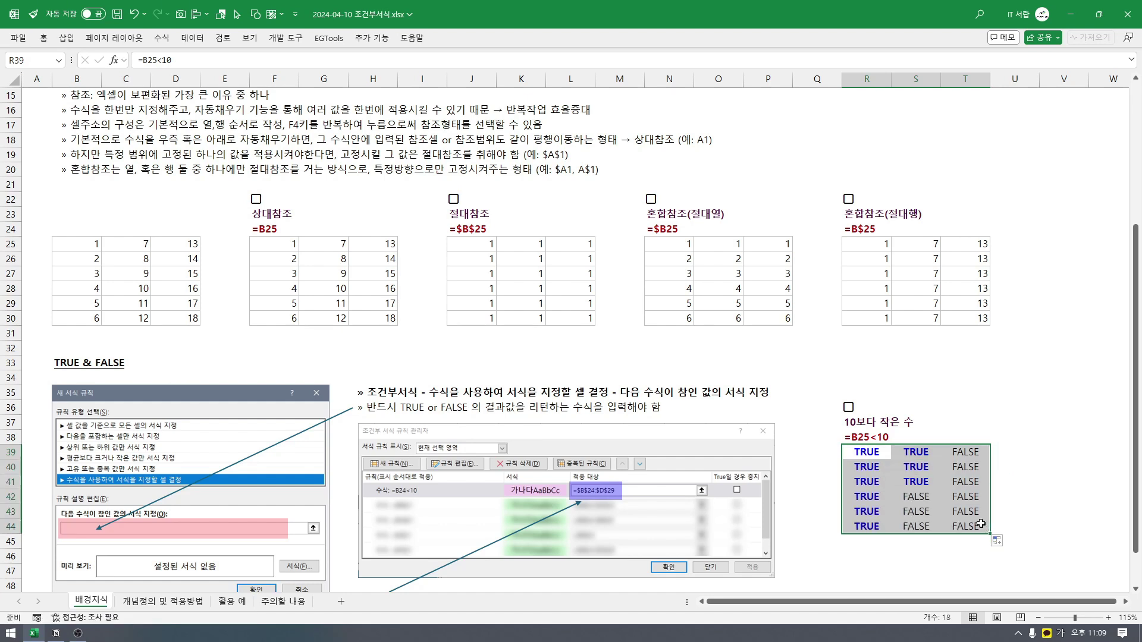
- Inspect the filled comparison formulas in column R from R40 down to R44 and the source cells they reference
{"action": "left_click", "coordinate": [867, 526]}
{"action": "double_click", "coordinate": [878, 471]}
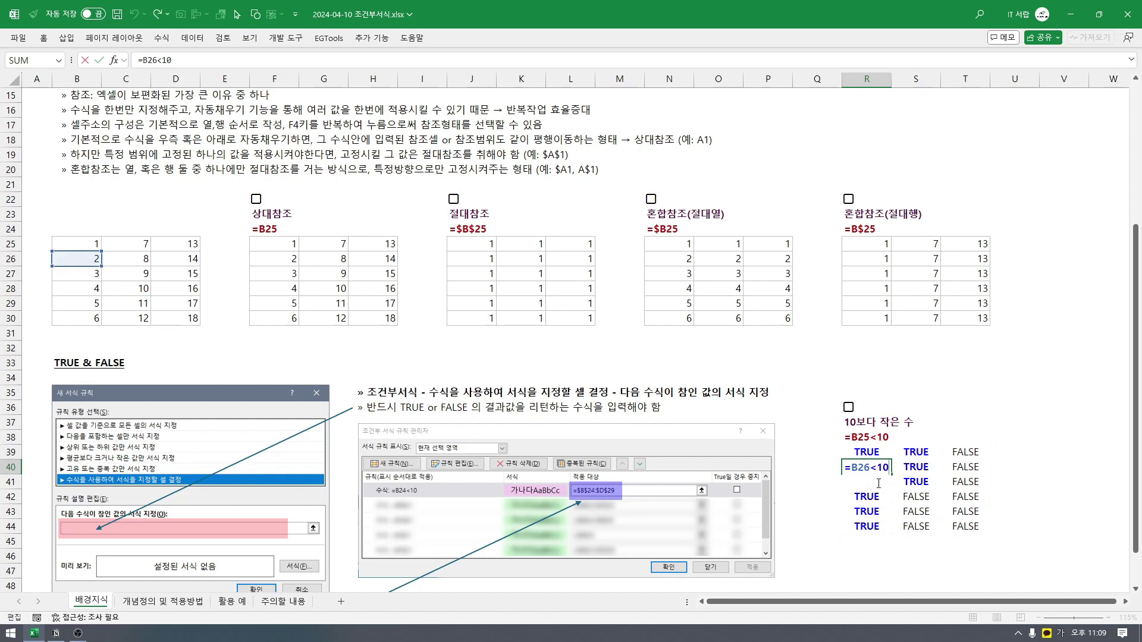
{"action": "double_click", "coordinate": [876, 485]}
{"action": "key", "text": "Return"}
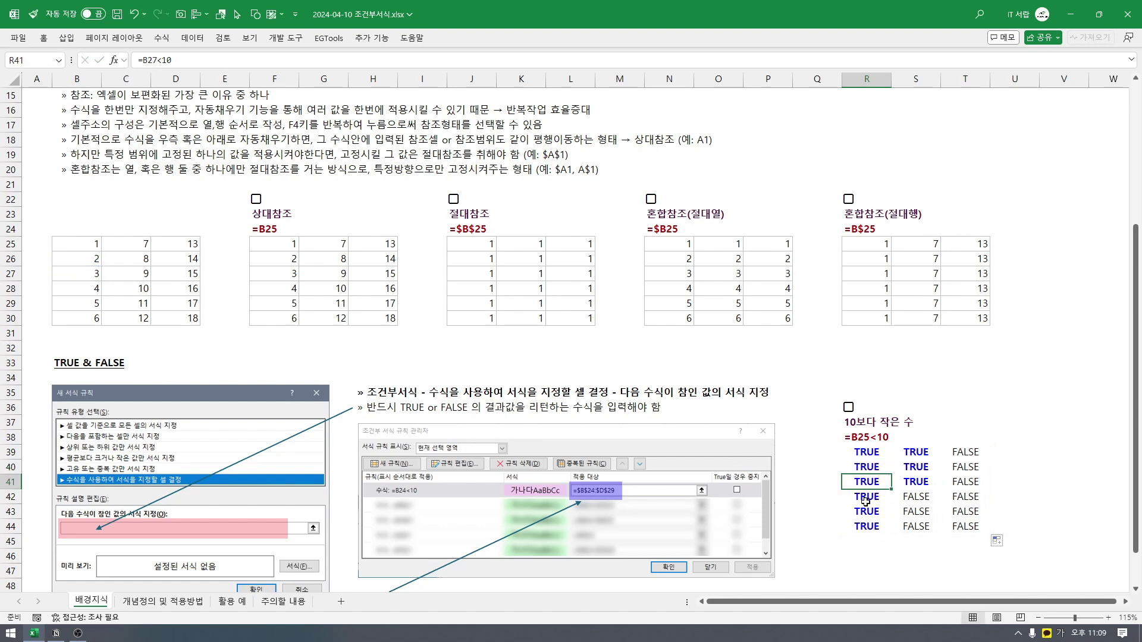
{"action": "key", "text": "F2"}
{"action": "key", "text": "Return"}
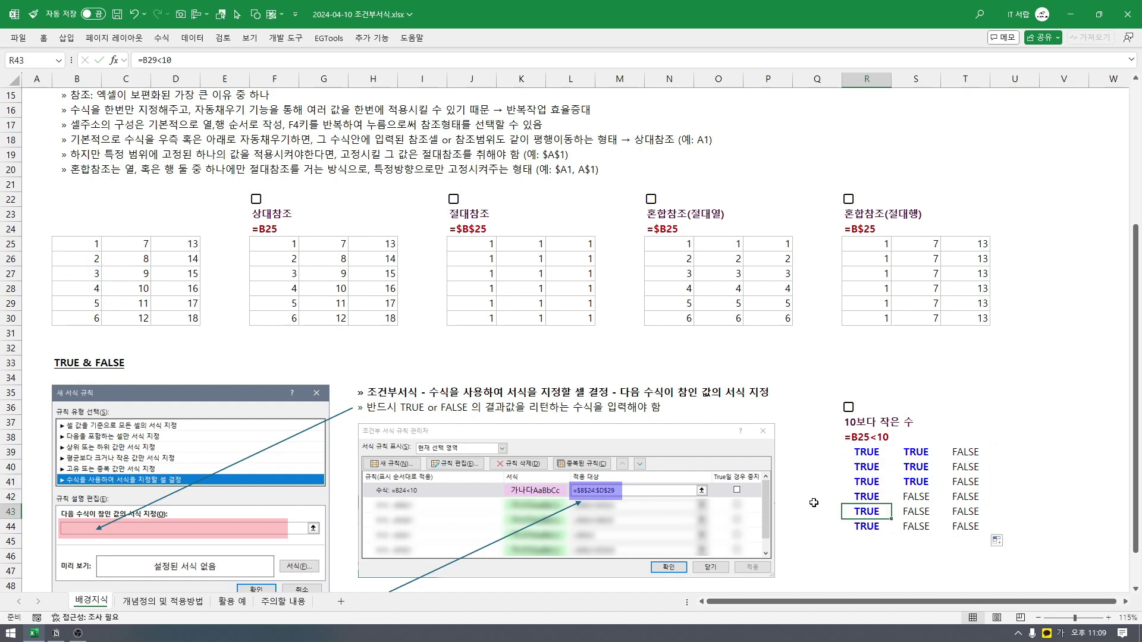
{"action": "key", "text": "F2"}
{"action": "key", "text": "Escape"}
{"action": "double_click", "coordinate": [864, 530]}
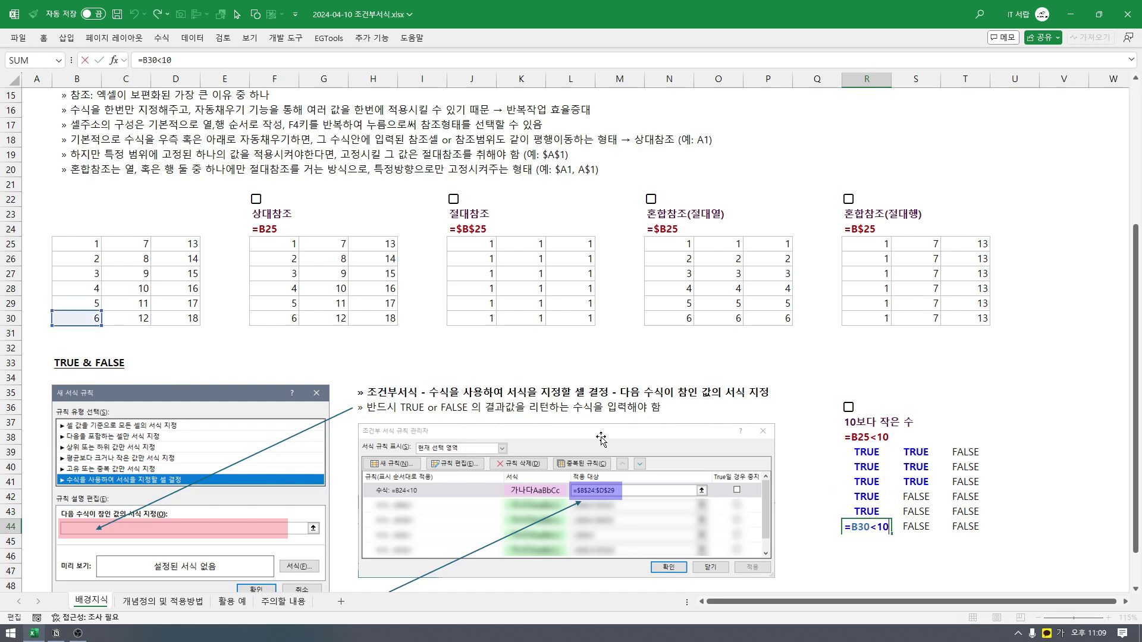
{"action": "key", "text": "Escape"}
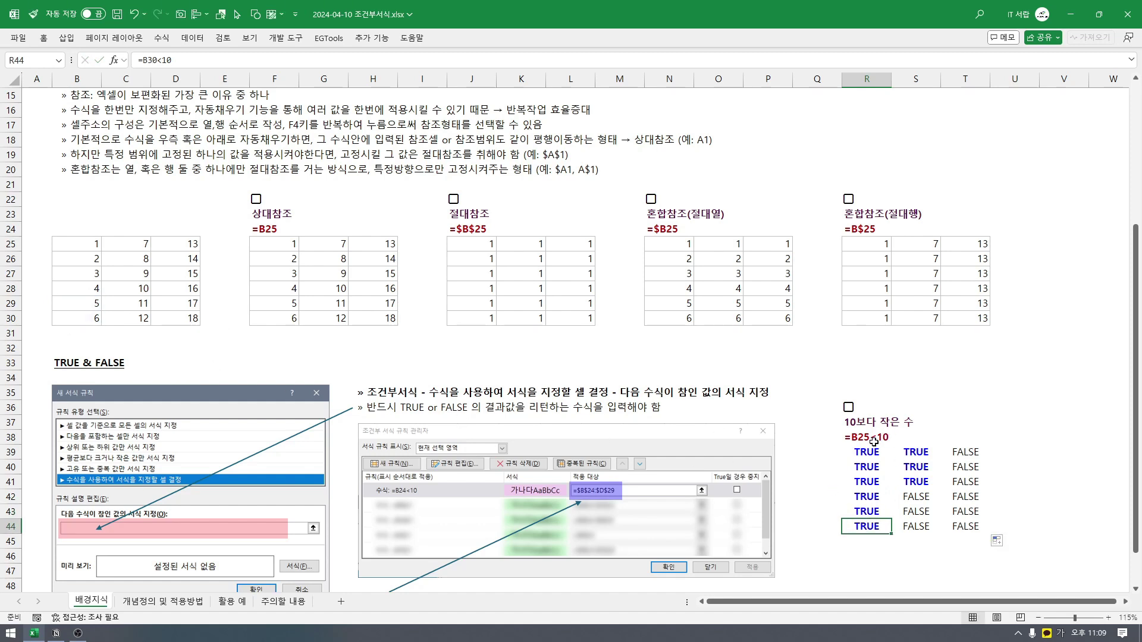
- Inspect the filled comparison formulas in S39 through S44 and in T39 to see which source cells they reference
{"action": "left_click", "coordinate": [921, 454]}
{"action": "key", "text": "F2"}
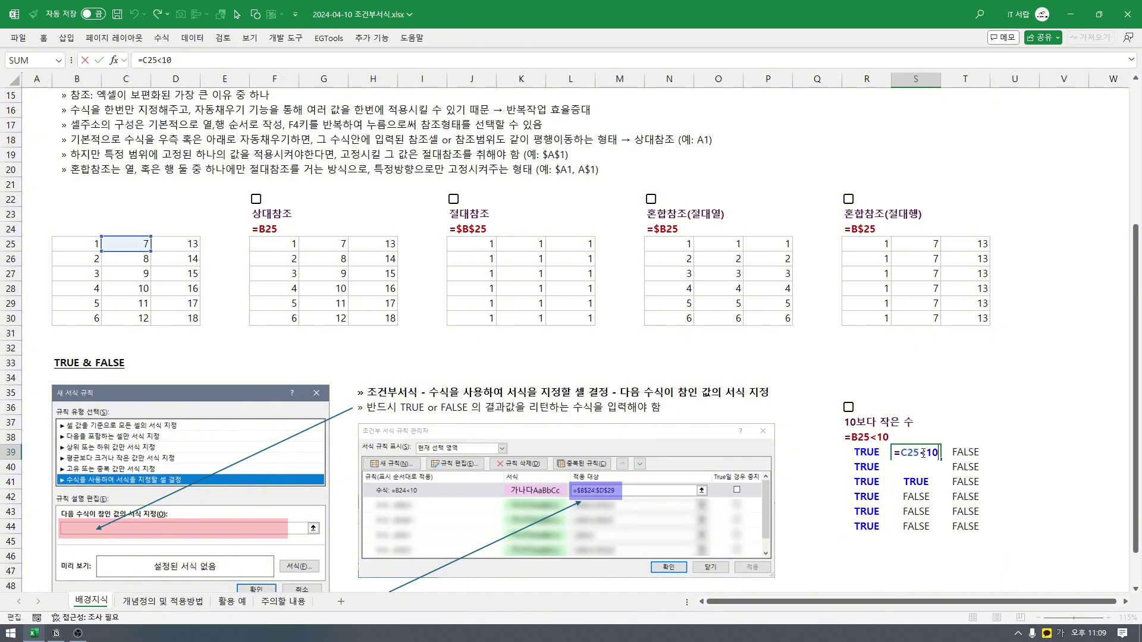
{"action": "key", "text": "Return"}
{"action": "key", "text": "F2"}
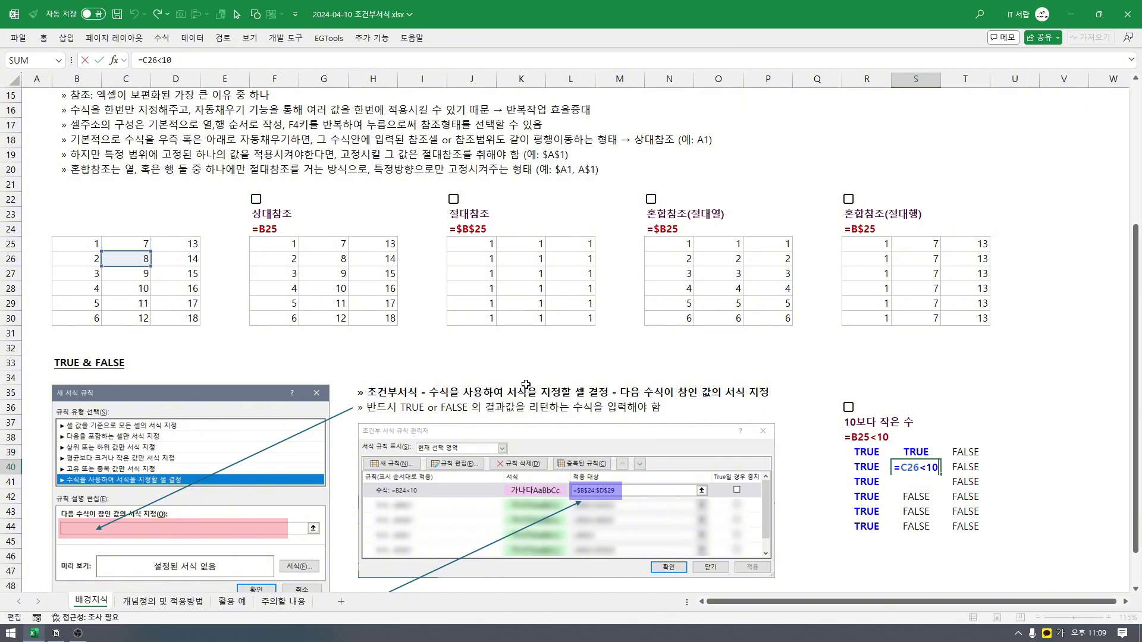
{"action": "key", "text": "Return"}
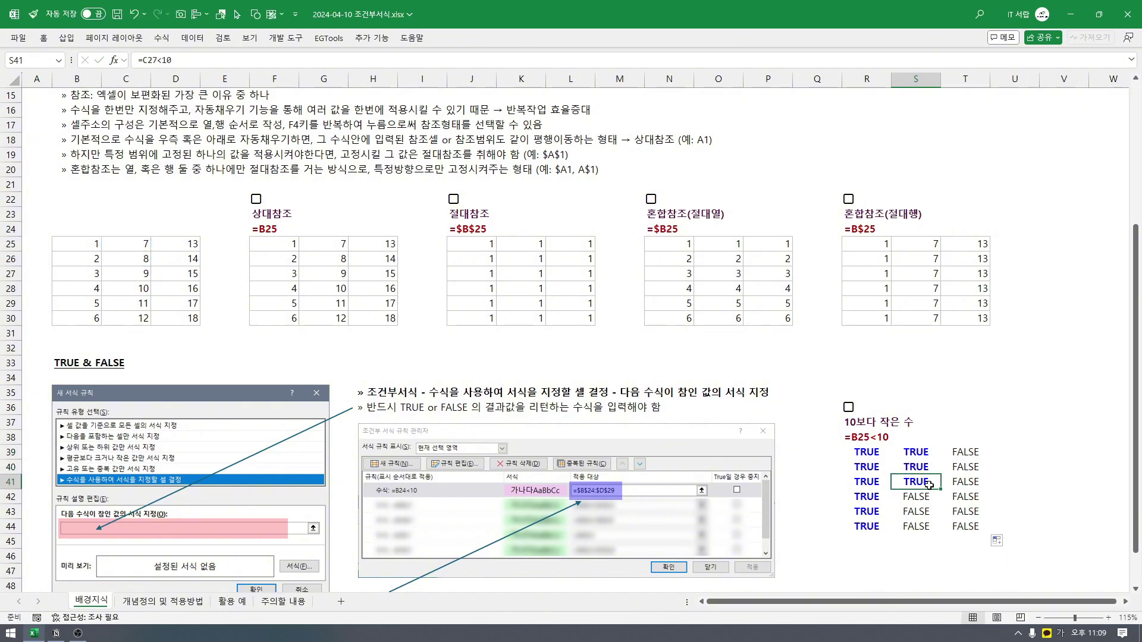
{"action": "key", "text": "F2"}
{"action": "key", "text": "Return"}
{"action": "key", "text": "F2"}
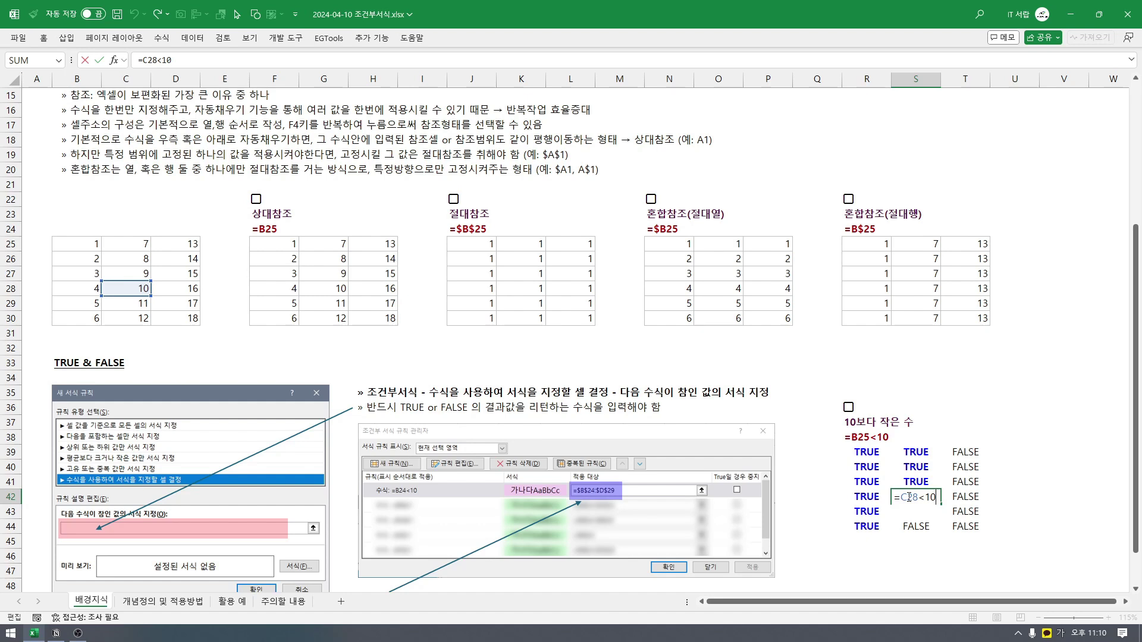
{"action": "key", "text": "ctrl+Return"}
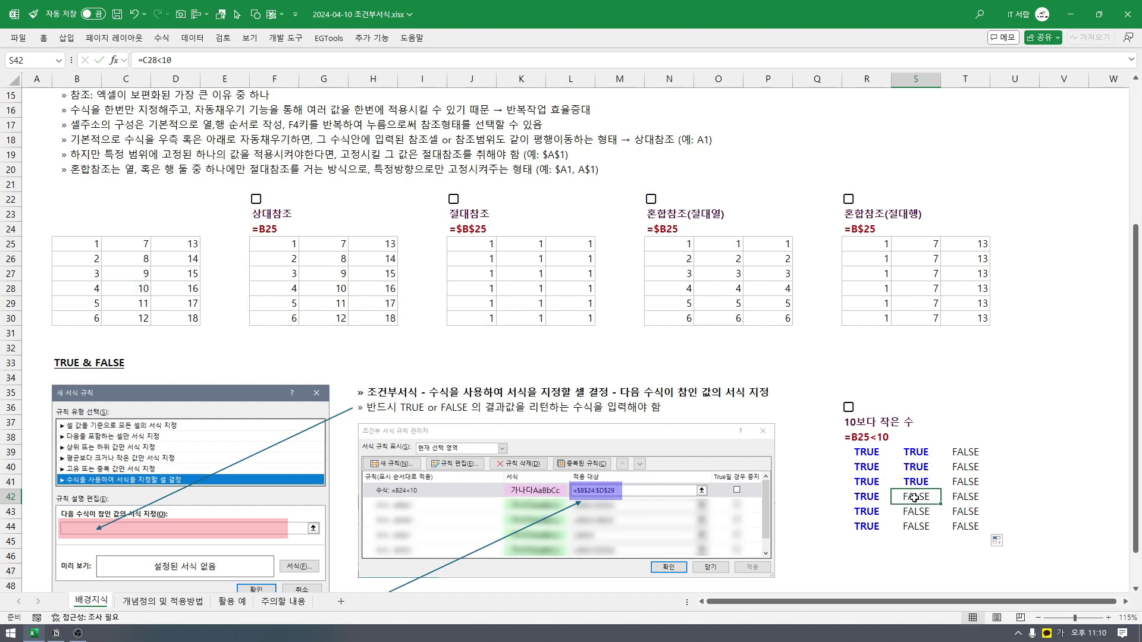
{"action": "key", "text": "Down"}
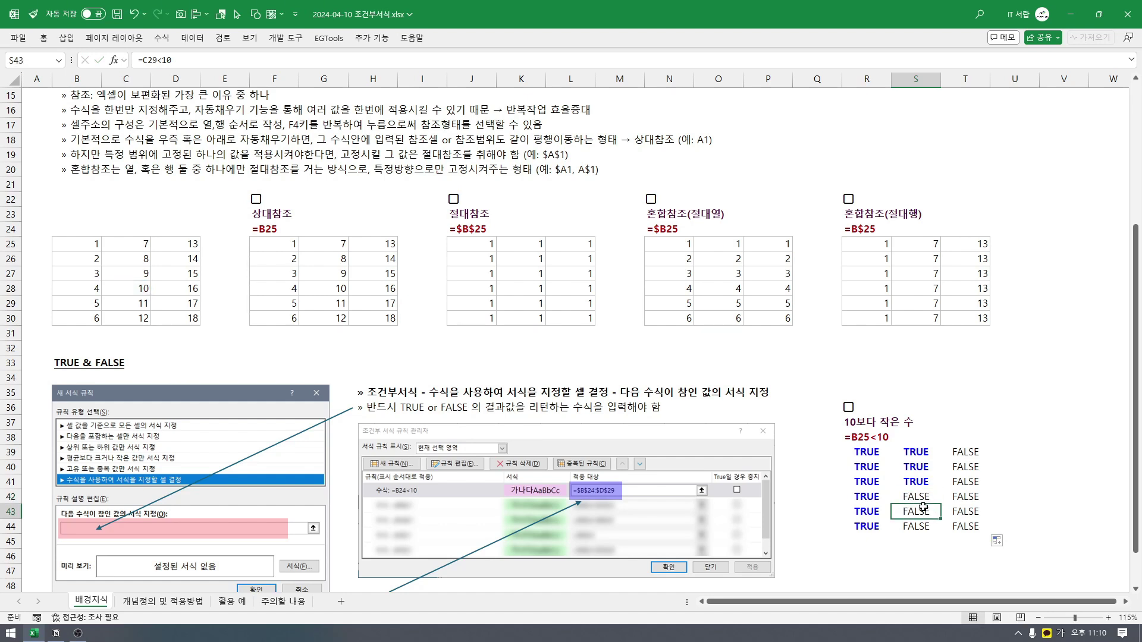
{"action": "key", "text": "F2"}
{"action": "key", "text": "ctrl+Return"}
{"action": "key", "text": "Down"}
{"action": "key", "text": "F2"}
{"action": "left_click", "coordinate": [973, 454]}
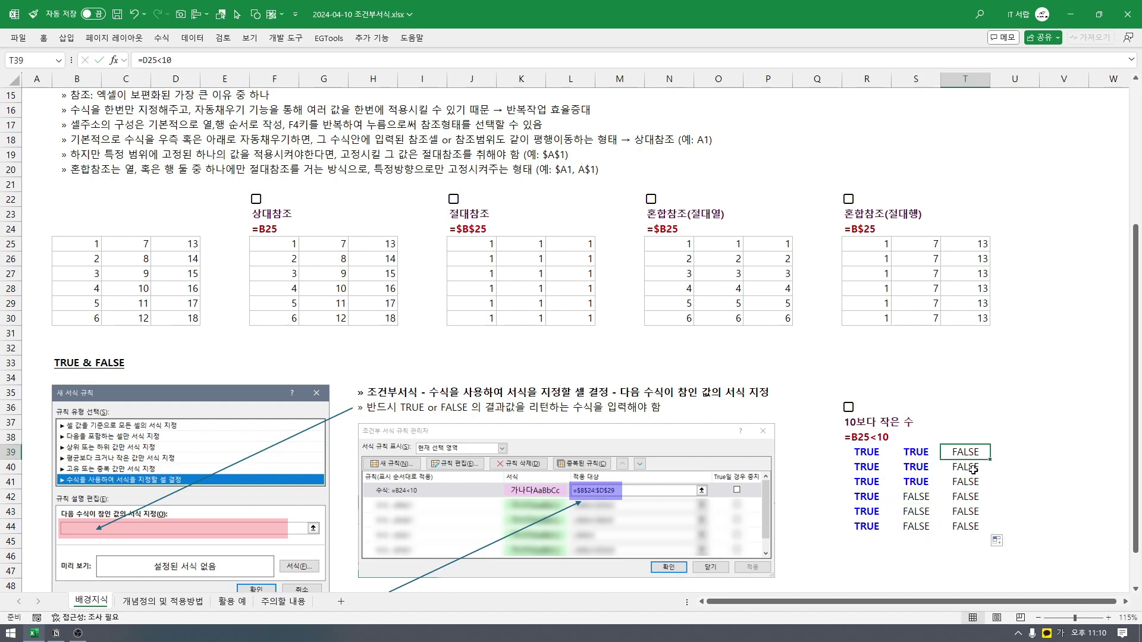
{"action": "key", "text": "F2"}
{"action": "key", "text": "ctrl+Return"}
- Select the comparison results in R39:T44, then tick the R36 checkbox above the "10보다 작은 수" heading
{"action": "left_click", "coordinate": [872, 455]}
{"action": "key", "text": "ctrl+shift+Right"}
{"action": "key", "text": "ctrl+shift+Down"}
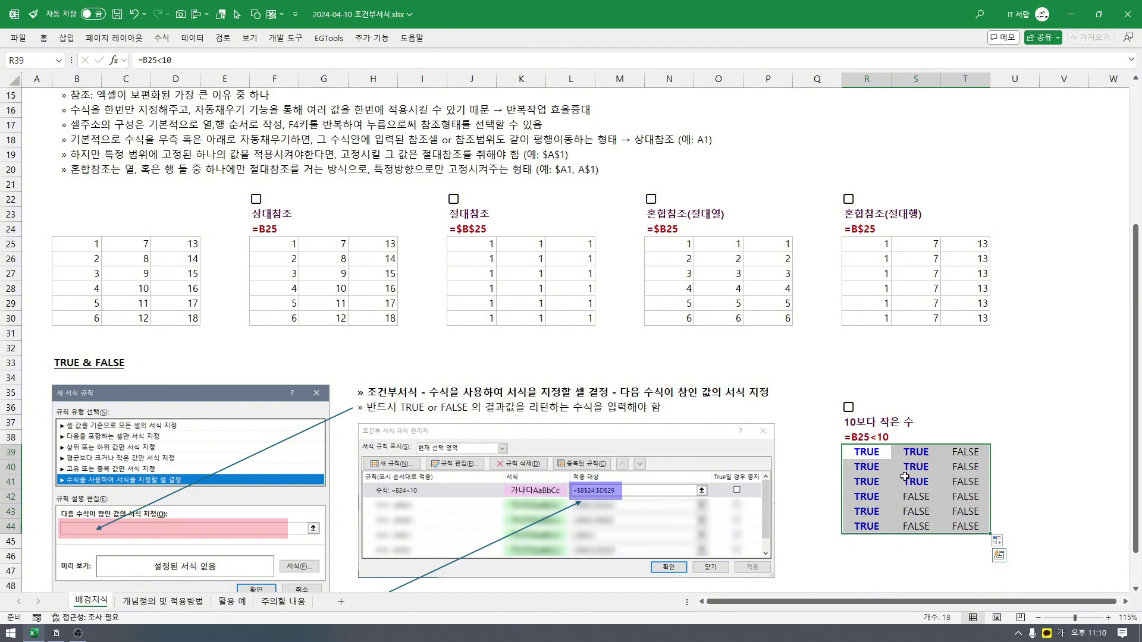
{"action": "left_click_drag", "start_coordinate": [885, 446], "coordinate": [967, 526]}
{"action": "left_click", "coordinate": [849, 409]}
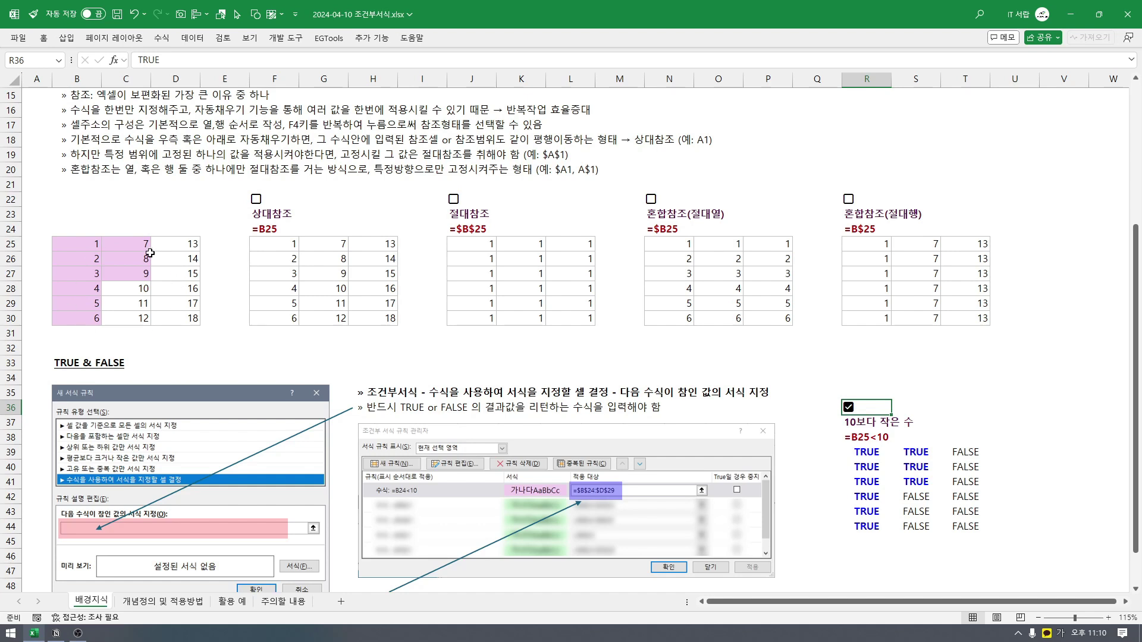
- Compare the TRUE results in R39:T44 with the highlighted cells in columns B and C of the source table
{"action": "left_click_drag", "start_coordinate": [878, 456], "coordinate": [866, 512]}
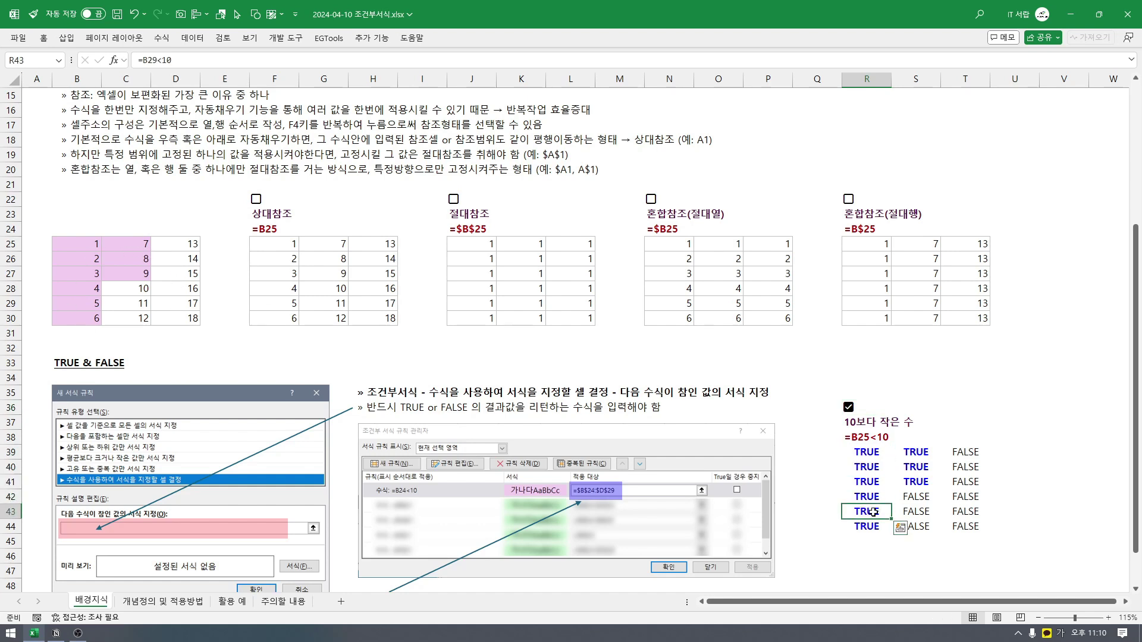
{"action": "left_click_drag", "start_coordinate": [916, 453], "coordinate": [917, 497]}
{"action": "left_click_drag", "start_coordinate": [94, 242], "coordinate": [111, 333]}
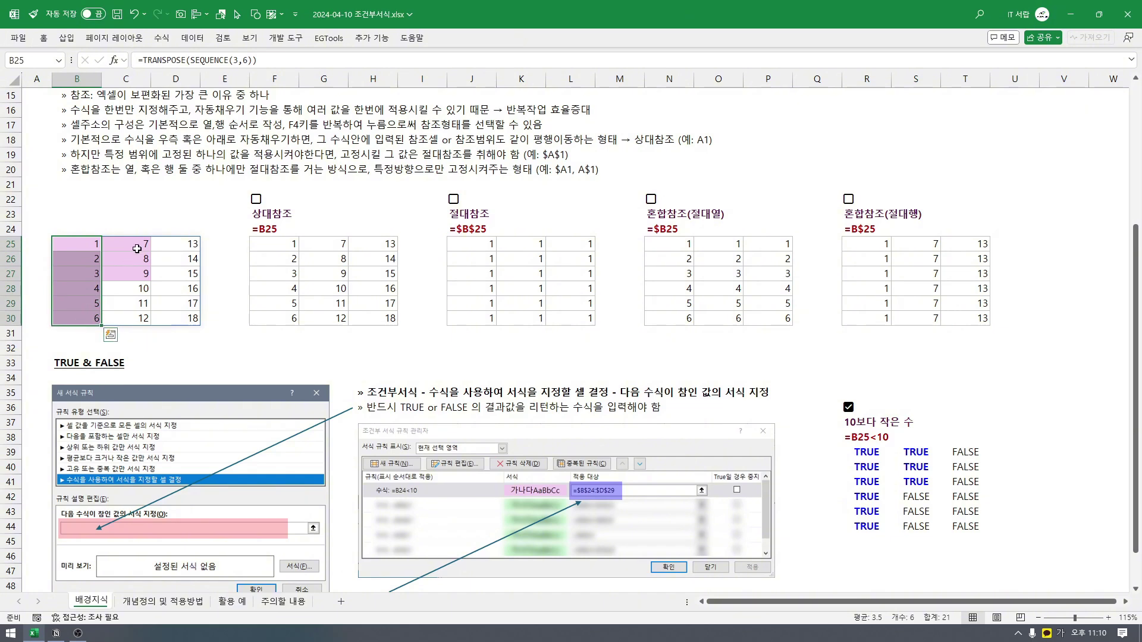
{"action": "left_click_drag", "start_coordinate": [137, 249], "coordinate": [143, 275]}
{"action": "left_click", "coordinate": [878, 456]}
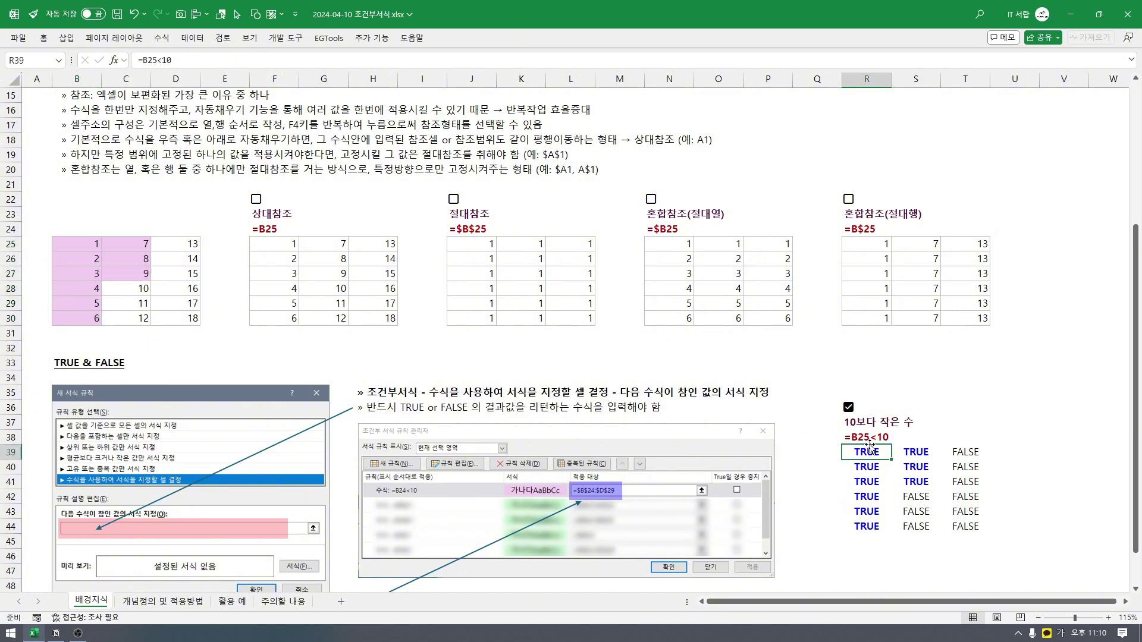
{"action": "left_click_drag", "start_coordinate": [875, 454], "coordinate": [952, 526]}
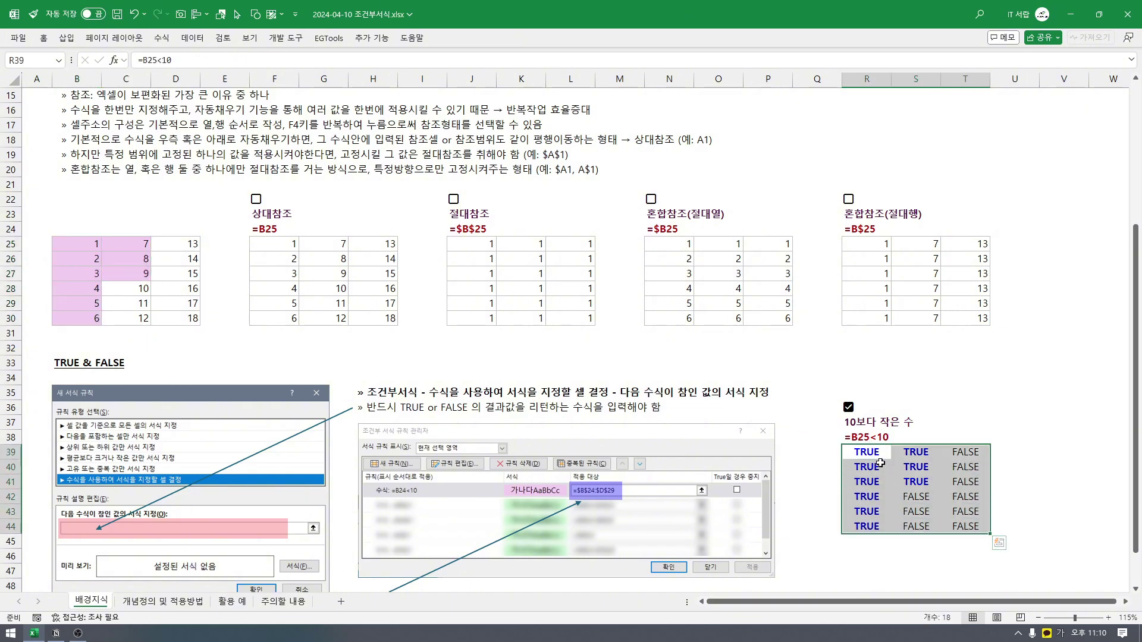
{"action": "left_click_drag", "start_coordinate": [876, 455], "coordinate": [952, 526]}
- Make the B25 reference in the R39 formula fully absolute, giving =$B$25<10
{"action": "left_click", "coordinate": [862, 438]}
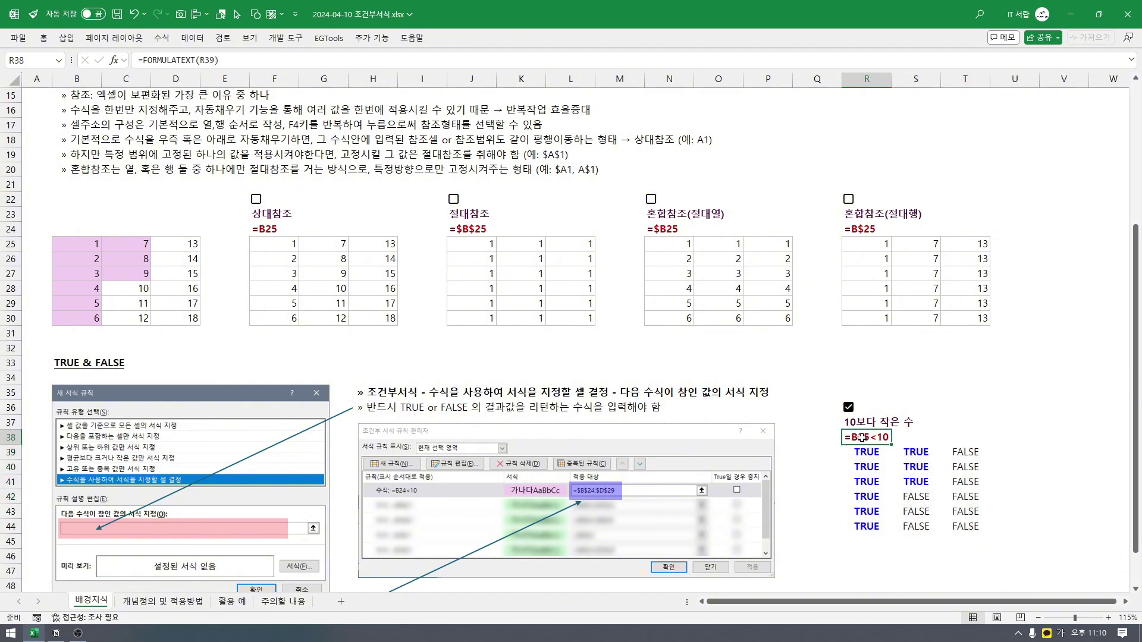
{"action": "left_click", "coordinate": [872, 454]}
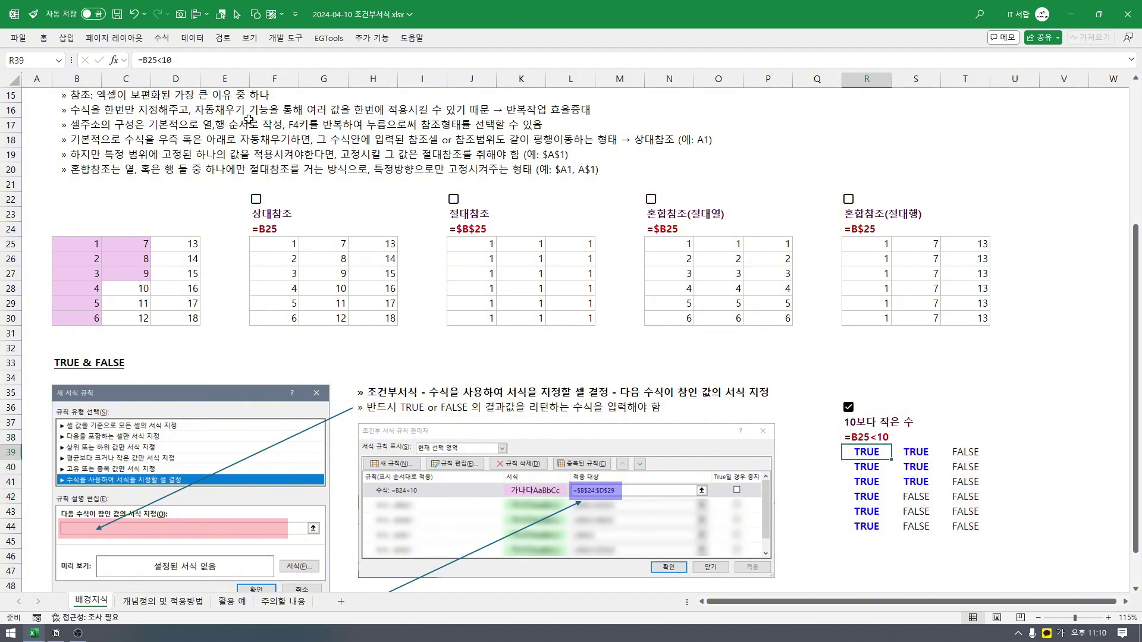
{"action": "left_click", "coordinate": [150, 60]}
{"action": "key", "text": "F4"}
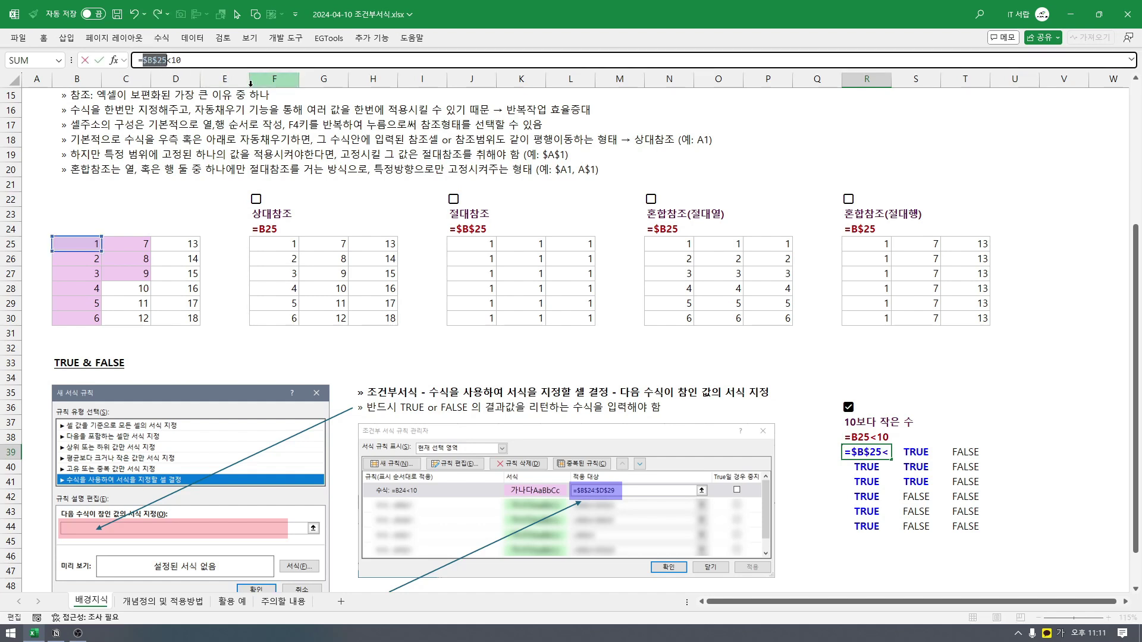
{"action": "key", "text": "Return"}
- Copy the absolute-reference formula from R39 into the whole range R39:T44
{"action": "left_click", "coordinate": [867, 452]}
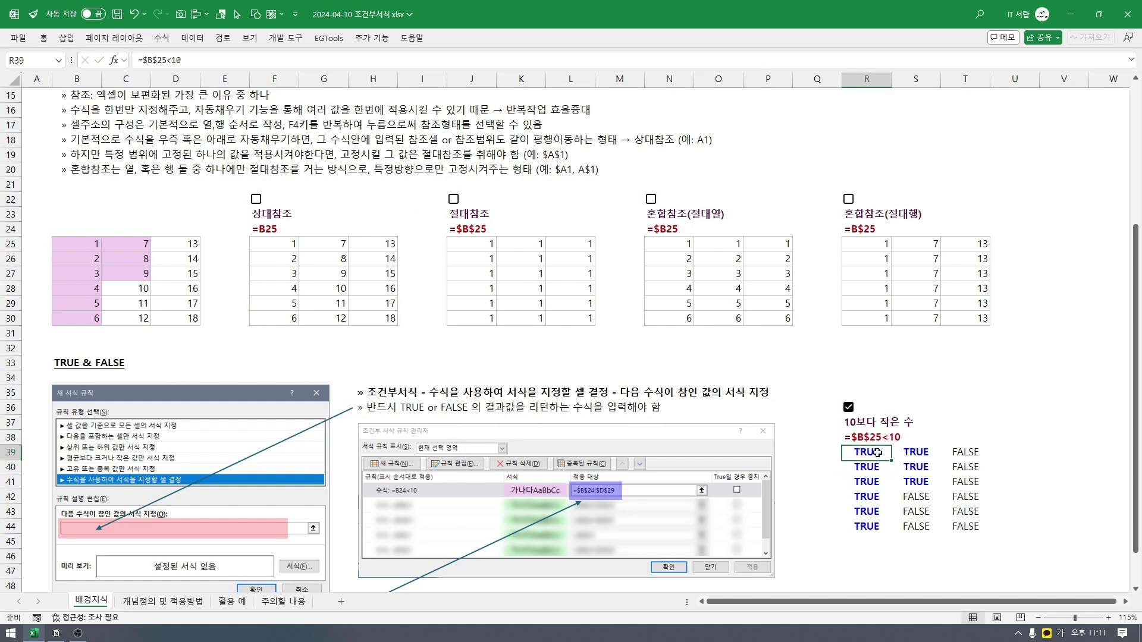
{"action": "key", "text": "ctrl+c"}
{"action": "left_click_drag", "start_coordinate": [867, 453], "coordinate": [969, 530]}
{"action": "key", "text": "ctrl+v"}
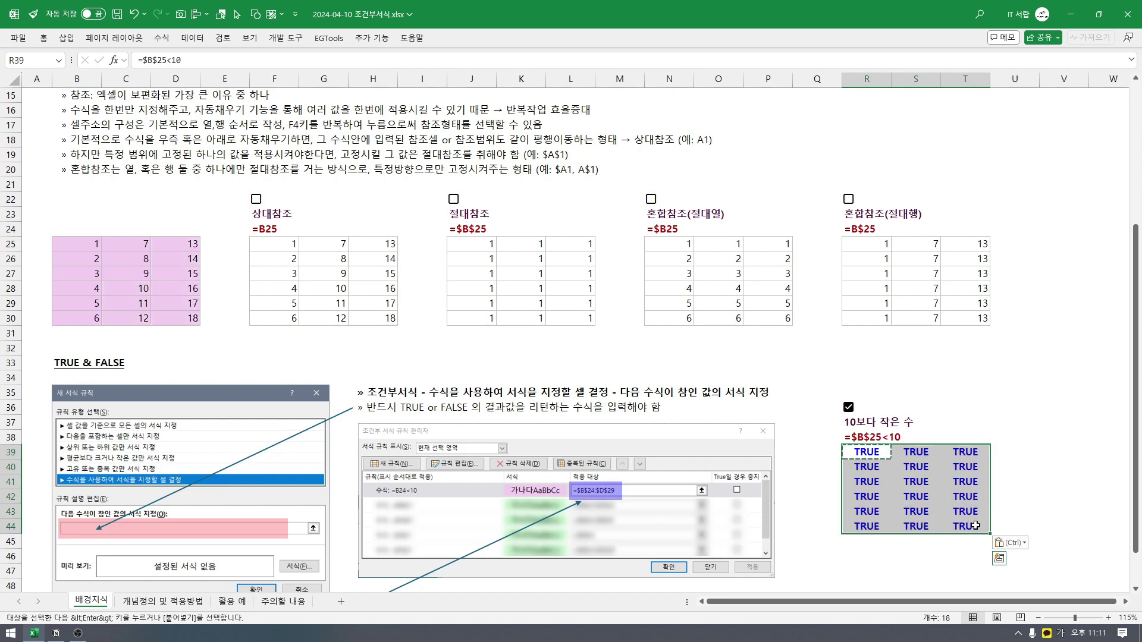
{"action": "key", "text": "Escape"}
- Compare the results of the absolute-reference formula with the highlighting in the source table B25:D30
{"action": "left_click", "coordinate": [916, 527]}
{"action": "left_click", "coordinate": [877, 458]}
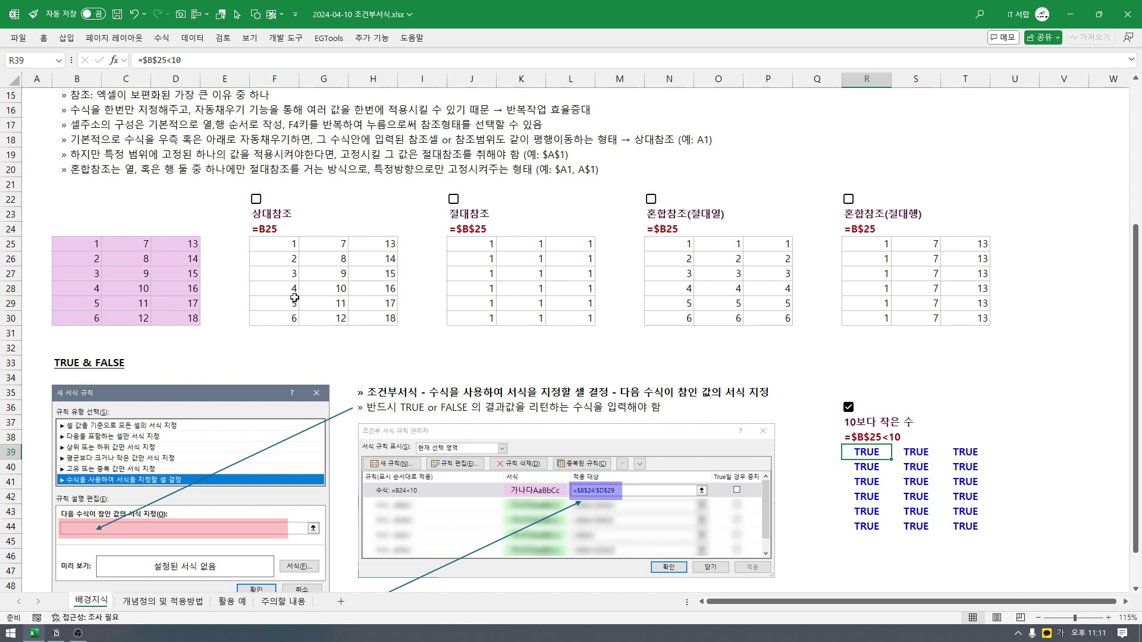
{"action": "left_click_drag", "start_coordinate": [69, 245], "coordinate": [179, 318]}
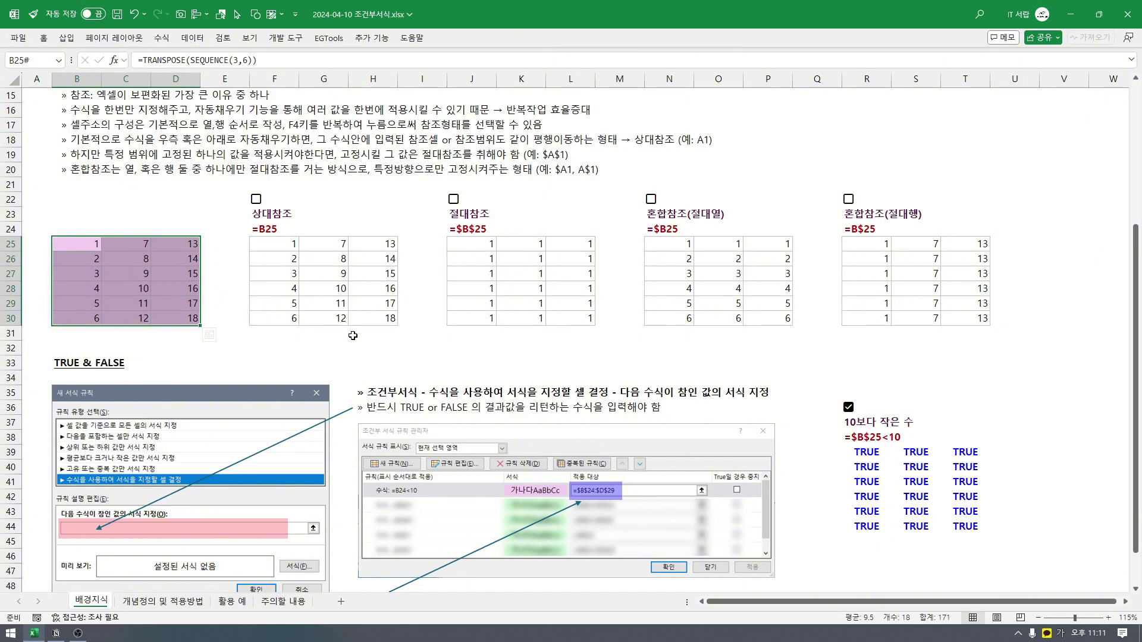
- Autofill the =$B$25<10 formula from R39 across to T39 and down to row 44
{"action": "left_click", "coordinate": [868, 456]}
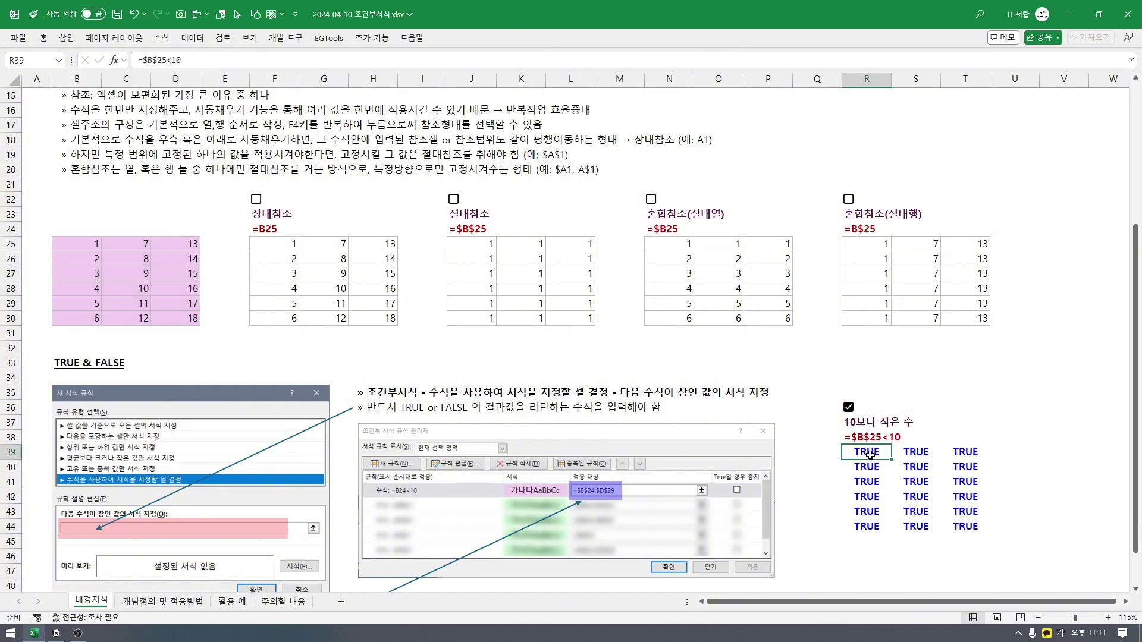
{"action": "left_click_drag", "start_coordinate": [893, 459], "coordinate": [993, 476]}
{"action": "left_click_drag", "start_coordinate": [993, 486], "coordinate": [993, 534]}
- Inspect the absolute-reference formulas in S39, T39, R40:T40 and R41 to see which source cell they reference
{"action": "double_click", "coordinate": [929, 458]}
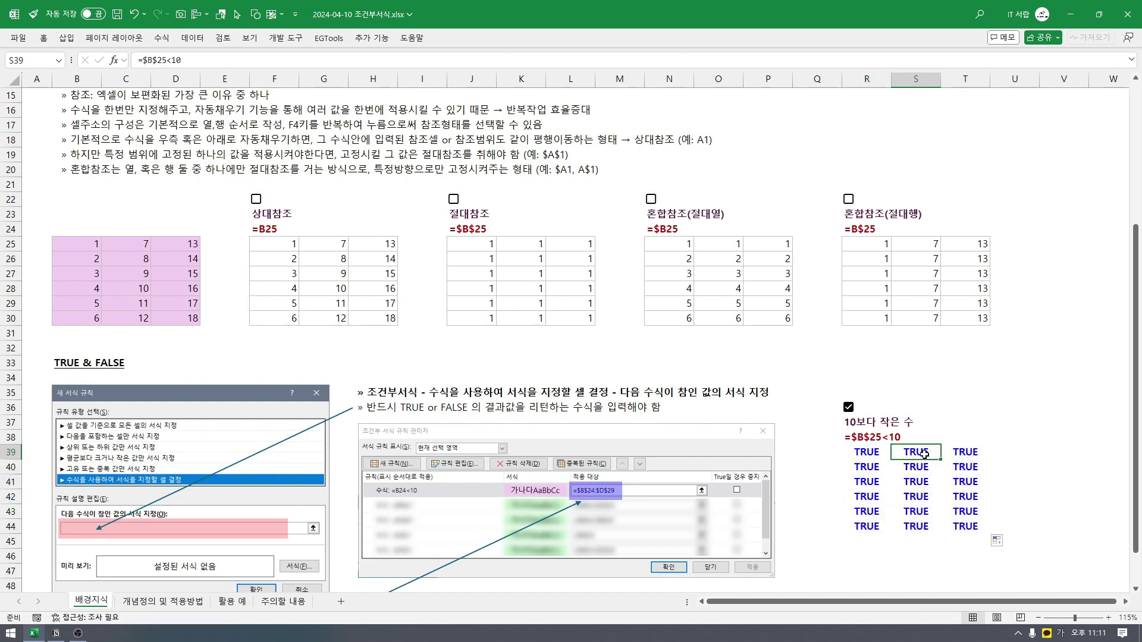
{"action": "left_click", "coordinate": [968, 454]}
{"action": "double_click", "coordinate": [968, 454]}
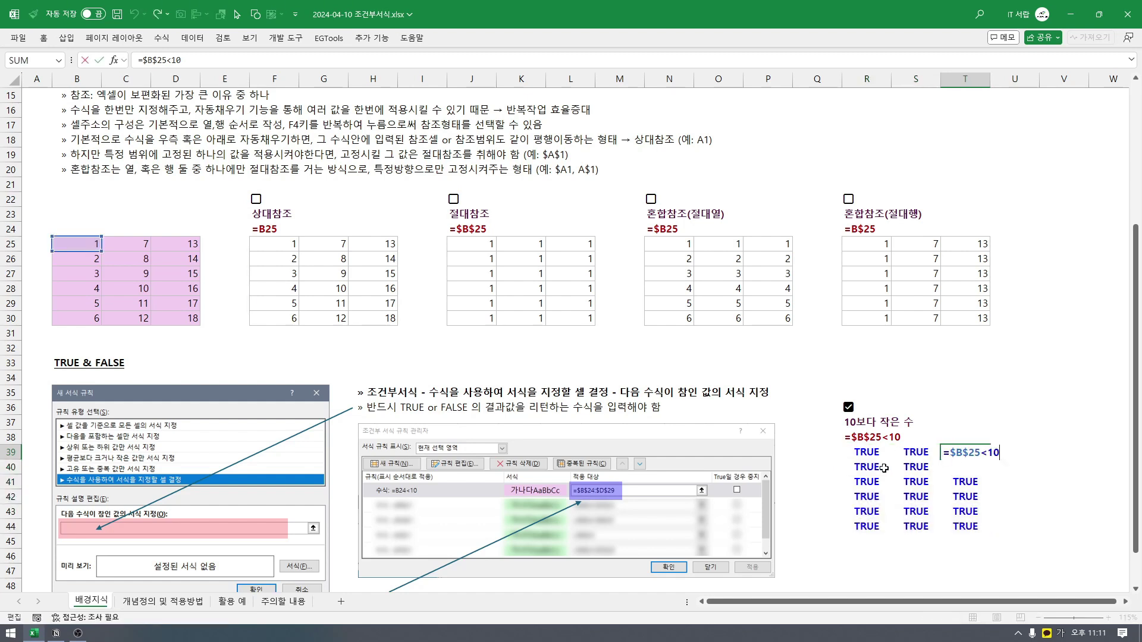
{"action": "key", "text": "Escape"}
{"action": "left_click", "coordinate": [877, 468]}
{"action": "key", "text": "F2"}
{"action": "key", "text": "Escape"}
{"action": "double_click", "coordinate": [923, 465]}
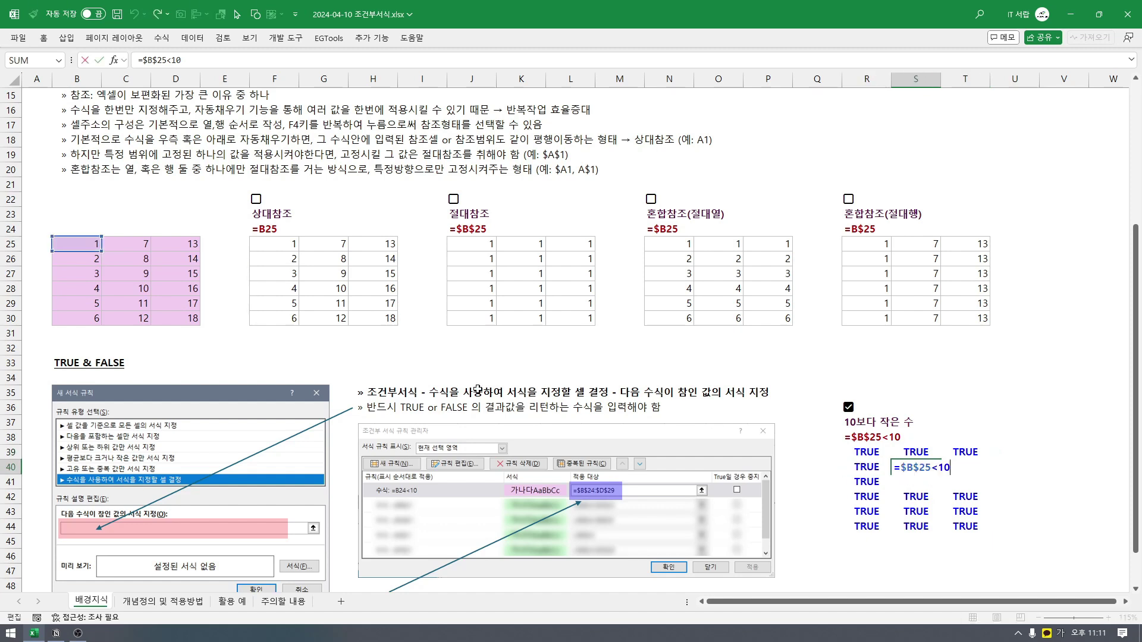
{"action": "key", "text": "Escape"}
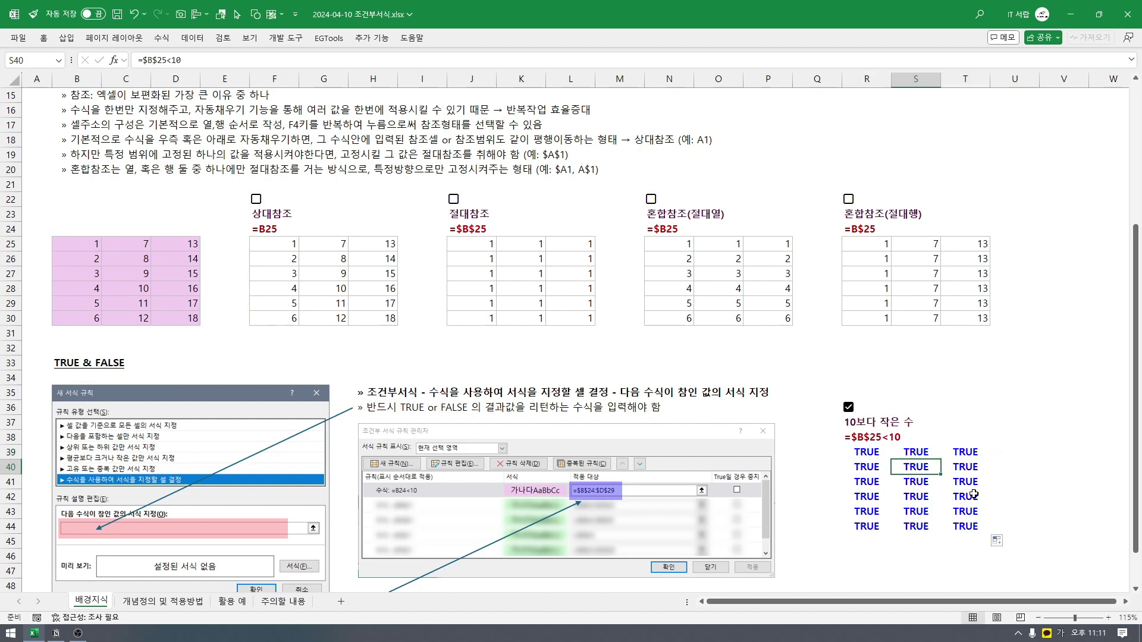
{"action": "left_click", "coordinate": [966, 467]}
{"action": "key", "text": "F2"}
{"action": "key", "text": "Escape"}
{"action": "left_click", "coordinate": [874, 483]}
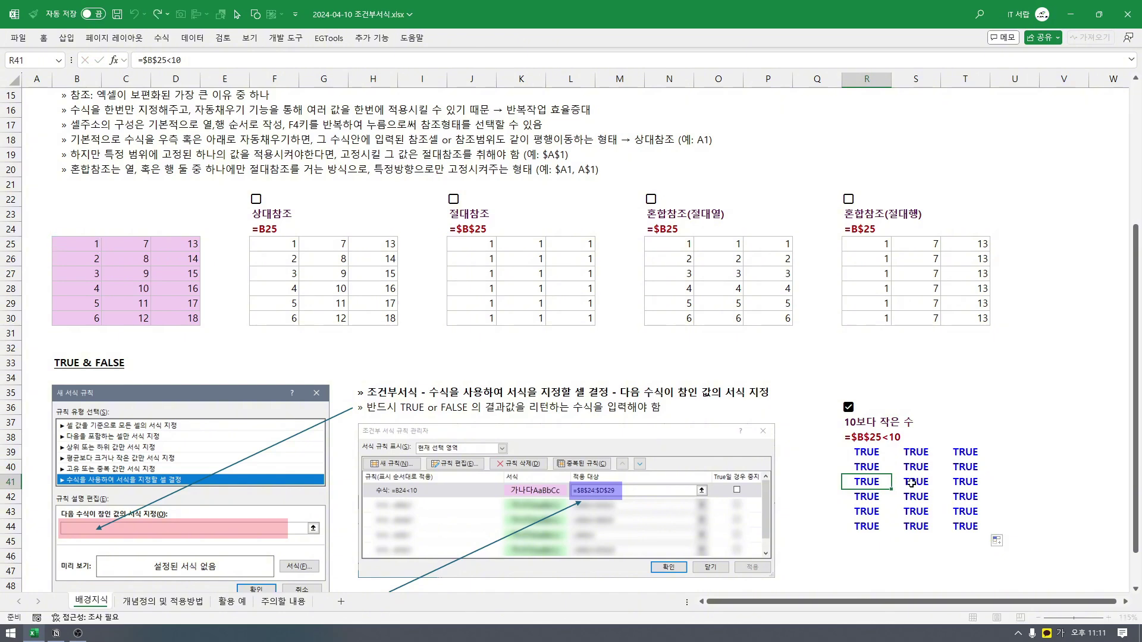
- Clear the absolute-reference comparison formulas from R39:T44
{"action": "left_click", "coordinate": [874, 457]}
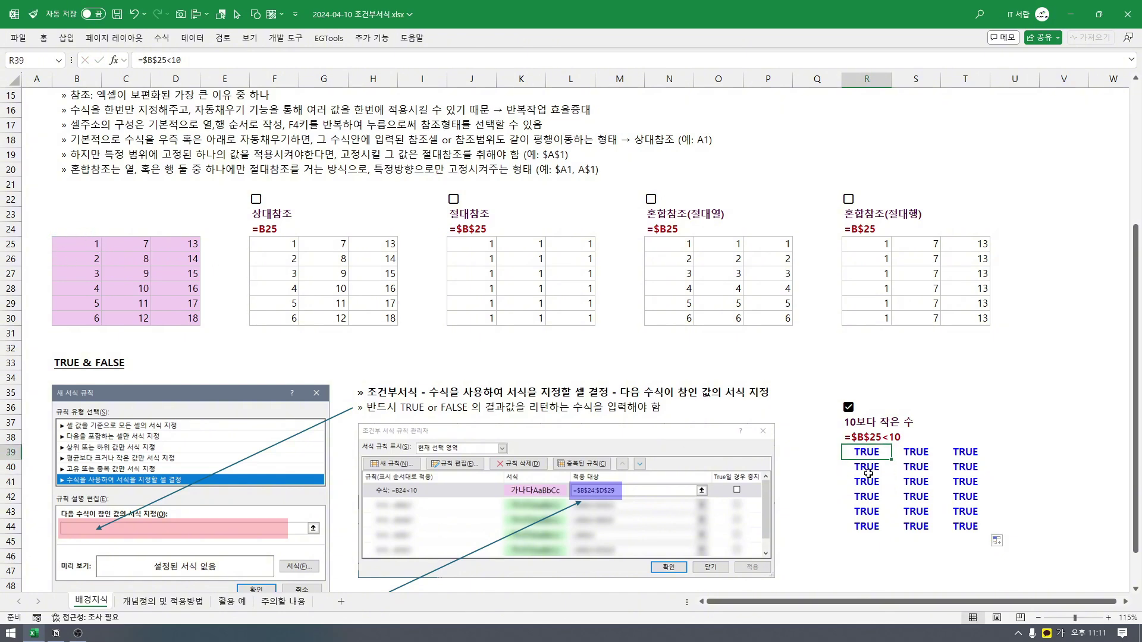
{"action": "left_click_drag", "start_coordinate": [869, 454], "coordinate": [967, 524]}
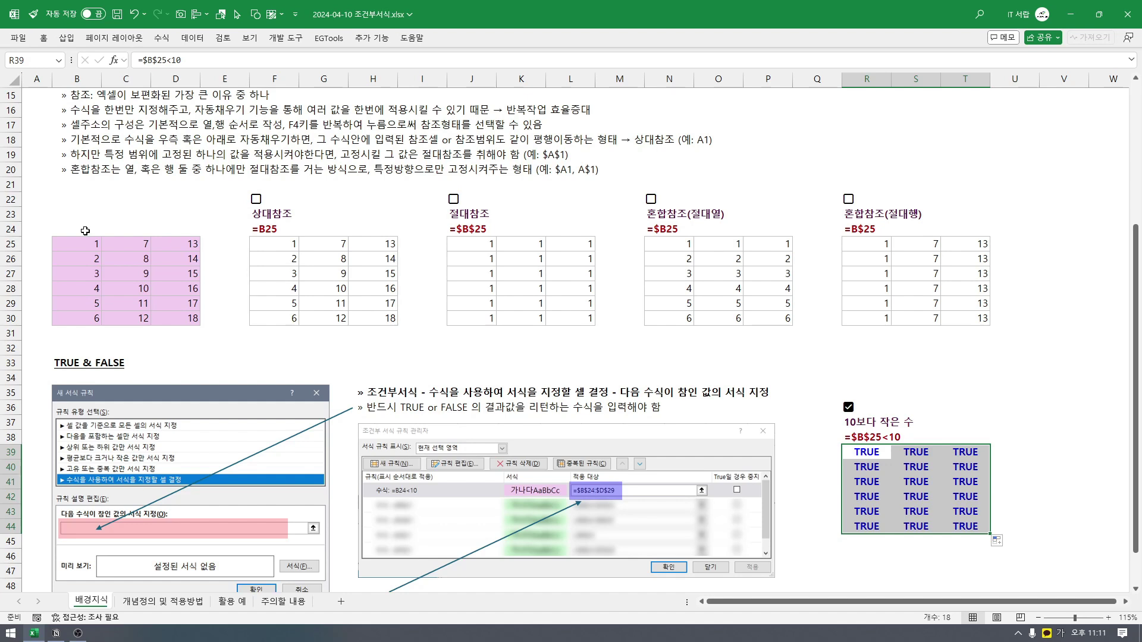
{"action": "left_click", "coordinate": [871, 453]}
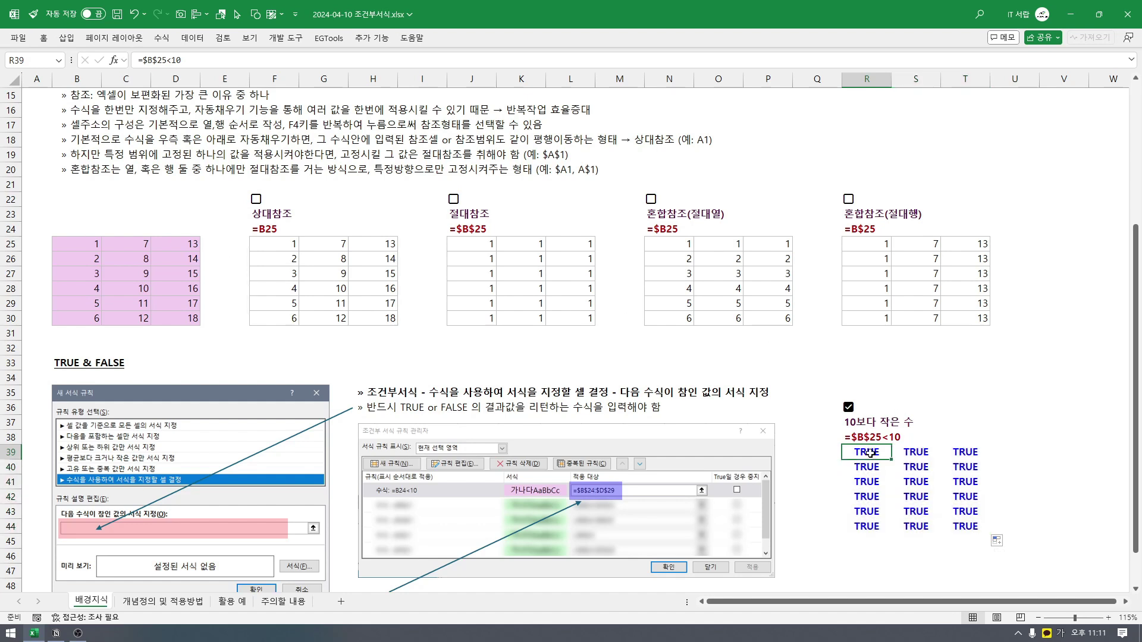
{"action": "key", "text": "Delete"}
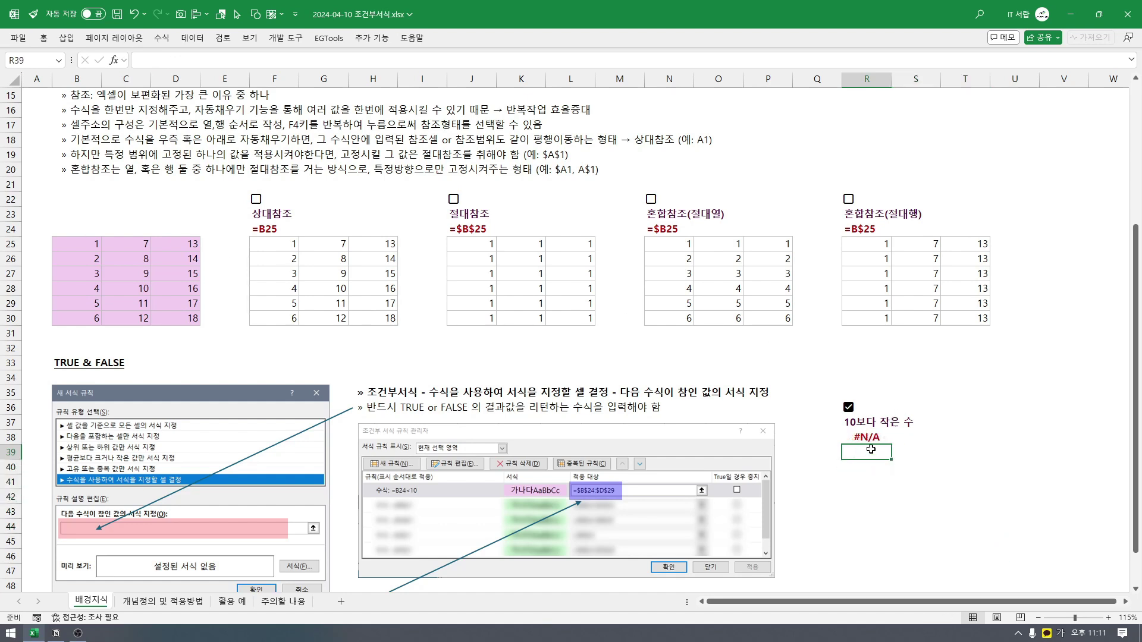
- Enter the comparison formula =$B25<10 in R39, fixing only the column of the B25 reference
{"action": "type", "text": "="}
{"action": "left_click", "coordinate": [88, 246]}
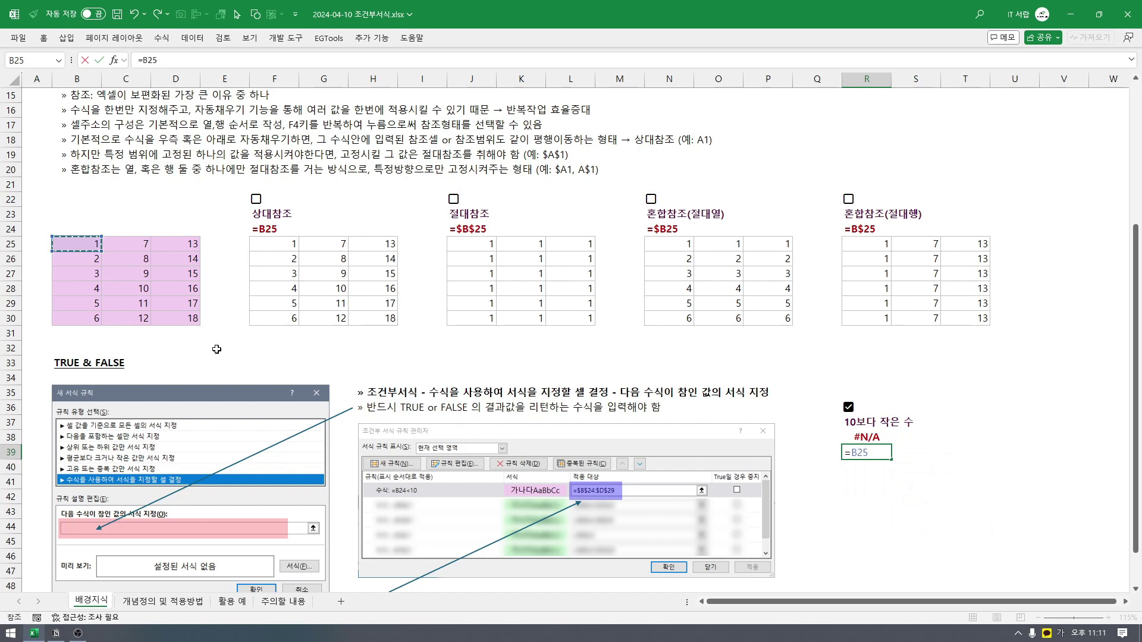
{"action": "key", "text": "F4"}
{"action": "key", "text": "F4"}
{"action": "key", "text": "F4"}
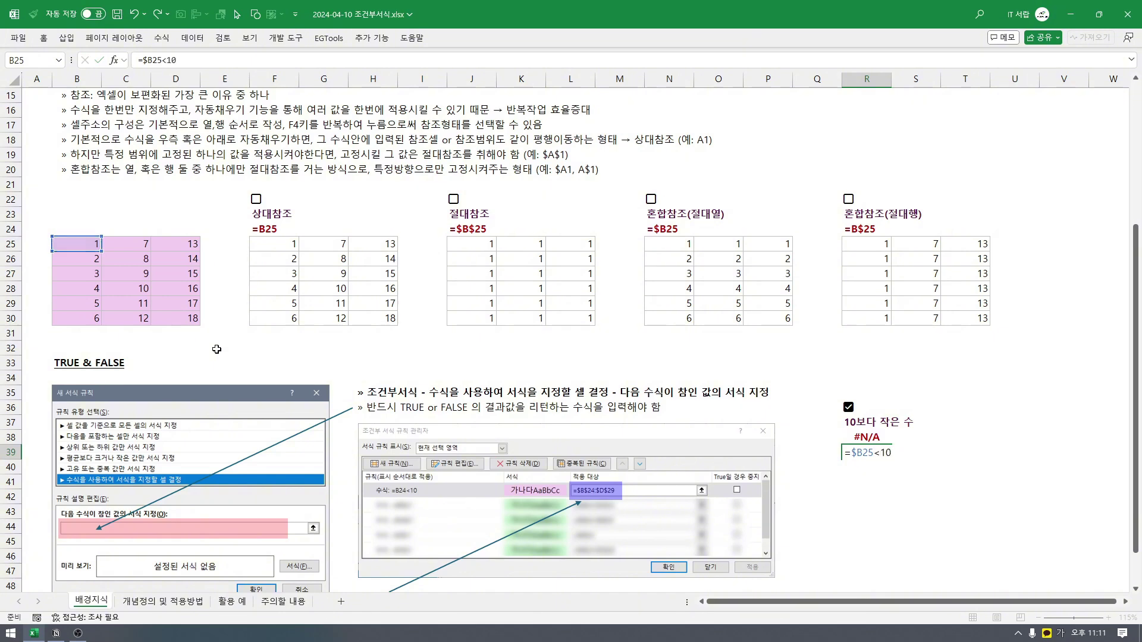
{"action": "key", "text": "ctrl+Return"}
- Copy the =$B25<10 formula from R39 into the rest of R39:T44
{"action": "key", "text": "ctrl+c"}
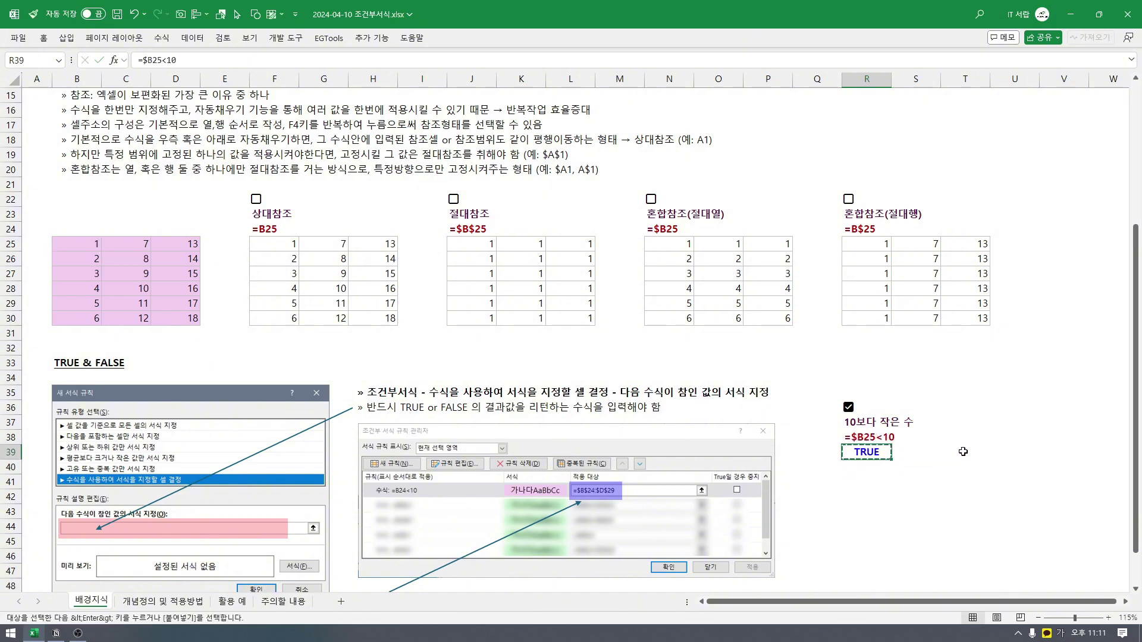
{"action": "left_click_drag", "start_coordinate": [916, 452], "coordinate": [960, 521]}
{"action": "key", "text": "ctrl+v"}
{"action": "left_click", "coordinate": [875, 452]}
{"action": "key", "text": "ctrl+v"}
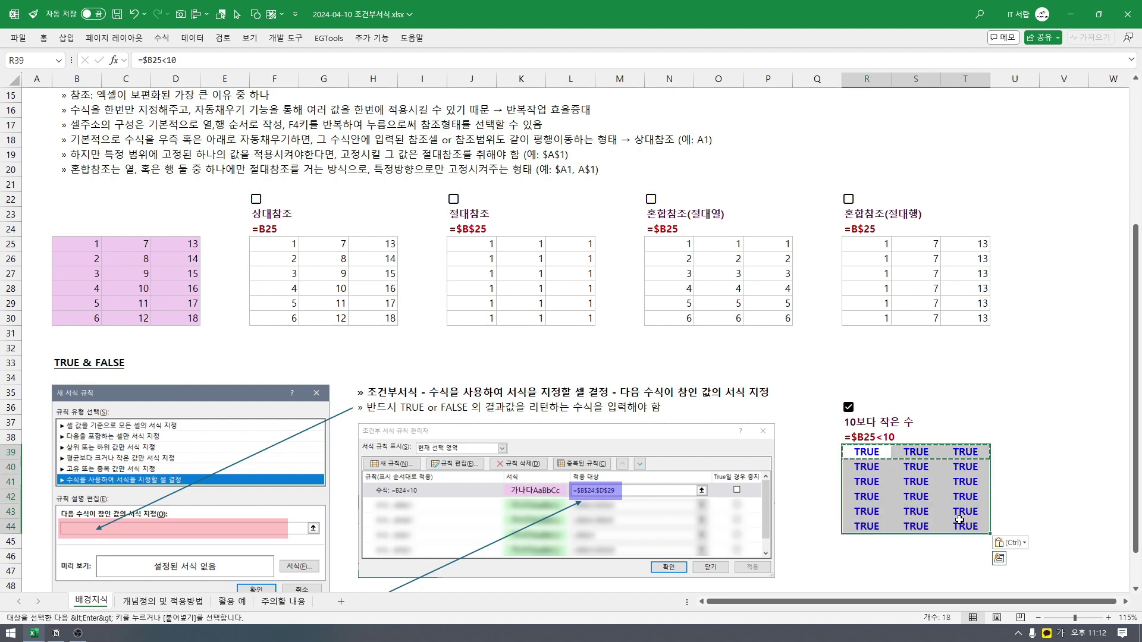
{"action": "key", "text": "Escape"}
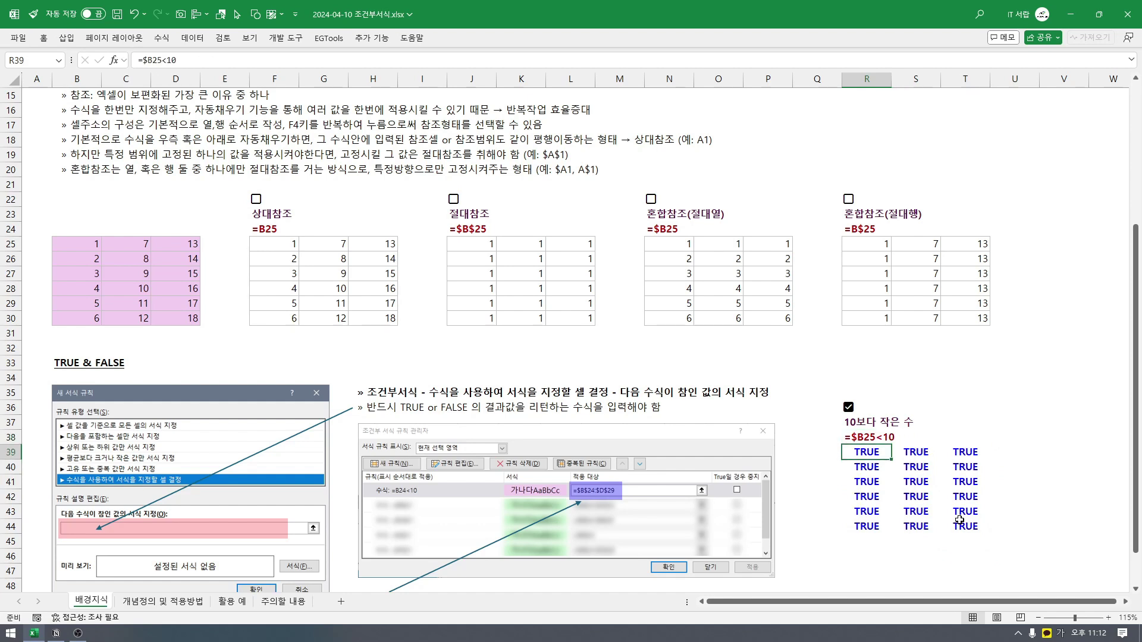
- Compare the column-fixed =$B25<10 results in R39:T44 with the source values in column B and in C25:D30
{"action": "key", "text": "F2"}
{"action": "key", "text": "Escape"}
{"action": "left_click_drag", "start_coordinate": [95, 243], "coordinate": [90, 319]}
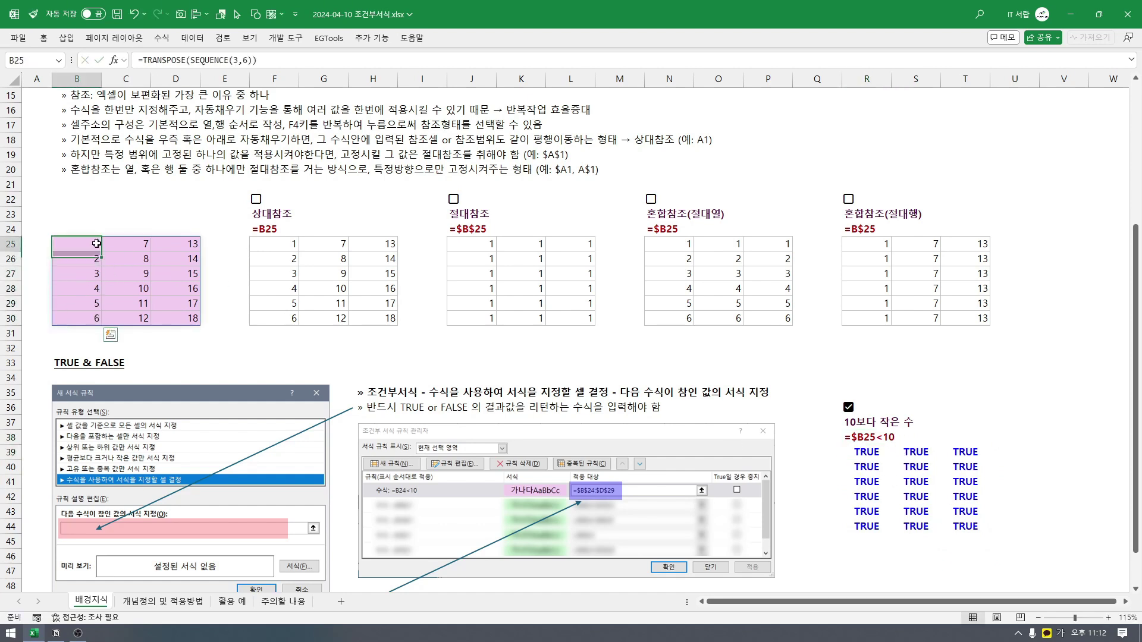
{"action": "left_click_drag", "start_coordinate": [95, 243], "coordinate": [91, 319]}
{"action": "left_click_drag", "start_coordinate": [867, 454], "coordinate": [965, 527]}
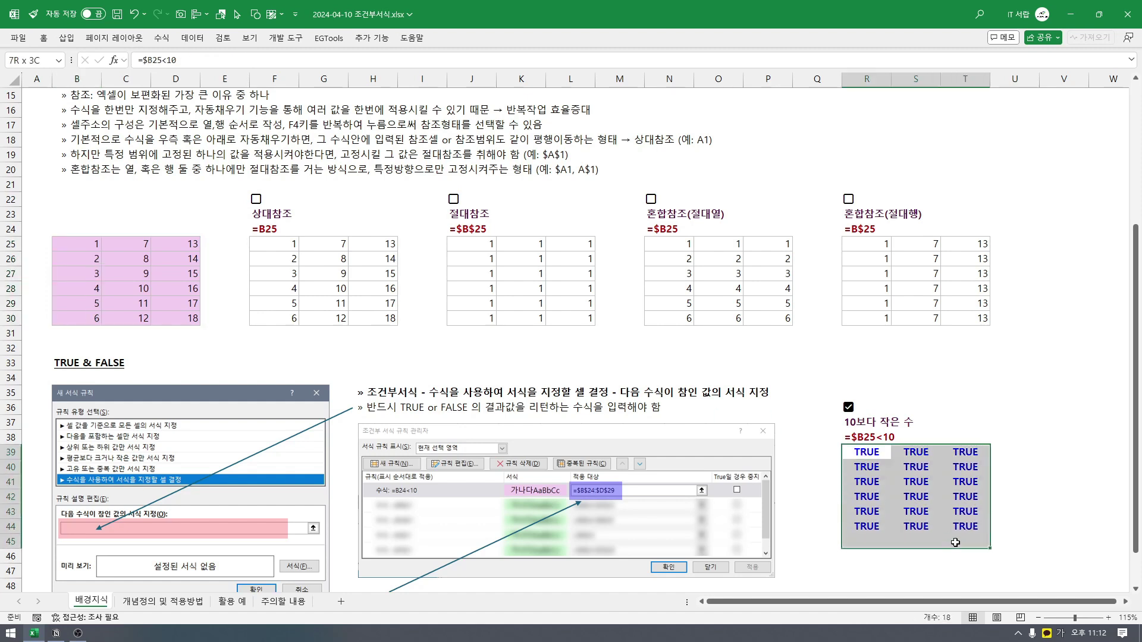
{"action": "left_click_drag", "start_coordinate": [867, 453], "coordinate": [866, 527]}
{"action": "left_click_drag", "start_coordinate": [94, 243], "coordinate": [90, 319]}
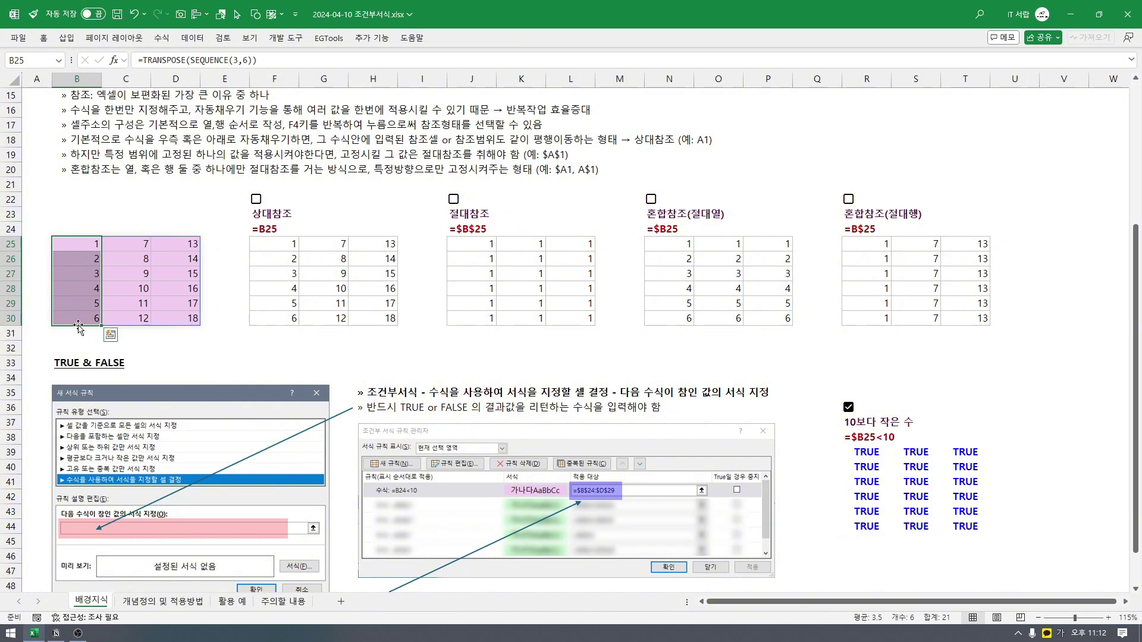
{"action": "left_click_drag", "start_coordinate": [140, 245], "coordinate": [194, 319]}
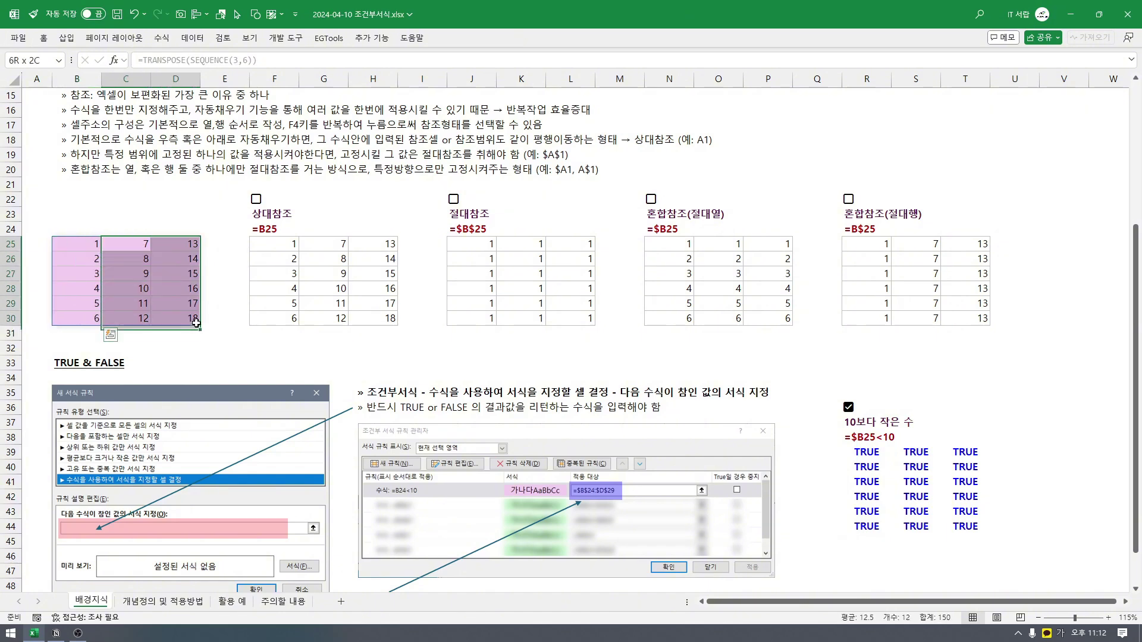
{"action": "left_click_drag", "start_coordinate": [880, 463], "coordinate": [967, 468]}
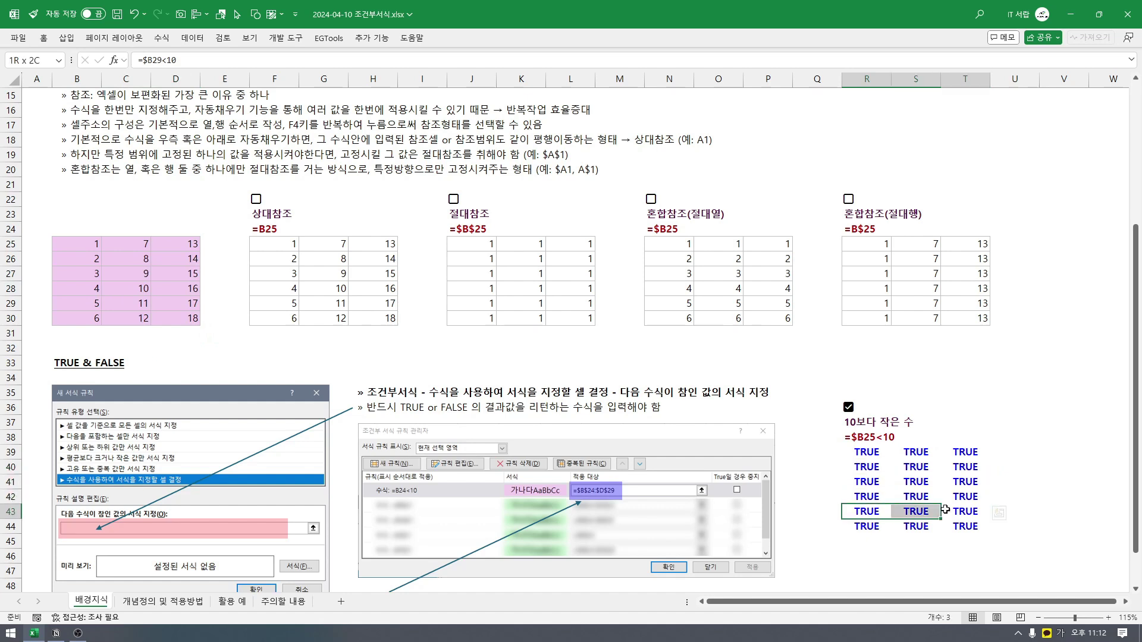
{"action": "left_click", "coordinate": [870, 527]}
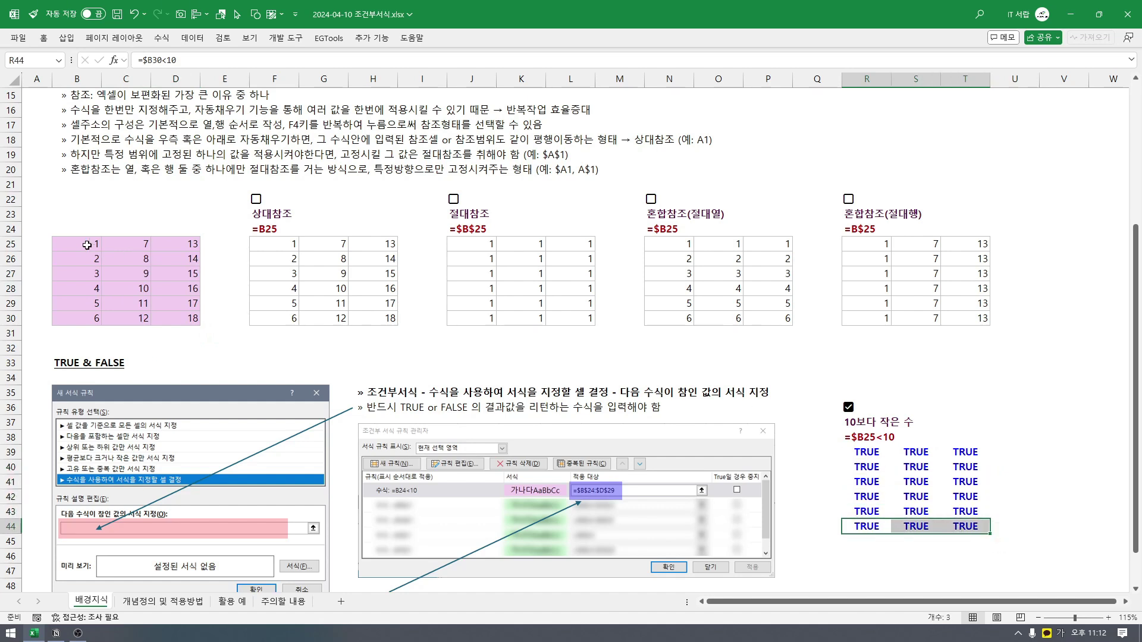
{"action": "left_click_drag", "start_coordinate": [88, 245], "coordinate": [85, 331]}
{"action": "left_click", "coordinate": [867, 452]}
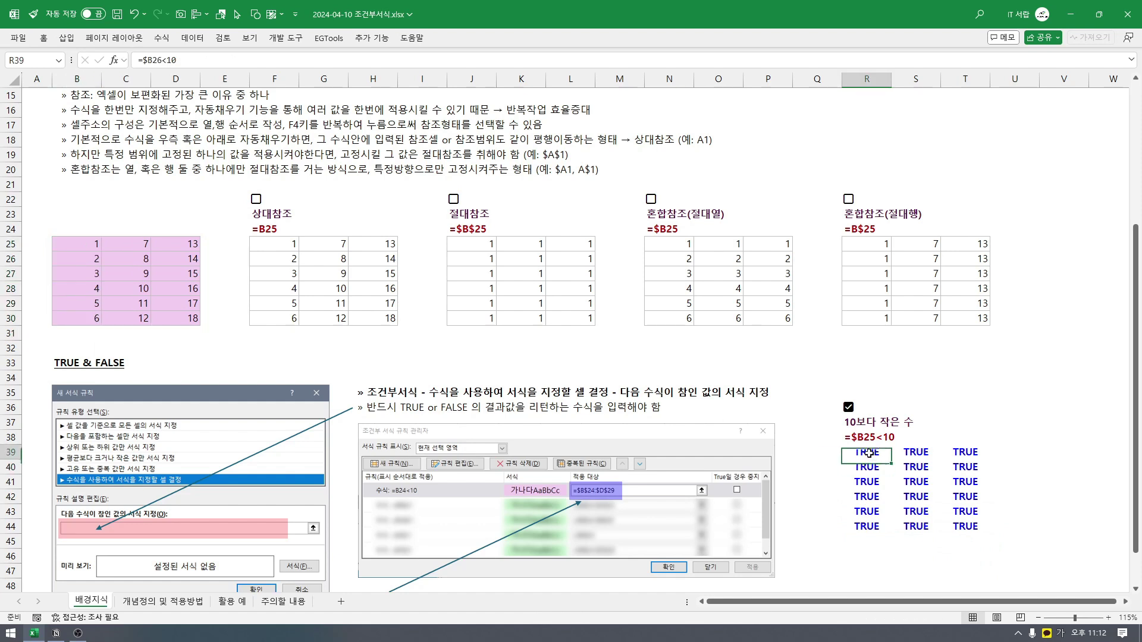
{"action": "left_click", "coordinate": [869, 440]}
{"action": "left_click_drag", "start_coordinate": [869, 447], "coordinate": [965, 527]}
- Change the formula in R39 to =B$25<10 so only the row of the B25 reference is fixed
{"action": "left_click", "coordinate": [867, 452]}
{"action": "key", "text": "F2"}
{"action": "key", "text": "F4"}
{"action": "key", "text": "F4"}
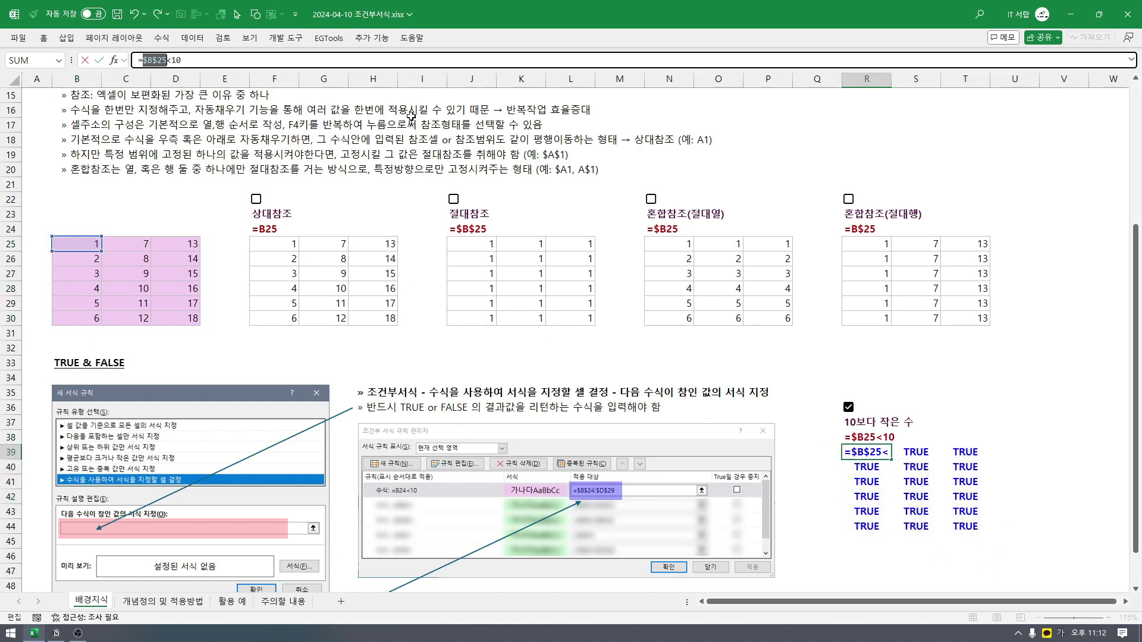
{"action": "key", "text": "F4"}
{"action": "key", "text": "Return"}
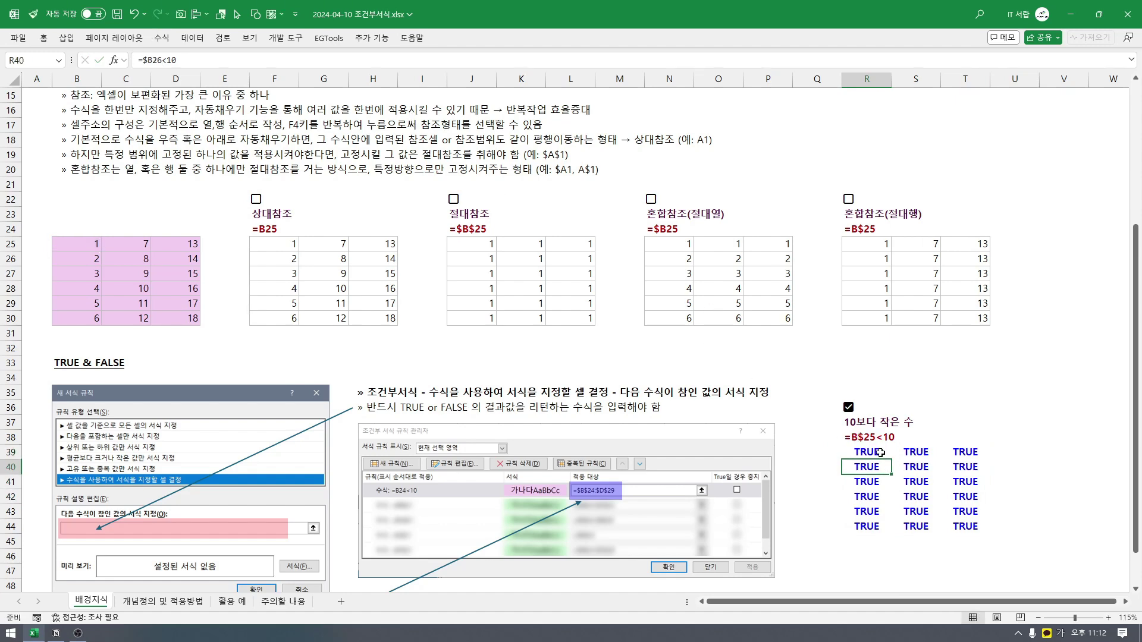
- Copy the =B$25<10 formula from R39 into the whole range R39:T44
{"action": "left_click", "coordinate": [868, 452]}
{"action": "key", "text": "ctrl+c"}
{"action": "left_click", "coordinate": [982, 529], "text": "shift"}
{"action": "key", "text": "Return"}
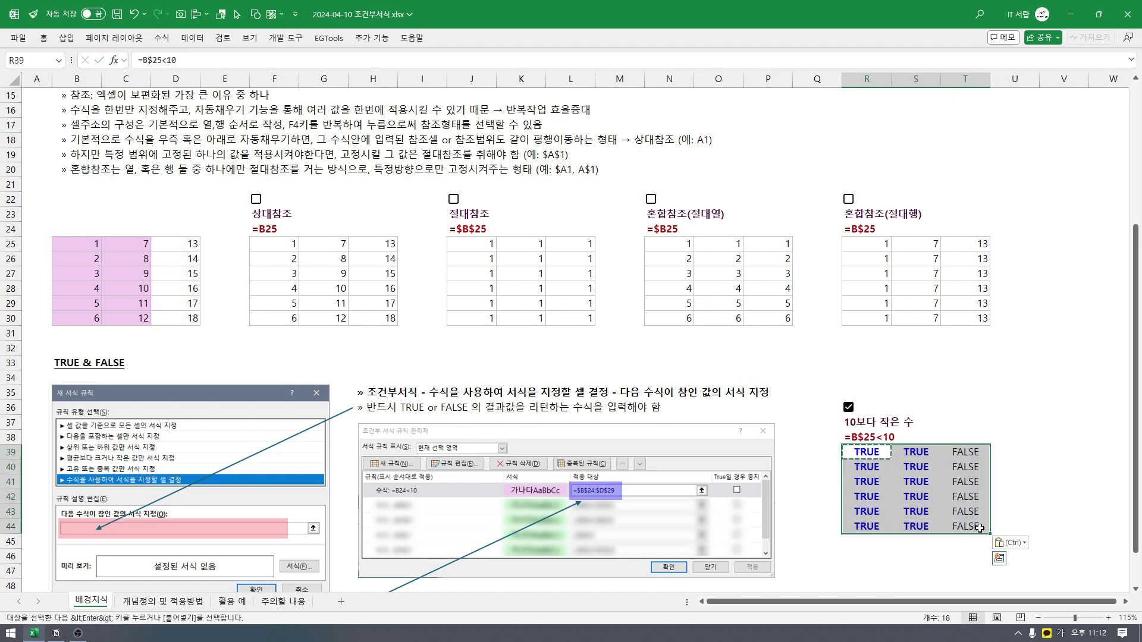
- Inspect the row-fixed formula in T43 and the source cells B25, C25 and D25 that the copied formulas reference
{"action": "left_click", "coordinate": [966, 513]}
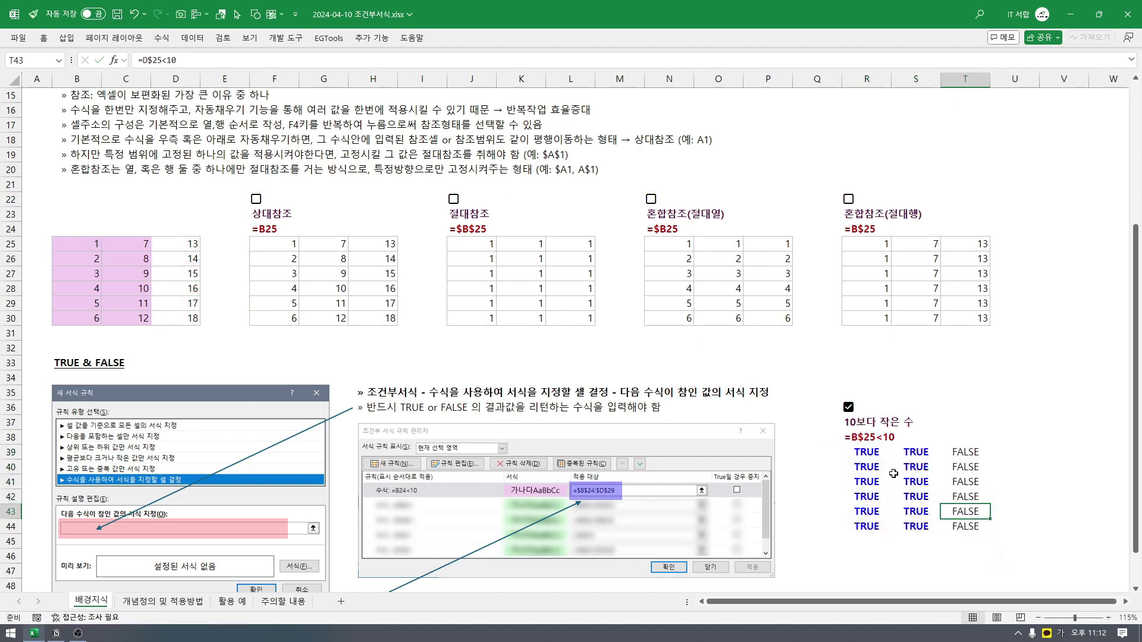
{"action": "left_click", "coordinate": [70, 243]}
{"action": "left_click", "coordinate": [127, 243]}
{"action": "left_click", "coordinate": [179, 243]}
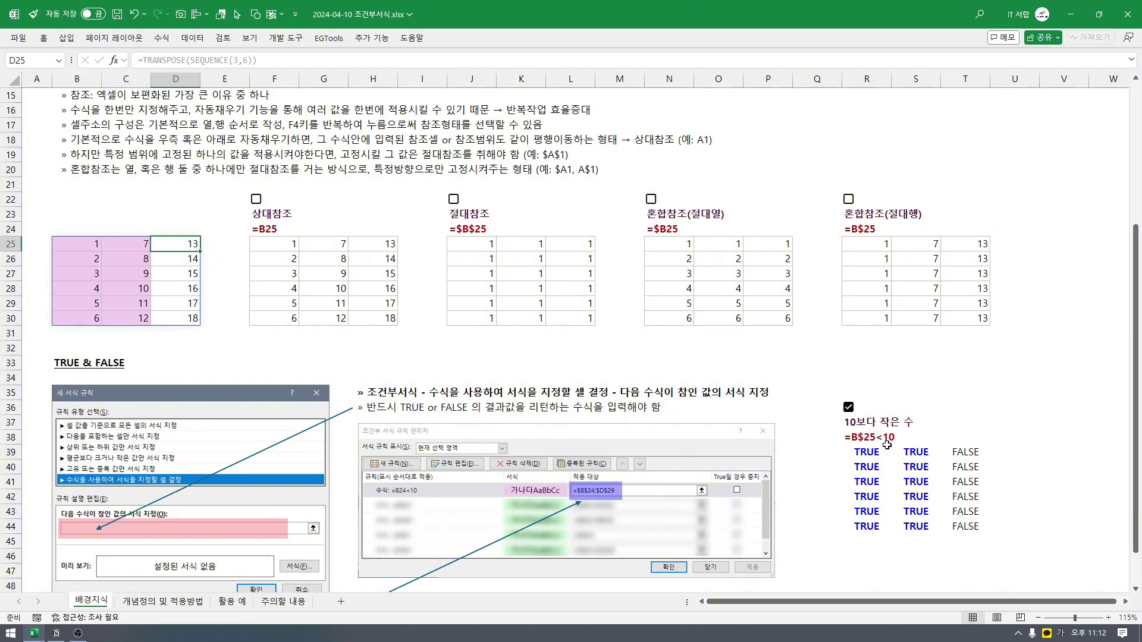
- Compare each column of TRUE/FALSE results in R39:T44 with the matching highlighted column in B25:D30
{"action": "left_click", "coordinate": [84, 243]}
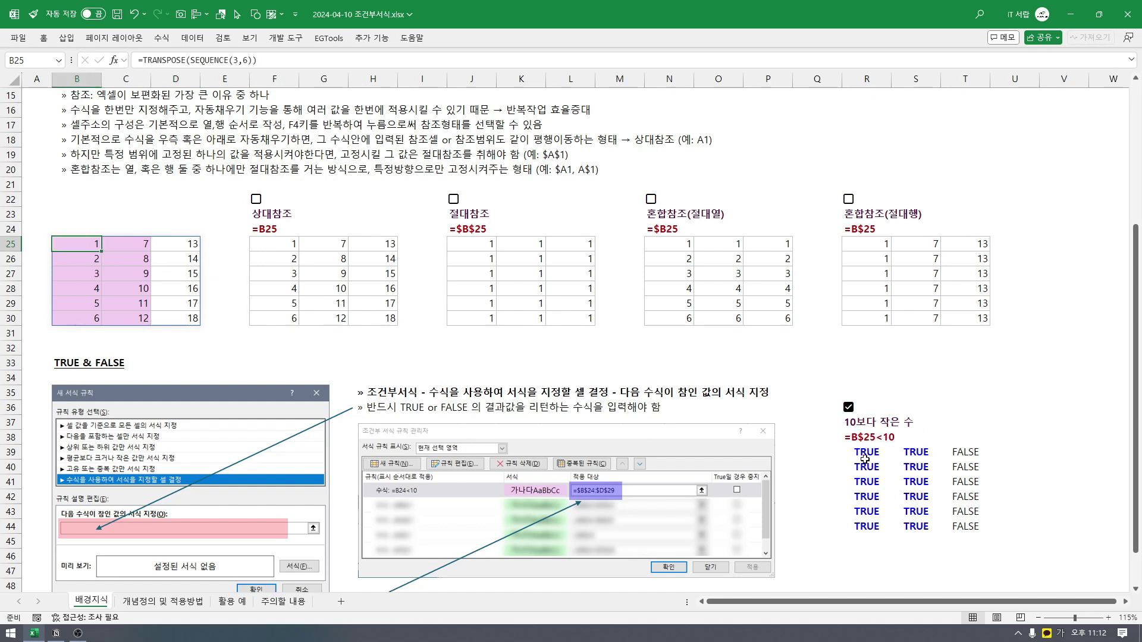
{"action": "left_click_drag", "start_coordinate": [865, 458], "coordinate": [867, 526]}
{"action": "left_click", "coordinate": [126, 242]}
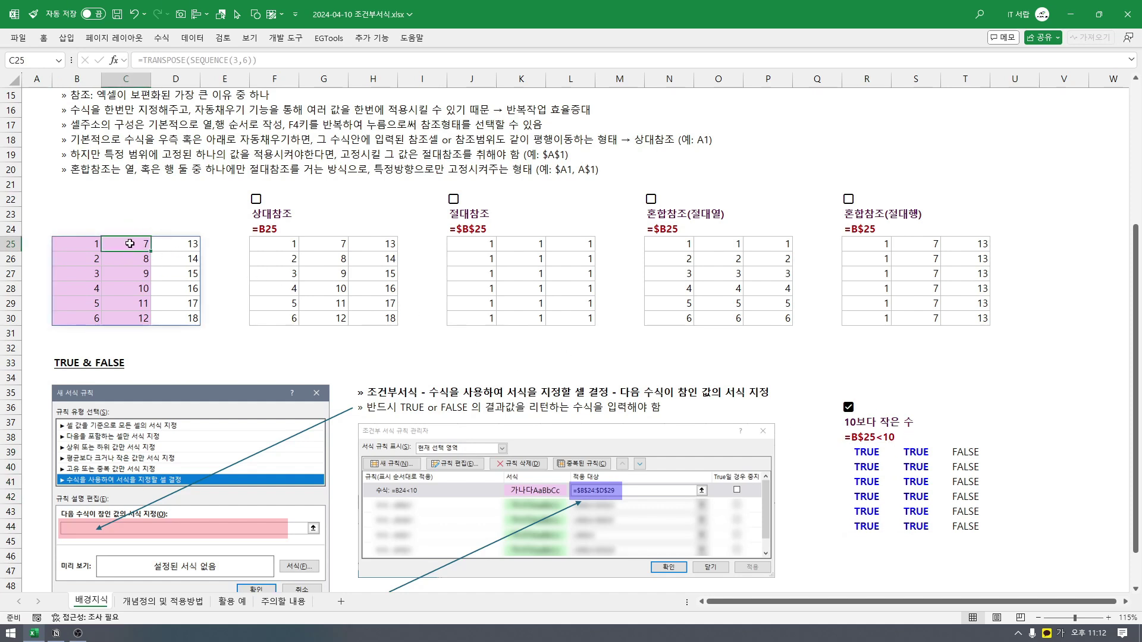
{"action": "left_click_drag", "start_coordinate": [130, 243], "coordinate": [128, 318]}
{"action": "left_click", "coordinate": [173, 246]}
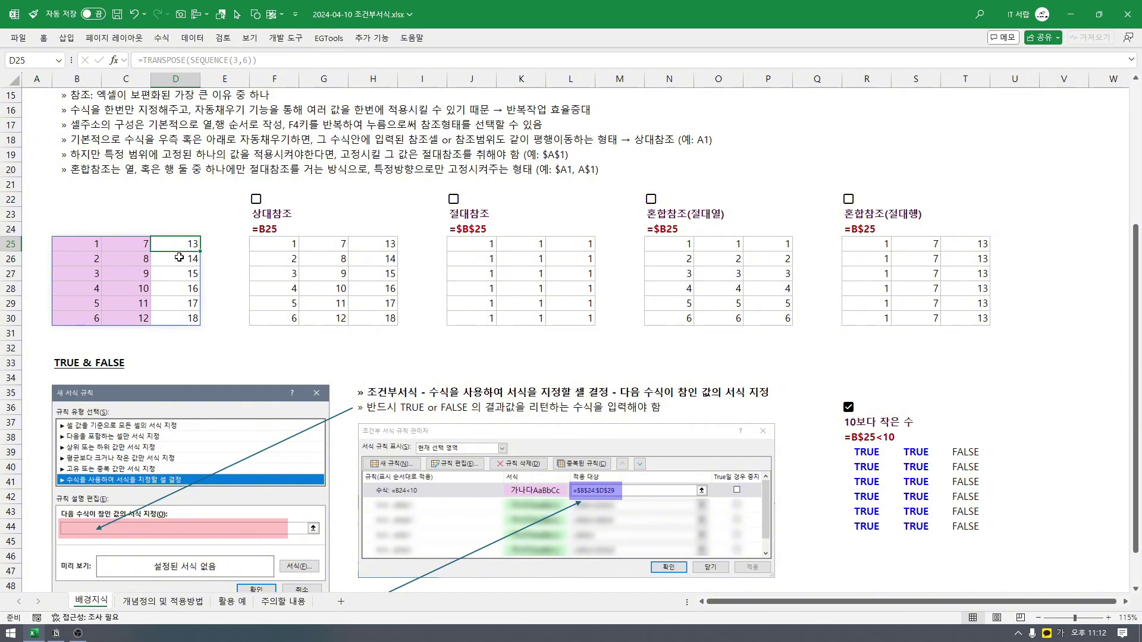
{"action": "mouse_move", "coordinate": [179, 257]}
{"action": "left_mouse_down"}
{"action": "mouse_move", "coordinate": [179, 333]}
{"action": "mouse_move", "coordinate": [178, 274]}
{"action": "left_mouse_up"}
{"action": "left_click_drag", "start_coordinate": [965, 453], "coordinate": [964, 512]}
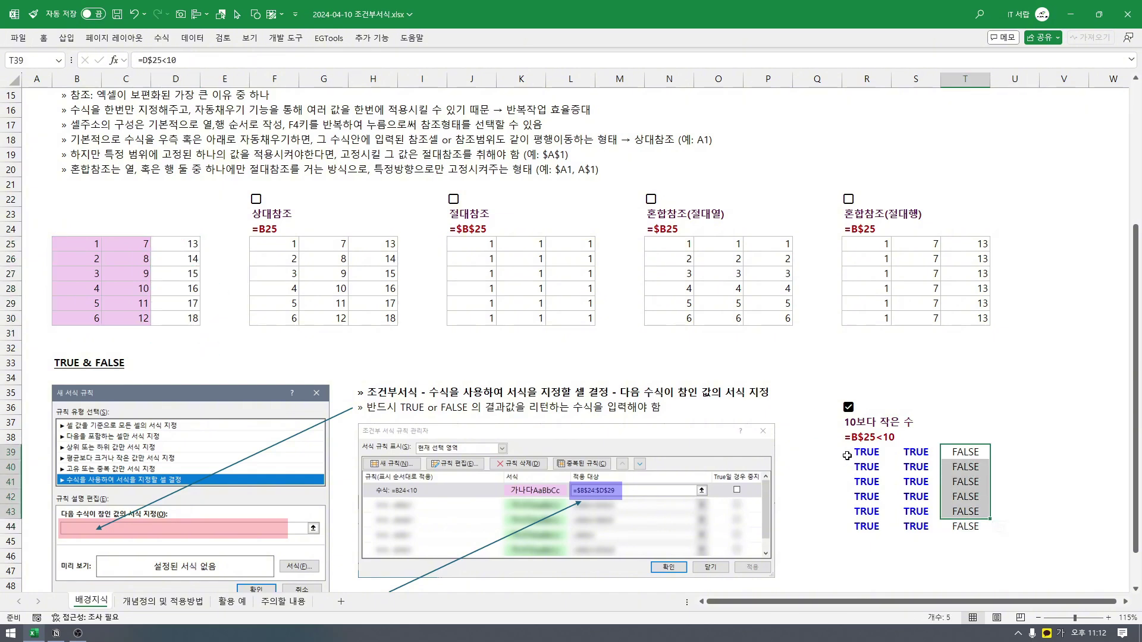
{"action": "left_click_drag", "start_coordinate": [847, 456], "coordinate": [916, 511]}
{"action": "left_click_drag", "start_coordinate": [78, 244], "coordinate": [124, 313]}
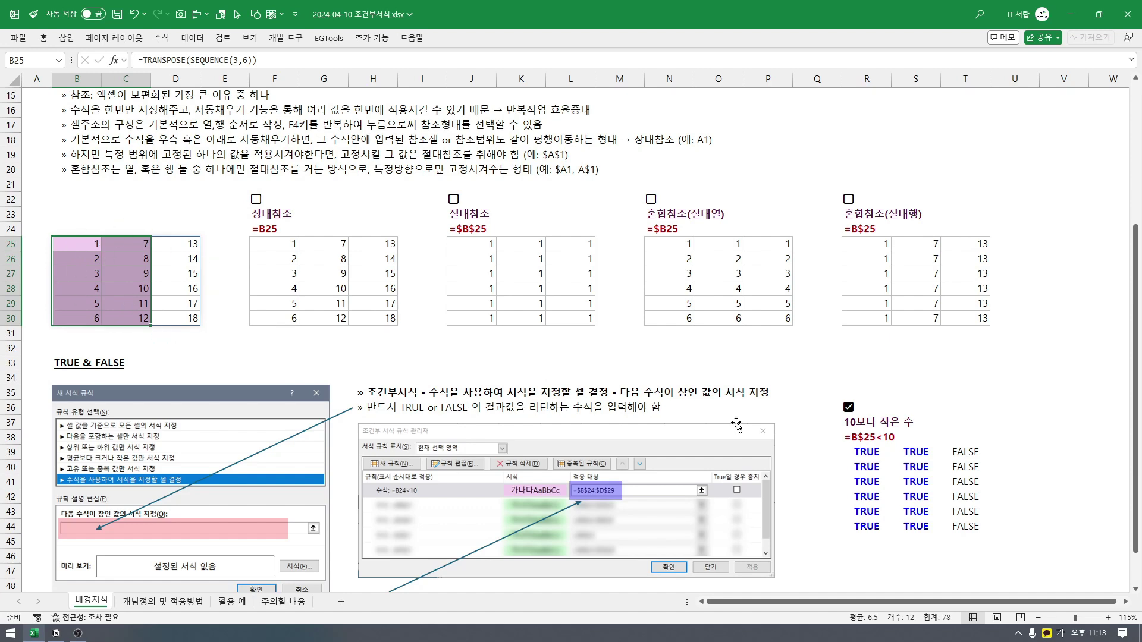
- Examine the applied range $B$25:$D$30 of the =AND($R$36,R39) conditional formatting rule, and close the rules manager without saving
{"action": "scroll", "coordinate": [736, 426], "scroll_direction": "down", "scroll_amount": 1}
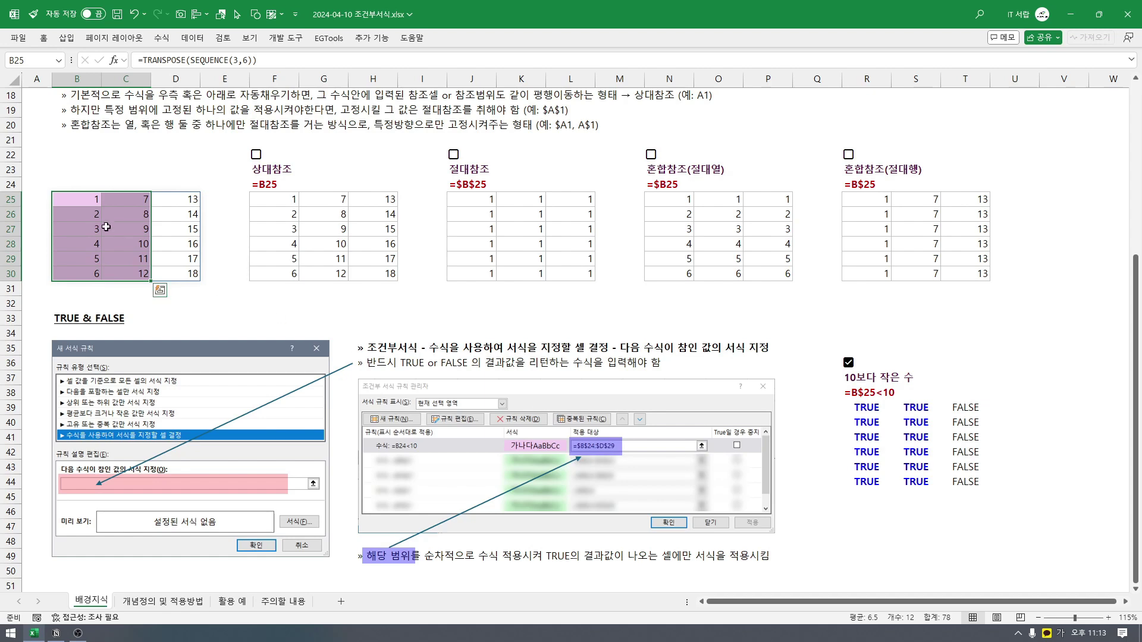
{"action": "left_click_drag", "start_coordinate": [77, 200], "coordinate": [178, 274]}
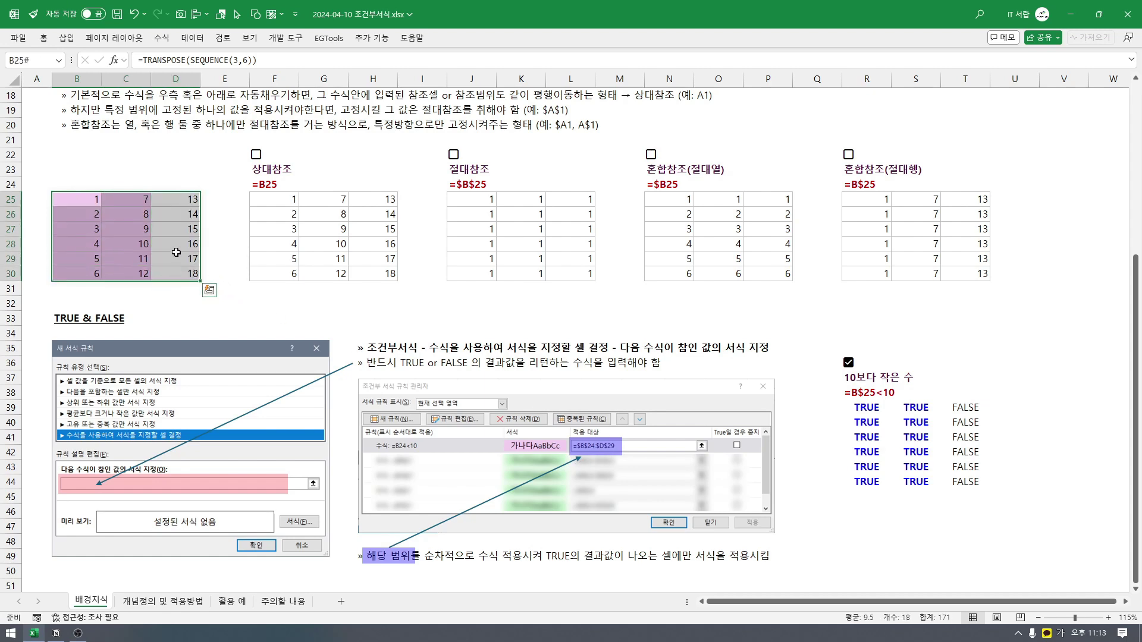
{"action": "key", "text": "alt+h"}
{"action": "key", "text": "l"}
{"action": "key", "text": "r"}
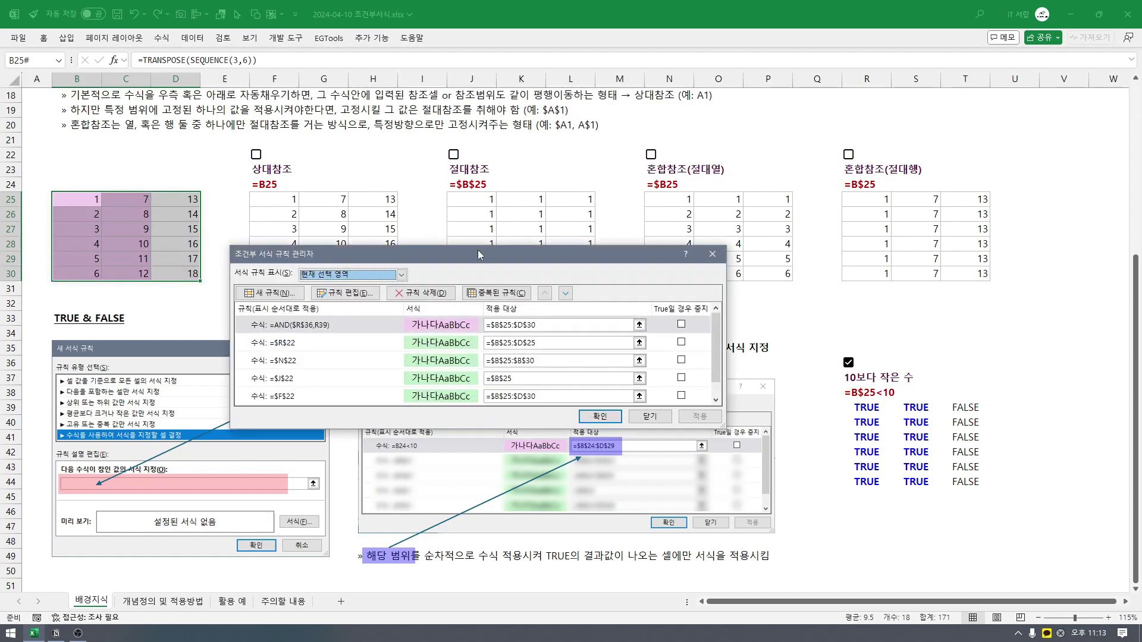
{"action": "left_click", "coordinate": [552, 325]}
{"action": "left_click_drag", "start_coordinate": [552, 326], "coordinate": [485, 325]}
{"action": "left_click_drag", "start_coordinate": [522, 259], "coordinate": [558, 173]}
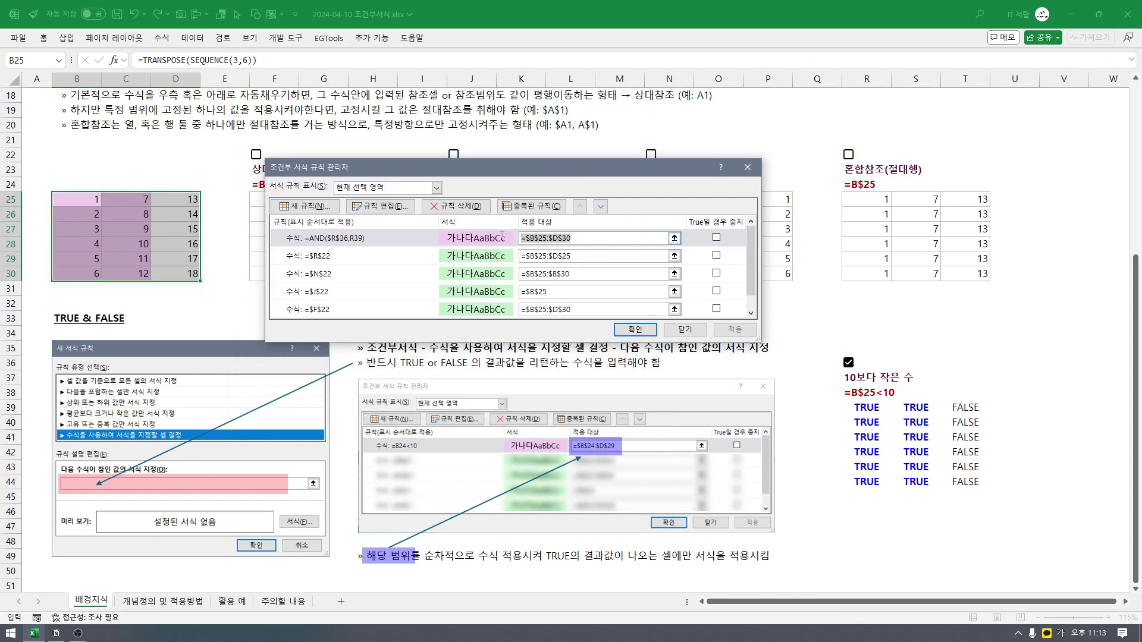
{"action": "left_click", "coordinate": [674, 238]}
{"action": "left_click_drag", "start_coordinate": [63, 197], "coordinate": [176, 280]}
{"action": "key", "text": "Return"}
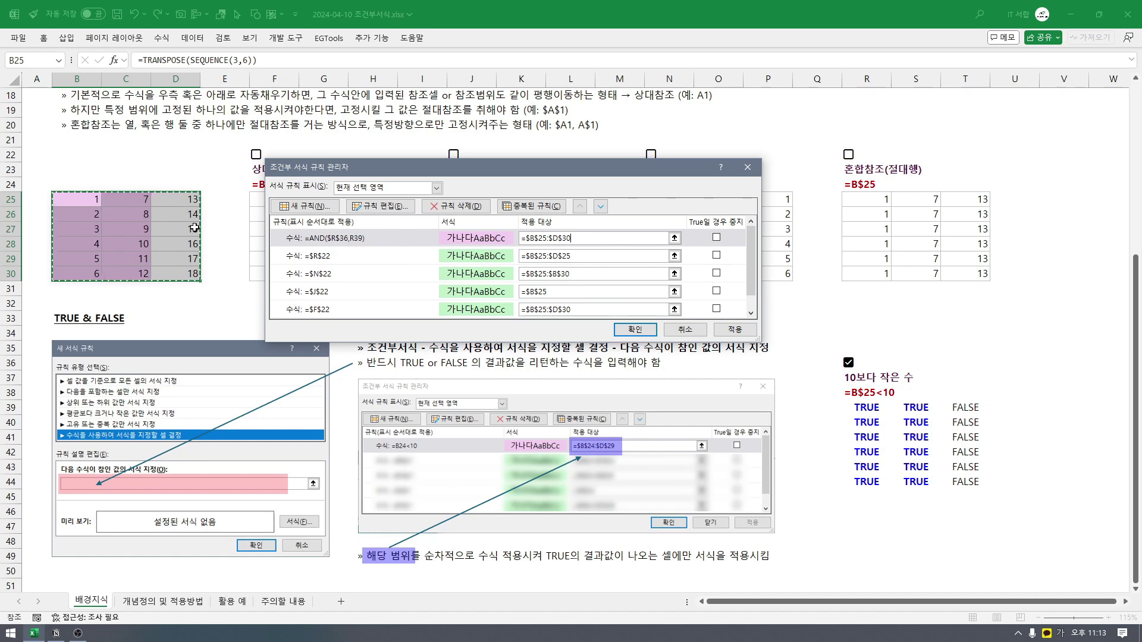
{"action": "left_click", "coordinate": [748, 167]}
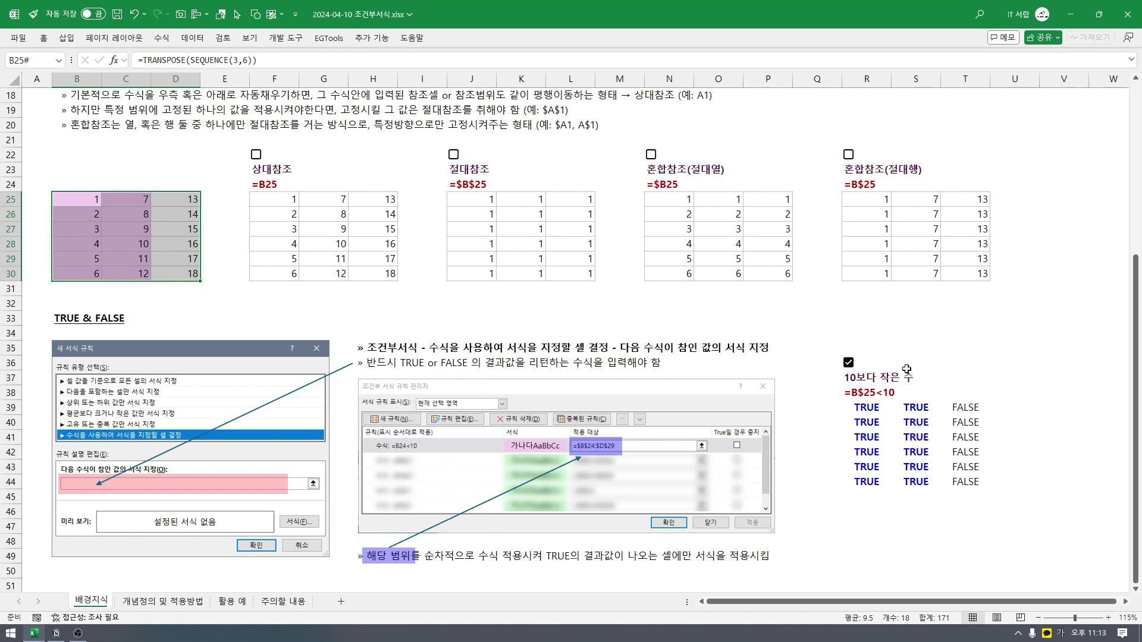
- Go to the 개념정의 및 적용방법 sheet and read the conditional formatting concept notes in L6 to L9
{"action": "left_click", "coordinate": [134, 604]}
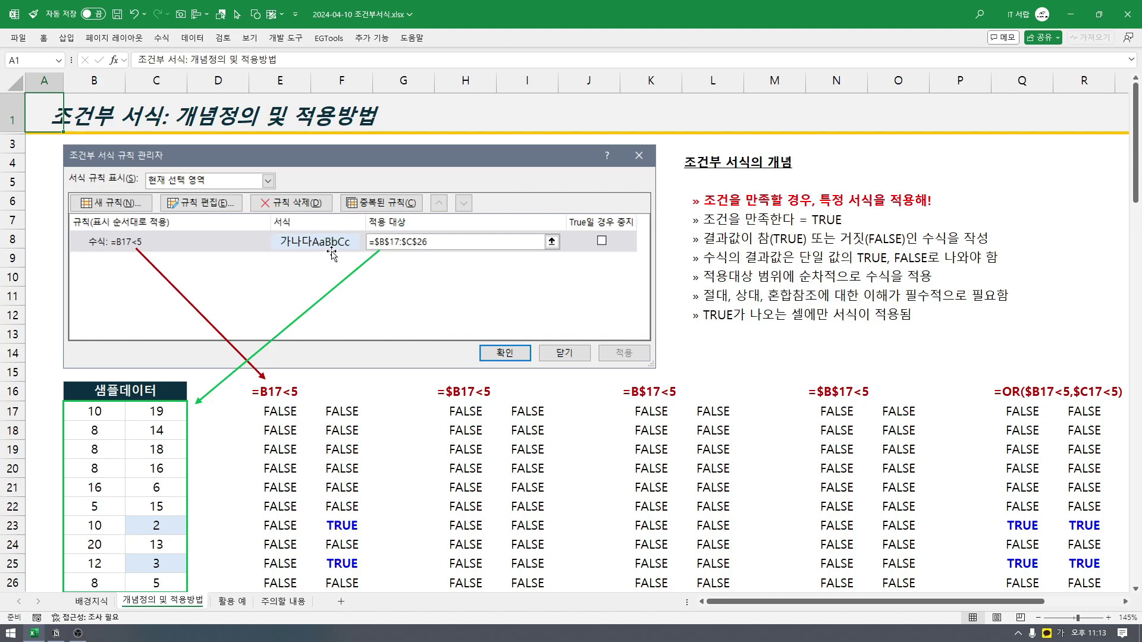
{"action": "left_click", "coordinate": [702, 206]}
{"action": "key", "text": "shift+Right"}
{"action": "key", "text": "shift+Right"}
{"action": "key", "text": "shift+Right"}
{"action": "key", "text": "shift+Right"}
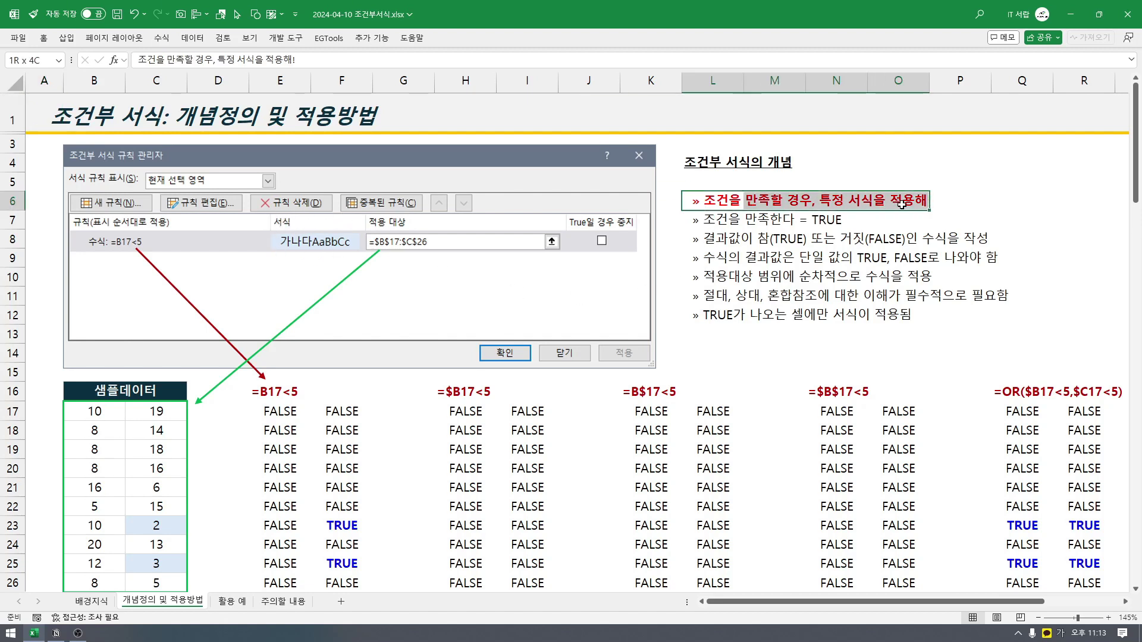
{"action": "left_click", "coordinate": [708, 208]}
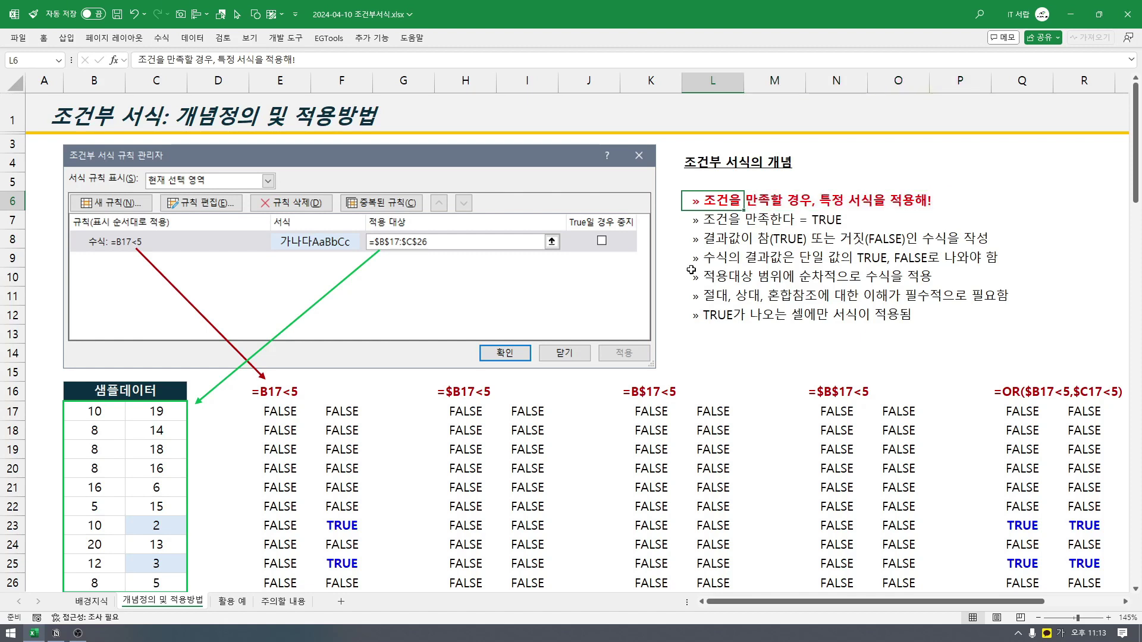
{"action": "left_click", "coordinate": [702, 223]}
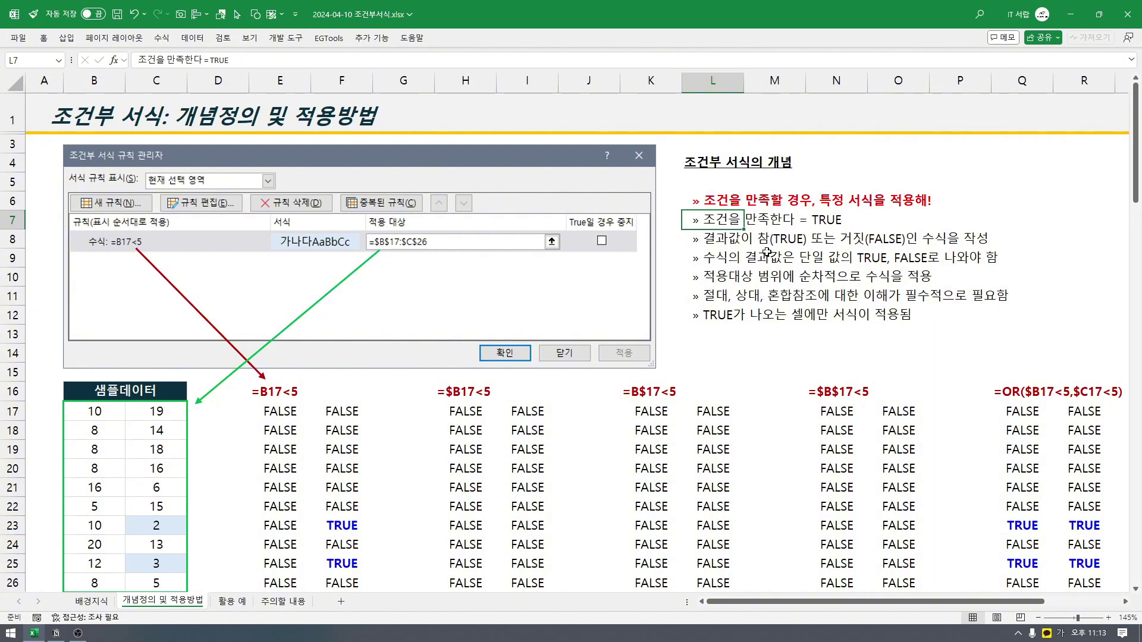
{"action": "left_click", "coordinate": [702, 240]}
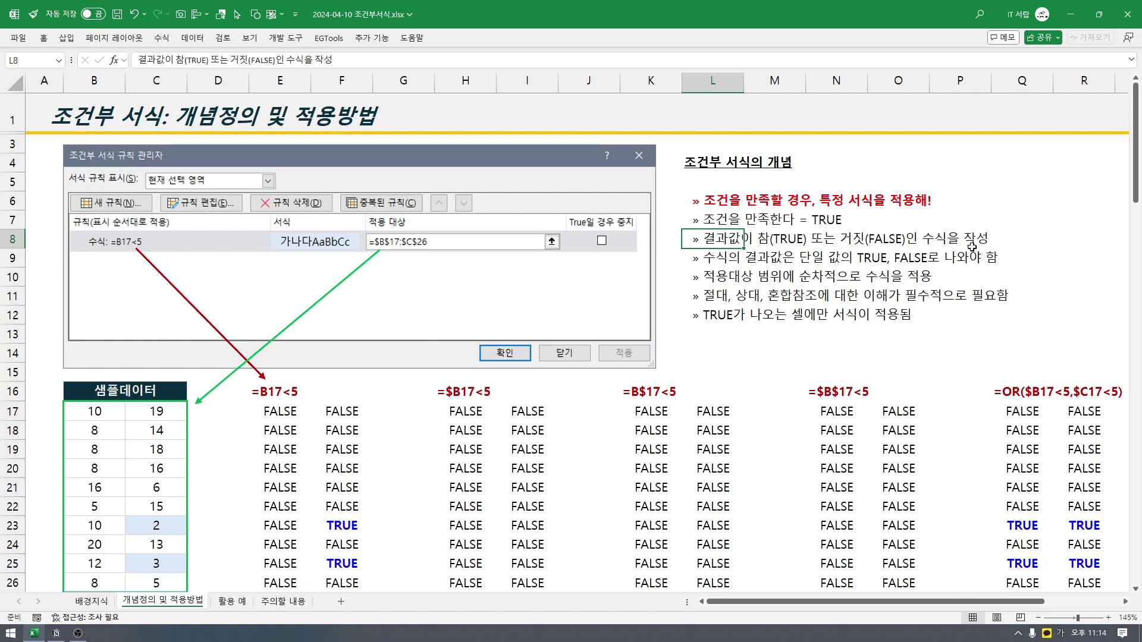
{"action": "left_click_drag", "start_coordinate": [718, 260], "coordinate": [963, 260]}
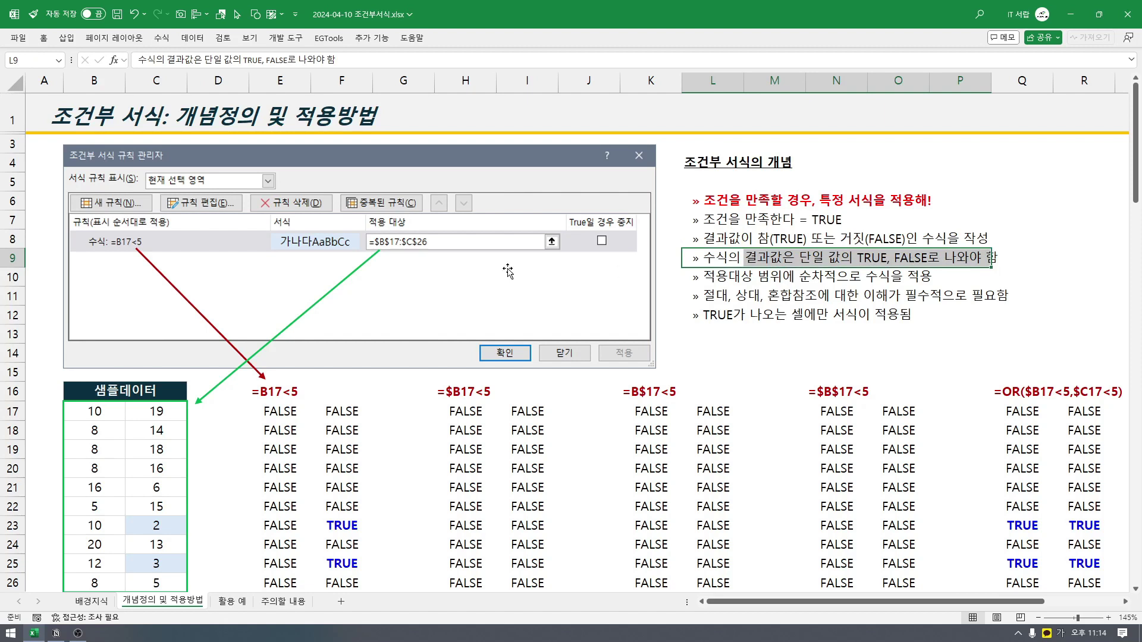
- Read the notes in L10 to L12 on sequential application, reference types and formatting only TRUE cells
{"action": "left_click", "coordinate": [706, 280]}
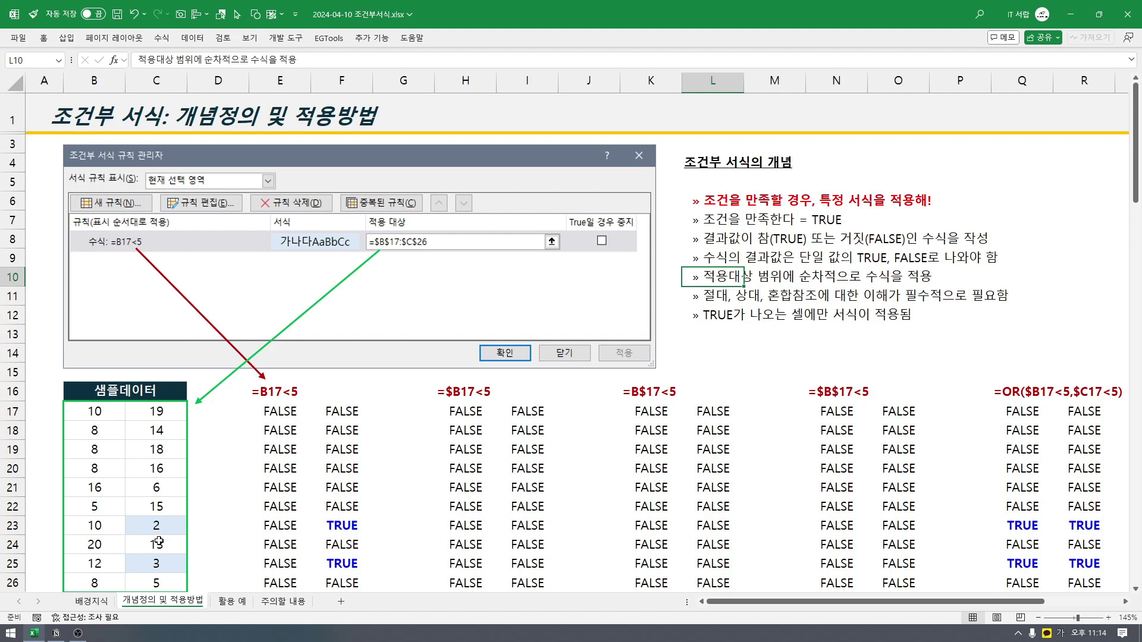
{"action": "left_click_drag", "start_coordinate": [720, 305], "coordinate": [1003, 302]}
{"action": "left_click", "coordinate": [852, 321]}
{"action": "left_click_drag", "start_coordinate": [720, 319], "coordinate": [875, 316]}
{"action": "left_click", "coordinate": [878, 314]}
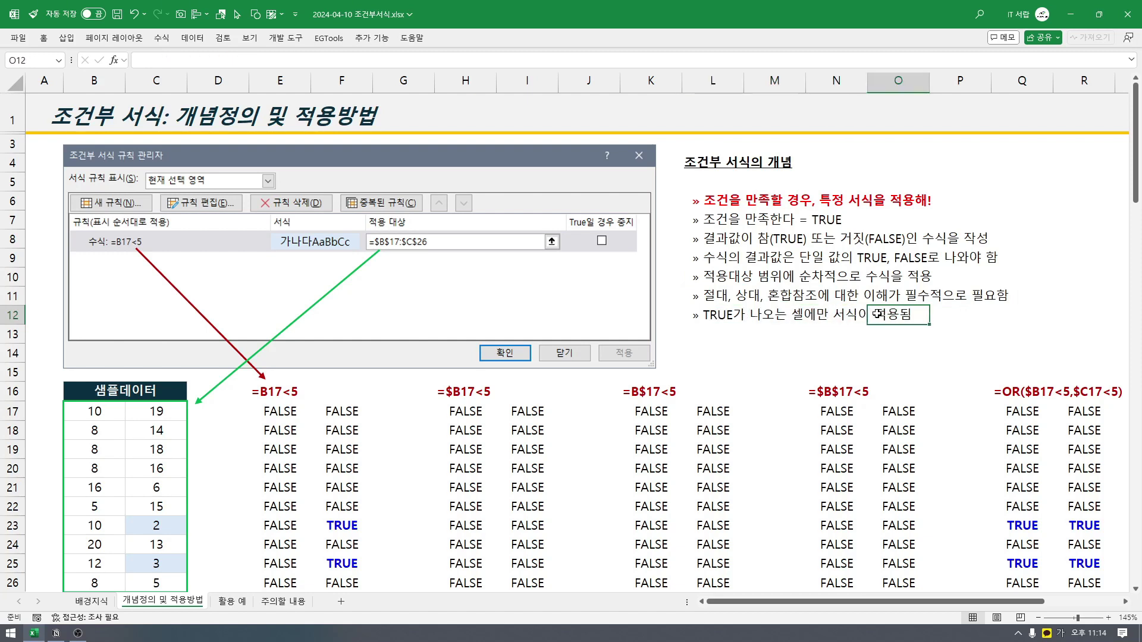
{"action": "left_click", "coordinate": [701, 165]}
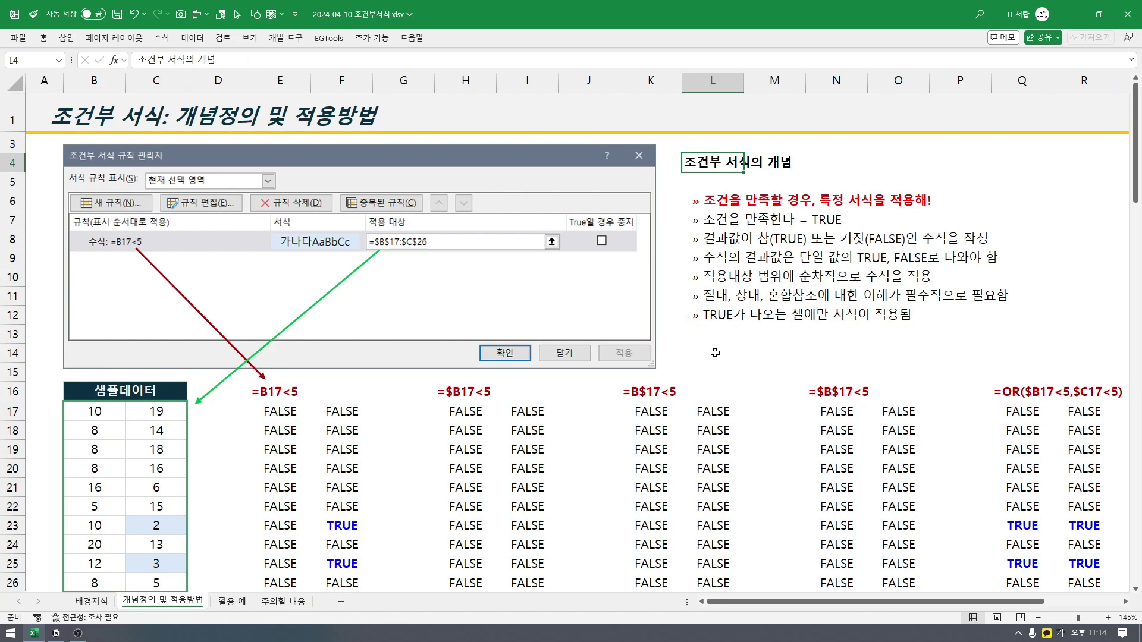
{"action": "left_click", "coordinate": [708, 316]}
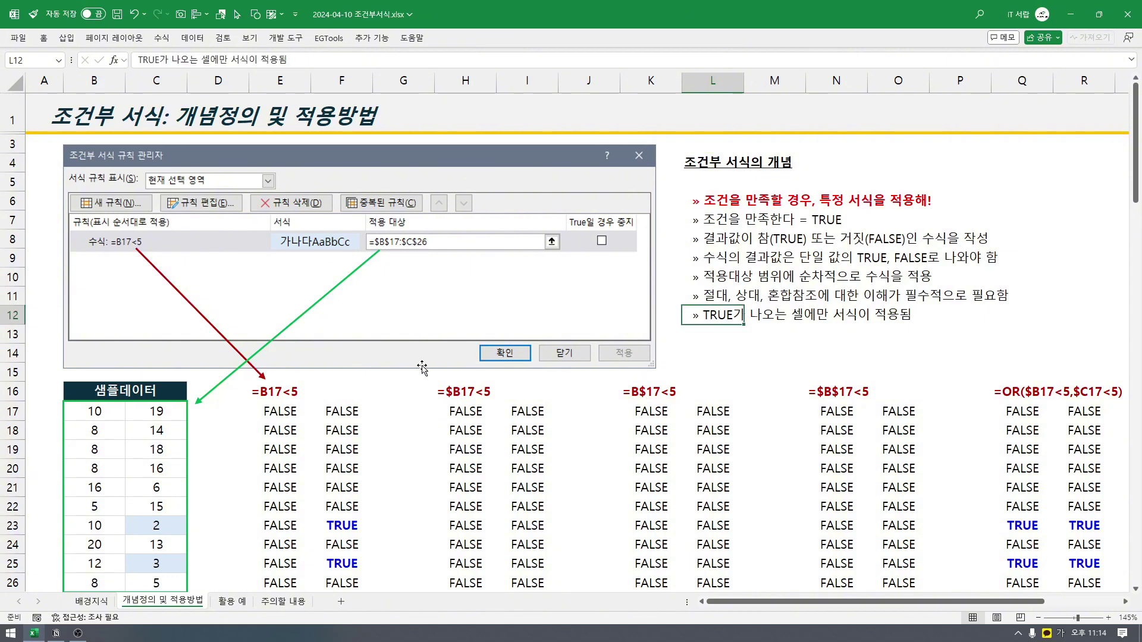
- Check the =B17<5 formula in E17 against its source cell B17 in the sample data
{"action": "scroll", "coordinate": [393, 386], "scroll_direction": "down", "scroll_amount": 1}
{"action": "left_click", "coordinate": [284, 357]}
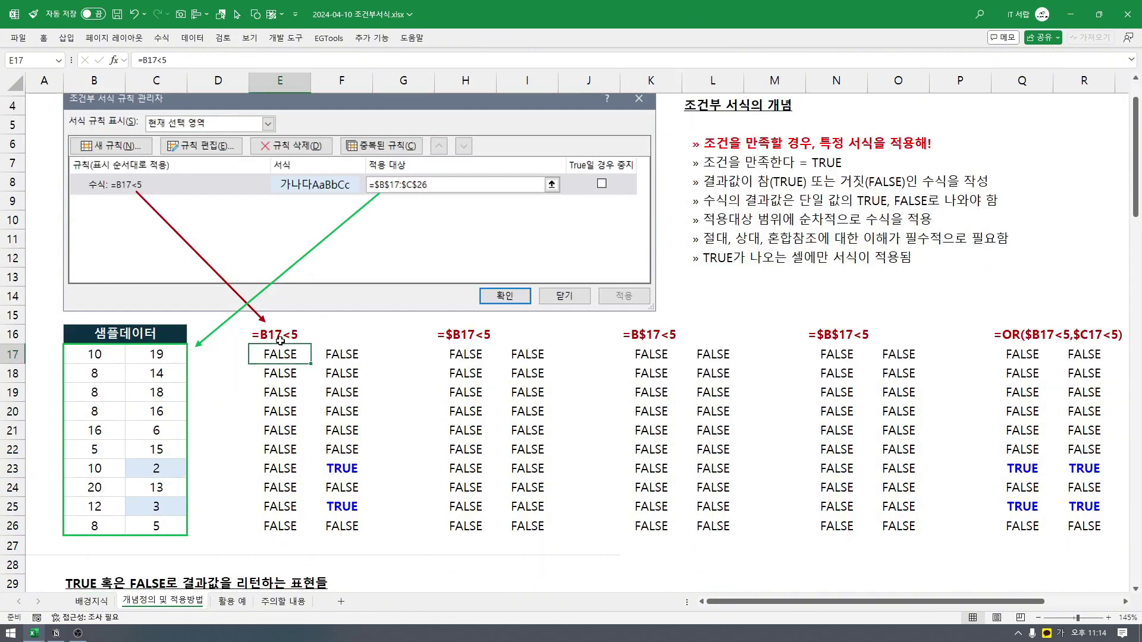
{"action": "left_click", "coordinate": [102, 357]}
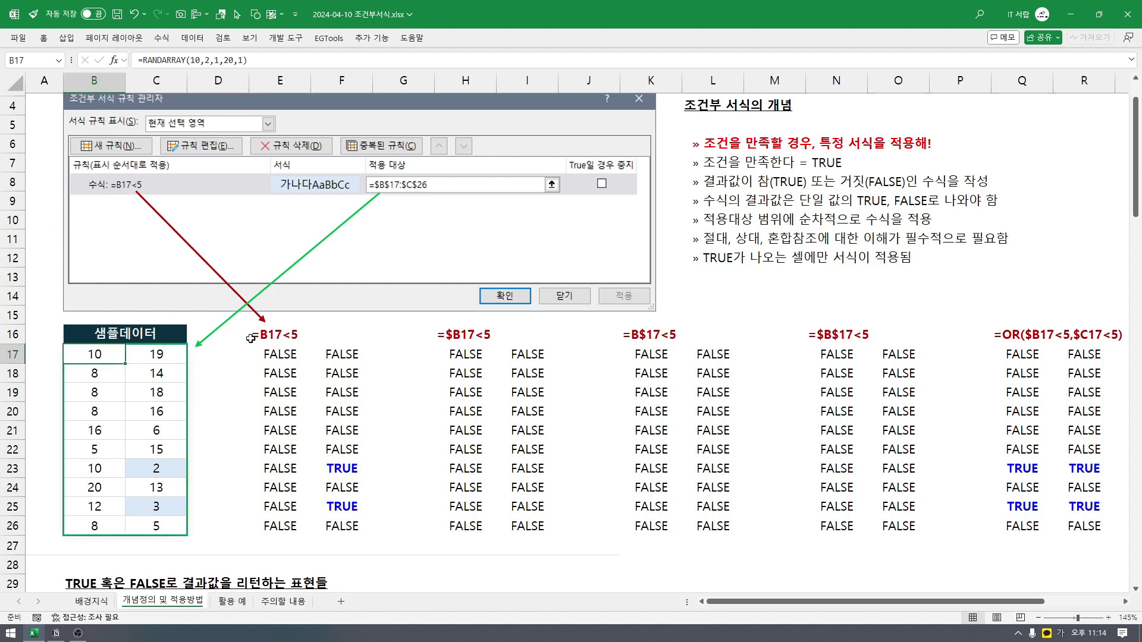
- Compare the =B17<5 results in E17:F26 with the sample data, matching C23 and C25 to F23 and F25
{"action": "left_click", "coordinate": [284, 355]}
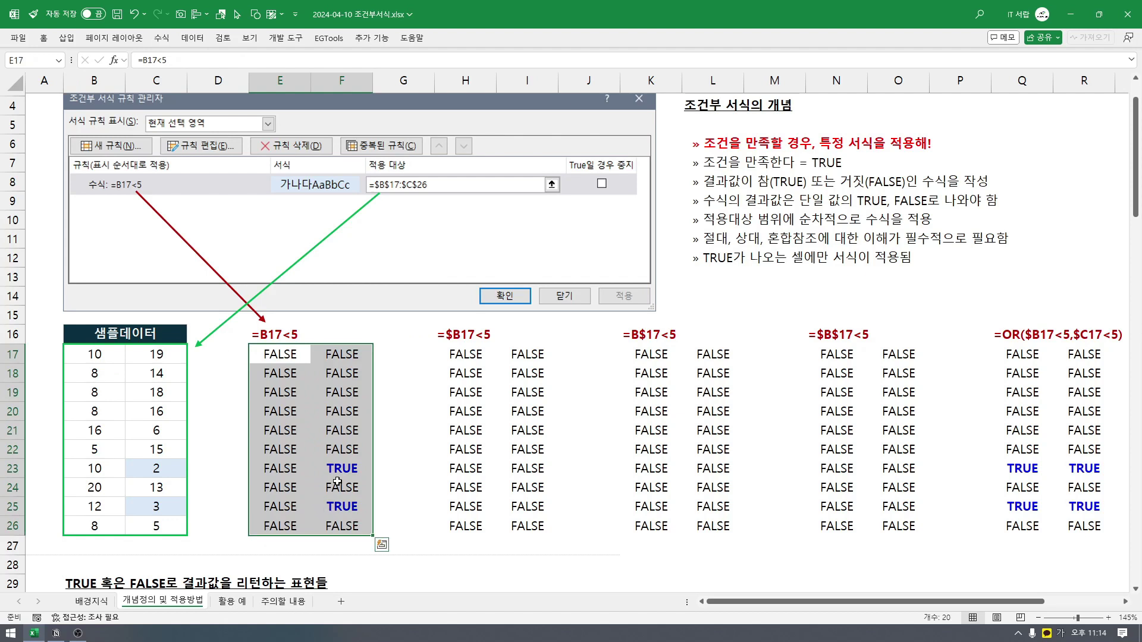
{"action": "left_click", "coordinate": [157, 467]}
{"action": "left_click", "coordinate": [162, 501]}
{"action": "left_click", "coordinate": [162, 475]}
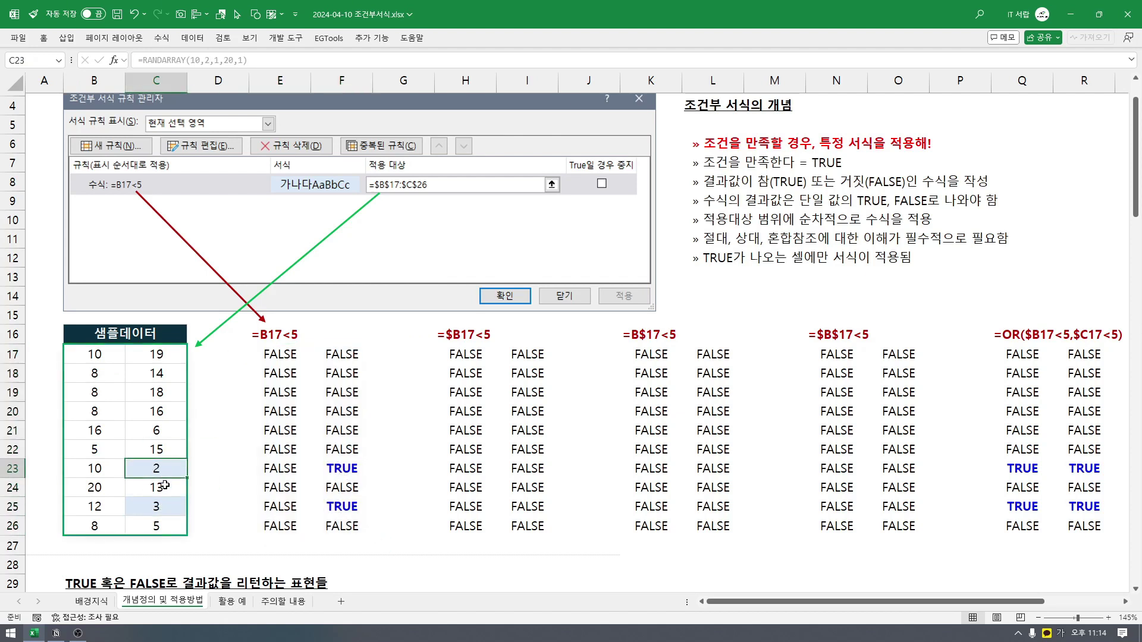
{"action": "left_click", "coordinate": [163, 506]}
{"action": "left_click", "coordinate": [159, 476]}
{"action": "left_click", "coordinate": [166, 506]}
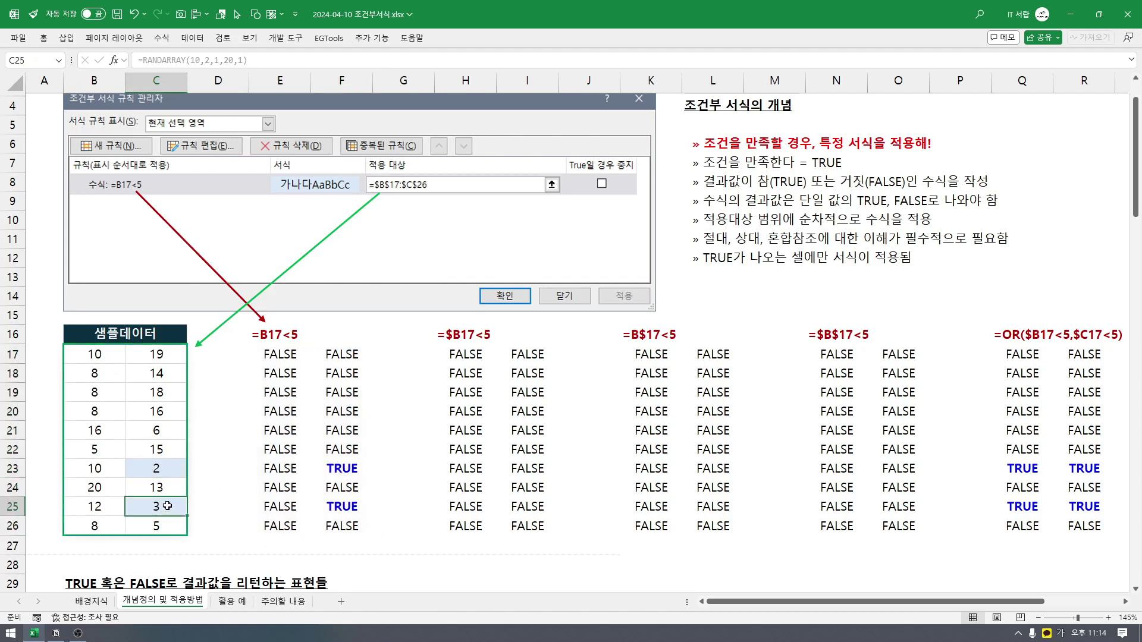
{"action": "left_click", "coordinate": [341, 470]}
{"action": "left_click", "coordinate": [349, 507]}
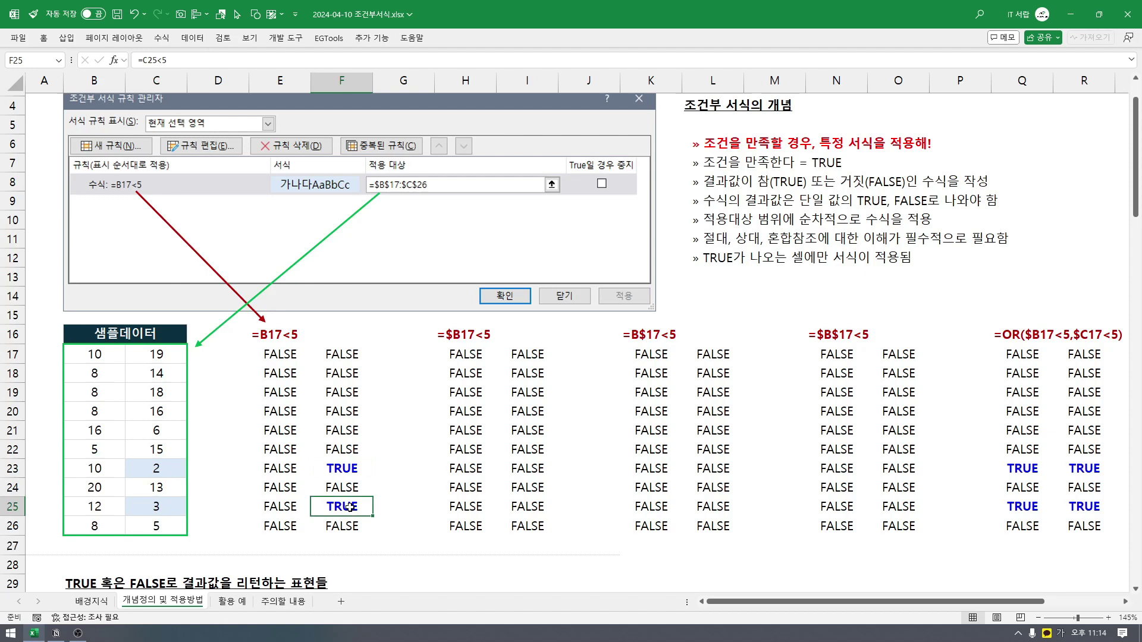
- Review the OR formula in Q23 and the =$B17<5, =B$17<5 and =$B$17<5 blocks
{"action": "left_click", "coordinate": [1024, 468]}
{"action": "scroll", "coordinate": [868, 611], "scroll_direction": "right", "scroll_amount": 2}
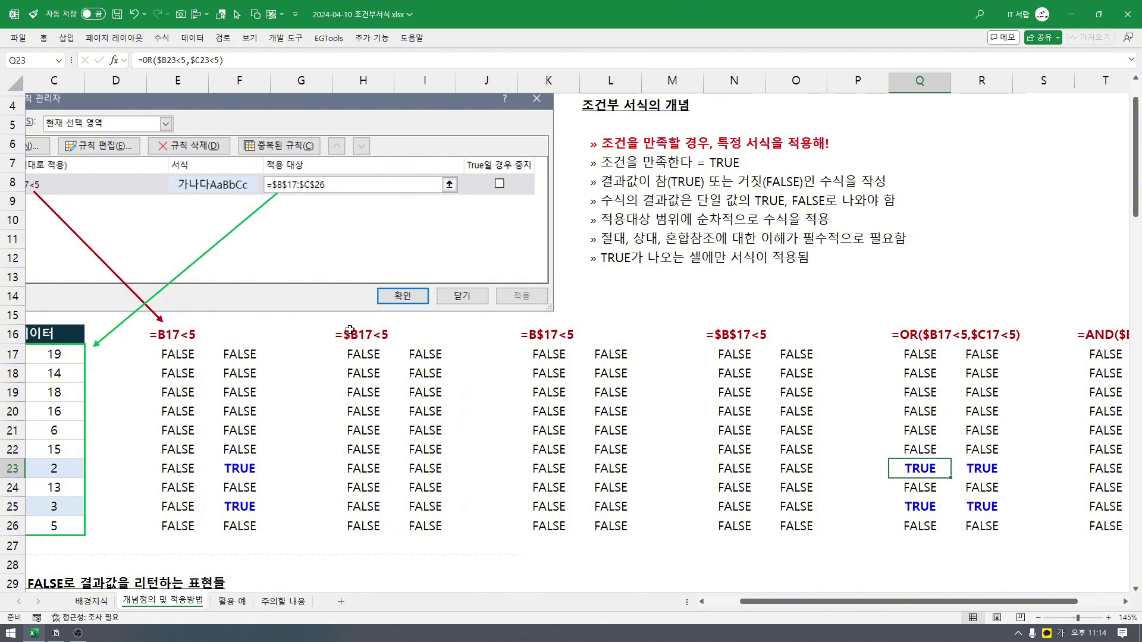
{"action": "left_click", "coordinate": [350, 332]}
{"action": "left_click", "coordinate": [516, 336]}
{"action": "left_click", "coordinate": [725, 338]}
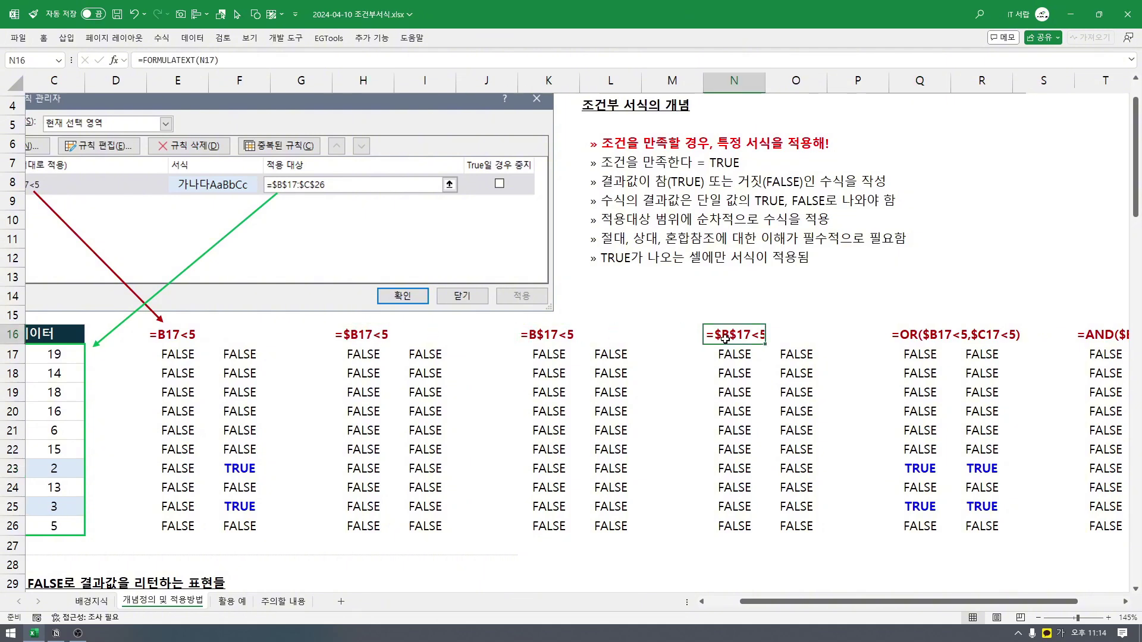
{"action": "left_click_drag", "start_coordinate": [726, 338], "coordinate": [791, 525]}
{"action": "left_click", "coordinate": [792, 524]}
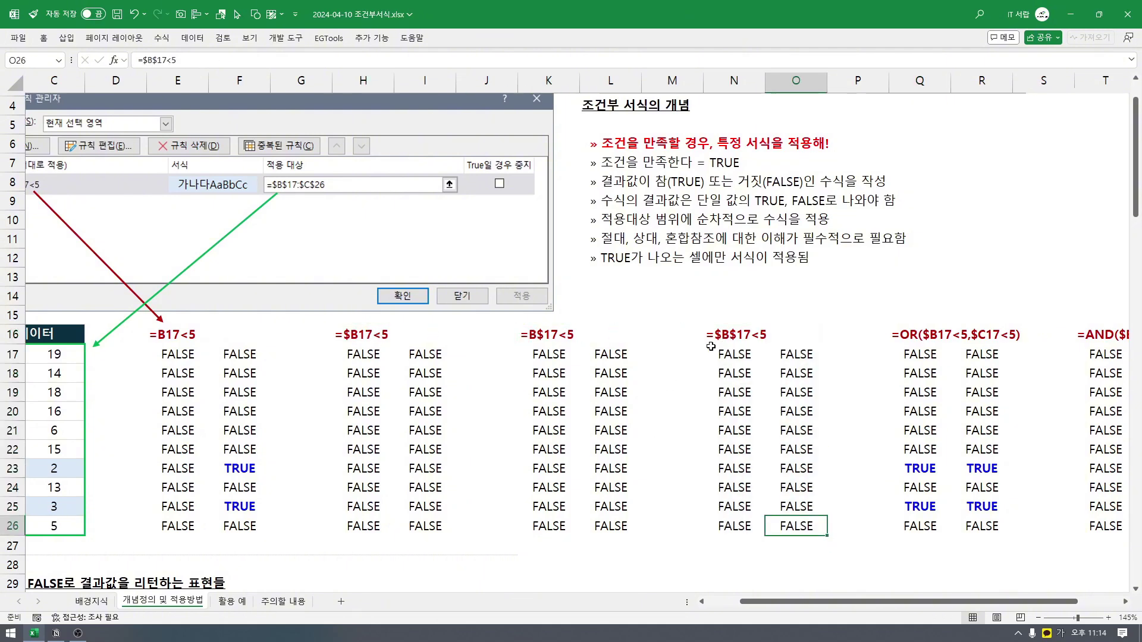
- Examine the =OR($B17<5,$C17<5) block in Q16:R26 and the =AND($B17<5,$C17<5) heading in T16
{"action": "scroll", "coordinate": [862, 602], "scroll_direction": "right", "scroll_amount": 2}
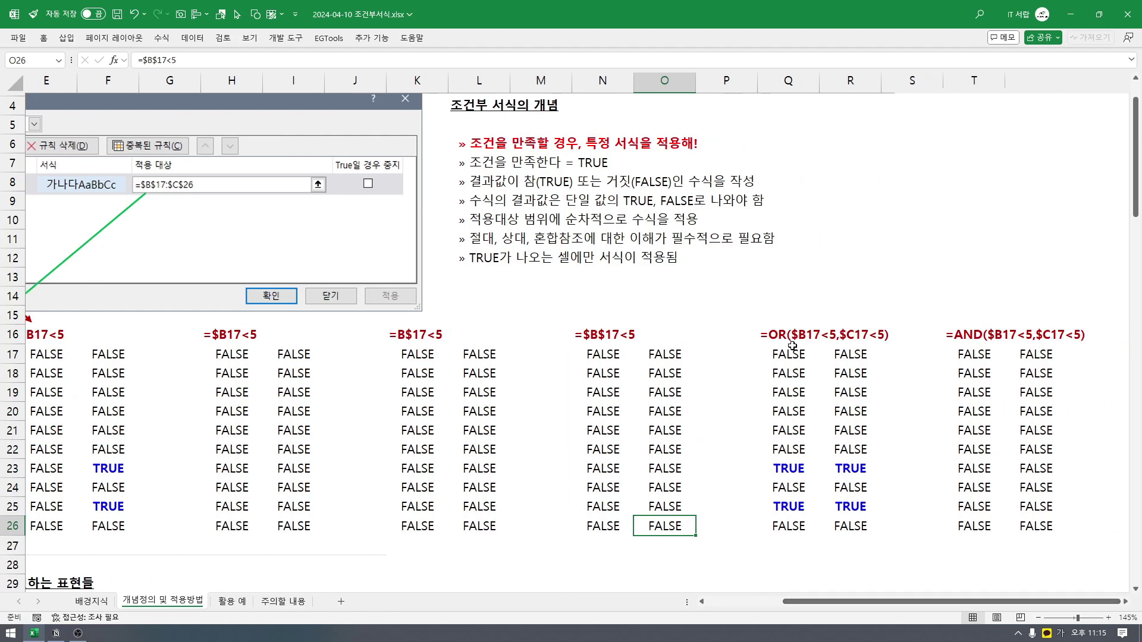
{"action": "mouse_move", "coordinate": [793, 344]}
{"action": "left_mouse_down"}
{"action": "mouse_move", "coordinate": [827, 345]}
{"action": "mouse_move", "coordinate": [857, 526]}
{"action": "left_mouse_up"}
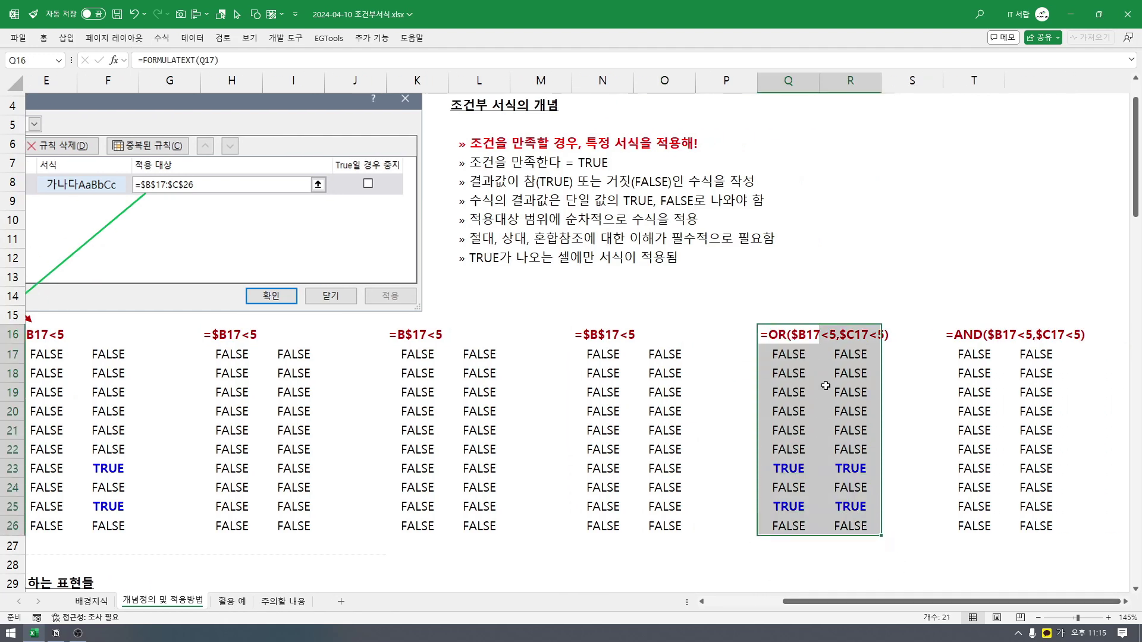
{"action": "left_click", "coordinate": [779, 337]}
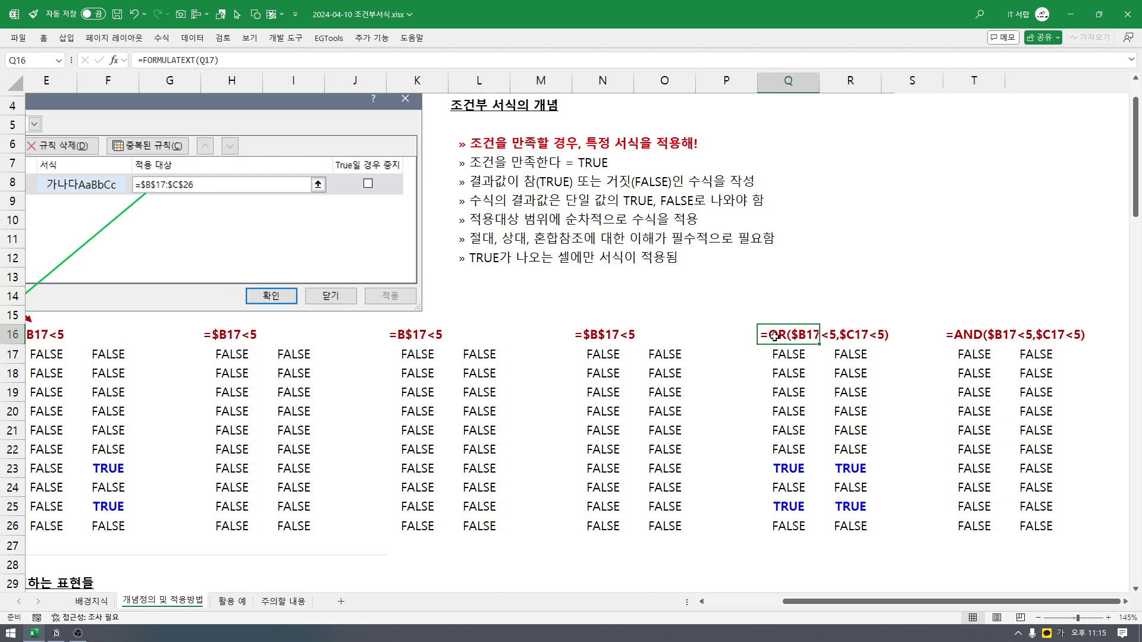
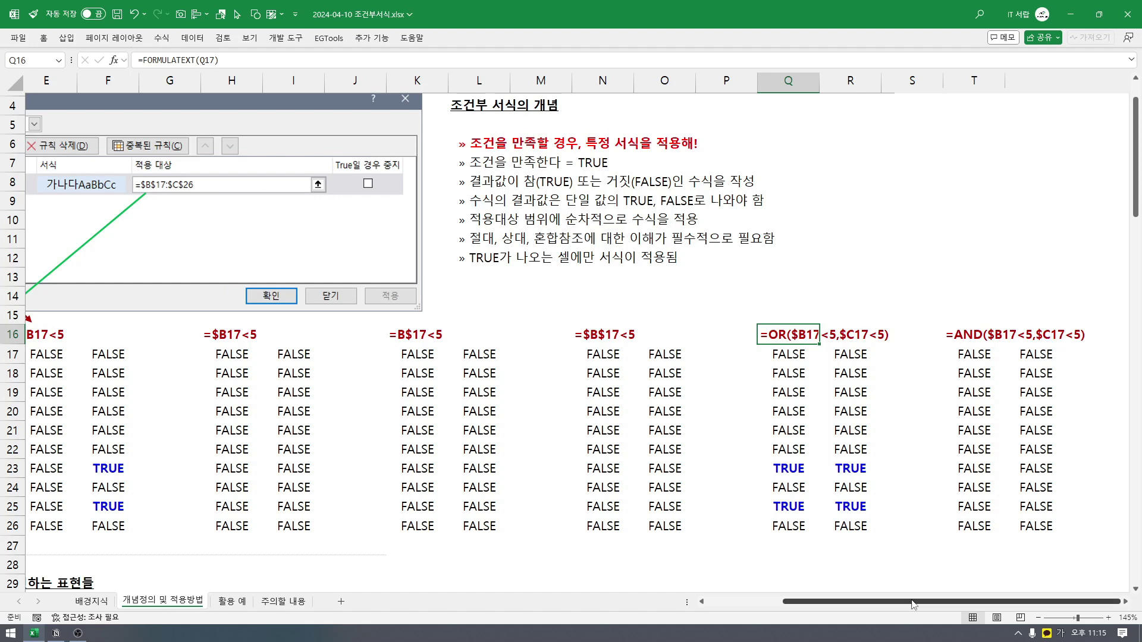
{"action": "left_click", "coordinate": [953, 341]}
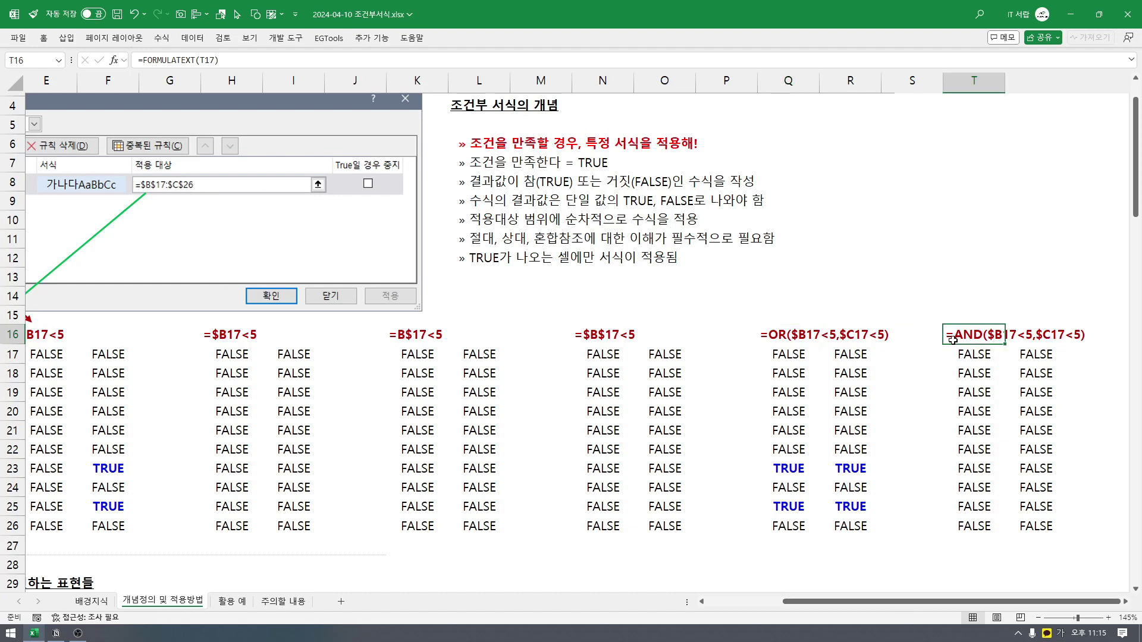
{"action": "left_click_drag", "start_coordinate": [953, 341], "coordinate": [1010, 337]}
{"action": "scroll", "coordinate": [864, 604], "scroll_direction": "left", "scroll_amount": 2}
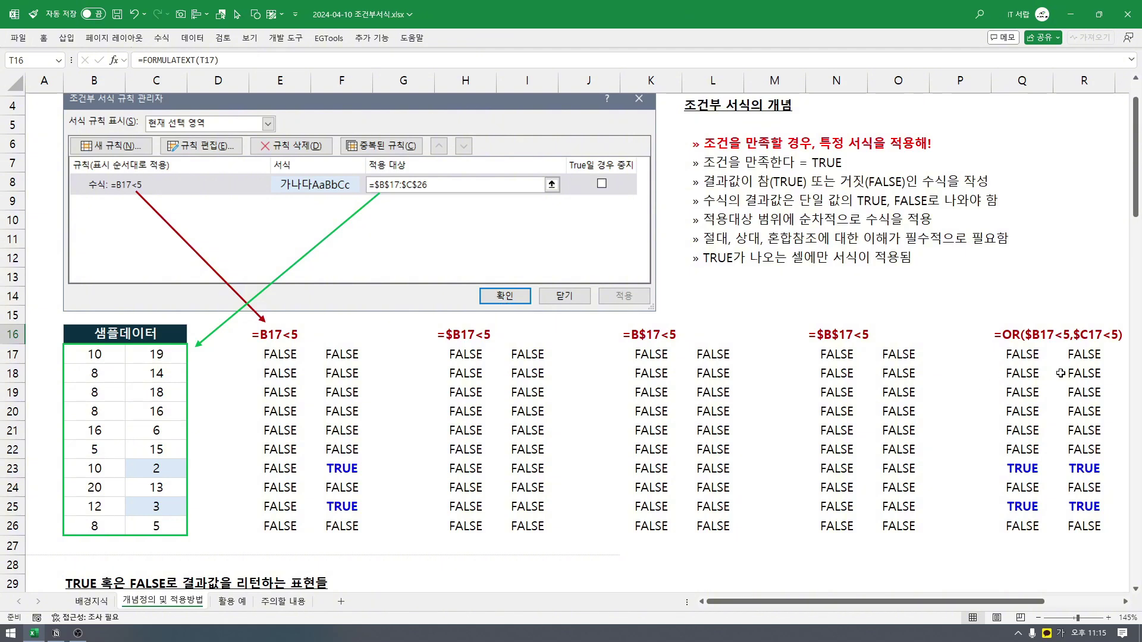
- Recalculate the worksheet to regenerate the random sample data in B17:C26
{"action": "left_click", "coordinate": [1046, 352]}
{"action": "key", "text": "F9"}
{"action": "key", "text": "F9"}
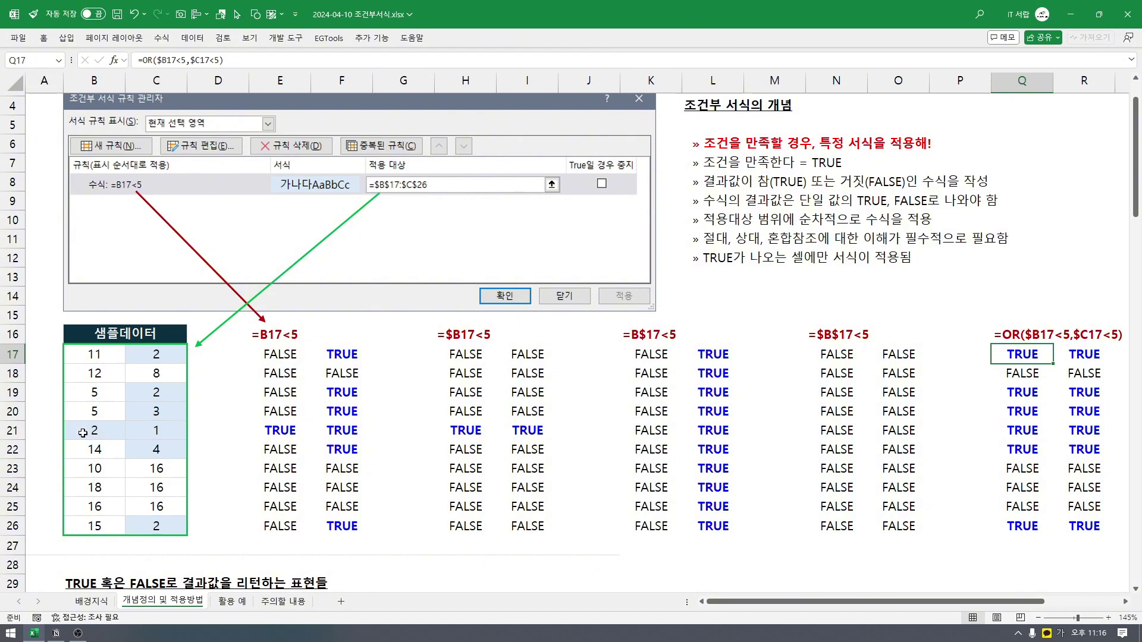
- Check the =$B17<5 results in H21:I21, and compare the =B$17<5 columns K and L with B17 and C17
{"action": "left_click_drag", "start_coordinate": [458, 432], "coordinate": [530, 428]}
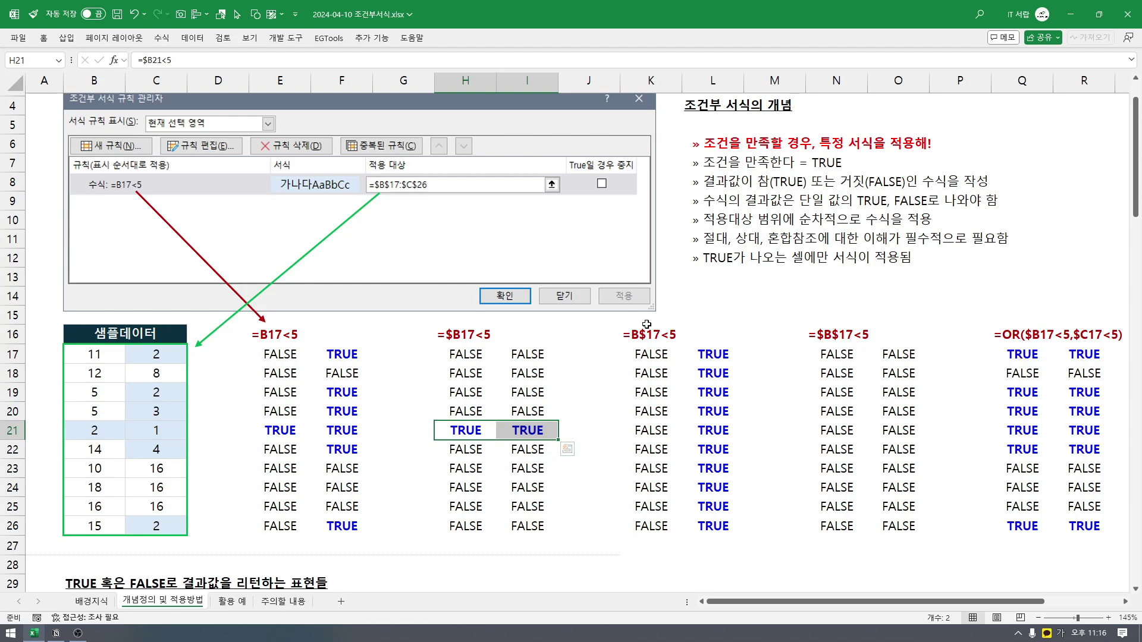
{"action": "left_click_drag", "start_coordinate": [93, 355], "coordinate": [162, 355]}
{"action": "left_click", "coordinate": [157, 354]}
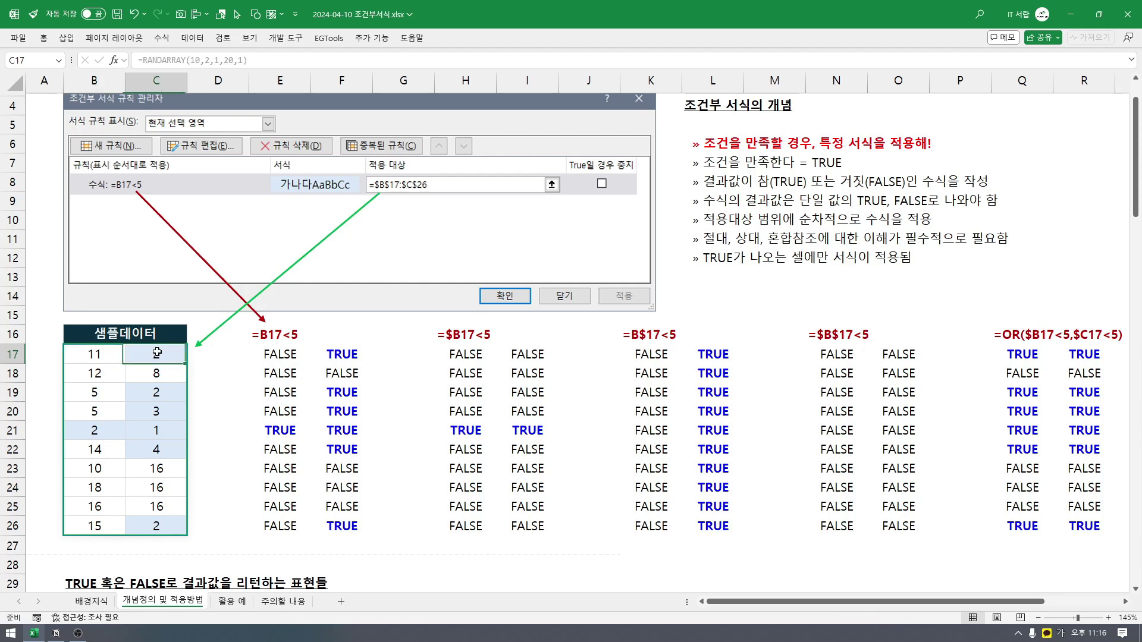
{"action": "left_click", "coordinate": [106, 357]}
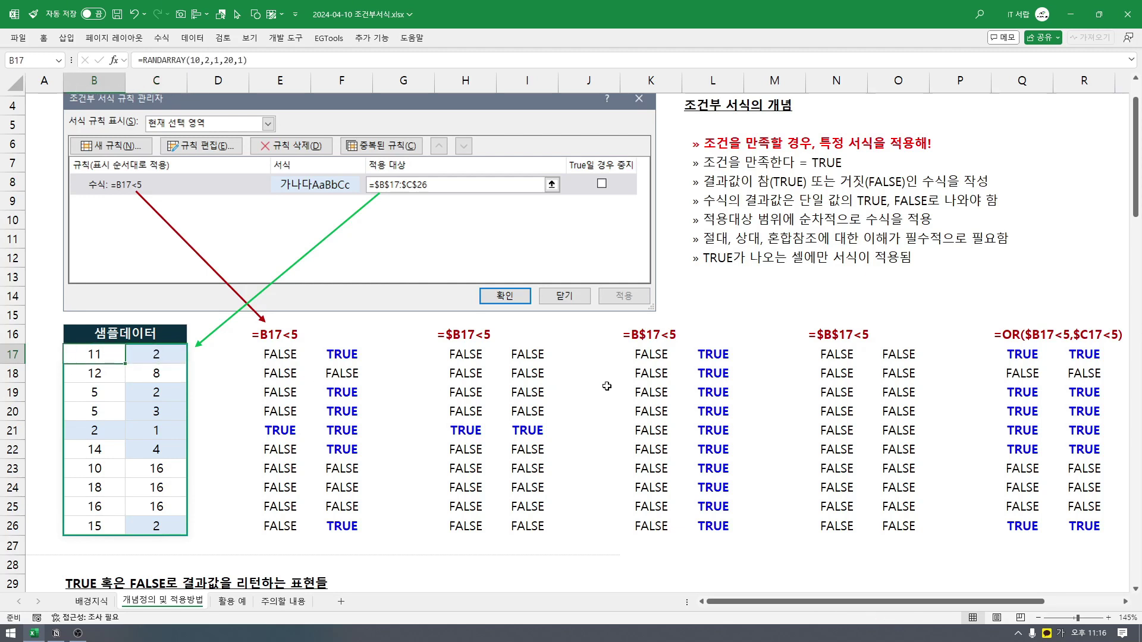
{"action": "left_click_drag", "start_coordinate": [639, 354], "coordinate": [652, 526]}
{"action": "left_click", "coordinate": [157, 354]}
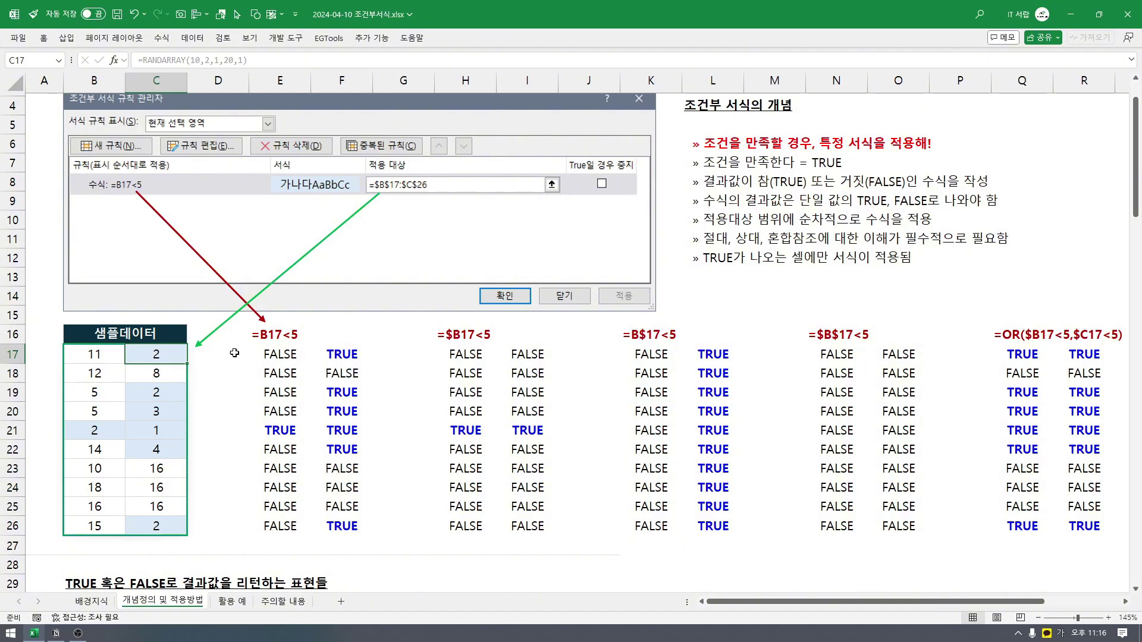
{"action": "left_click_drag", "start_coordinate": [729, 359], "coordinate": [713, 526]}
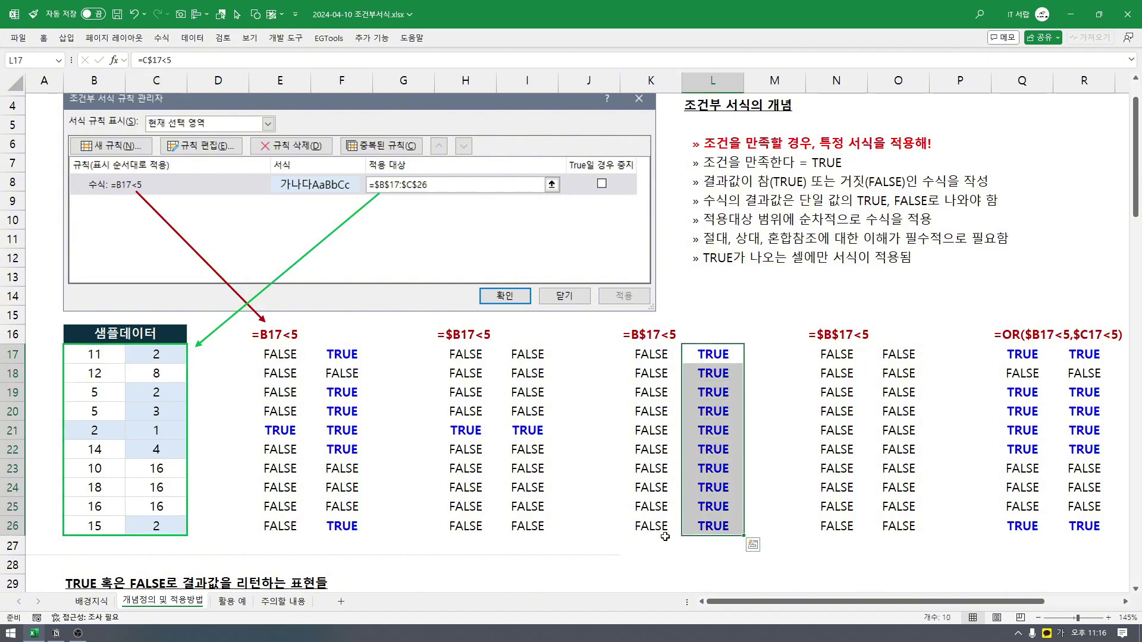
- Compare the =OR($B17<5,$C17<5) results with the sample data in rows 17, 19 to 22 and 26
{"action": "left_click_drag", "start_coordinate": [800, 602], "coordinate": [848, 602]}
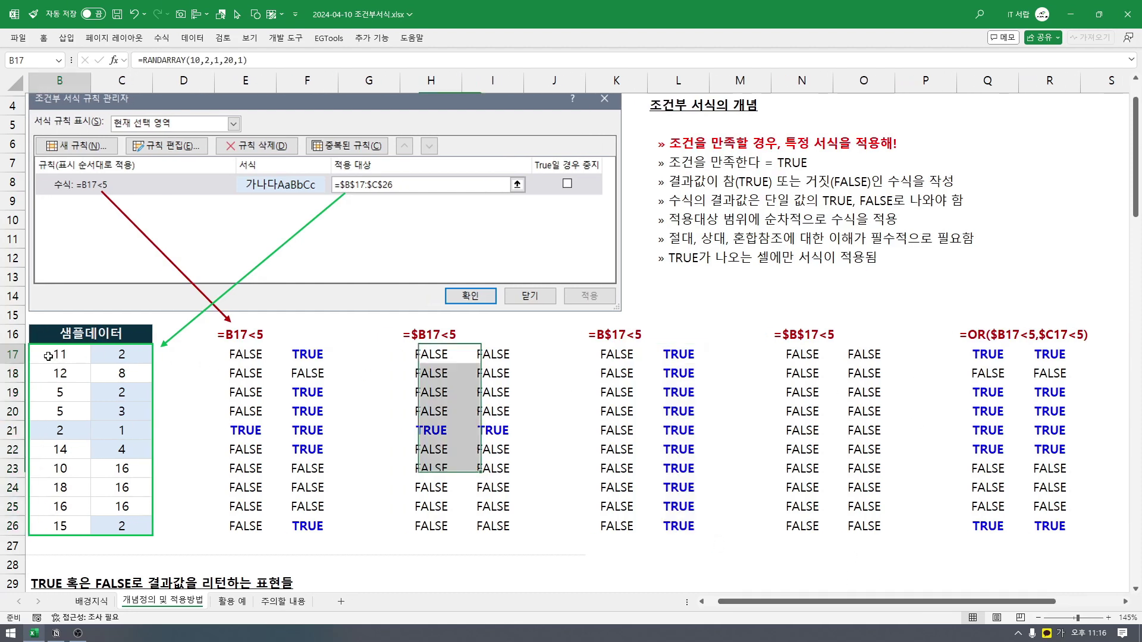
{"action": "left_click", "coordinate": [113, 350]}
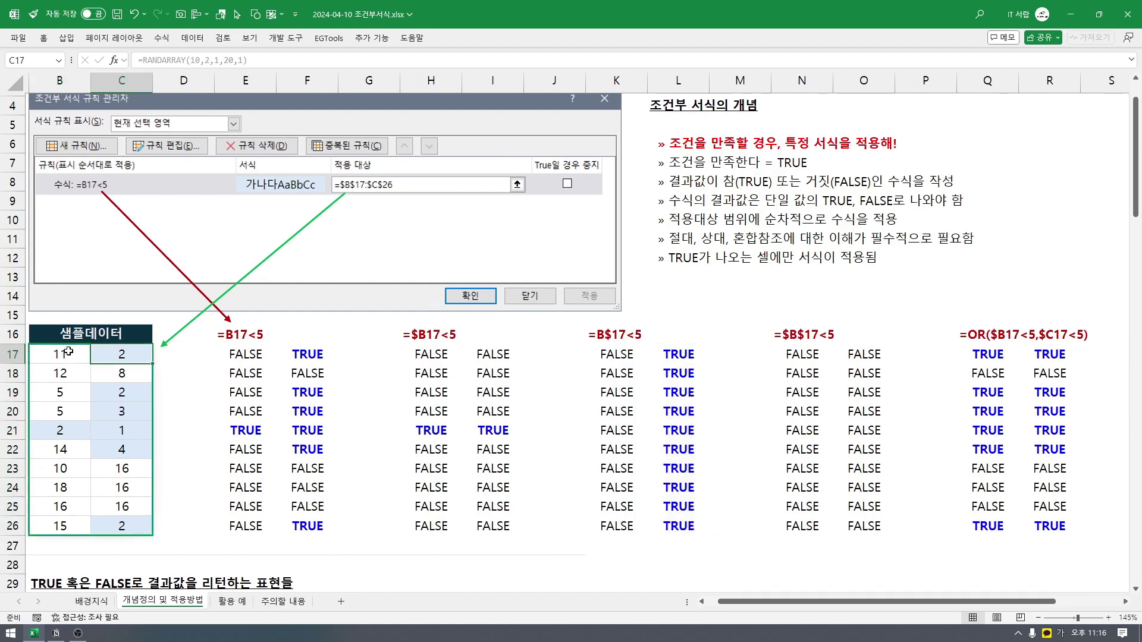
{"action": "left_click_drag", "start_coordinate": [54, 355], "coordinate": [100, 354]}
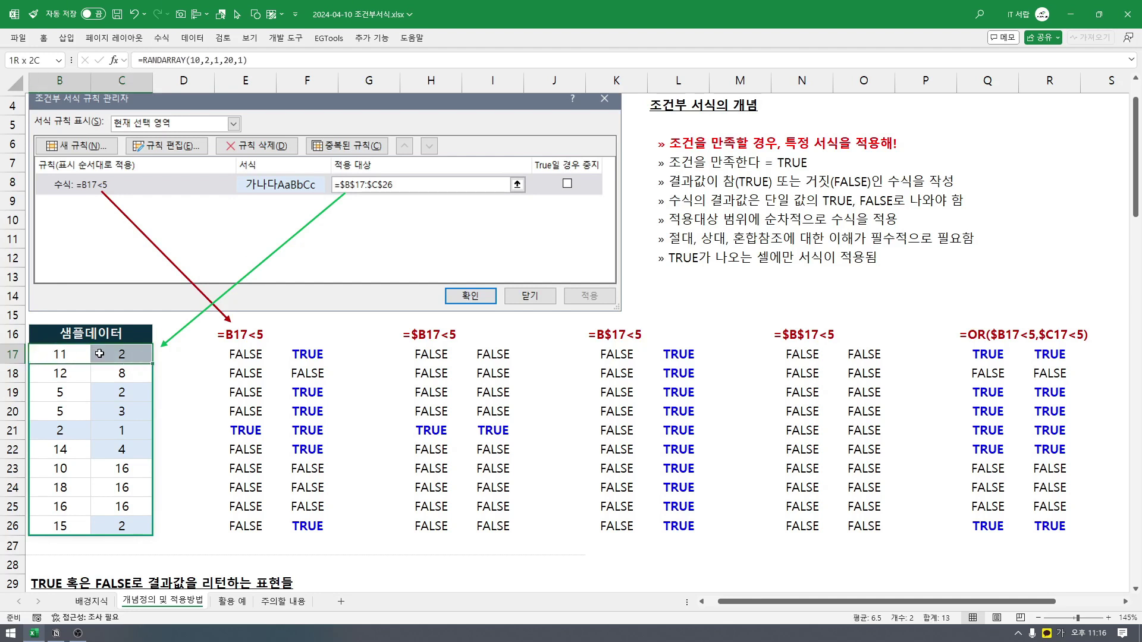
{"action": "left_click_drag", "start_coordinate": [1003, 352], "coordinate": [1050, 354]}
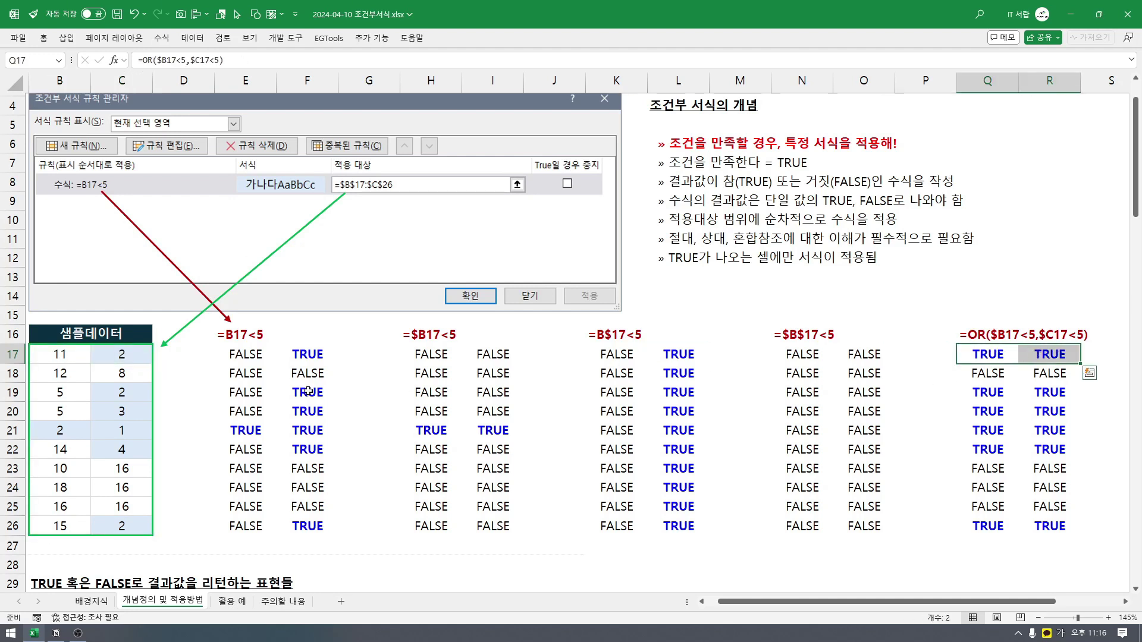
{"action": "left_click_drag", "start_coordinate": [74, 394], "coordinate": [119, 449]}
{"action": "left_click_drag", "start_coordinate": [65, 526], "coordinate": [119, 526]}
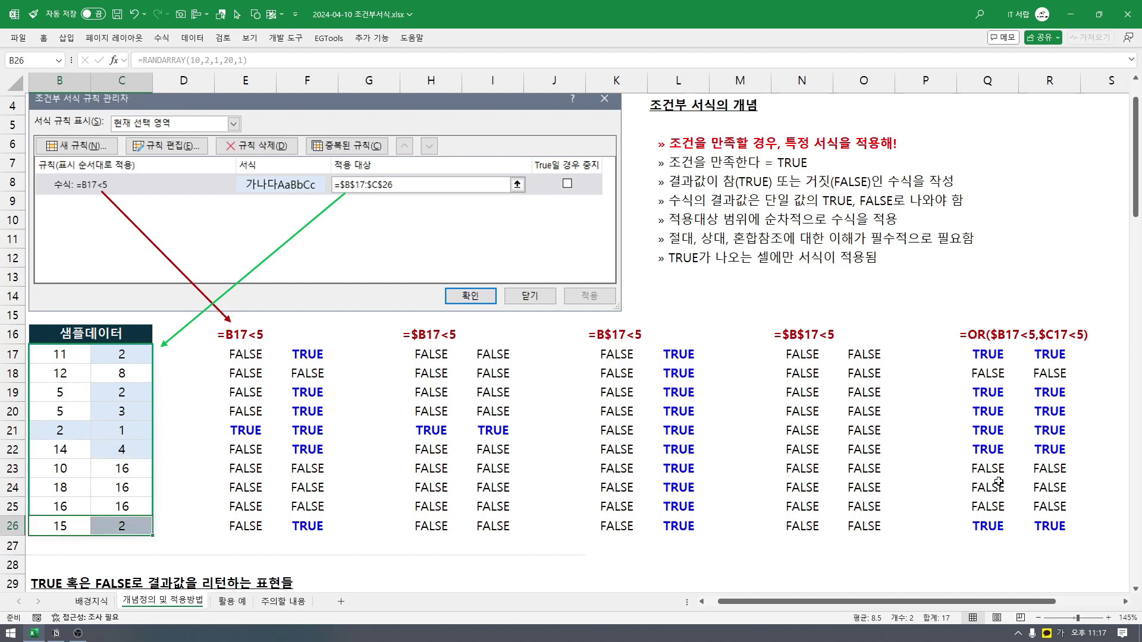
- Look at the AND results block, and check sample data rows 17, 18 and 21 against its condition
{"action": "left_click_drag", "start_coordinate": [1053, 604], "coordinate": [1117, 604]}
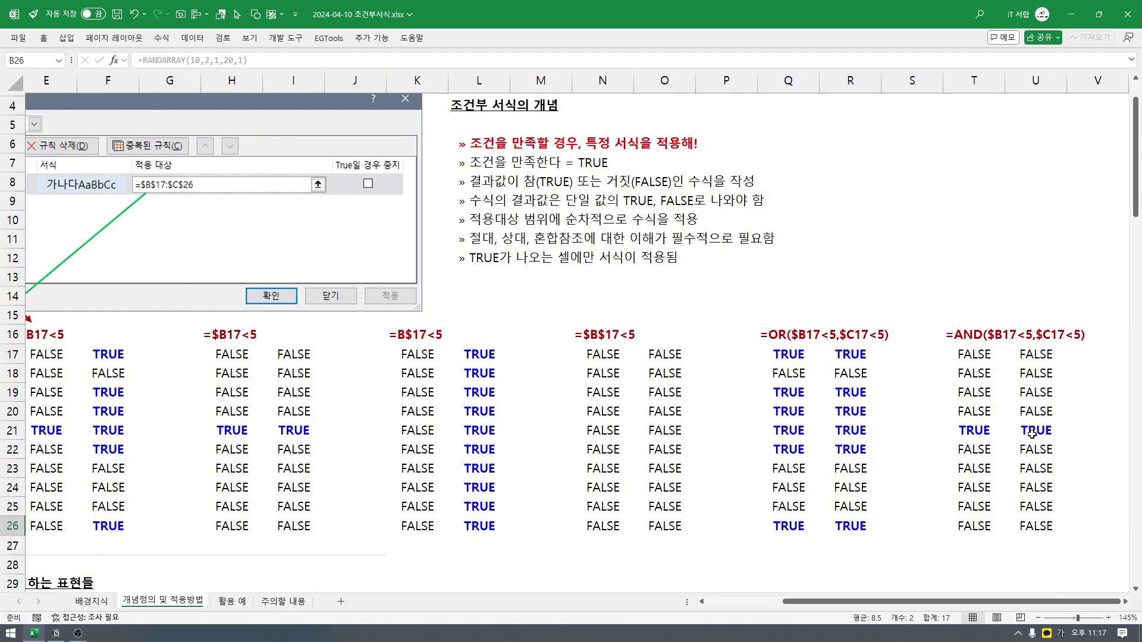
{"action": "left_click_drag", "start_coordinate": [1001, 601], "coordinate": [925, 602]}
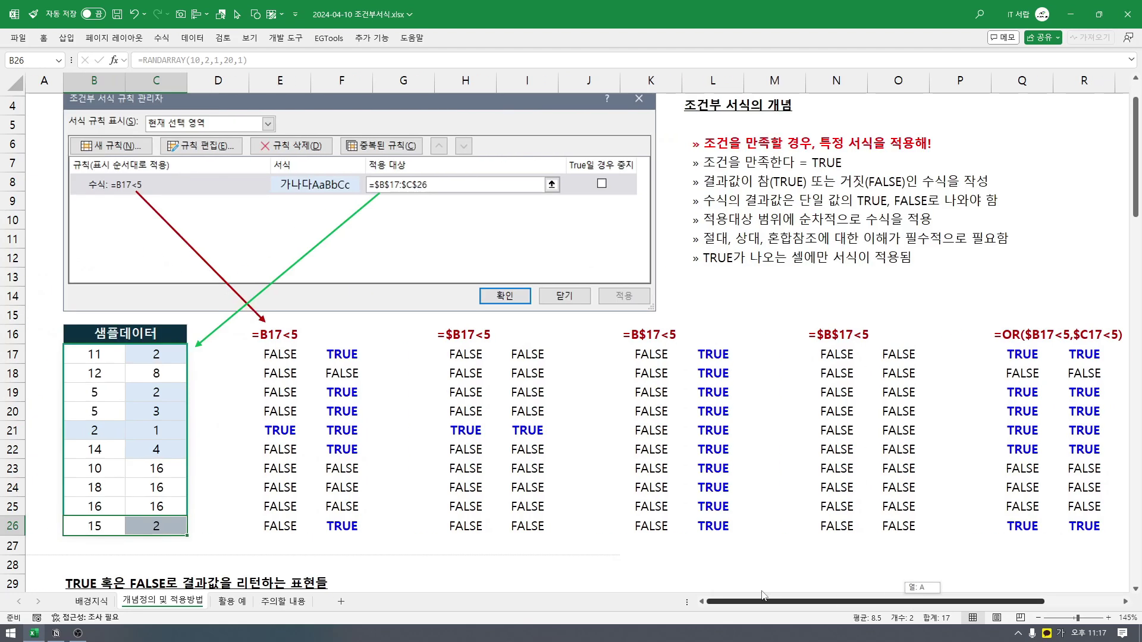
{"action": "left_click_drag", "start_coordinate": [110, 351], "coordinate": [196, 373]}
{"action": "left_click", "coordinate": [95, 373]}
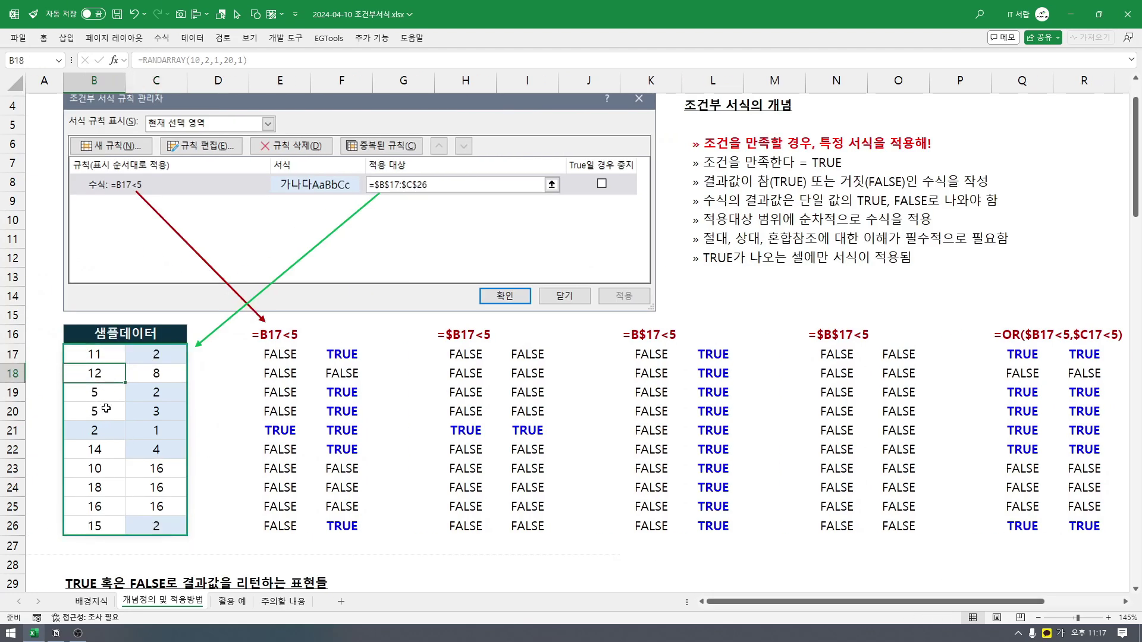
{"action": "left_click", "coordinate": [122, 429]}
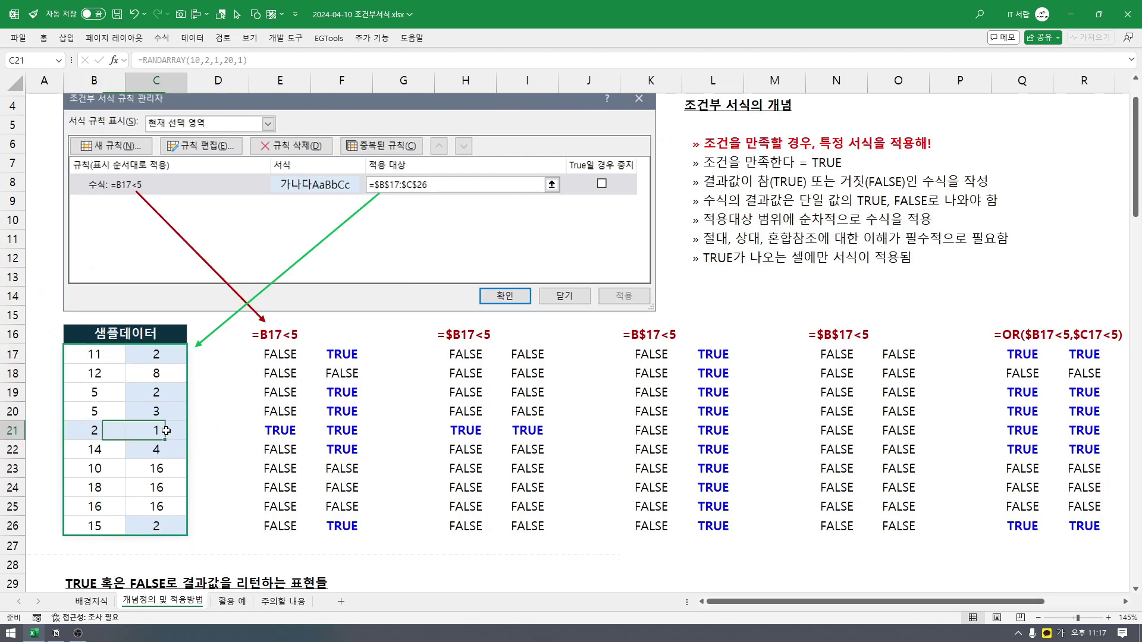
{"action": "left_click", "coordinate": [154, 430]}
{"action": "left_click", "coordinate": [117, 431]}
{"action": "left_click", "coordinate": [160, 433]}
- Examine the =AND($B21<5,$C21<5) results in T21:U21
{"action": "left_click_drag", "start_coordinate": [773, 601], "coordinate": [850, 601]}
{"action": "left_click", "coordinate": [979, 431]}
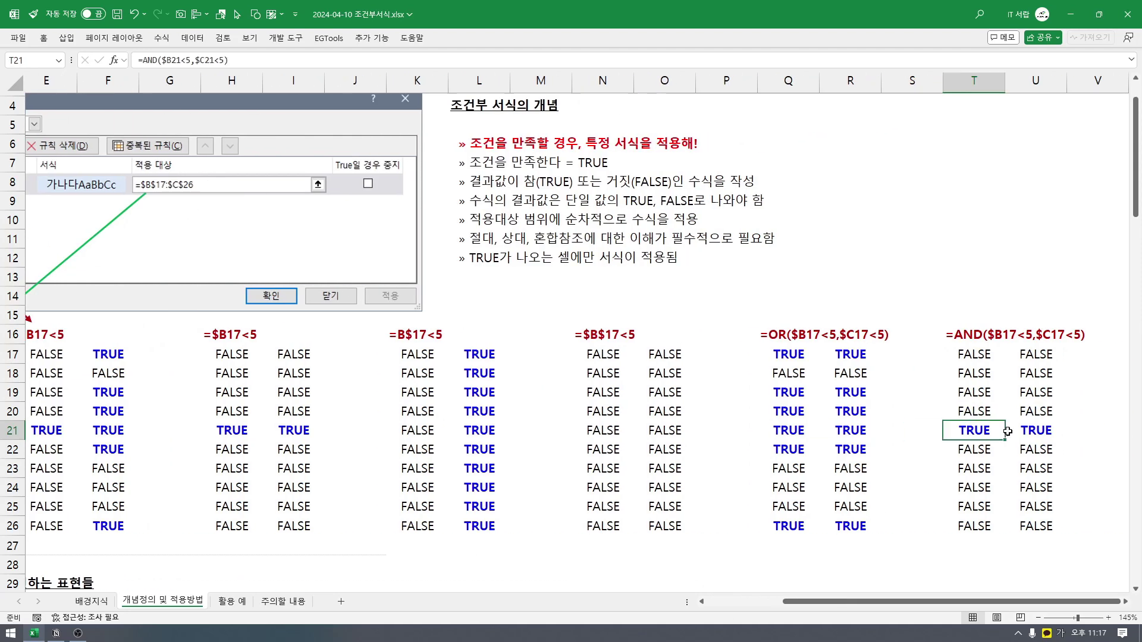
{"action": "key", "text": "Right"}
{"action": "left_click_drag", "start_coordinate": [993, 433], "coordinate": [1035, 430]}
{"action": "left_click_drag", "start_coordinate": [917, 602], "coordinate": [840, 602]}
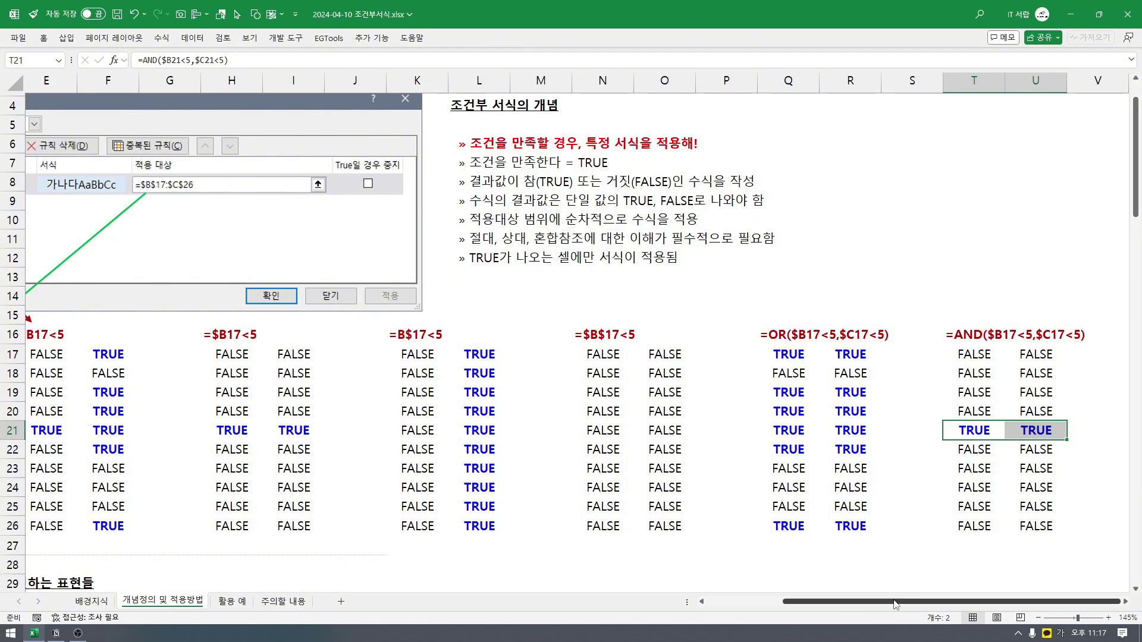
- Go to the section on expressions that return TRUE or FALSE and view the list of IS~ functions from B31
{"action": "scroll", "coordinate": [381, 473], "scroll_direction": "down", "scroll_amount": 4}
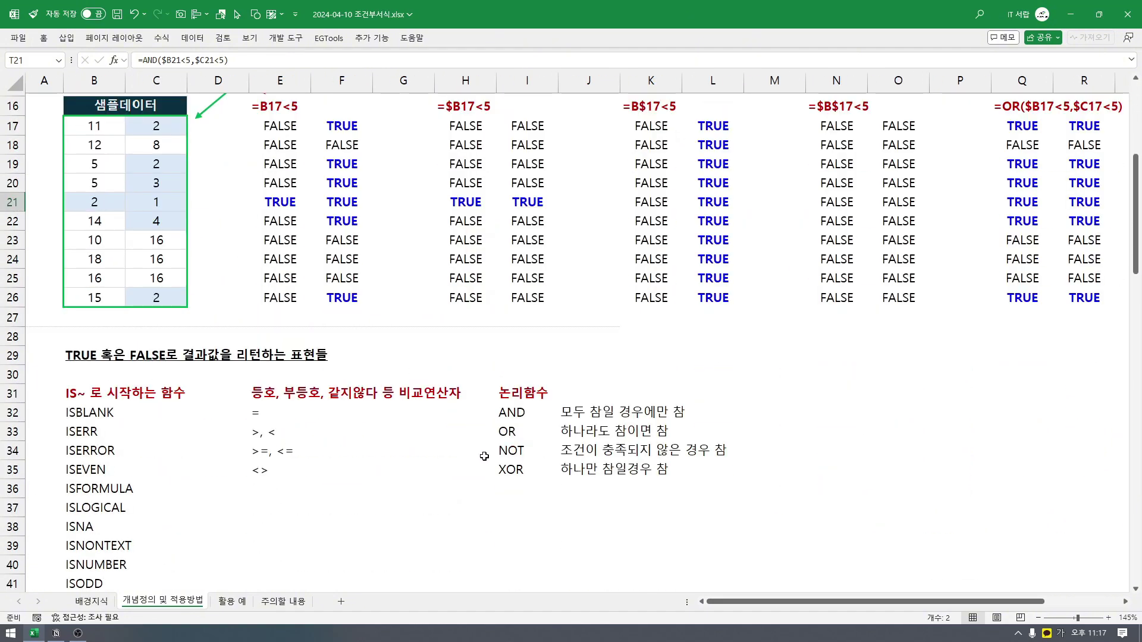
{"action": "scroll", "coordinate": [189, 331], "scroll_direction": "up", "scroll_amount": 3}
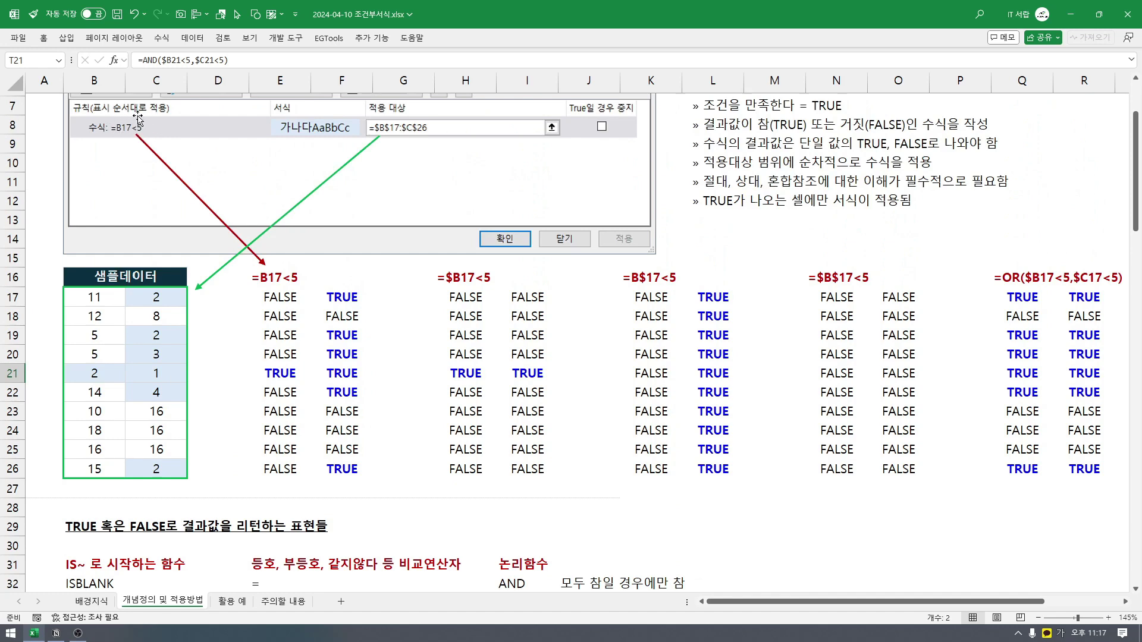
{"action": "scroll", "coordinate": [304, 329], "scroll_direction": "down", "scroll_amount": 1}
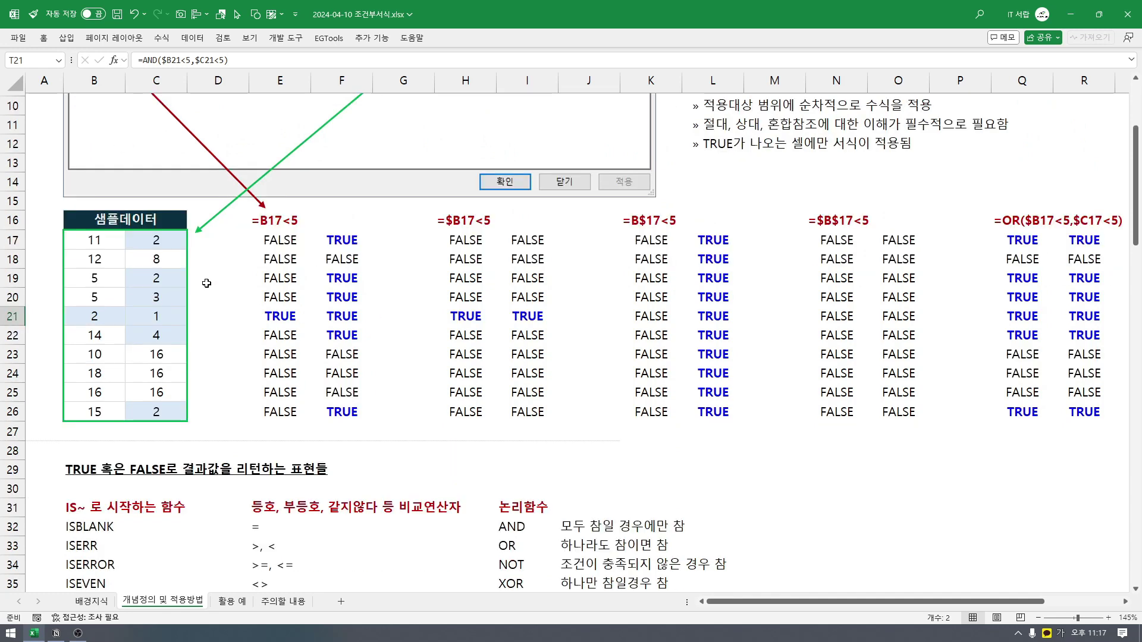
{"action": "scroll", "coordinate": [320, 289], "scroll_direction": "down", "scroll_amount": 2}
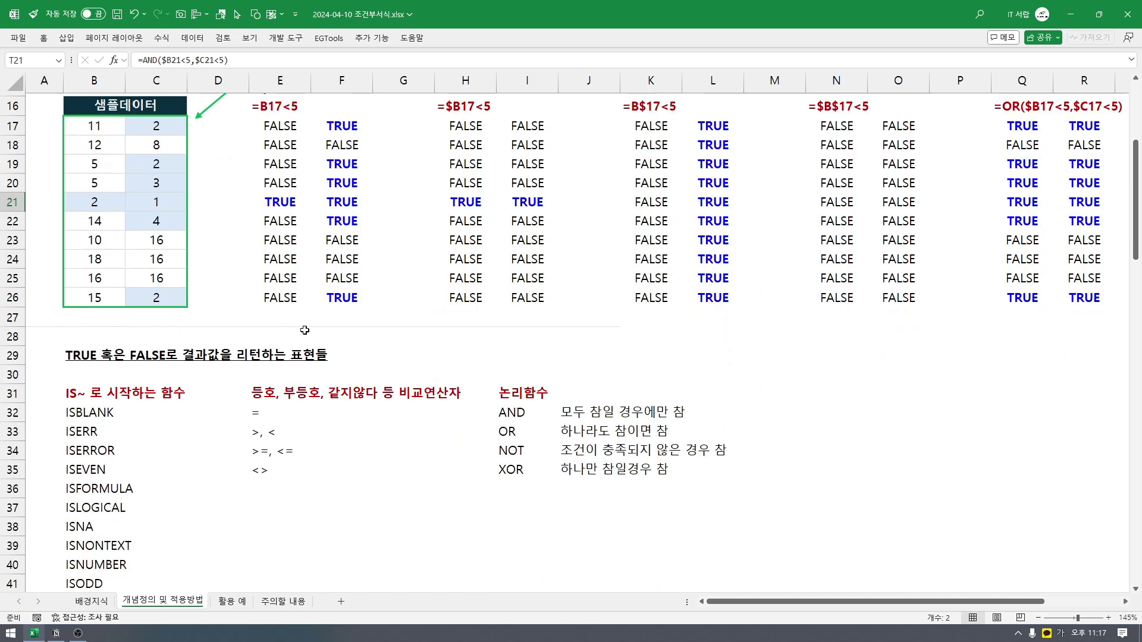
{"action": "left_click", "coordinate": [104, 400]}
{"action": "scroll", "coordinate": [105, 400], "scroll_direction": "down", "scroll_amount": 2}
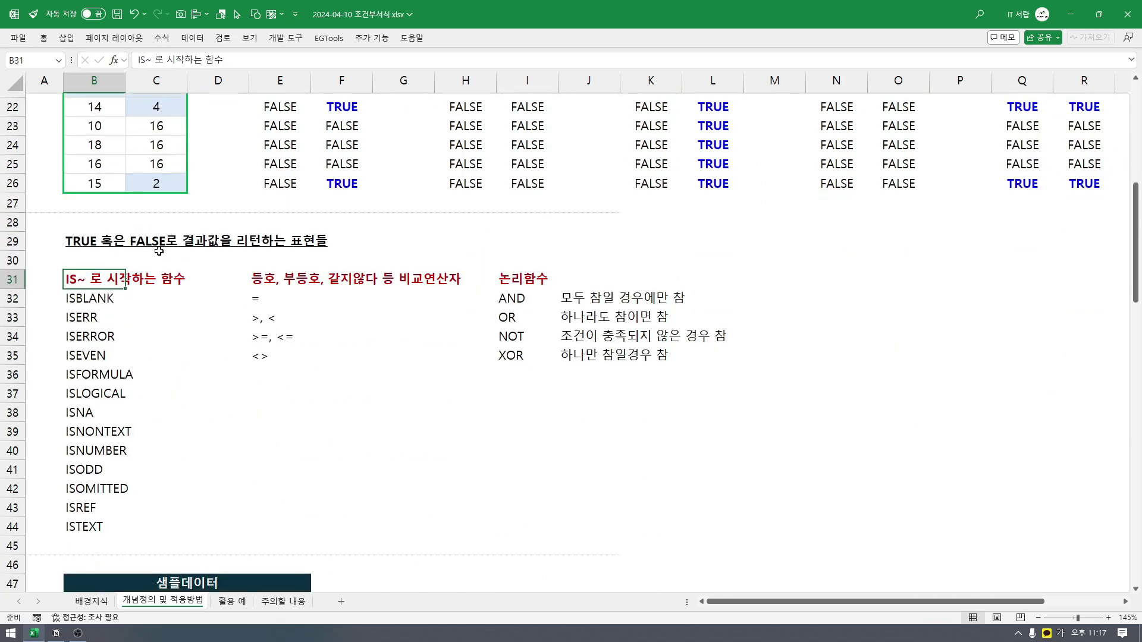
- Examine the list of IS~ functions in B32:B44, from ISBLANK to ISTEXT
{"action": "left_click_drag", "start_coordinate": [96, 296], "coordinate": [113, 528]}
{"action": "left_click", "coordinate": [117, 301]}
{"action": "left_click", "coordinate": [116, 317]}
{"action": "left_click", "coordinate": [112, 338]}
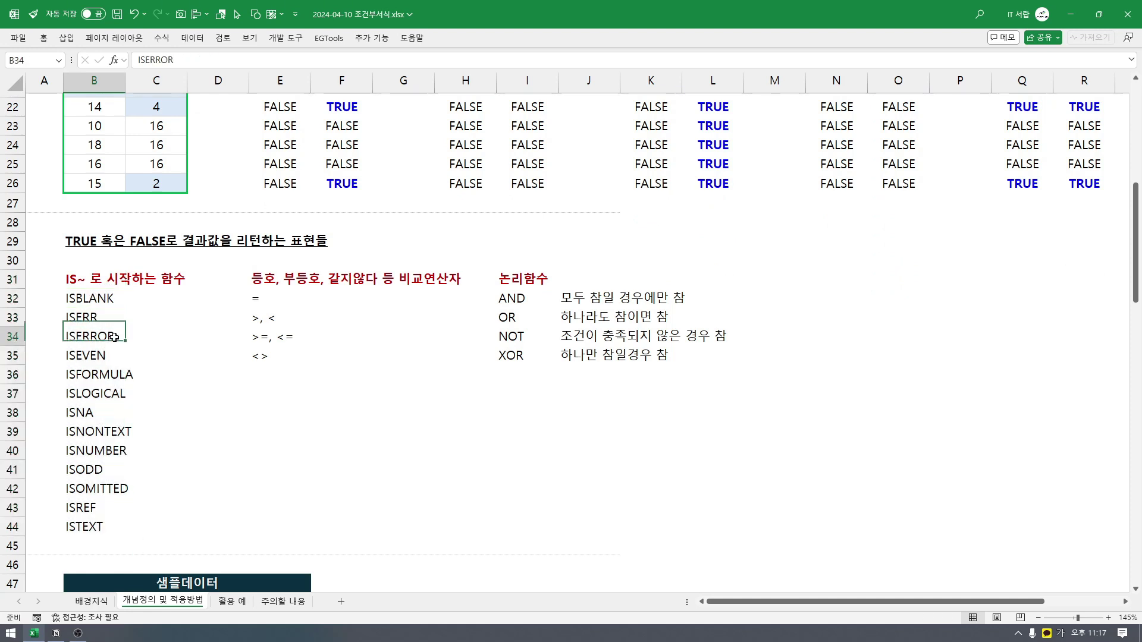
{"action": "left_click", "coordinate": [110, 356]}
{"action": "left_click", "coordinate": [113, 375]}
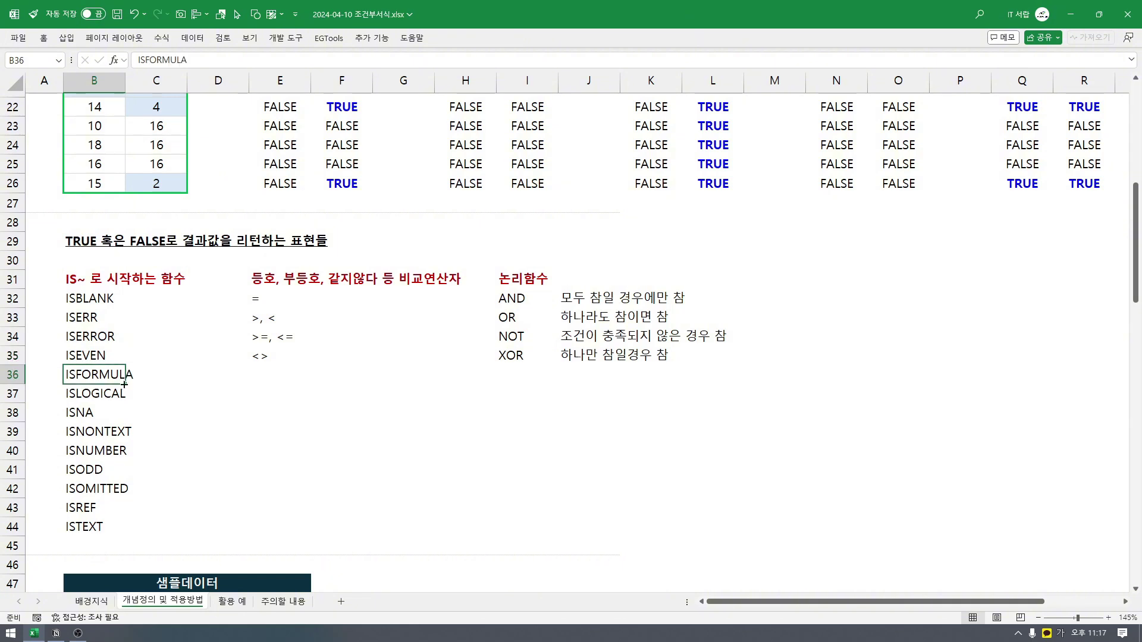
{"action": "left_click", "coordinate": [114, 395]}
{"action": "left_click", "coordinate": [109, 411]}
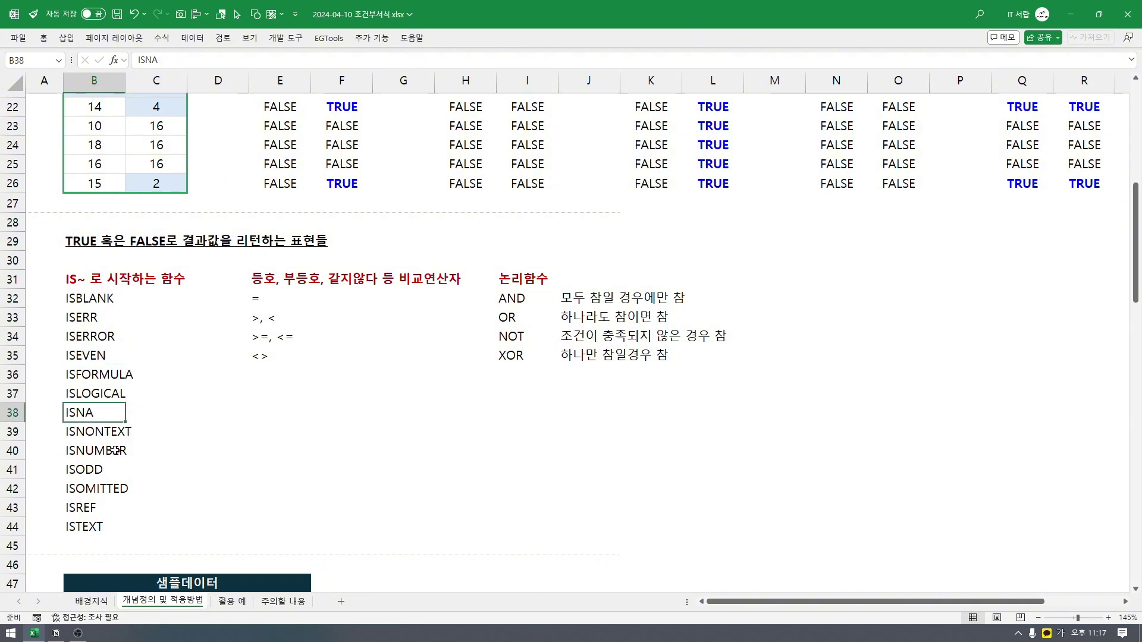
{"action": "left_click", "coordinate": [101, 488]}
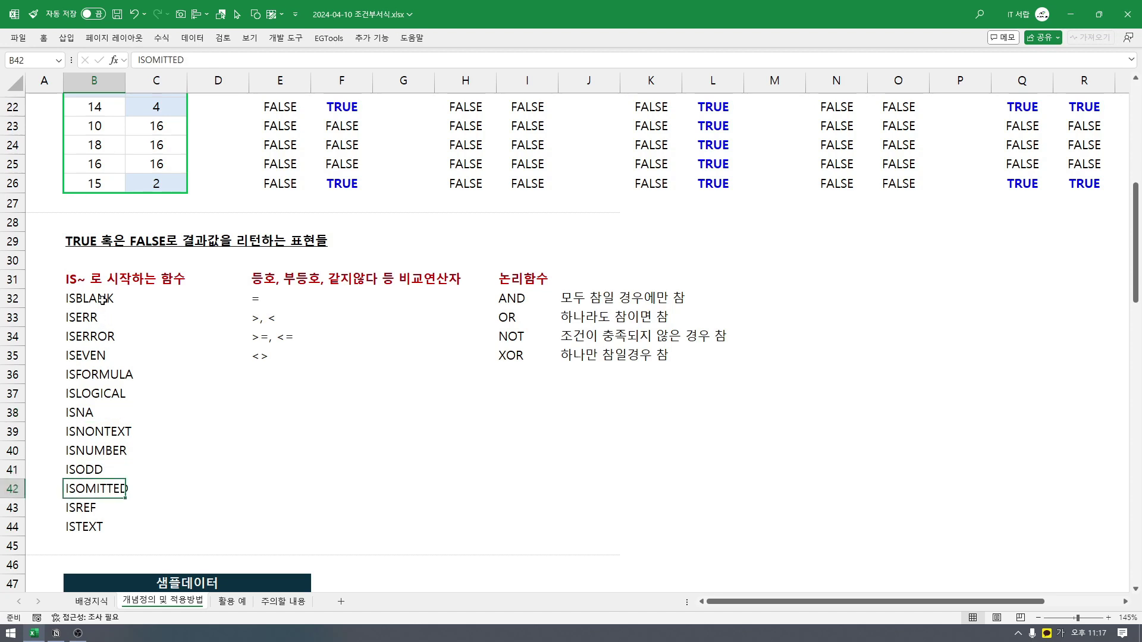
{"action": "left_click_drag", "start_coordinate": [103, 301], "coordinate": [99, 508]}
- Recalculate the sheet several times to regenerate the random sample data in B48:E57
{"action": "scroll", "coordinate": [324, 447], "scroll_direction": "down", "scroll_amount": 2}
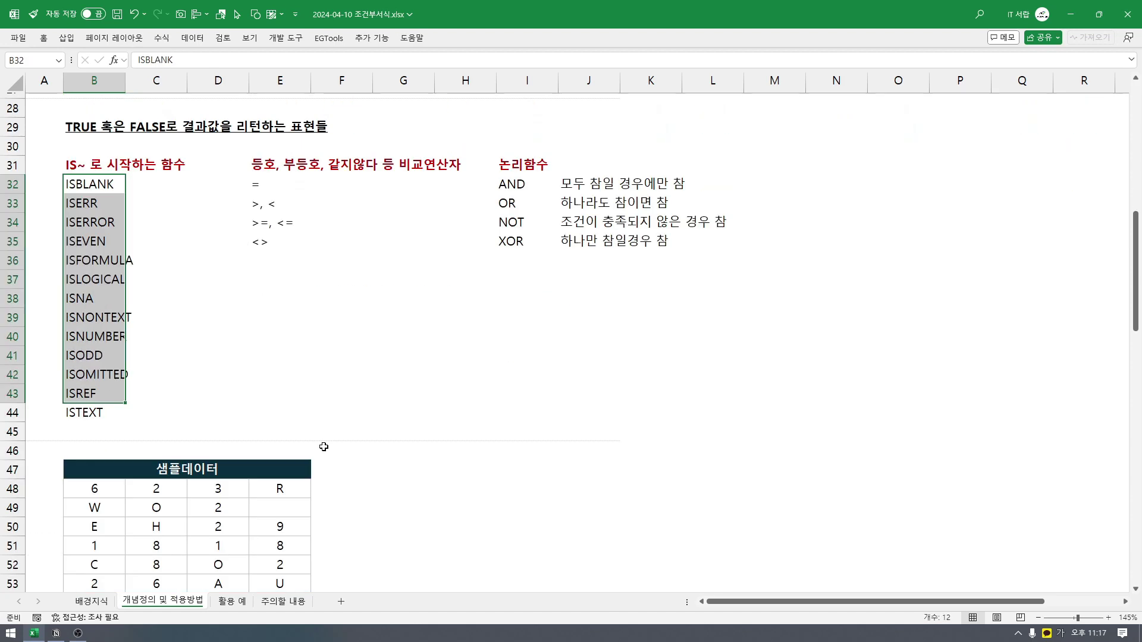
{"action": "scroll", "coordinate": [324, 447], "scroll_direction": "down", "scroll_amount": 5}
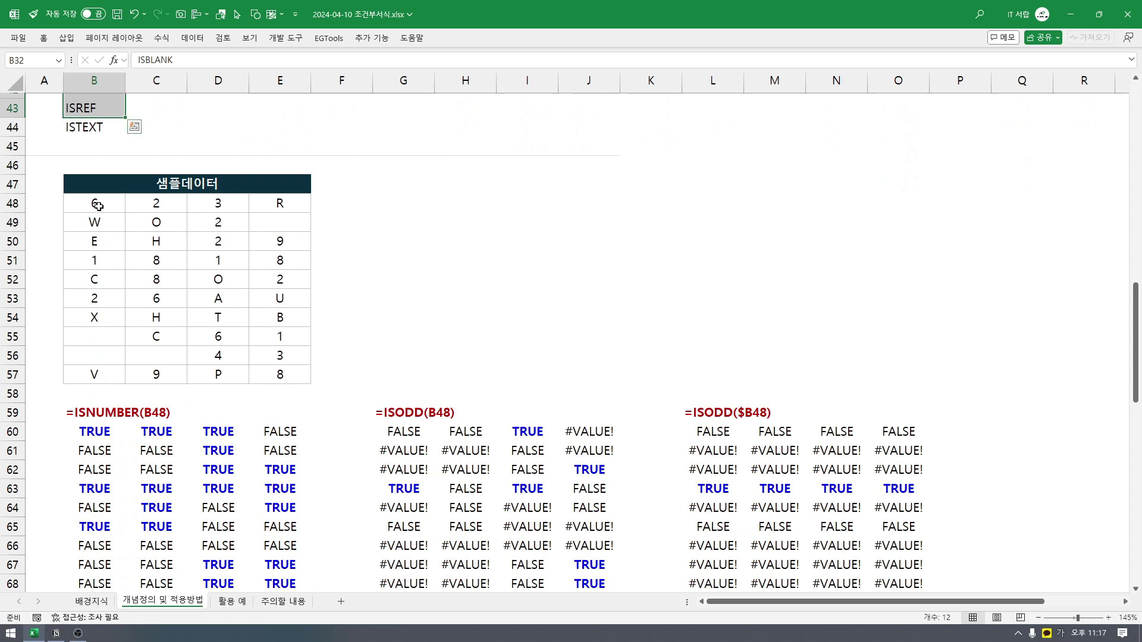
{"action": "left_click_drag", "start_coordinate": [97, 206], "coordinate": [291, 374]}
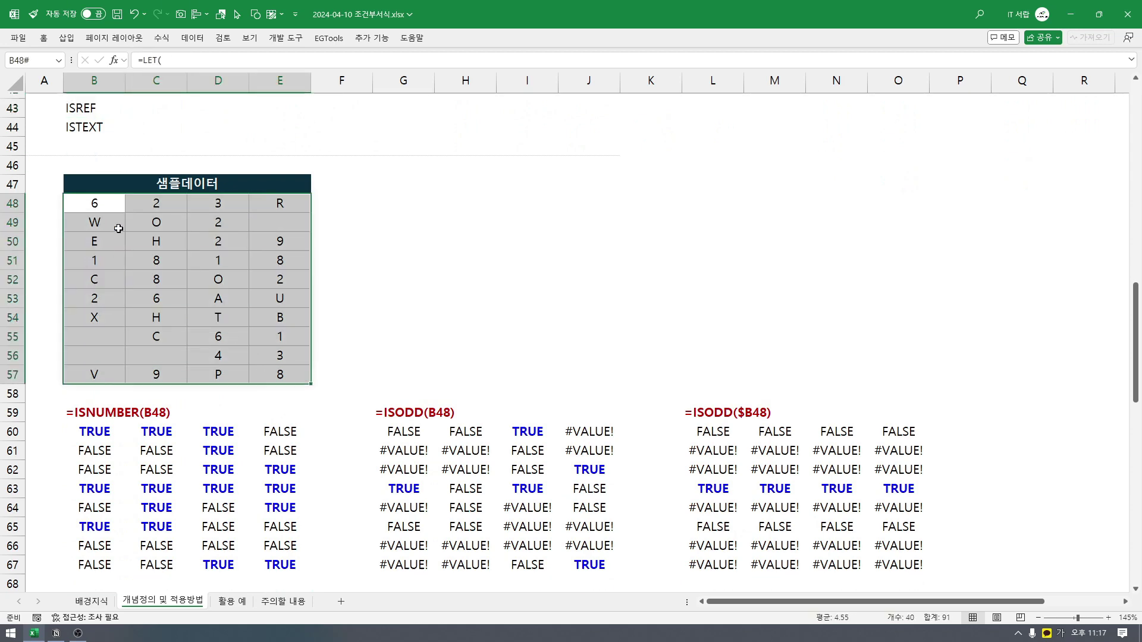
{"action": "key", "text": "F9"}
{"action": "key", "text": "F9"}
{"action": "left_click", "coordinate": [115, 208]}
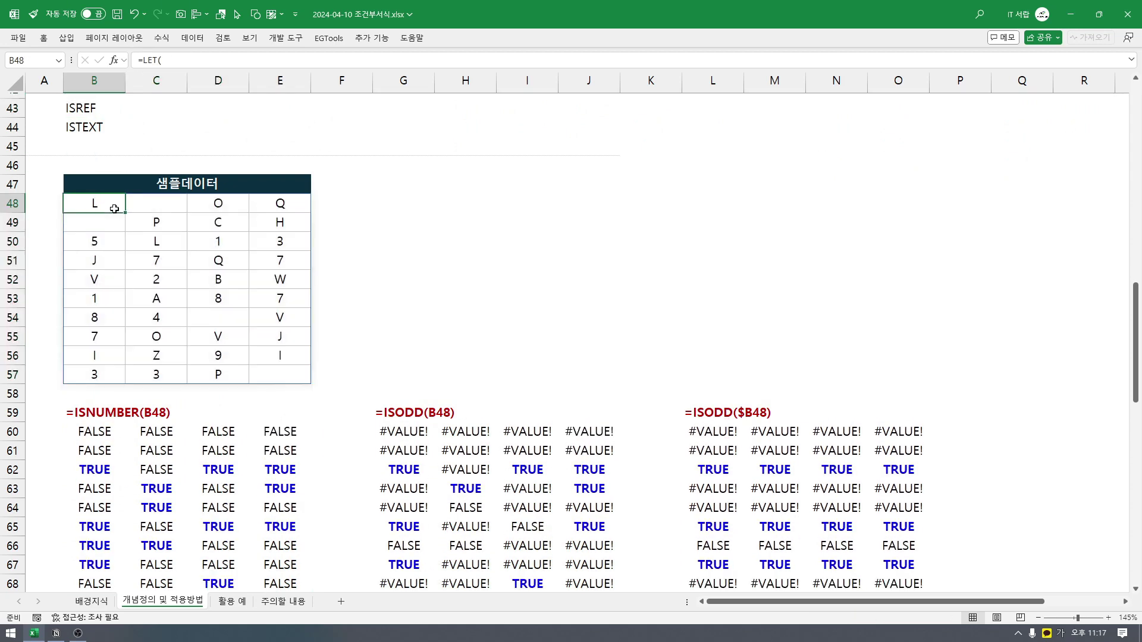
{"action": "left_click_drag", "start_coordinate": [112, 206], "coordinate": [279, 374]}
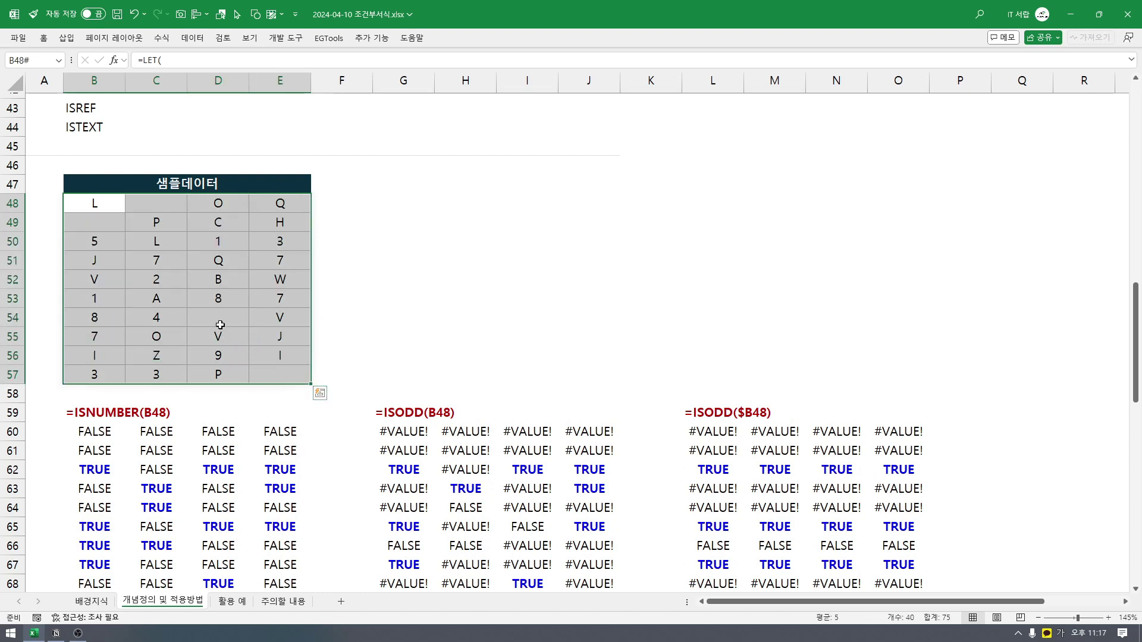
{"action": "key", "text": "F9"}
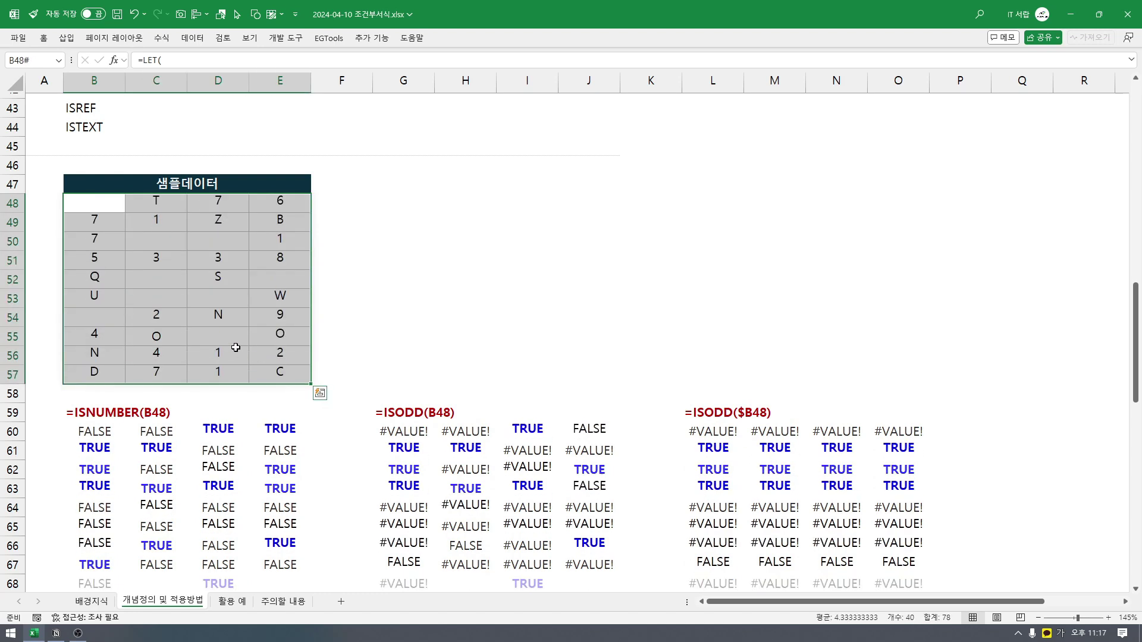
{"action": "key", "text": "F9"}
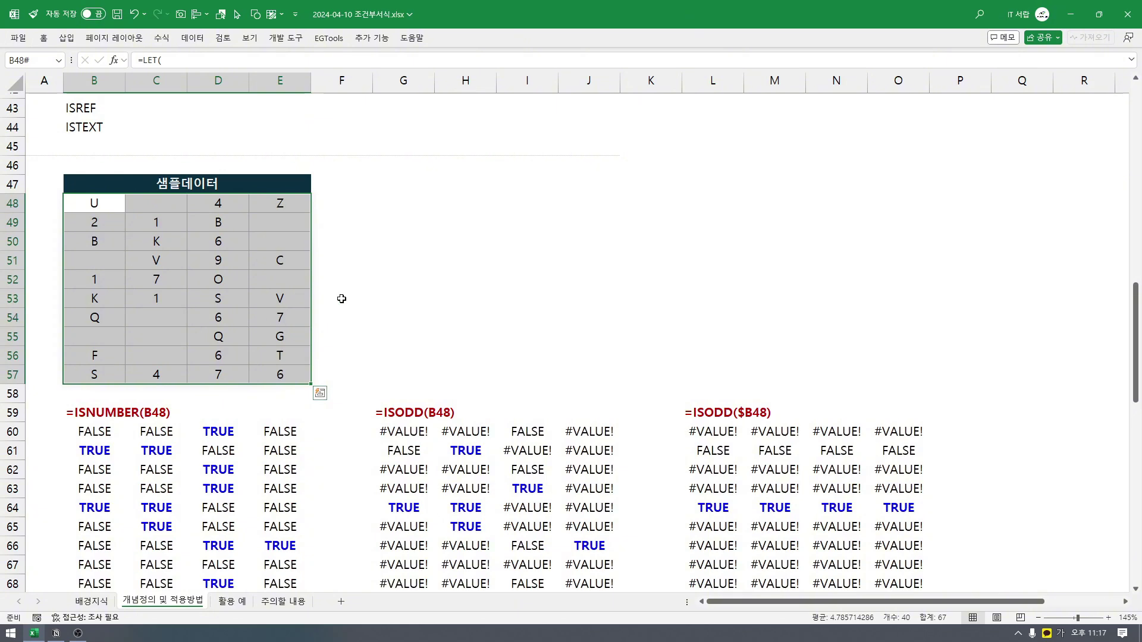
{"action": "left_click", "coordinate": [342, 299]}
- View the =ISNUMBER(B48) formula heading in B59 and the sample range B48:E57 that it tests
{"action": "scroll", "coordinate": [342, 299], "scroll_direction": "down", "scroll_amount": 2}
{"action": "left_click", "coordinate": [95, 299]}
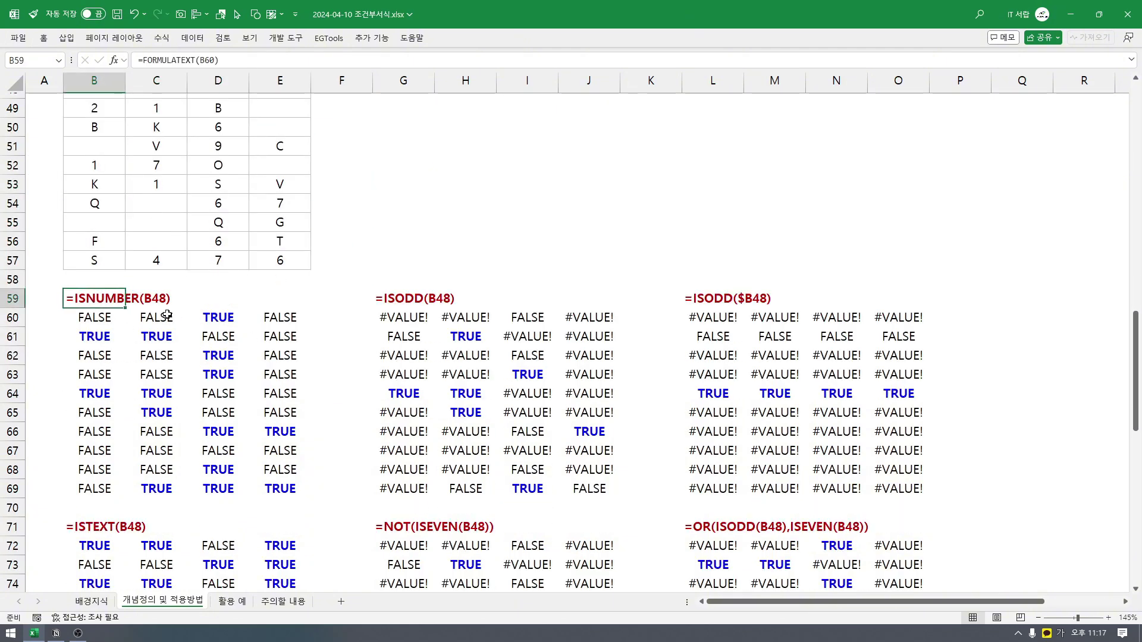
{"action": "scroll", "coordinate": [128, 191], "scroll_direction": "up", "scroll_amount": 1}
{"action": "left_click", "coordinate": [112, 145]}
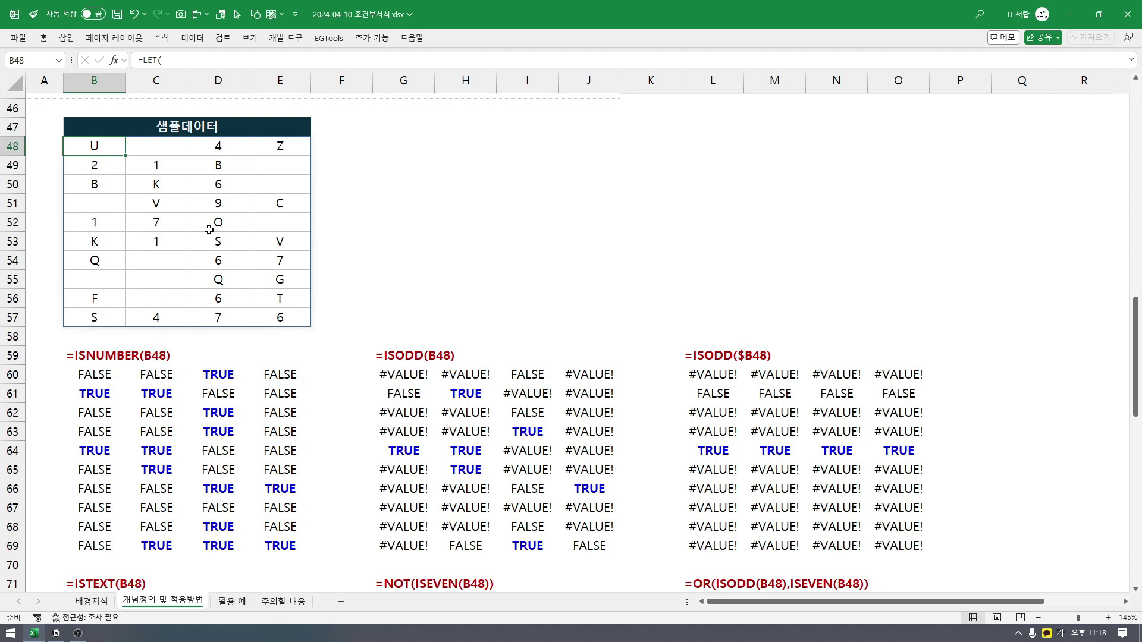
{"action": "left_click_drag", "start_coordinate": [109, 149], "coordinate": [289, 313]}
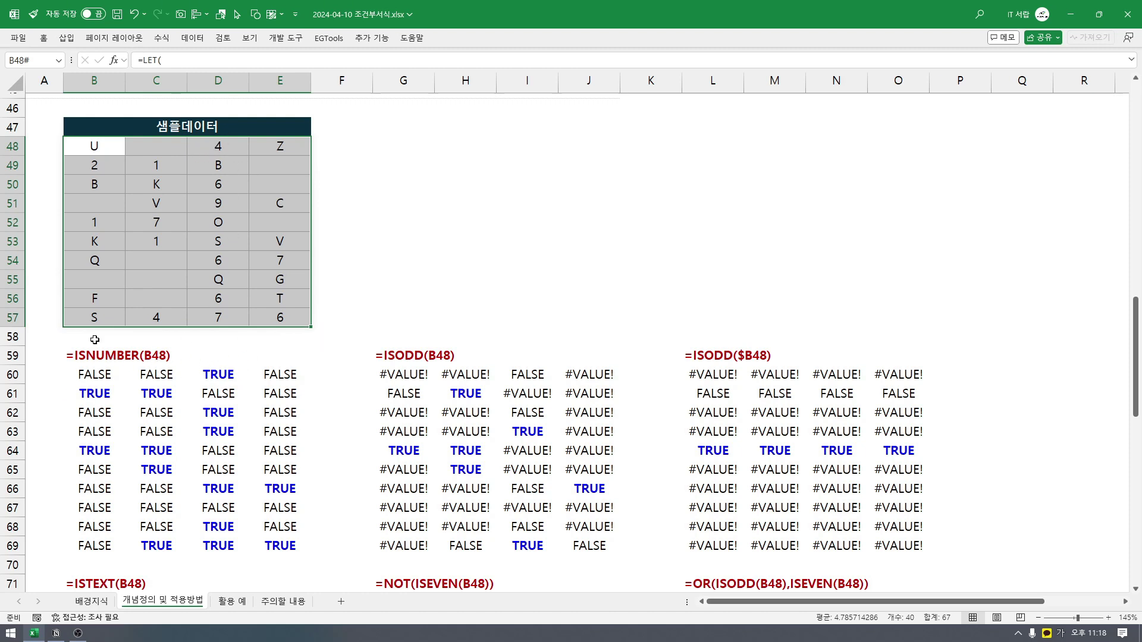
- Select the numeric cells of the sample data together: D48, B49:C49, D50, D51, B52:C52, C53 and D54:E54
{"action": "left_click_drag", "start_coordinate": [94, 164], "coordinate": [141, 173]}
{"action": "left_click", "coordinate": [225, 152], "text": "ctrl"}
{"action": "left_click", "coordinate": [238, 183], "text": "ctrl"}
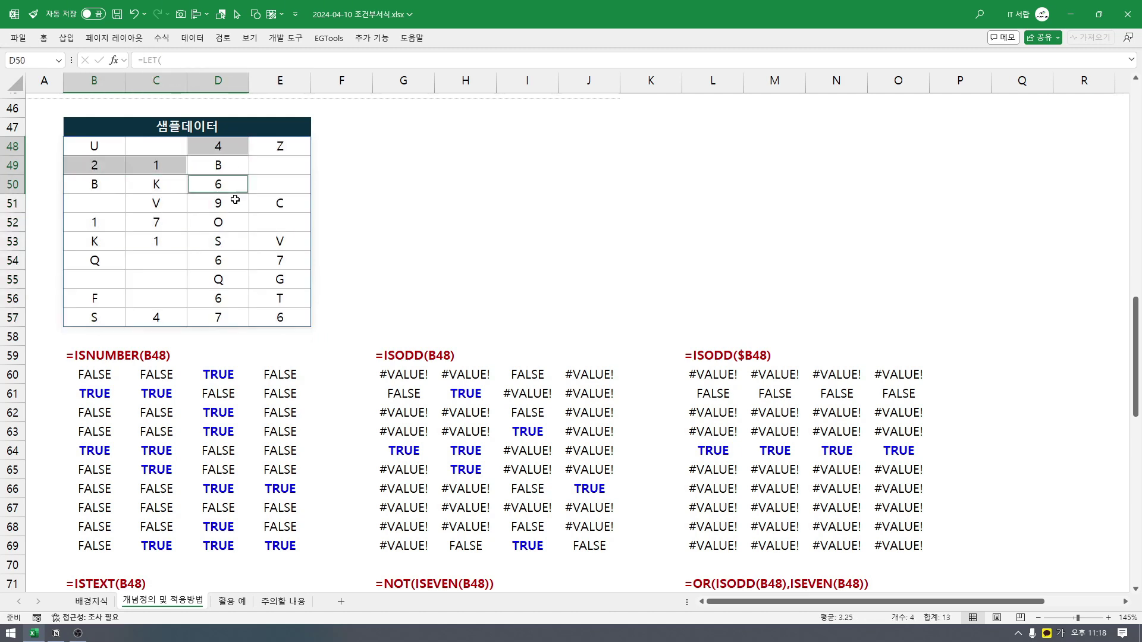
{"action": "left_click", "coordinate": [233, 203], "text": "ctrl"}
{"action": "left_click_drag", "start_coordinate": [97, 225], "coordinate": [149, 230]}
{"action": "left_click", "coordinate": [153, 243], "text": "ctrl"}
{"action": "left_click_drag", "start_coordinate": [233, 261], "coordinate": [269, 267]}
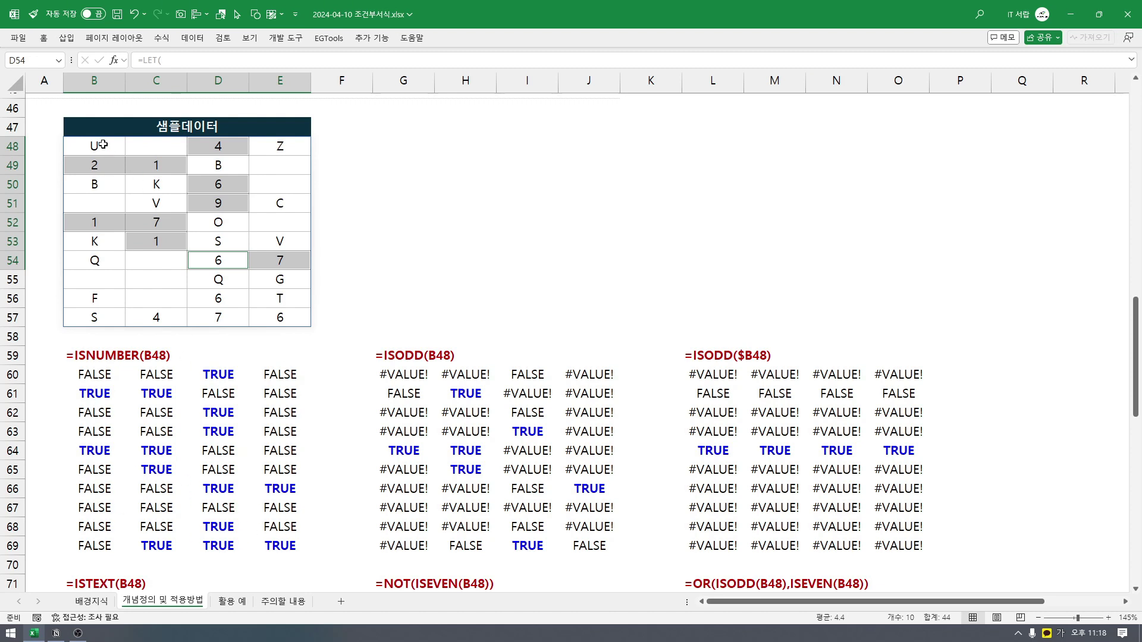
- Check the individual numbers in D48, B49, C49 and D50:D51 of the sample data
{"action": "left_click", "coordinate": [231, 150]}
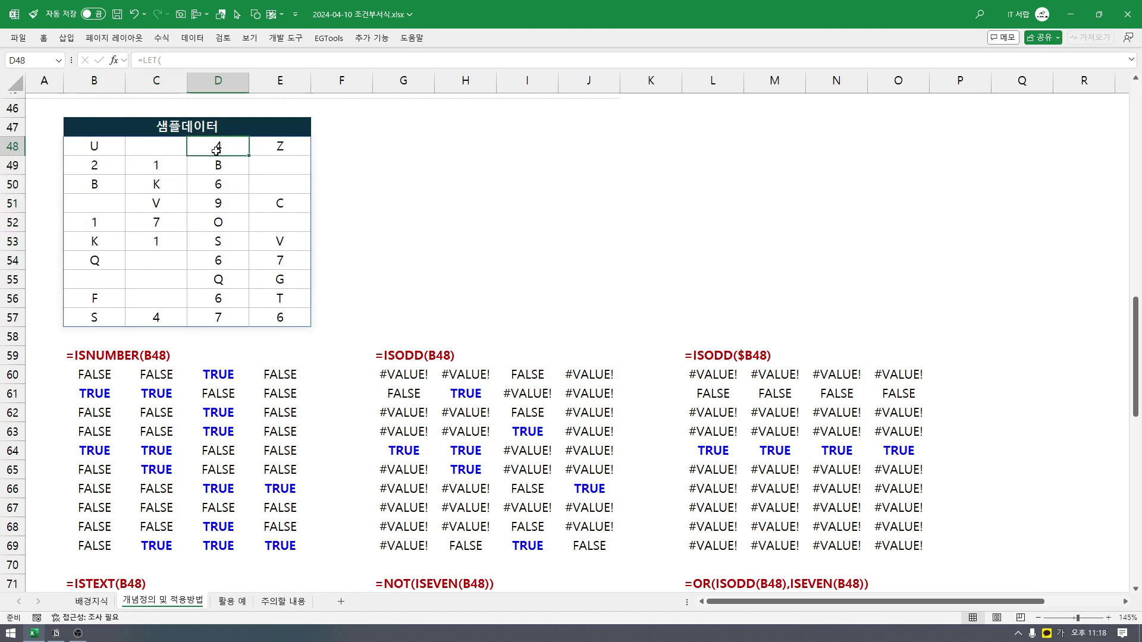
{"action": "left_click", "coordinate": [116, 169]}
{"action": "left_click", "coordinate": [152, 164]}
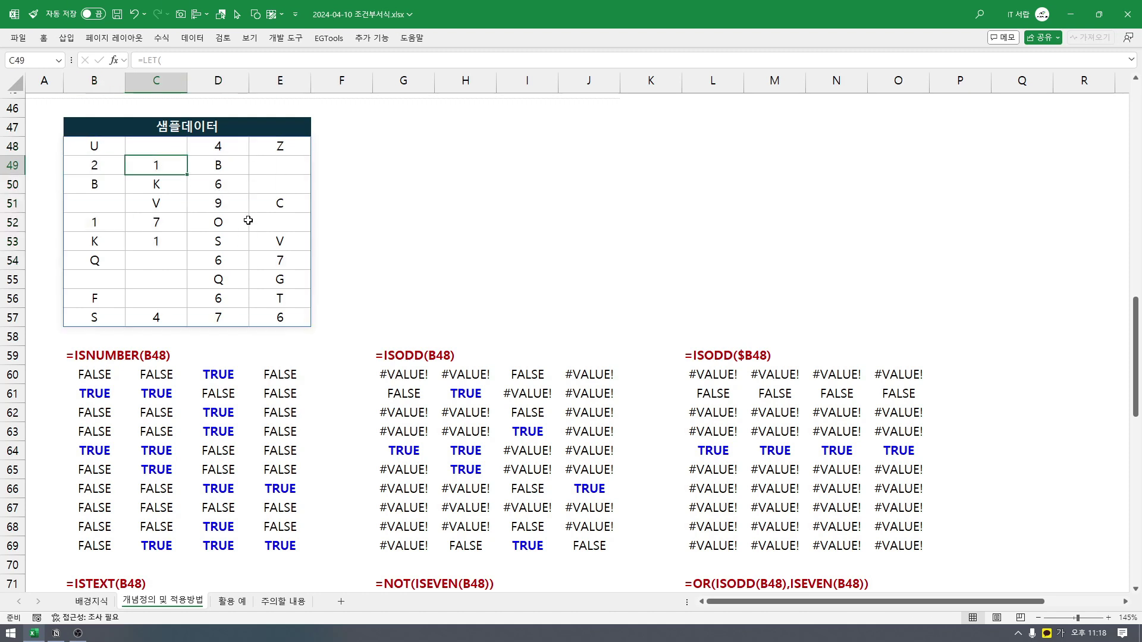
{"action": "left_click_drag", "start_coordinate": [236, 195], "coordinate": [237, 204]}
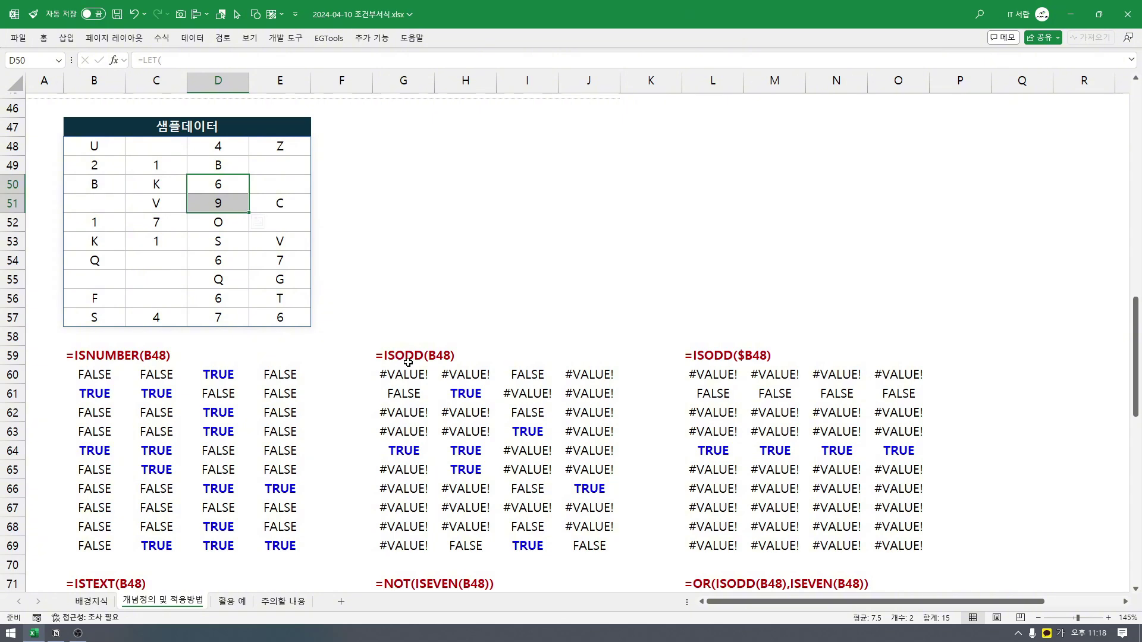
- Compare the =ISODD(B48) results in row 60 with the first row of the sample data
{"action": "left_click_drag", "start_coordinate": [408, 363], "coordinate": [589, 546]}
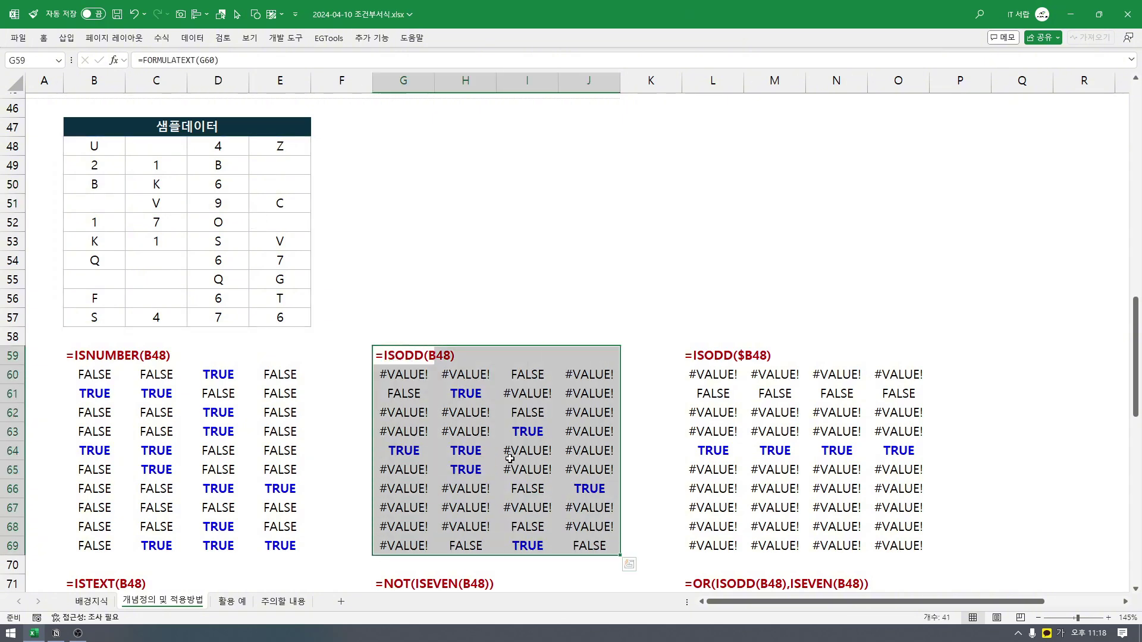
{"action": "left_click_drag", "start_coordinate": [98, 148], "coordinate": [285, 317]}
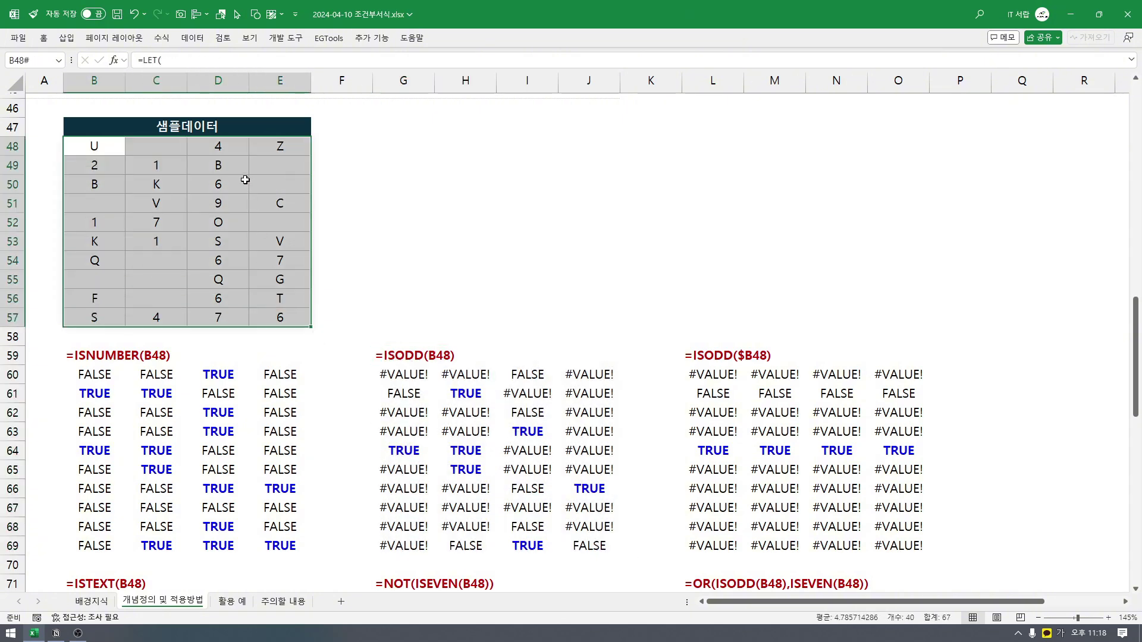
{"action": "left_click", "coordinate": [234, 148]}
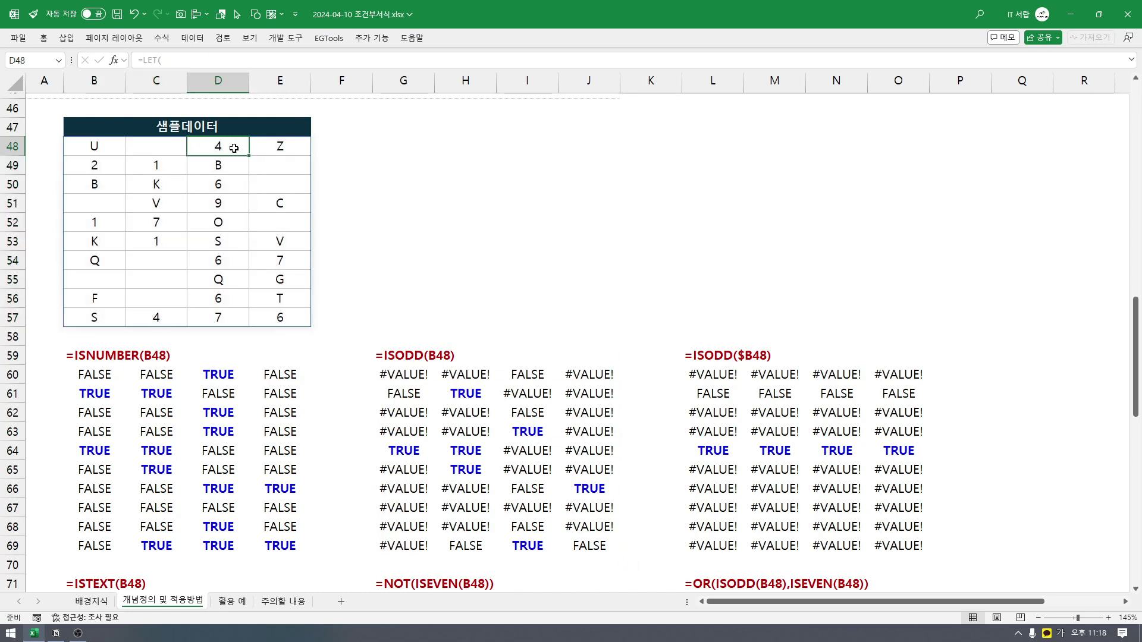
{"action": "left_click", "coordinate": [541, 375]}
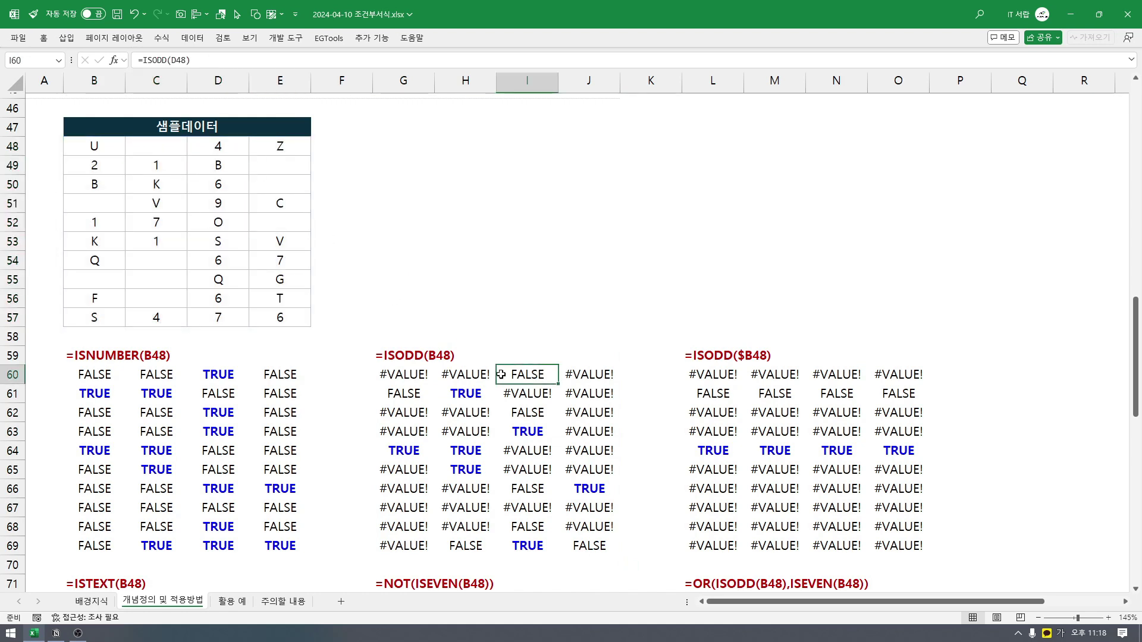
{"action": "left_click", "coordinate": [400, 375]}
{"action": "left_click", "coordinate": [447, 375]}
{"action": "left_click", "coordinate": [584, 376]}
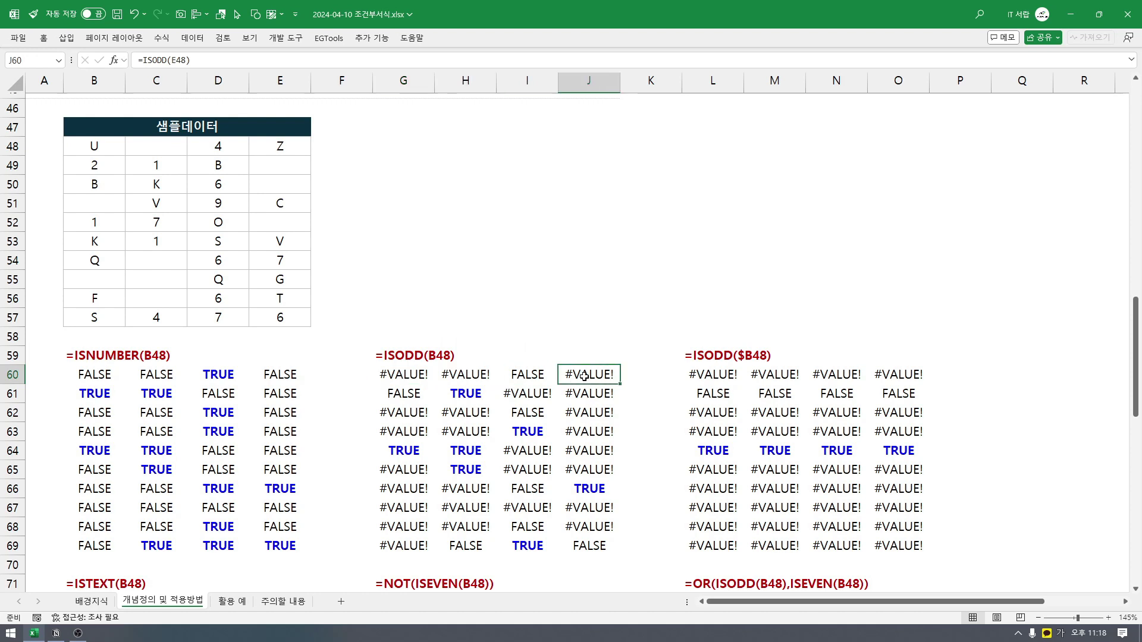
{"action": "left_click_drag", "start_coordinate": [431, 374], "coordinate": [571, 376]}
- Check the =ISODD(B48) results in G61, H61, I63, G64:H64, I66:J66 and I69 against the sample data
{"action": "left_click", "coordinate": [396, 394]}
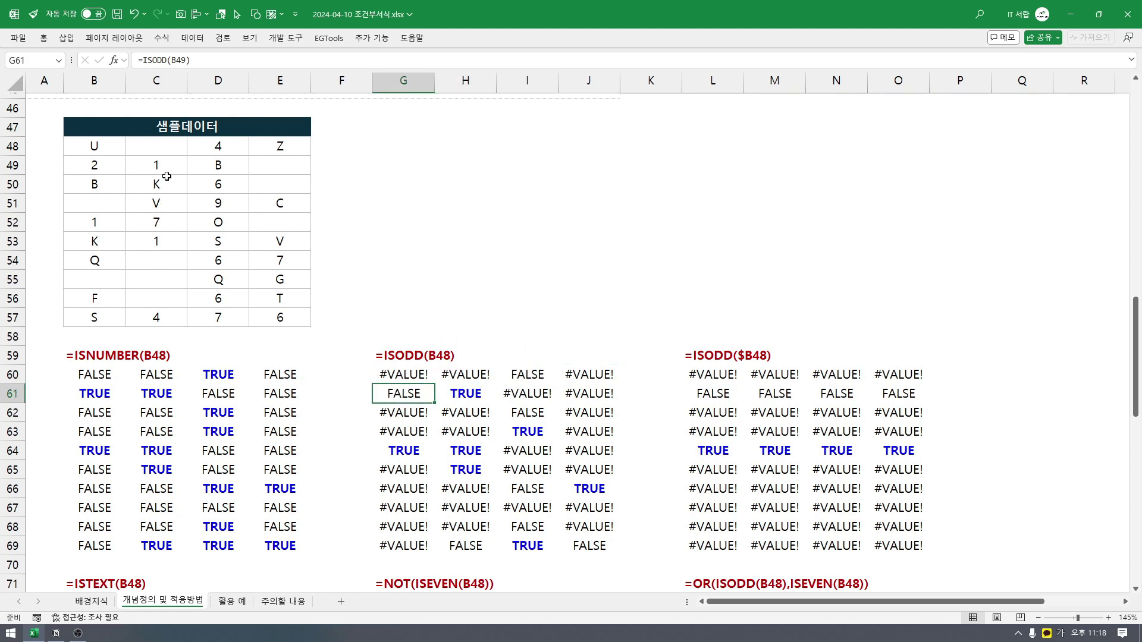
{"action": "left_click", "coordinate": [474, 398]}
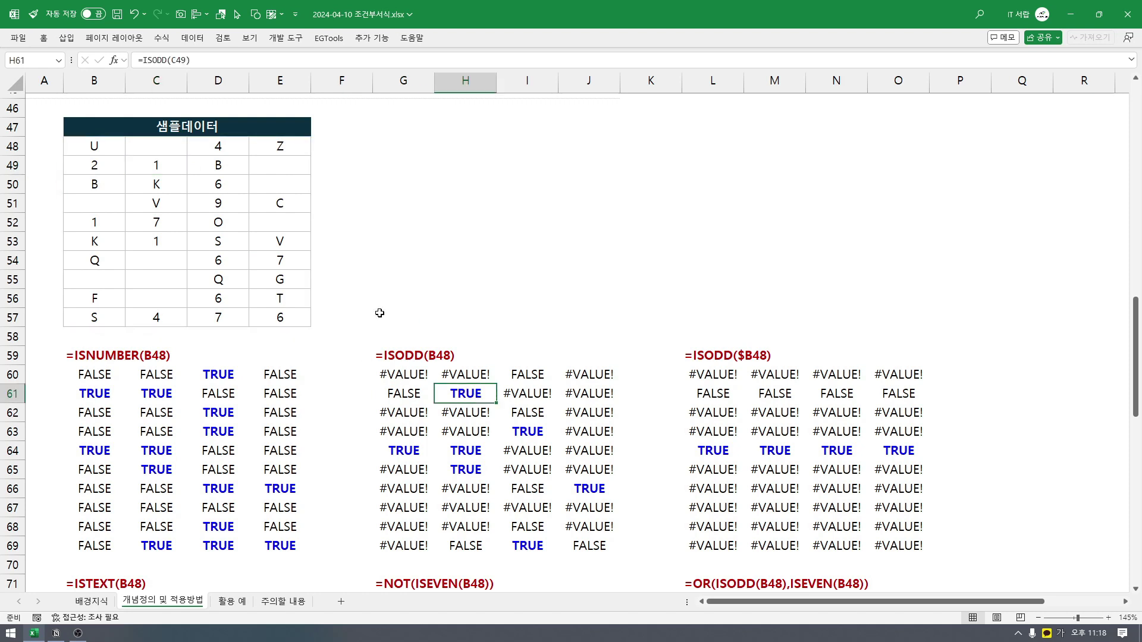
{"action": "left_click", "coordinate": [535, 432]}
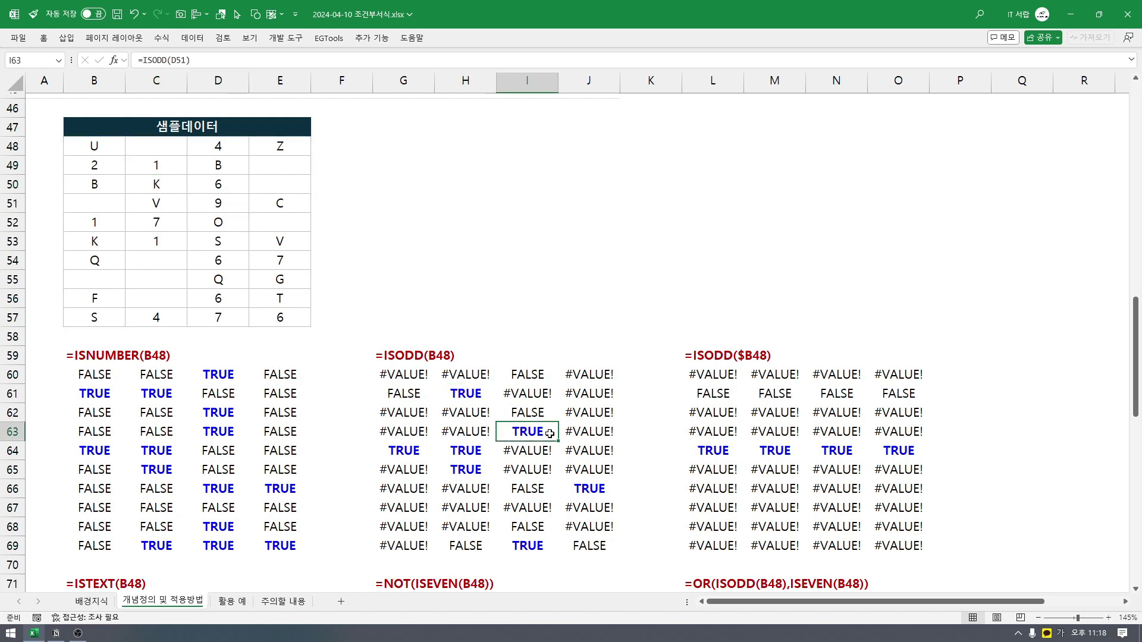
{"action": "left_click_drag", "start_coordinate": [413, 454], "coordinate": [466, 452]}
{"action": "left_click_drag", "start_coordinate": [528, 488], "coordinate": [589, 489]}
{"action": "left_click", "coordinate": [527, 546]}
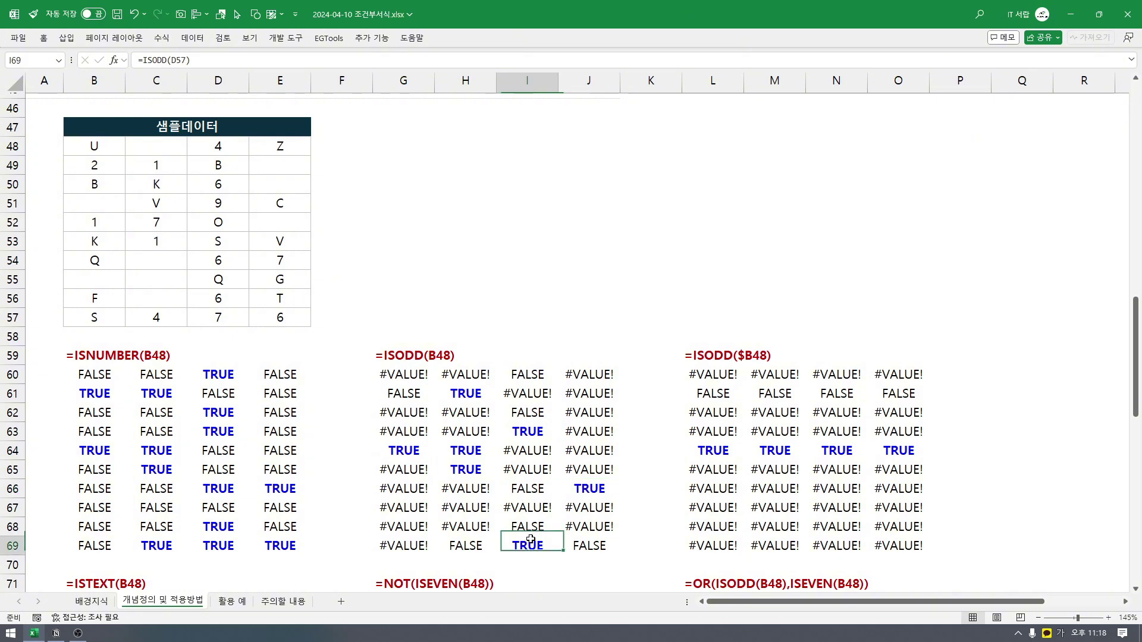
- Examine the =ISODD($B48) formula heading in L59 and its results block L60:O69
{"action": "left_click", "coordinate": [715, 373]}
{"action": "left_click_drag", "start_coordinate": [715, 373], "coordinate": [877, 545]}
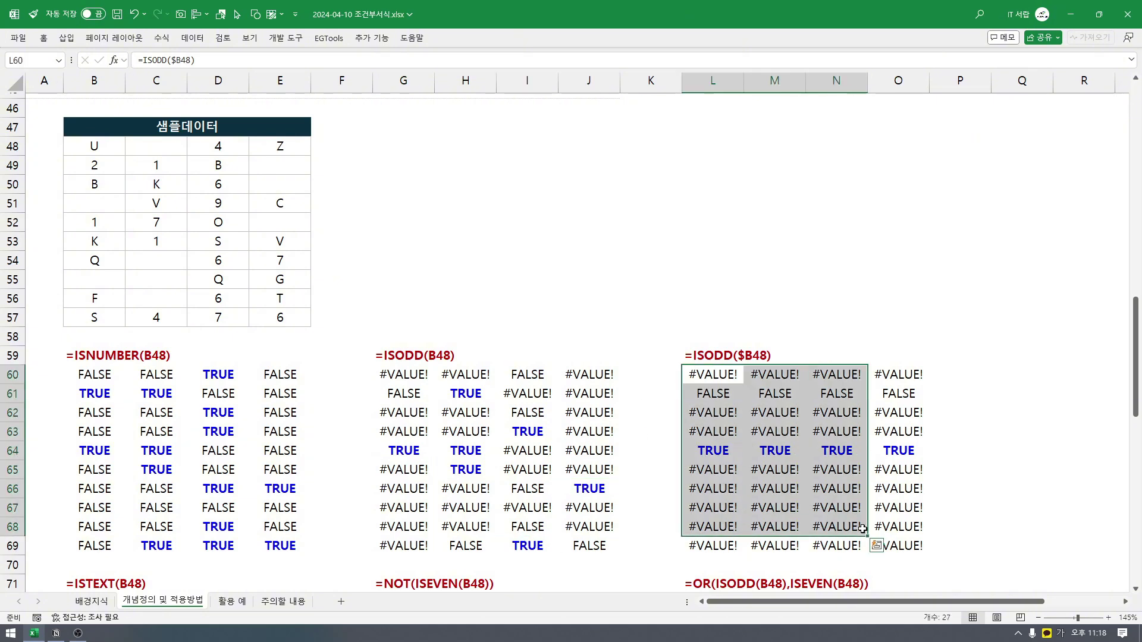
{"action": "left_click", "coordinate": [760, 355]}
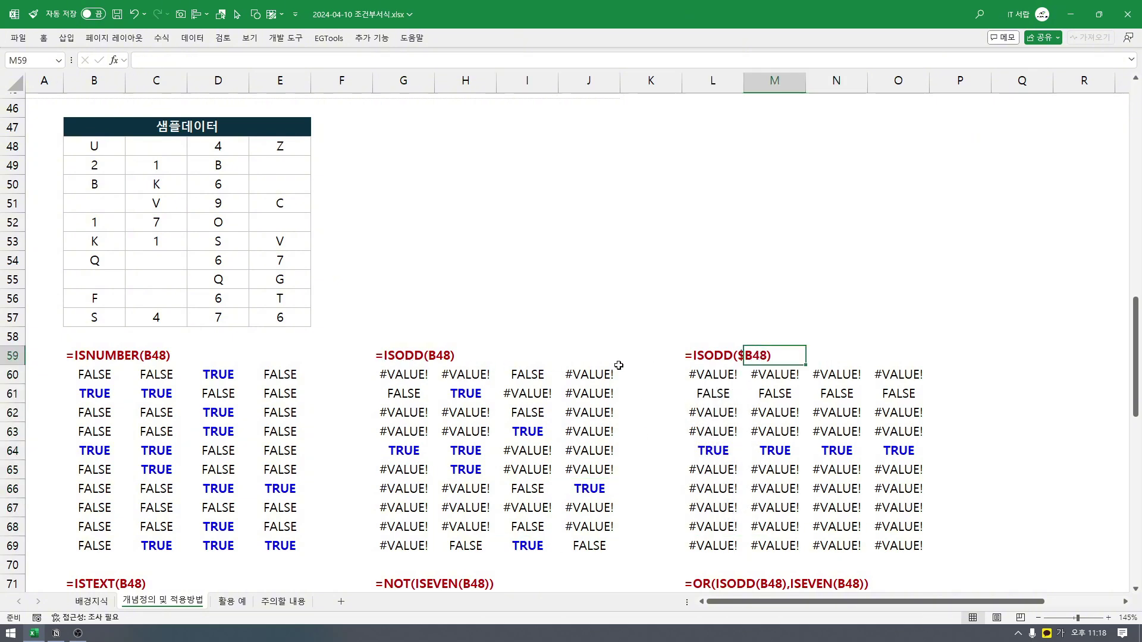
{"action": "left_click", "coordinate": [728, 363]}
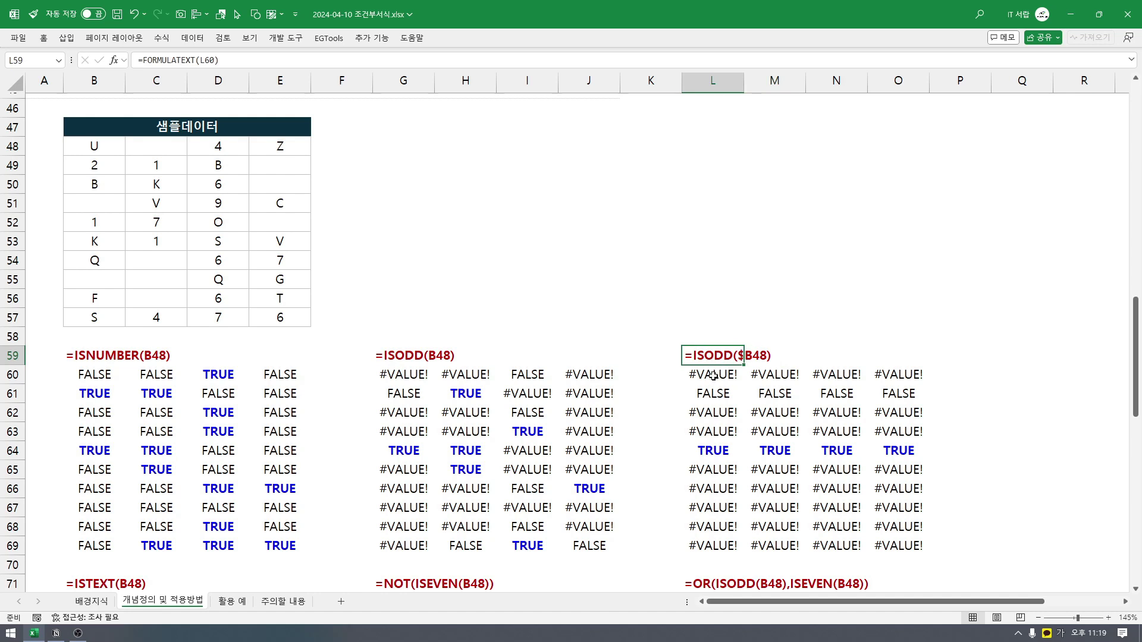
{"action": "left_click_drag", "start_coordinate": [713, 375], "coordinate": [898, 545]}
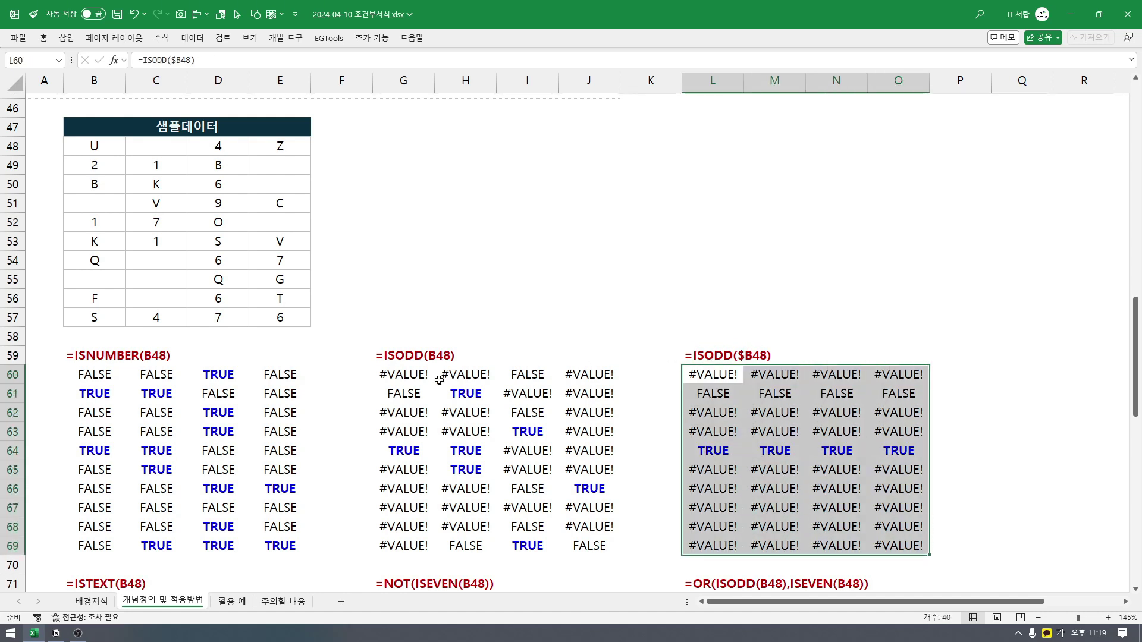
- Compare the first-column =ISODD(B48) results in G60:G69 with the =ISODD($B48) block and check sample cell B52
{"action": "left_click_drag", "start_coordinate": [405, 381], "coordinate": [405, 546]}
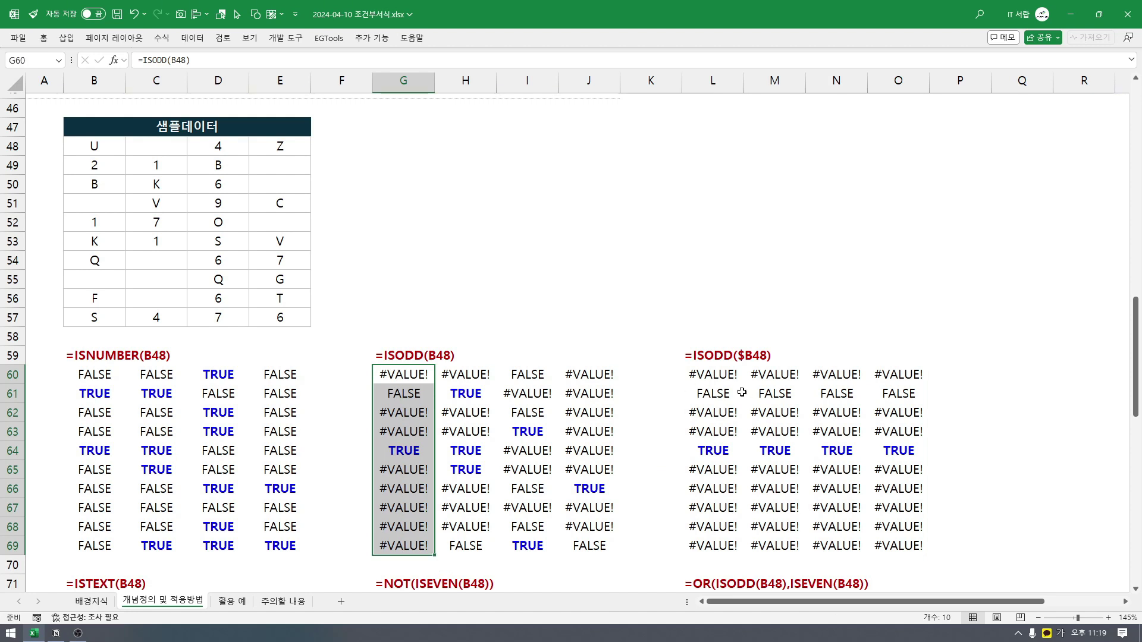
{"action": "left_click_drag", "start_coordinate": [411, 376], "coordinate": [403, 538]}
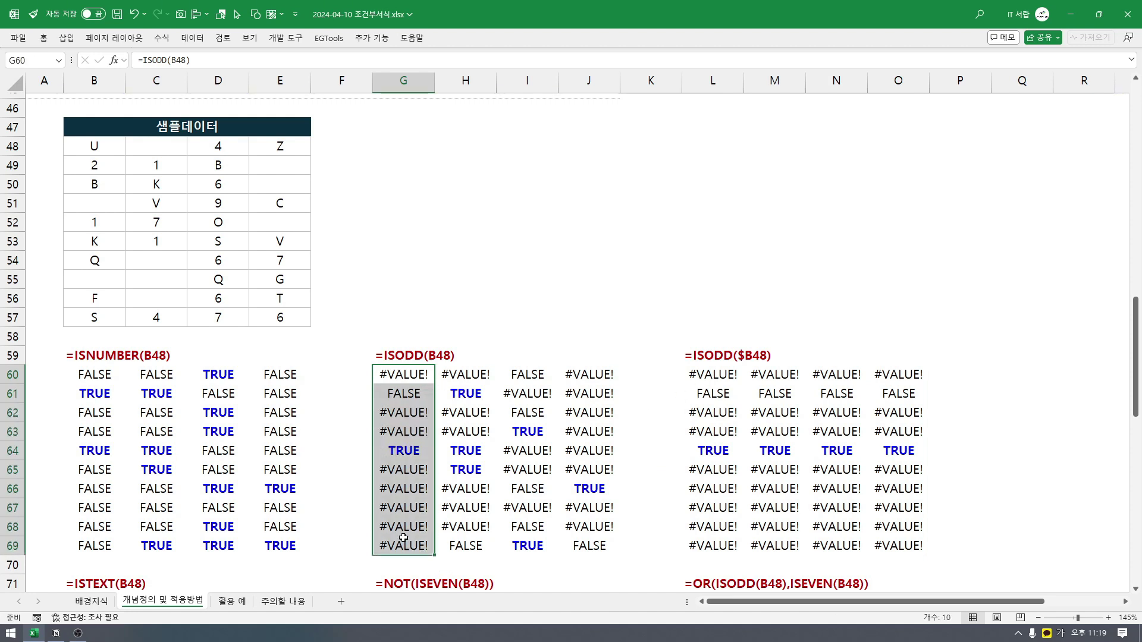
{"action": "left_click", "coordinate": [110, 221]}
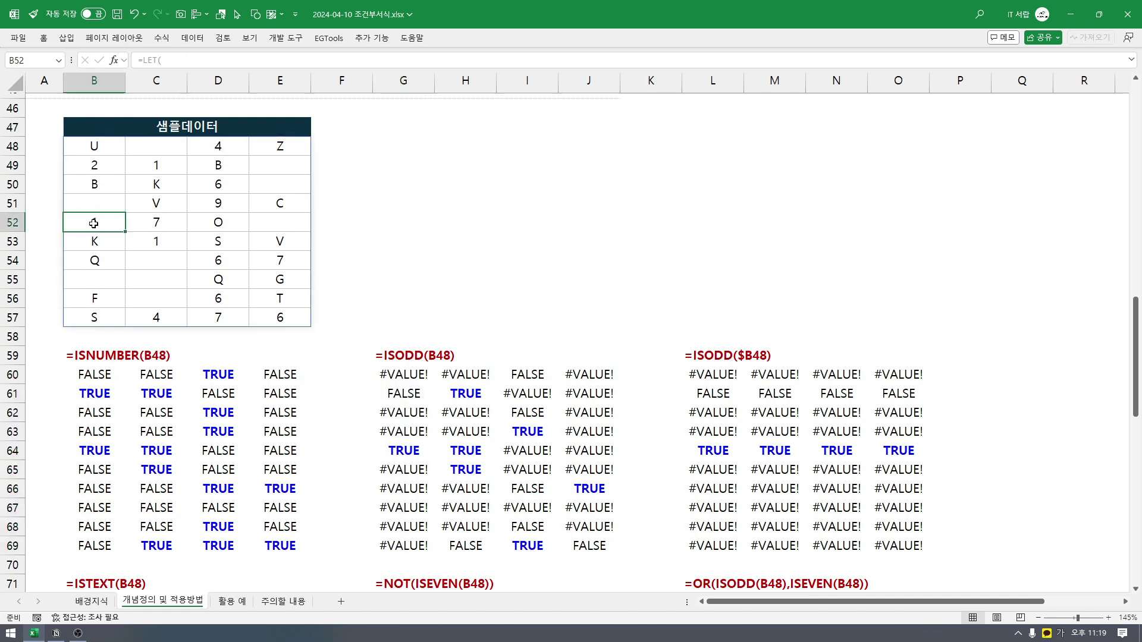
- Examine the =ISODD($B48) results in row 64, L64:O64, and across the whole block L60:O69
{"action": "left_click_drag", "start_coordinate": [711, 450], "coordinate": [880, 459]}
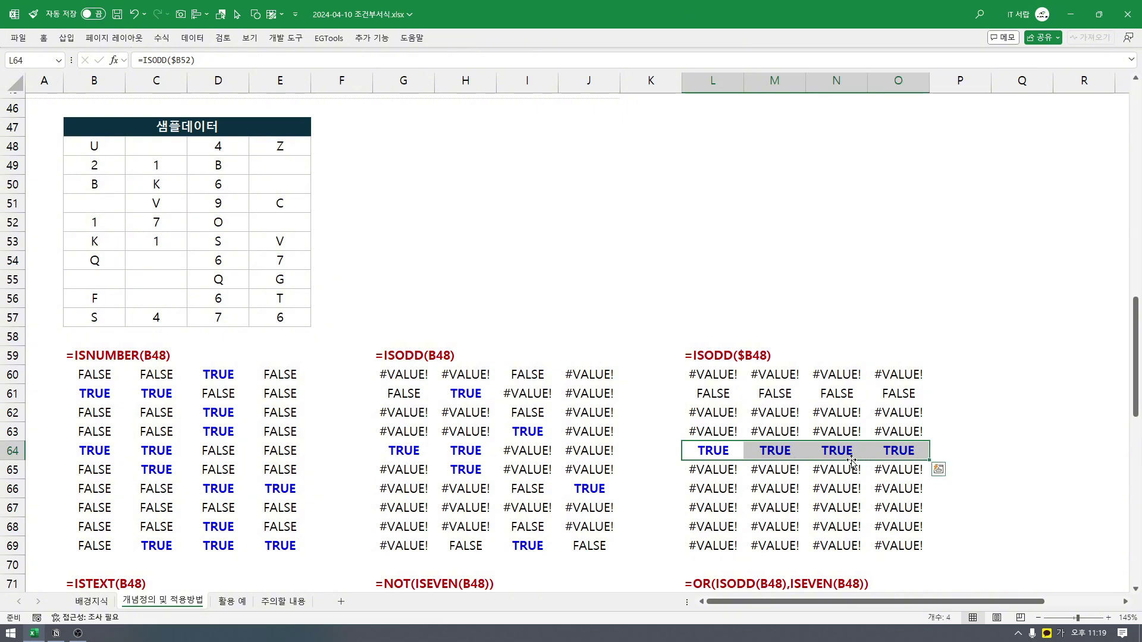
{"action": "left_click_drag", "start_coordinate": [724, 453], "coordinate": [896, 452]}
{"action": "left_click_drag", "start_coordinate": [711, 378], "coordinate": [901, 546]}
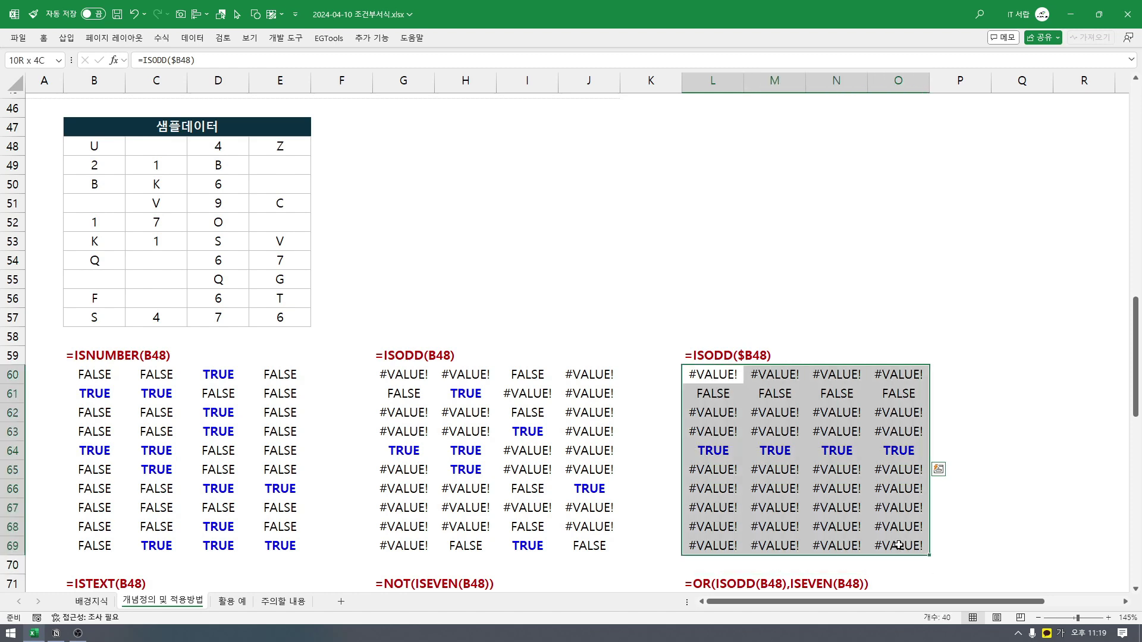
{"action": "left_click", "coordinate": [698, 356]}
{"action": "left_click_drag", "start_coordinate": [700, 380], "coordinate": [892, 545]}
- Examine the =ISTEXT(B48) results block B72:E81 and return to the sample data
{"action": "scroll", "coordinate": [318, 428], "scroll_direction": "down", "scroll_amount": 2}
{"action": "scroll", "coordinate": [318, 428], "scroll_direction": "down", "scroll_amount": 2}
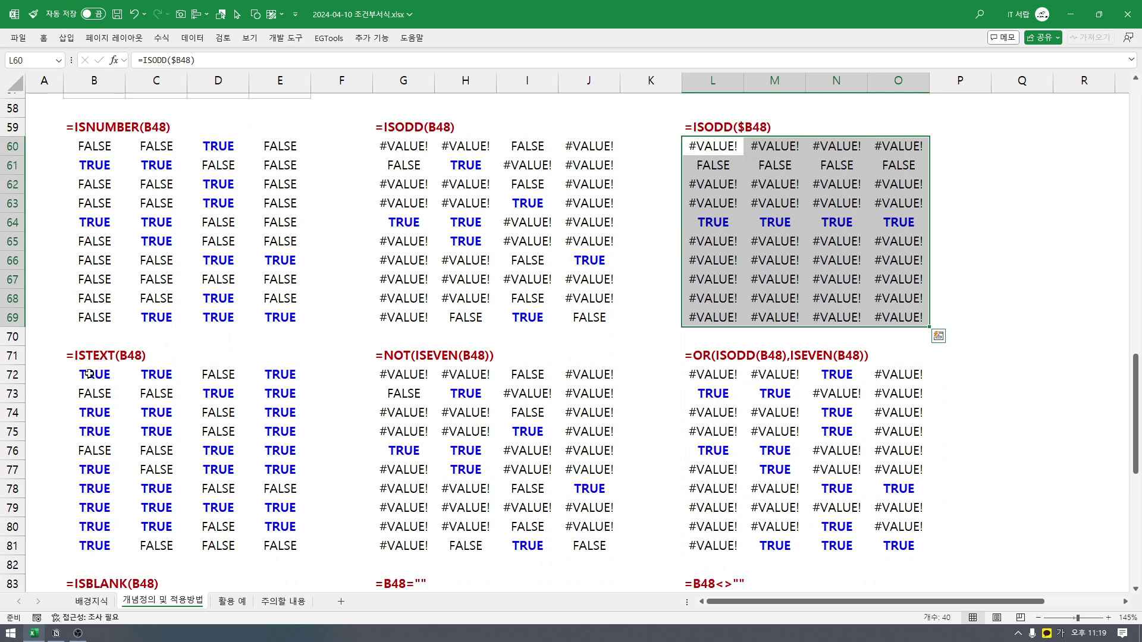
{"action": "left_click_drag", "start_coordinate": [90, 374], "coordinate": [280, 545]}
{"action": "scroll", "coordinate": [147, 280], "scroll_direction": "up", "scroll_amount": 4}
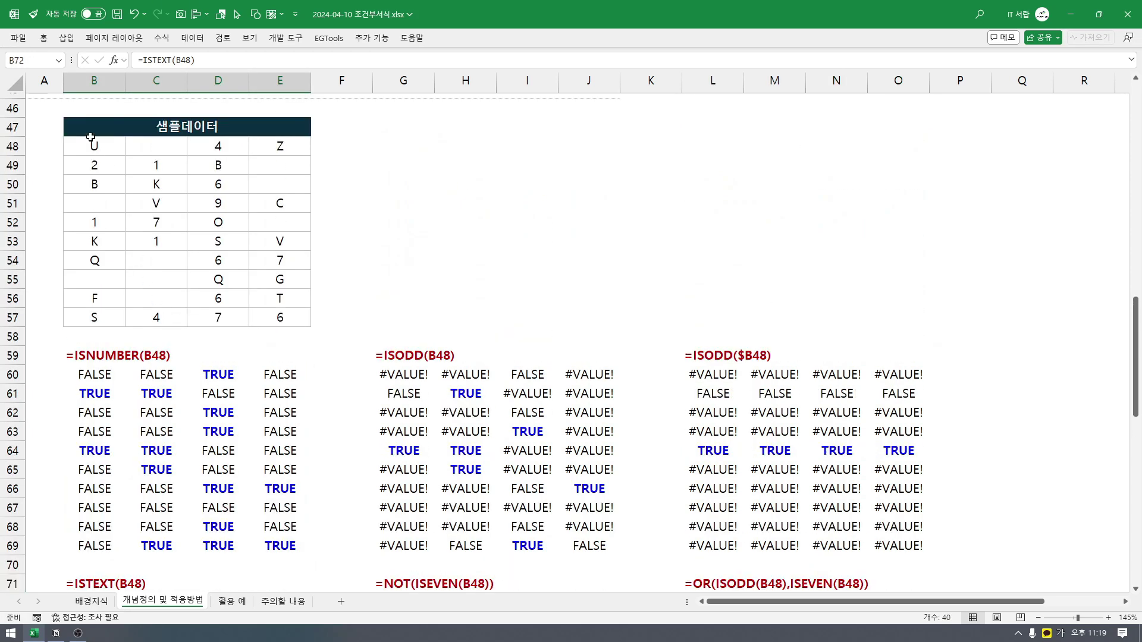
- Reduce the sheet zoom to 130% and freeze the rows above row 58 so the sample data stays in view
{"action": "scroll", "coordinate": [206, 235], "scroll_direction": "down", "scroll_amount": 1}
{"action": "left_click", "coordinate": [46, 343]}
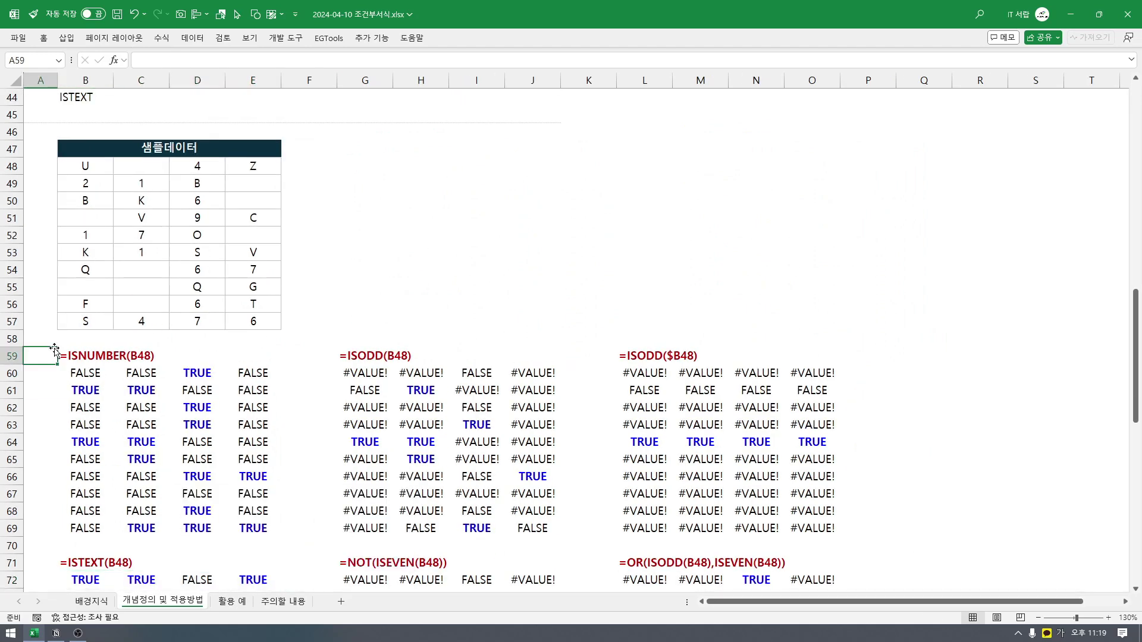
{"action": "key", "text": "alt+w"}
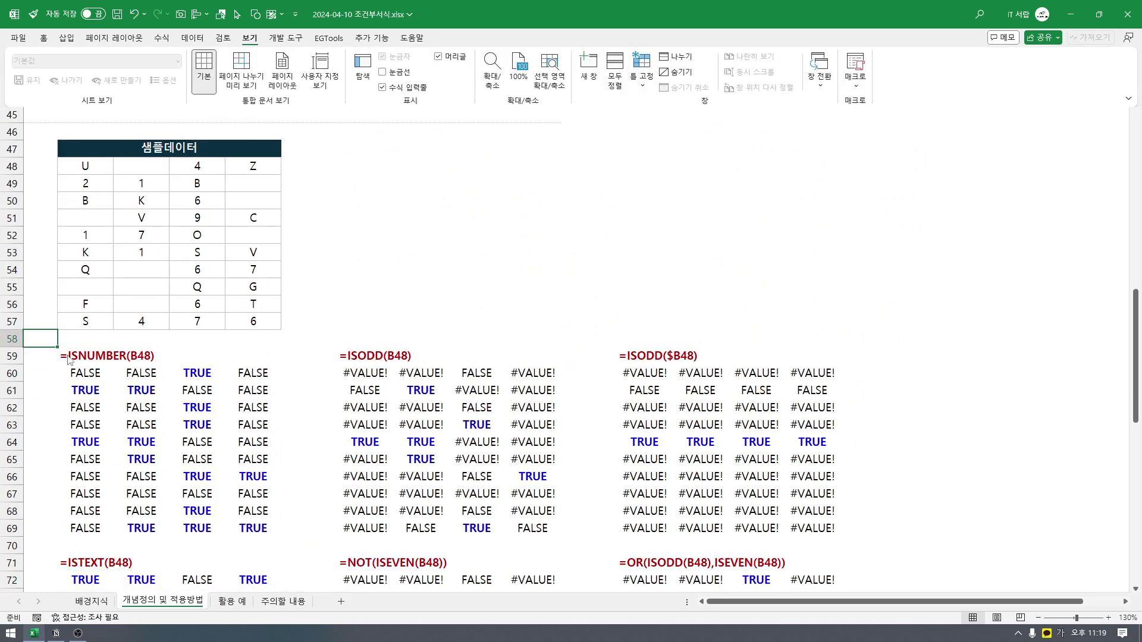
{"action": "key", "text": "f"}
{"action": "key", "text": "f"}
- Compare the first =ISTEXT(B48) result in B72 with sample data cell B48
{"action": "scroll", "coordinate": [113, 363], "scroll_direction": "down", "scroll_amount": 2}
{"action": "scroll", "coordinate": [118, 361], "scroll_direction": "down", "scroll_amount": 2}
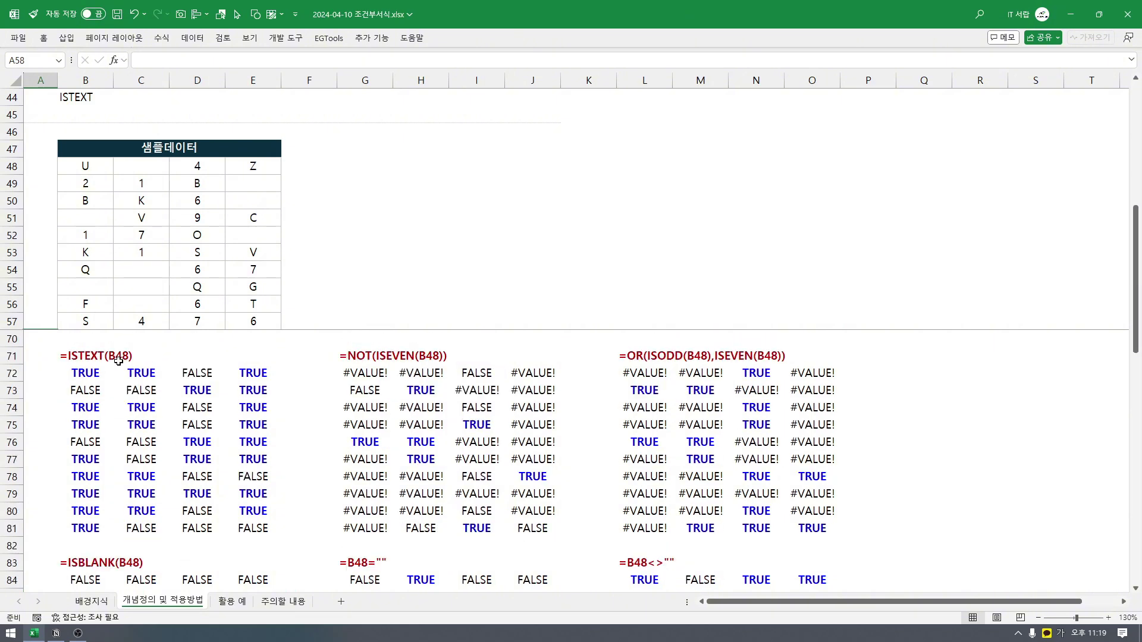
{"action": "left_click", "coordinate": [86, 374]}
{"action": "left_click", "coordinate": [86, 168]}
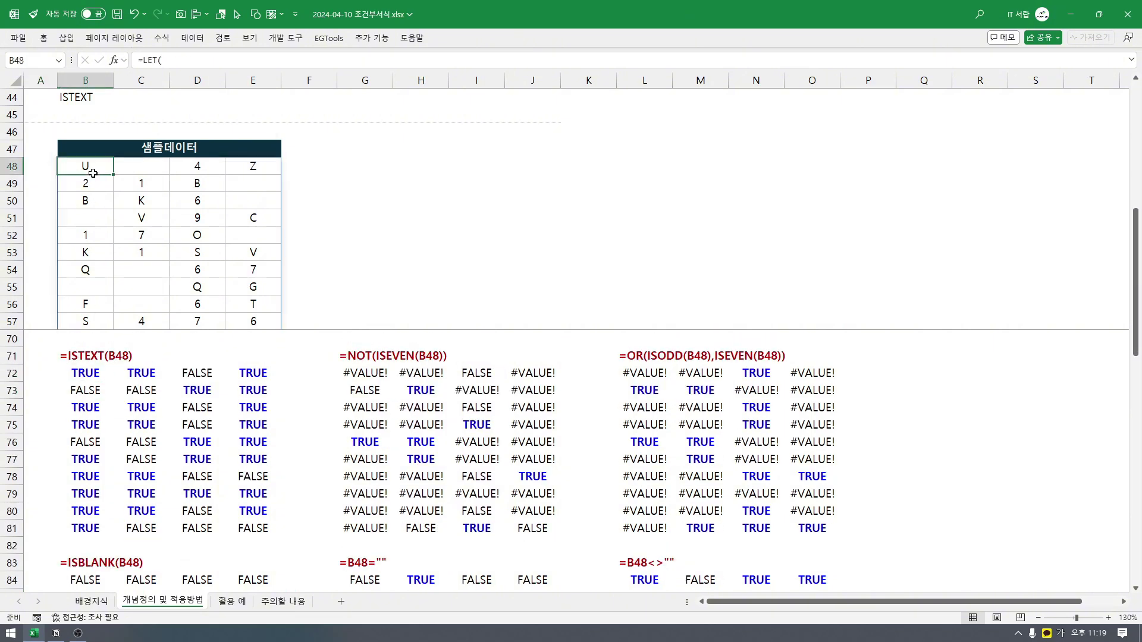
- Compare the =ISTEXT(B48) result table cell by cell with the sample data, including the cells that look empty
{"action": "left_click_drag", "start_coordinate": [99, 375], "coordinate": [141, 374]}
{"action": "left_click", "coordinate": [141, 252]}
{"action": "left_click", "coordinate": [148, 169]}
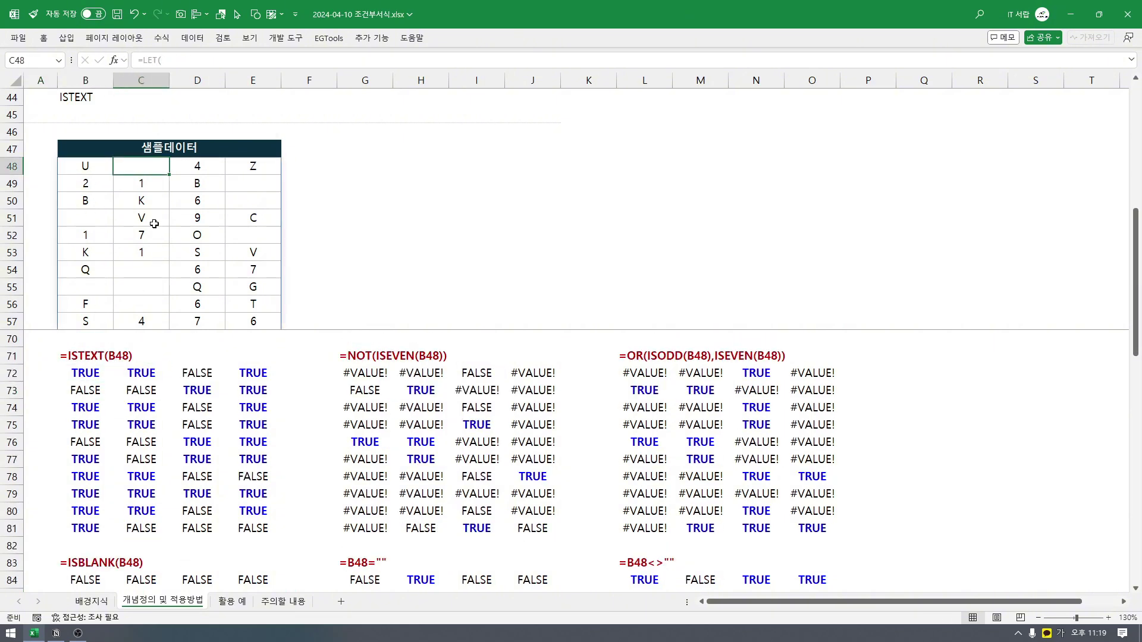
{"action": "left_click", "coordinate": [253, 374]}
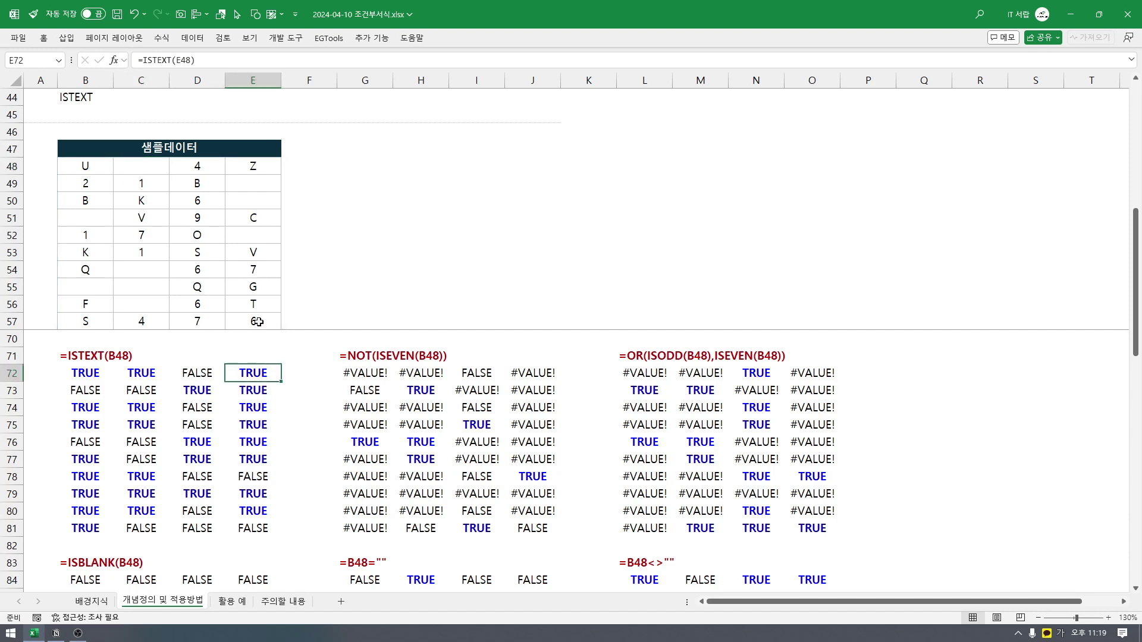
{"action": "left_click", "coordinate": [85, 393]}
{"action": "left_click", "coordinate": [186, 393]}
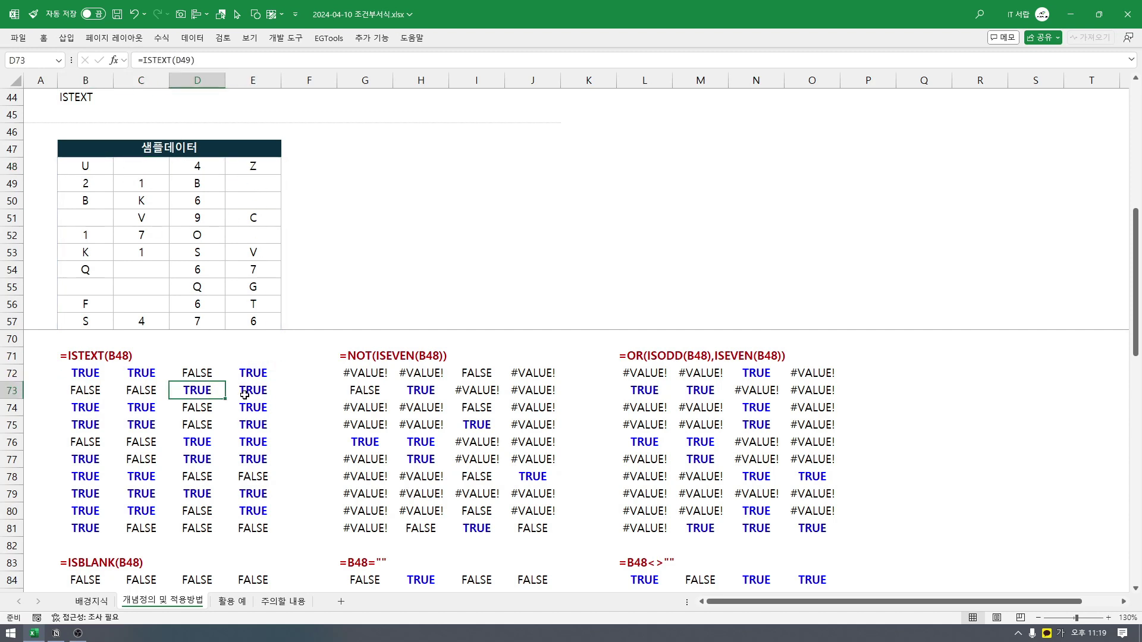
{"action": "left_click", "coordinate": [253, 394]}
{"action": "left_click_drag", "start_coordinate": [254, 395], "coordinate": [254, 476]}
{"action": "left_click", "coordinate": [197, 459]}
{"action": "left_click_drag", "start_coordinate": [85, 476], "coordinate": [141, 510]}
{"action": "left_click", "coordinate": [90, 513]}
- Unfreeze the worksheet panes so the sample data scrolls together with the result tables
{"action": "scroll", "coordinate": [339, 449], "scroll_direction": "up", "scroll_amount": 2}
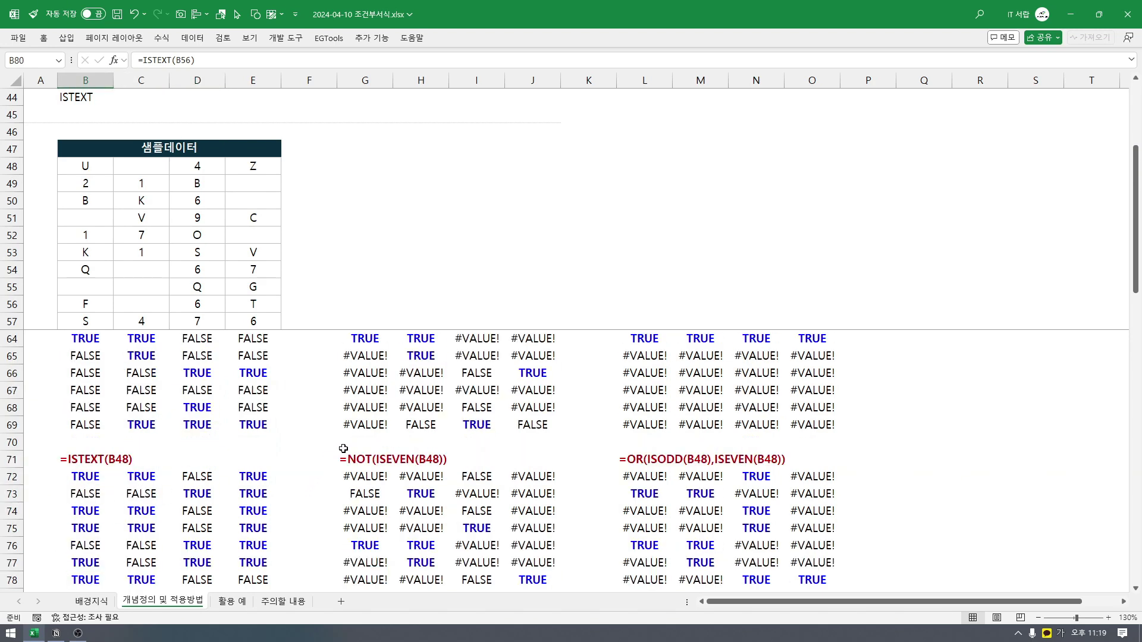
{"action": "key", "text": "alt+w"}
{"action": "key", "text": "f"}
{"action": "key", "text": "f"}
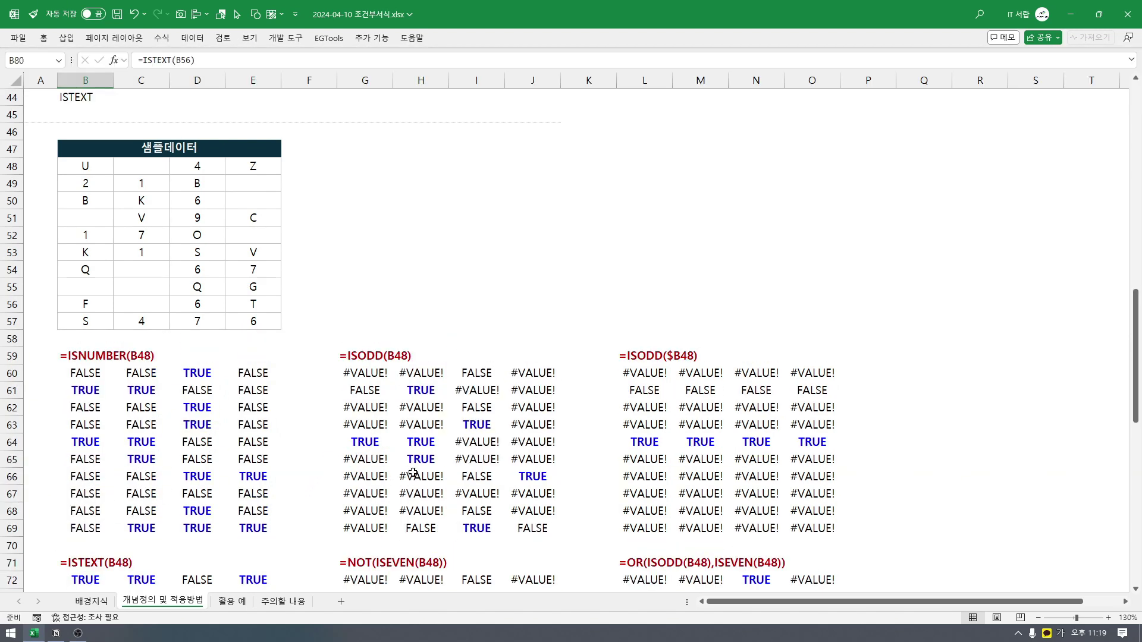
- Compare the =ISODD(B48) results with the =NOT(ISEVEN(B48)) results at matching positions in the two tables
{"action": "scroll", "coordinate": [411, 473], "scroll_direction": "down", "scroll_amount": 2}
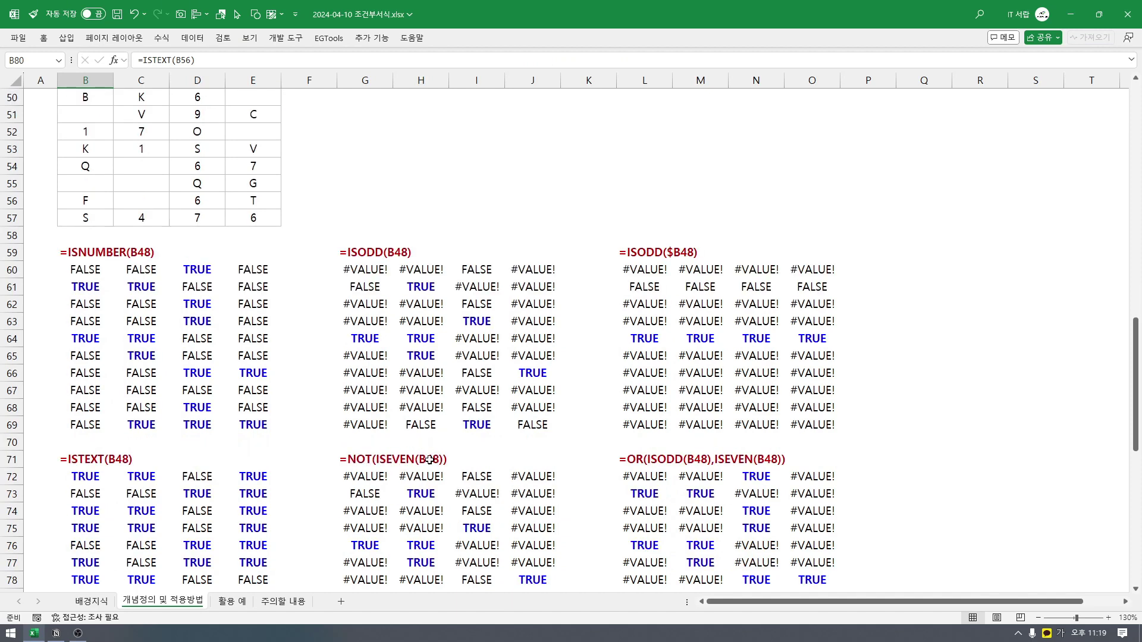
{"action": "scroll", "coordinate": [400, 462], "scroll_direction": "down", "scroll_amount": 1}
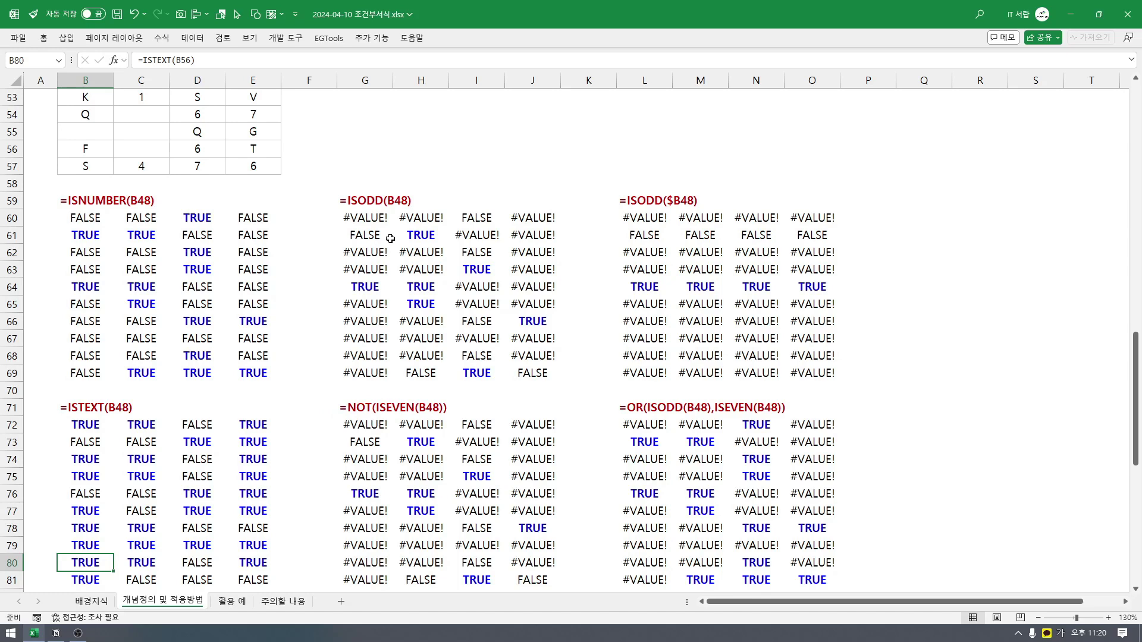
{"action": "scroll", "coordinate": [390, 238], "scroll_direction": "down", "scroll_amount": 1}
{"action": "left_click_drag", "start_coordinate": [349, 149], "coordinate": [535, 528]}
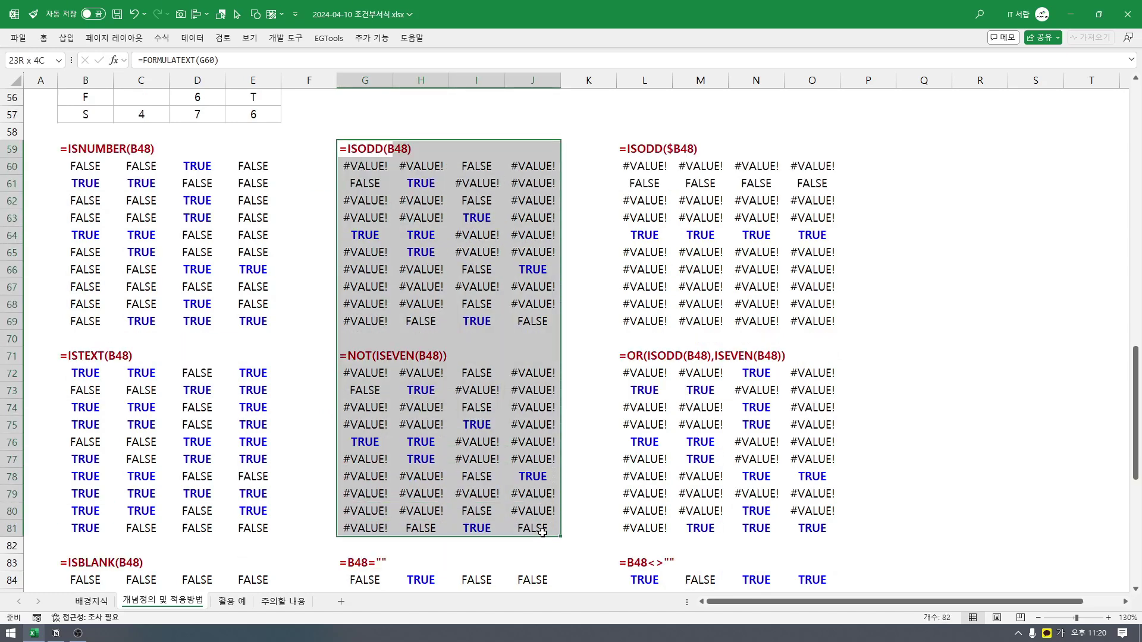
{"action": "left_click", "coordinate": [535, 528]}
{"action": "left_click", "coordinate": [421, 186]}
{"action": "left_click", "coordinate": [429, 398]}
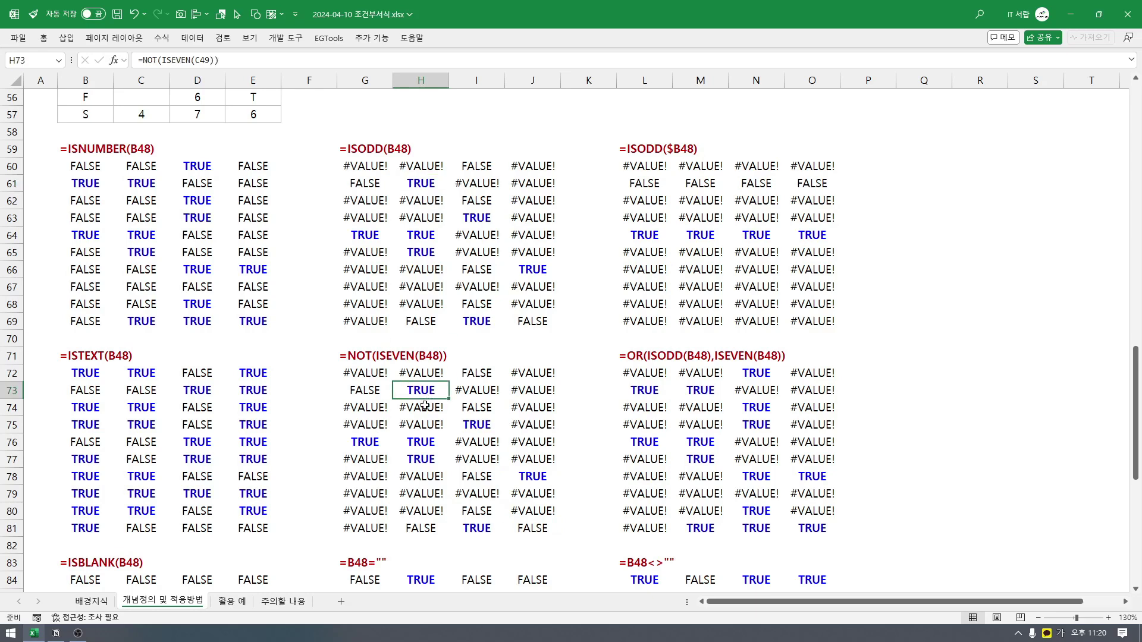
{"action": "left_click", "coordinate": [381, 449]}
{"action": "key", "text": "Right"}
{"action": "key", "text": "Down"}
{"action": "left_click", "coordinate": [471, 422]}
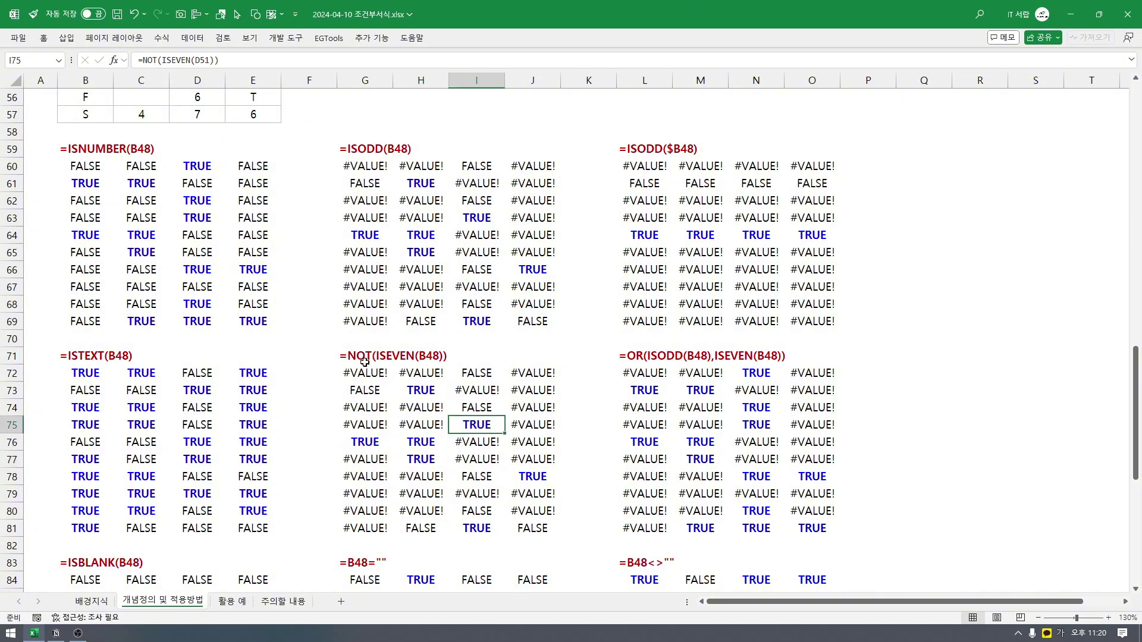
- Examine the =OR(ISODD(B48),ISEVEN(B48)) formula and results and compare them with the =ISNUMBER(B48) table
{"action": "left_click", "coordinate": [636, 361]}
{"action": "left_click", "coordinate": [630, 420]}
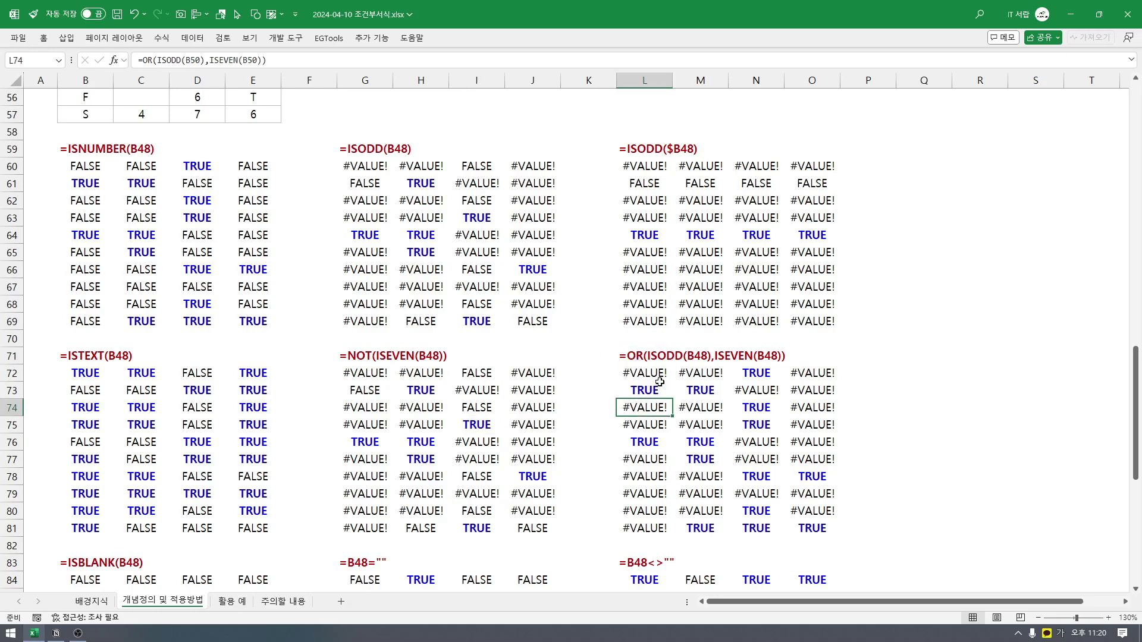
{"action": "left_click", "coordinate": [660, 362]}
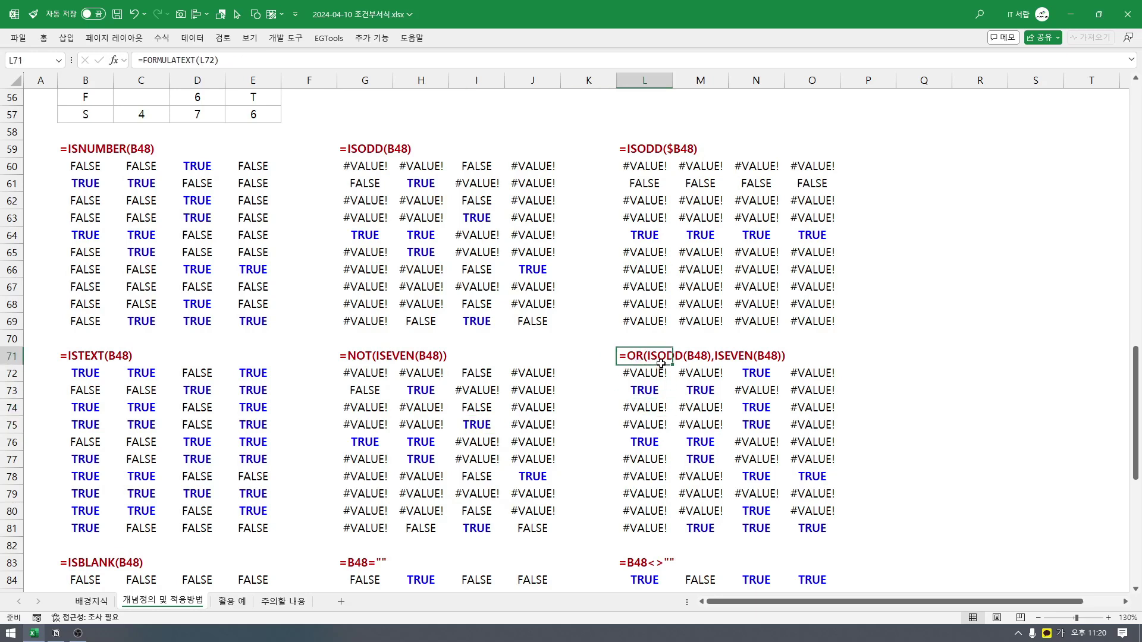
{"action": "left_click", "coordinate": [752, 359]}
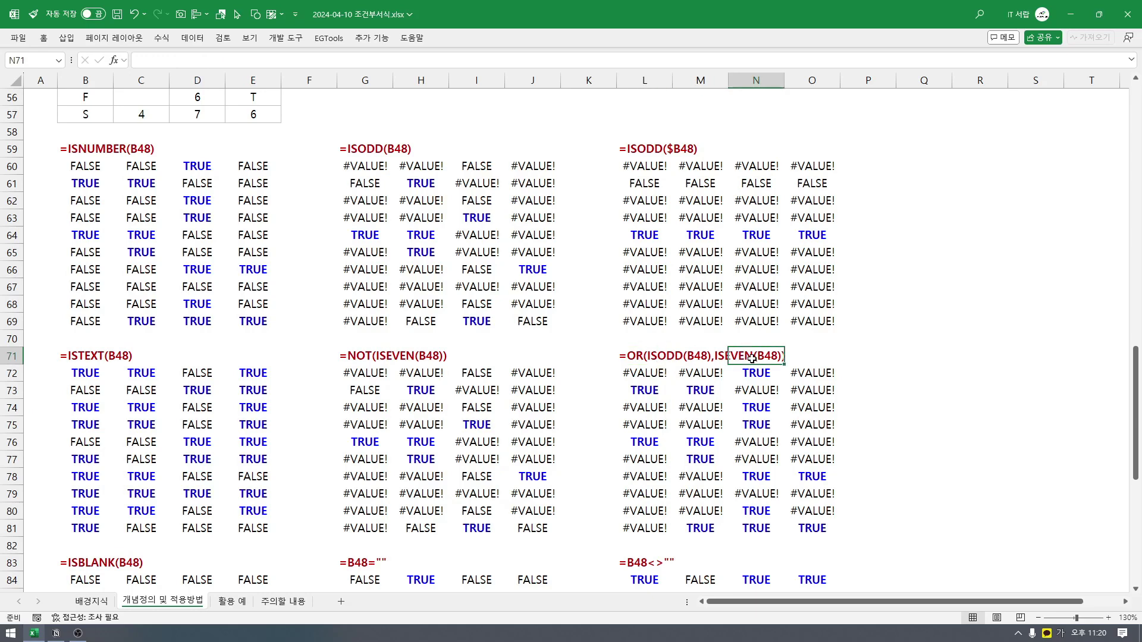
{"action": "left_click_drag", "start_coordinate": [669, 363], "coordinate": [800, 505]}
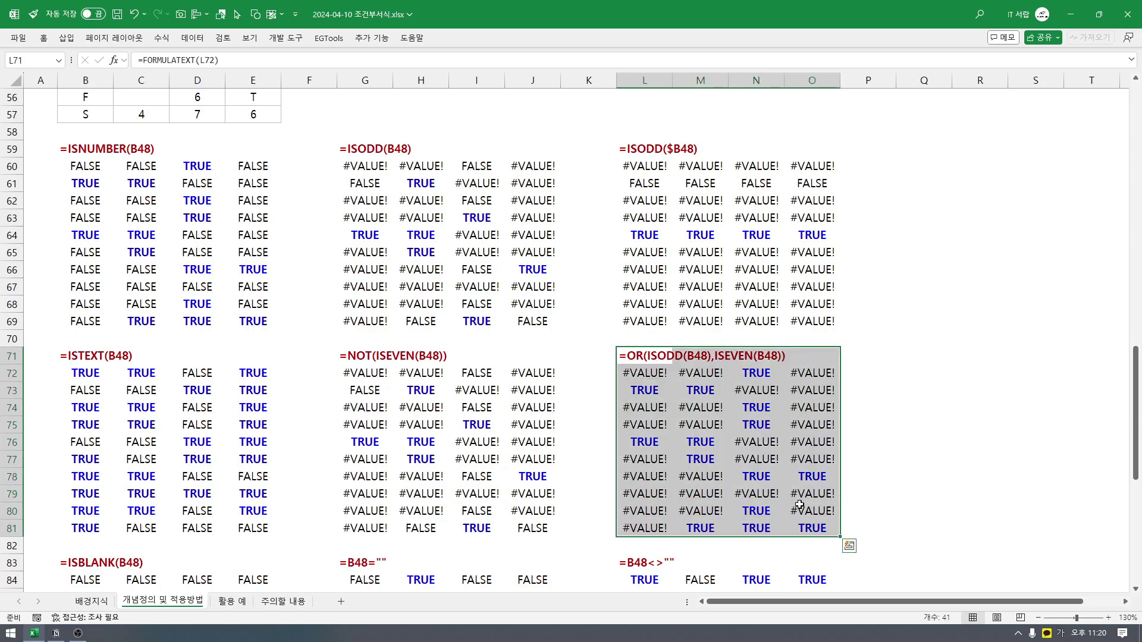
{"action": "left_click", "coordinate": [73, 158]}
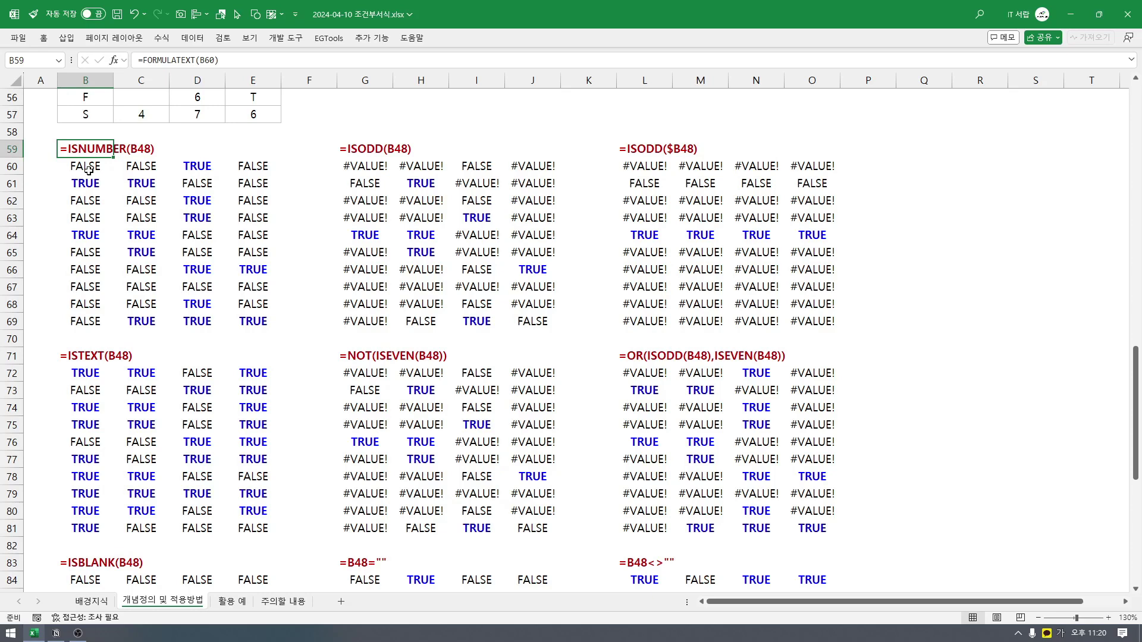
{"action": "left_click_drag", "start_coordinate": [99, 175], "coordinate": [253, 322]}
{"action": "left_click_drag", "start_coordinate": [636, 374], "coordinate": [835, 532]}
{"action": "left_click", "coordinate": [622, 359]}
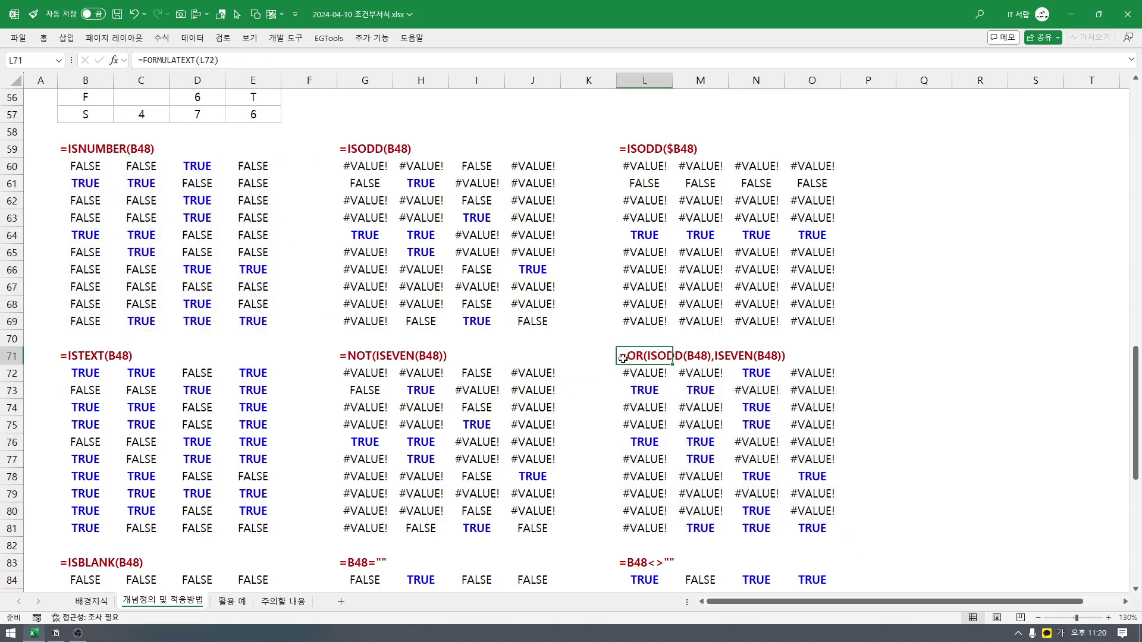
- Examine the =ISBLANK(B48) result table and check it against the empty-looking cells in the sample data
{"action": "scroll", "coordinate": [164, 437], "scroll_direction": "down", "scroll_amount": 4}
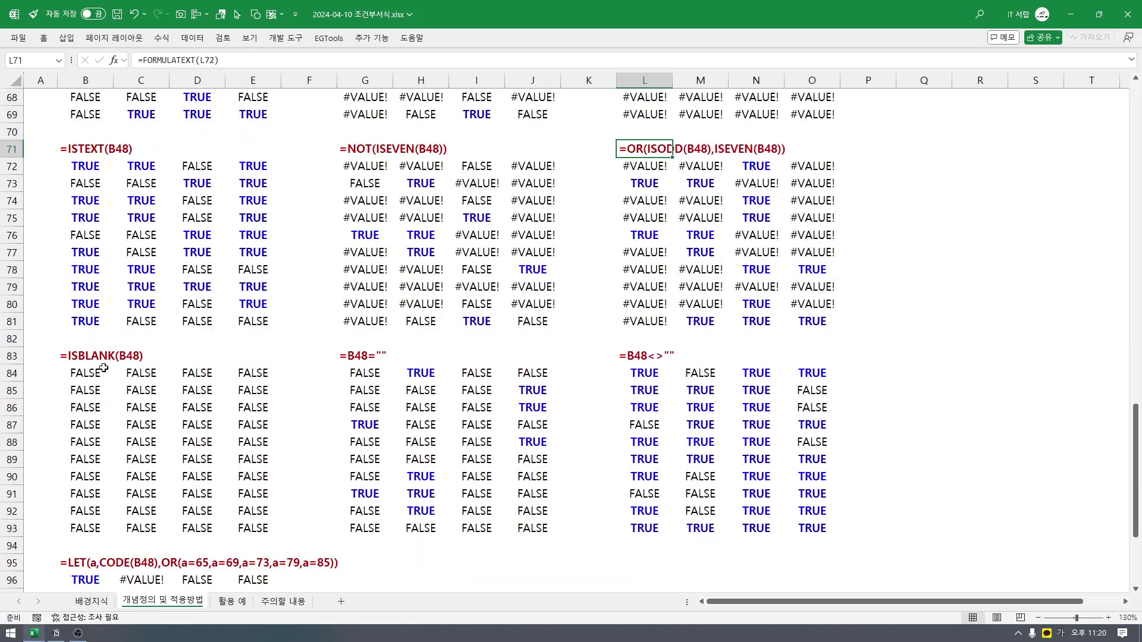
{"action": "left_click_drag", "start_coordinate": [83, 377], "coordinate": [232, 531]}
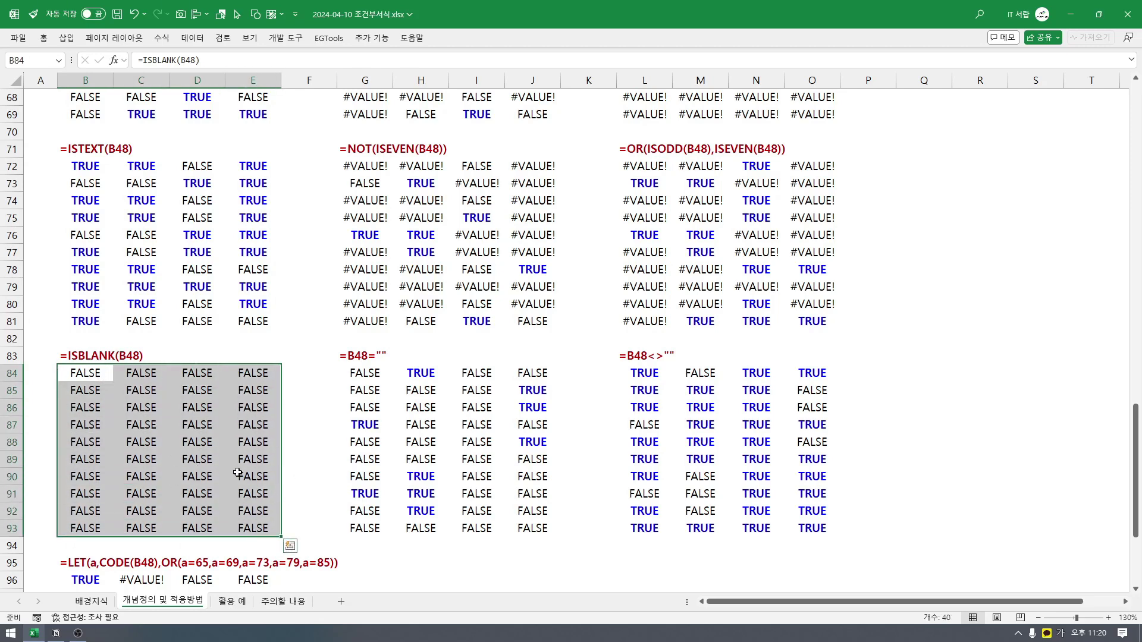
{"action": "scroll", "coordinate": [226, 442], "scroll_direction": "up", "scroll_amount": 6}
{"action": "scroll", "coordinate": [226, 442], "scroll_direction": "up", "scroll_amount": 1}
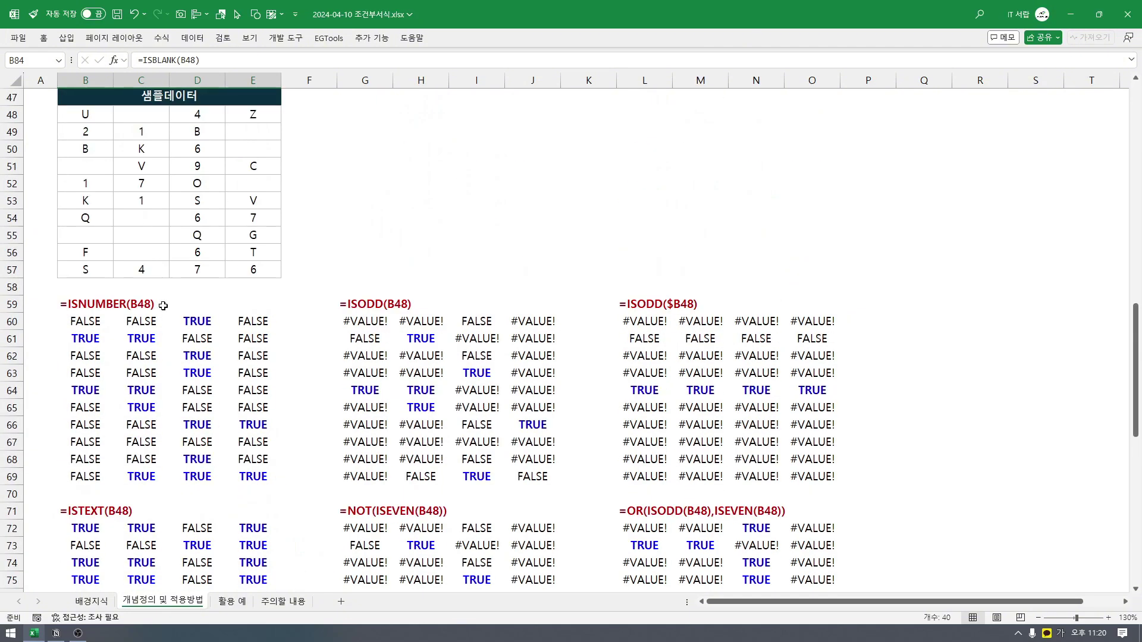
{"action": "left_click", "coordinate": [141, 218]}
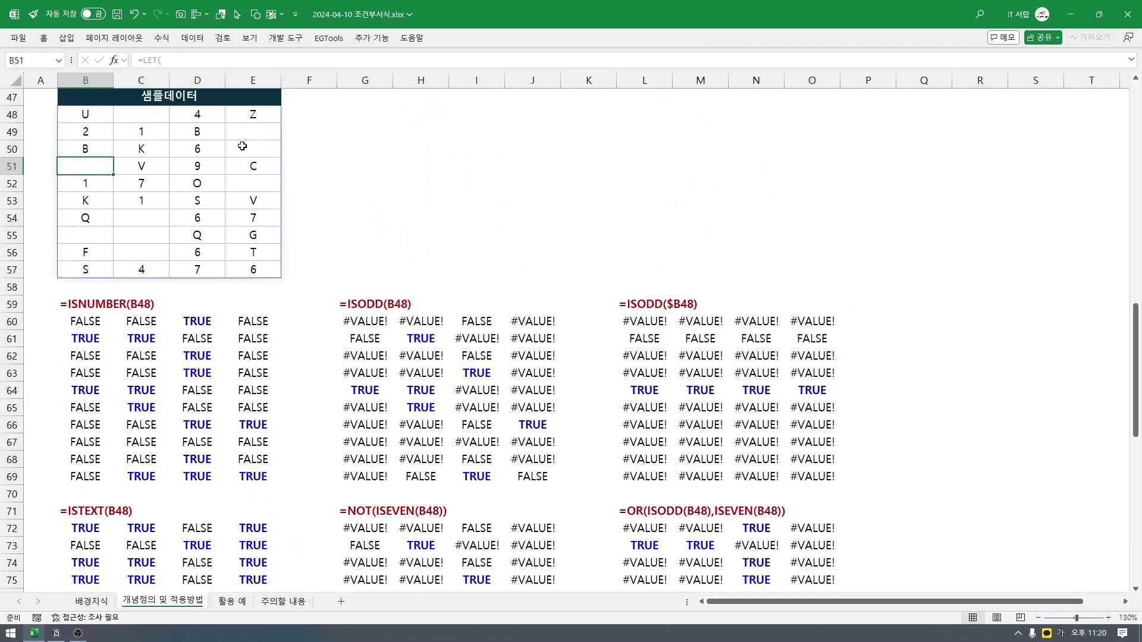
{"action": "left_click_drag", "start_coordinate": [247, 148], "coordinate": [247, 188]}
{"action": "scroll", "coordinate": [96, 488], "scroll_direction": "down", "scroll_amount": 5}
{"action": "left_click_drag", "start_coordinate": [96, 479], "coordinate": [196, 562]}
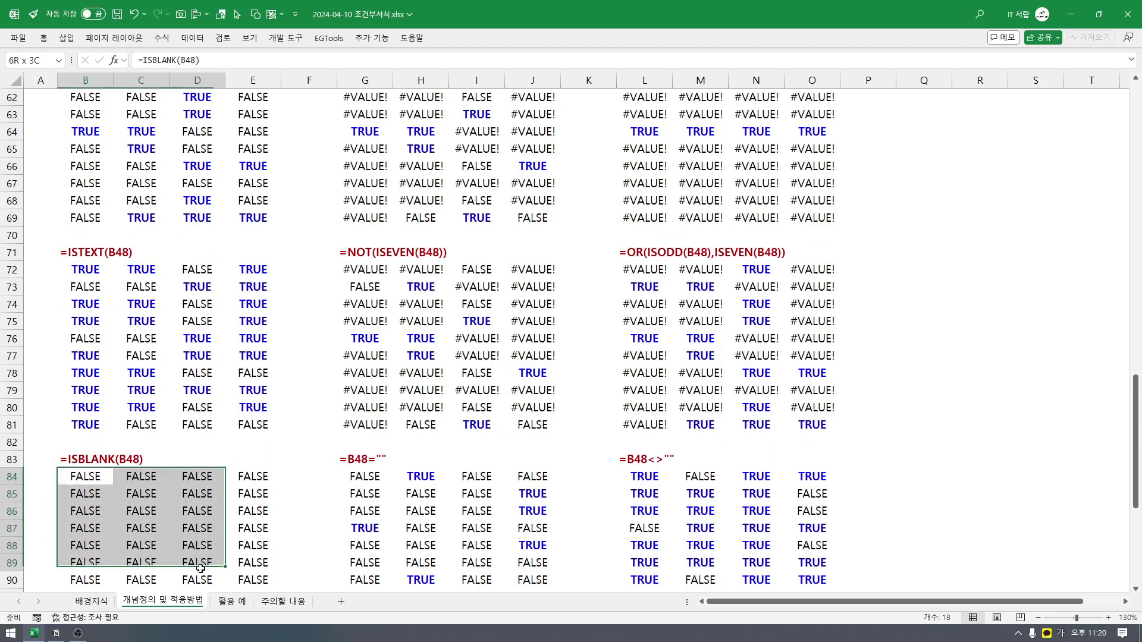
- Show the full LET formula of B48 by enlarging the formula bar, and inspect the "" padding argument of EXPAND without changing it
{"action": "scroll", "coordinate": [181, 353], "scroll_direction": "up", "scroll_amount": 5}
{"action": "left_click", "coordinate": [82, 116]}
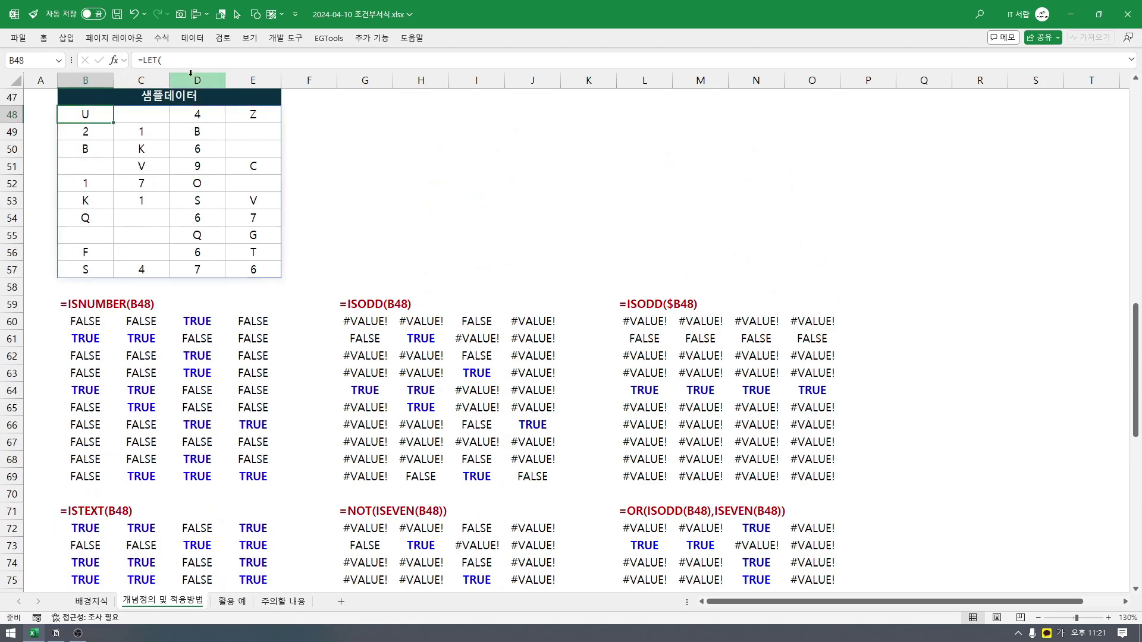
{"action": "left_click_drag", "start_coordinate": [197, 68], "coordinate": [200, 134]}
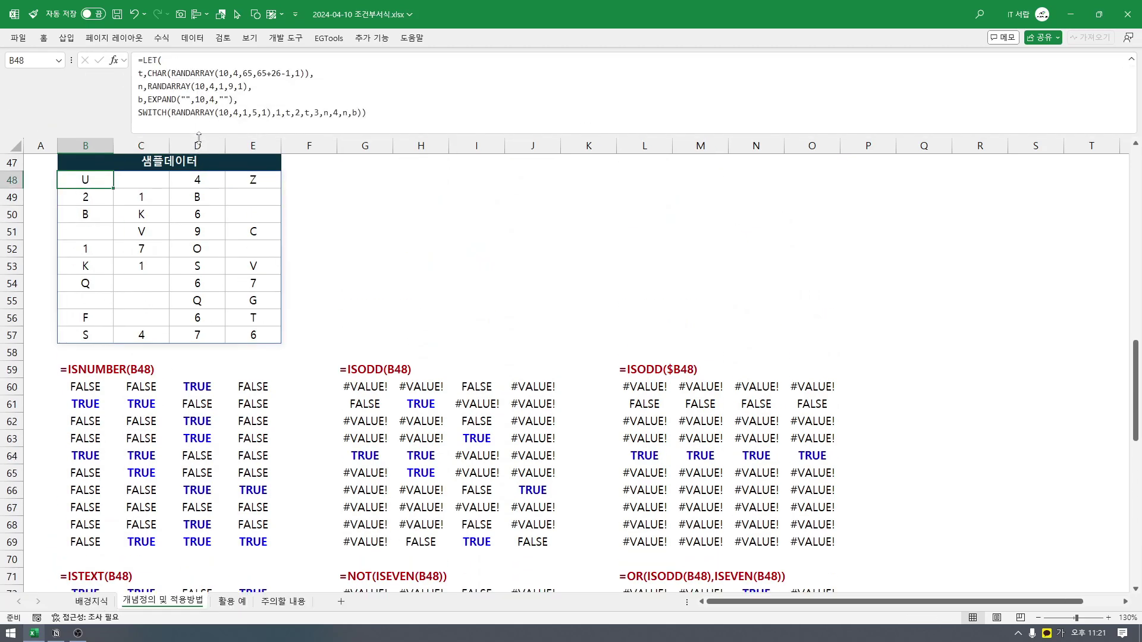
{"action": "double_click", "coordinate": [221, 99]}
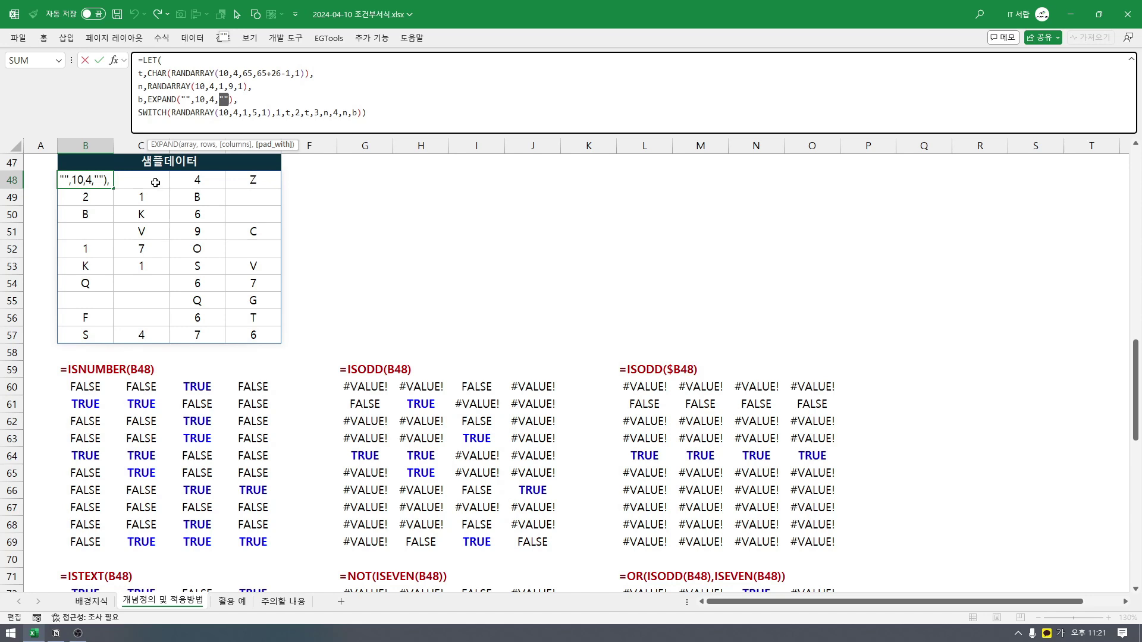
{"action": "left_click", "coordinate": [231, 97]}
{"action": "key", "text": "Escape"}
- Review the =ISBLANK(B48) formula and results again in light of the sample data's "" values
{"action": "scroll", "coordinate": [93, 415], "scroll_direction": "down", "scroll_amount": 8}
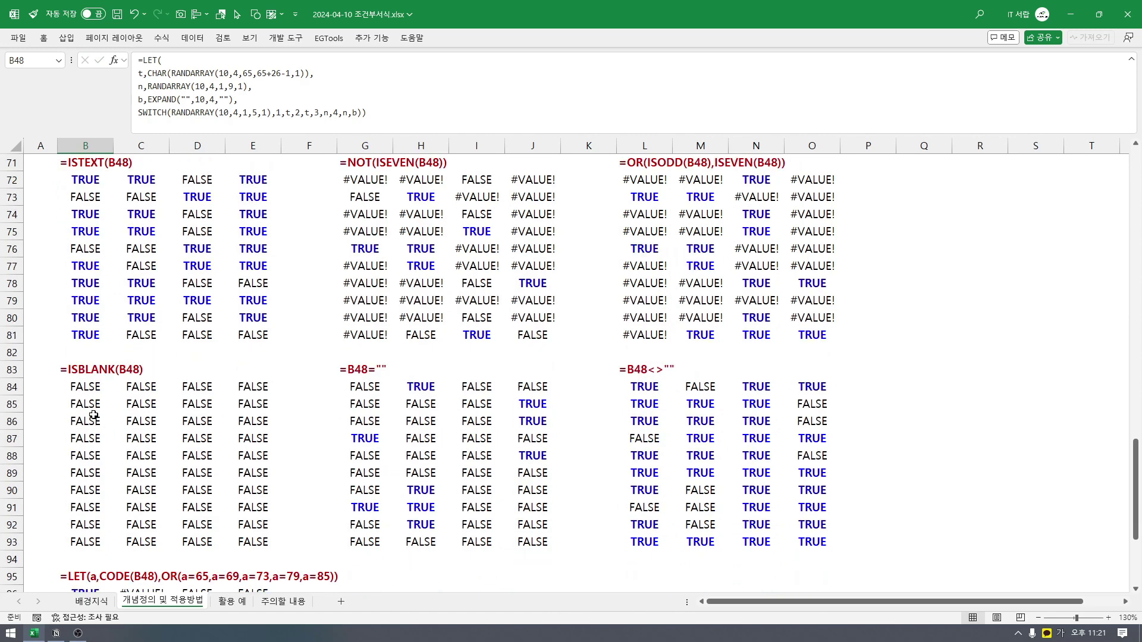
{"action": "left_click_drag", "start_coordinate": [86, 388], "coordinate": [289, 559]}
{"action": "left_click_drag", "start_coordinate": [89, 370], "coordinate": [89, 387]}
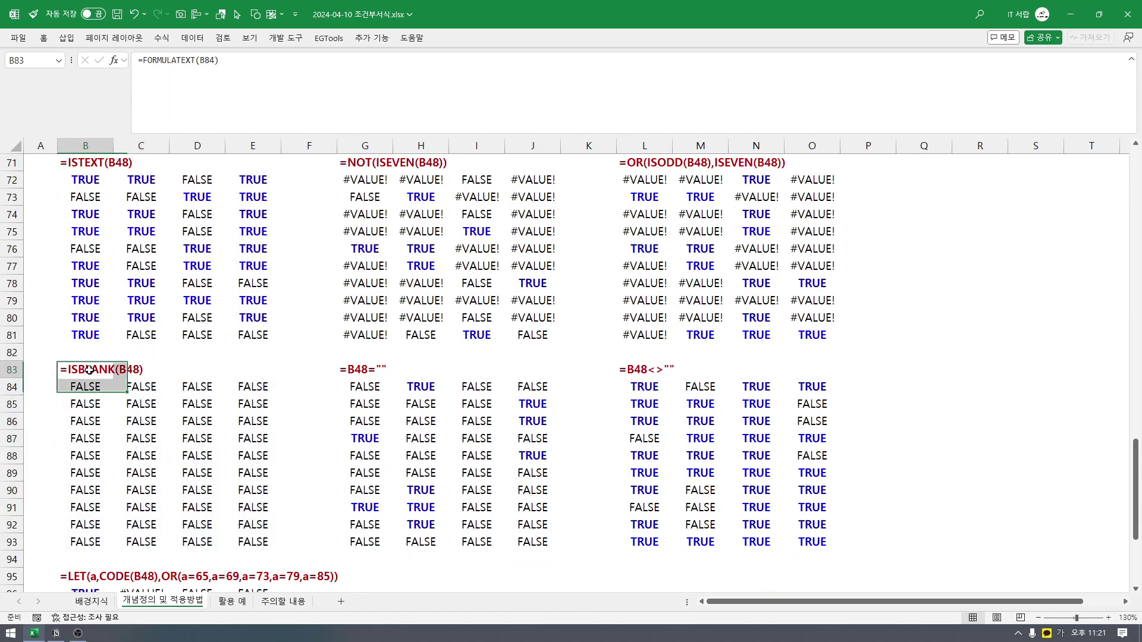
{"action": "scroll", "coordinate": [344, 388], "scroll_direction": "up", "scroll_amount": 6}
{"action": "scroll", "coordinate": [170, 212], "scroll_direction": "up", "scroll_amount": 2}
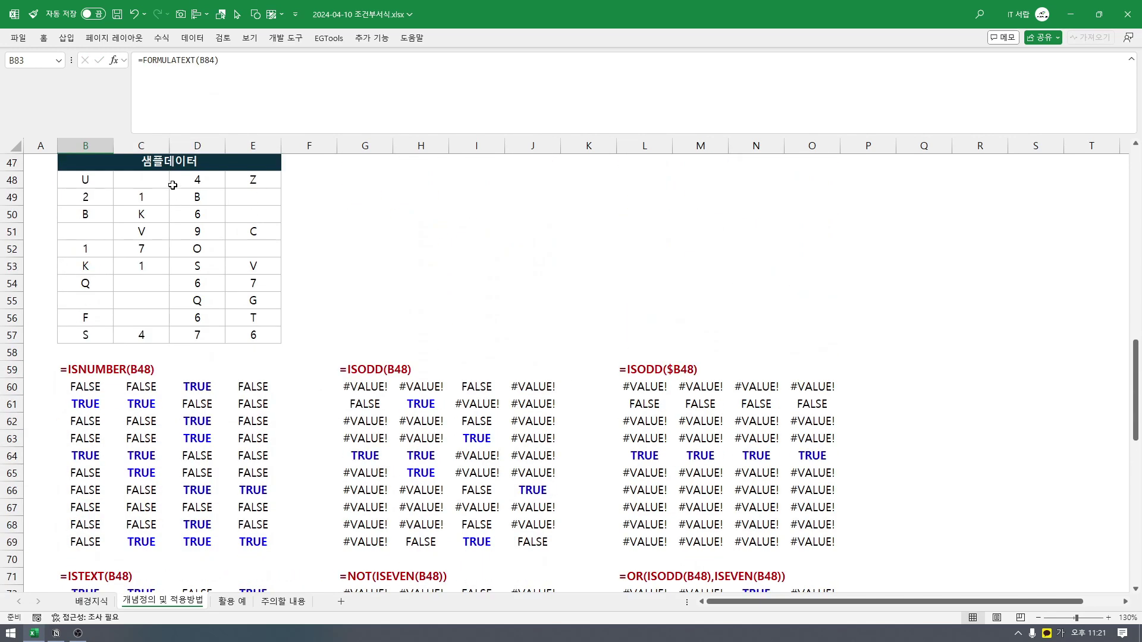
{"action": "scroll", "coordinate": [381, 430], "scroll_direction": "down", "scroll_amount": 4}
{"action": "scroll", "coordinate": [388, 437], "scroll_direction": "down", "scroll_amount": 1}
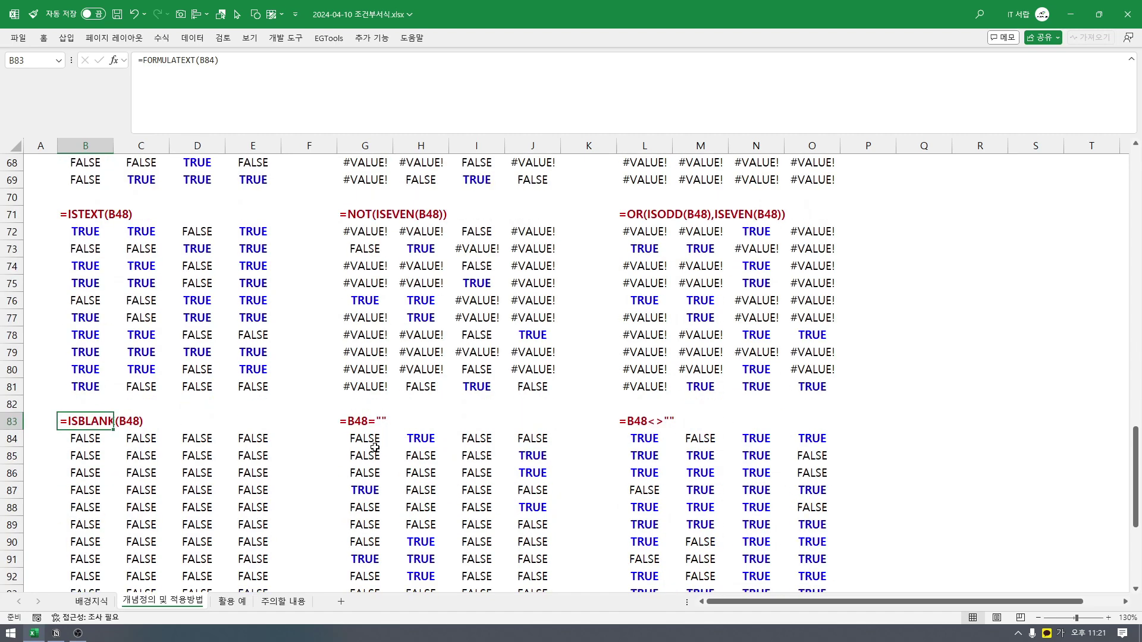
{"action": "scroll", "coordinate": [359, 428], "scroll_direction": "down", "scroll_amount": 1}
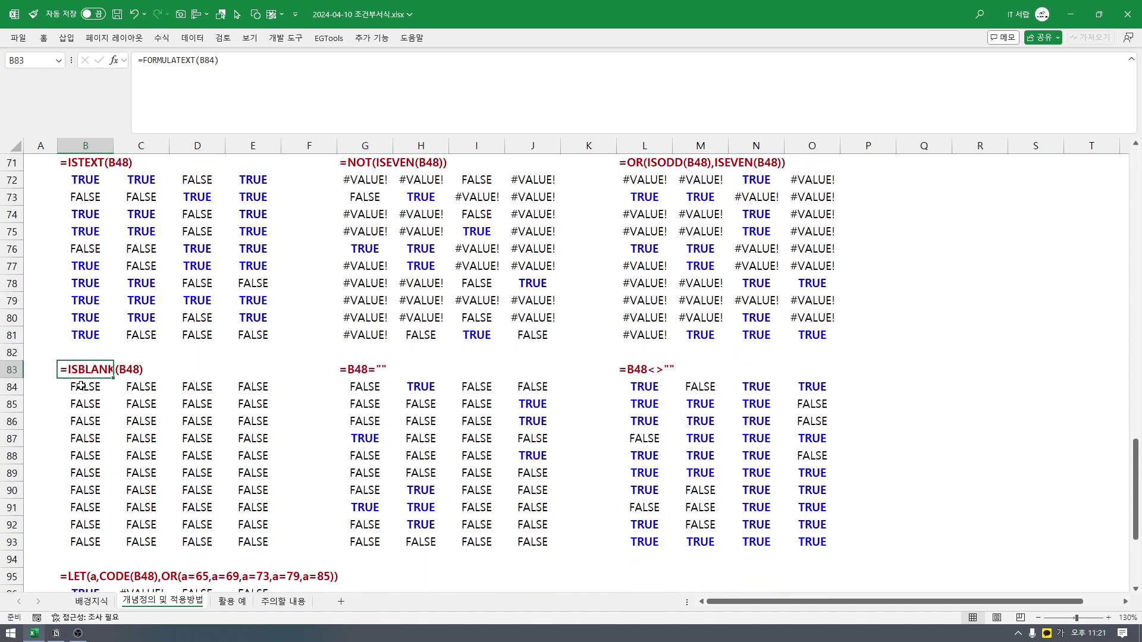
{"action": "left_click_drag", "start_coordinate": [81, 386], "coordinate": [253, 542]}
- Compare the formulas and results of the =B48="" table with those of the =B48<>"" table
{"action": "left_click", "coordinate": [371, 392]}
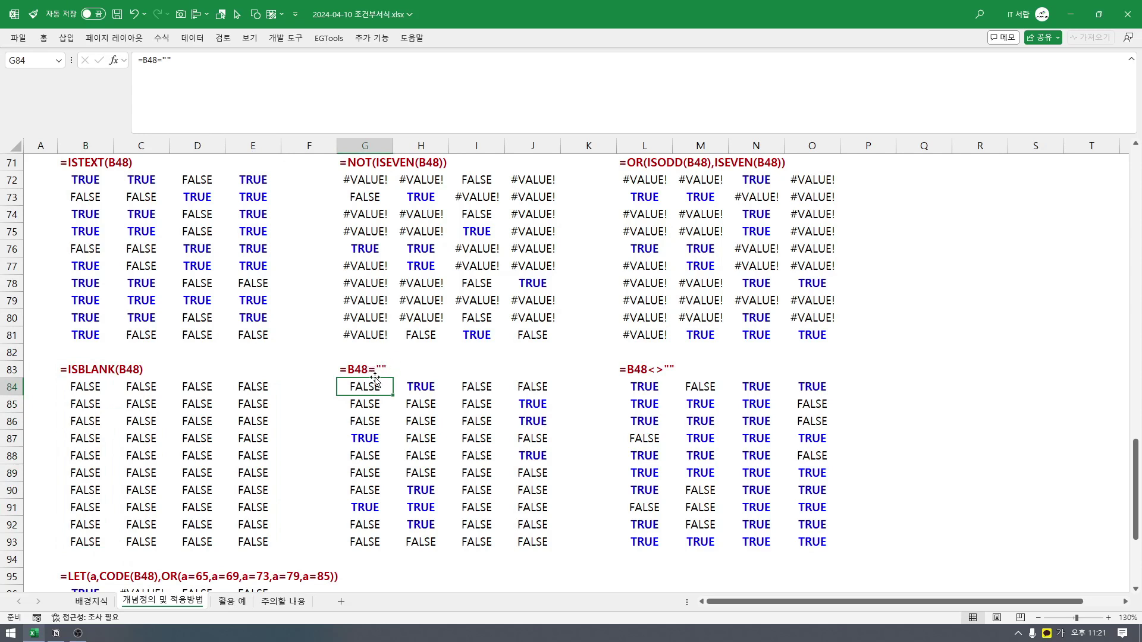
{"action": "left_click", "coordinate": [650, 384]}
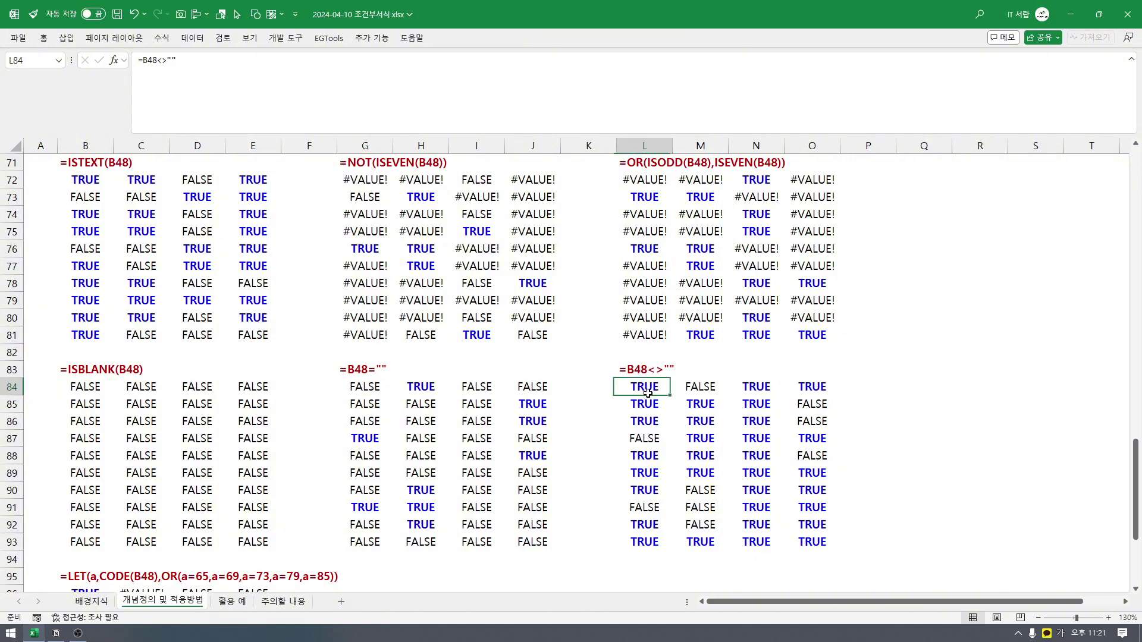
{"action": "key", "text": "ctrl+shift+Down"}
{"action": "key", "text": "ctrl+shift+Right"}
{"action": "left_click", "coordinate": [654, 376]}
{"action": "left_click", "coordinate": [650, 385]}
{"action": "left_click", "coordinate": [369, 386]}
{"action": "left_click", "coordinate": [421, 387]}
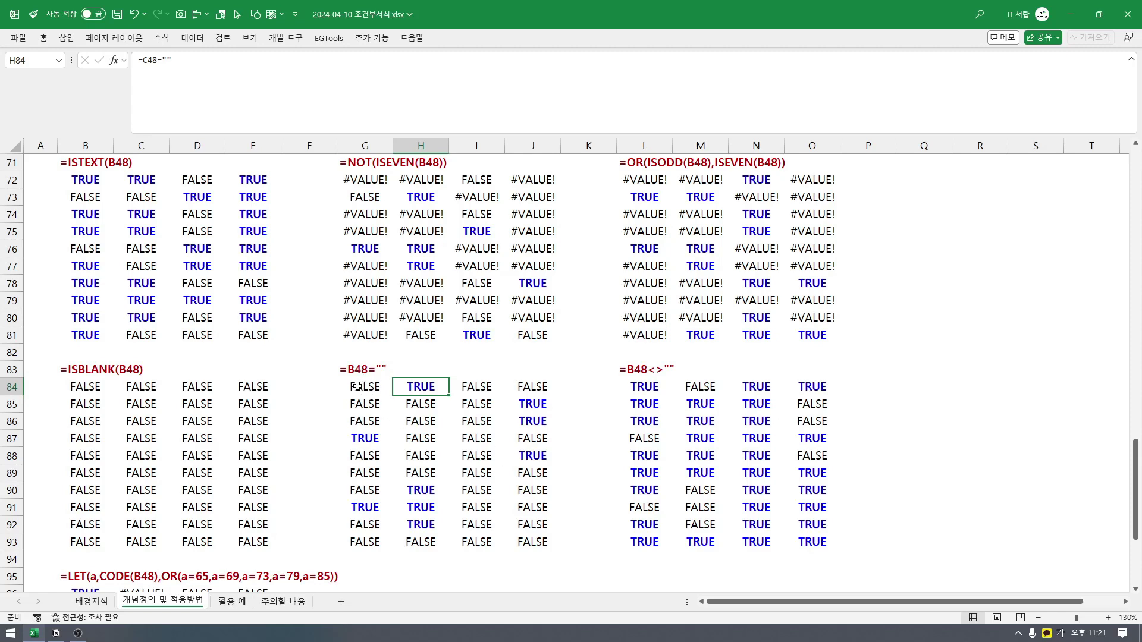
{"action": "left_click_drag", "start_coordinate": [357, 387], "coordinate": [553, 541]}
{"action": "left_click_drag", "start_coordinate": [647, 388], "coordinate": [785, 539]}
- Examine the =LET(a,CODE(B48),OR(a=65,a=69,a=73,a=79,a=85)) results in B96:E105 and return to the sample data
{"action": "scroll", "coordinate": [357, 434], "scroll_direction": "down", "scroll_amount": 4}
{"action": "left_click", "coordinate": [253, 421]}
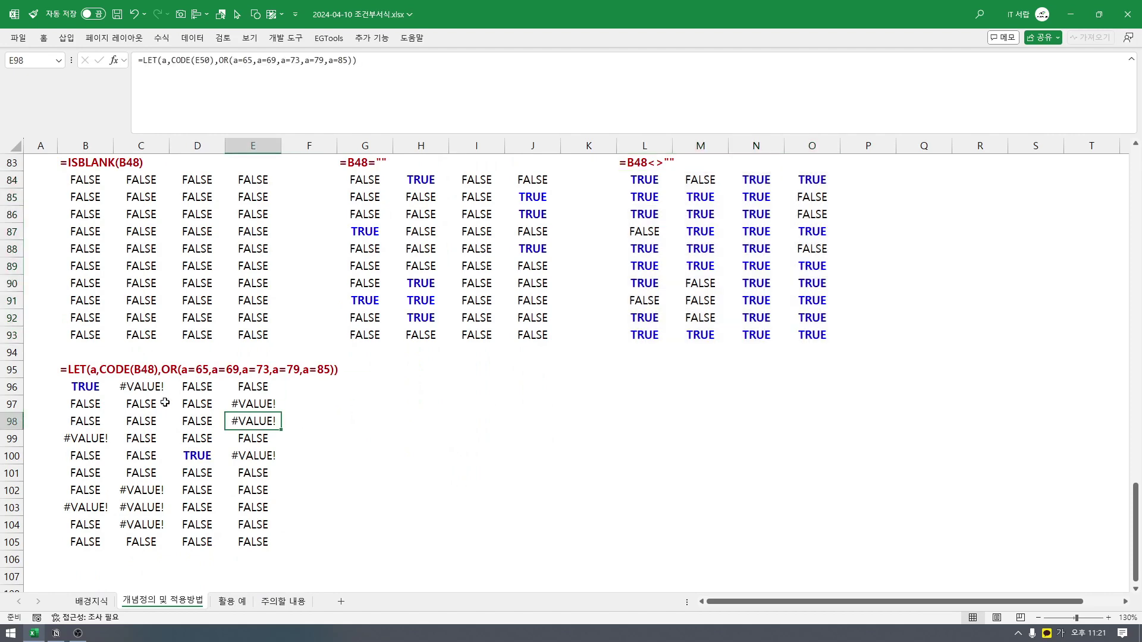
{"action": "left_click_drag", "start_coordinate": [85, 387], "coordinate": [253, 542]}
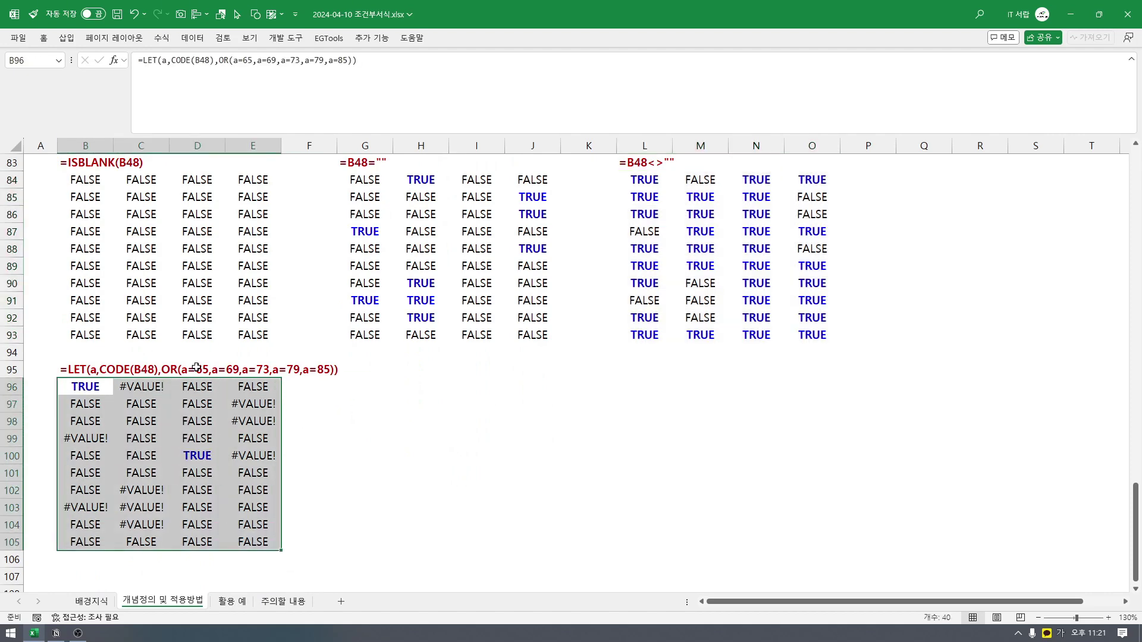
{"action": "scroll", "coordinate": [112, 353], "scroll_direction": "up", "scroll_amount": 11}
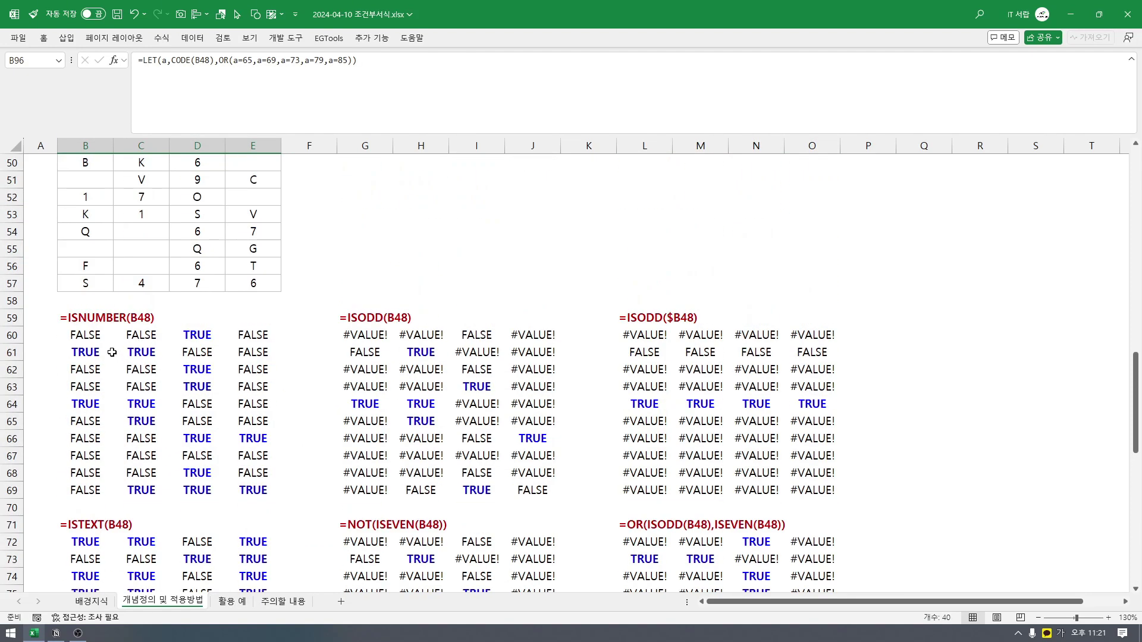
- Check the =B48<>"" formula in L84 against the sample data in B48:E57
{"action": "scroll", "coordinate": [239, 362], "scroll_direction": "down", "scroll_amount": 6}
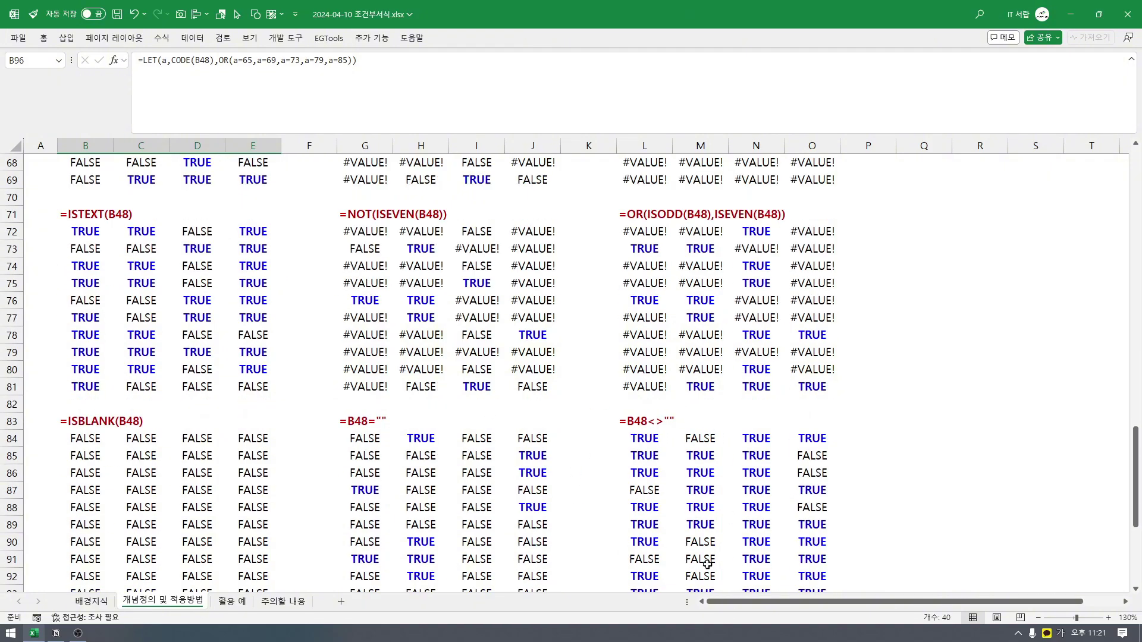
{"action": "scroll", "coordinate": [706, 564], "scroll_direction": "down", "scroll_amount": 3}
{"action": "left_click", "coordinate": [634, 284]}
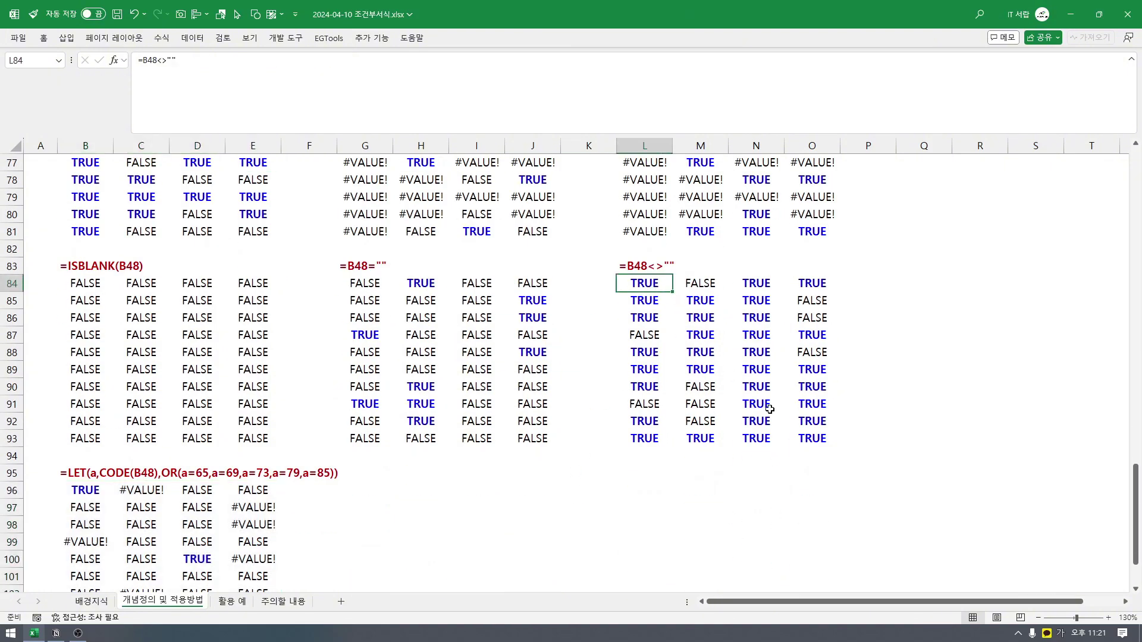
{"action": "scroll", "coordinate": [770, 409], "scroll_direction": "up", "scroll_amount": 11}
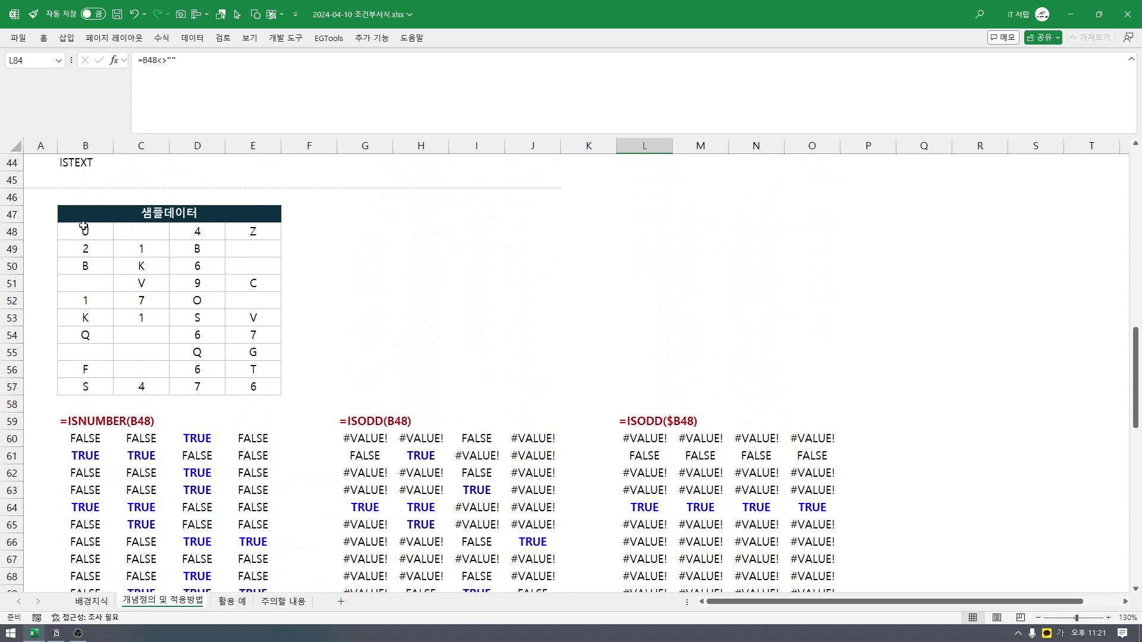
{"action": "left_click_drag", "start_coordinate": [87, 231], "coordinate": [269, 398]}
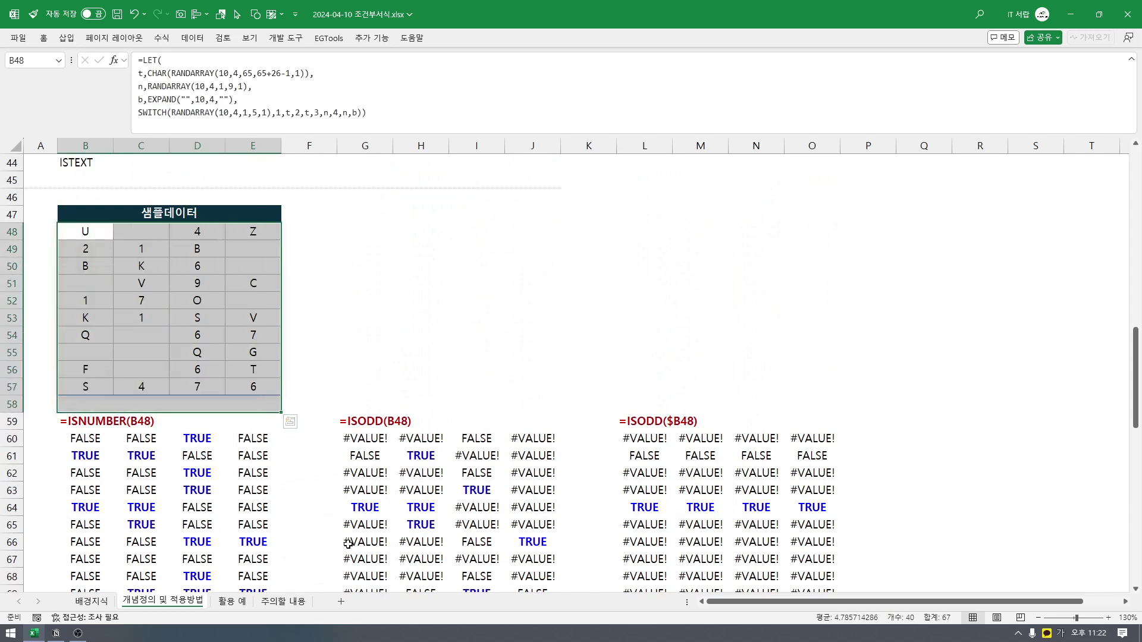
{"action": "left_click", "coordinate": [455, 489]}
- Open the 활용 예 sheet and examine the alternating row shading in B5:D13 row by row
{"action": "left_click", "coordinate": [231, 602]}
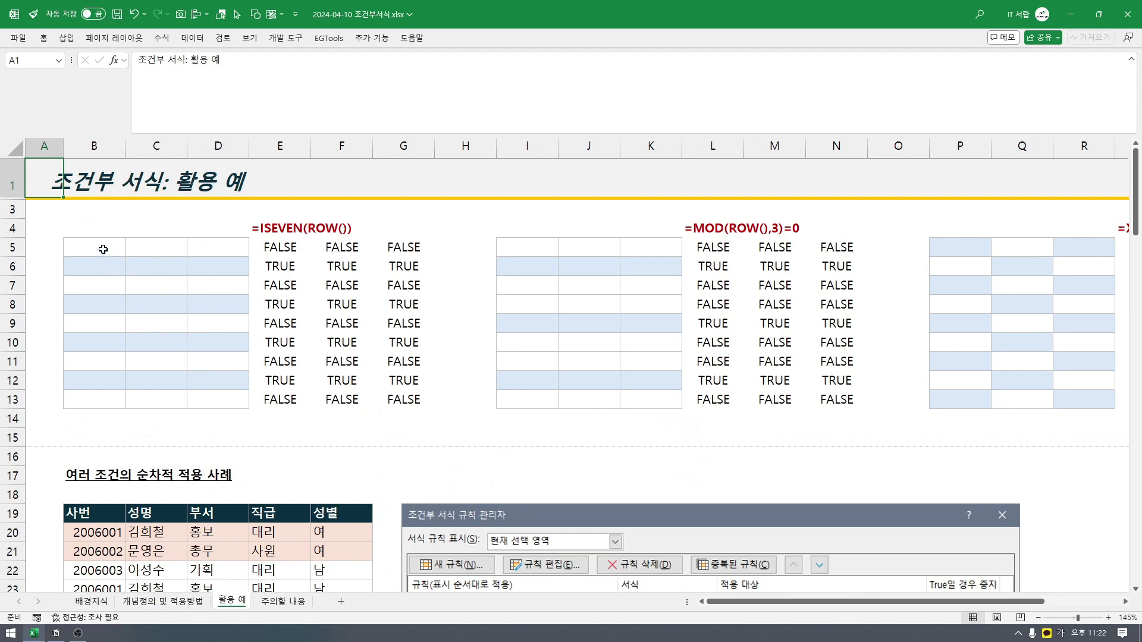
{"action": "left_click_drag", "start_coordinate": [103, 248], "coordinate": [232, 395]}
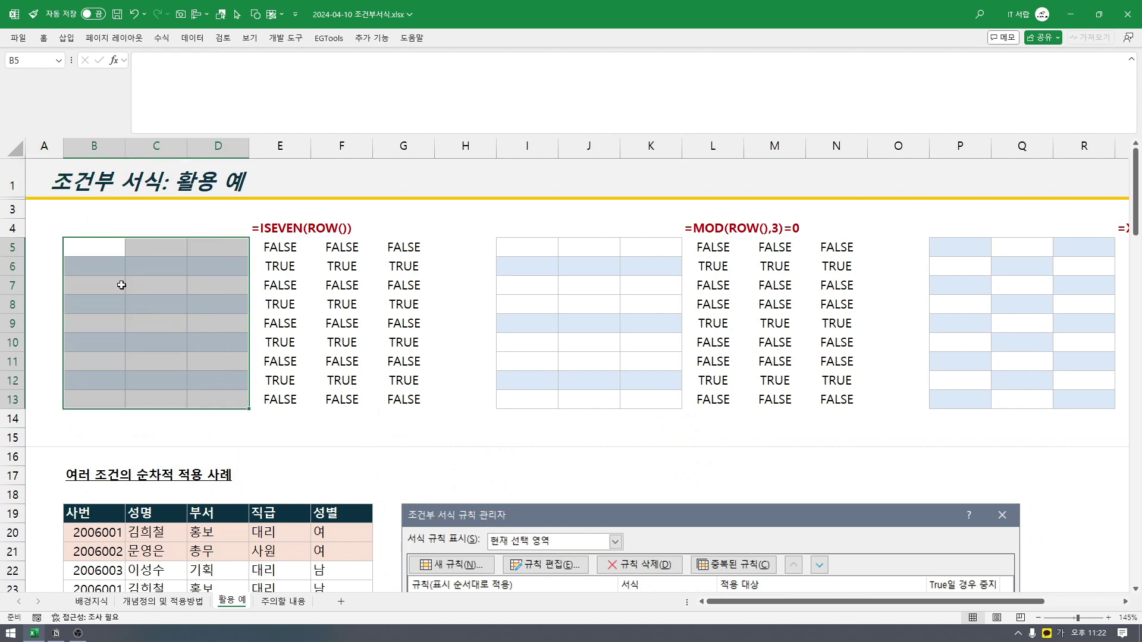
{"action": "left_click_drag", "start_coordinate": [92, 250], "coordinate": [222, 396]}
{"action": "left_click_drag", "start_coordinate": [87, 256], "coordinate": [210, 252]}
{"action": "left_click_drag", "start_coordinate": [102, 262], "coordinate": [220, 269]}
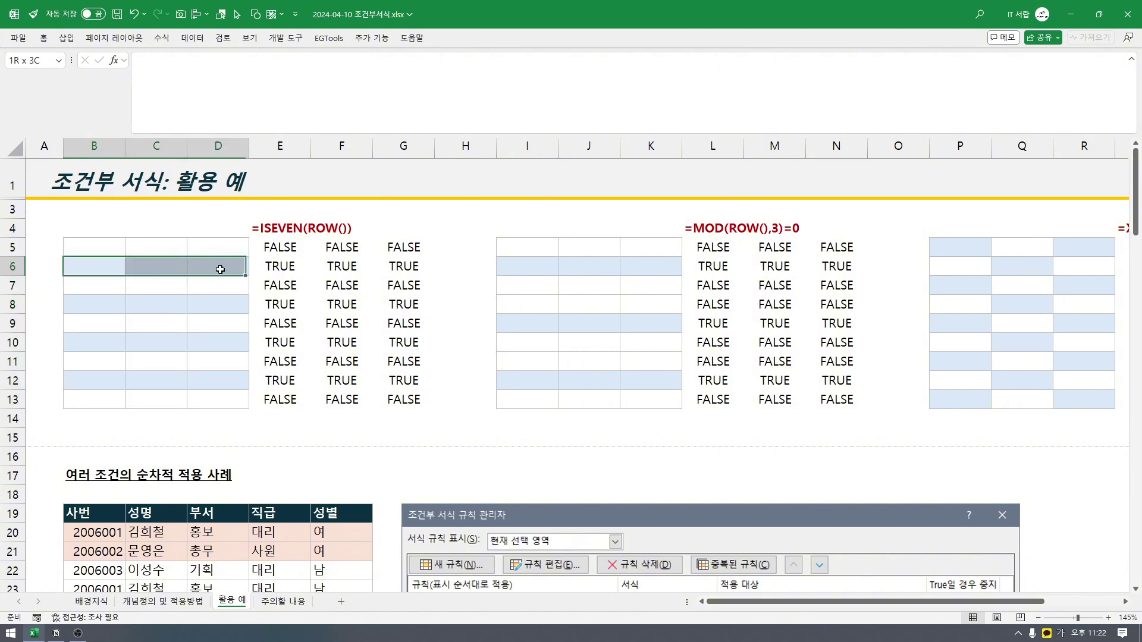
{"action": "left_click_drag", "start_coordinate": [109, 251], "coordinate": [211, 257]}
{"action": "left_click_drag", "start_coordinate": [92, 268], "coordinate": [232, 271]}
{"action": "left_click", "coordinate": [207, 314]}
{"action": "left_click_drag", "start_coordinate": [84, 248], "coordinate": [221, 254]}
{"action": "left_click_drag", "start_coordinate": [111, 271], "coordinate": [214, 270]}
{"action": "left_click_drag", "start_coordinate": [99, 246], "coordinate": [231, 252]}
{"action": "left_click_drag", "start_coordinate": [109, 265], "coordinate": [215, 263]}
{"action": "left_click_drag", "start_coordinate": [100, 289], "coordinate": [217, 303]}
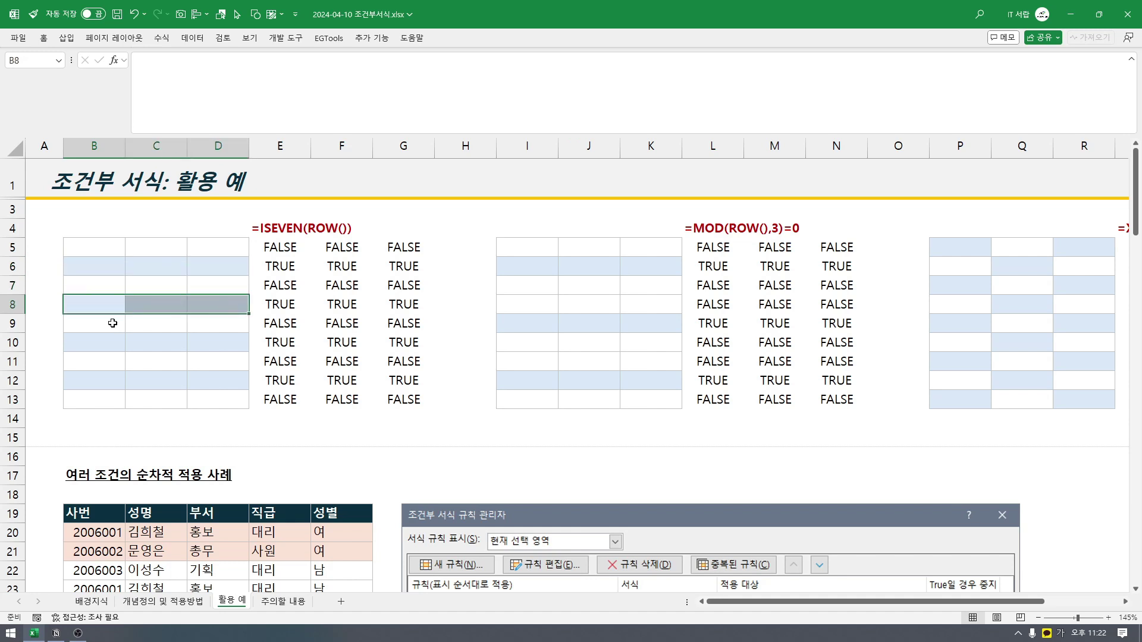
{"action": "left_click_drag", "start_coordinate": [111, 323], "coordinate": [222, 321]}
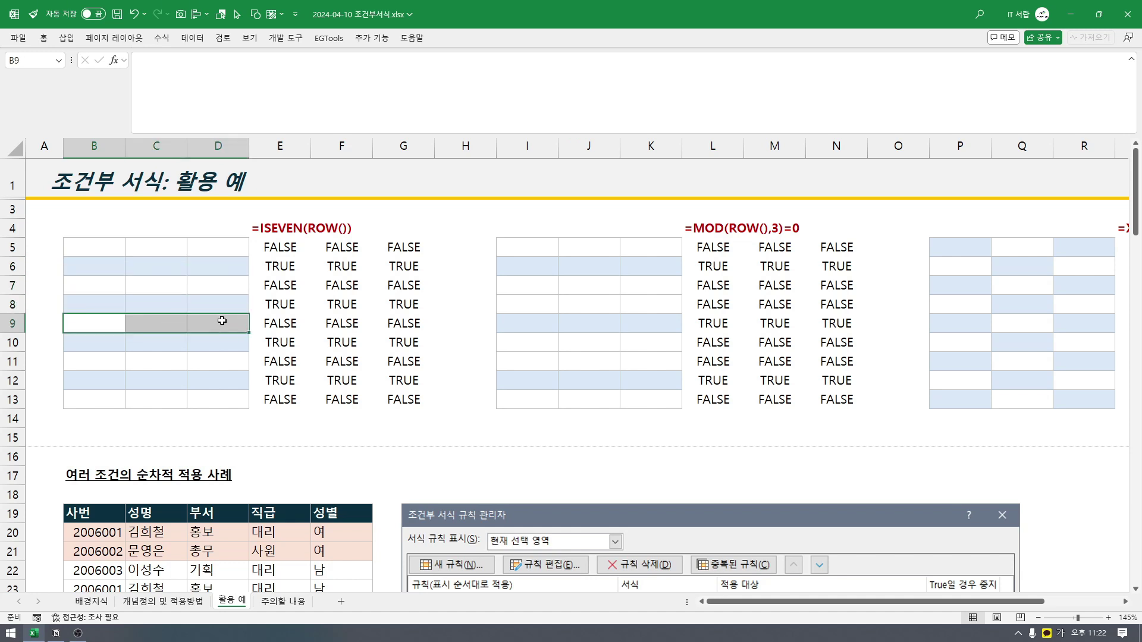
- Inspect the =ISEVEN(ROW()) formula in E5 and relate it to cells B5, C5 and D5 in row 5
{"action": "left_click", "coordinate": [282, 248]}
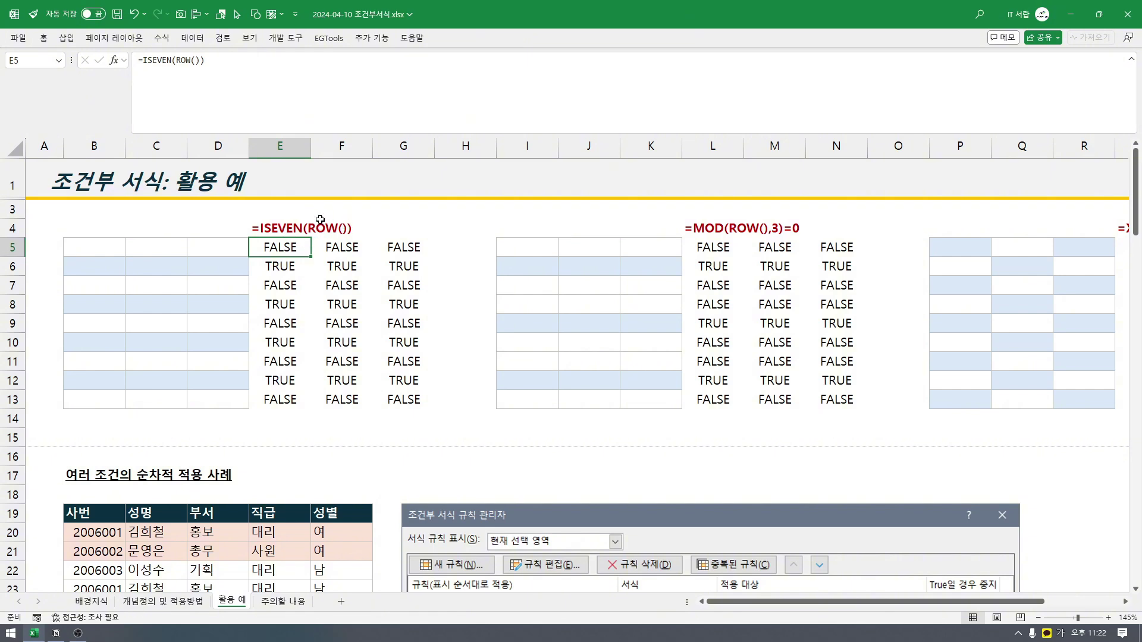
{"action": "left_click", "coordinate": [91, 243]}
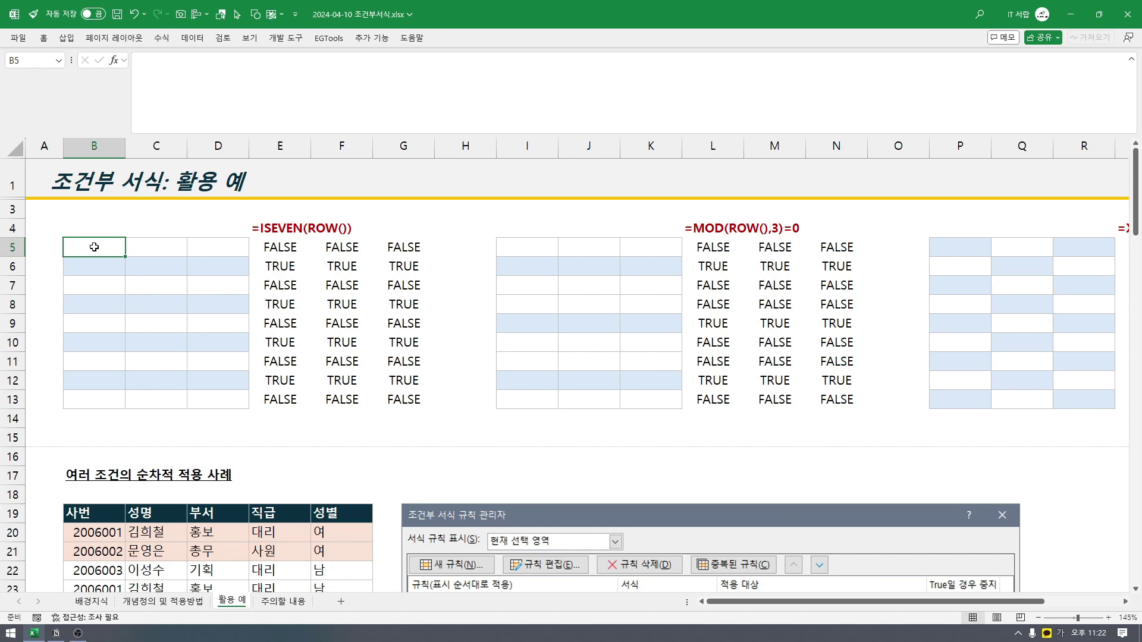
{"action": "left_click", "coordinate": [157, 247]}
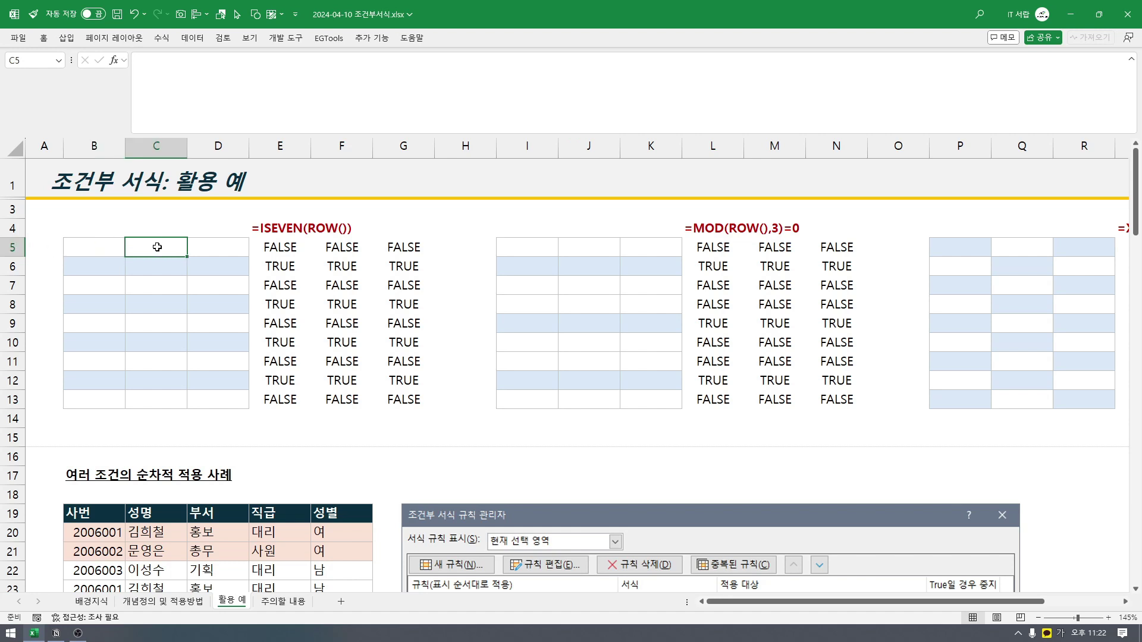
{"action": "left_click", "coordinate": [207, 246]}
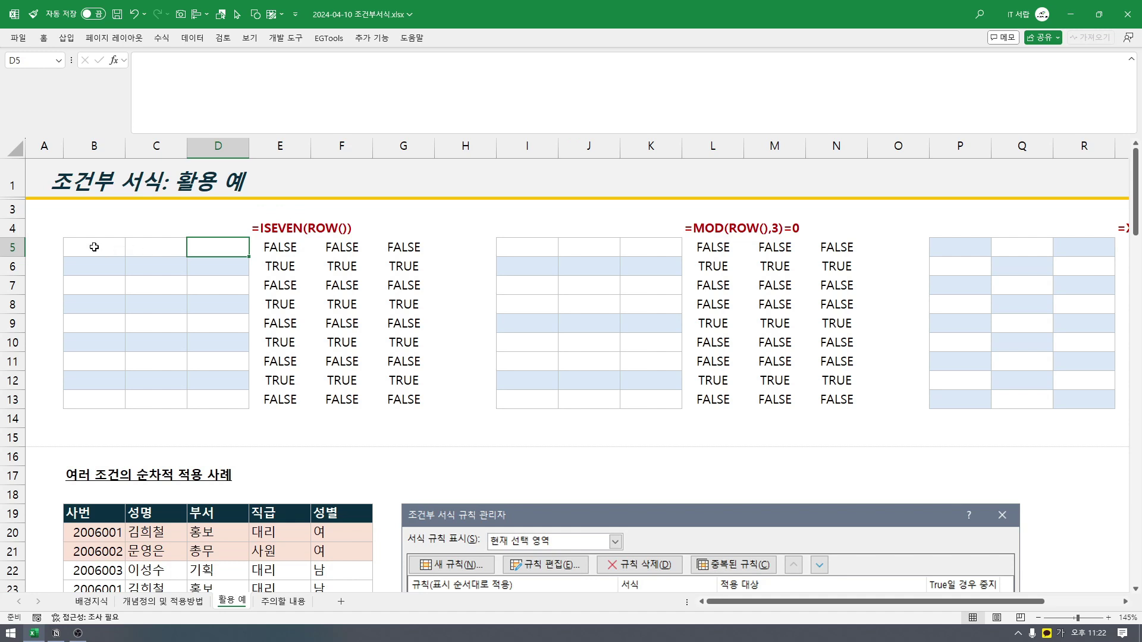
{"action": "left_click", "coordinate": [12, 247]}
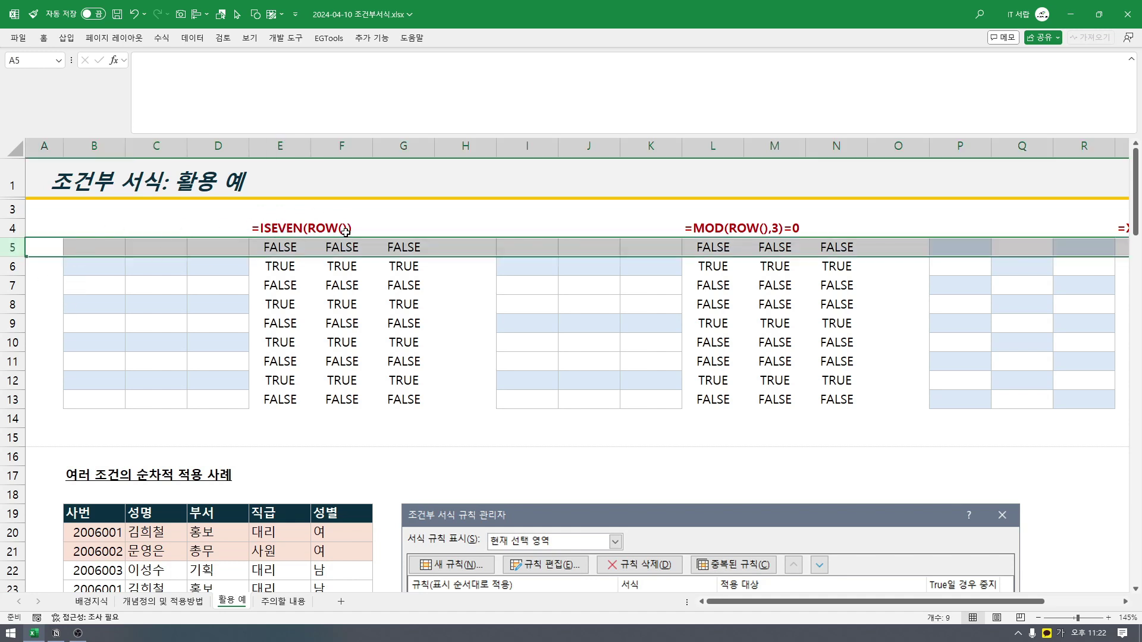
- Compare rows 5 to 10 of the first shaded block with their =ISEVEN(ROW()) results
{"action": "left_click_drag", "start_coordinate": [97, 247], "coordinate": [220, 248]}
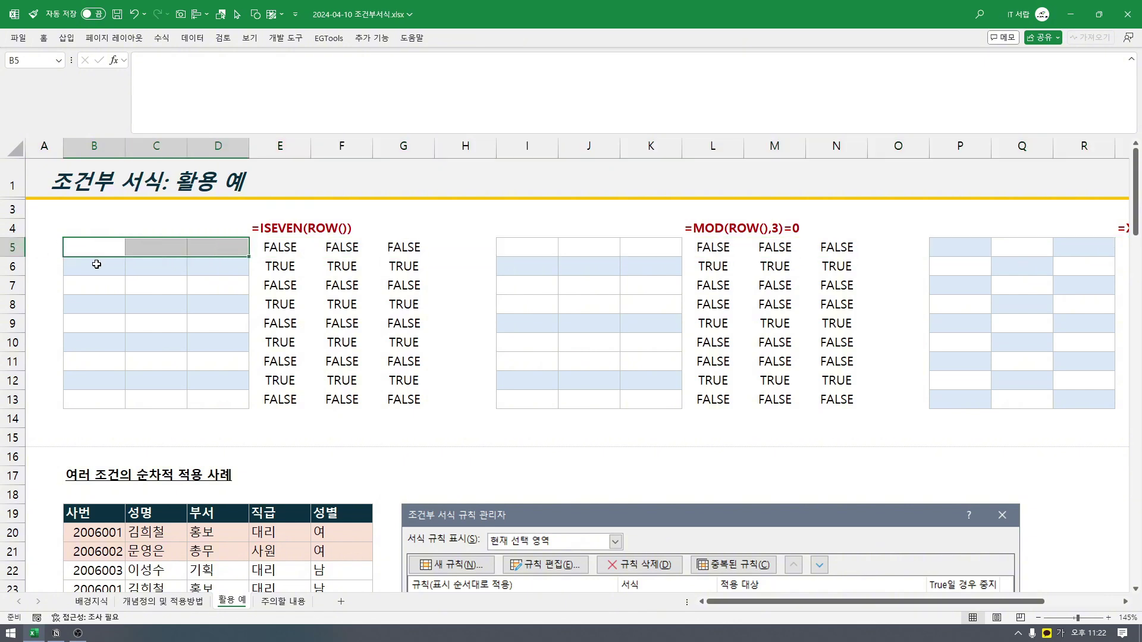
{"action": "left_click_drag", "start_coordinate": [96, 246], "coordinate": [213, 248]}
{"action": "left_click", "coordinate": [274, 319]}
{"action": "left_click", "coordinate": [101, 251]}
{"action": "left_click_drag", "start_coordinate": [106, 251], "coordinate": [200, 248]}
{"action": "left_click_drag", "start_coordinate": [101, 267], "coordinate": [205, 267]}
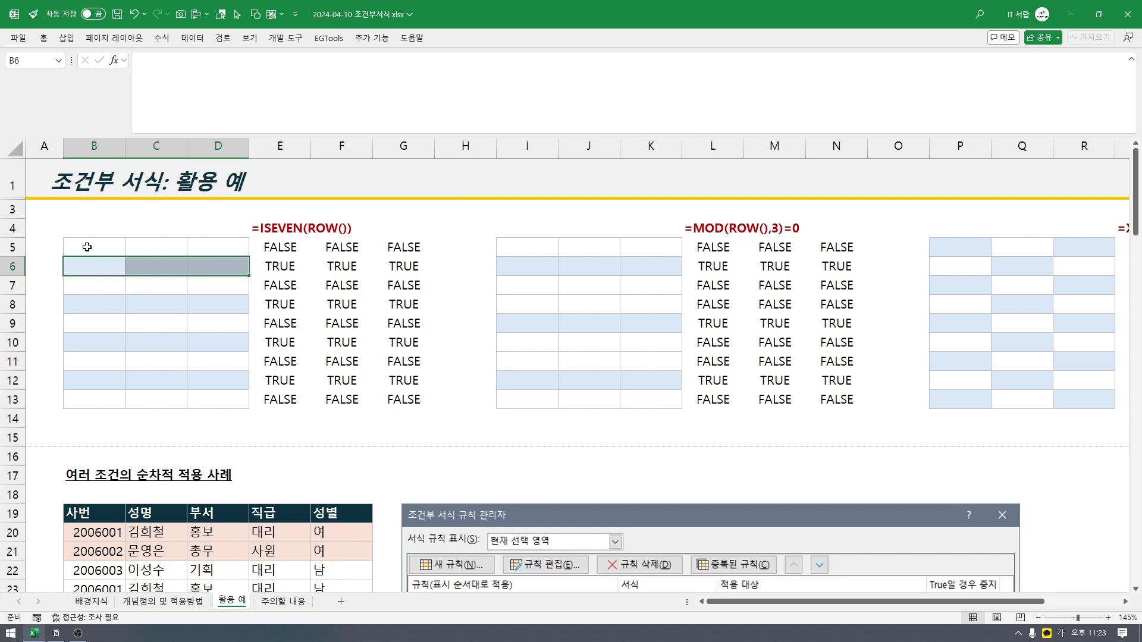
{"action": "left_click_drag", "start_coordinate": [87, 247], "coordinate": [214, 247]}
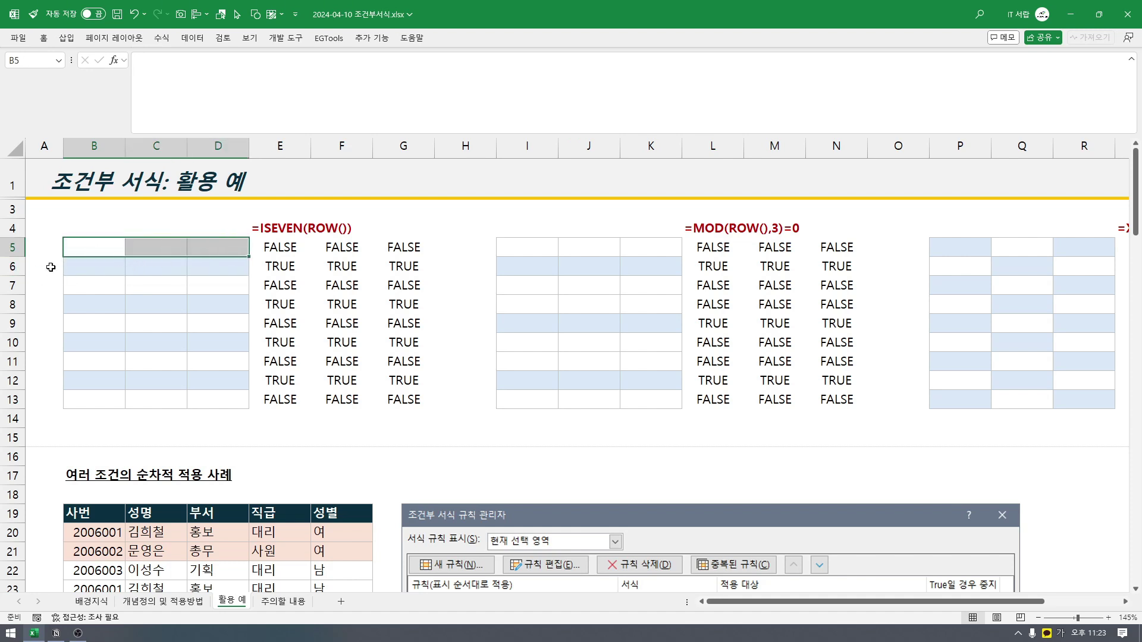
{"action": "left_click_drag", "start_coordinate": [98, 266], "coordinate": [214, 267]}
{"action": "left_click_drag", "start_coordinate": [106, 288], "coordinate": [214, 286]}
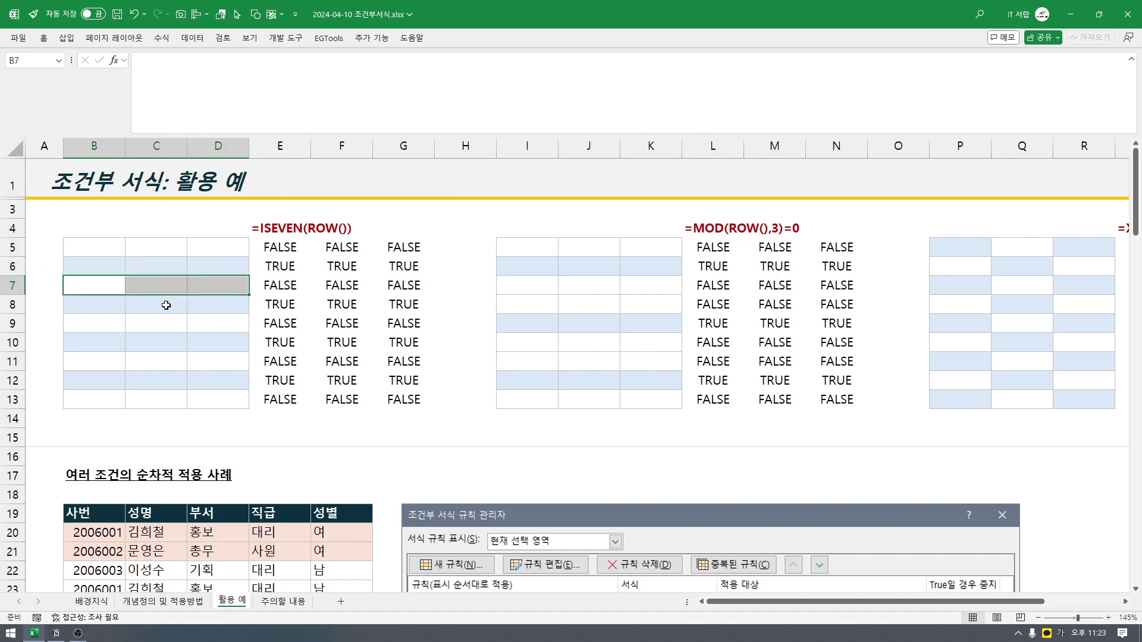
{"action": "left_click_drag", "start_coordinate": [98, 306], "coordinate": [200, 325]}
{"action": "left_click_drag", "start_coordinate": [95, 342], "coordinate": [214, 343]}
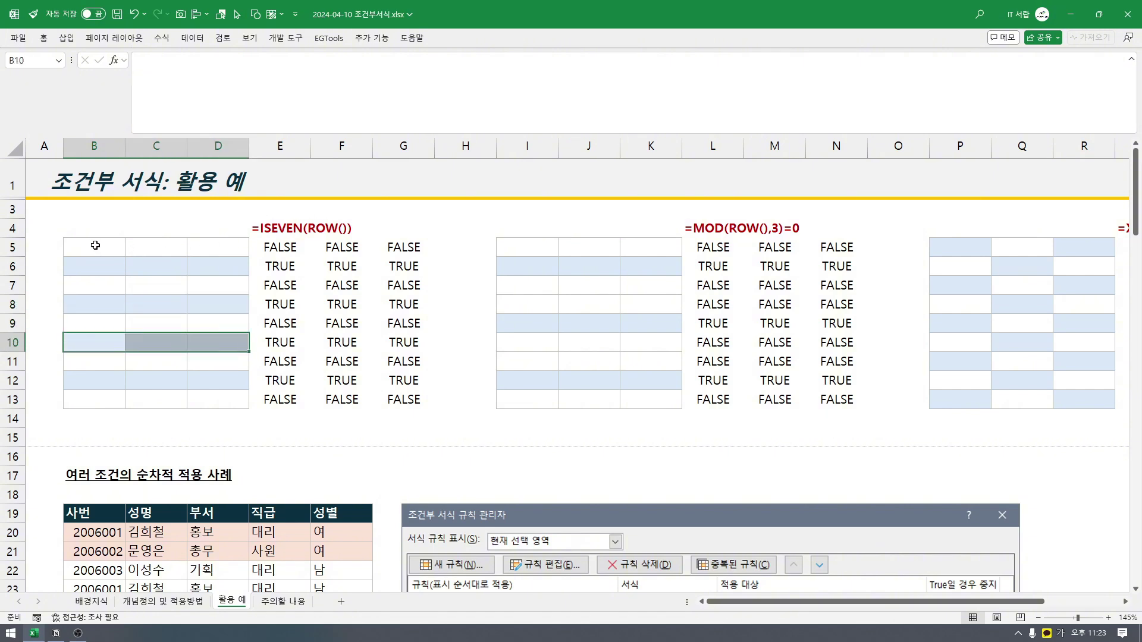
- Review the whole B5:D13 range and step down column B to follow the even-row shading
{"action": "left_click_drag", "start_coordinate": [95, 245], "coordinate": [236, 401]}
{"action": "left_click", "coordinate": [160, 280]}
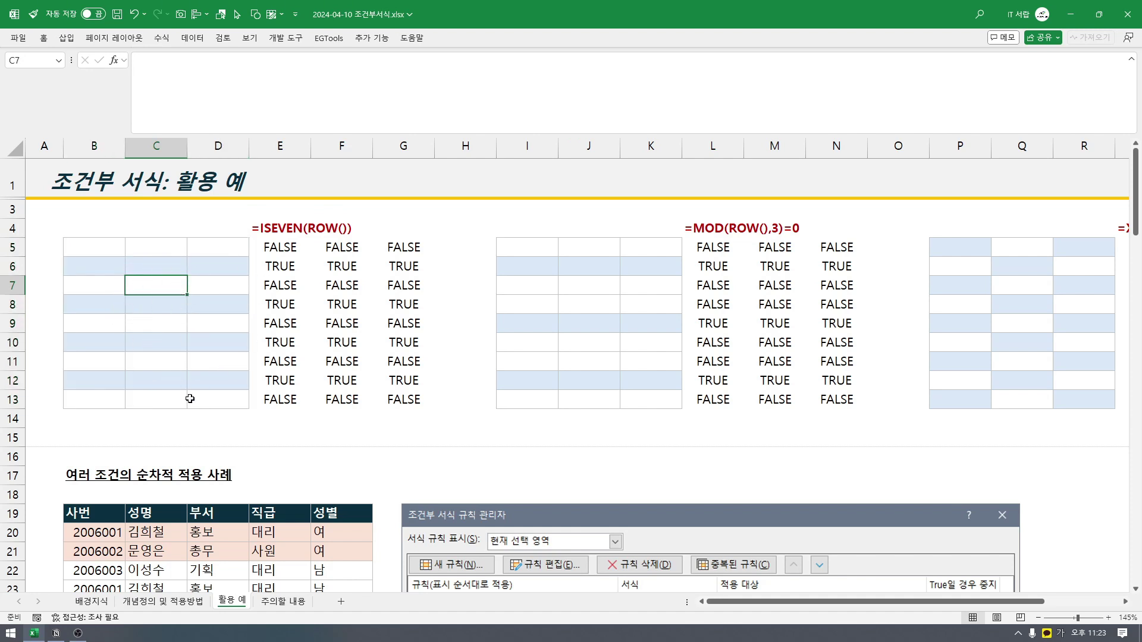
{"action": "left_click", "coordinate": [108, 248]}
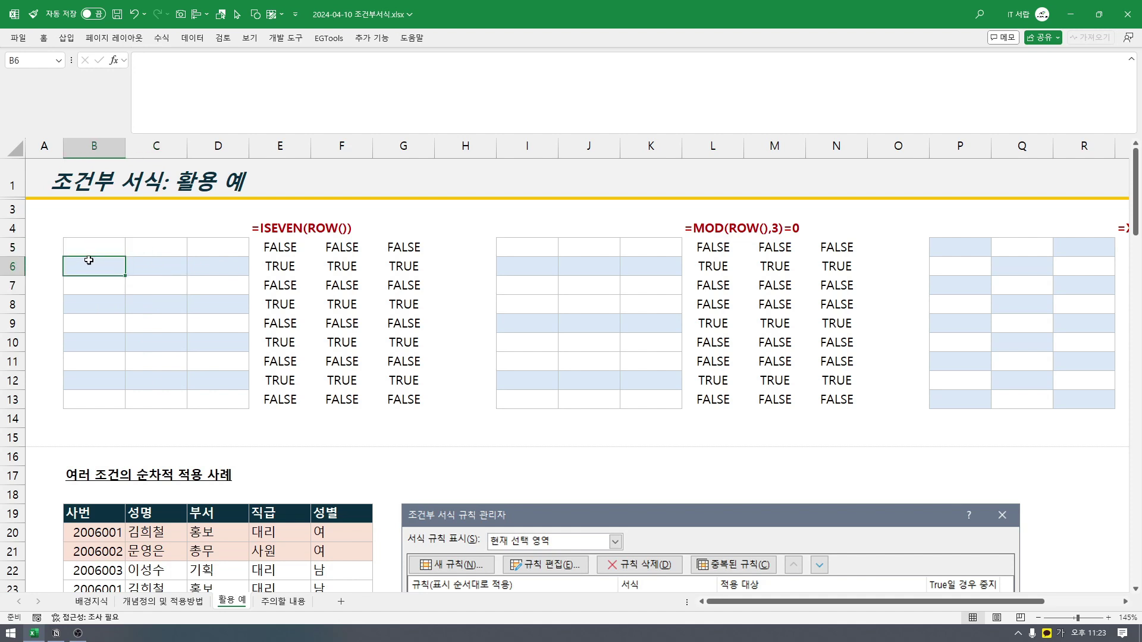
{"action": "key", "text": "Down"}
{"action": "key", "text": "Down"}
{"action": "key", "text": "Down"}
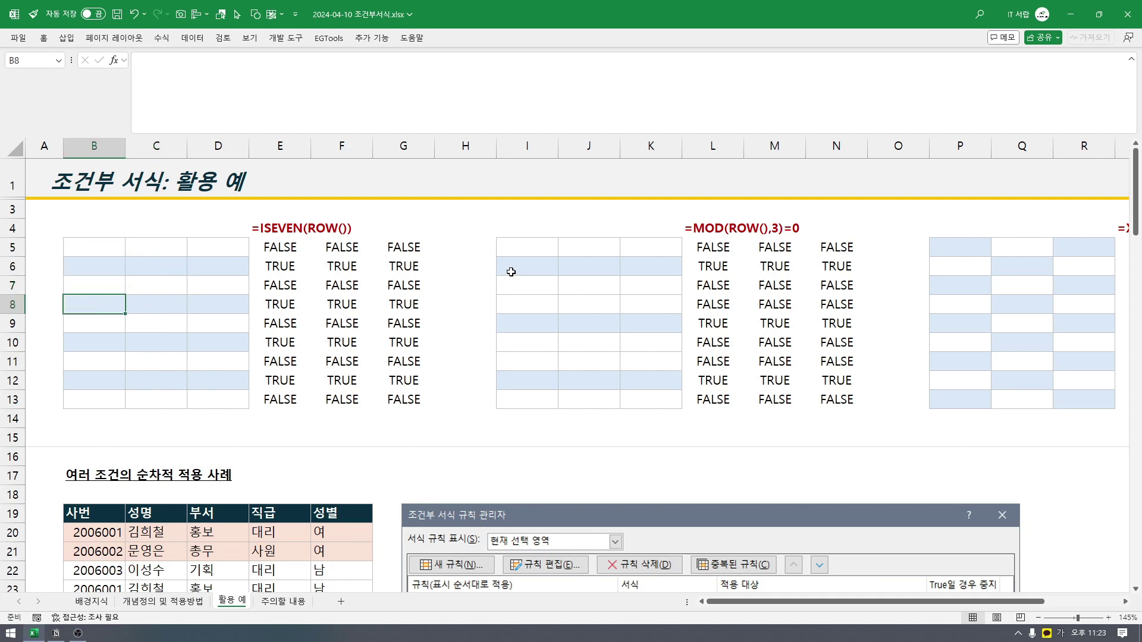
- Examine the =MOD(ROW(),3)=0 example in I5:K13, checking rows 6, 9 and 12
{"action": "left_click", "coordinate": [531, 254]}
{"action": "left_click_drag", "start_coordinate": [725, 615], "coordinate": [747, 615]}
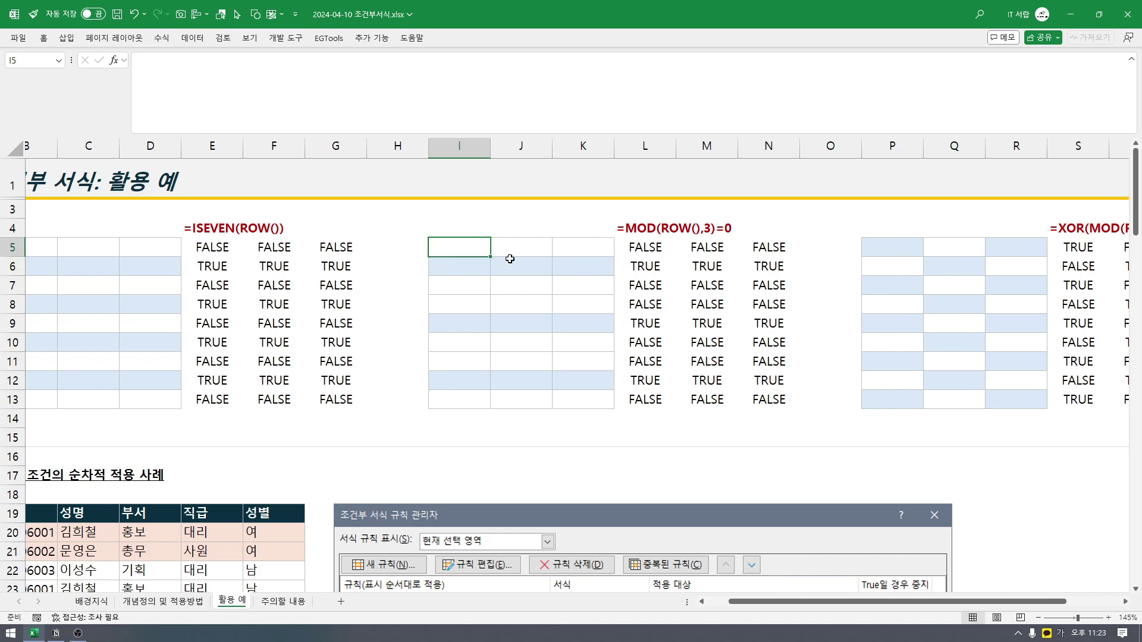
{"action": "left_click", "coordinate": [13, 267]}
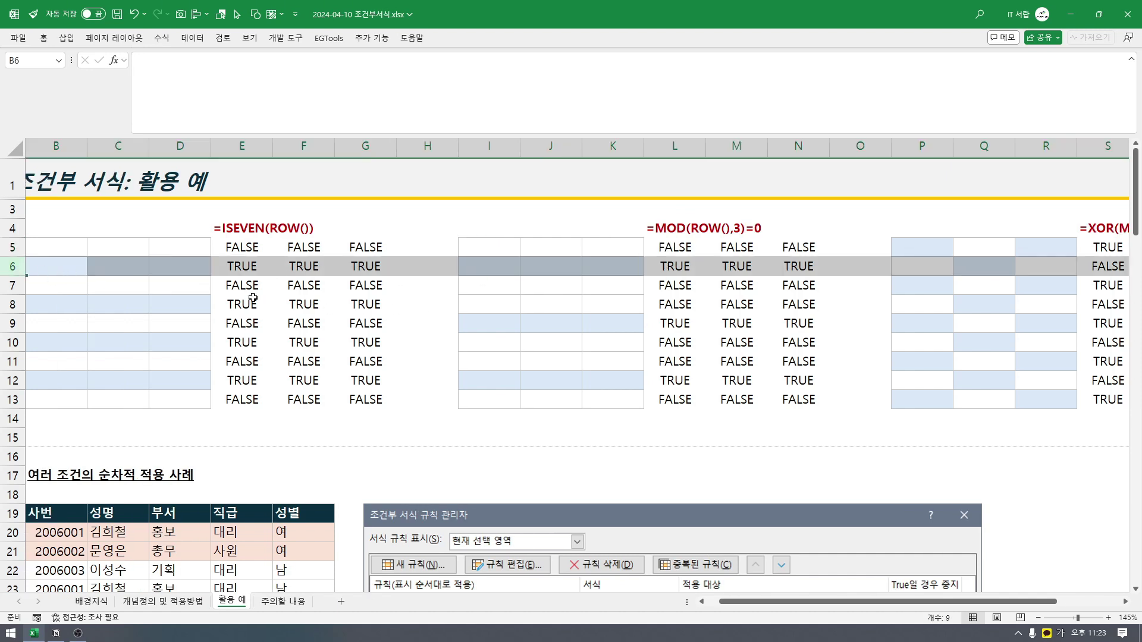
{"action": "left_click", "coordinate": [13, 324]}
{"action": "left_click", "coordinate": [13, 381]}
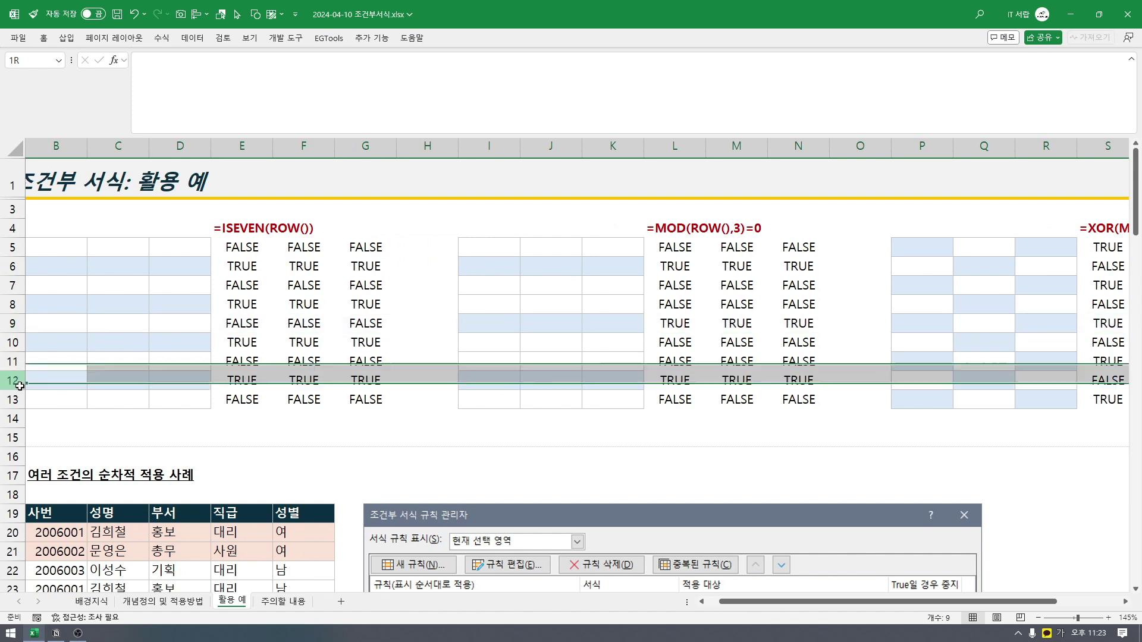
{"action": "left_click", "coordinate": [499, 385]}
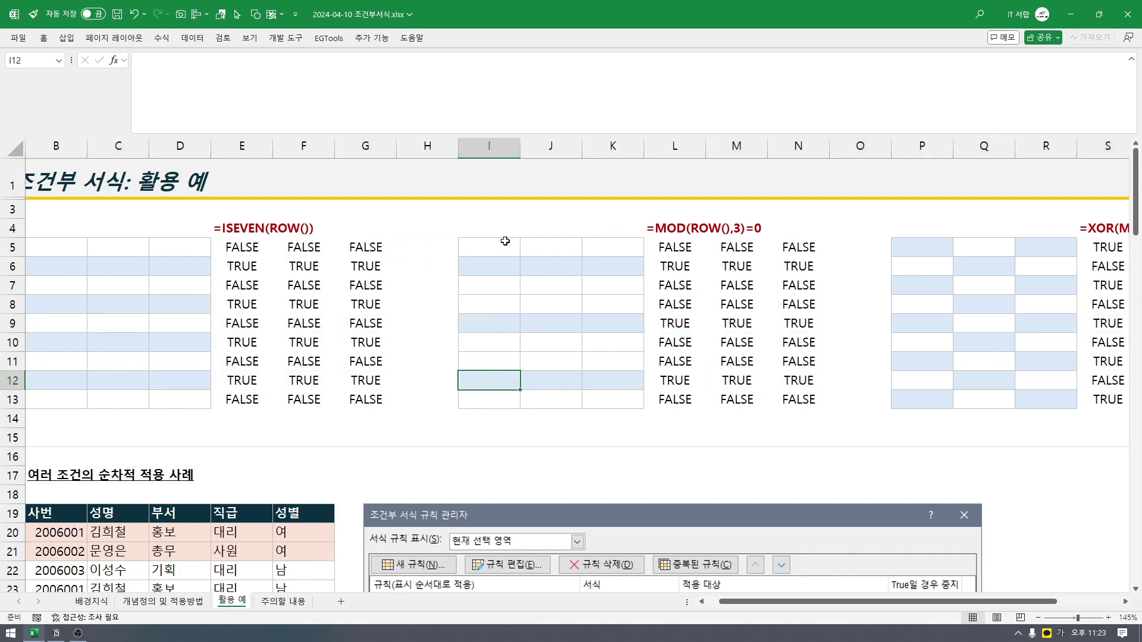
{"action": "left_click_drag", "start_coordinate": [477, 247], "coordinate": [629, 397]}
{"action": "left_click", "coordinate": [620, 380]}
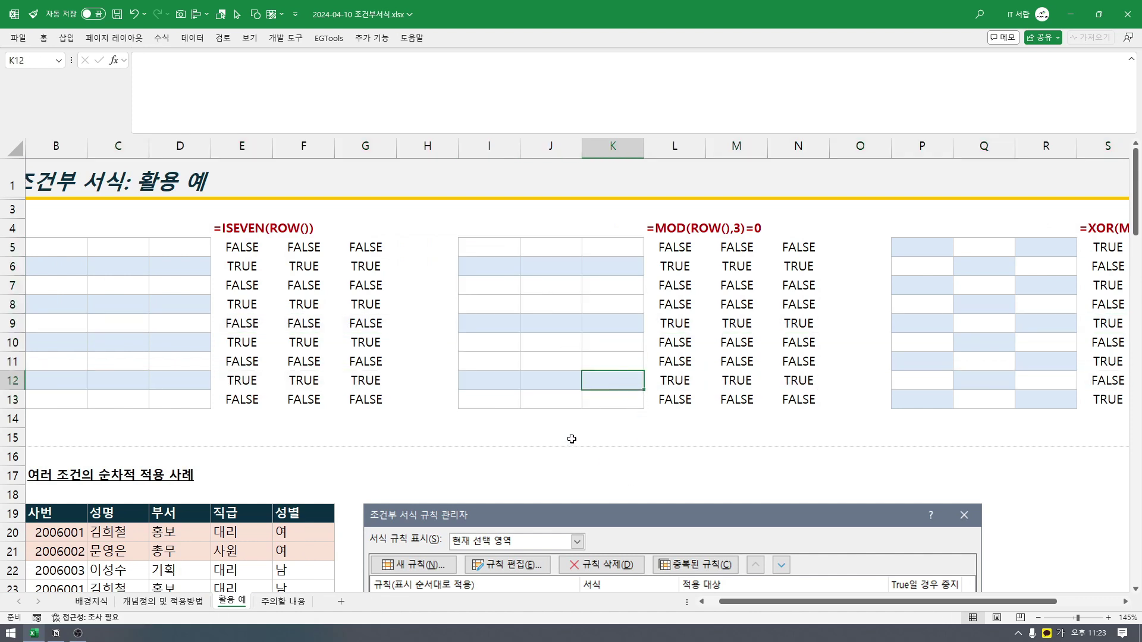
- Bring the XOR checkerboard example in P5:R13 into view and examine P5, row 5 and column Q
{"action": "left_click_drag", "start_coordinate": [777, 602], "coordinate": [840, 602]}
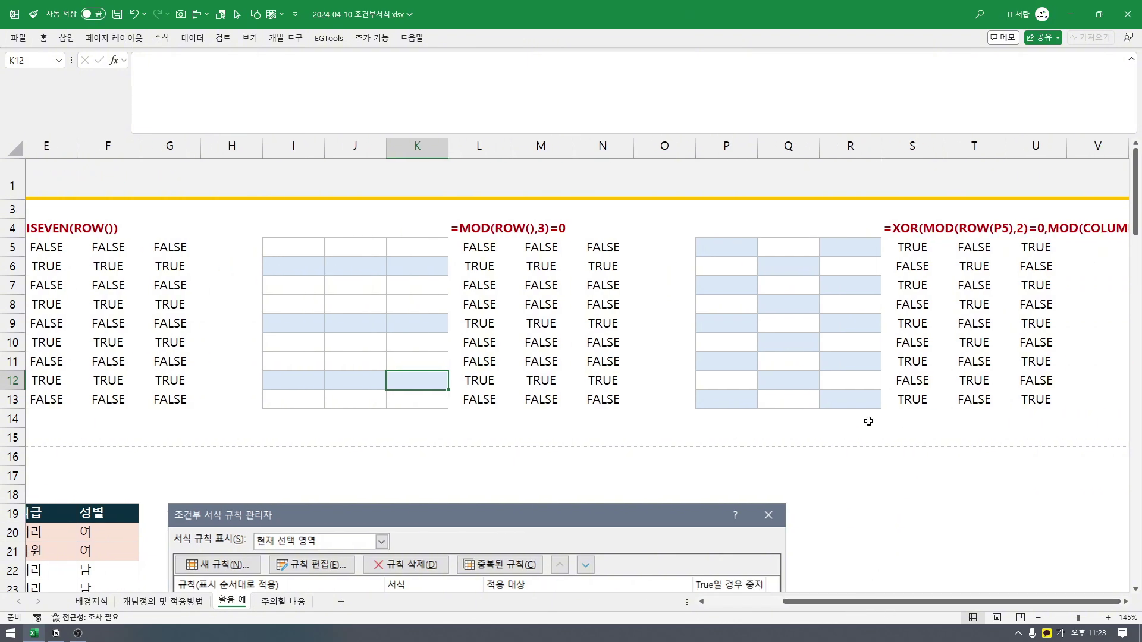
{"action": "left_click", "coordinate": [773, 386]}
{"action": "key", "text": "Right"}
{"action": "key", "text": "Right"}
{"action": "key", "text": "Right"}
{"action": "key", "text": "Right"}
{"action": "key", "text": "Right"}
{"action": "key", "text": "Right"}
{"action": "key", "text": "Right"}
{"action": "key", "text": "Right"}
{"action": "left_click", "coordinate": [549, 282]}
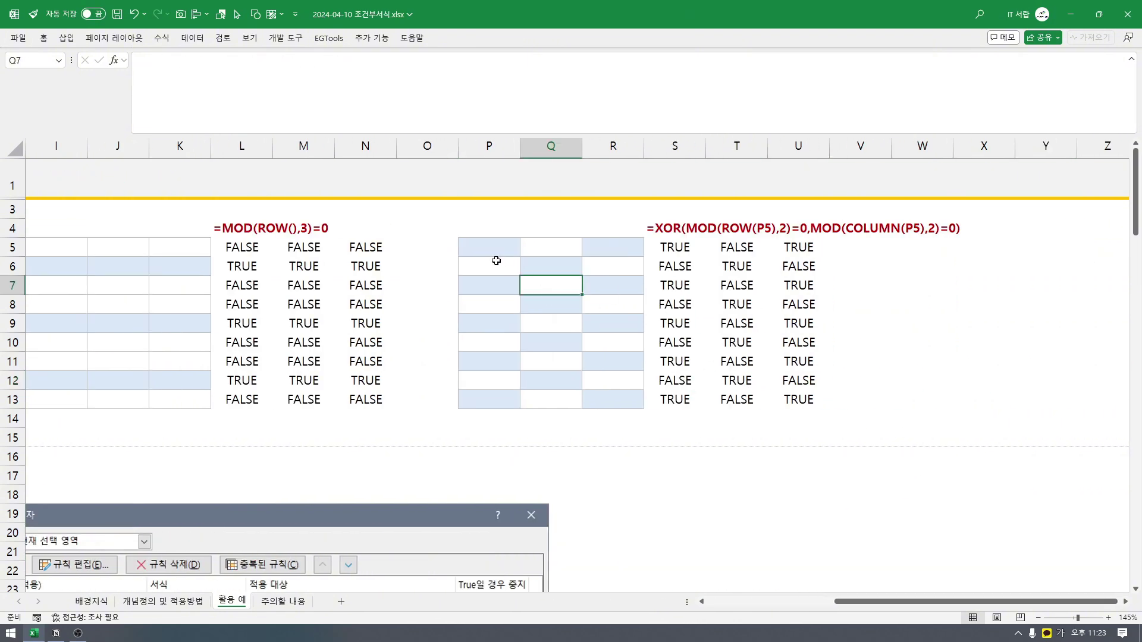
{"action": "left_click", "coordinate": [495, 249]}
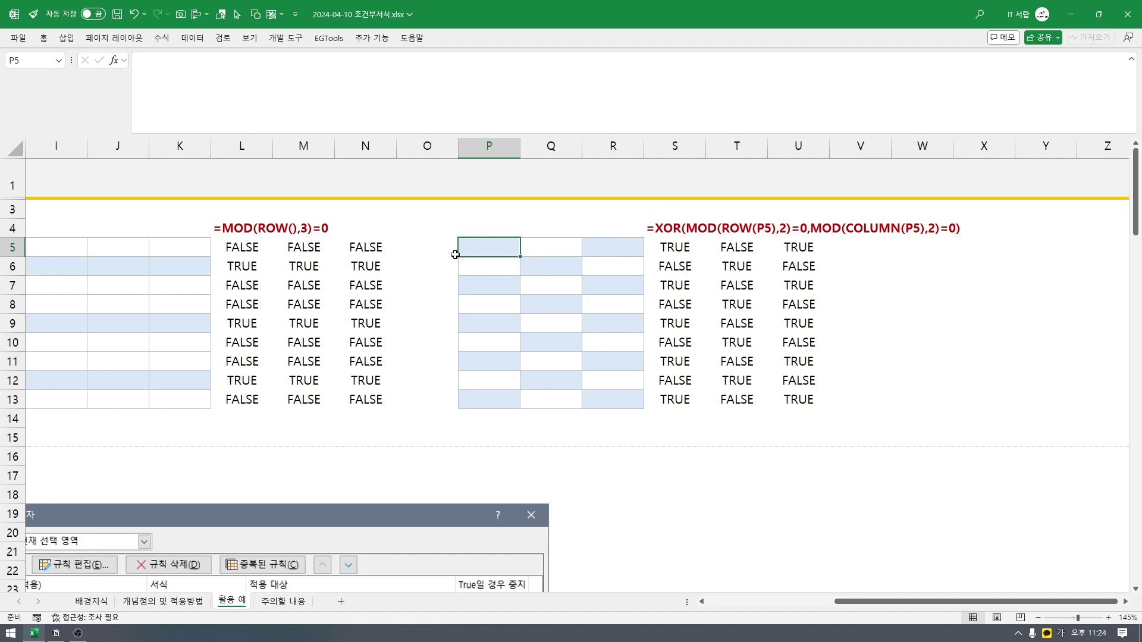
{"action": "left_click", "coordinate": [12, 248]}
{"action": "left_click", "coordinate": [551, 146]}
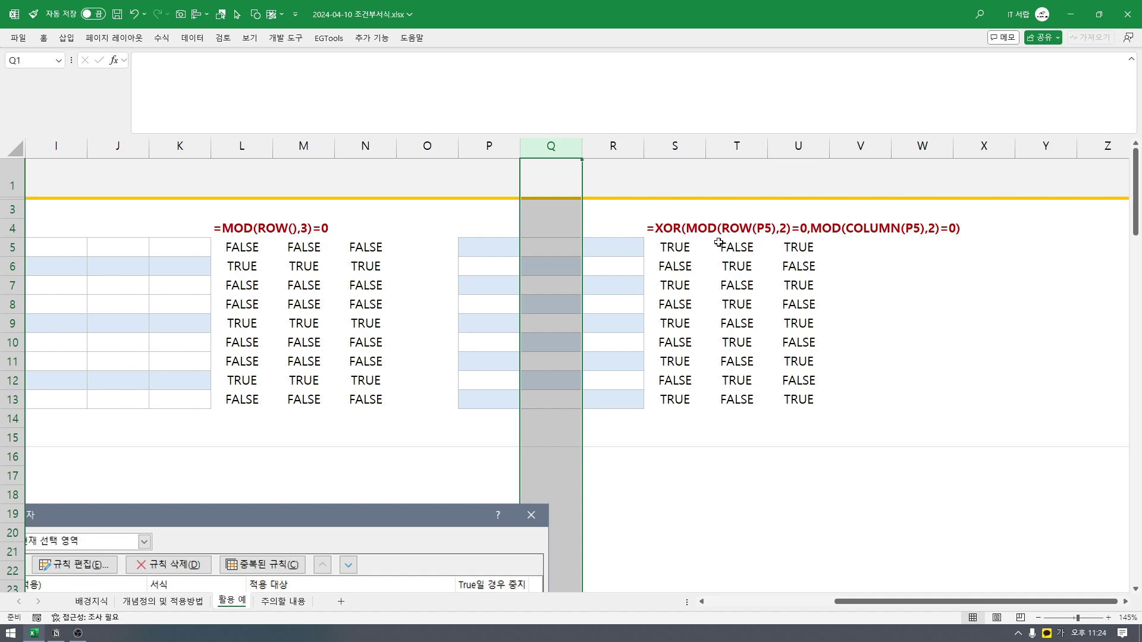
- Trace the checkerboard's alternating shaded cells in P5:R13 and inspect the =XOR(MOD(ROW(P5),2)=0,MOD(COLUMN(P5),2)=0) formula in S5
{"action": "left_click", "coordinate": [677, 246]}
{"action": "left_click", "coordinate": [492, 249]}
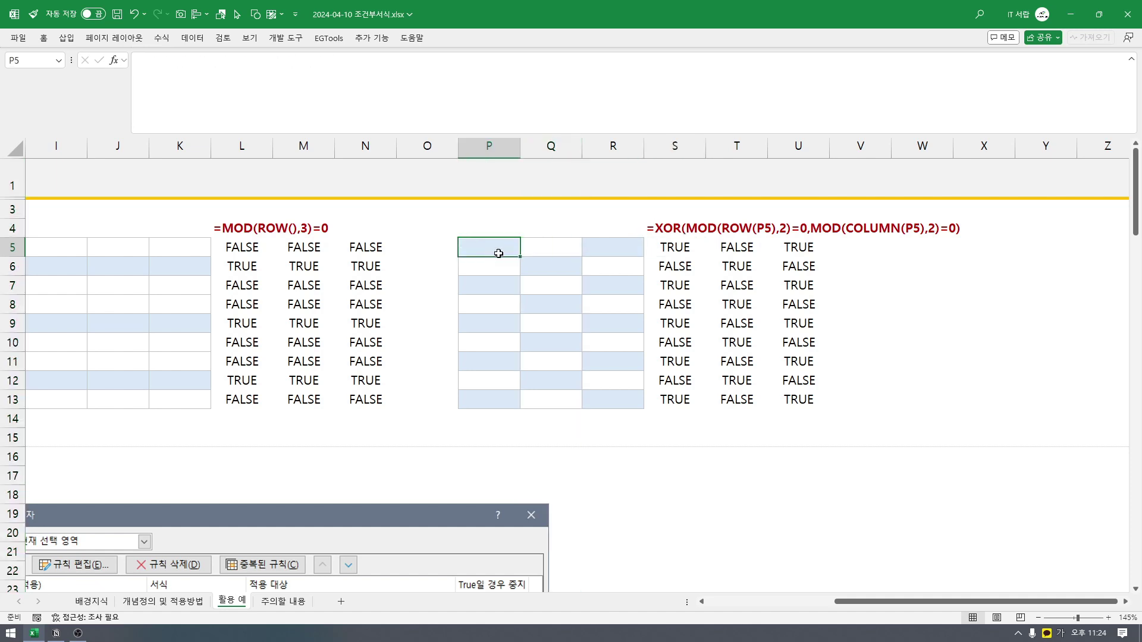
{"action": "left_click", "coordinate": [553, 266]}
{"action": "left_click", "coordinate": [493, 285]}
{"action": "left_click", "coordinate": [544, 263]}
{"action": "left_click", "coordinate": [597, 245]}
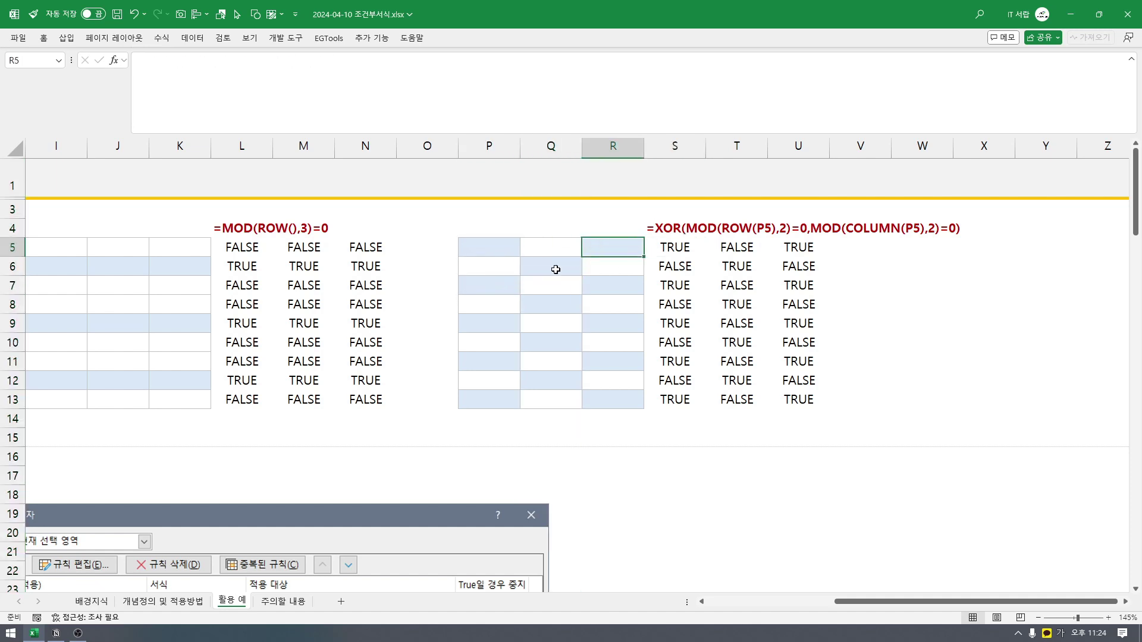
{"action": "left_click", "coordinate": [556, 267]}
{"action": "left_click", "coordinate": [621, 291]}
{"action": "left_click", "coordinate": [556, 304]}
{"action": "left_click", "coordinate": [502, 327]}
{"action": "left_click", "coordinate": [551, 342]}
{"action": "left_click", "coordinate": [602, 324]}
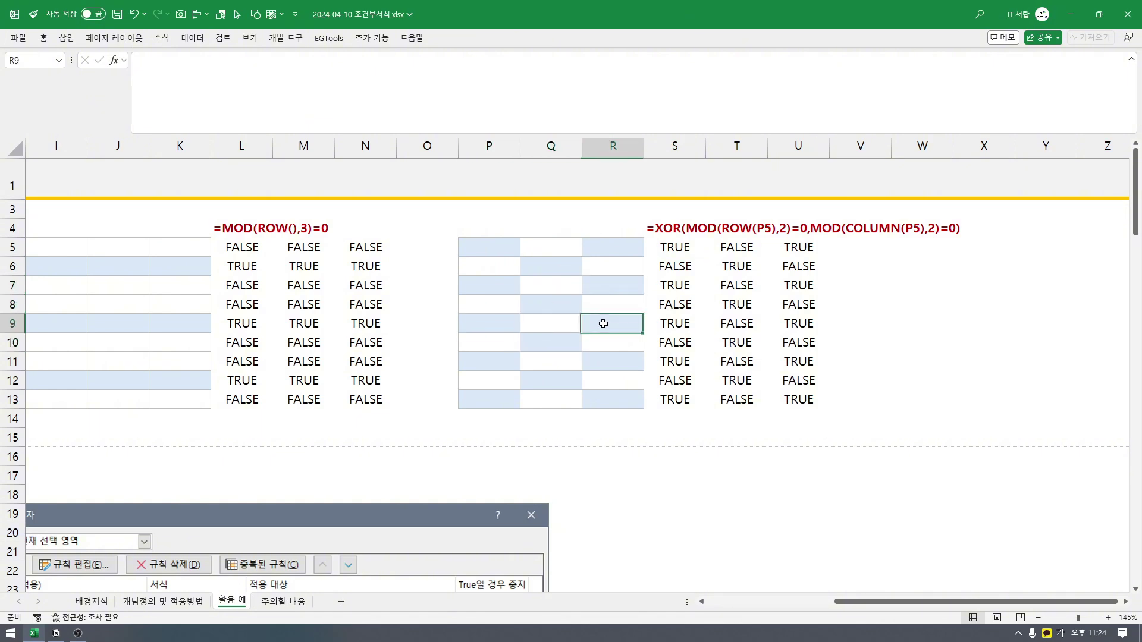
{"action": "left_click", "coordinate": [571, 344]}
{"action": "left_click", "coordinate": [604, 353]}
{"action": "left_click", "coordinate": [683, 241]}
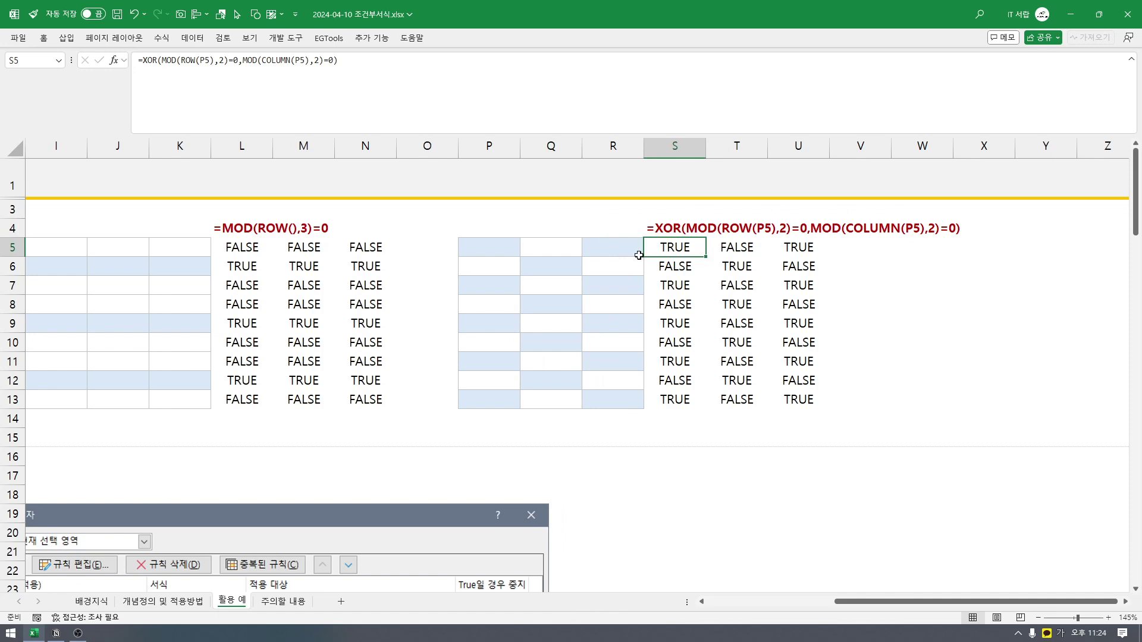
- Bring the multi-condition example into view and examine B19:F30 and its employee-number column against the =$B19<>"" rule
{"action": "left_click_drag", "start_coordinate": [844, 602], "coordinate": [716, 602]}
{"action": "scroll", "coordinate": [320, 427], "scroll_direction": "down", "scroll_amount": 4}
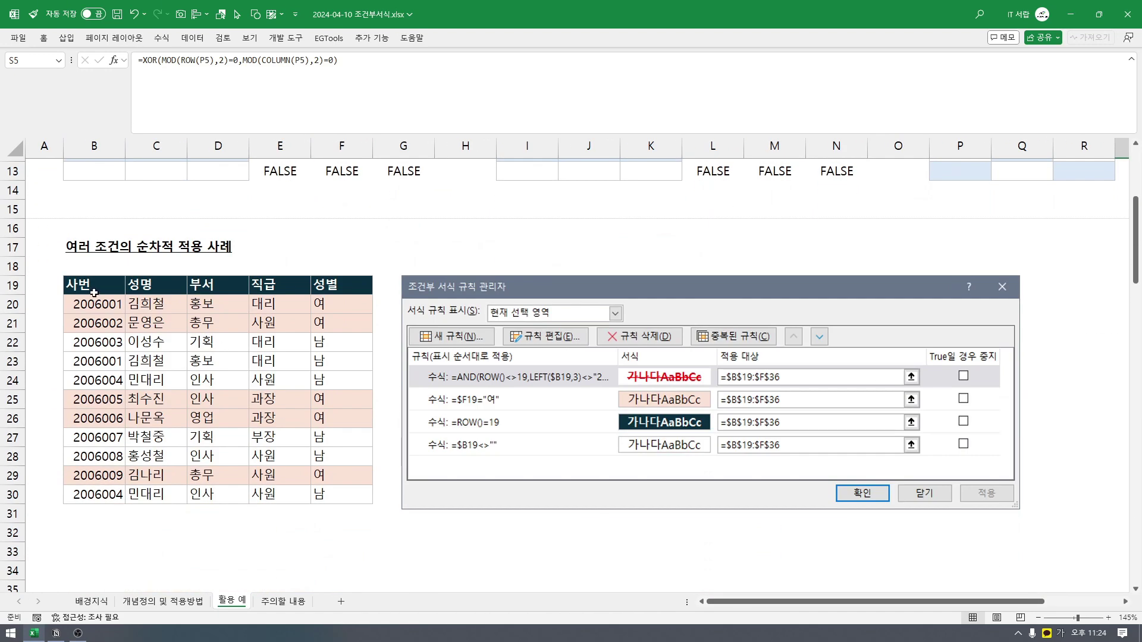
{"action": "left_click_drag", "start_coordinate": [95, 292], "coordinate": [323, 500]}
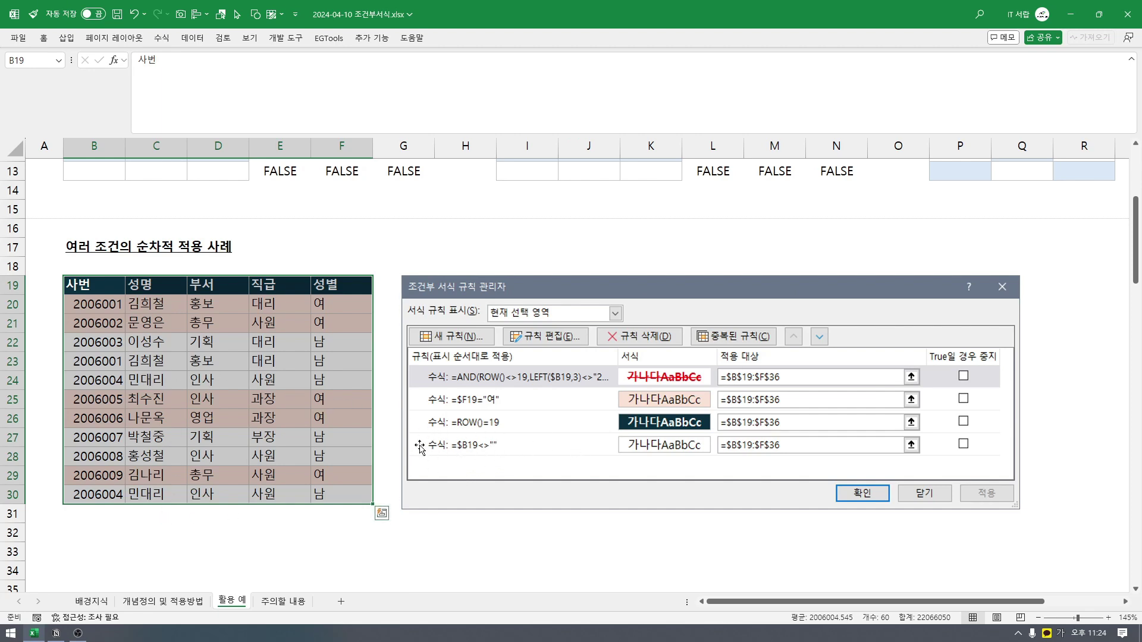
{"action": "left_click", "coordinate": [78, 509]}
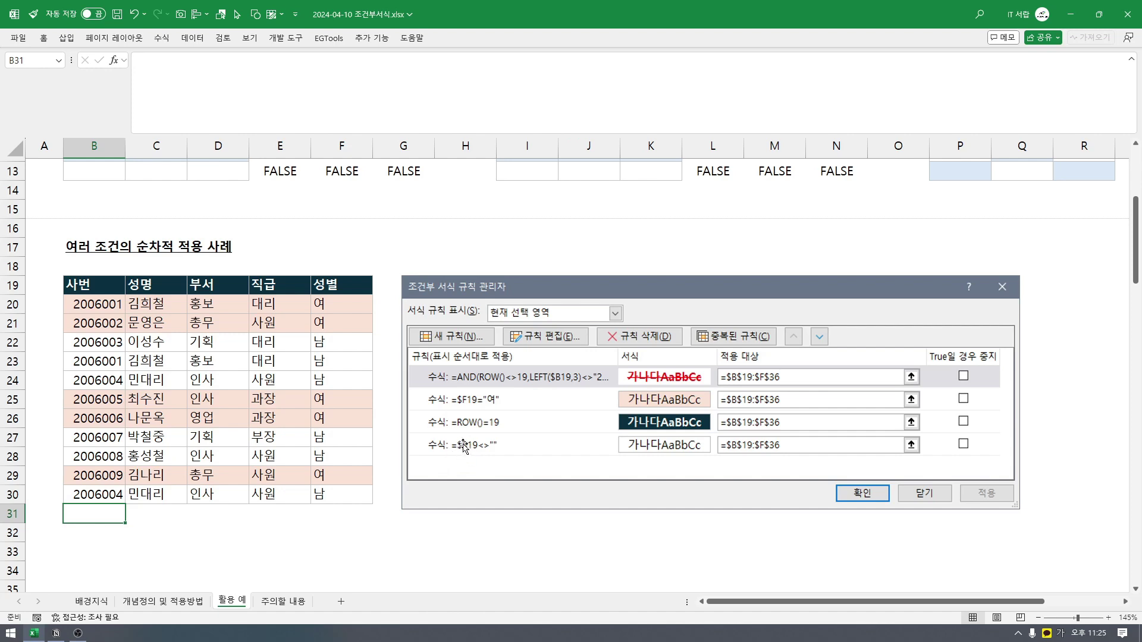
{"action": "left_click_drag", "start_coordinate": [102, 279], "coordinate": [104, 497]}
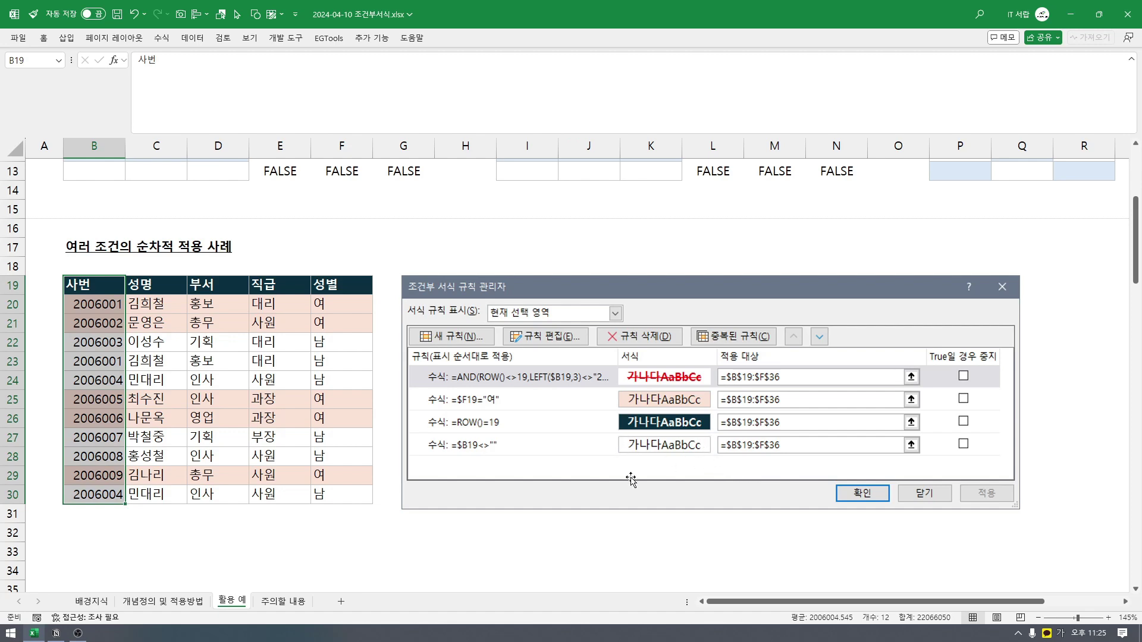
- Enter 200ㅇㅇ in B31 and check the borders across B31:F31
{"action": "left_click", "coordinate": [92, 514]}
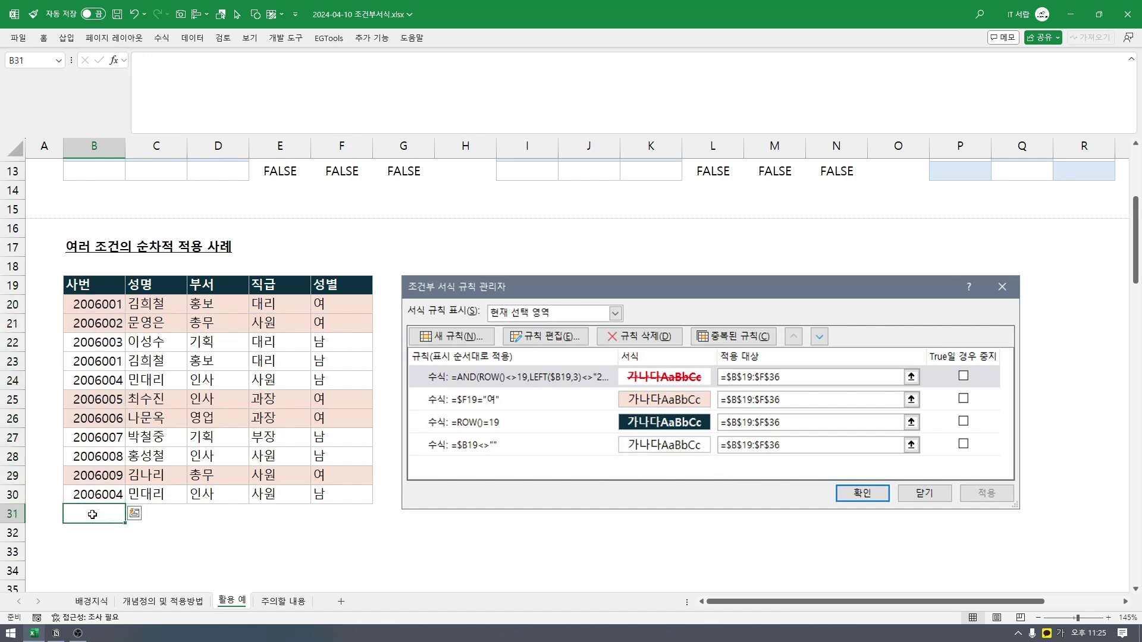
{"action": "type", "text": "200ㅇㅇ"}
{"action": "key", "text": "Return"}
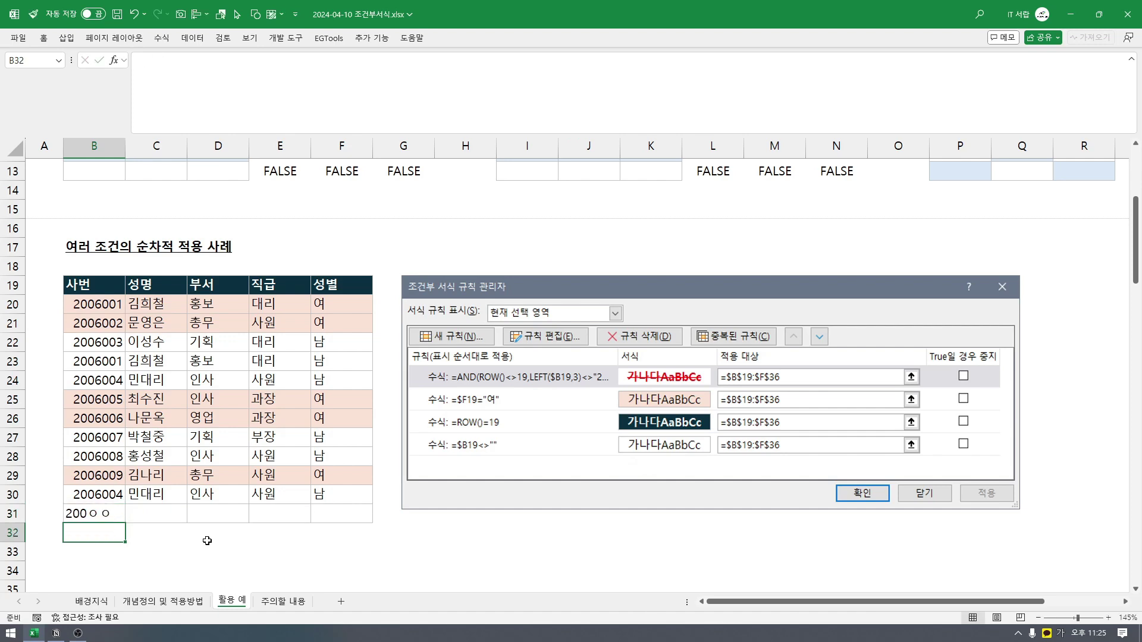
{"action": "left_click", "coordinate": [207, 541]}
{"action": "scroll", "coordinate": [210, 531], "scroll_direction": "down", "scroll_amount": 1}
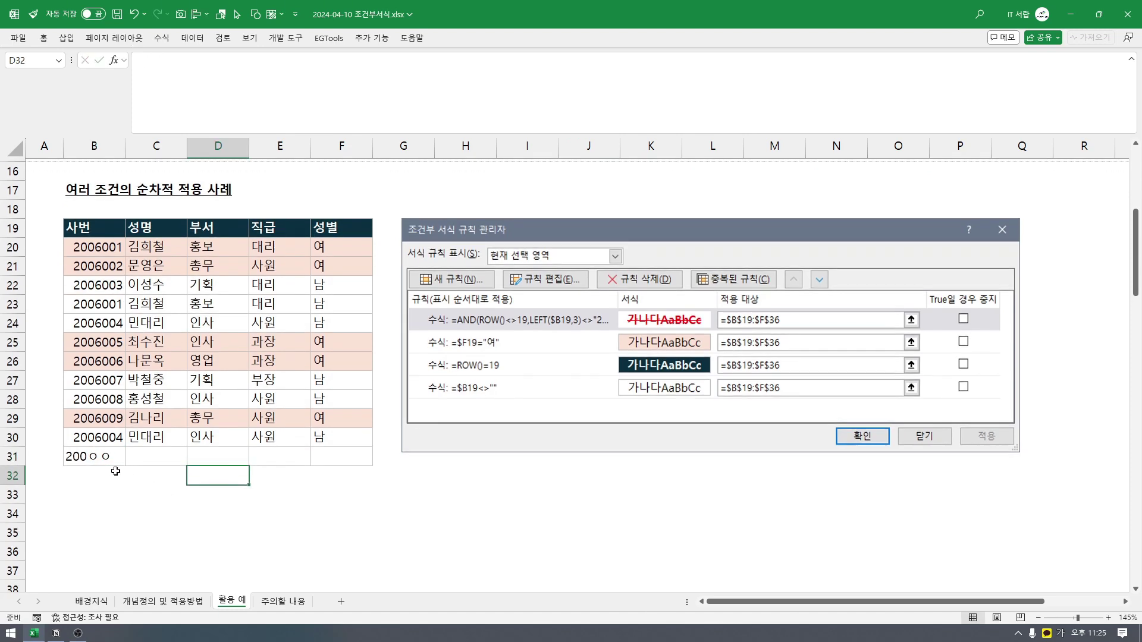
{"action": "left_click_drag", "start_coordinate": [93, 456], "coordinate": [331, 461]}
{"action": "left_click", "coordinate": [201, 513]}
- Enter a seven-digit test employee number in B32 and check the row's formatting
{"action": "left_click", "coordinate": [107, 472]}
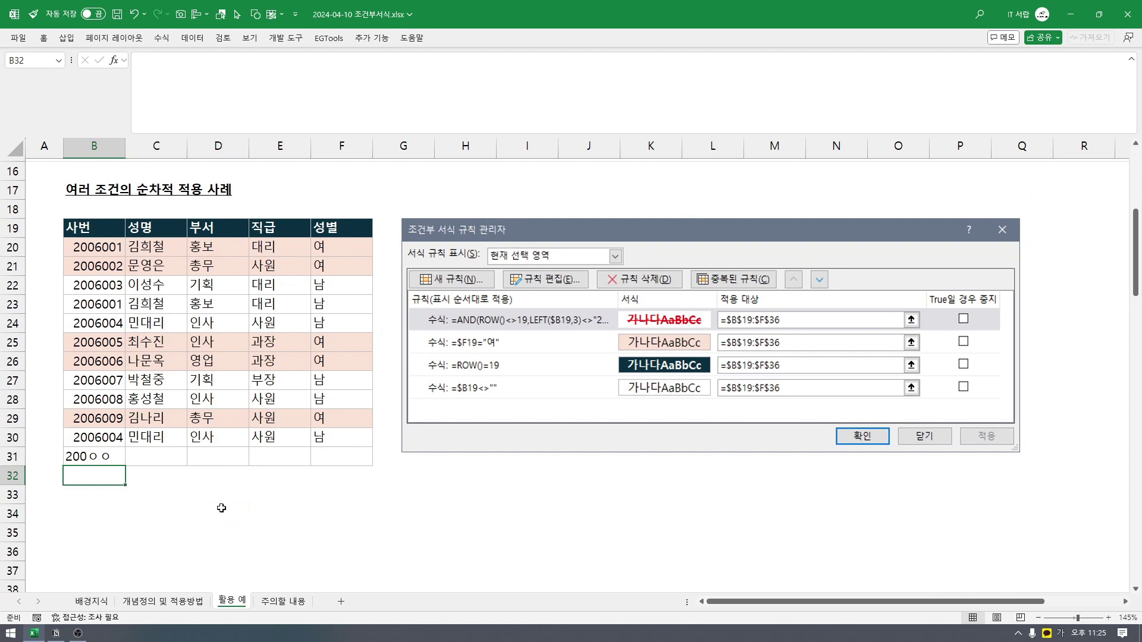
{"action": "type", "text": "2001234"}
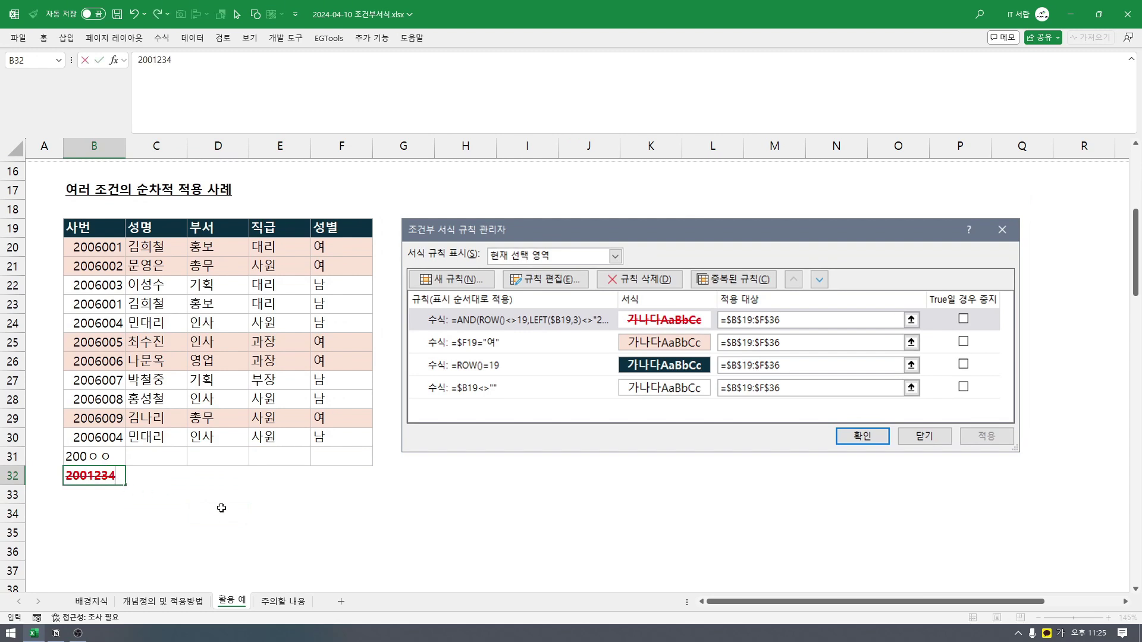
{"action": "key", "text": "Return"}
{"action": "key", "text": "Up"}
{"action": "key", "text": "Right"}
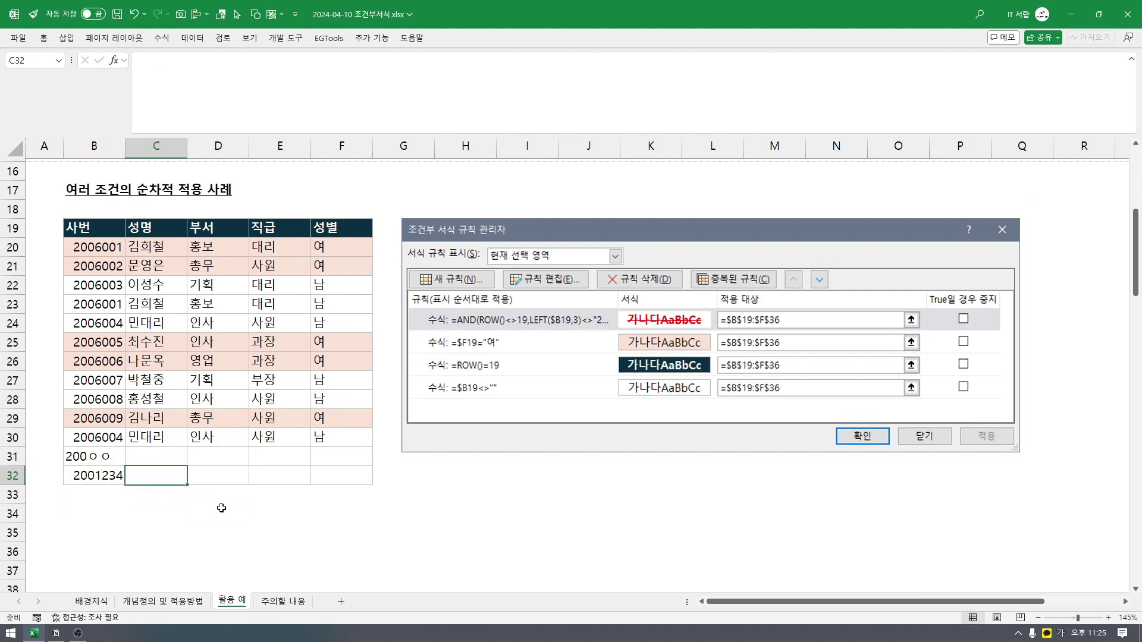
- Clear the test entries from B31:B32 and check the formatting of the empty range B31:F31
{"action": "key", "text": "Left"}
{"action": "key", "text": "shift+Up"}
{"action": "key", "text": "Delete"}
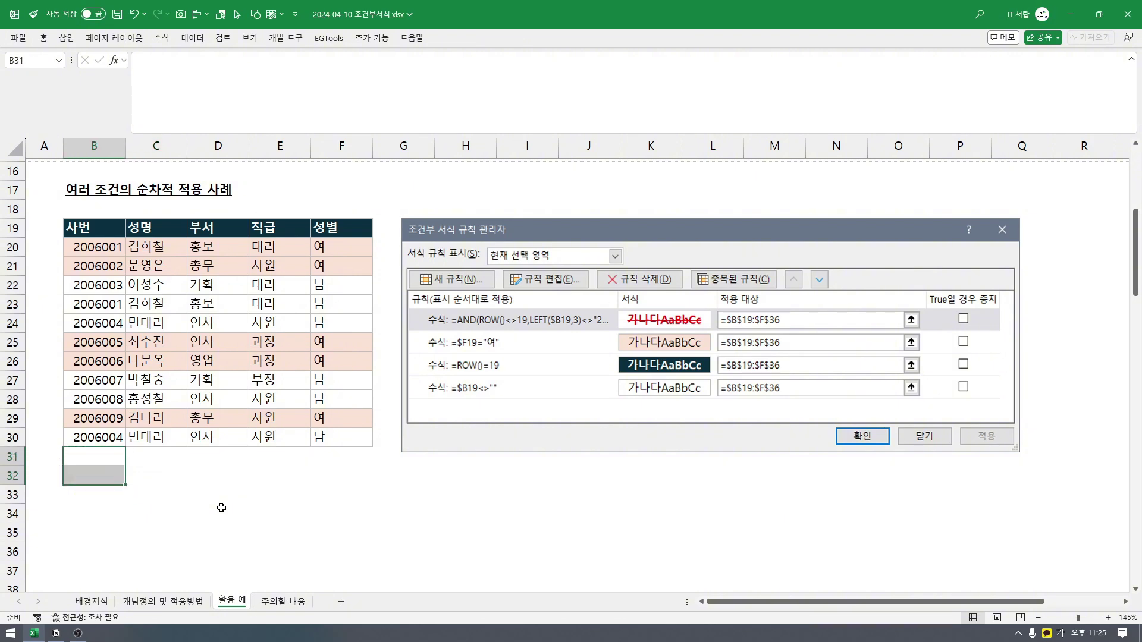
{"action": "key", "text": "Up"}
{"action": "key", "text": "Up"}
{"action": "left_click_drag", "start_coordinate": [91, 457], "coordinate": [333, 464]}
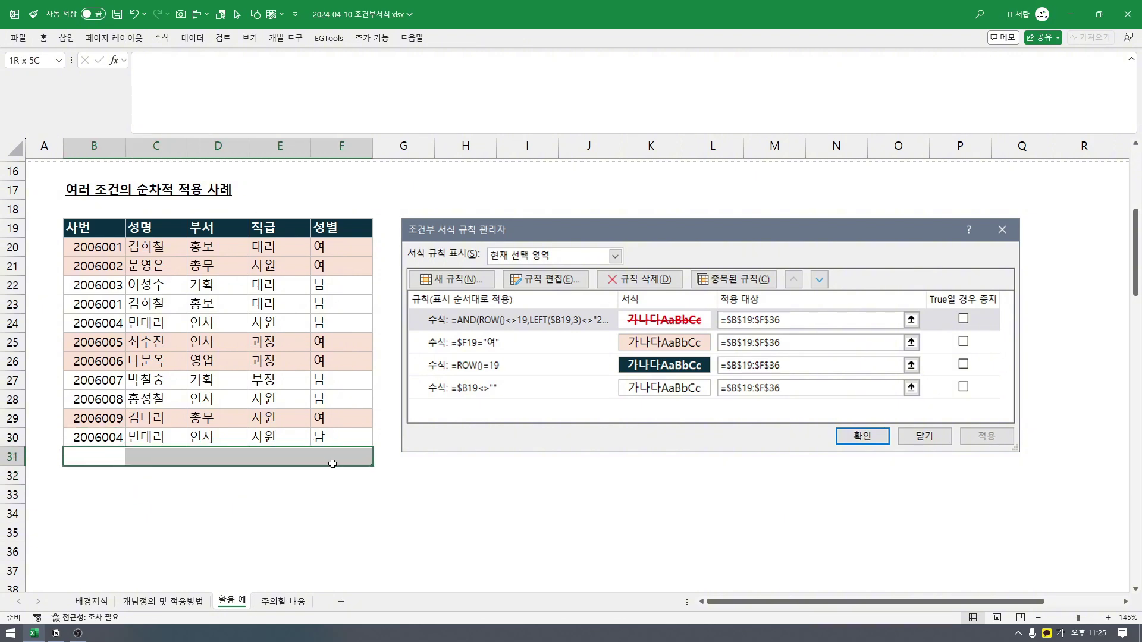
{"action": "left_click", "coordinate": [333, 464]}
{"action": "left_click", "coordinate": [90, 457]}
{"action": "scroll", "coordinate": [125, 443], "scroll_direction": "up", "scroll_amount": 2}
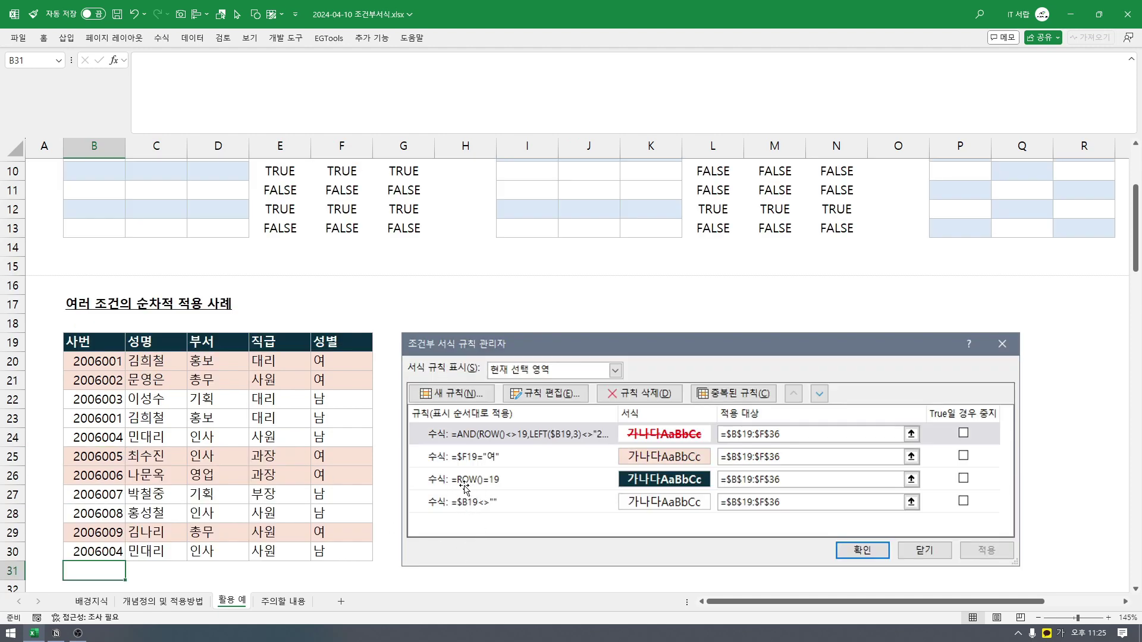
- Examine the header cells B19:F19 against the =ROW()=19 rule and compare them with the rest of the table
{"action": "left_click_drag", "start_coordinate": [94, 343], "coordinate": [345, 552]}
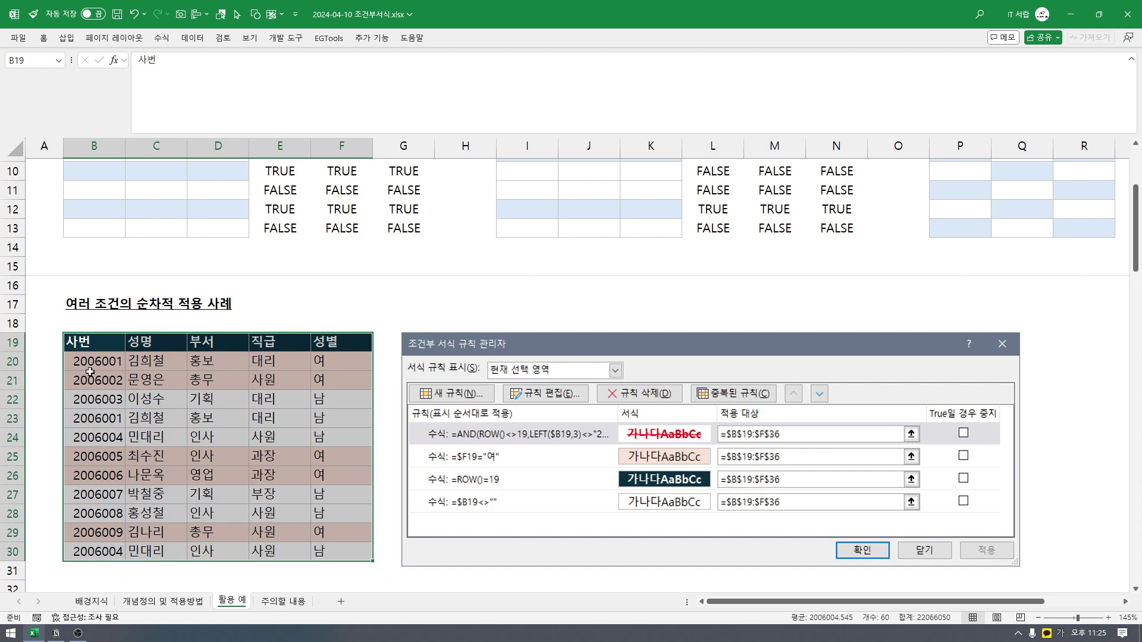
{"action": "left_click", "coordinate": [15, 342]}
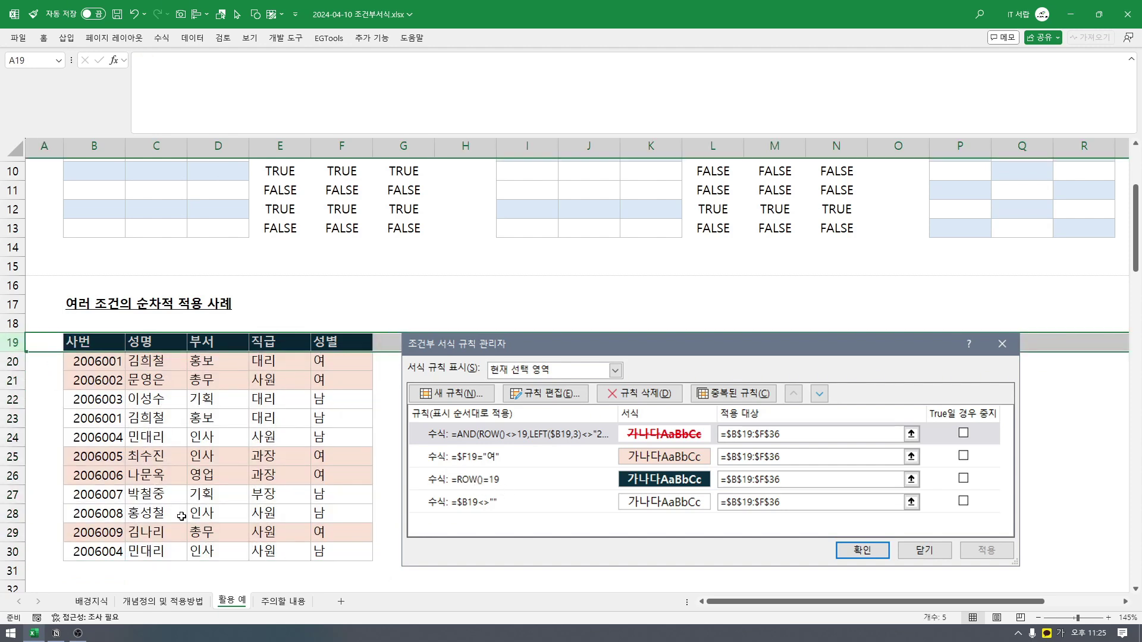
{"action": "left_click", "coordinate": [182, 536]}
{"action": "left_click_drag", "start_coordinate": [98, 342], "coordinate": [334, 344]}
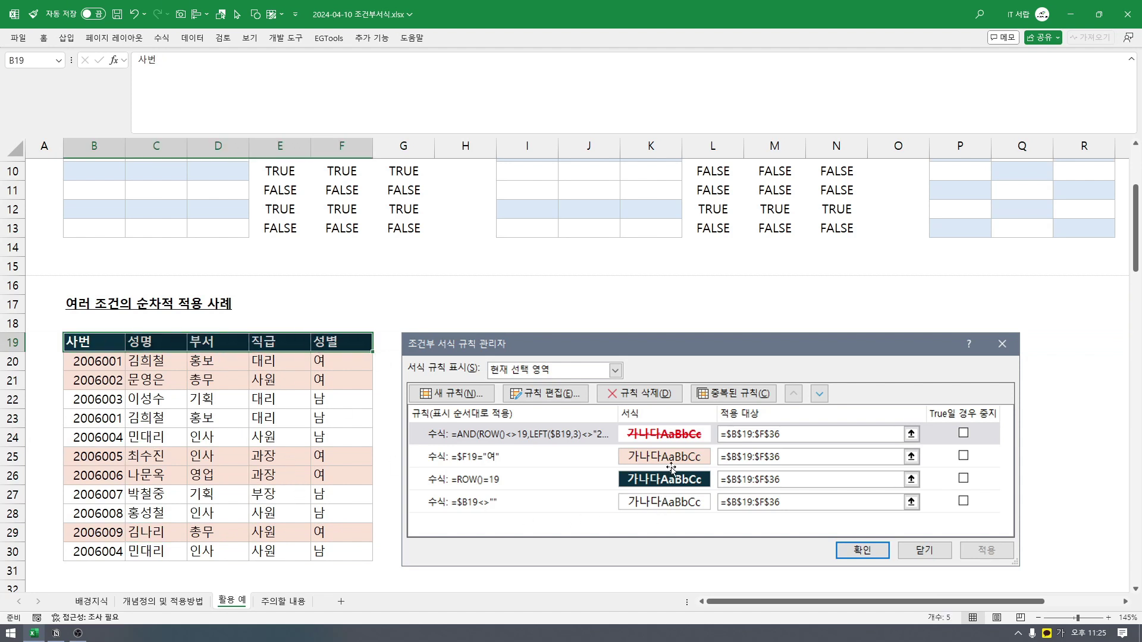
{"action": "left_click", "coordinate": [259, 421]}
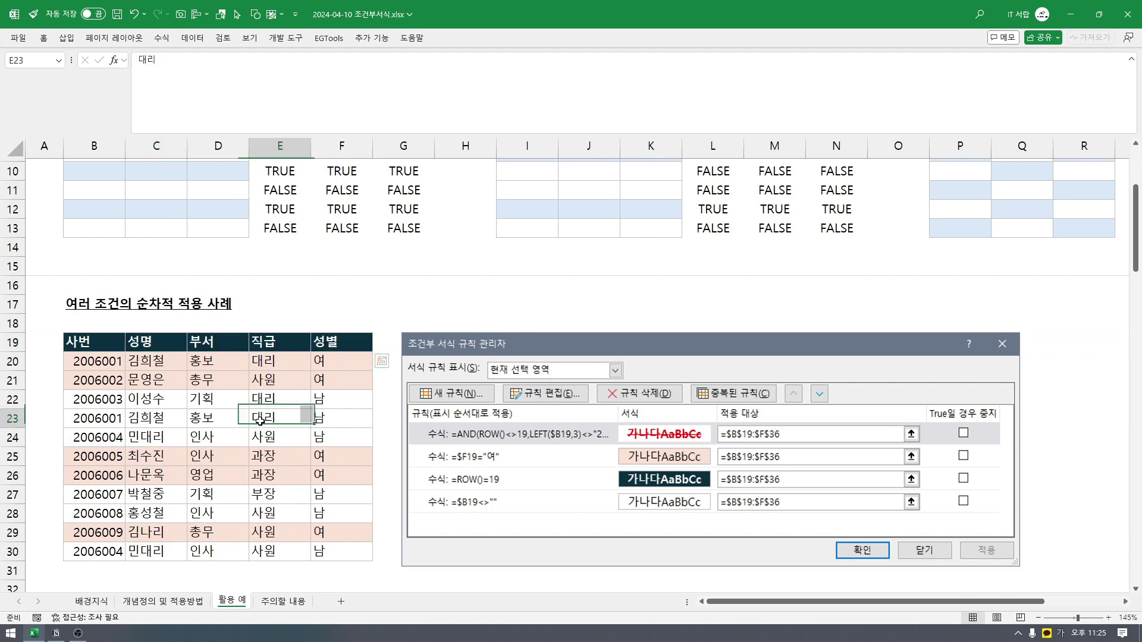
{"action": "left_click", "coordinate": [13, 343]}
{"action": "left_click_drag", "start_coordinate": [95, 343], "coordinate": [321, 533]}
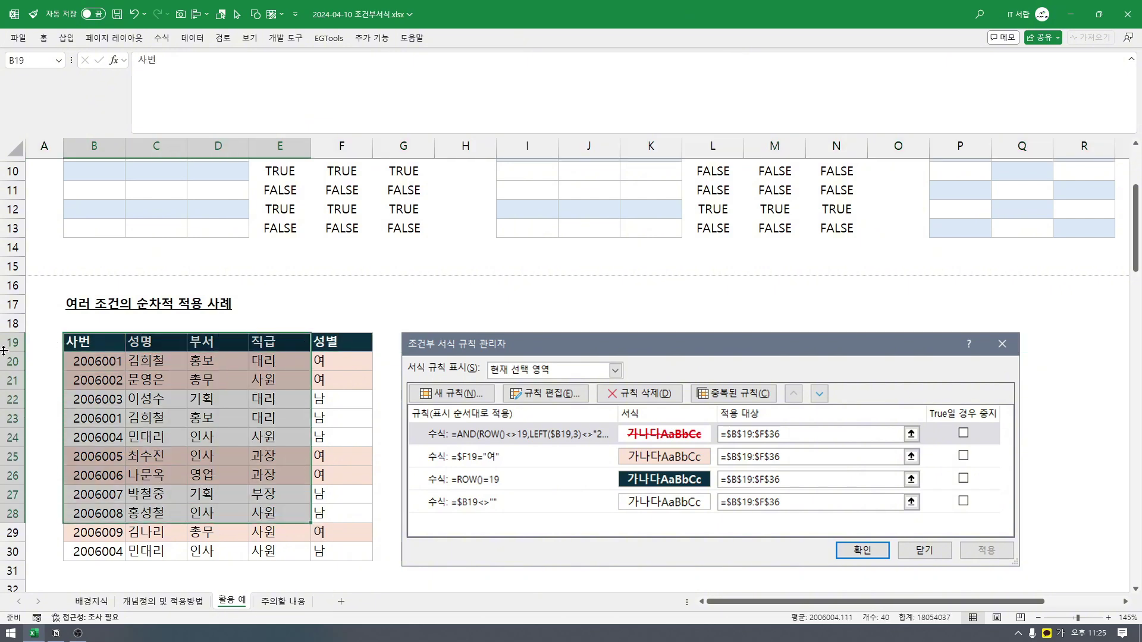
{"action": "left_click_drag", "start_coordinate": [89, 351], "coordinate": [336, 353]}
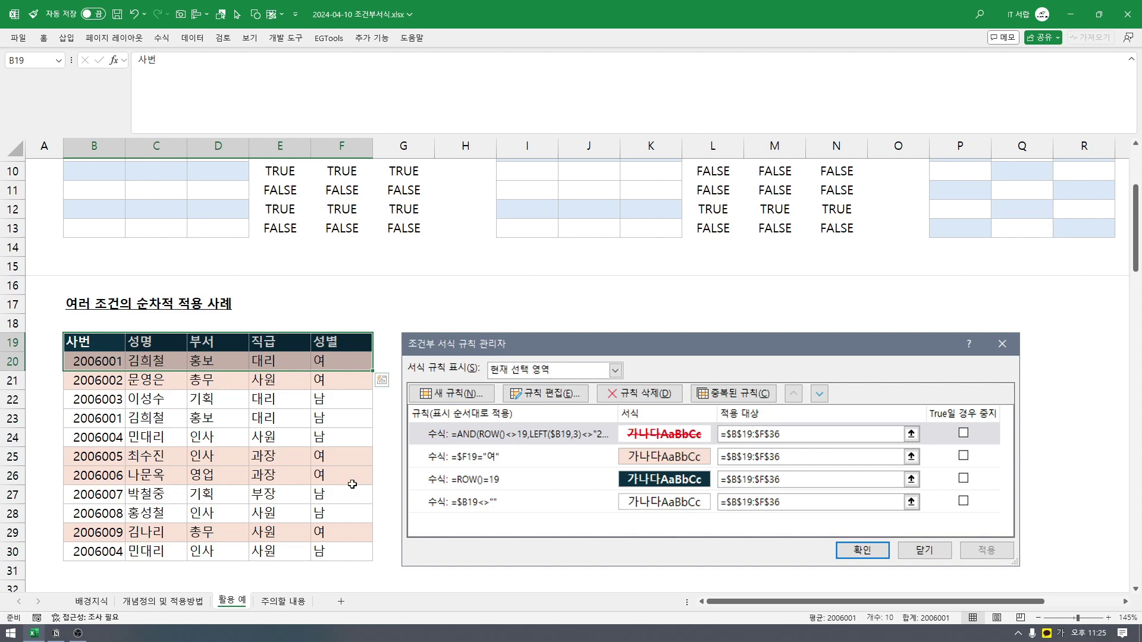
{"action": "left_click", "coordinate": [226, 481]}
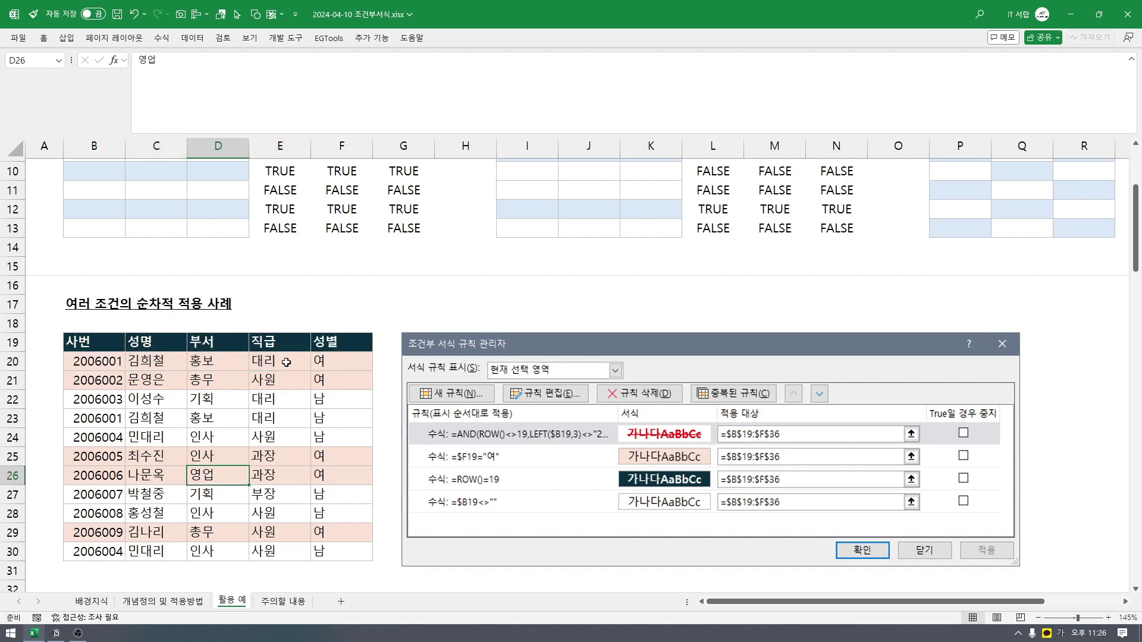
- Examine the gender column F19:F30 against the =$F19="여" rule
{"action": "left_click", "coordinate": [336, 158]}
{"action": "left_click", "coordinate": [358, 366]}
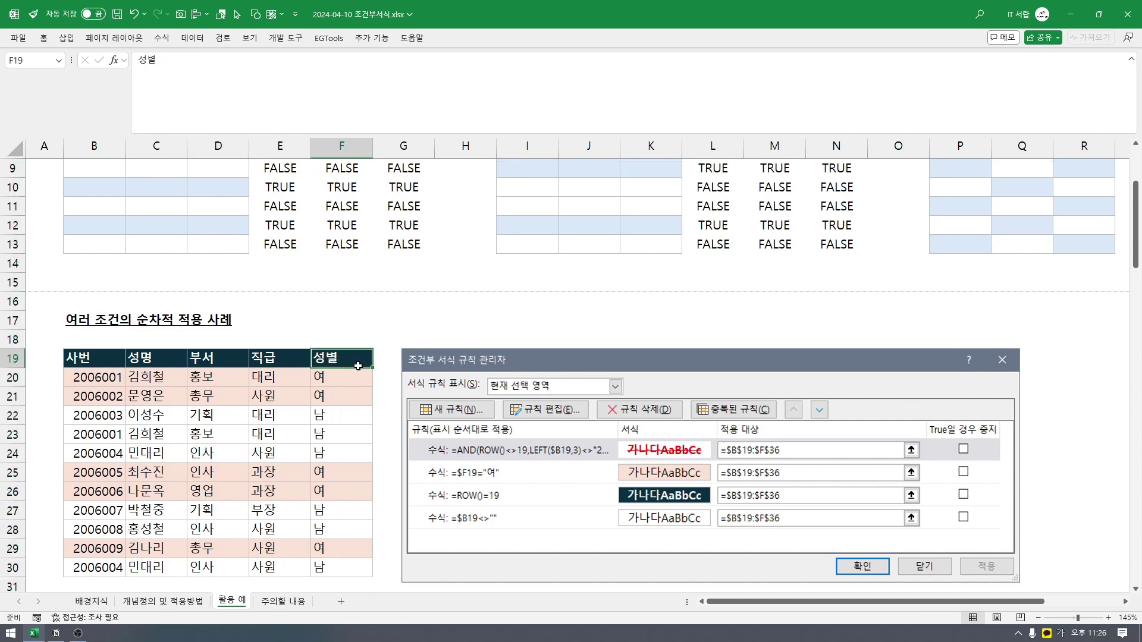
{"action": "scroll", "coordinate": [358, 366], "scroll_direction": "down", "scroll_amount": 1}
{"action": "left_click_drag", "start_coordinate": [89, 301], "coordinate": [352, 508]}
{"action": "left_click", "coordinate": [340, 304]}
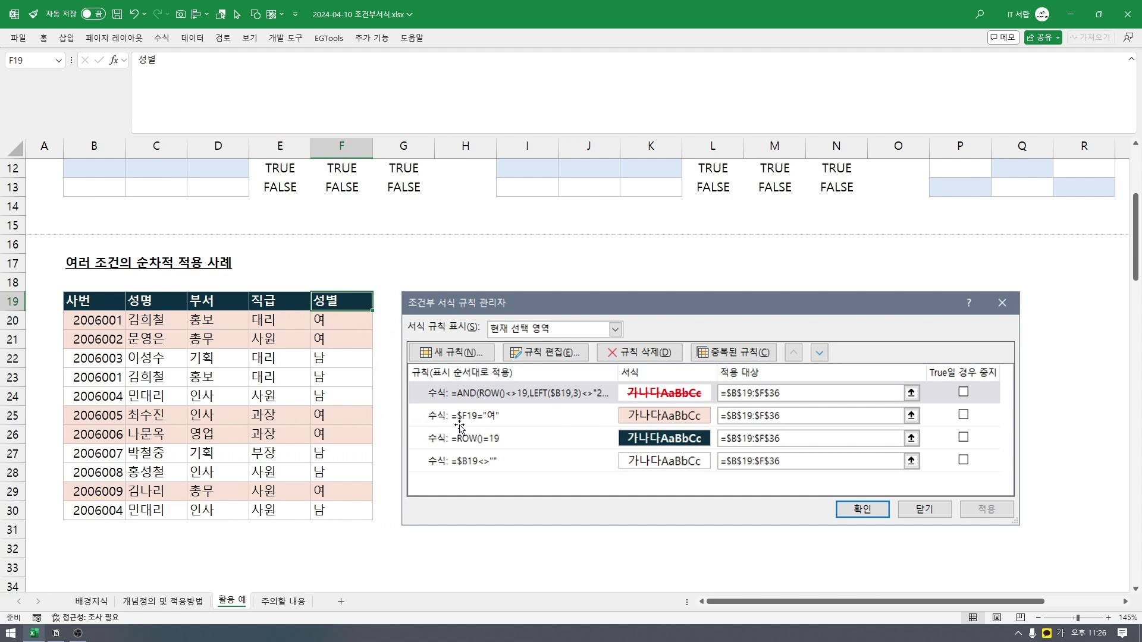
{"action": "left_click", "coordinate": [348, 148]}
{"action": "left_click_drag", "start_coordinate": [344, 303], "coordinate": [346, 510]}
{"action": "left_click", "coordinate": [343, 323]}
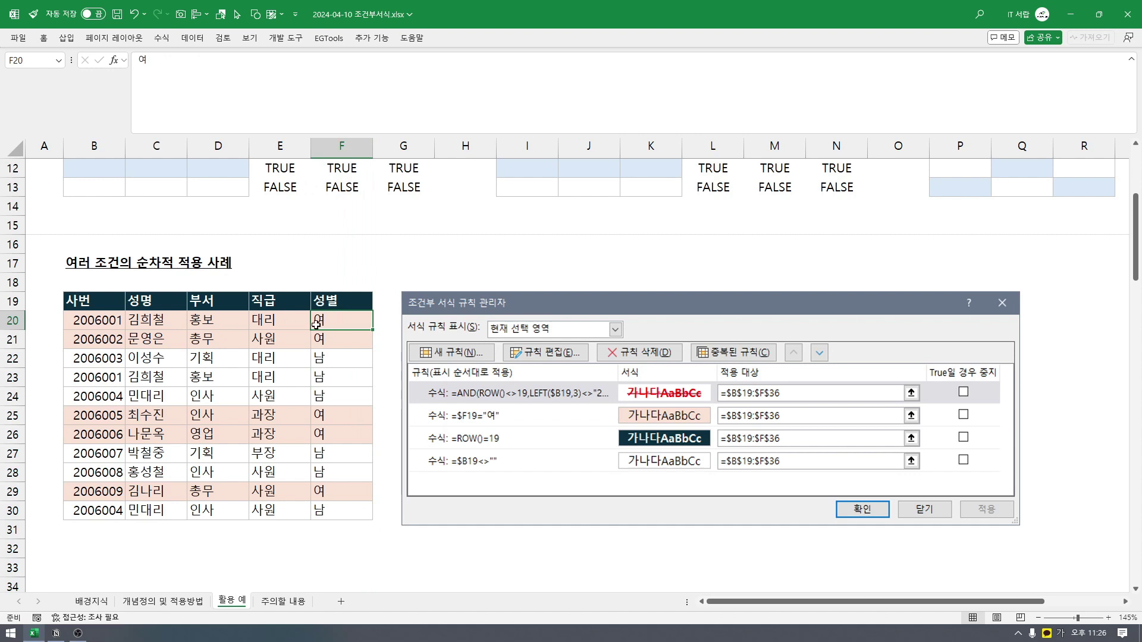
- Check the shaded rows 20, 21, 25, 26 and 29 against their gender values in column F
{"action": "left_click_drag", "start_coordinate": [106, 323], "coordinate": [319, 335]}
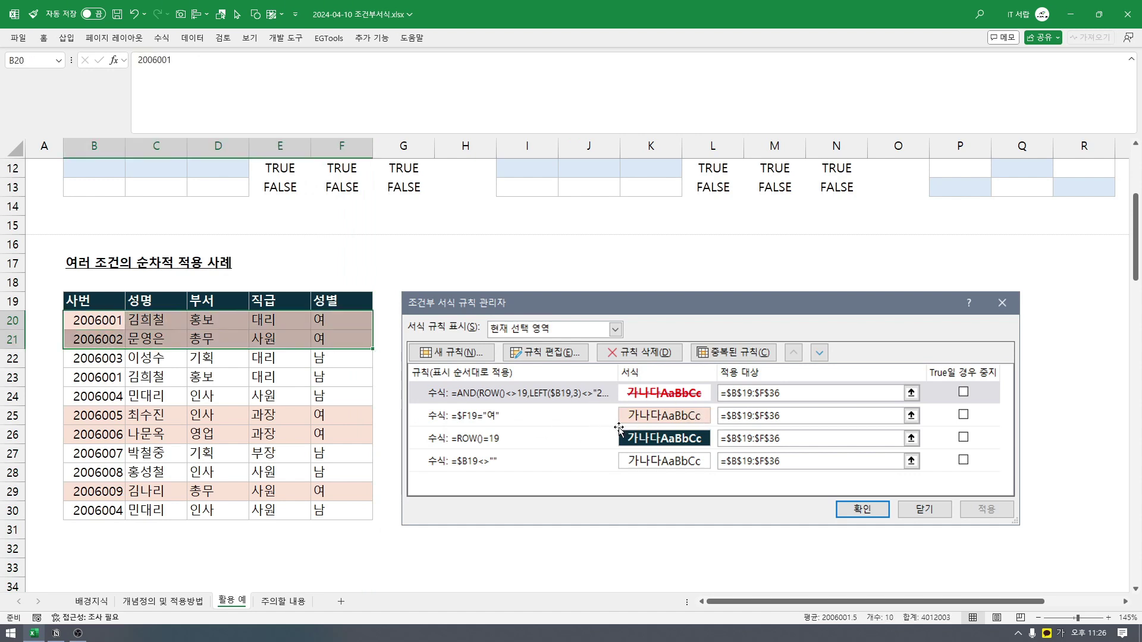
{"action": "left_click", "coordinate": [345, 325]}
{"action": "left_click", "coordinate": [337, 342]}
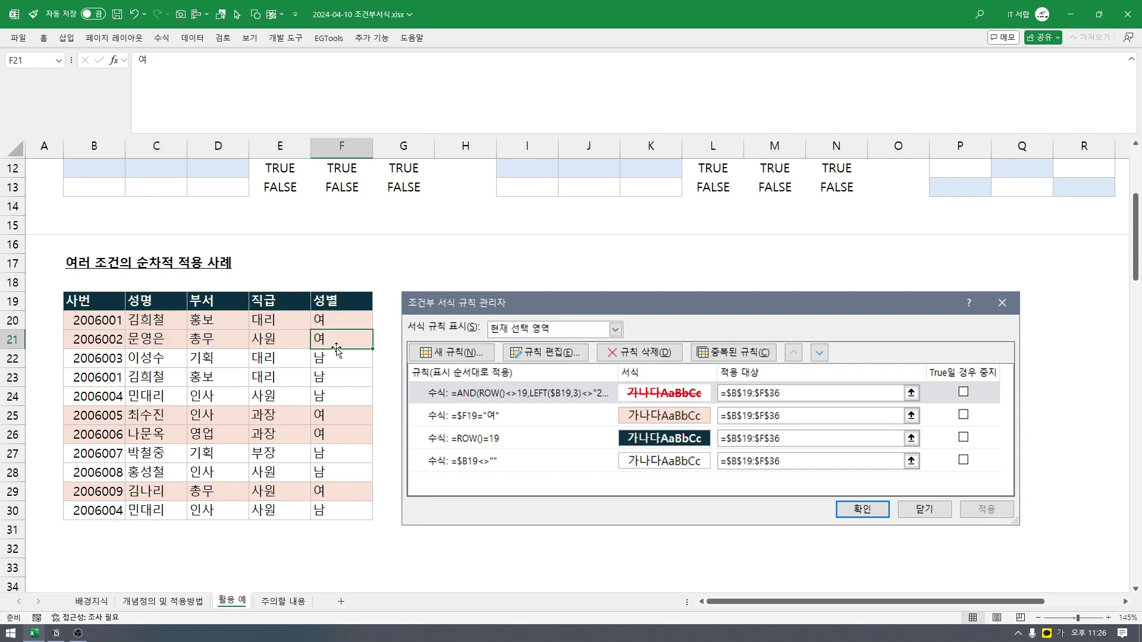
{"action": "left_click", "coordinate": [343, 417]}
{"action": "left_click", "coordinate": [343, 438]}
{"action": "left_click", "coordinate": [361, 488]}
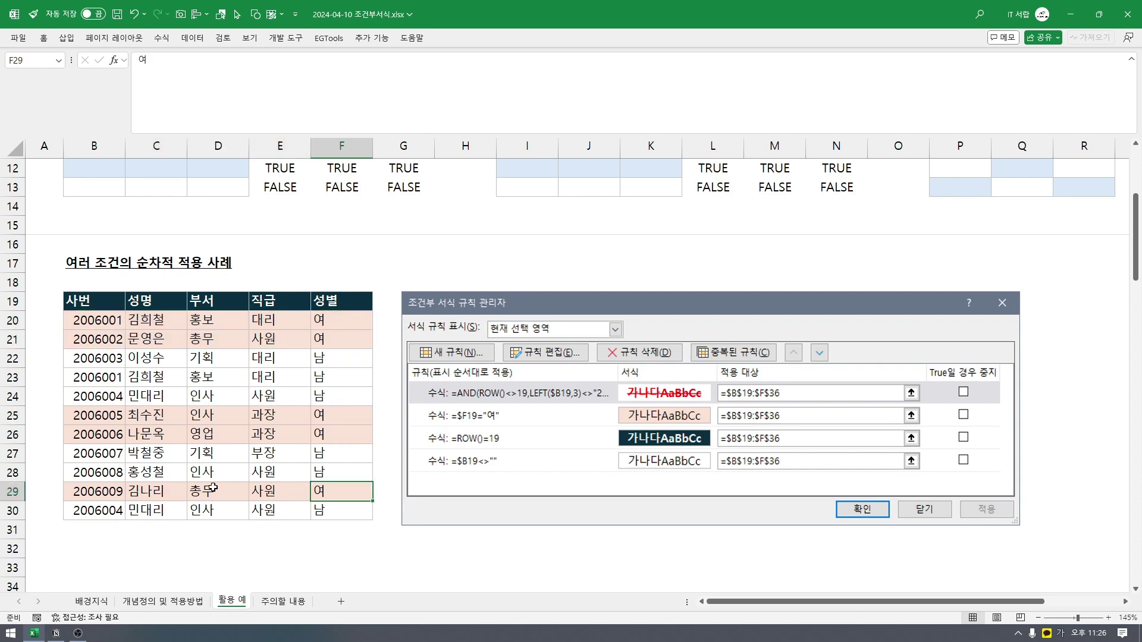
{"action": "left_click", "coordinate": [126, 489]}
{"action": "left_click", "coordinate": [343, 492]}
- Enter 여 in F31 below the table to test the rules, then remove it
{"action": "left_click_drag", "start_coordinate": [343, 530], "coordinate": [351, 544]}
{"action": "type", "text": "여"}
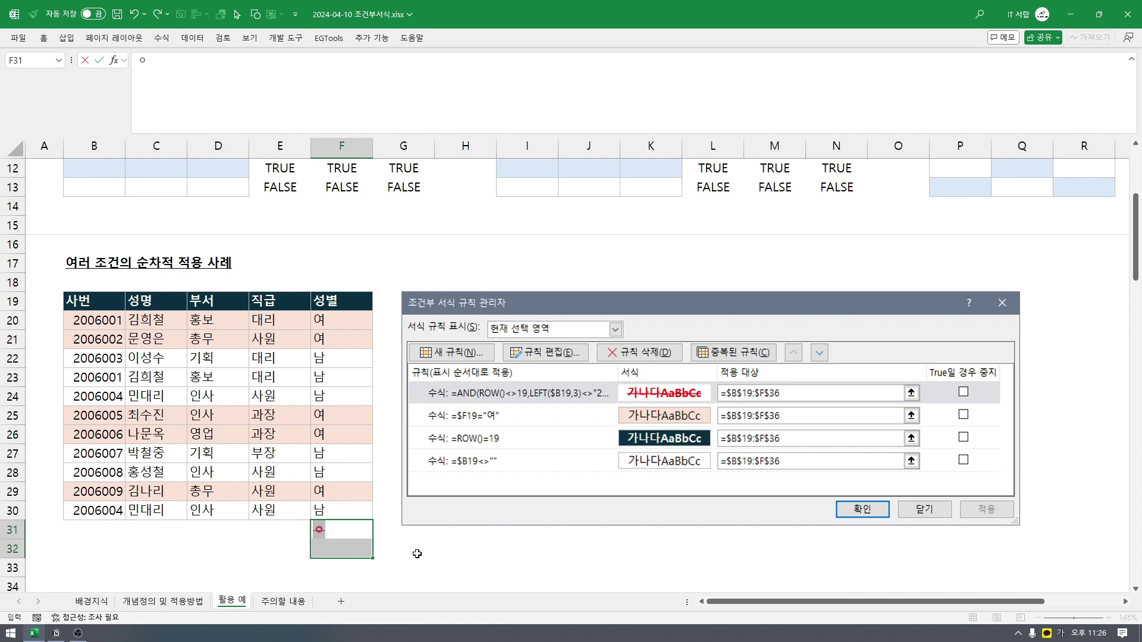
{"action": "key", "text": "Return"}
{"action": "key", "text": "Down"}
{"action": "key", "text": "Up"}
{"action": "key", "text": "Up"}
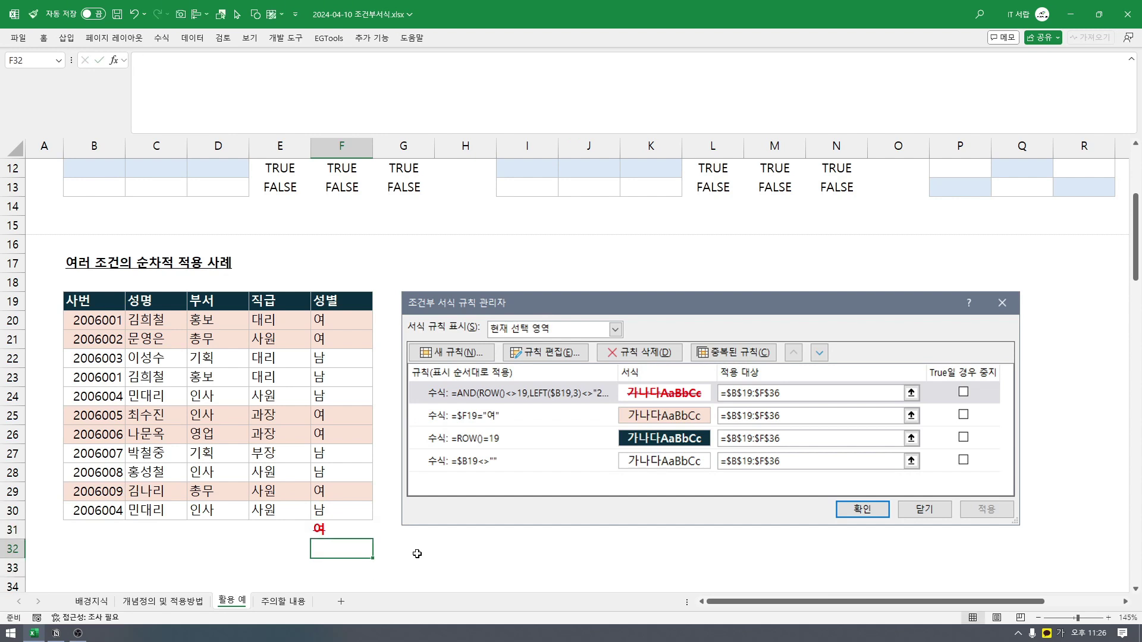
{"action": "key", "text": "Up"}
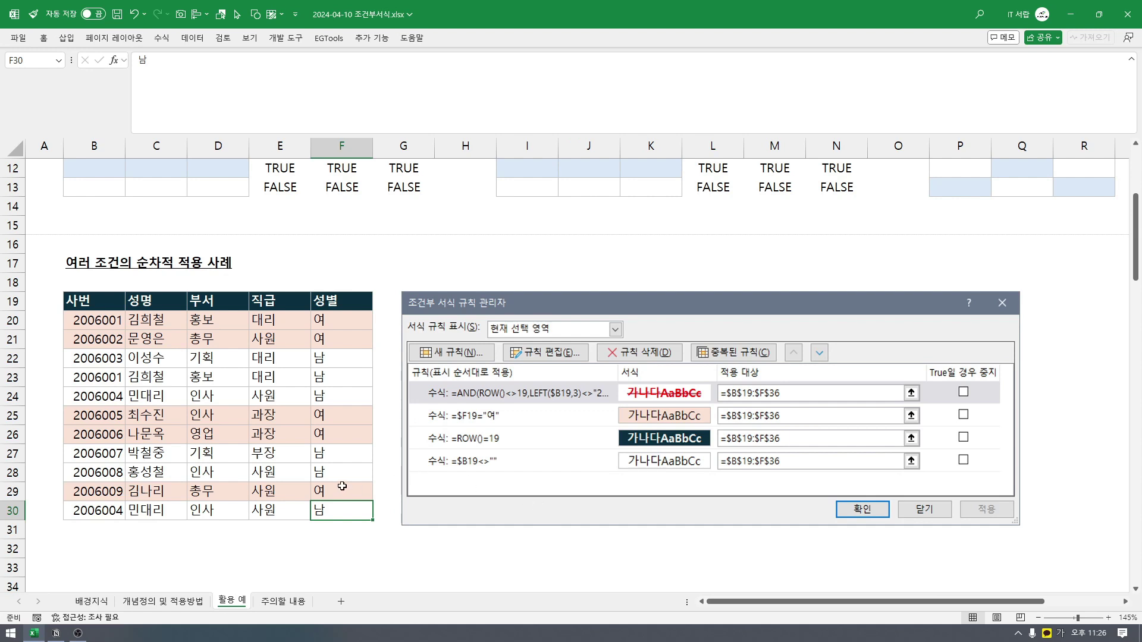
- Test the gender rule by changing F28 to 여, then restore it to 남
{"action": "left_click", "coordinate": [333, 470]}
{"action": "type", "text": "남"}
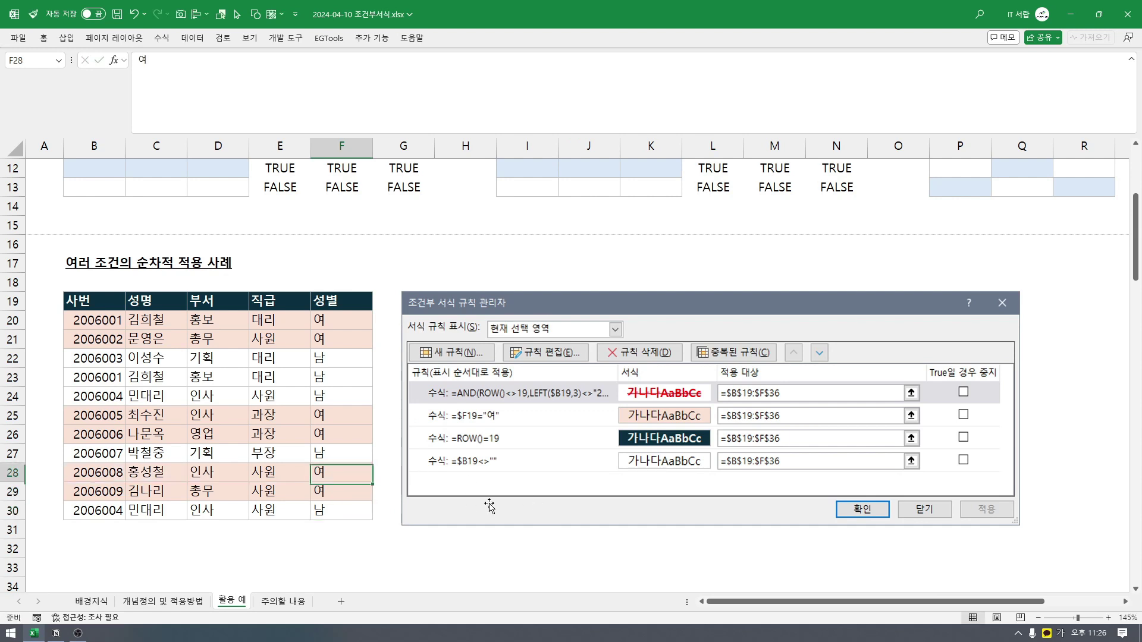
{"action": "key", "text": "Return"}
- Change F23 to 여 to test the row shading, then set it back to 남
{"action": "key", "text": "Up"}
{"action": "key", "text": "Up"}
{"action": "key", "text": "Up"}
{"action": "key", "text": "Up"}
{"action": "key", "text": "Up"}
{"action": "key", "text": "Up"}
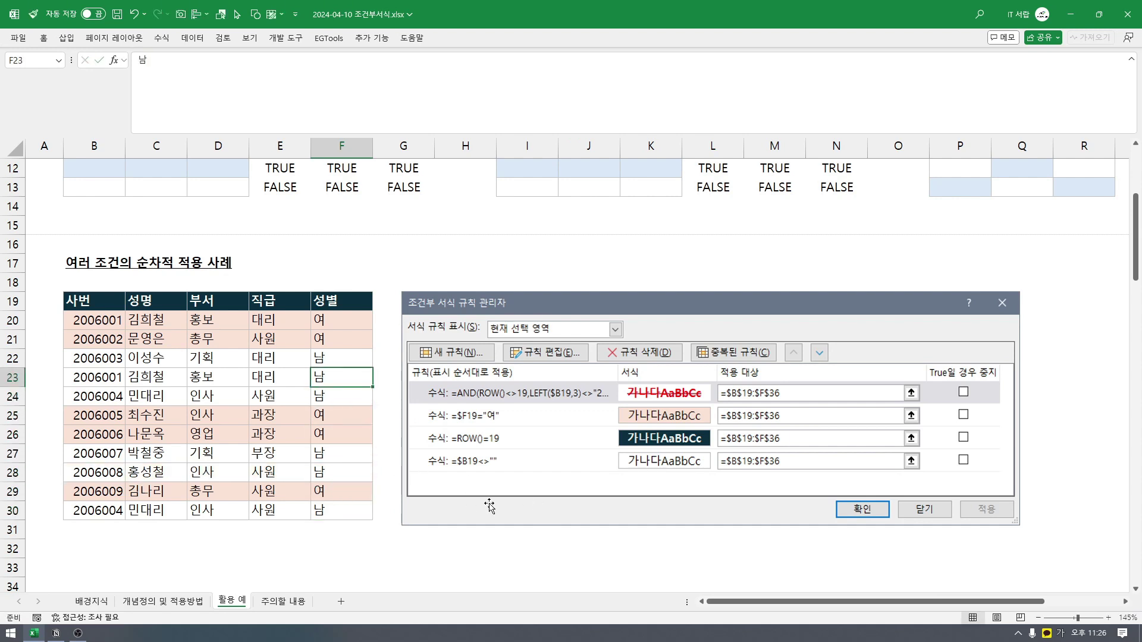
{"action": "type", "text": "여"}
{"action": "key", "text": "Return"}
{"action": "key", "text": "Up"}
{"action": "type", "text": "남"}
{"action": "key", "text": "Return"}
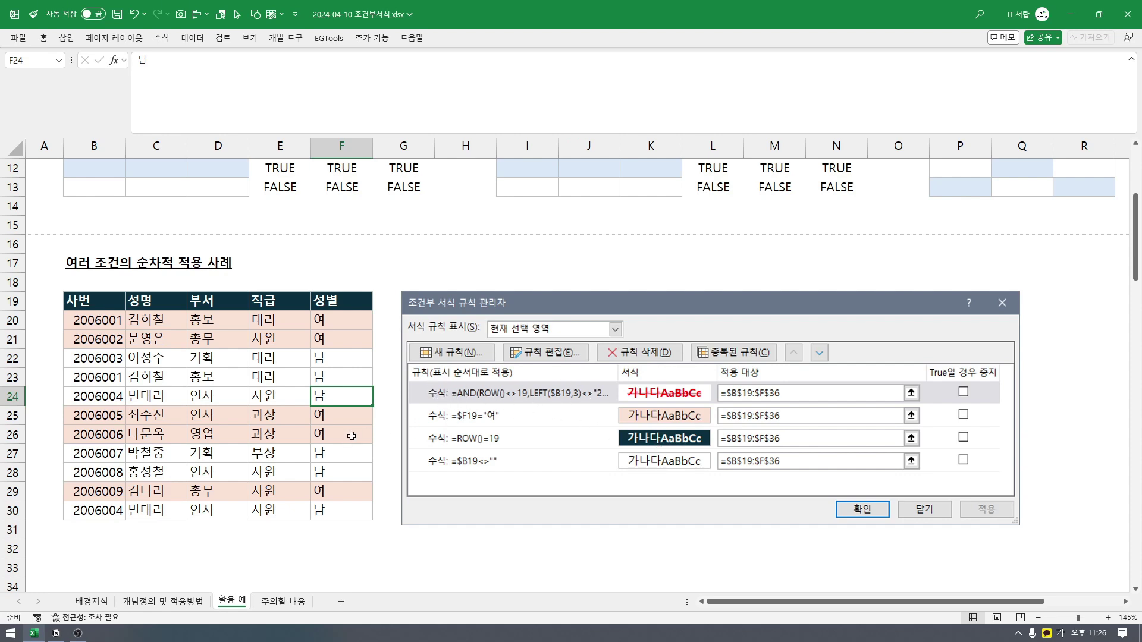
- Enter 122 as a test value in B31, directly below the 사번 column of the table
{"action": "mouse_move", "coordinate": [94, 310]}
{"action": "left_mouse_down"}
{"action": "mouse_move", "coordinate": [179, 354]}
{"action": "mouse_move", "coordinate": [335, 507]}
{"action": "left_mouse_up"}
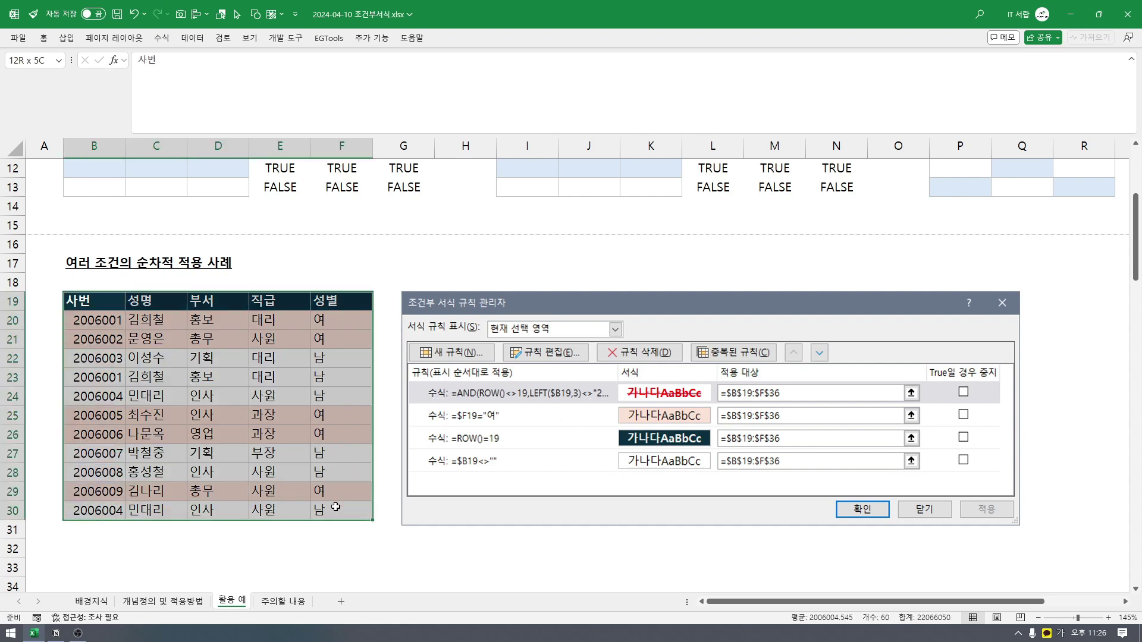
{"action": "left_click", "coordinate": [101, 473]}
{"action": "left_click_drag", "start_coordinate": [119, 321], "coordinate": [107, 524]}
{"action": "left_click", "coordinate": [107, 526]}
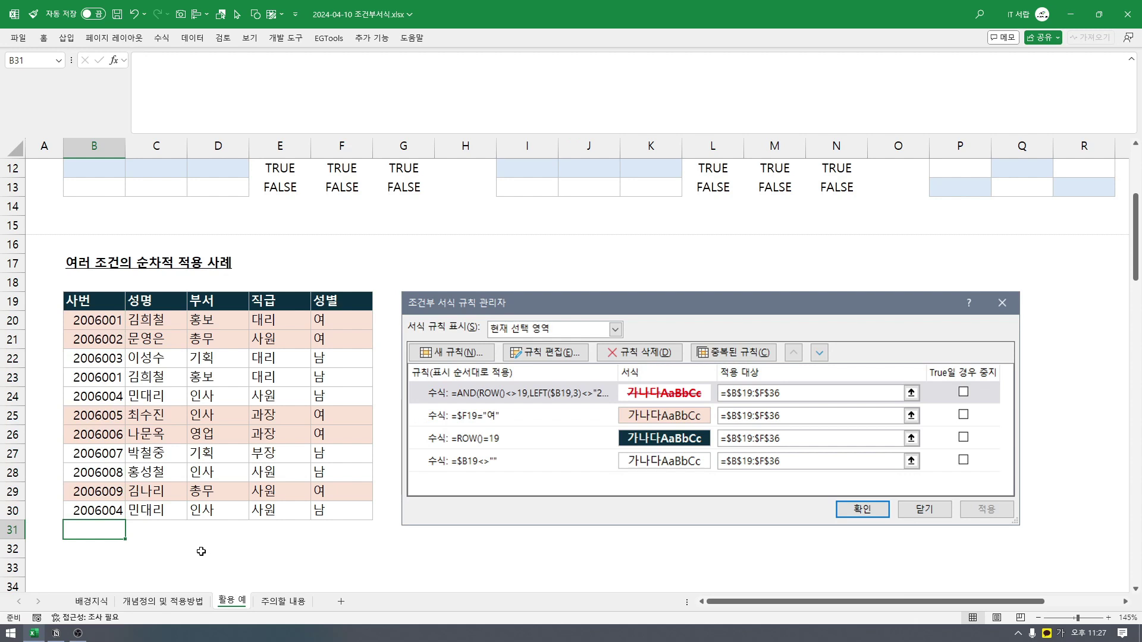
{"action": "type", "text": "200"}
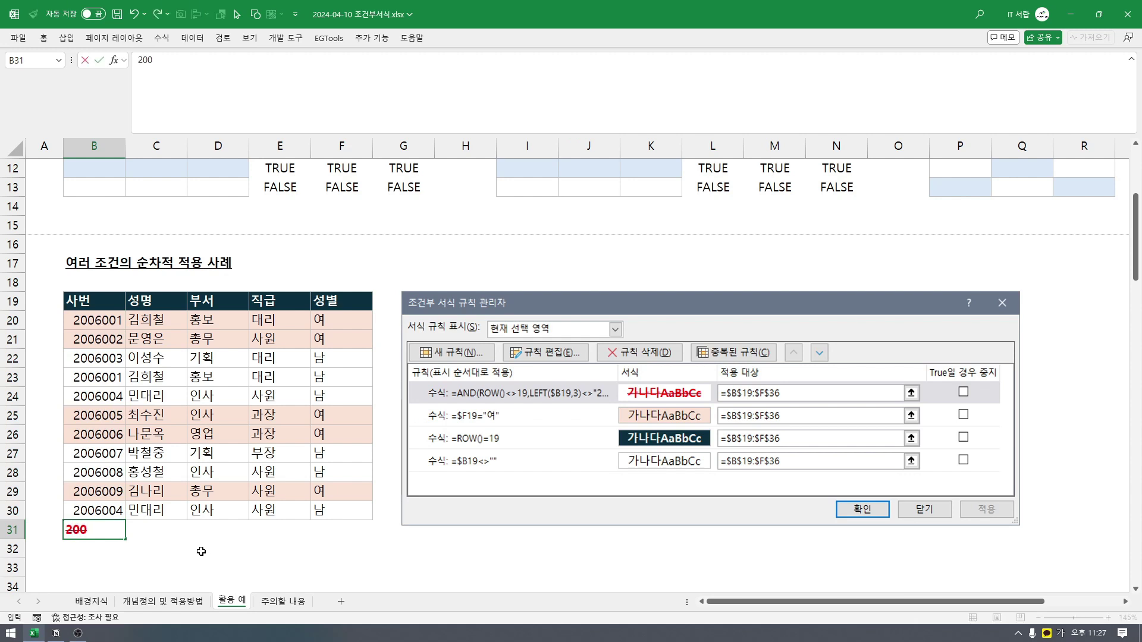
{"action": "key", "text": "BackSpace"}
{"action": "key", "text": "BackSpace"}
{"action": "type", "text": "12"}
{"action": "key", "text": "Return"}
{"action": "key", "text": "Up"}
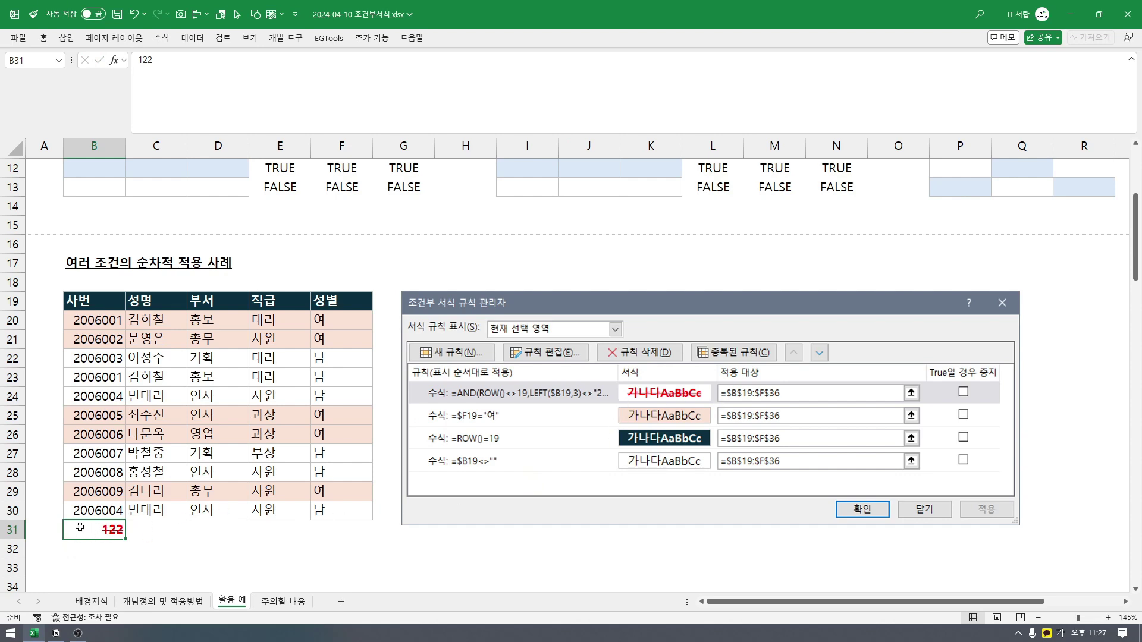
- Extend the test row by entering 2 in C31 and 3 in D31
{"action": "left_click", "coordinate": [156, 533]}
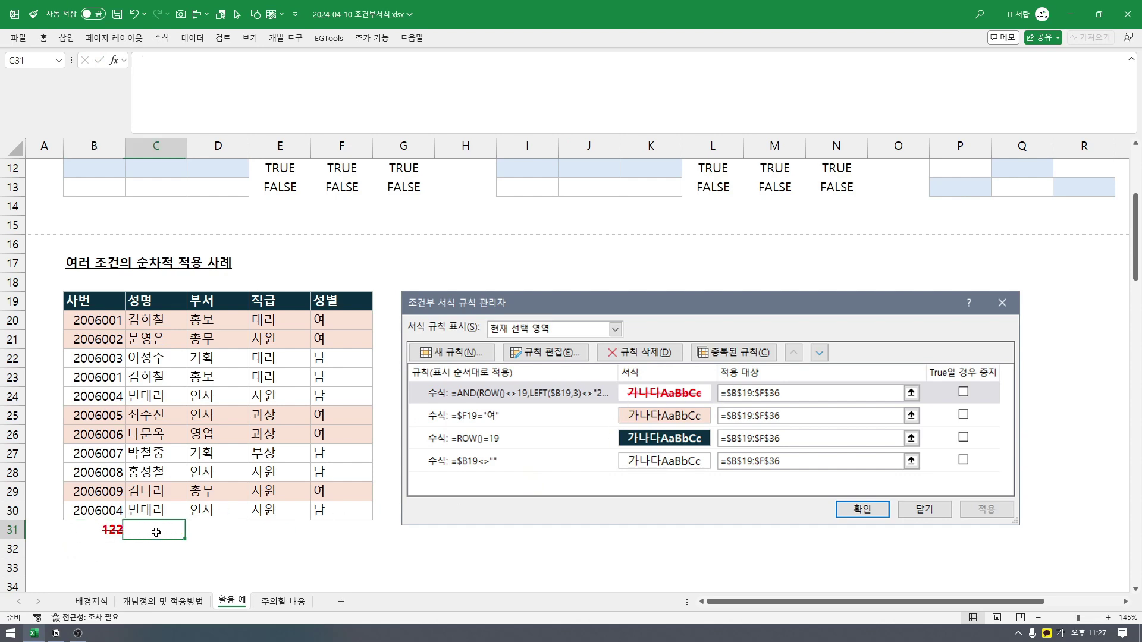
{"action": "type", "text": "2"}
{"action": "key", "text": "Tab"}
{"action": "type", "text": "3"}
{"action": "key", "text": "Tab"}
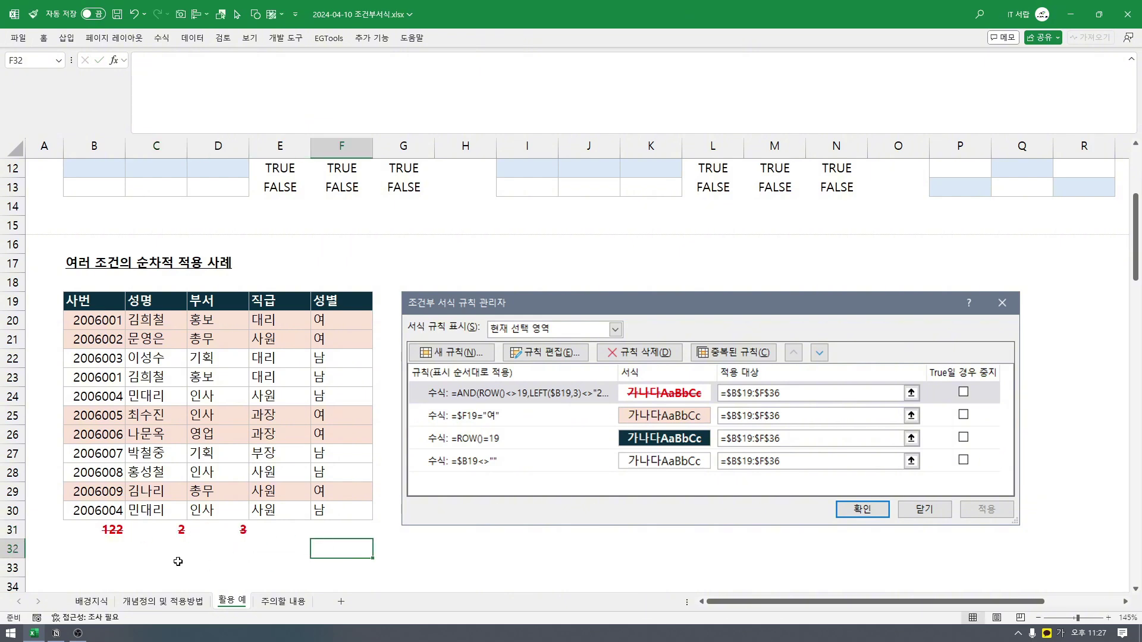
- Change B31 to 200 to test the first rule, and clear the test entries in B31:D31
{"action": "left_click", "coordinate": [112, 534]}
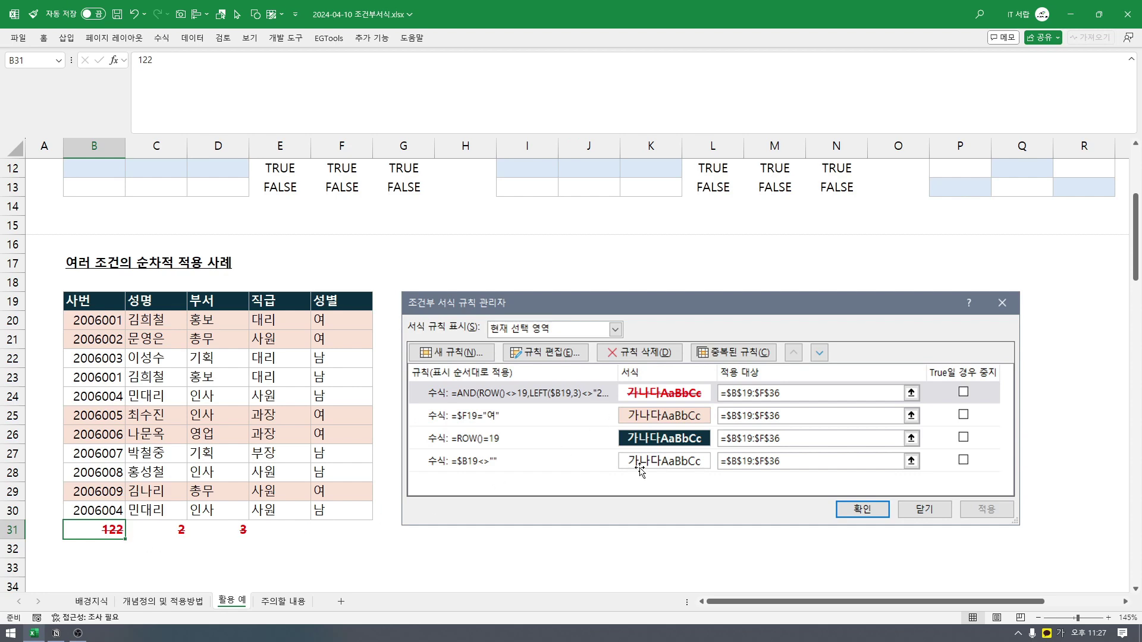
{"action": "type", "text": "200"}
{"action": "key", "text": "Return"}
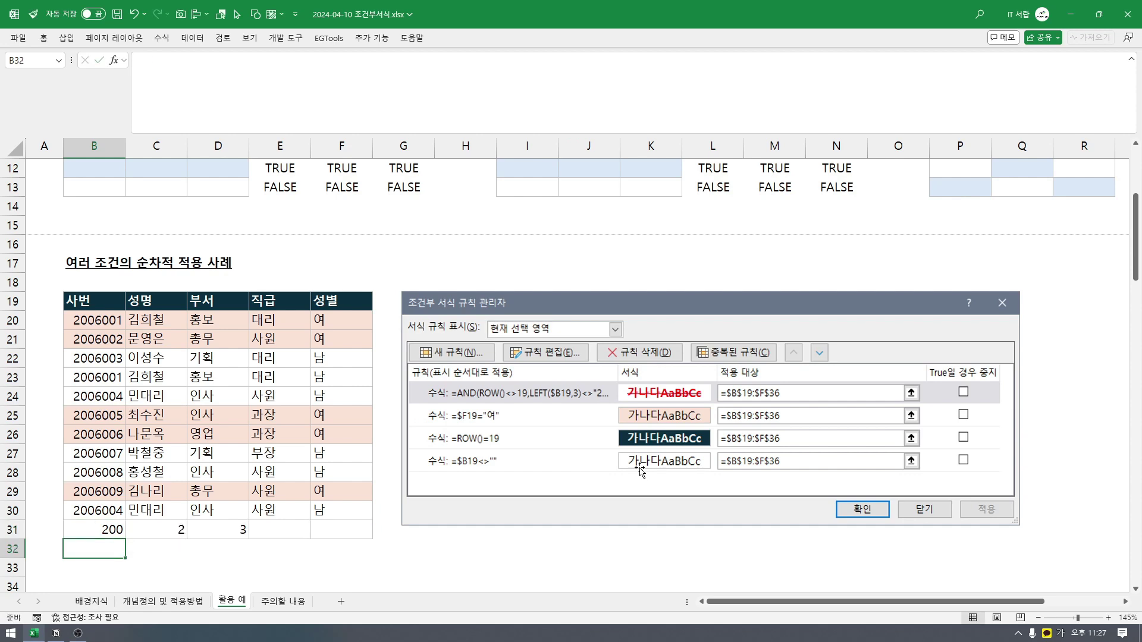
{"action": "key", "text": "Up"}
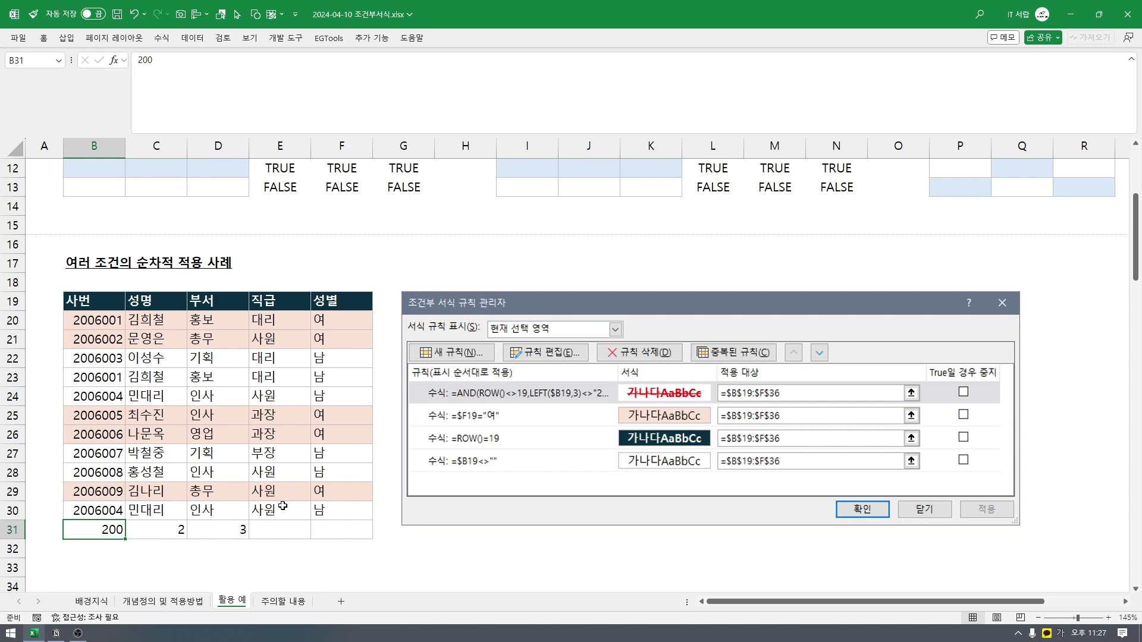
{"action": "key", "text": "shift+Right"}
{"action": "key", "text": "shift+Right"}
{"action": "key", "text": "Delete"}
{"action": "key", "text": "shift+Left"}
{"action": "key", "text": "shift+Left"}
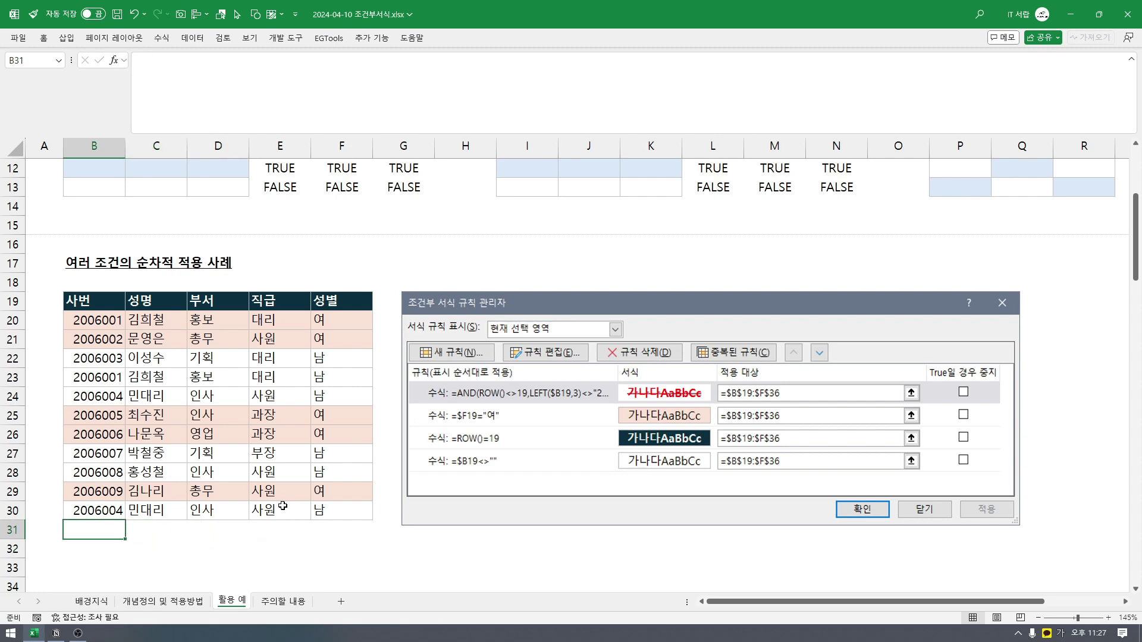
- Enter 123 in B31 to test the strikethrough rule again, and delete the entry
{"action": "type", "text": "123"}
{"action": "key", "text": "Return"}
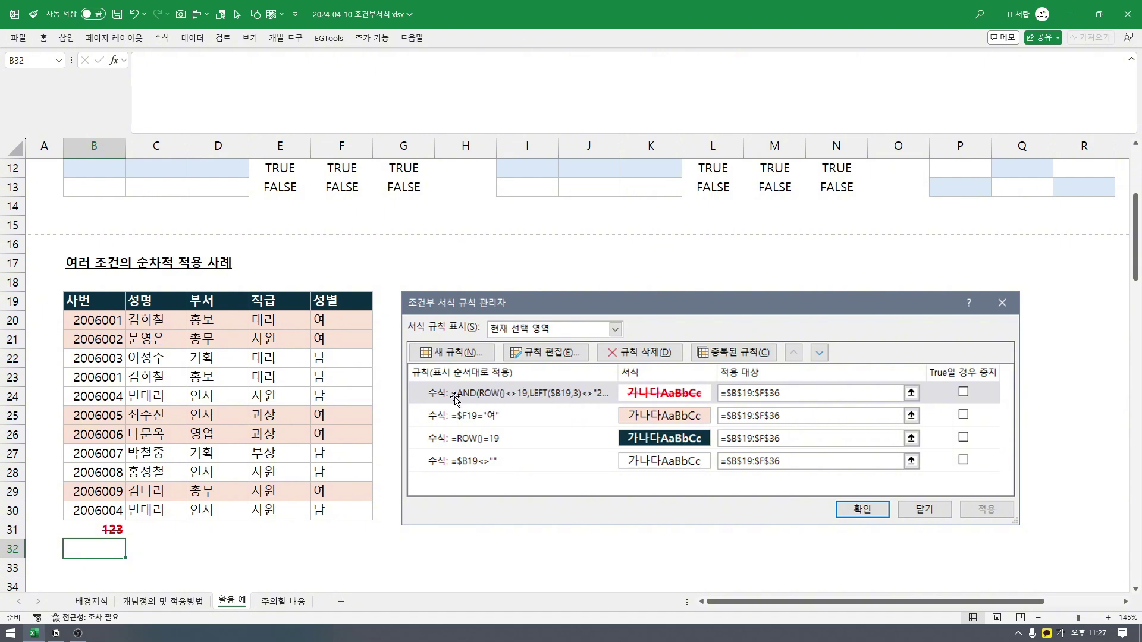
{"action": "left_click", "coordinate": [113, 528]}
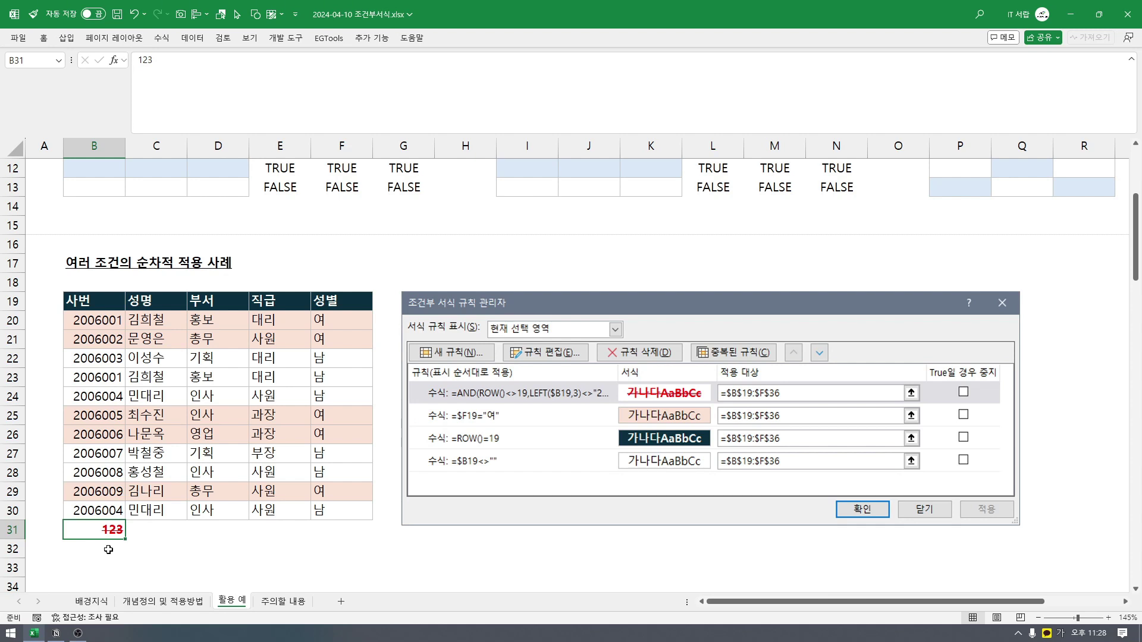
{"action": "key", "text": "Delete"}
{"action": "left_click", "coordinate": [164, 545]}
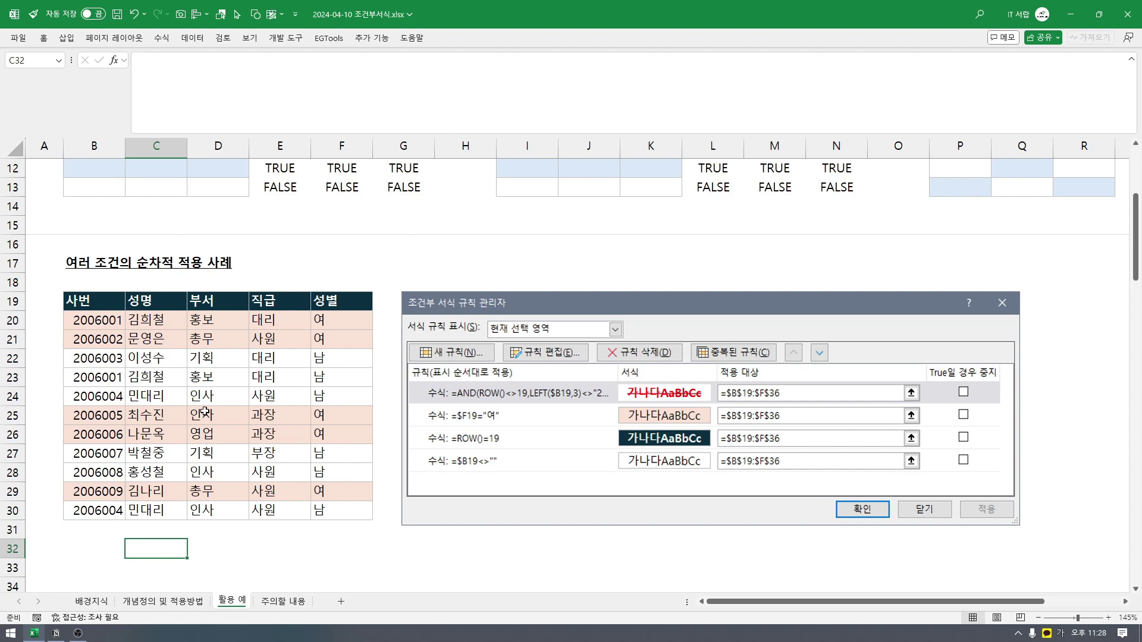
- Examine the SR code list in B42:E51 of the readability section and the border lines separating its code groups
{"action": "left_click", "coordinate": [166, 366]}
{"action": "scroll", "coordinate": [168, 368], "scroll_direction": "down", "scroll_amount": 3}
{"action": "left_click", "coordinate": [109, 367]}
{"action": "scroll", "coordinate": [164, 404], "scroll_direction": "down", "scroll_amount": 4}
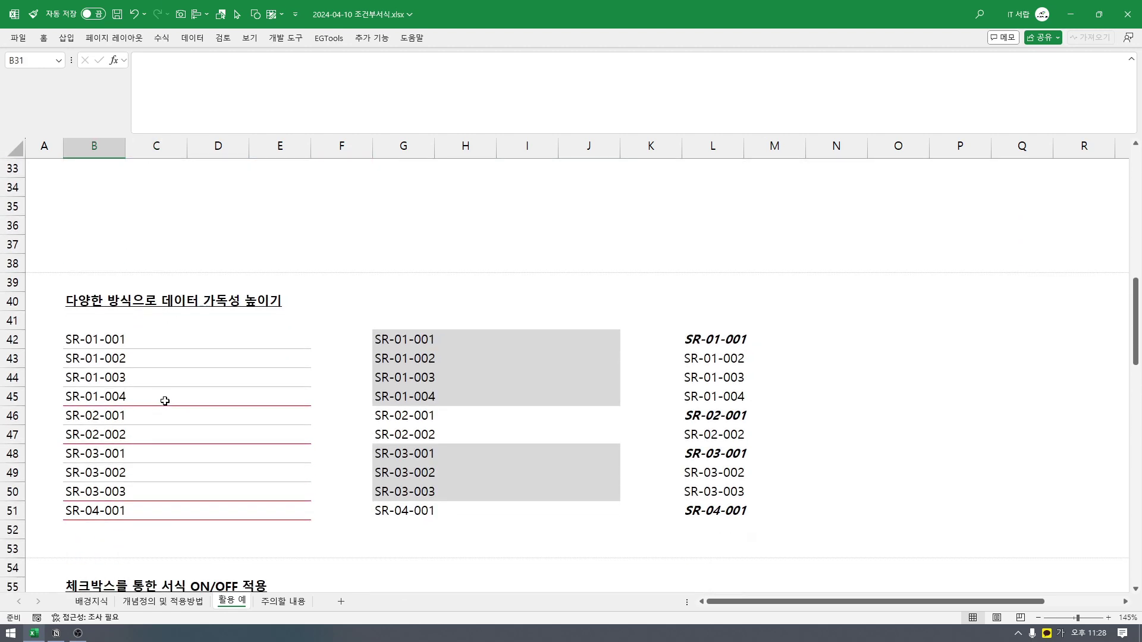
{"action": "scroll", "coordinate": [213, 323], "scroll_direction": "down", "scroll_amount": 1}
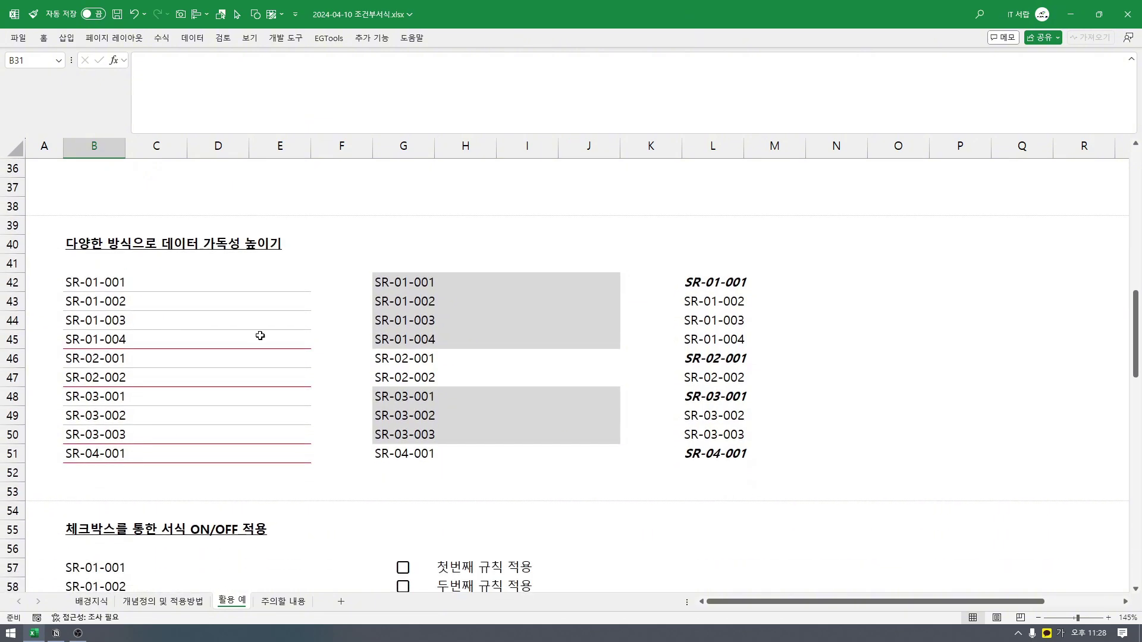
{"action": "left_click_drag", "start_coordinate": [94, 286], "coordinate": [102, 452]}
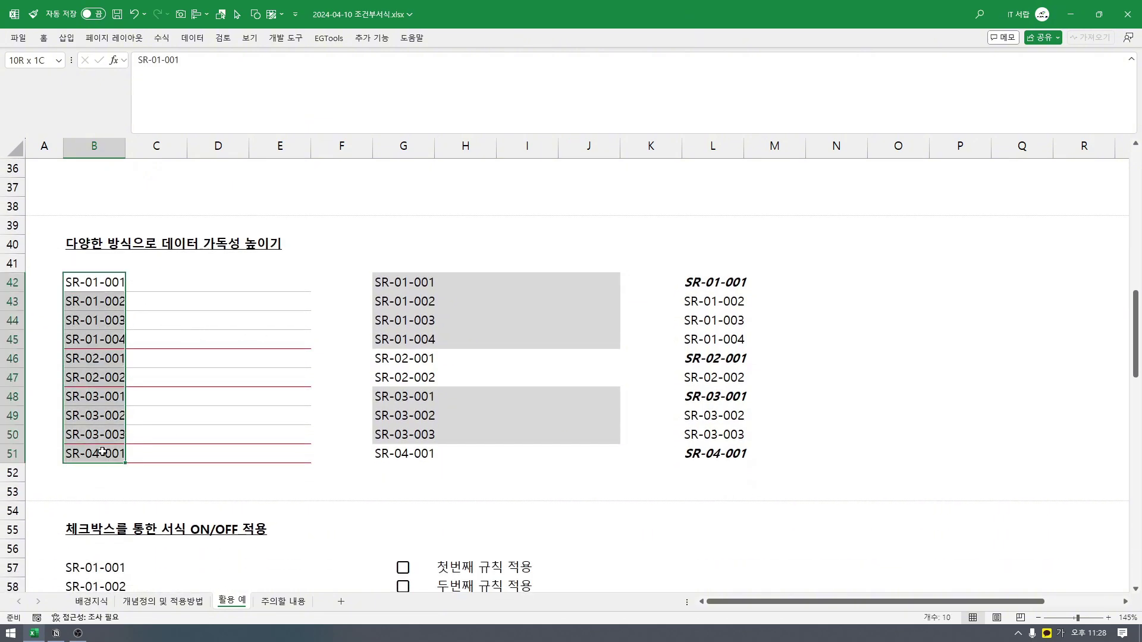
{"action": "left_click", "coordinate": [141, 288]}
{"action": "left_click_drag", "start_coordinate": [96, 286], "coordinate": [94, 454]}
{"action": "left_click", "coordinate": [170, 288]}
{"action": "left_click", "coordinate": [120, 289]}
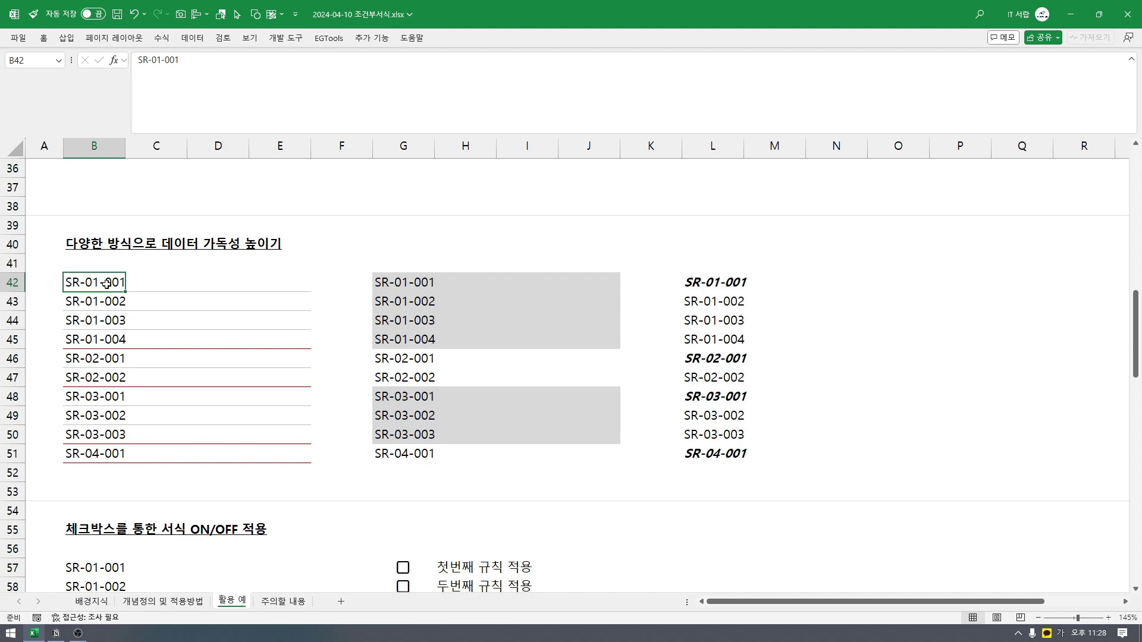
{"action": "left_click", "coordinate": [173, 285]}
{"action": "left_click", "coordinate": [197, 284]}
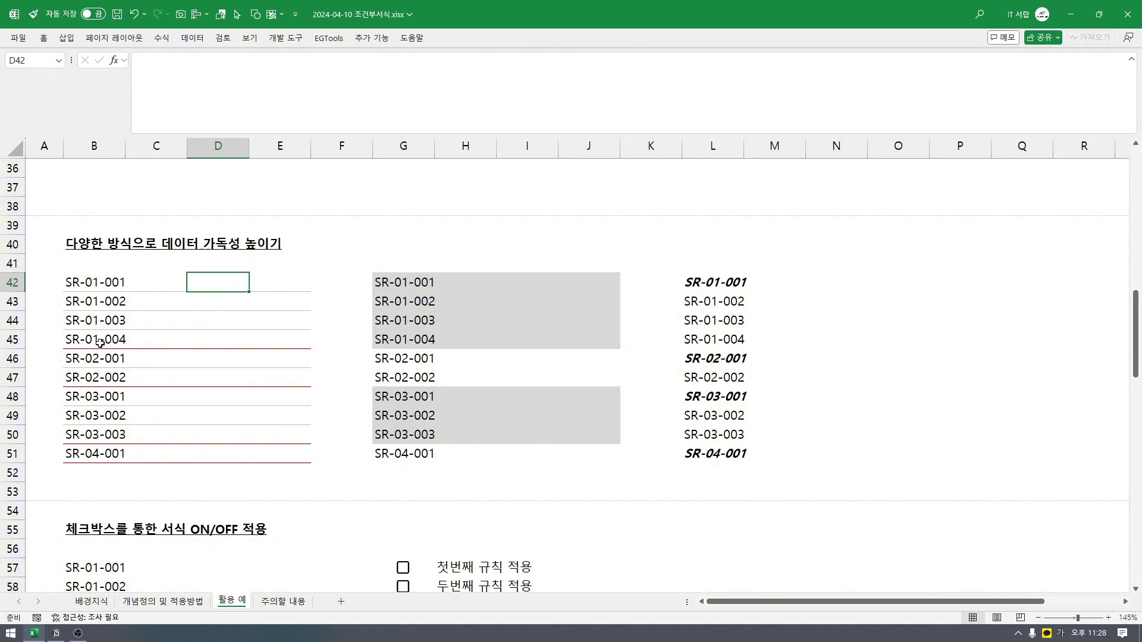
{"action": "left_click_drag", "start_coordinate": [92, 339], "coordinate": [255, 364]}
{"action": "left_click", "coordinate": [256, 377]}
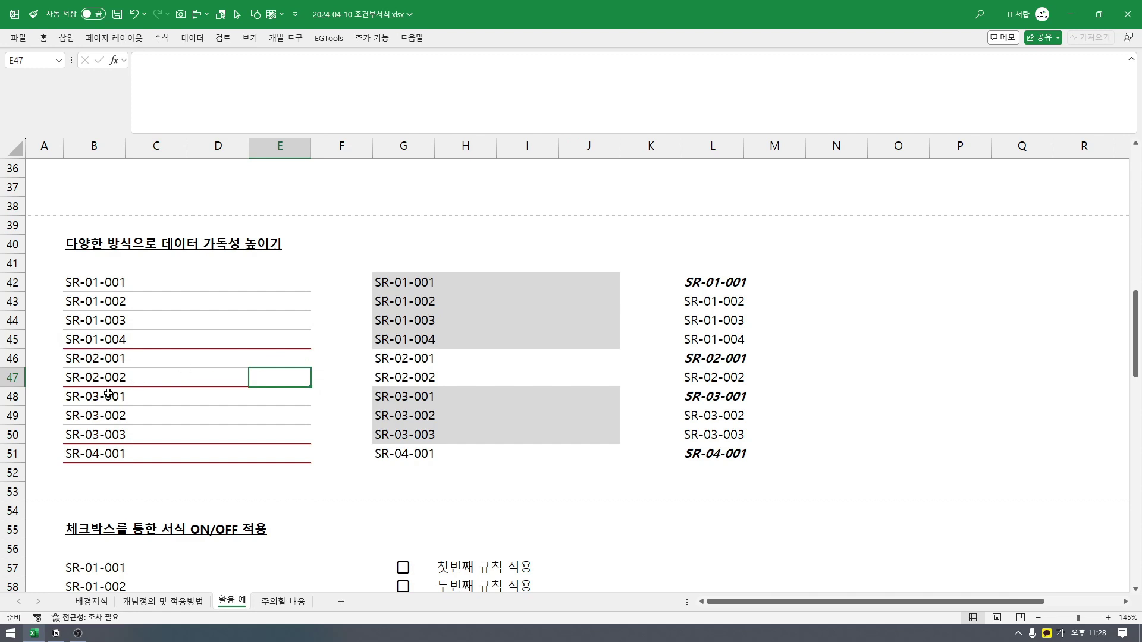
{"action": "left_click", "coordinate": [272, 395]}
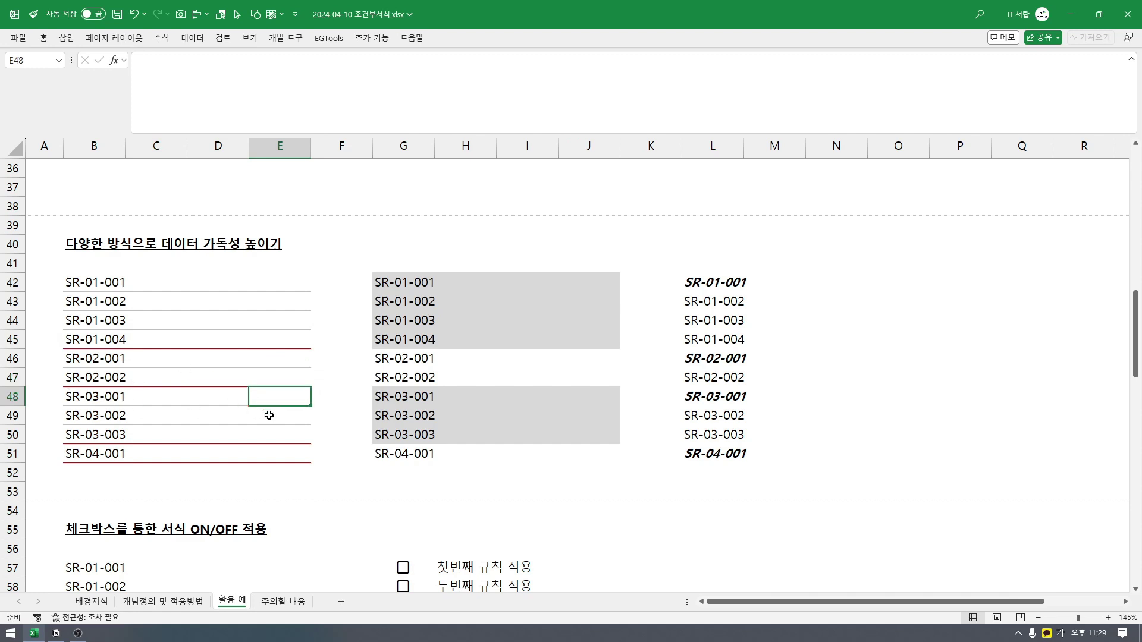
- Review the conditional formatting rules applied to B42:E51 in the rules manager and close it without changes
{"action": "left_click_drag", "start_coordinate": [104, 291], "coordinate": [281, 441]}
{"action": "key", "text": "alt+h"}
{"action": "key", "text": "l"}
{"action": "key", "text": "r"}
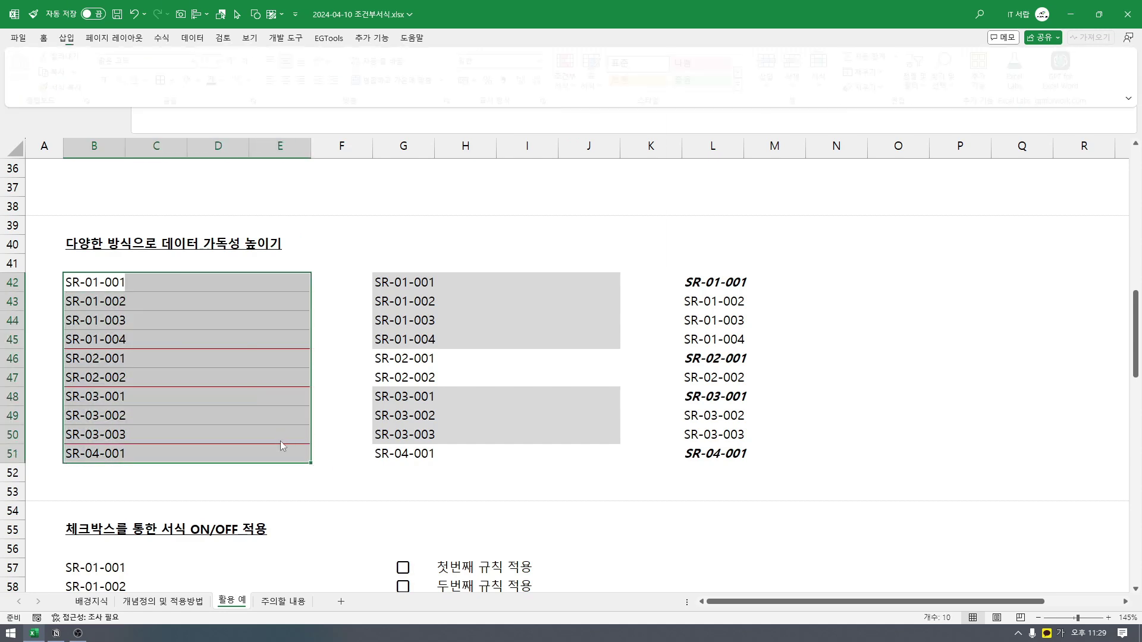
{"action": "left_click_drag", "start_coordinate": [457, 173], "coordinate": [423, 193]}
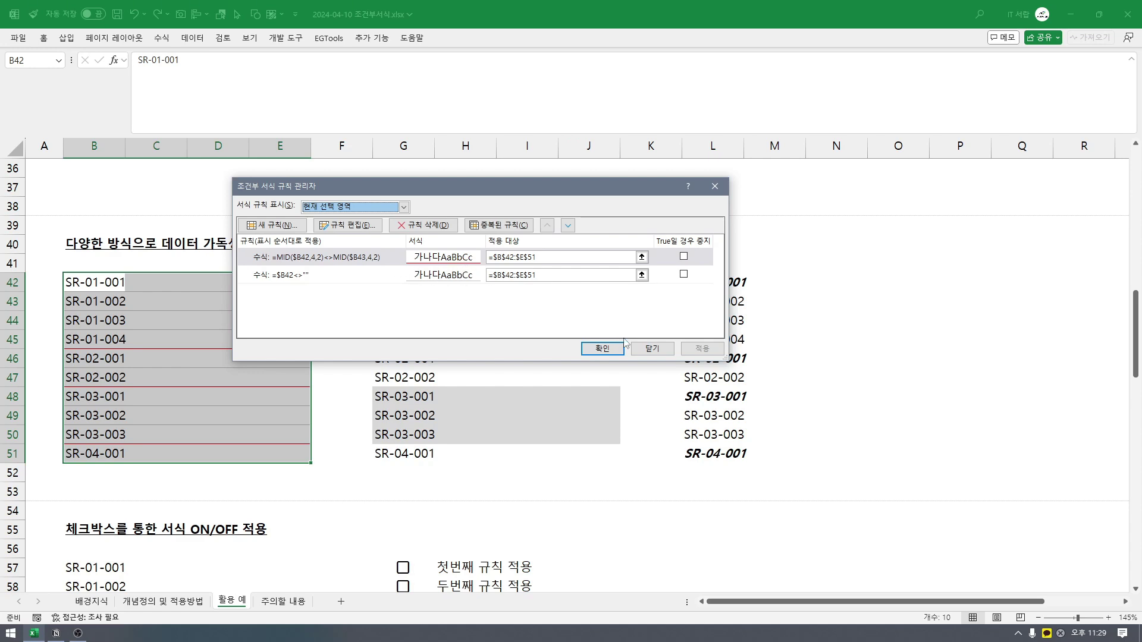
{"action": "left_click", "coordinate": [654, 351]}
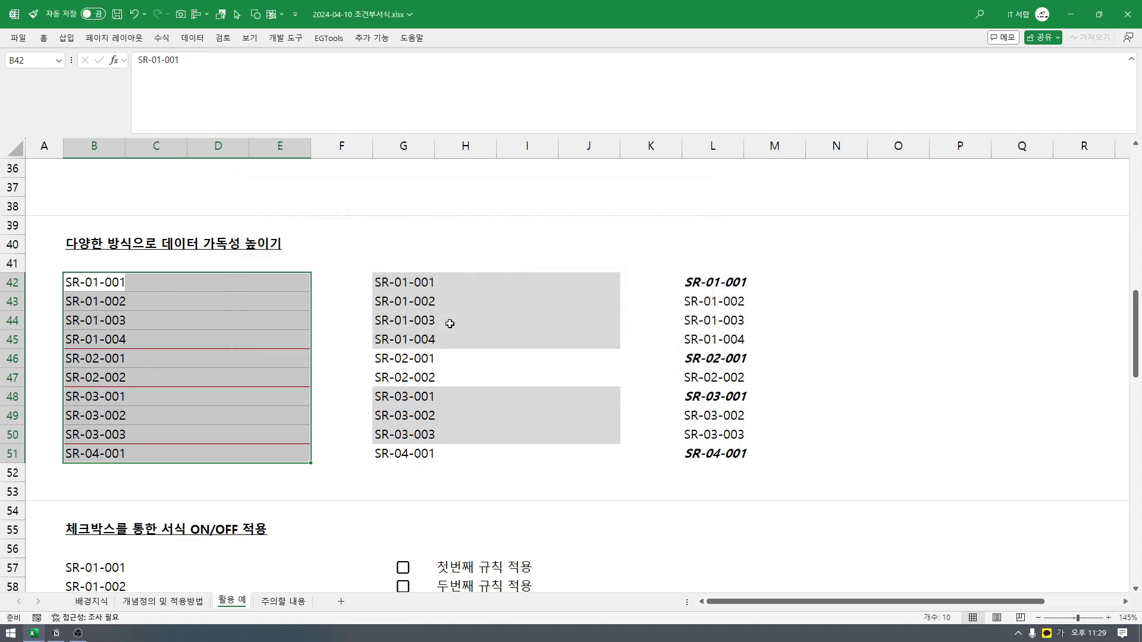
- Compare neighbouring codes in B42:B51 with the group border lines drawn across columns B to E
{"action": "left_click", "coordinate": [99, 282]}
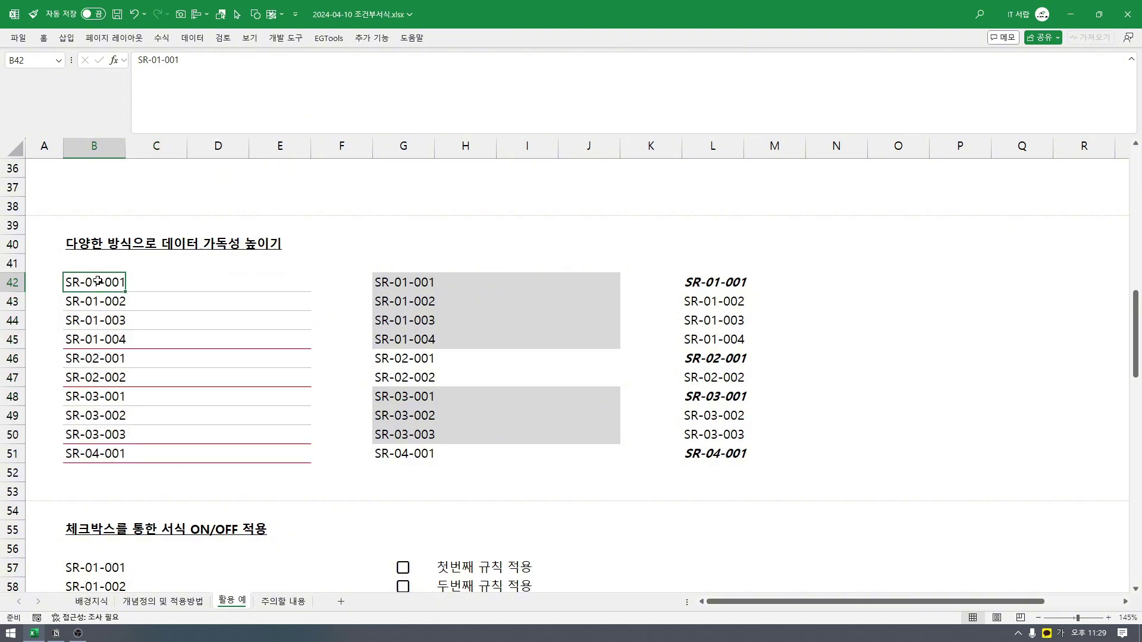
{"action": "left_click", "coordinate": [98, 301]}
{"action": "left_click_drag", "start_coordinate": [97, 282], "coordinate": [100, 322]}
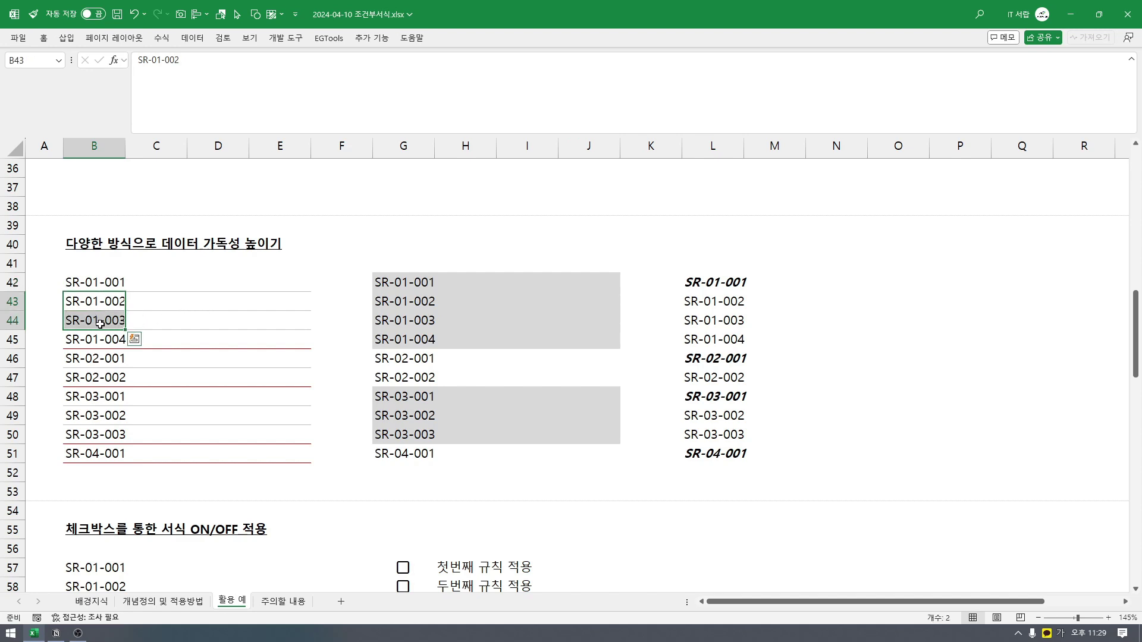
{"action": "left_click_drag", "start_coordinate": [95, 341], "coordinate": [98, 355]}
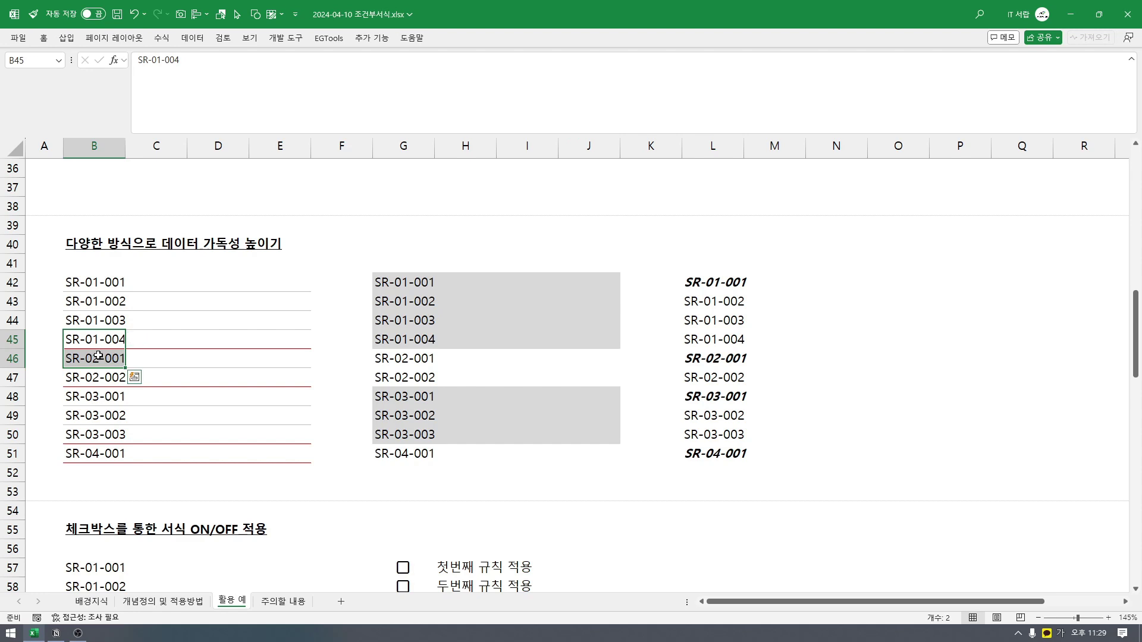
{"action": "left_click", "coordinate": [103, 391]}
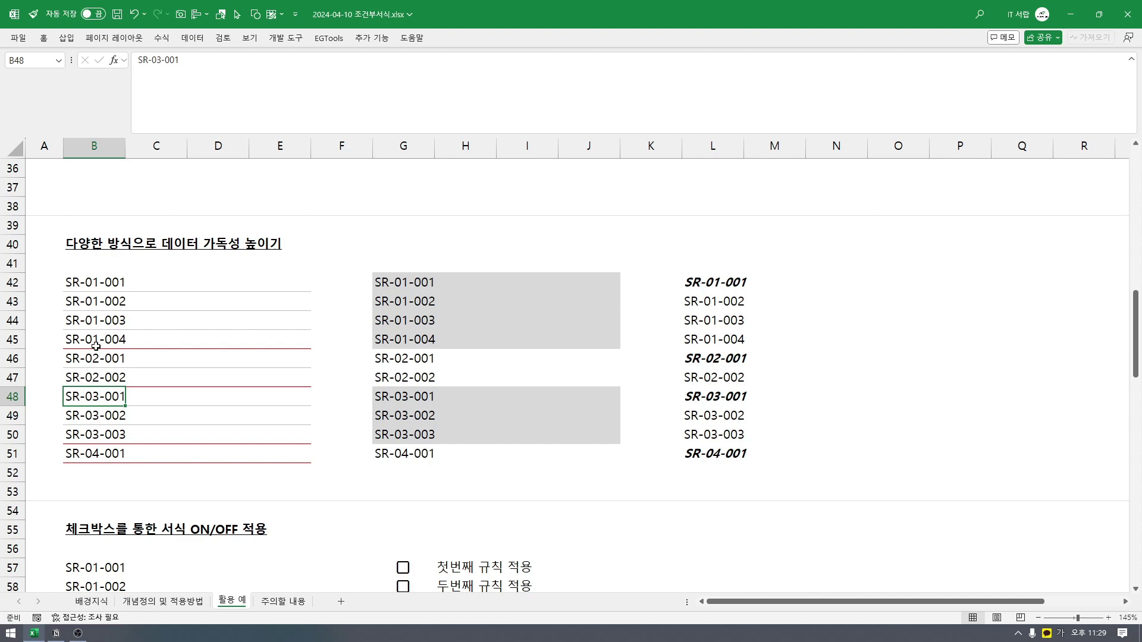
{"action": "left_click_drag", "start_coordinate": [72, 339], "coordinate": [278, 340]}
{"action": "left_click", "coordinate": [262, 378]}
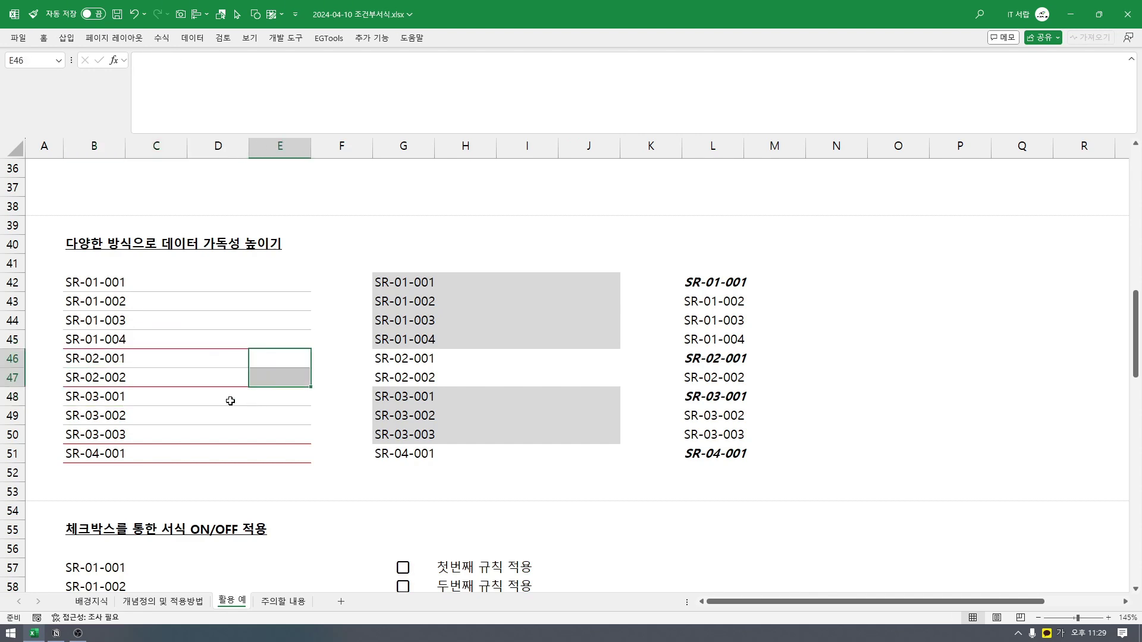
{"action": "left_click", "coordinate": [77, 365]}
{"action": "left_click_drag", "start_coordinate": [78, 364], "coordinate": [273, 369]}
{"action": "left_click", "coordinate": [199, 395]}
{"action": "left_click_drag", "start_coordinate": [90, 394], "coordinate": [298, 434]}
{"action": "left_click", "coordinate": [299, 435]}
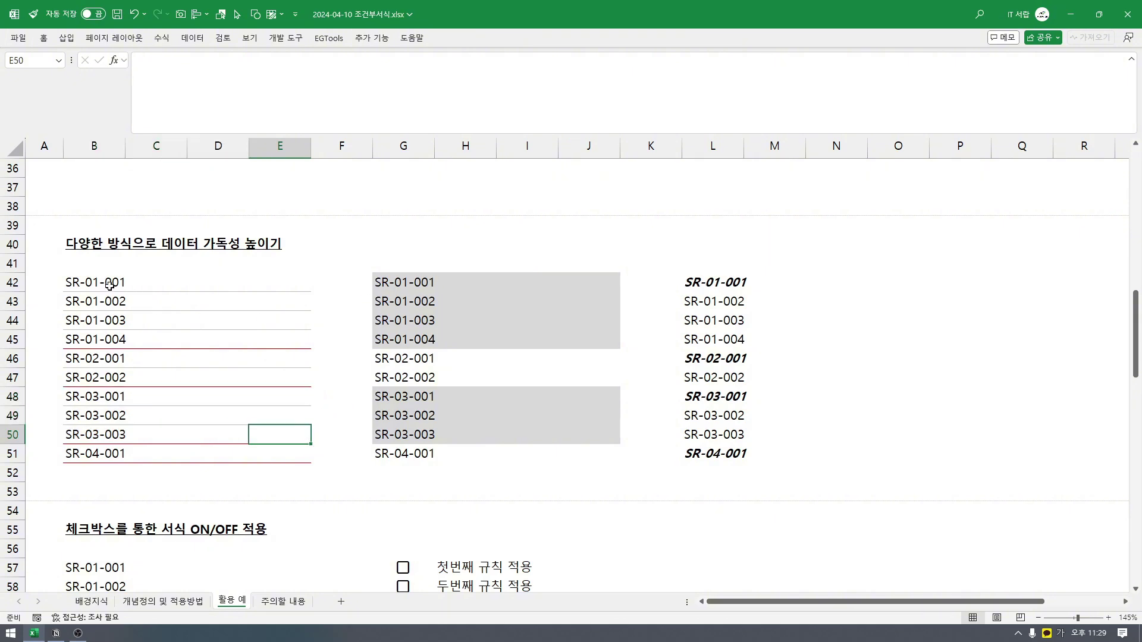
- Examine how the alternating group shading in G42:J51 follows the middle number of the SR codes
{"action": "left_click", "coordinate": [410, 284]}
{"action": "left_click_drag", "start_coordinate": [410, 283], "coordinate": [598, 341]}
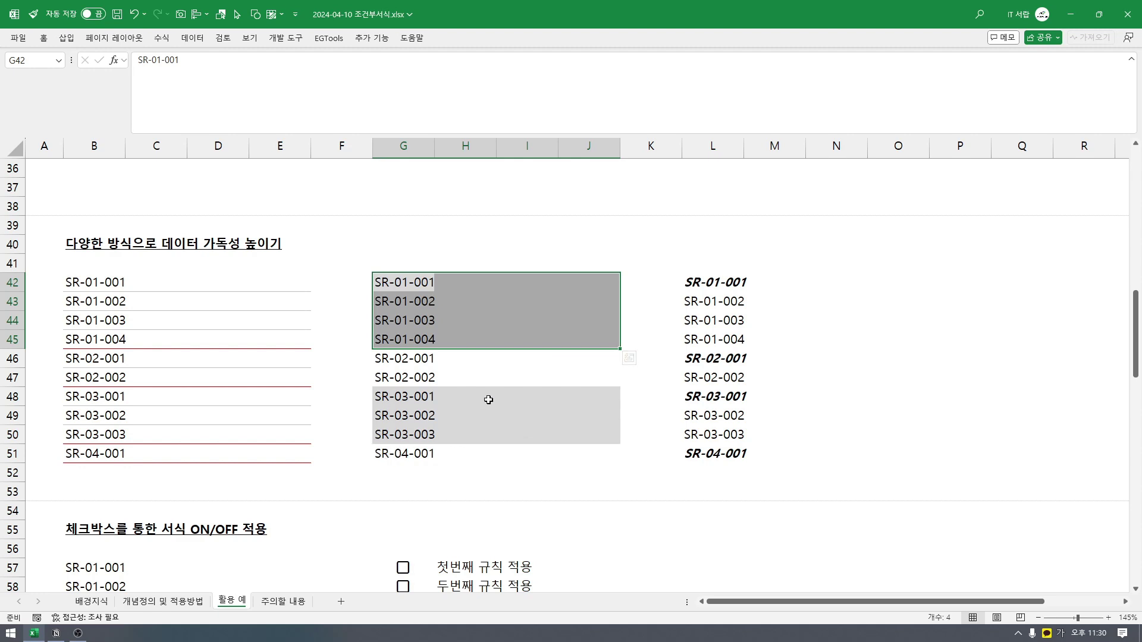
{"action": "left_click", "coordinate": [454, 403]}
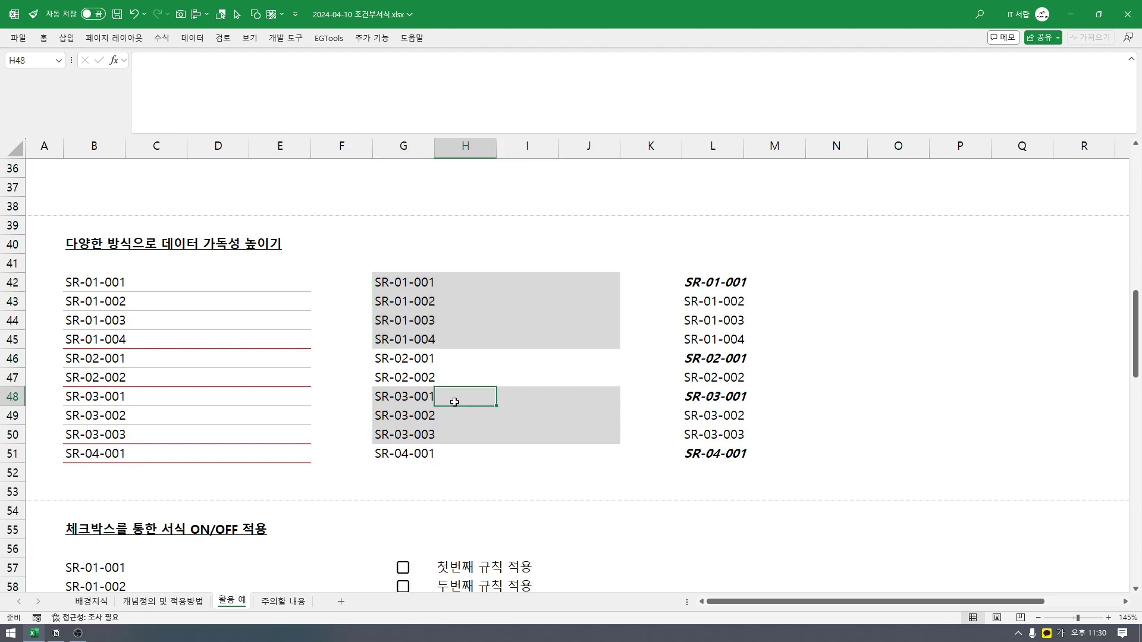
{"action": "left_click", "coordinate": [426, 284]}
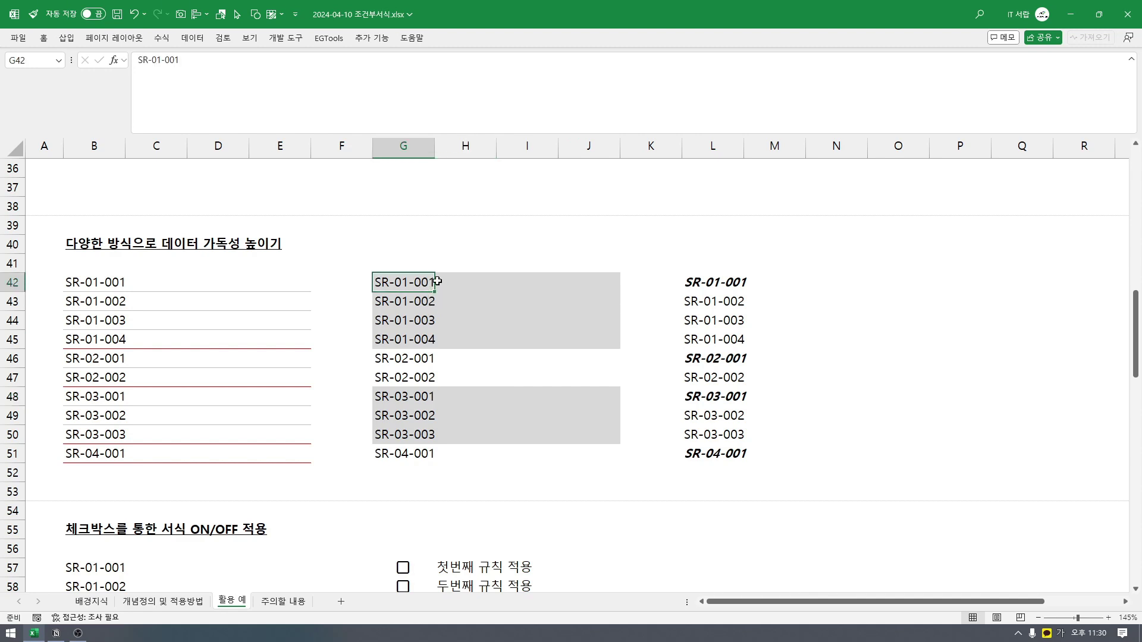
{"action": "left_click", "coordinate": [428, 365]}
{"action": "left_click", "coordinate": [425, 399]}
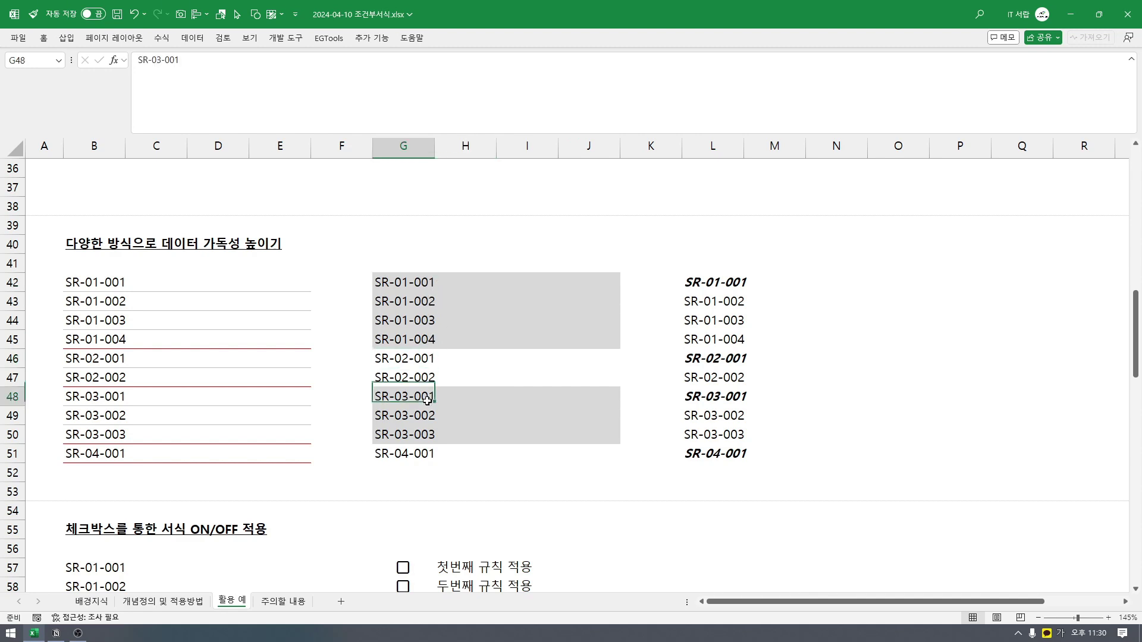
{"action": "left_click", "coordinate": [420, 454]}
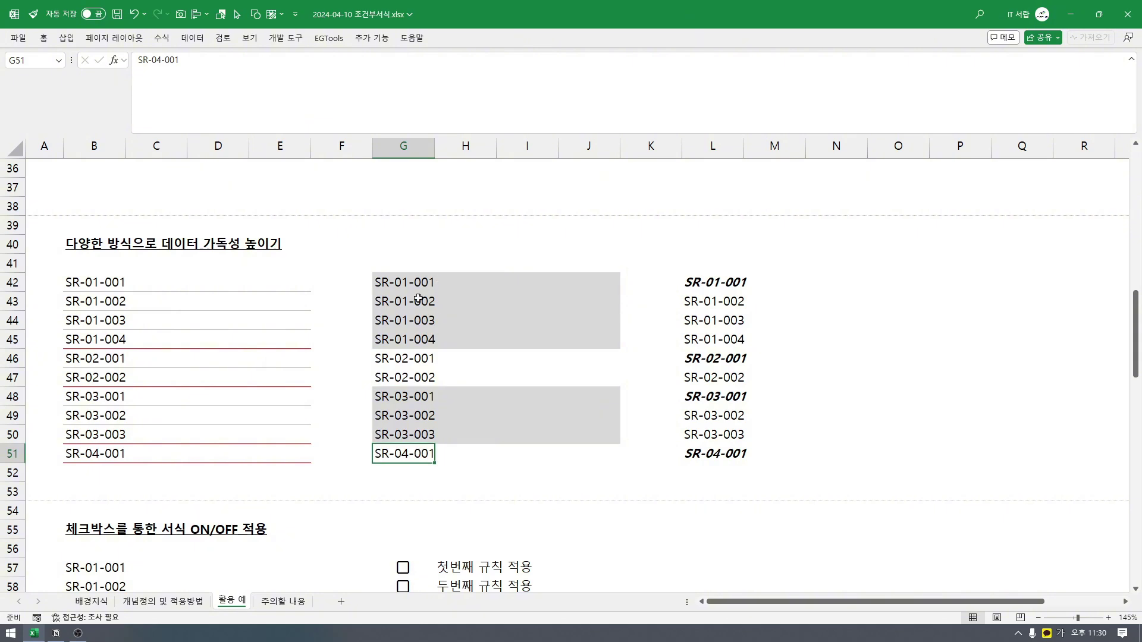
{"action": "left_click", "coordinate": [433, 283]}
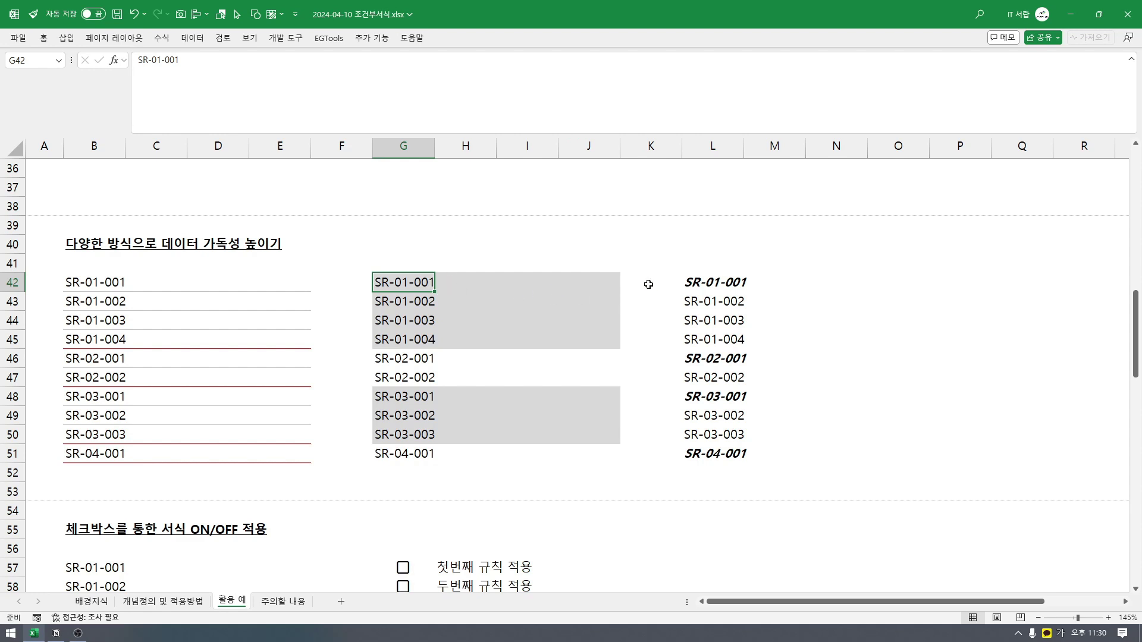
- Examine the bold italic emphasis on the first code of each group in L42:L51 of the readability section
{"action": "left_click", "coordinate": [689, 283]}
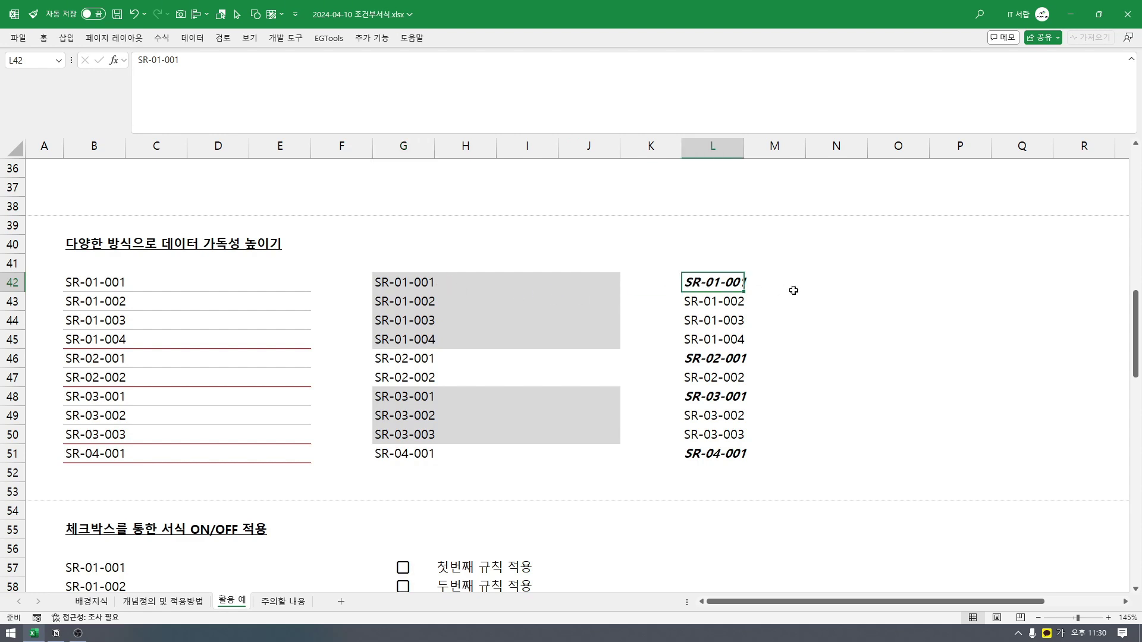
{"action": "left_click", "coordinate": [778, 305]}
{"action": "left_click_drag", "start_coordinate": [713, 283], "coordinate": [733, 436]}
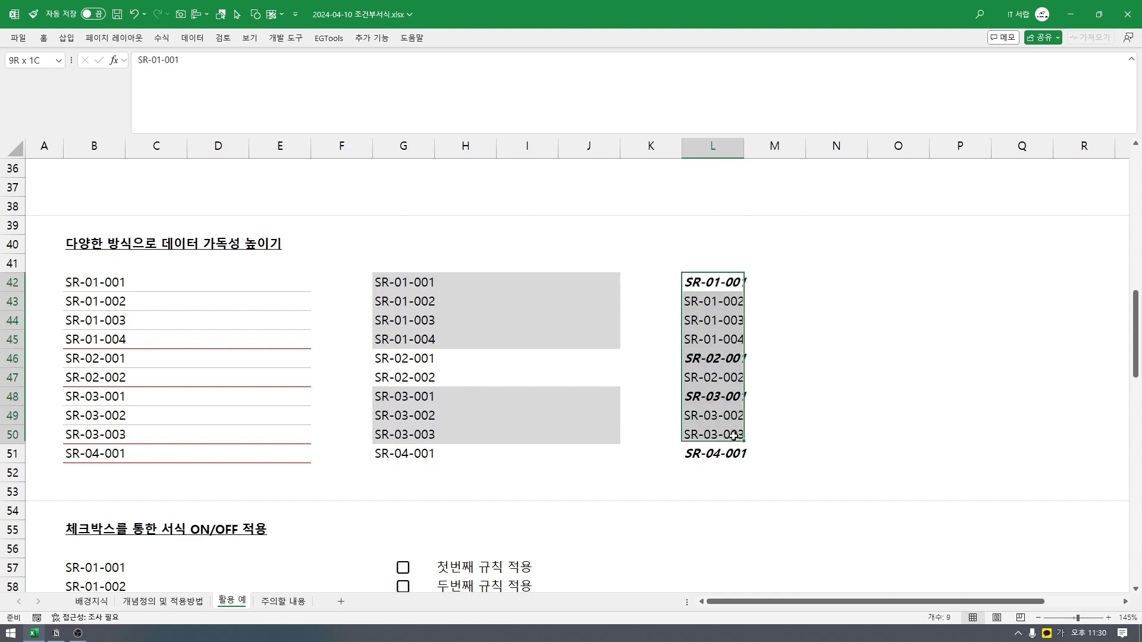
{"action": "left_click", "coordinate": [780, 396]}
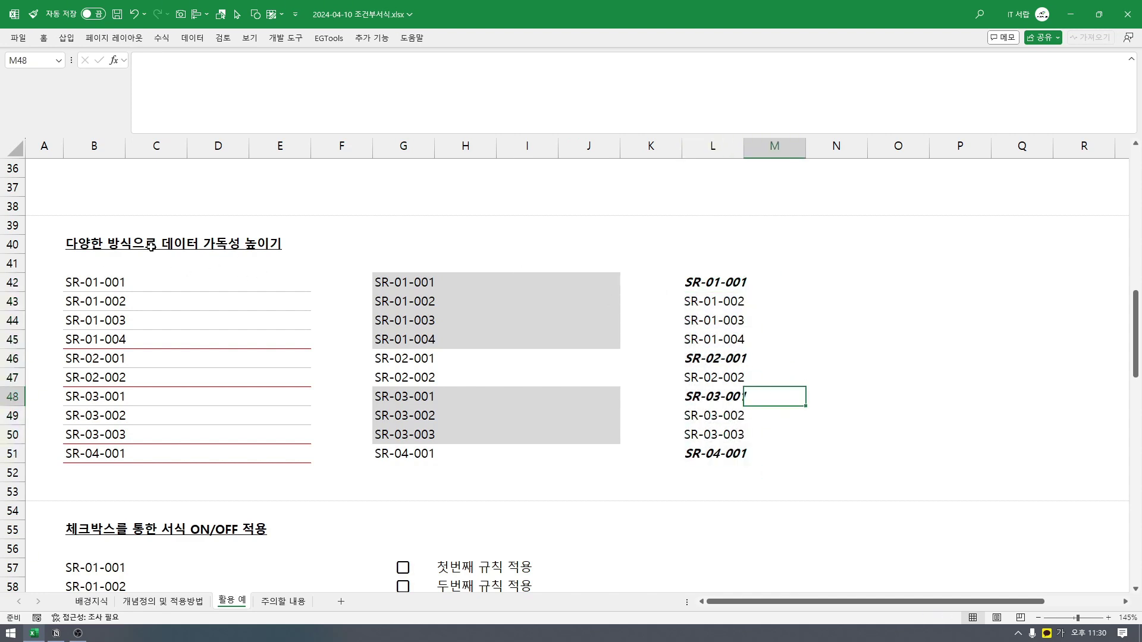
{"action": "left_click_drag", "start_coordinate": [721, 290], "coordinate": [723, 449]}
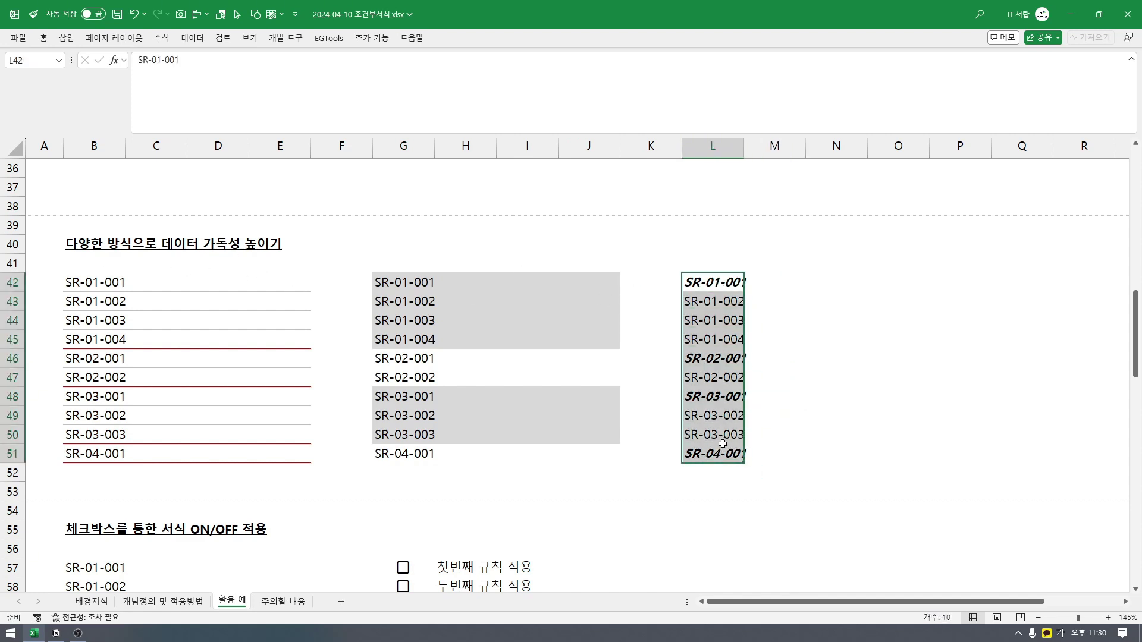
{"action": "left_click", "coordinate": [769, 338]}
- Enable the first, second and third rule checkboxes in G57:G59 for the SR code list in the checkbox ON/OFF section
{"action": "scroll", "coordinate": [383, 321], "scroll_direction": "down", "scroll_amount": 4}
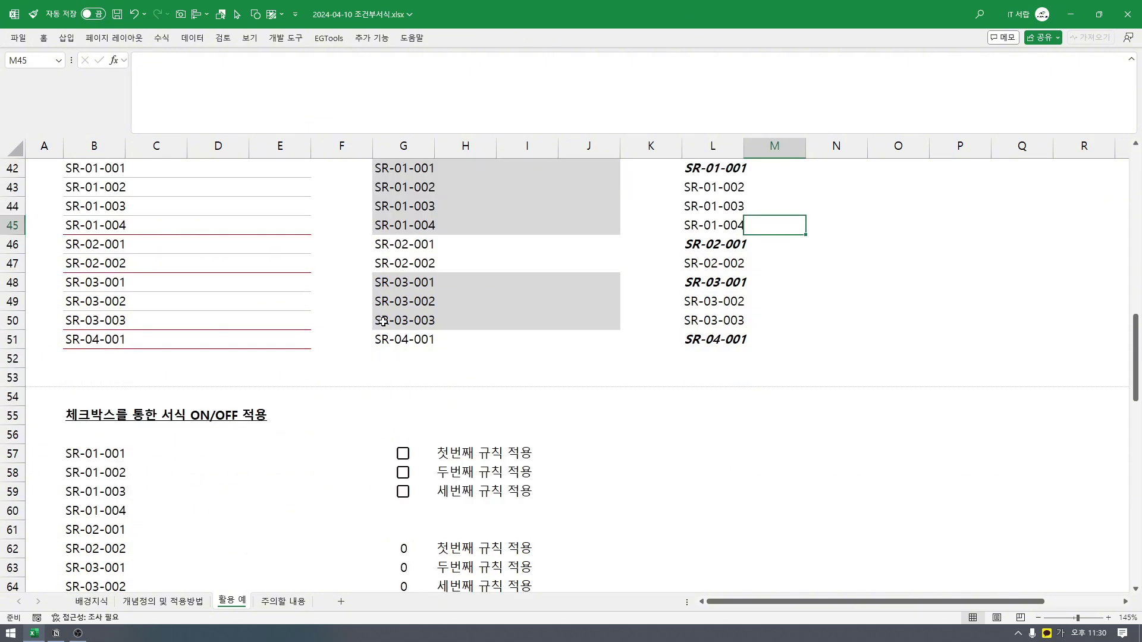
{"action": "scroll", "coordinate": [383, 322], "scroll_direction": "up", "scroll_amount": 1}
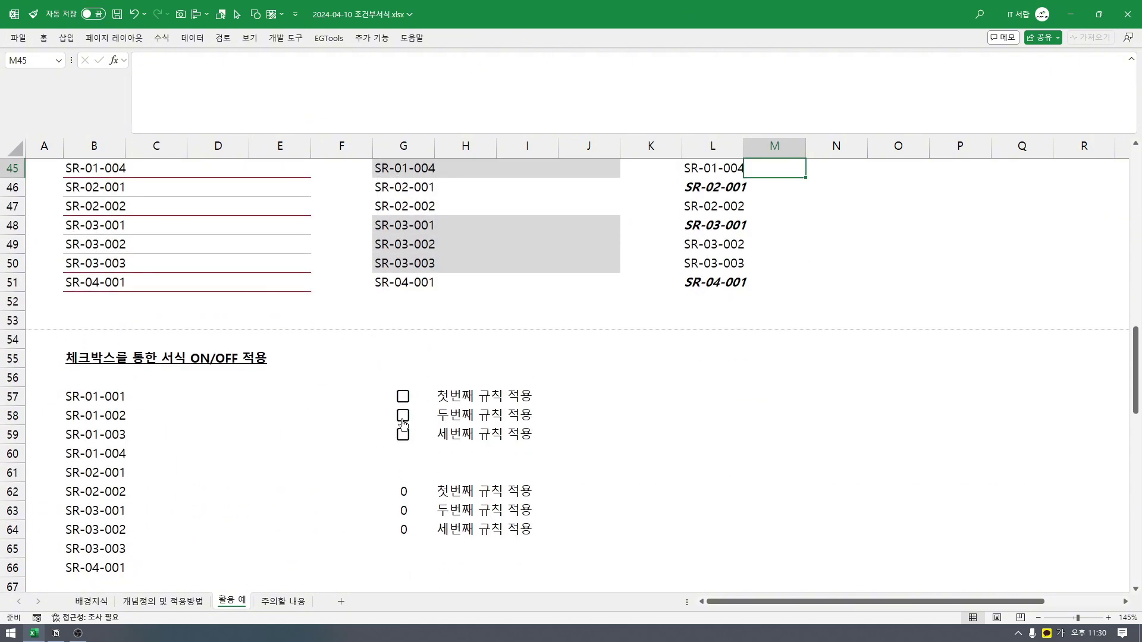
{"action": "left_click", "coordinate": [403, 397]}
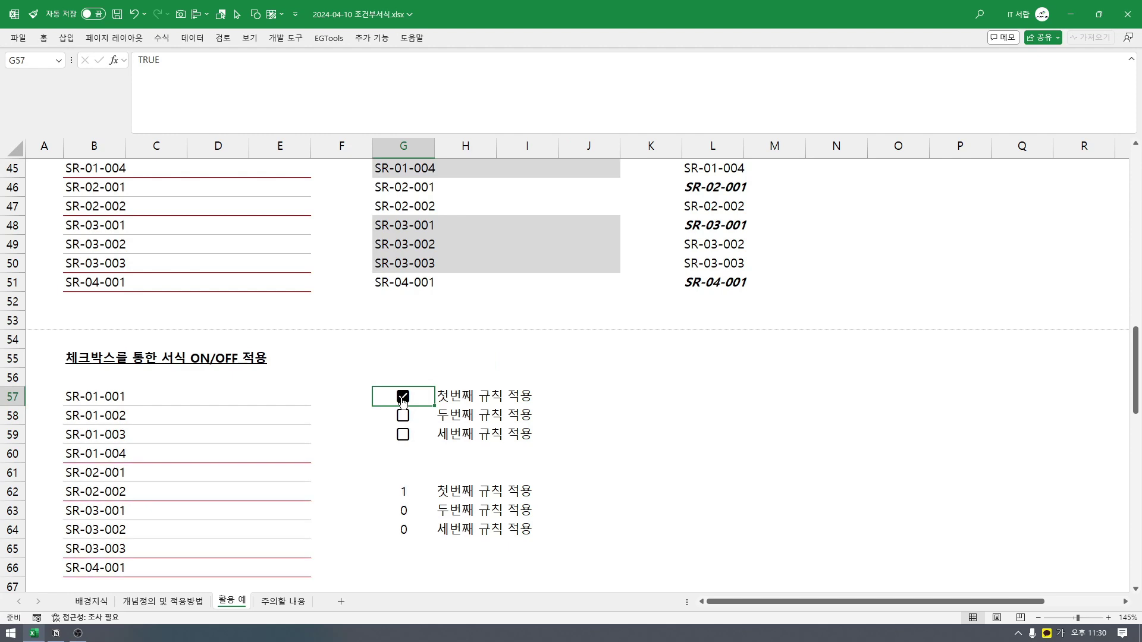
{"action": "scroll", "coordinate": [375, 390], "scroll_direction": "up", "scroll_amount": 1}
{"action": "scroll", "coordinate": [482, 288], "scroll_direction": "up", "scroll_amount": 1}
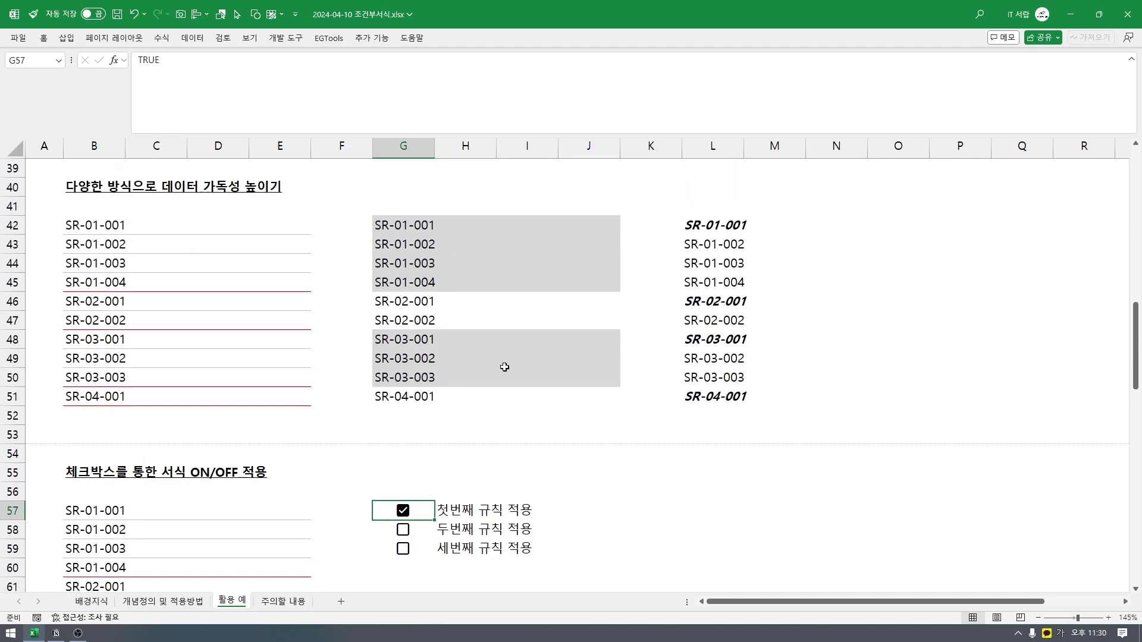
{"action": "scroll", "coordinate": [502, 365], "scroll_direction": "down", "scroll_amount": 3}
{"action": "left_click", "coordinate": [404, 360]}
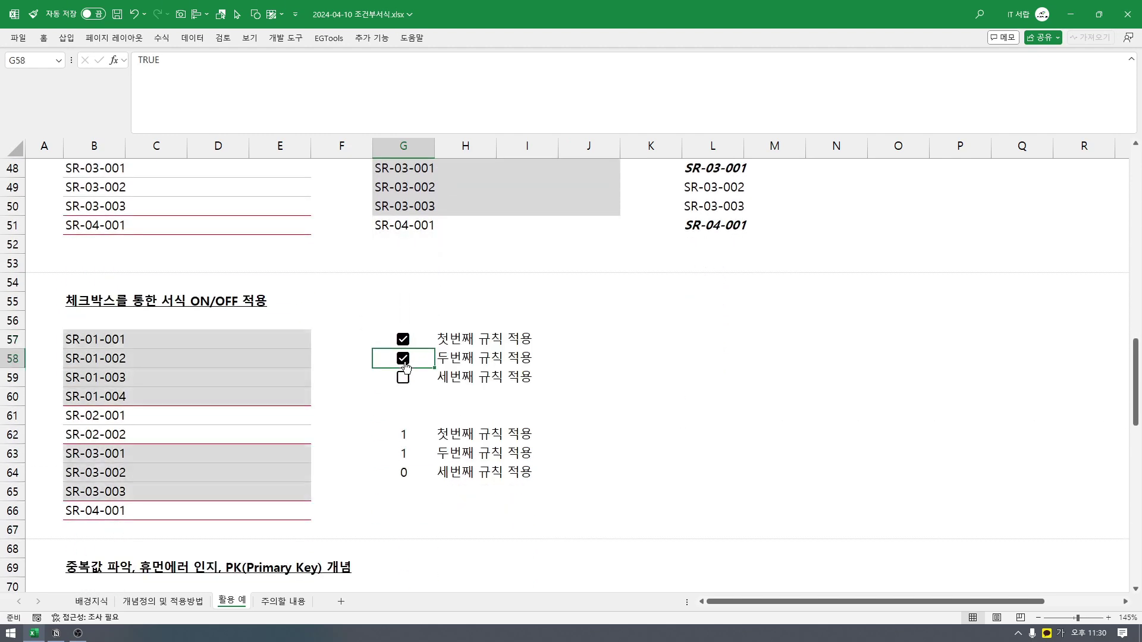
{"action": "left_click", "coordinate": [405, 386]}
{"action": "left_click", "coordinate": [404, 379]}
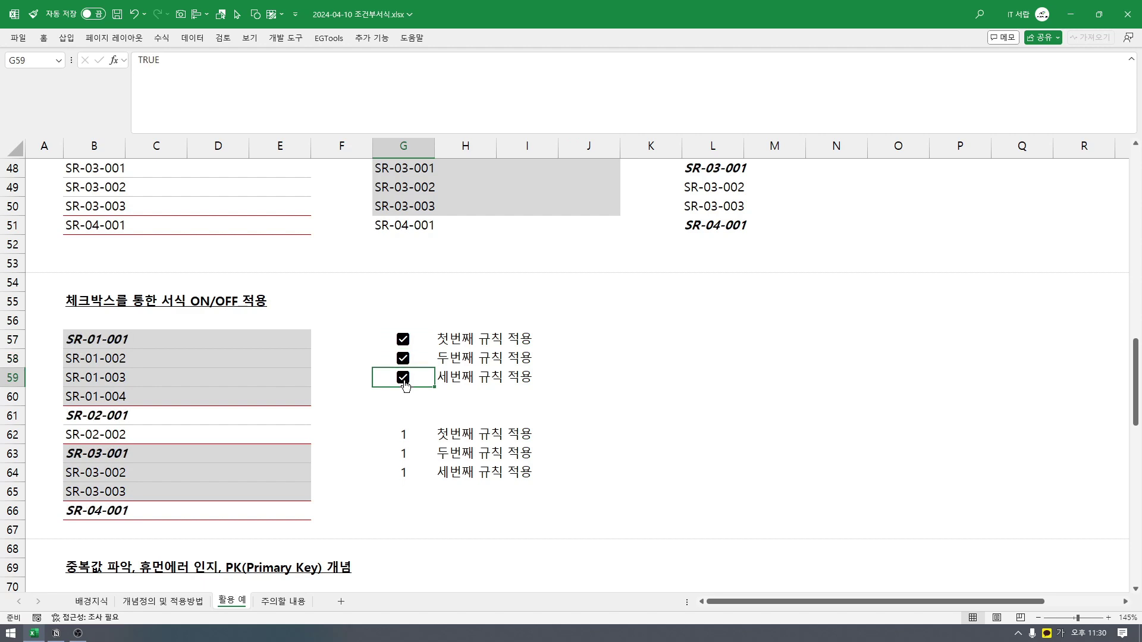
- Toggle the rule checkboxes in G57:G59 so that only the first rule stays enabled for the SR code list
{"action": "left_click", "coordinate": [403, 340]}
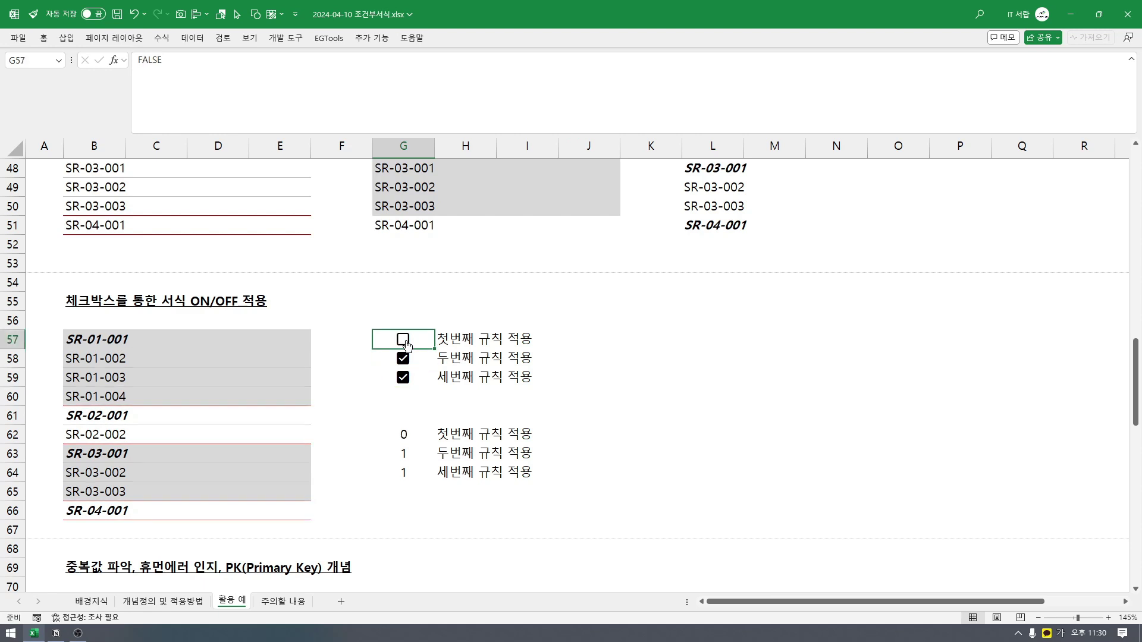
{"action": "left_click", "coordinate": [403, 339]}
{"action": "left_click", "coordinate": [403, 359]}
{"action": "left_click", "coordinate": [403, 376]}
{"action": "left_click", "coordinate": [403, 340]}
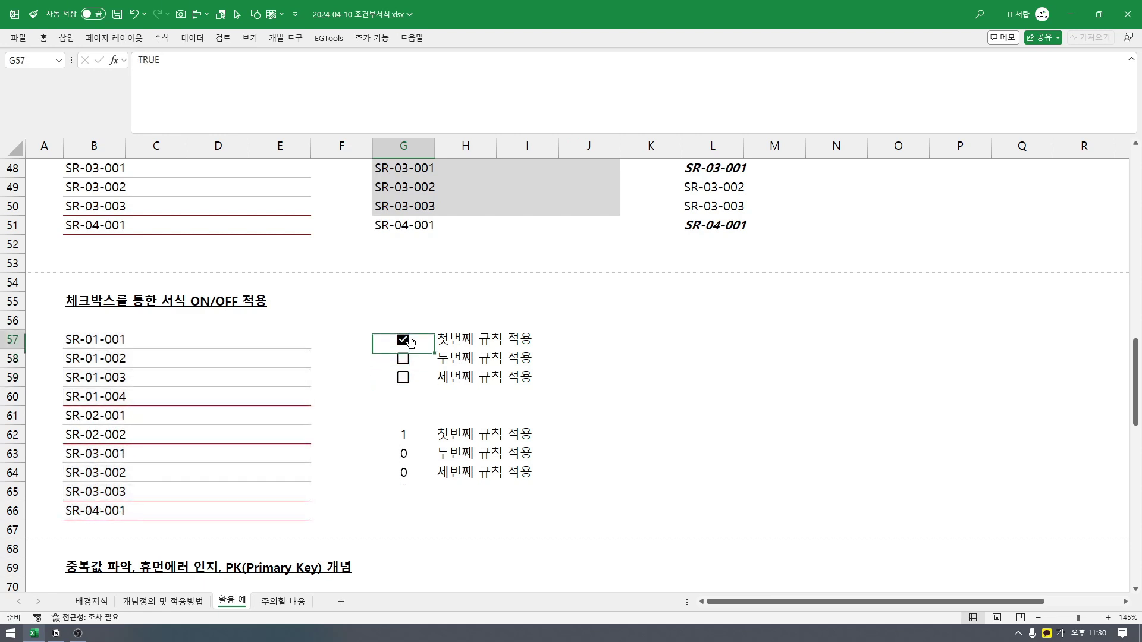
{"action": "left_click", "coordinate": [403, 340]}
- Enable the second and third rule checkboxes in G58 and G59, comparing the shading with the example lists in rows 42 to 51
{"action": "scroll", "coordinate": [269, 259], "scroll_direction": "up", "scroll_amount": 1}
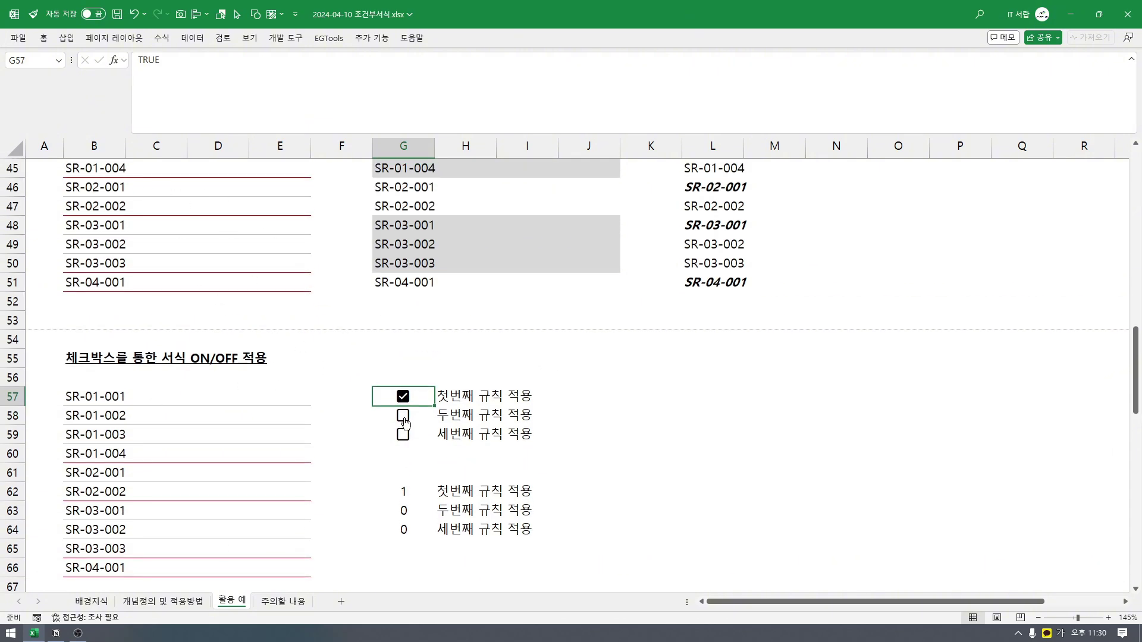
{"action": "left_click", "coordinate": [403, 416]}
{"action": "scroll", "coordinate": [403, 191], "scroll_direction": "up", "scroll_amount": 2}
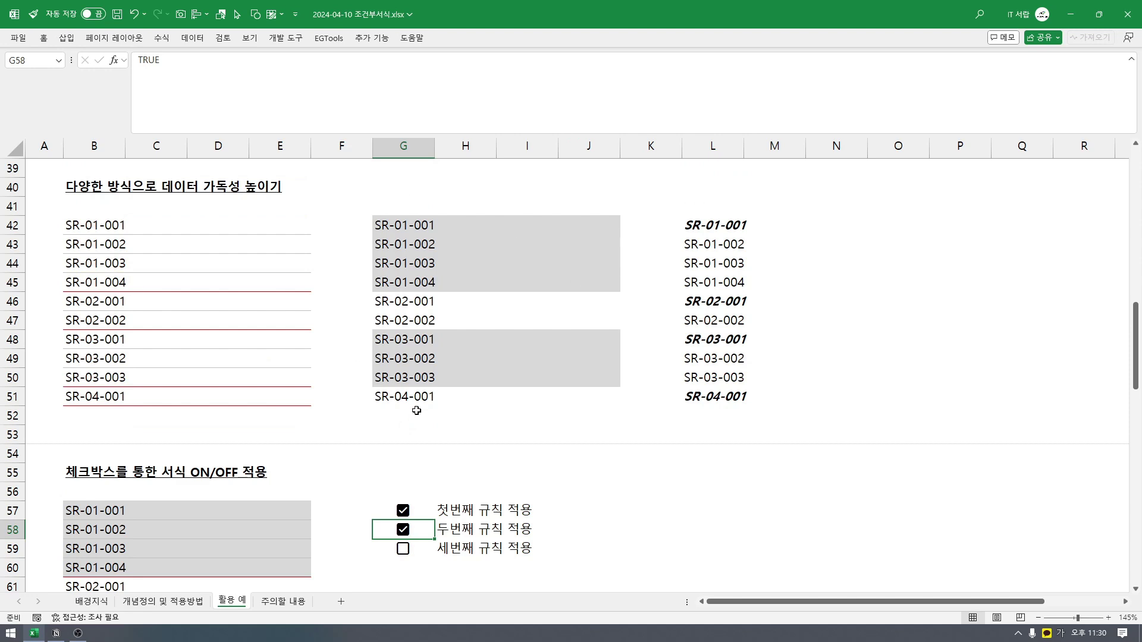
{"action": "scroll", "coordinate": [420, 428], "scroll_direction": "down", "scroll_amount": 2}
{"action": "left_click", "coordinate": [404, 434]}
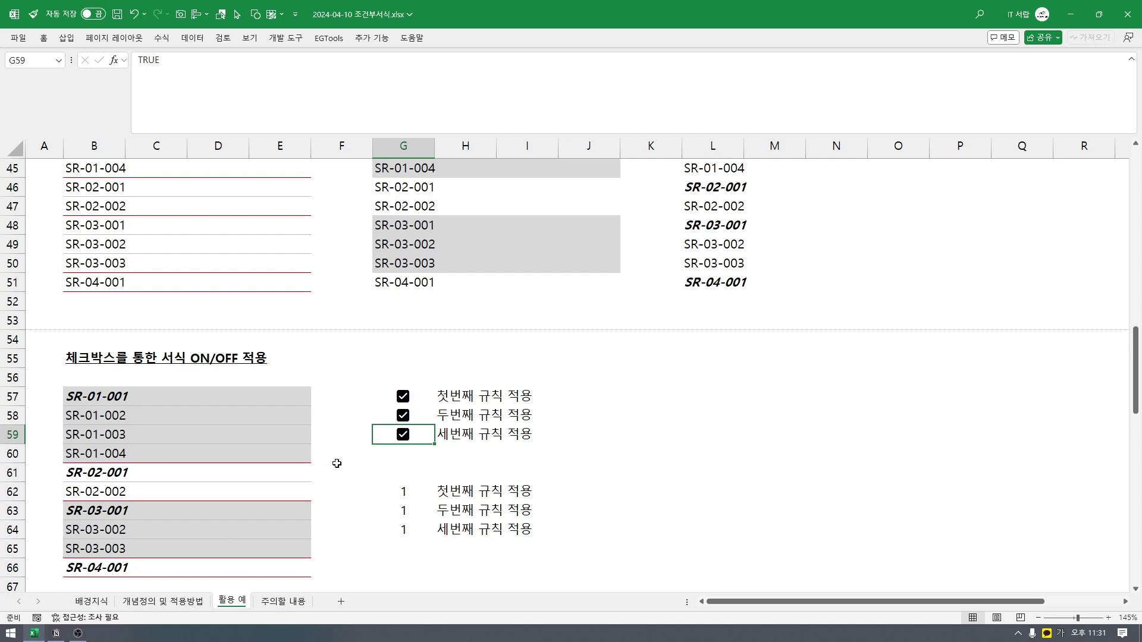
- Inspect the third-rule formula =AND($G$59,RIGHT(L42,3)*1=1) applied to B57:E66 in the conditional formatting rules manager and close it without changes
{"action": "scroll", "coordinate": [153, 404], "scroll_direction": "down", "scroll_amount": 2}
{"action": "left_click_drag", "start_coordinate": [93, 290], "coordinate": [254, 446]}
{"action": "key", "text": "alt+h"}
{"action": "key", "text": "l"}
{"action": "key", "text": "r"}
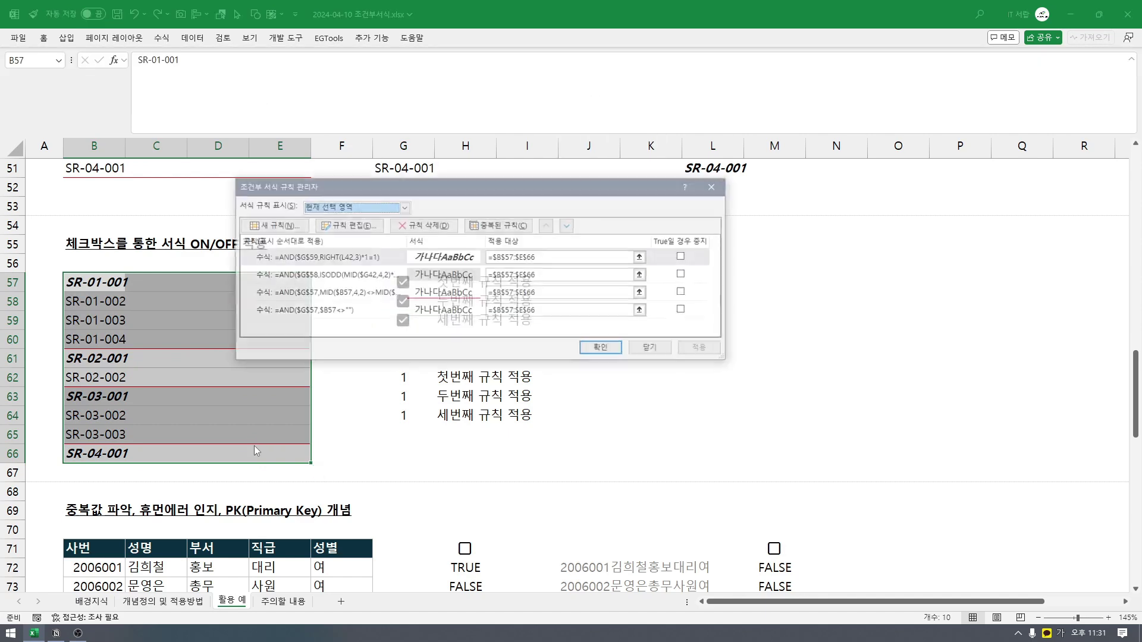
{"action": "left_click", "coordinate": [315, 260]}
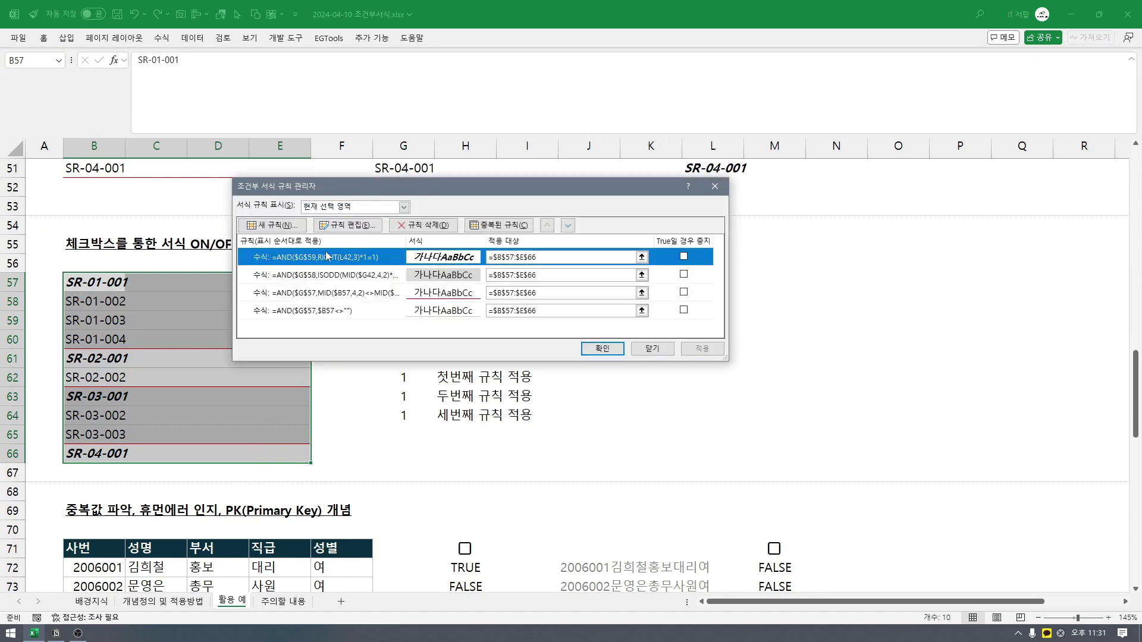
{"action": "left_click", "coordinate": [351, 224]}
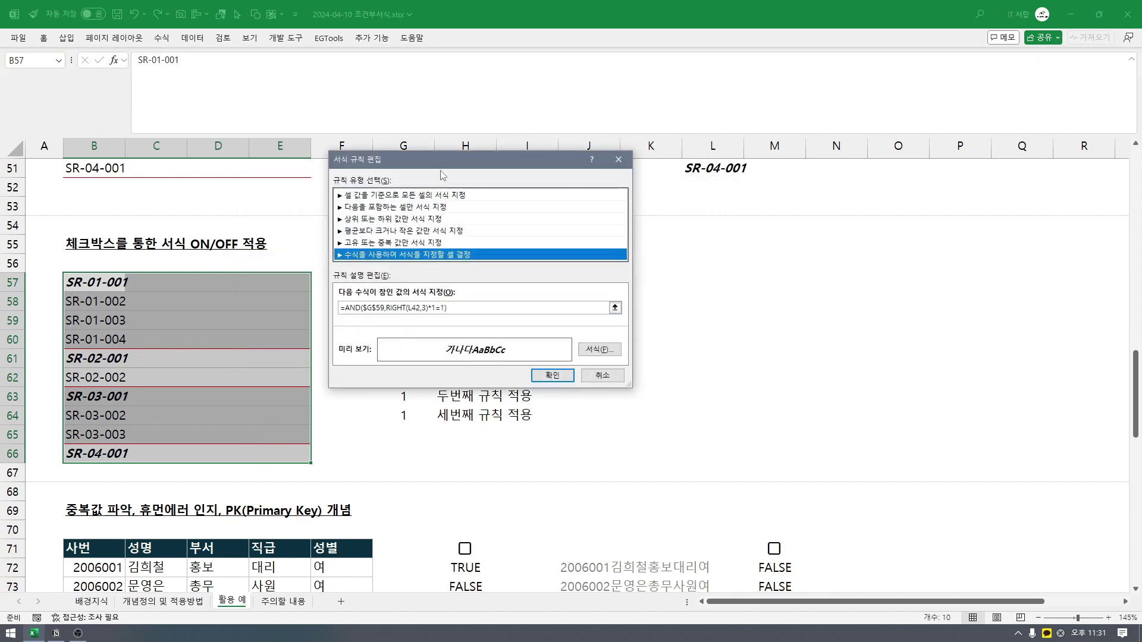
{"action": "left_click_drag", "start_coordinate": [448, 162], "coordinate": [712, 189]}
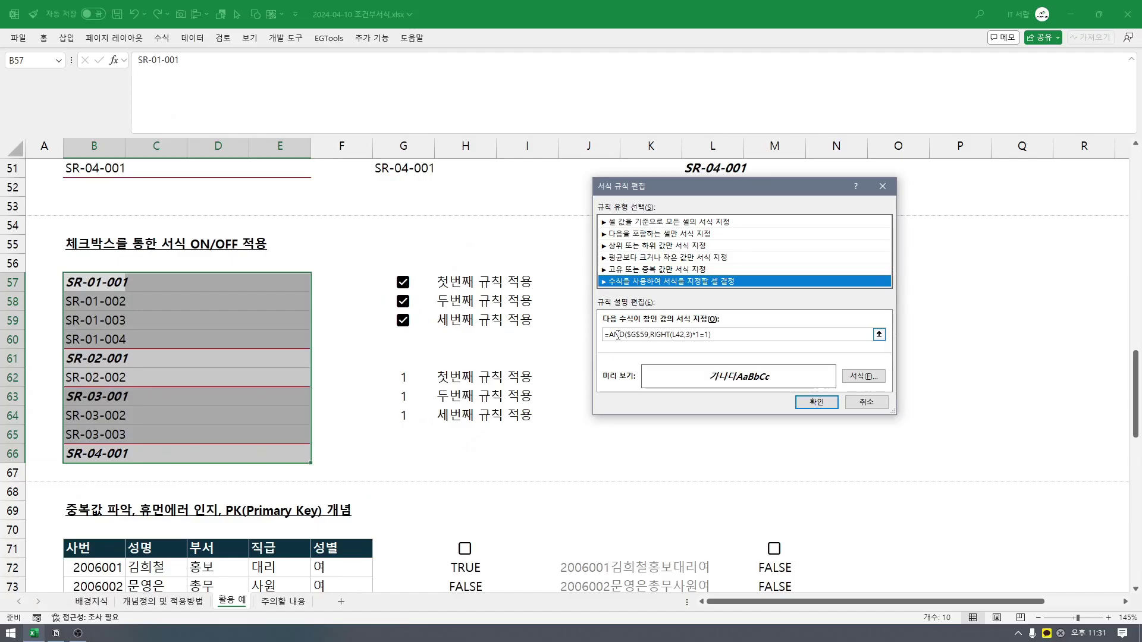
{"action": "key", "text": "Return"}
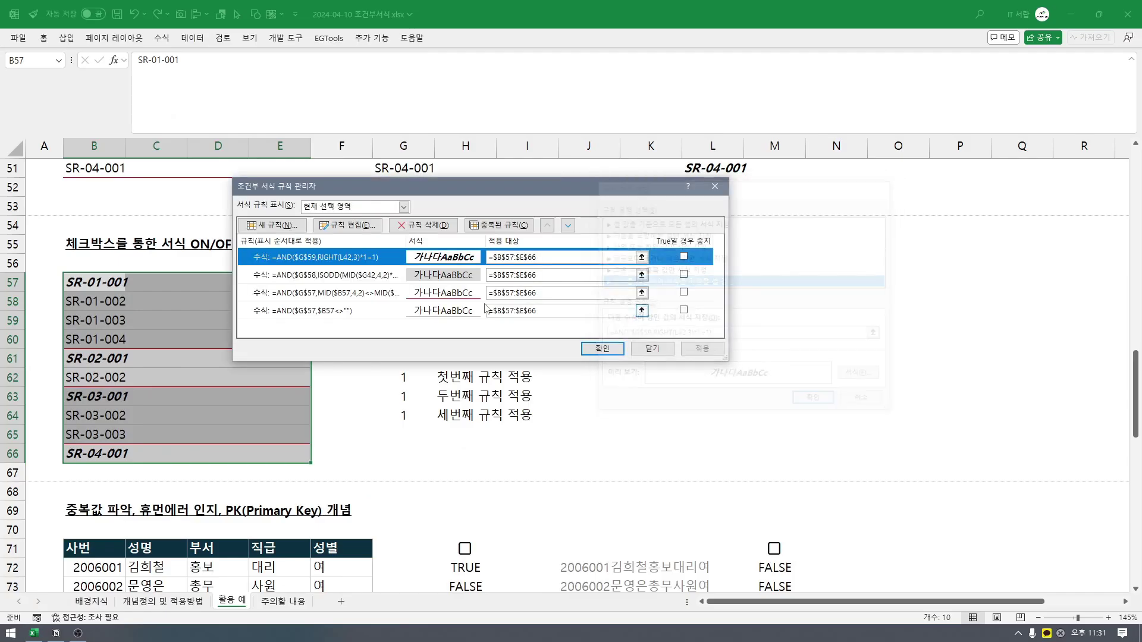
{"action": "key", "text": "Return"}
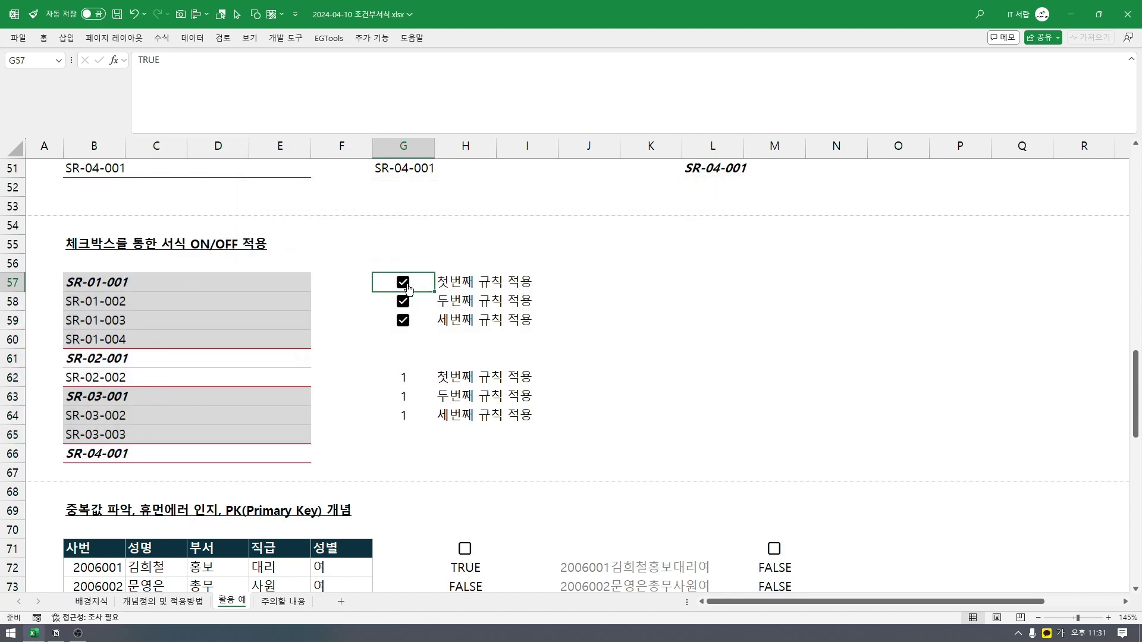
- Clear the third rule's checkbox in G59 and toggle the first rule's checkbox in G57 off and on again
{"action": "left_click", "coordinate": [408, 290]}
{"action": "left_click", "coordinate": [405, 321]}
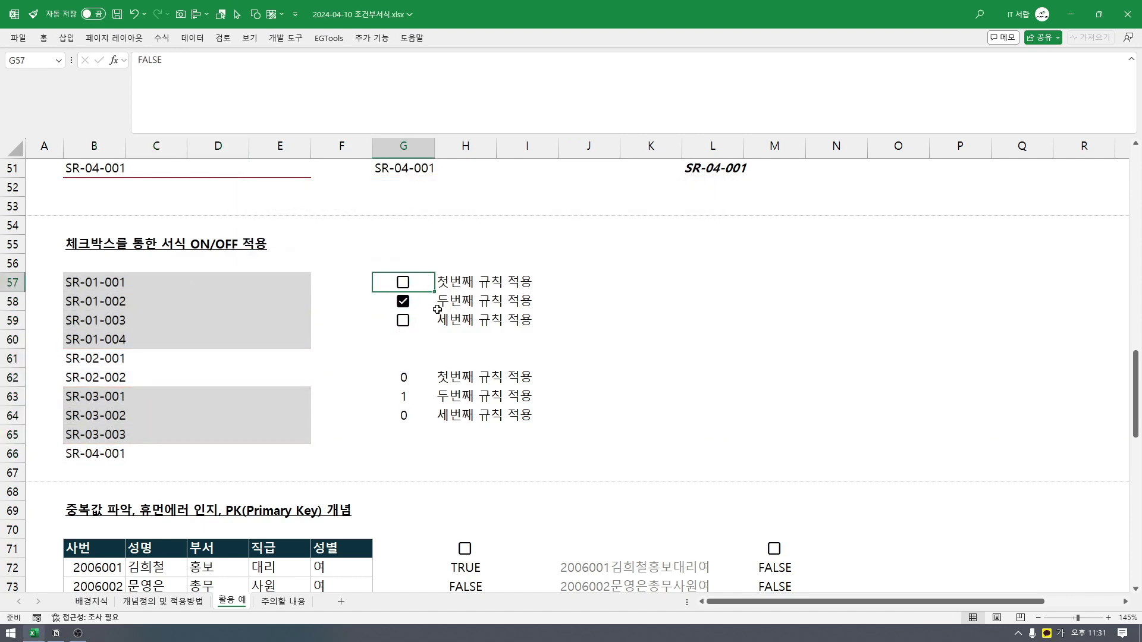
{"action": "key", "text": "Down"}
{"action": "key", "text": "Down"}
{"action": "left_click", "coordinate": [403, 282]}
{"action": "key", "text": "Down"}
{"action": "key", "text": "Down"}
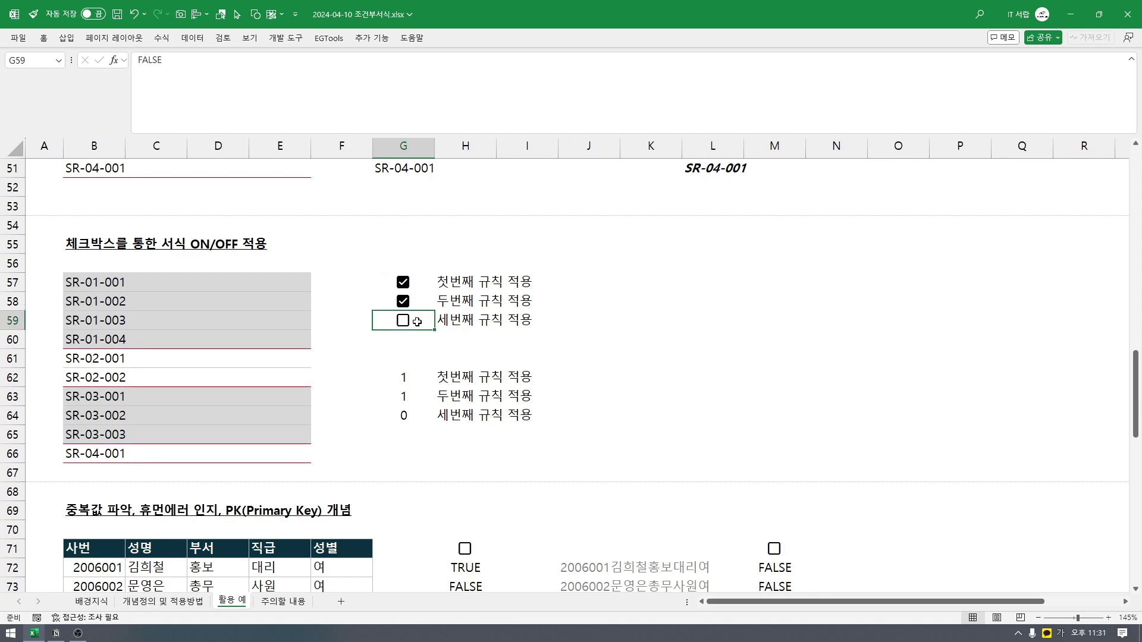
- Compare the conditional formatting rules for B57:B66 in the rules manager with the checkboxes in G57:G59, leaving the rules as they are
{"action": "left_click_drag", "start_coordinate": [97, 280], "coordinate": [77, 443]}
{"action": "key", "text": "alt+o"}
{"action": "key", "text": "d"}
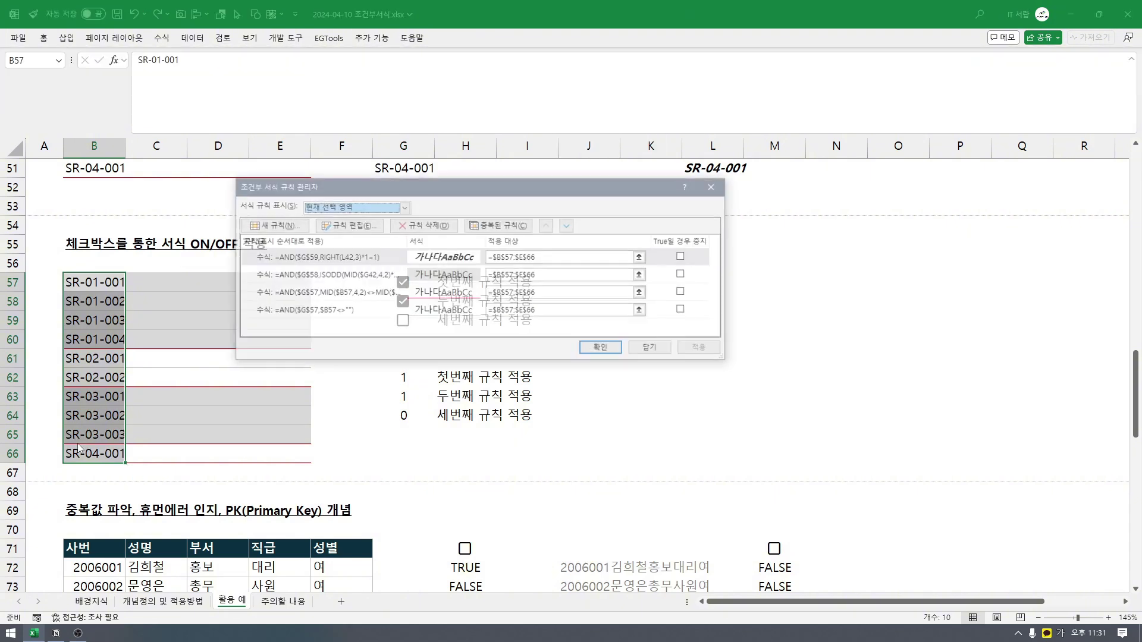
{"action": "left_click_drag", "start_coordinate": [425, 190], "coordinate": [762, 208]}
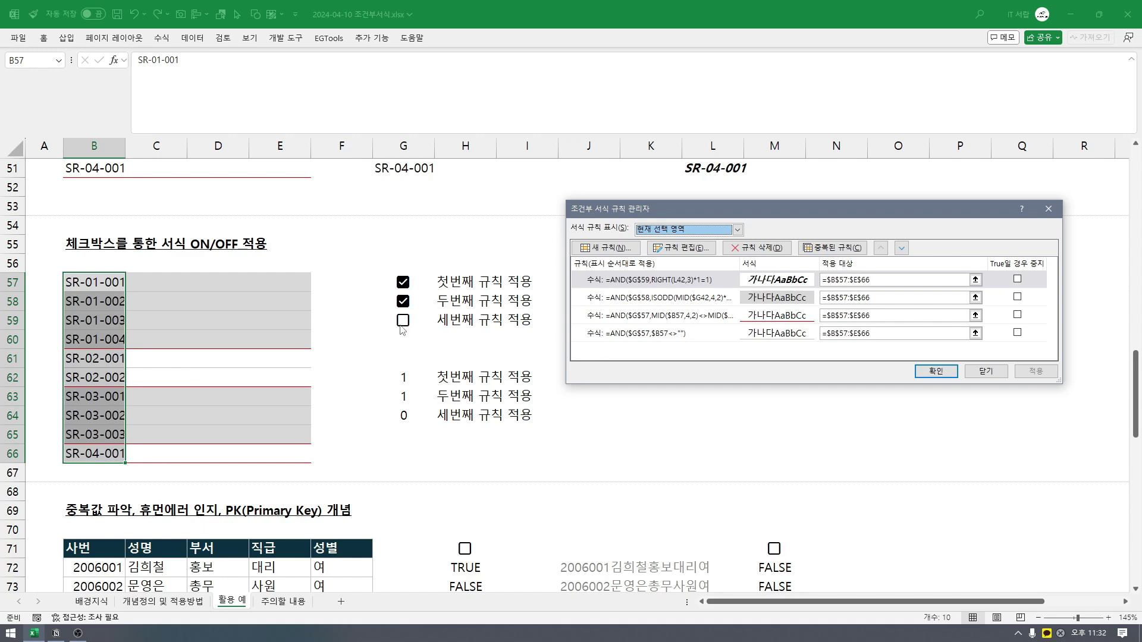
{"action": "key", "text": "Return"}
- Toggle the rule checkboxes in G57:G59 in different combinations, ending with only the third rule enabled
{"action": "left_click", "coordinate": [403, 322]}
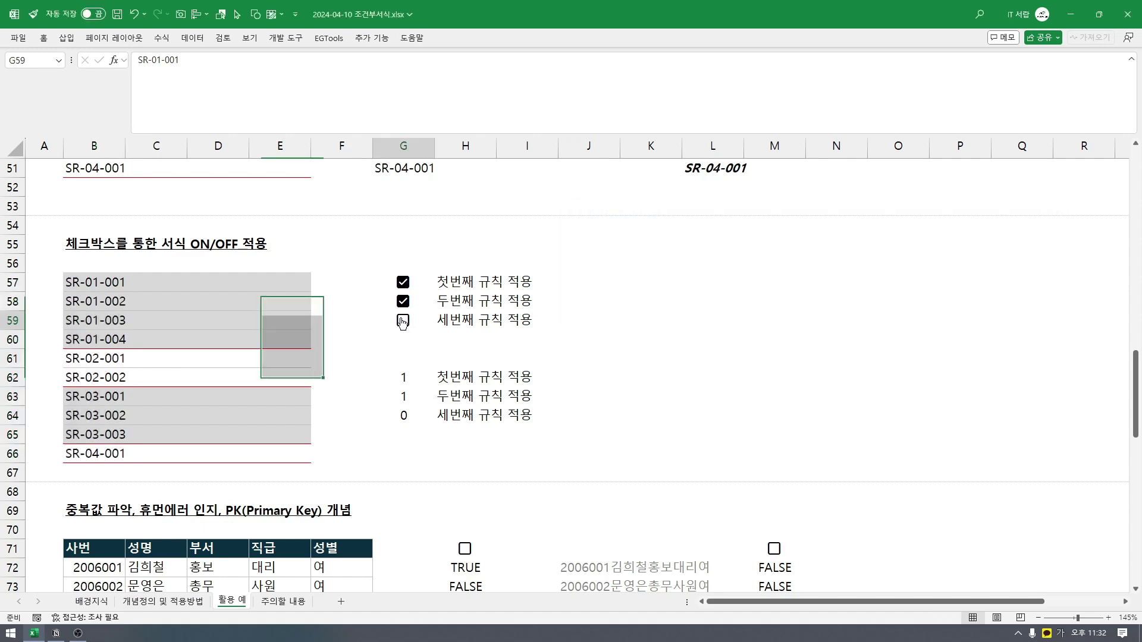
{"action": "left_click", "coordinate": [403, 321]}
{"action": "left_click", "coordinate": [403, 301]}
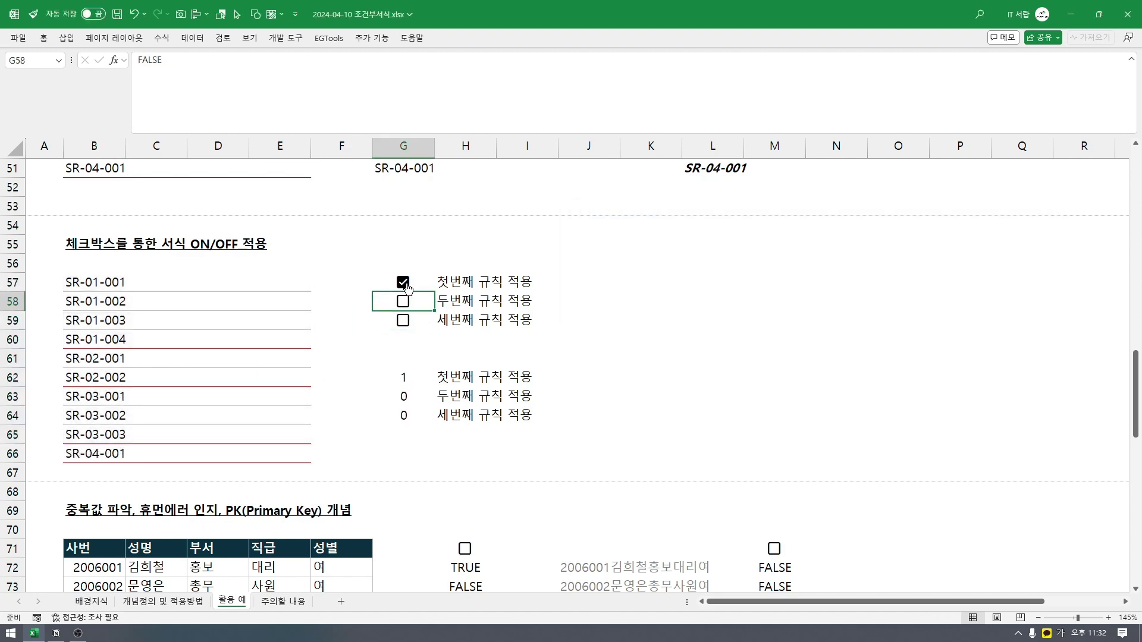
{"action": "left_click", "coordinate": [403, 282]}
{"action": "left_click", "coordinate": [403, 302]}
{"action": "left_click", "coordinate": [403, 321]}
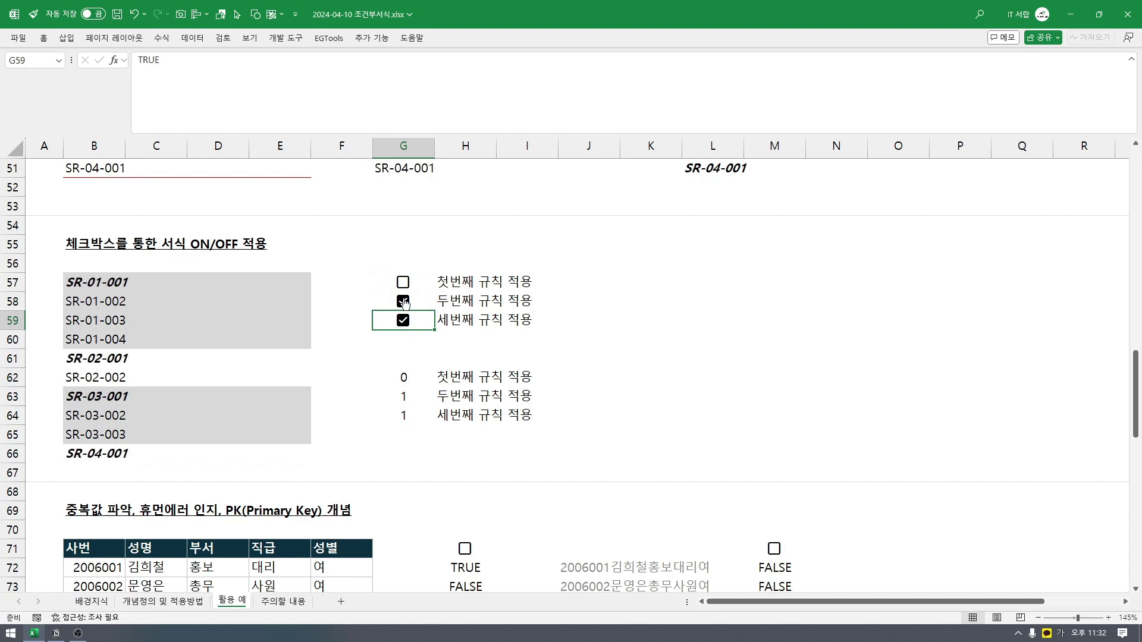
{"action": "left_click", "coordinate": [403, 301]}
- Examine the employee table B72:F82 in the duplicate and primary key section, including the employee number column B72:B82
{"action": "scroll", "coordinate": [407, 294], "scroll_direction": "down", "scroll_amount": 2}
{"action": "scroll", "coordinate": [411, 289], "scroll_direction": "down", "scroll_amount": 2}
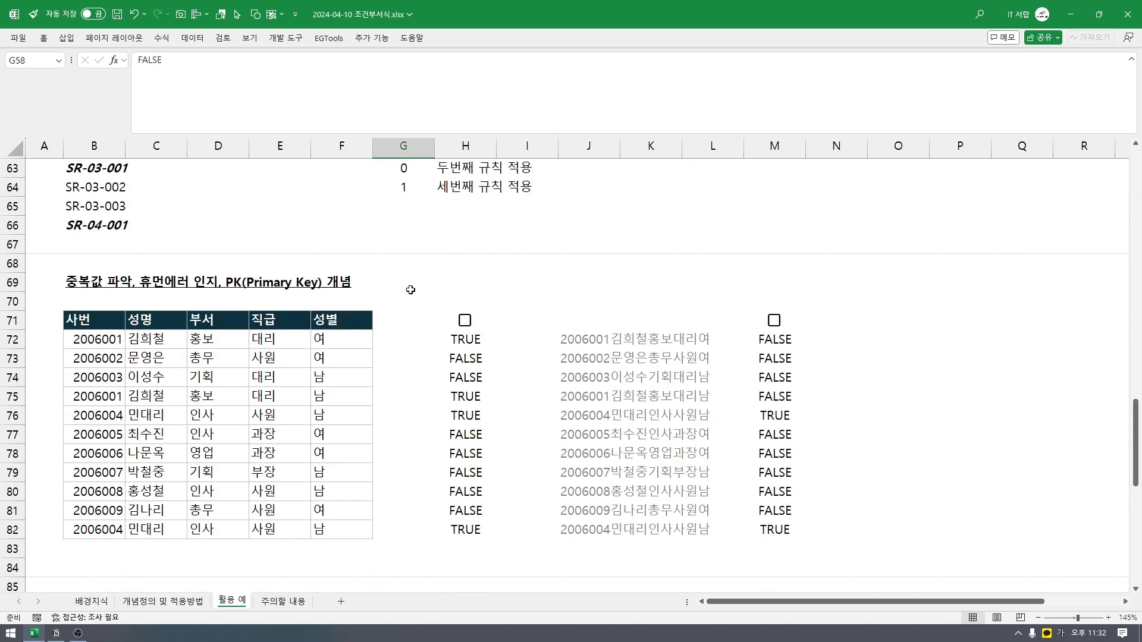
{"action": "left_click_drag", "start_coordinate": [93, 341], "coordinate": [296, 537]}
{"action": "left_click_drag", "start_coordinate": [96, 341], "coordinate": [321, 526]}
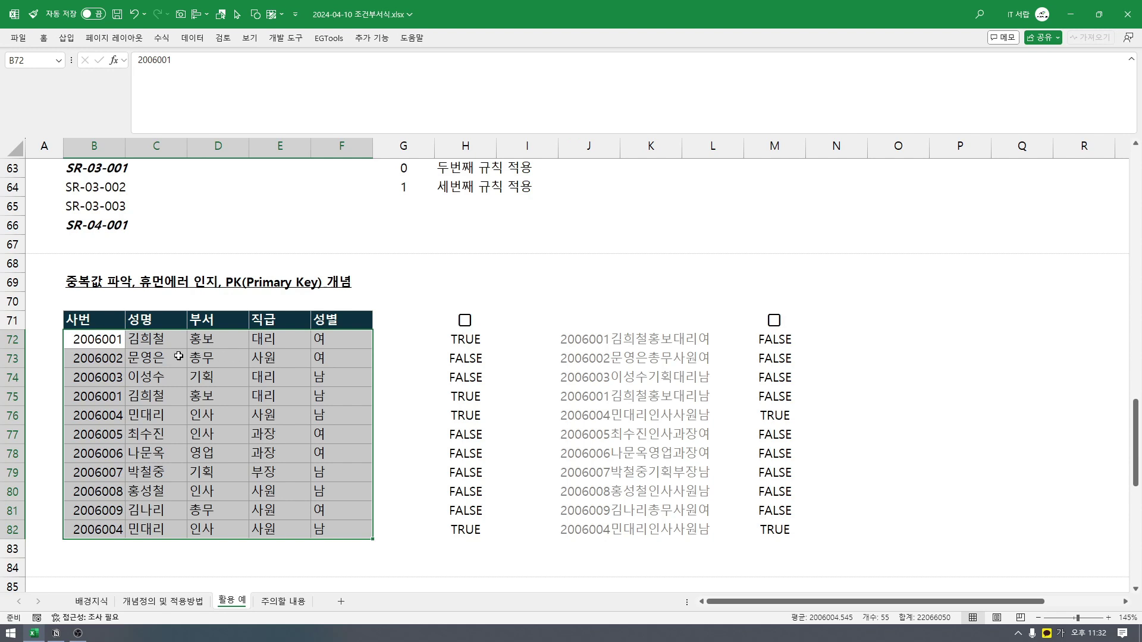
{"action": "left_click_drag", "start_coordinate": [94, 340], "coordinate": [106, 534]}
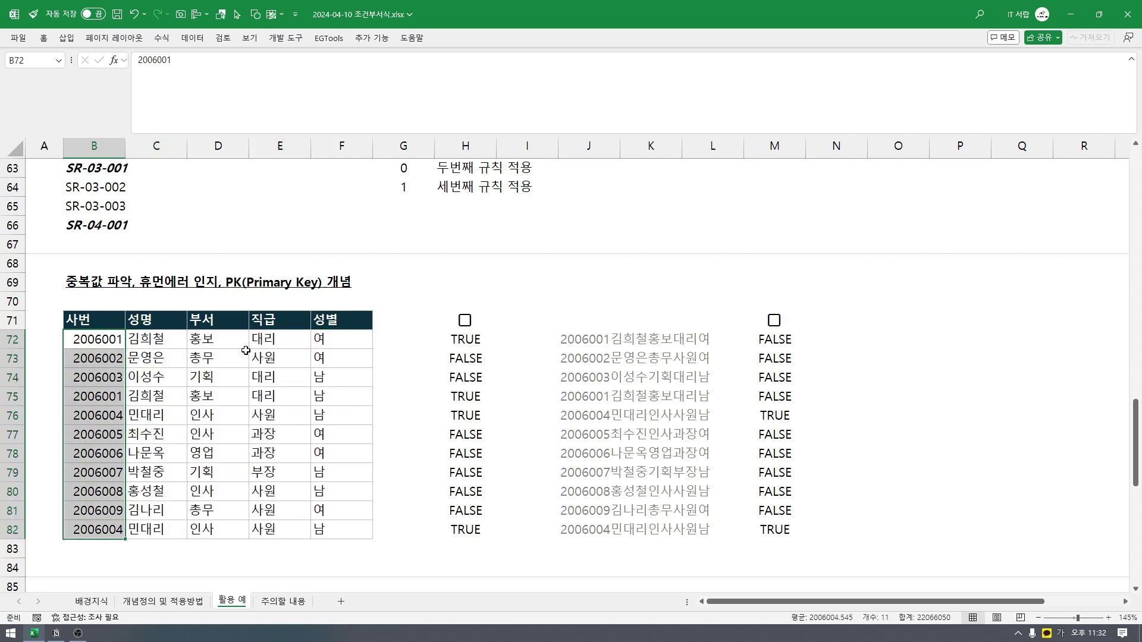
- Compare the COUNTIF duplicate check in H72 with the employee numbers in B72:B82 and enable the highlighting checkbox in H71
{"action": "left_click", "coordinate": [466, 342]}
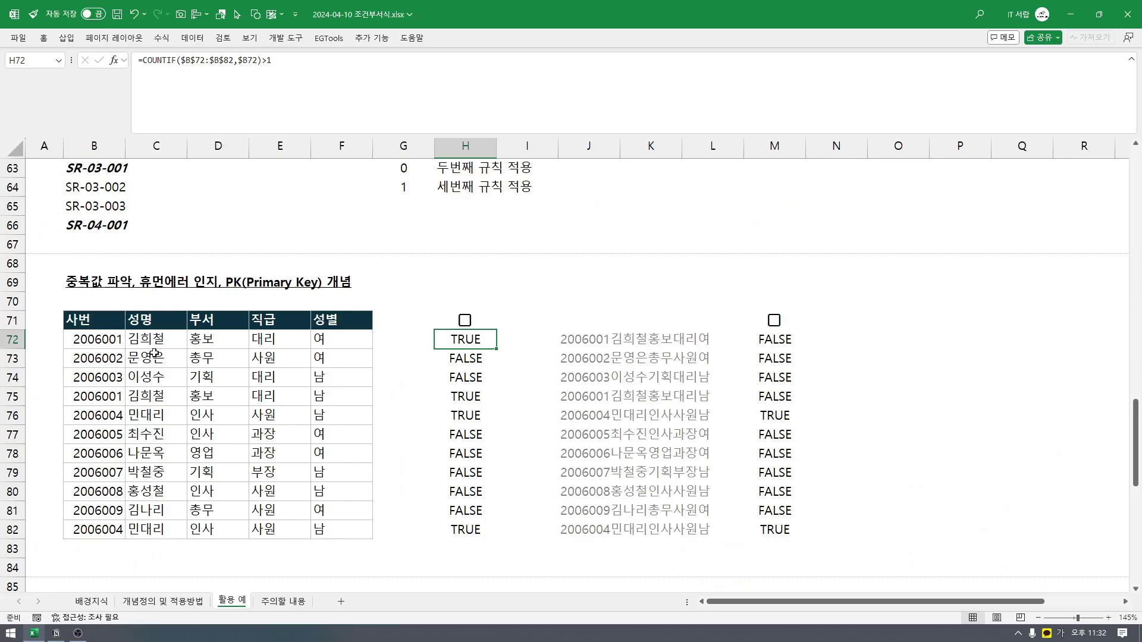
{"action": "left_click_drag", "start_coordinate": [94, 339], "coordinate": [96, 528]}
{"action": "left_click", "coordinate": [108, 339]}
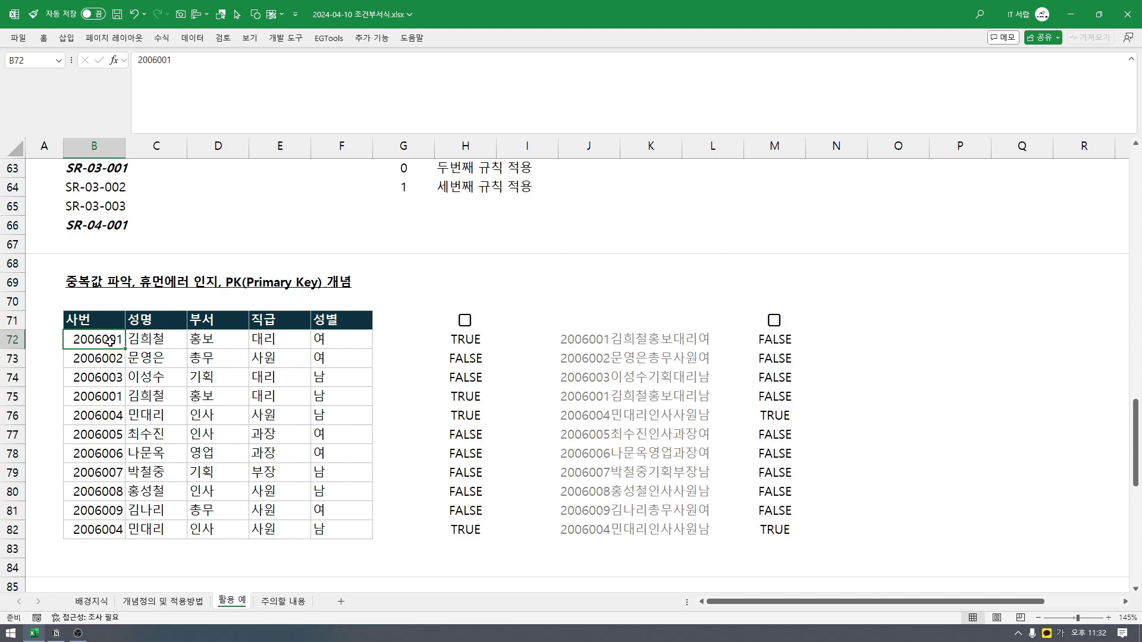
{"action": "left_click", "coordinate": [483, 342]}
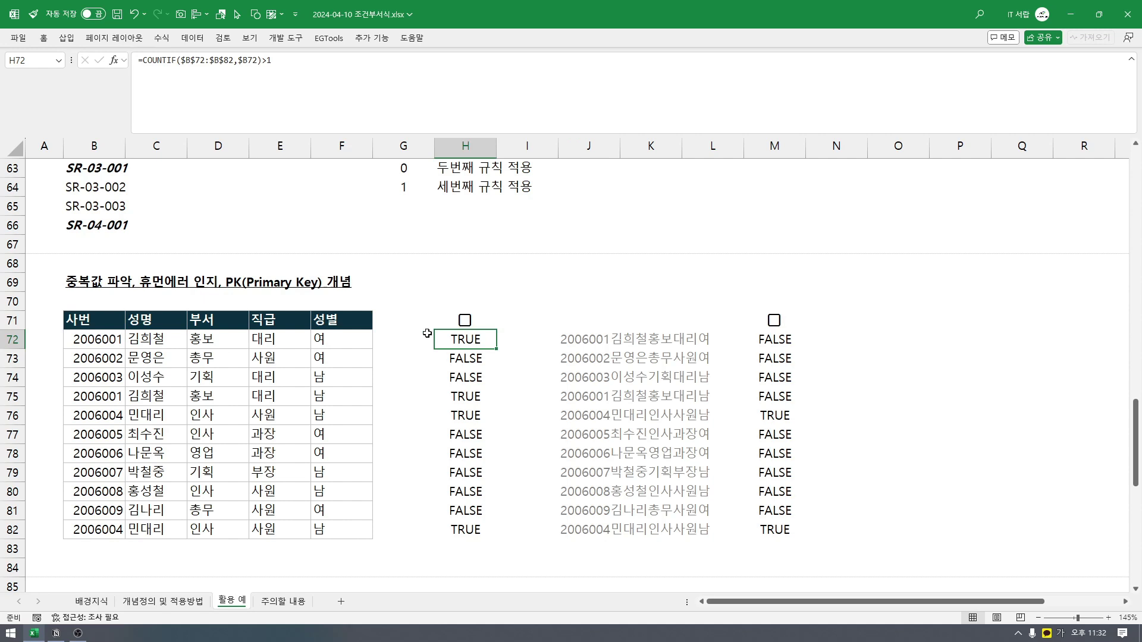
{"action": "left_click", "coordinate": [465, 320]}
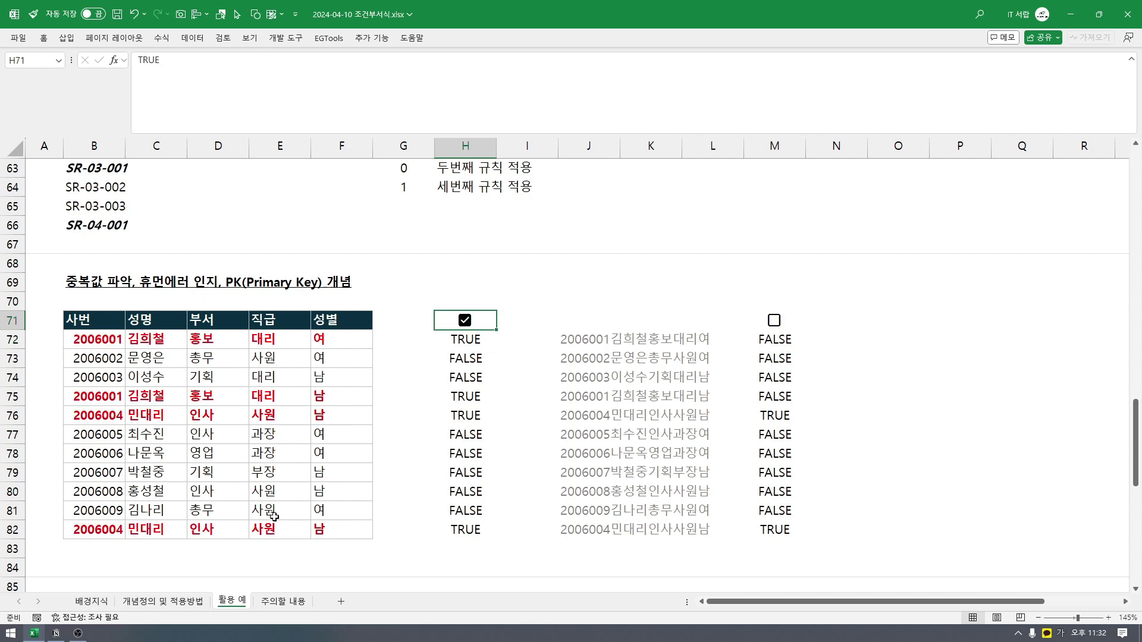
- Compare the highlighted duplicate employee records in rows 76 and 82 across columns B to F
{"action": "left_click", "coordinate": [115, 341]}
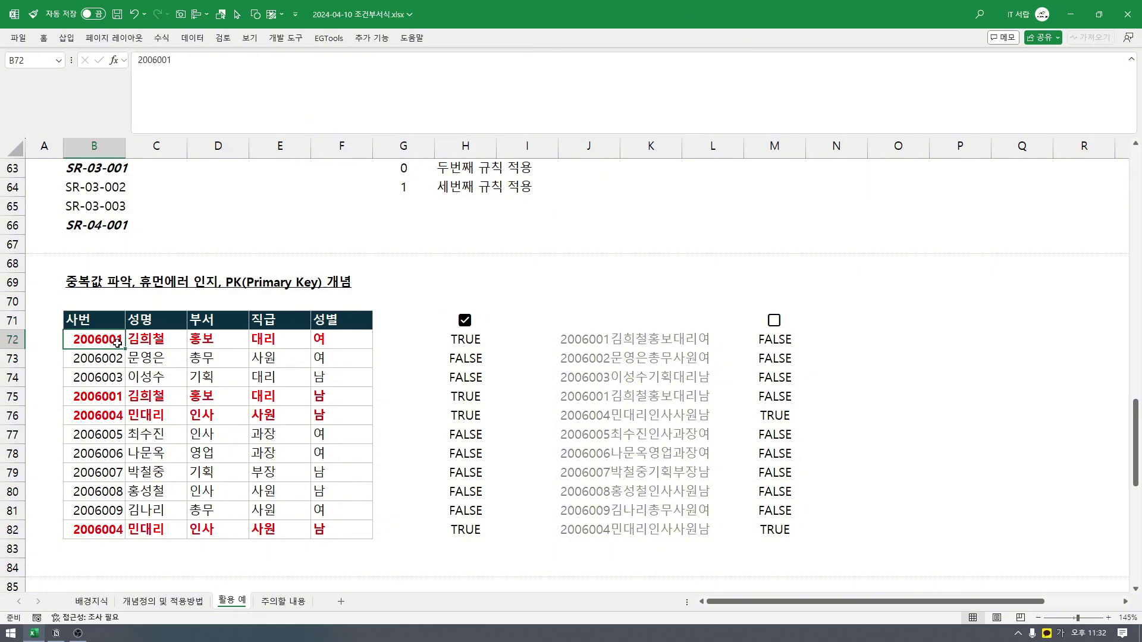
{"action": "left_click", "coordinate": [117, 418]}
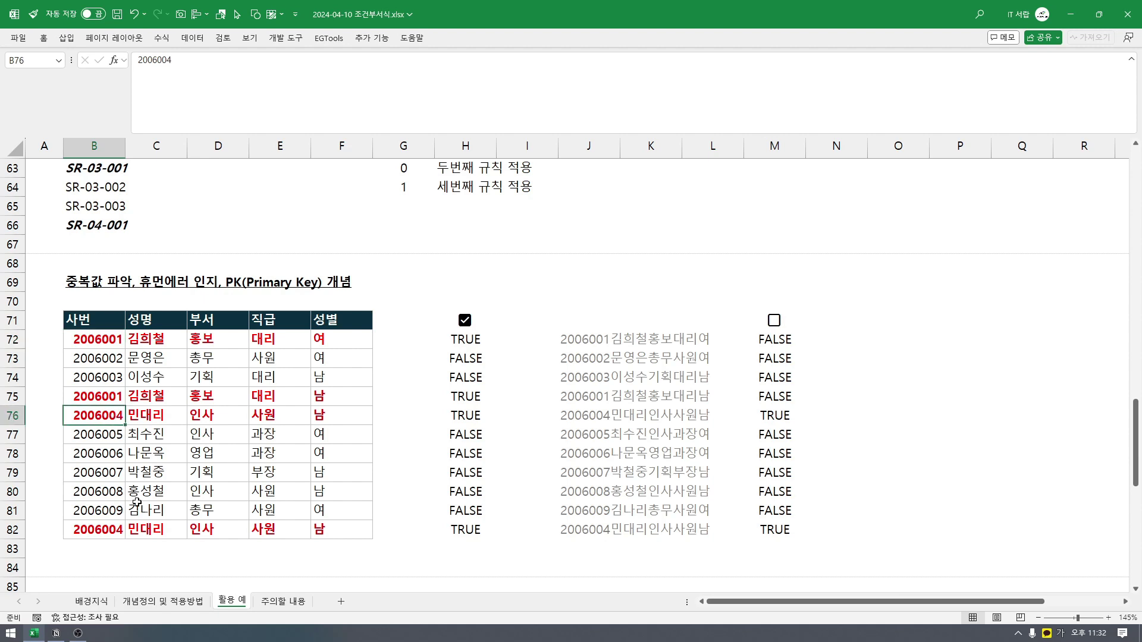
{"action": "left_click", "coordinate": [112, 536]}
{"action": "left_click", "coordinate": [105, 418]}
{"action": "left_click_drag", "start_coordinate": [101, 420], "coordinate": [344, 438]}
{"action": "left_click_drag", "start_coordinate": [98, 531], "coordinate": [343, 531]}
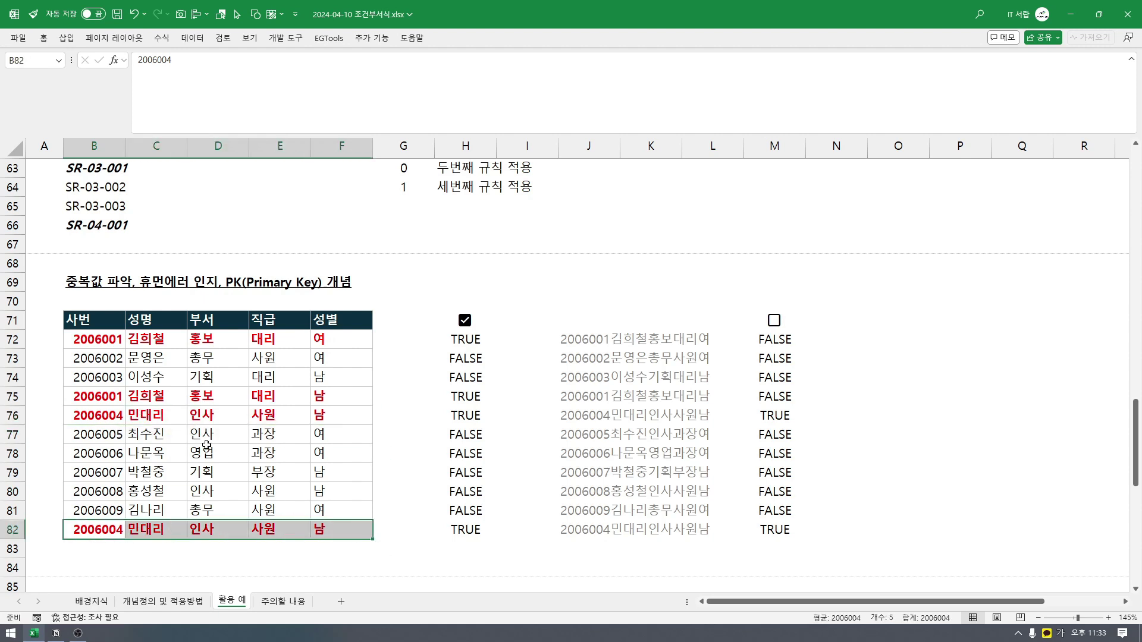
- Compare the highlighted records in rows 72 and 75, including the gender values in F72 and F75
{"action": "left_click_drag", "start_coordinate": [115, 342], "coordinate": [343, 339]}
{"action": "left_click_drag", "start_coordinate": [102, 395], "coordinate": [329, 395]}
{"action": "left_click", "coordinate": [345, 339]}
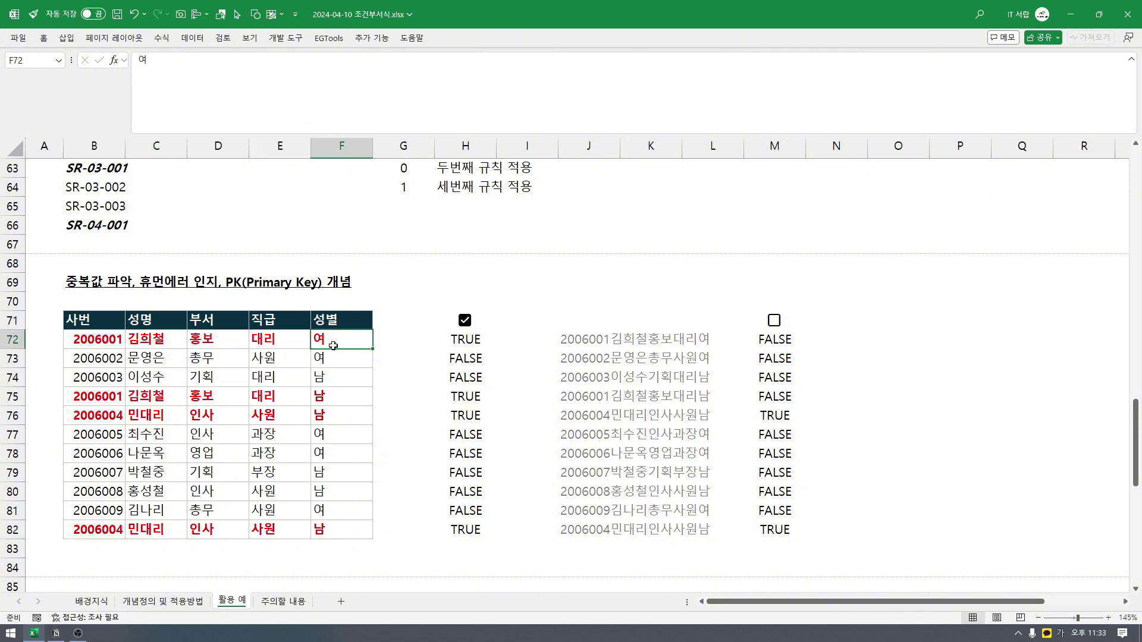
{"action": "left_click", "coordinate": [337, 396]}
{"action": "left_click_drag", "start_coordinate": [100, 400], "coordinate": [345, 395]}
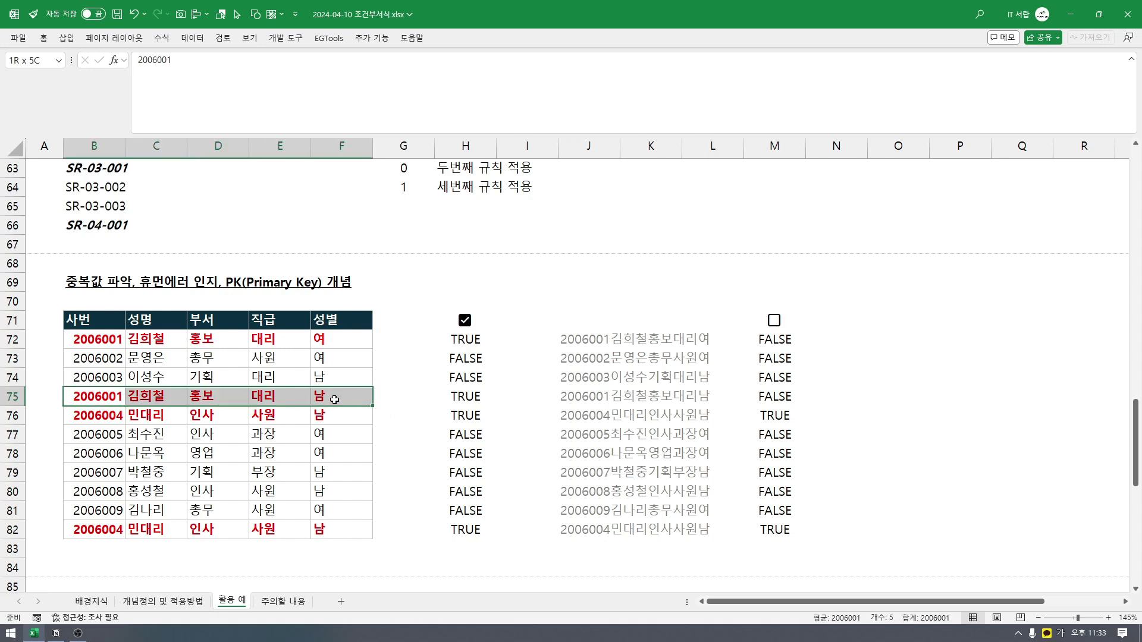
- Disable the employee number duplicate highlighting in H71 and compare rows 72 and 75 without it
{"action": "left_click", "coordinate": [465, 322]}
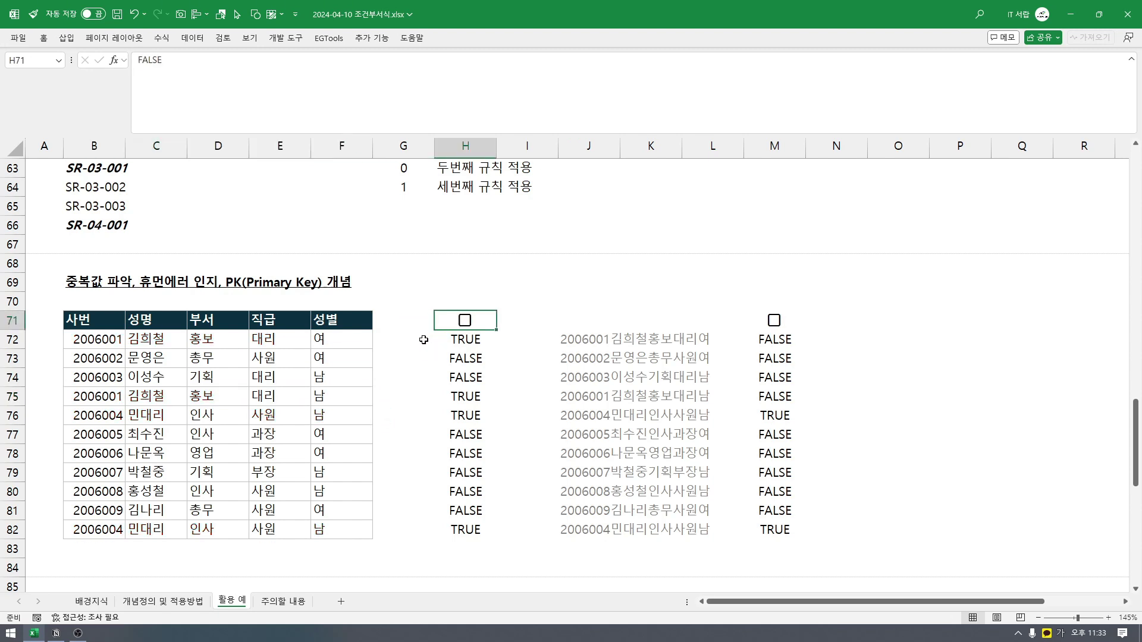
{"action": "left_click_drag", "start_coordinate": [98, 339], "coordinate": [342, 339]}
{"action": "left_click_drag", "start_coordinate": [99, 397], "coordinate": [317, 396]}
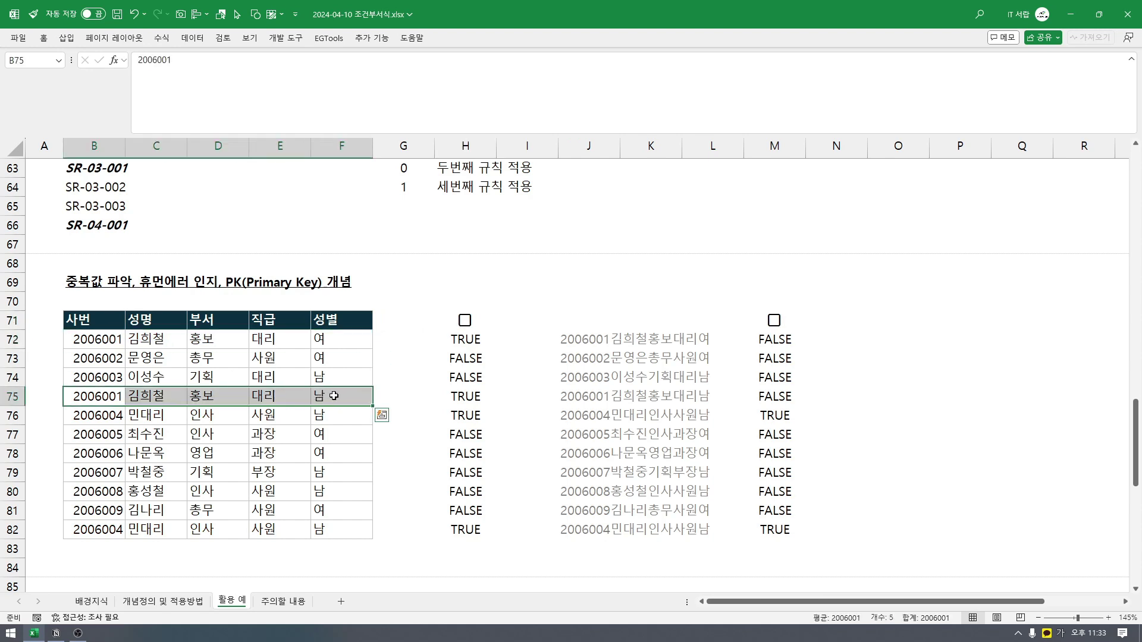
- Enable the full-record duplicate highlighting in M71, compare rows 76 and 82, and disable the highlighting again
{"action": "left_click", "coordinate": [775, 323]}
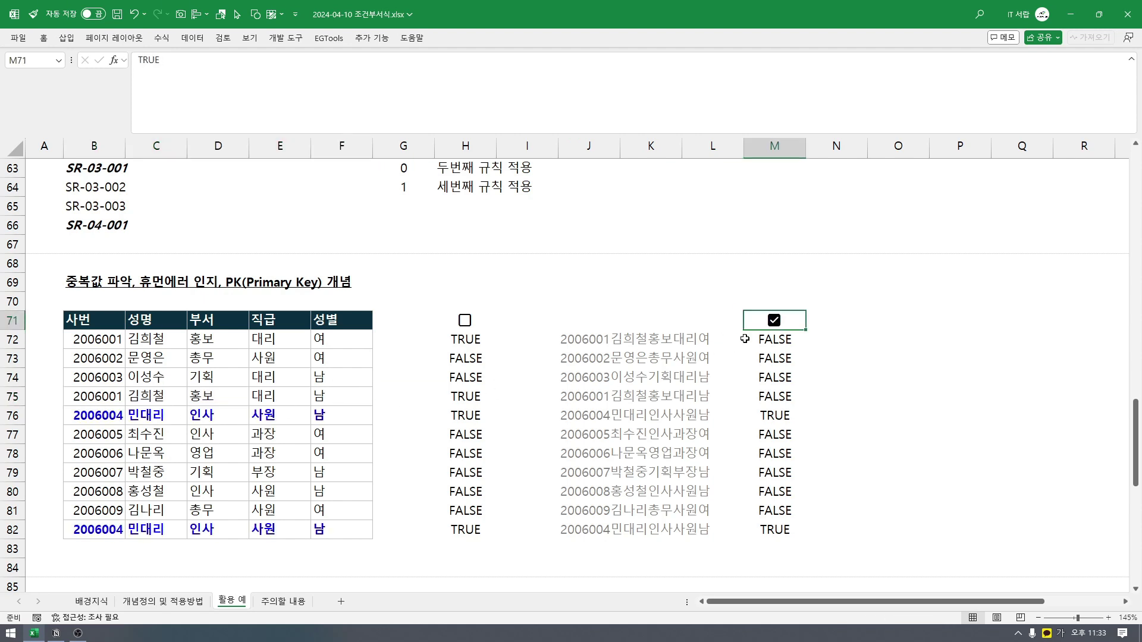
{"action": "left_click_drag", "start_coordinate": [93, 416], "coordinate": [327, 415]}
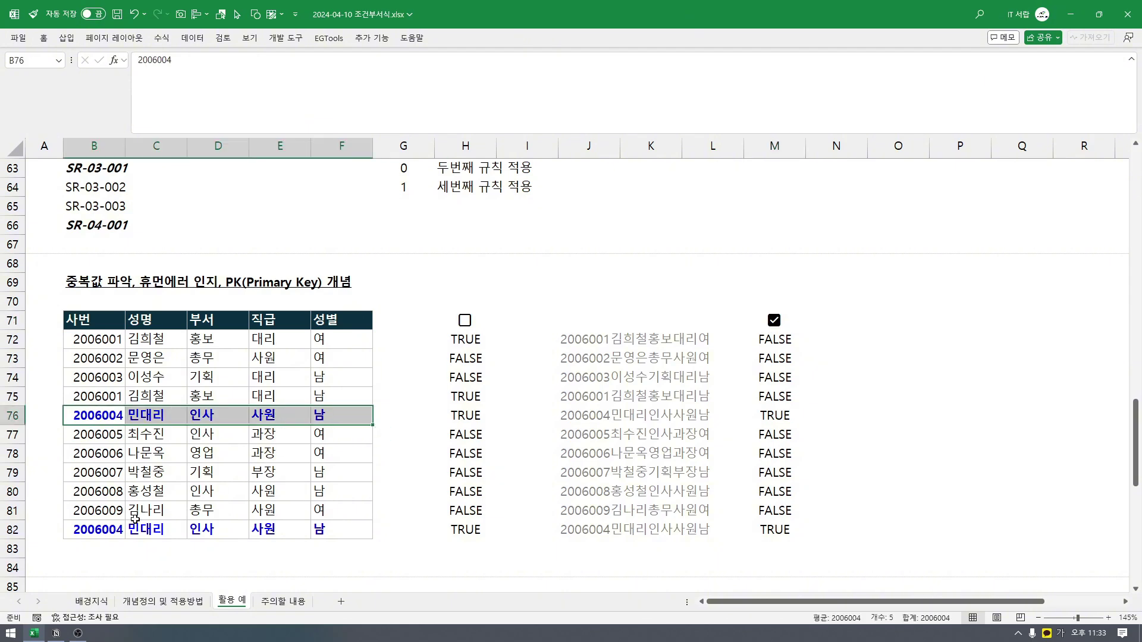
{"action": "left_click_drag", "start_coordinate": [99, 534], "coordinate": [324, 530]}
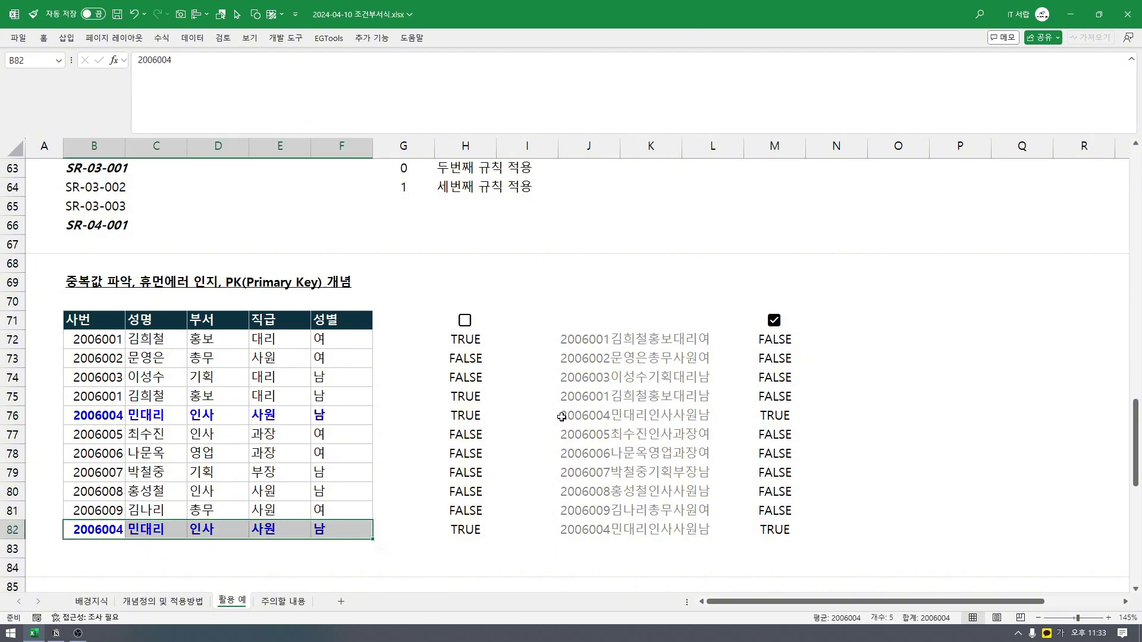
{"action": "left_click", "coordinate": [772, 322]}
- Examine the J72 formula that joins B72 through F72 and the combined record keys in J72:J82, leaving them unedited
{"action": "left_click", "coordinate": [578, 340]}
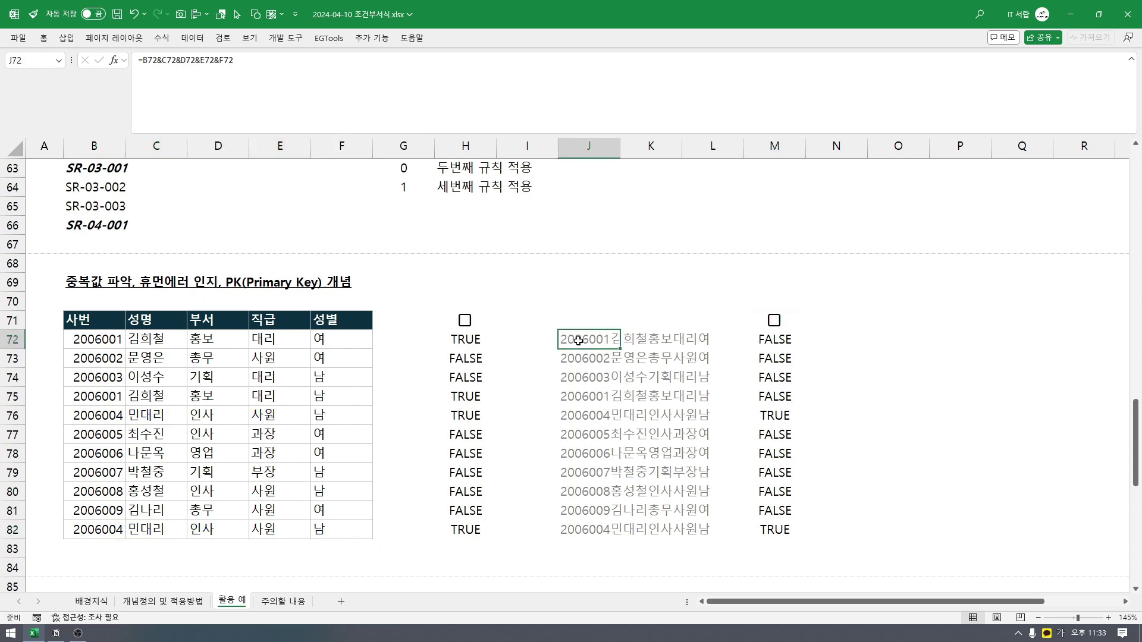
{"action": "double_click", "coordinate": [580, 342]}
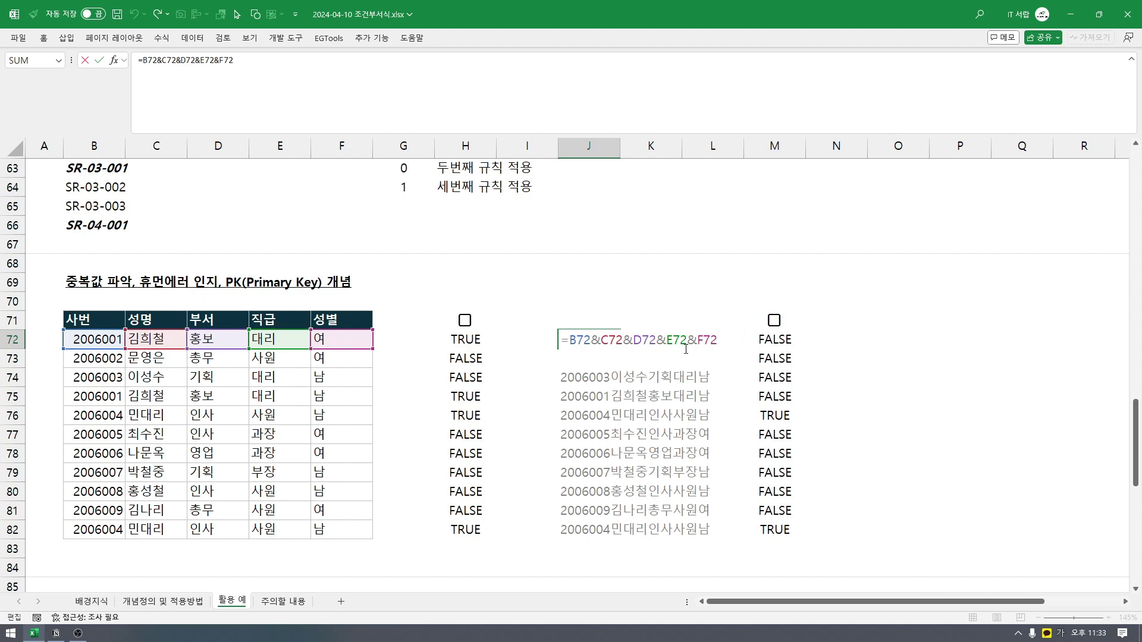
{"action": "key", "text": "Escape"}
{"action": "left_click_drag", "start_coordinate": [586, 342], "coordinate": [574, 528]}
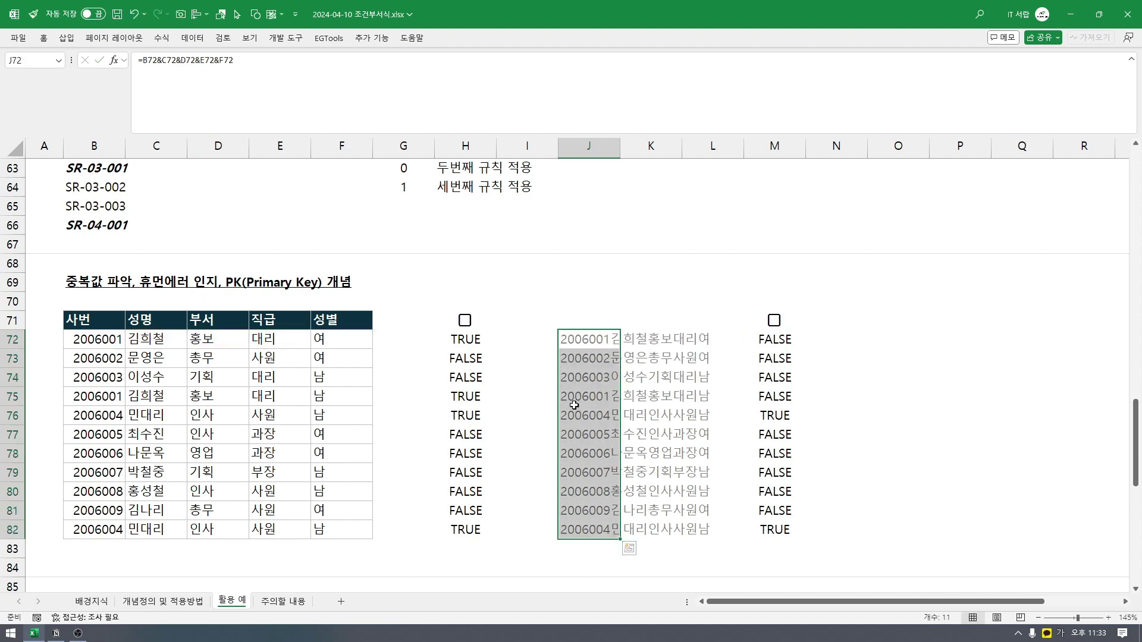
{"action": "left_click_drag", "start_coordinate": [580, 340], "coordinate": [582, 530]}
- Switch the full-record duplicate highlighting checkbox in M71 on and back off
{"action": "left_click", "coordinate": [774, 320]}
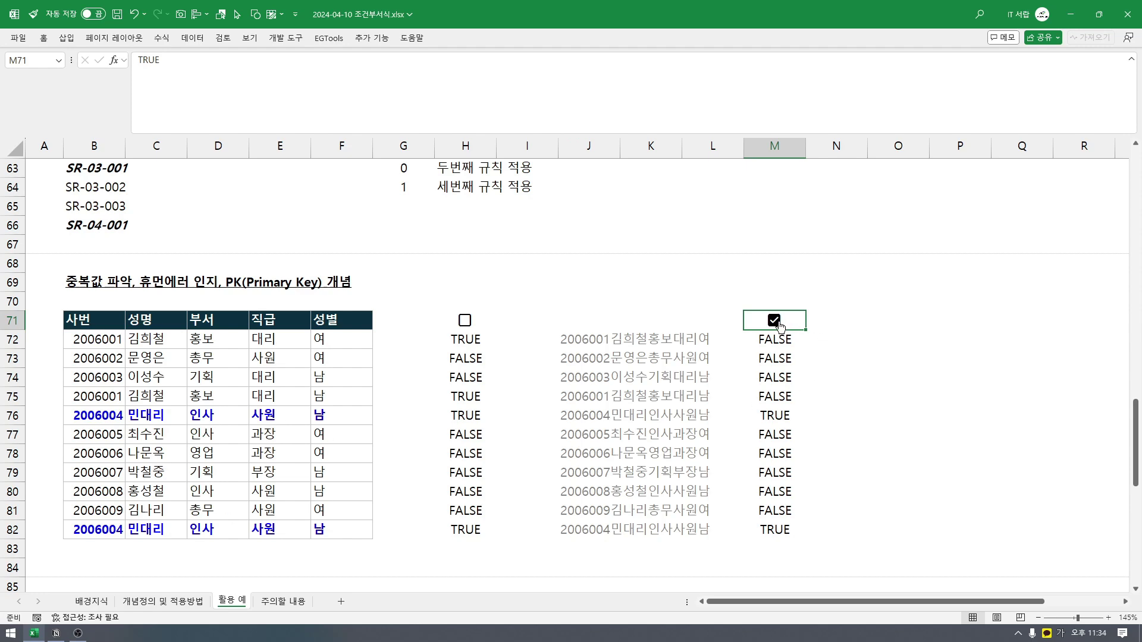
{"action": "scroll", "coordinate": [372, 394], "scroll_direction": "down", "scroll_amount": 2}
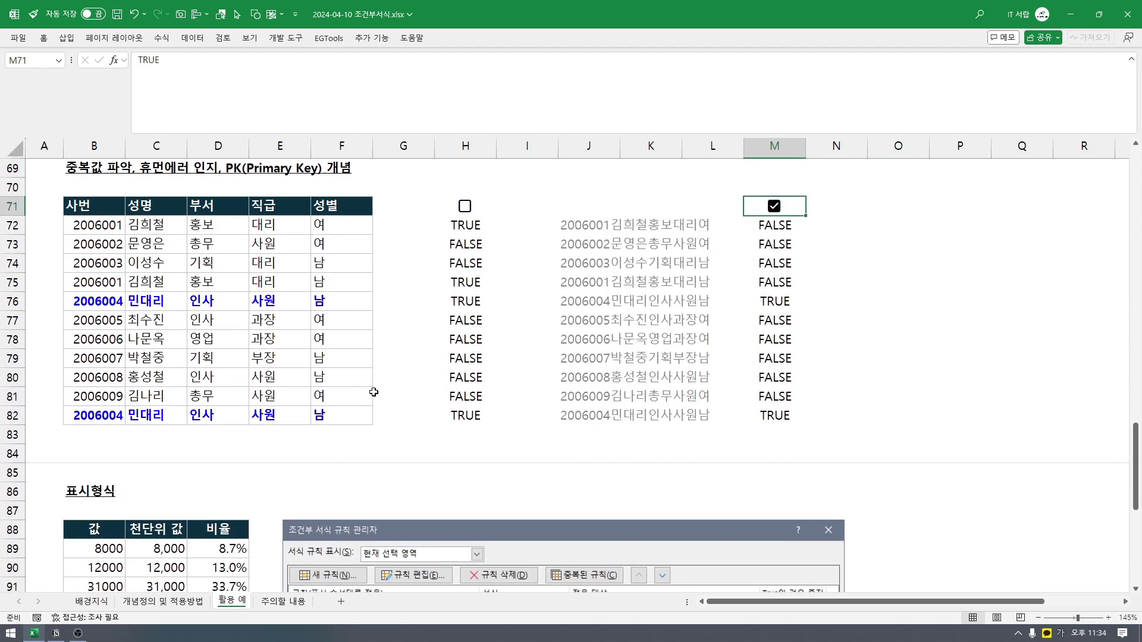
{"action": "scroll", "coordinate": [572, 310], "scroll_direction": "down", "scroll_amount": 1}
{"action": "scroll", "coordinate": [767, 321], "scroll_direction": "up", "scroll_amount": 3}
{"action": "left_click", "coordinate": [772, 321]}
- Examine the number format section (표시형식), comparing the values in B89:D95 with the rules pictured beside the table
{"action": "scroll", "coordinate": [420, 352], "scroll_direction": "down", "scroll_amount": 2}
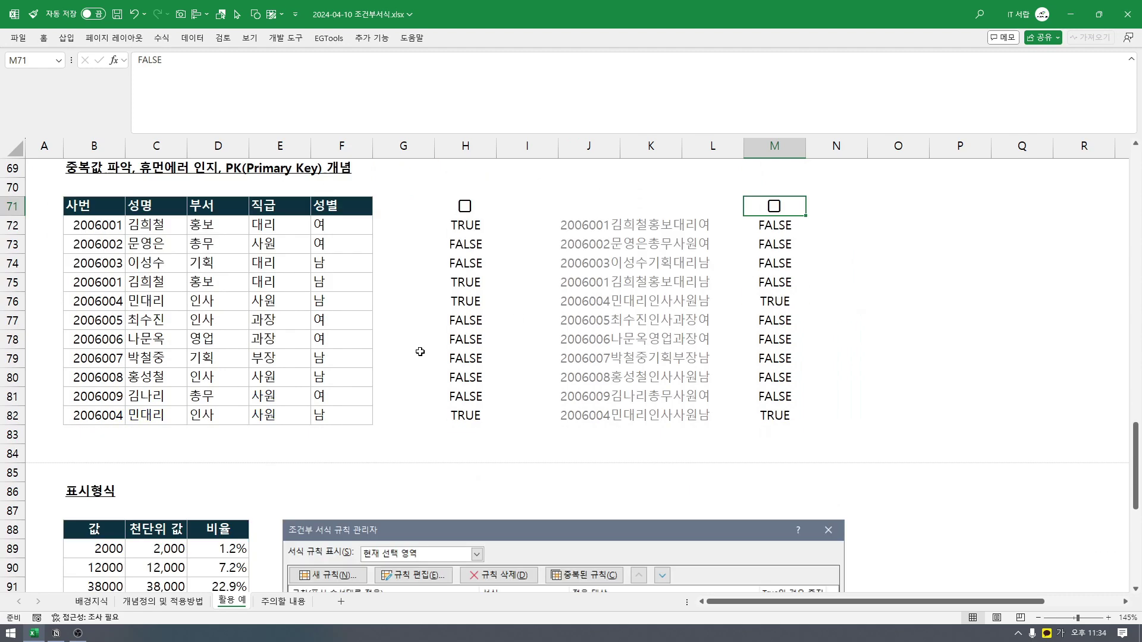
{"action": "scroll", "coordinate": [420, 352], "scroll_direction": "down", "scroll_amount": 2}
{"action": "scroll", "coordinate": [436, 343], "scroll_direction": "down", "scroll_amount": 1}
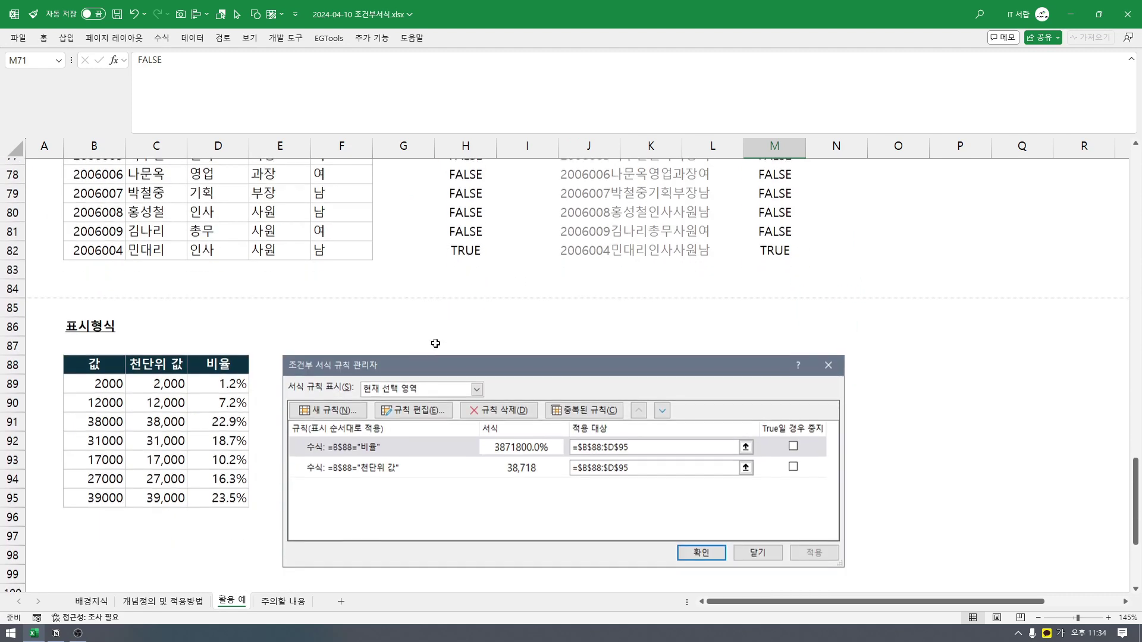
{"action": "scroll", "coordinate": [509, 339], "scroll_direction": "down", "scroll_amount": 1}
{"action": "scroll", "coordinate": [433, 357], "scroll_direction": "down", "scroll_amount": 1}
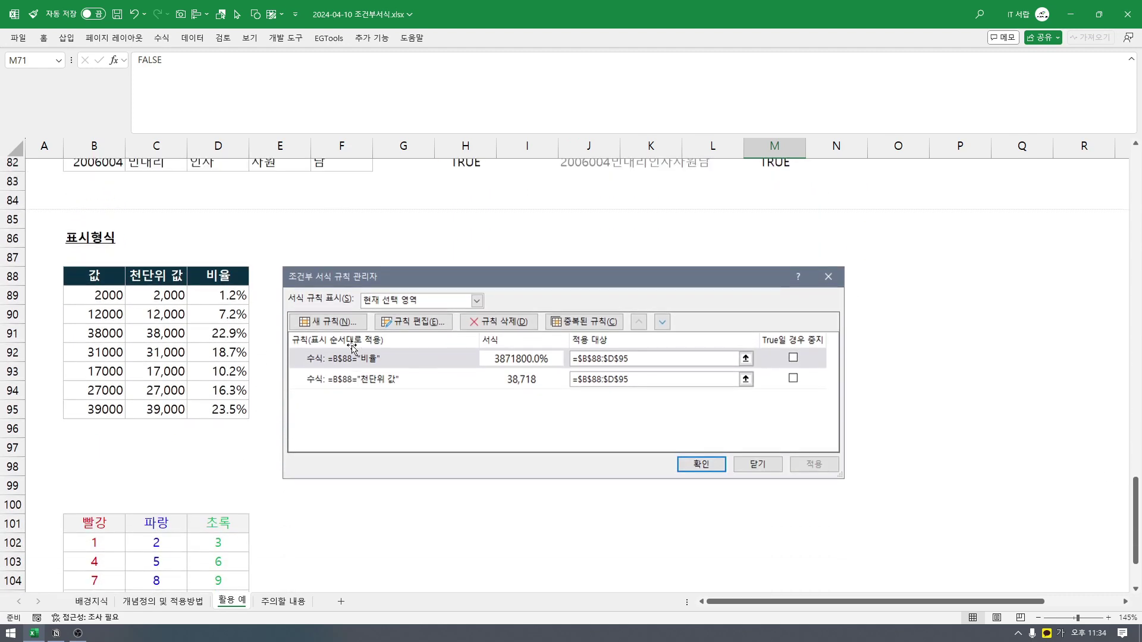
{"action": "scroll", "coordinate": [268, 333], "scroll_direction": "up", "scroll_amount": 1}
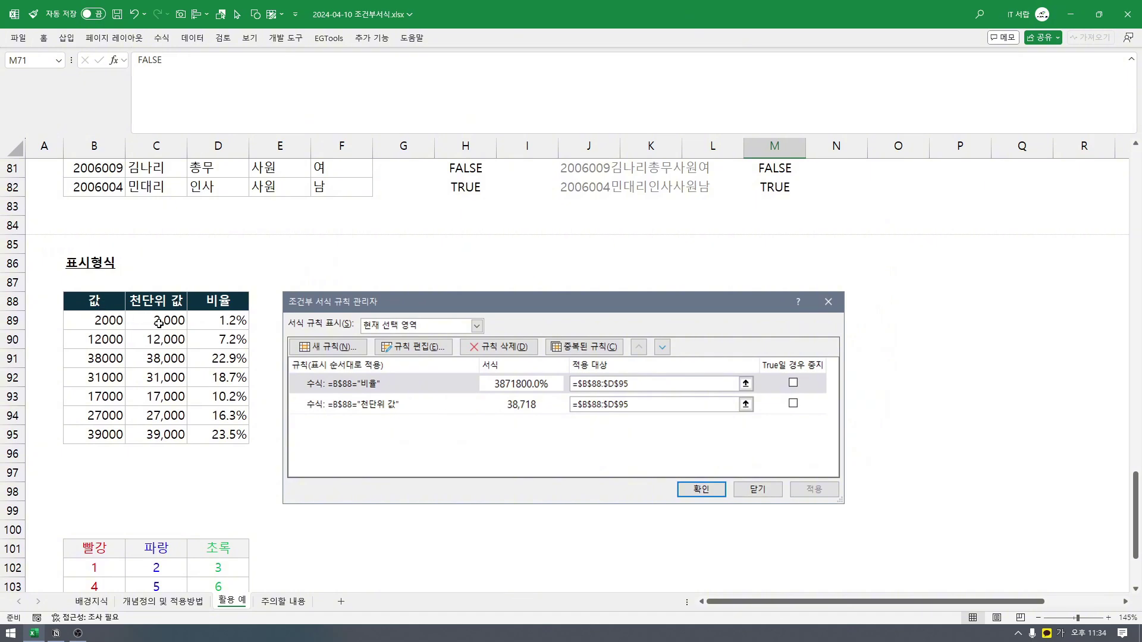
{"action": "left_click_drag", "start_coordinate": [167, 321], "coordinate": [256, 470]}
{"action": "left_click", "coordinate": [238, 465]}
{"action": "left_click", "coordinate": [232, 475]}
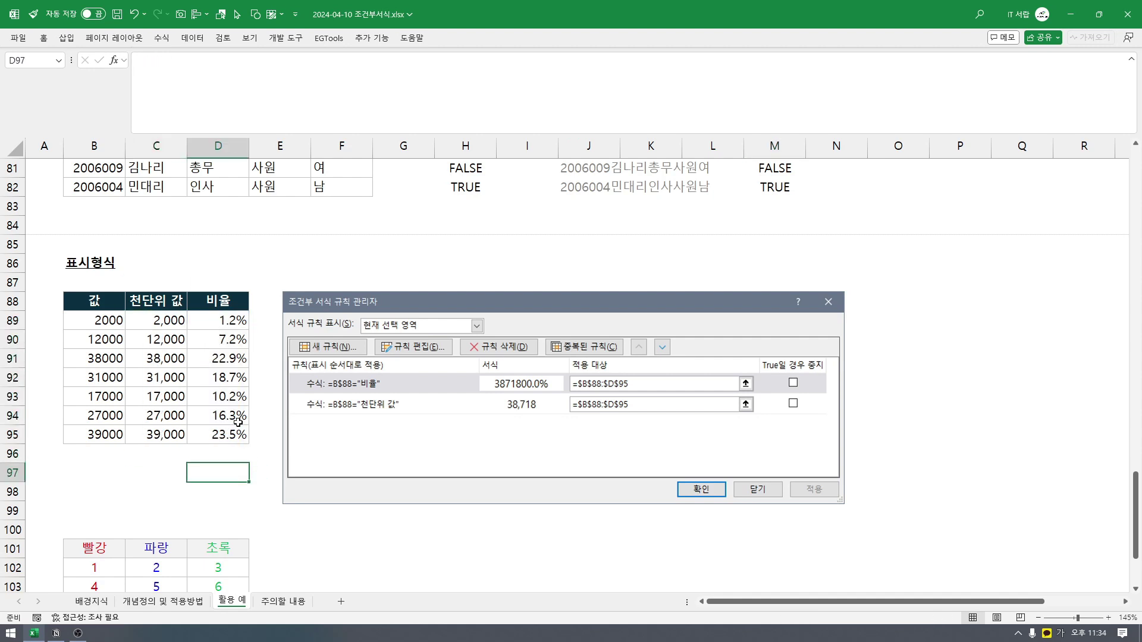
- Change the header in C88 to 값 to test its number format rule, and restore it to 천단위 값
{"action": "left_click", "coordinate": [165, 301]}
{"action": "left_click", "coordinate": [105, 304]}
{"action": "left_click", "coordinate": [176, 302]}
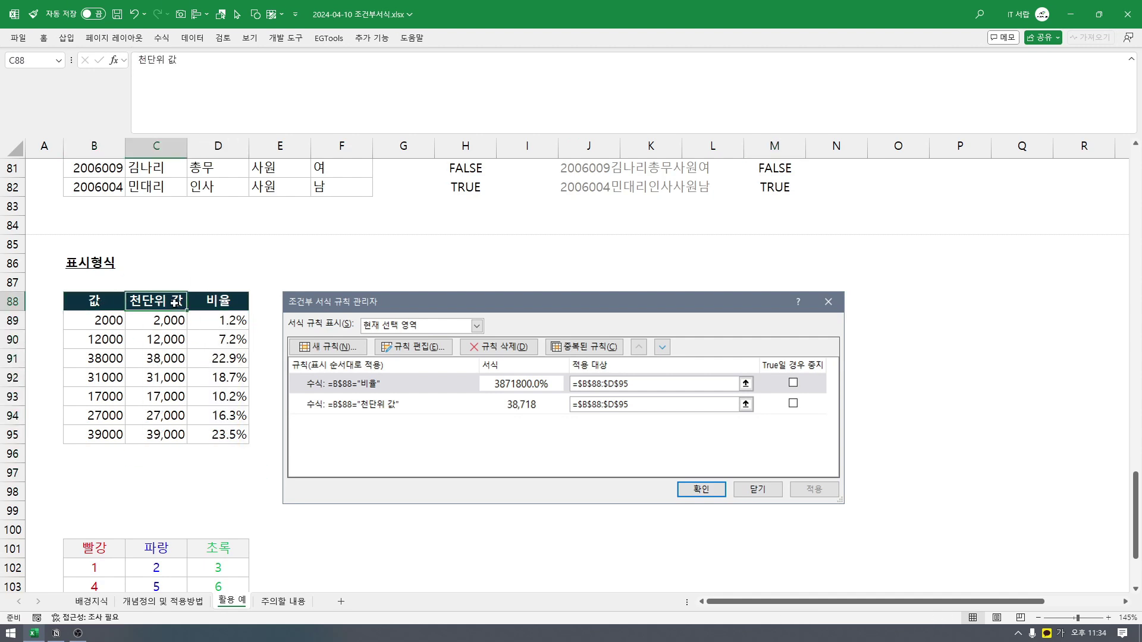
{"action": "type", "text": "값"}
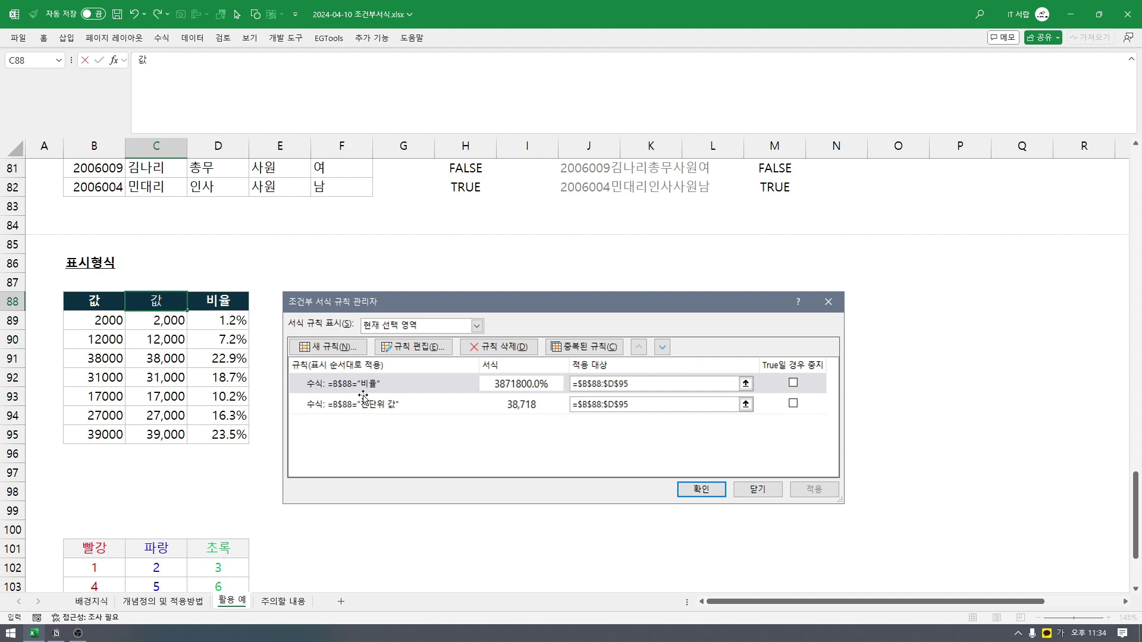
{"action": "key", "text": "ctrl+Return"}
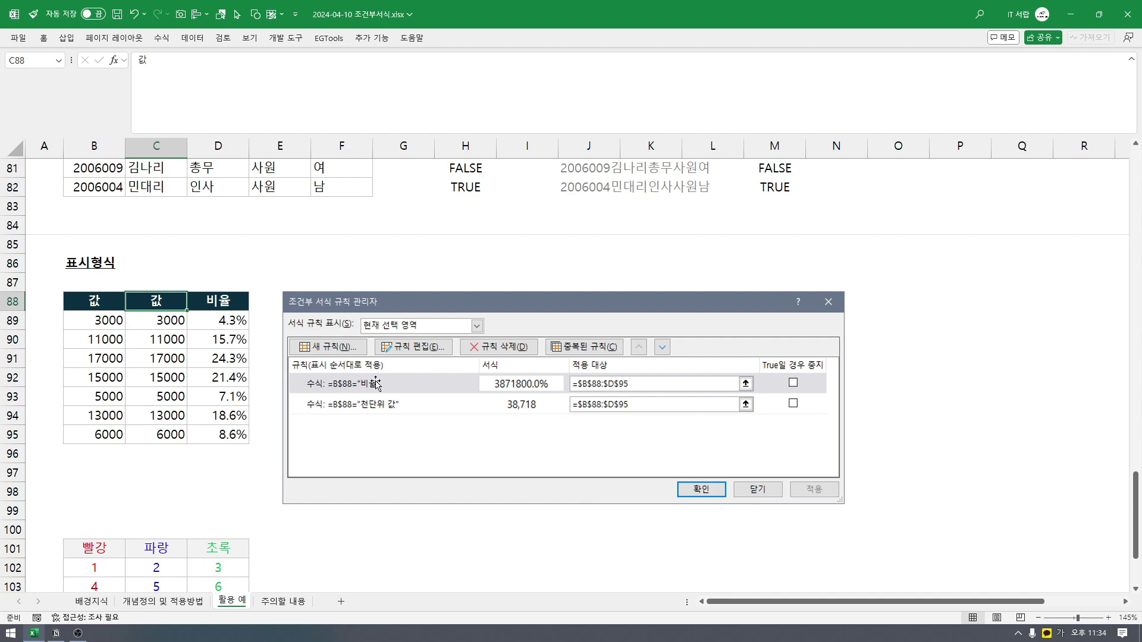
{"action": "type", "text": "천단위 값"}
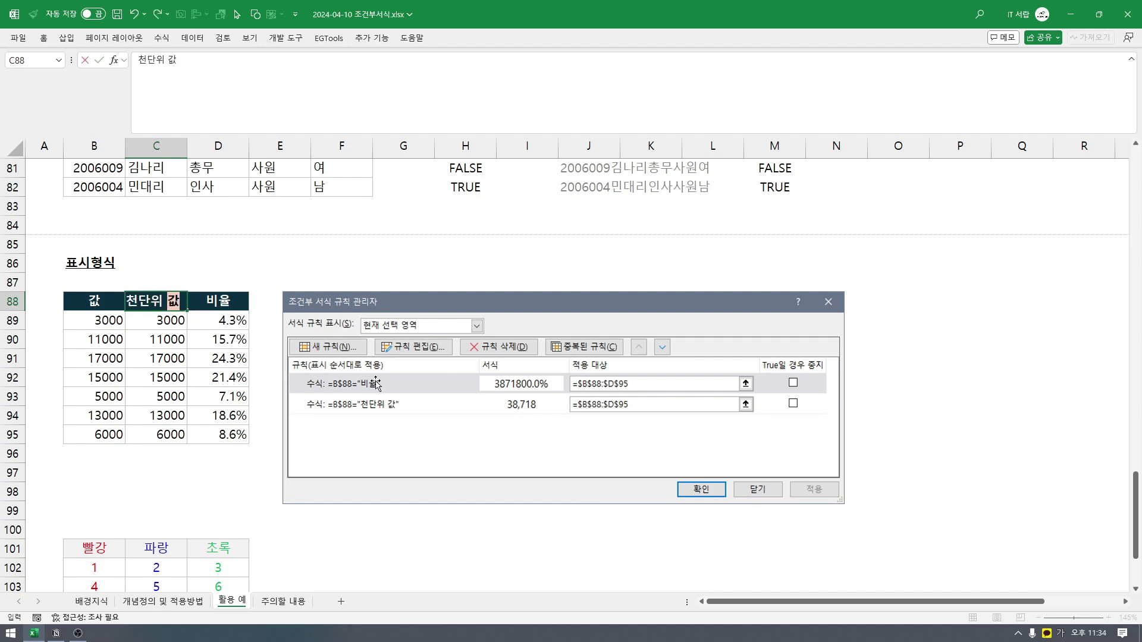
{"action": "key", "text": "Return"}
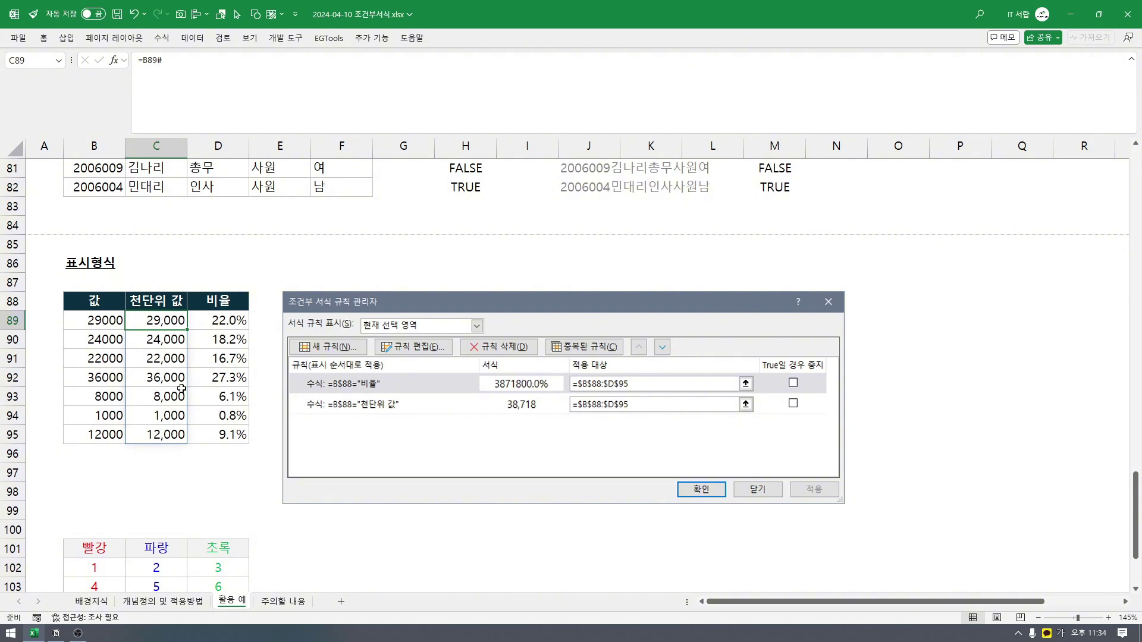
- Change the header in D88 to 1, restore it to 비율, and check the formatting of D89:D95
{"action": "left_click", "coordinate": [232, 305]}
{"action": "type", "text": "1"}
{"action": "key", "text": "ctrl+Return"}
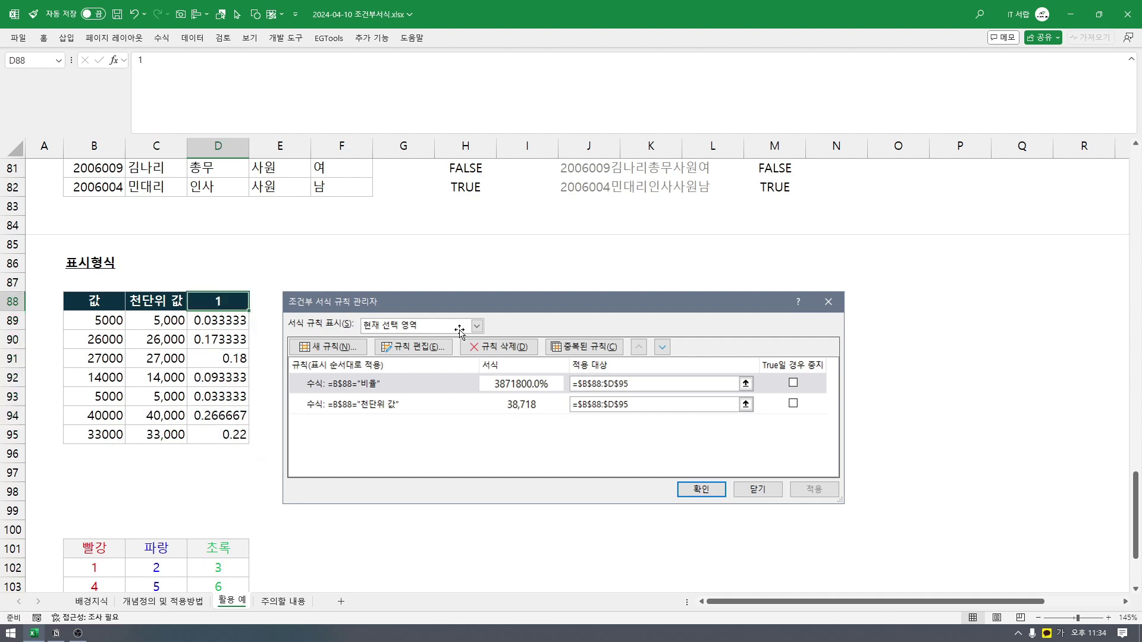
{"action": "type", "text": "비율"}
{"action": "key", "text": "Return"}
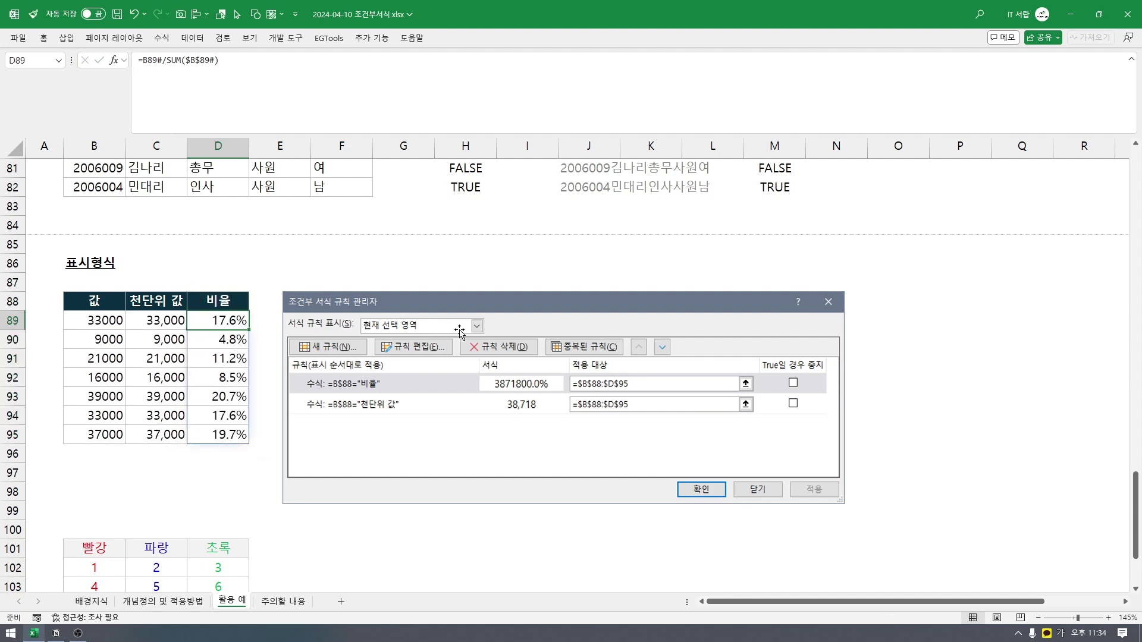
{"action": "left_click", "coordinate": [231, 387]}
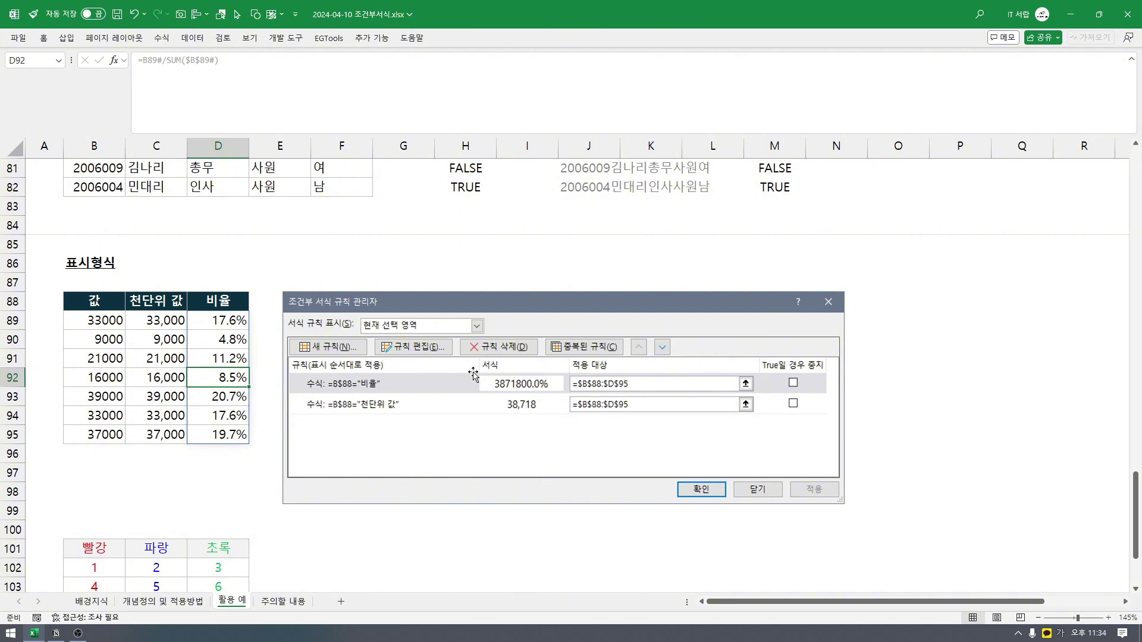
{"action": "left_click_drag", "start_coordinate": [233, 329], "coordinate": [237, 435]}
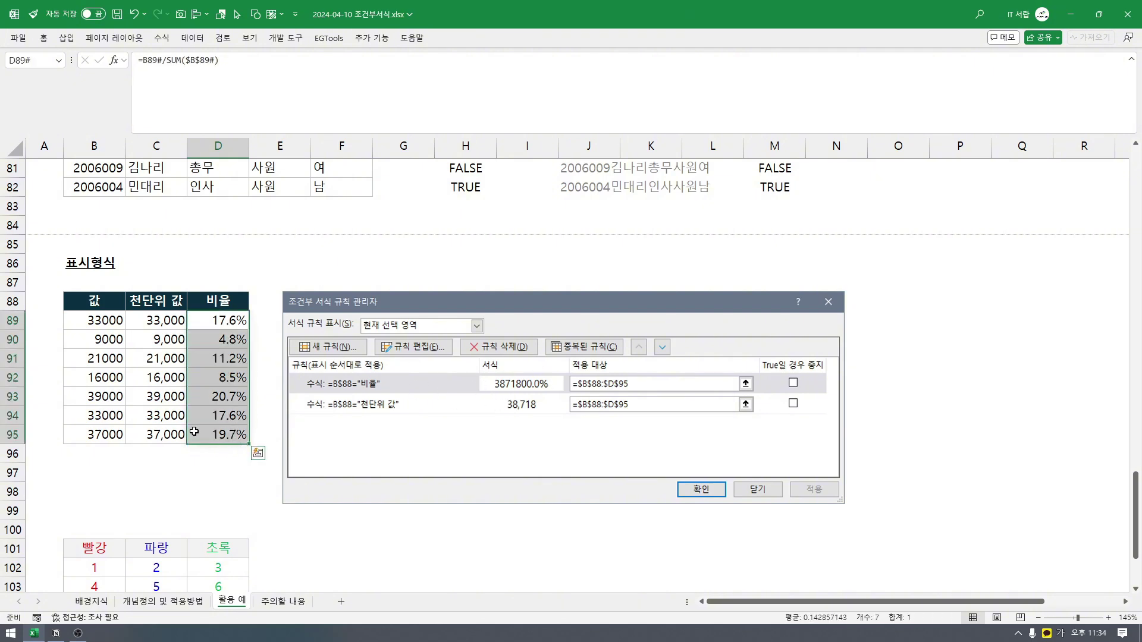
- Change the color header in B101 to 초록 and check the font color in B101:B108
{"action": "scroll", "coordinate": [277, 409], "scroll_direction": "down", "scroll_amount": 2}
{"action": "scroll", "coordinate": [277, 409], "scroll_direction": "down", "scroll_amount": 1}
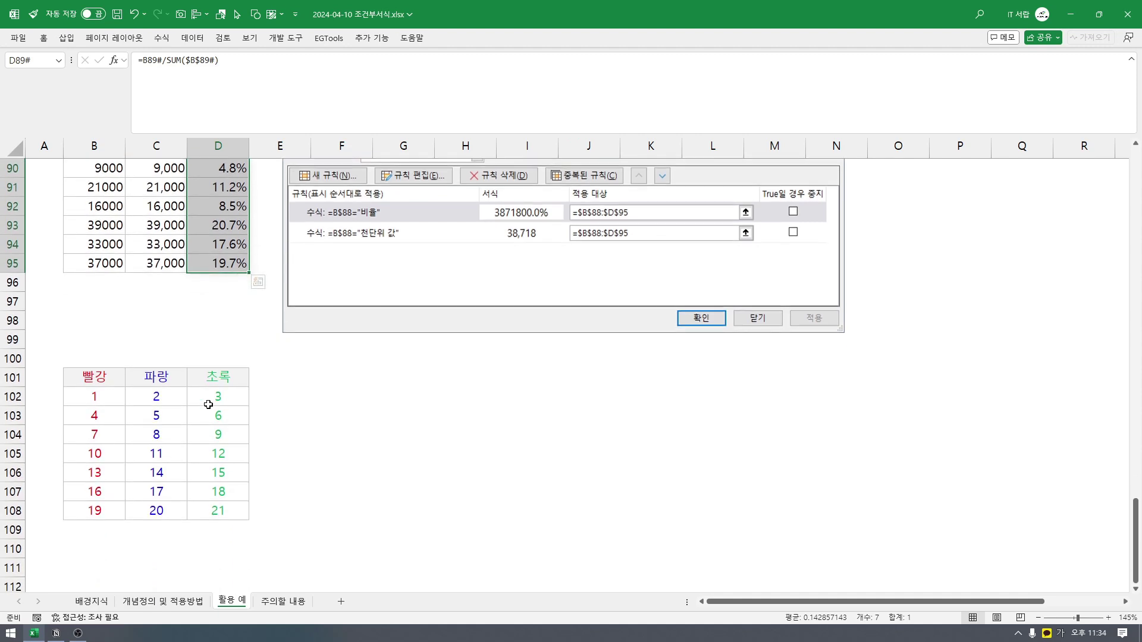
{"action": "left_click", "coordinate": [101, 381]}
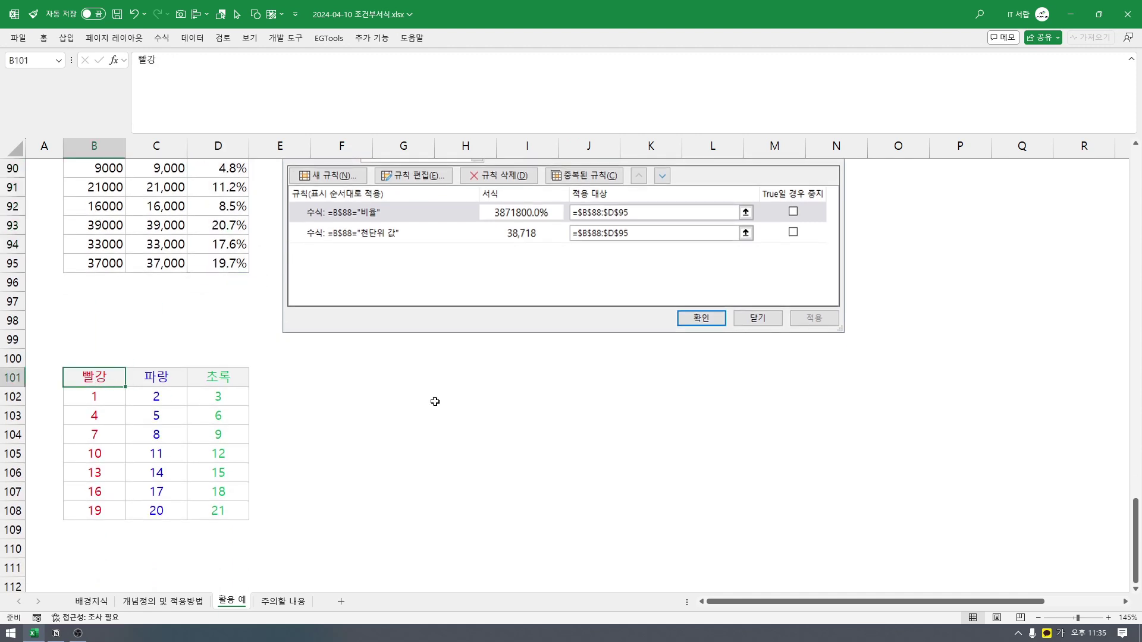
{"action": "type", "text": "초록"}
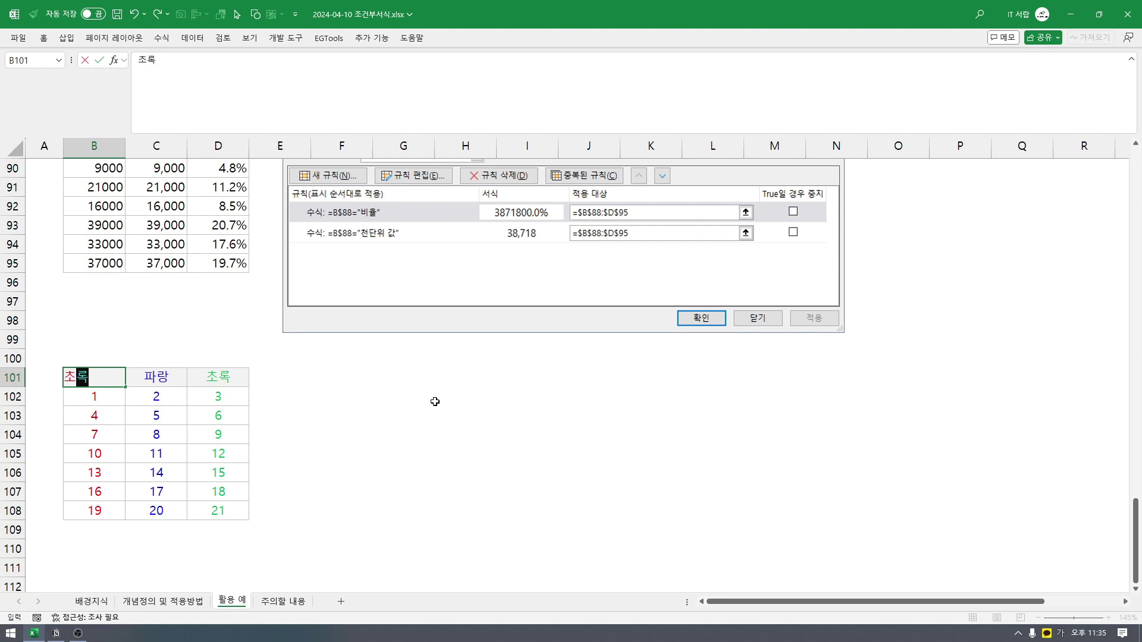
{"action": "key", "text": "Return"}
{"action": "key", "text": "Up"}
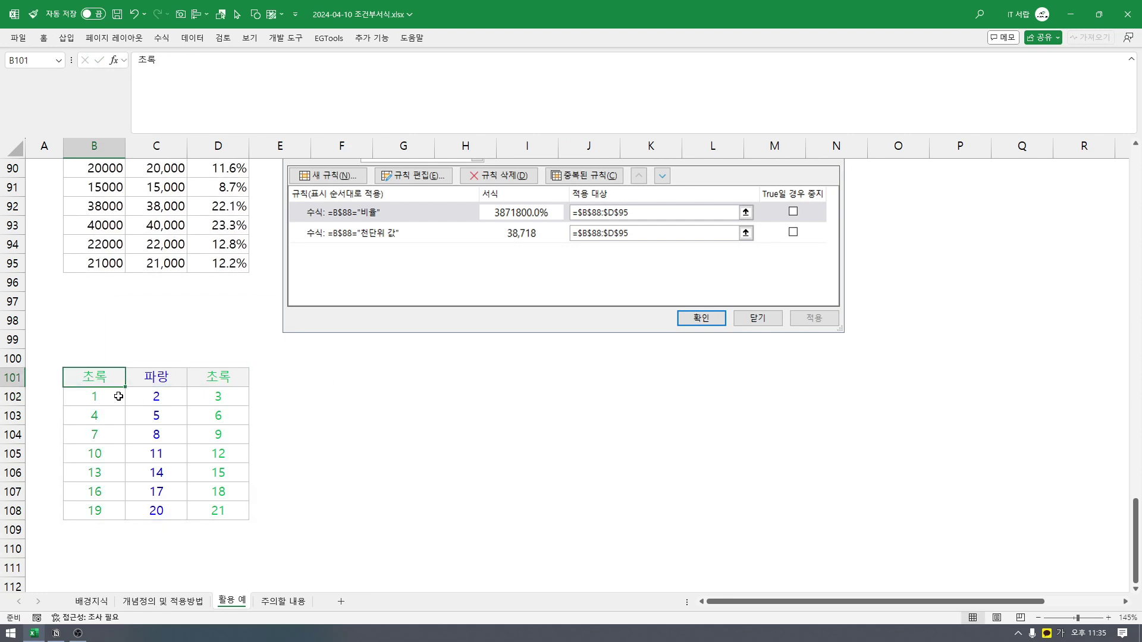
{"action": "left_click_drag", "start_coordinate": [107, 377], "coordinate": [94, 510]}
- Change the color headers in B101, C101 and D101 to 파랑, 빨강 and 파랑 to test the font color rules
{"action": "left_click", "coordinate": [101, 378]}
{"action": "type", "text": "파랑"}
{"action": "key", "text": "Return"}
{"action": "key", "text": "Up"}
{"action": "key", "text": "Right"}
{"action": "type", "text": "빨강"}
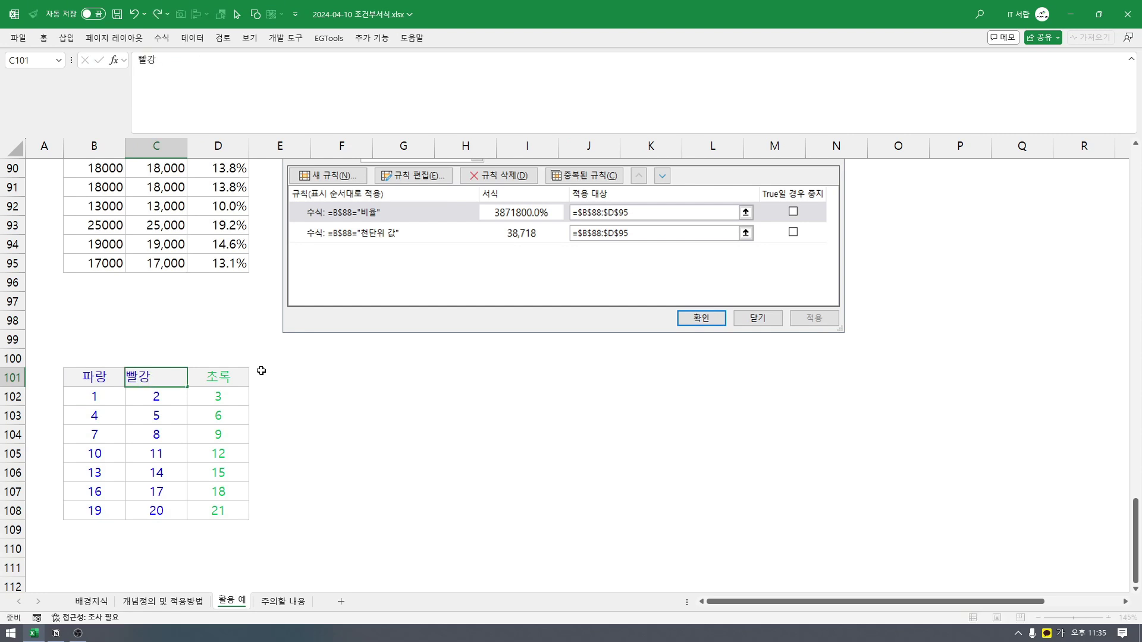
{"action": "key", "text": "Return"}
{"action": "key", "text": "Up"}
{"action": "key", "text": "Right"}
{"action": "type", "text": "파랑"}
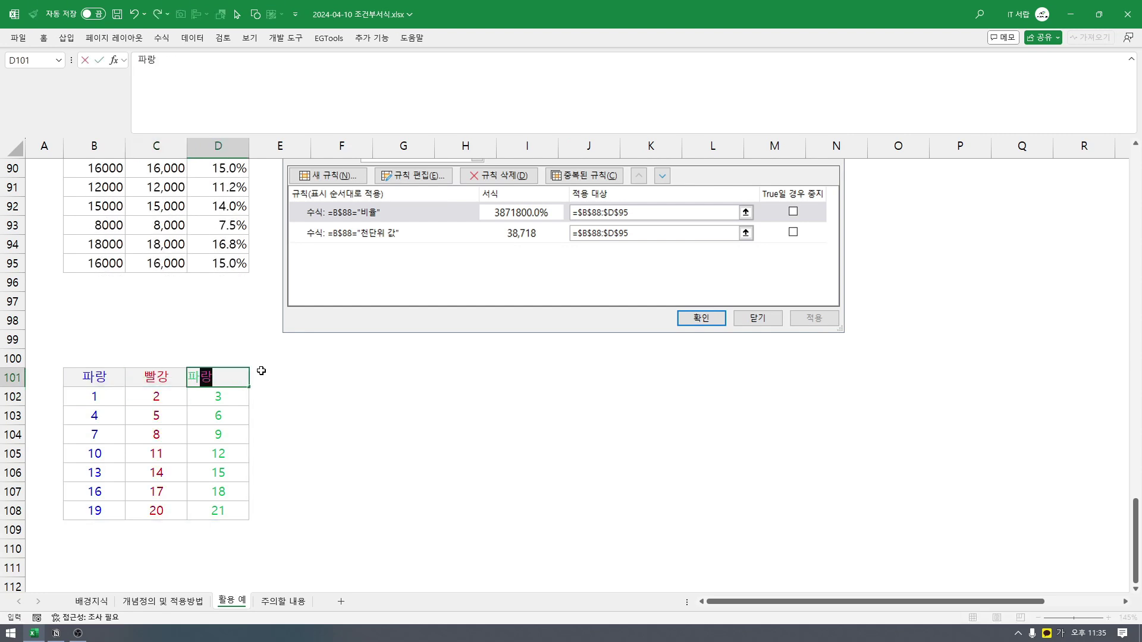
{"action": "key", "text": "Return"}
- Change the color header in B101 to 초록
{"action": "key", "text": "Up"}
{"action": "key", "text": "Left"}
{"action": "key", "text": "Left"}
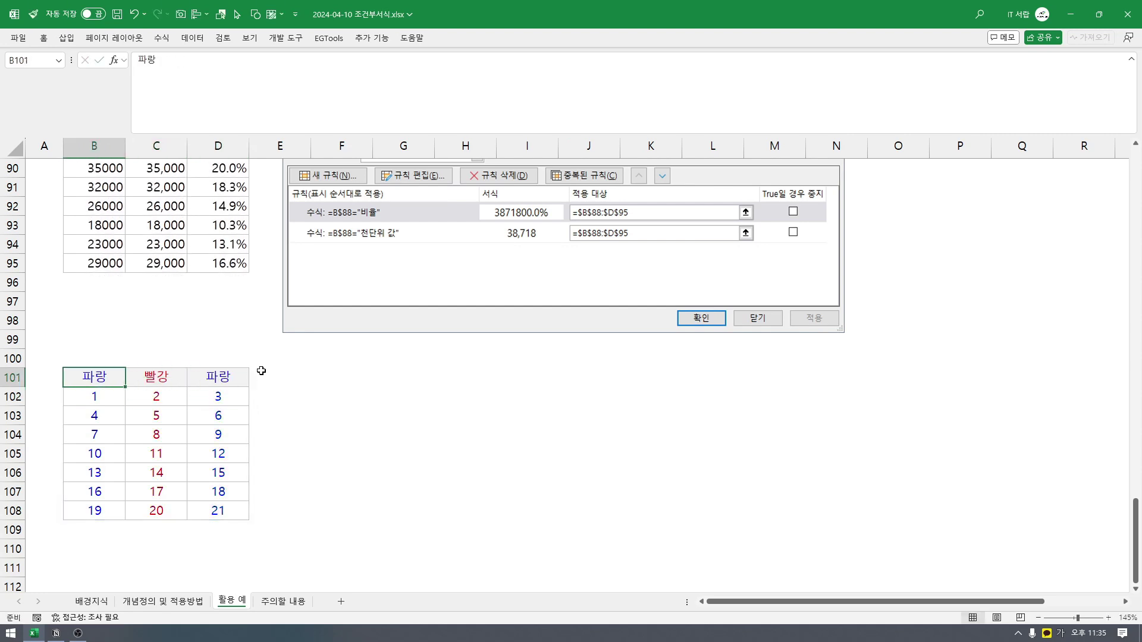
{"action": "type", "text": "초록"}
{"action": "key", "text": "Return"}
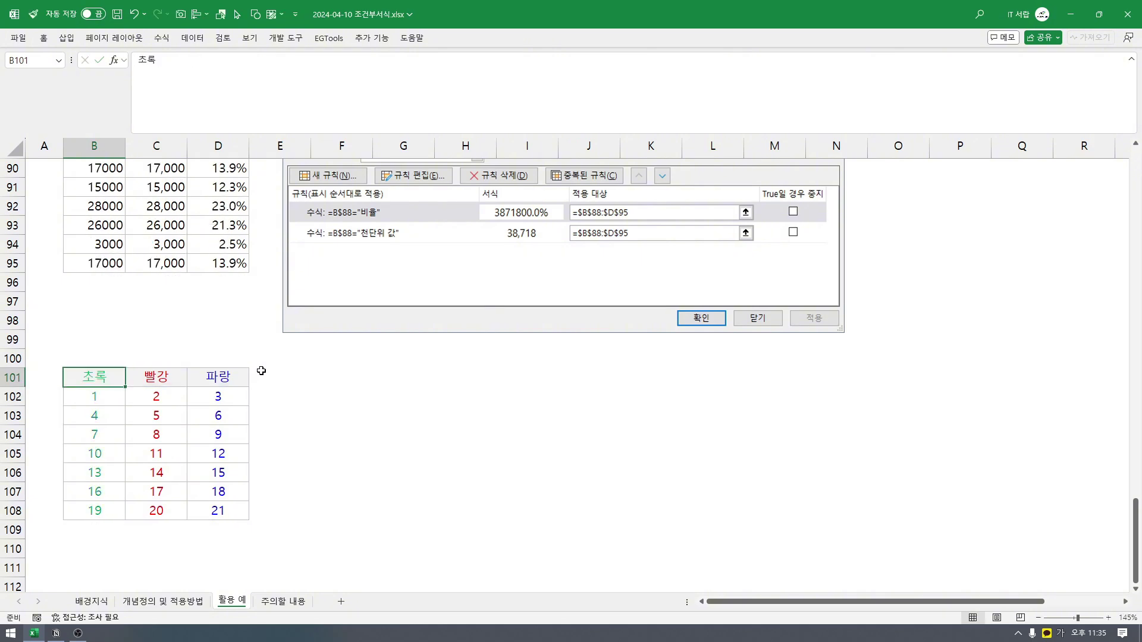
- Compare the headers in B101:D101 with the font colors of the numbers in B102:D108
{"action": "left_click_drag", "start_coordinate": [100, 380], "coordinate": [228, 380]}
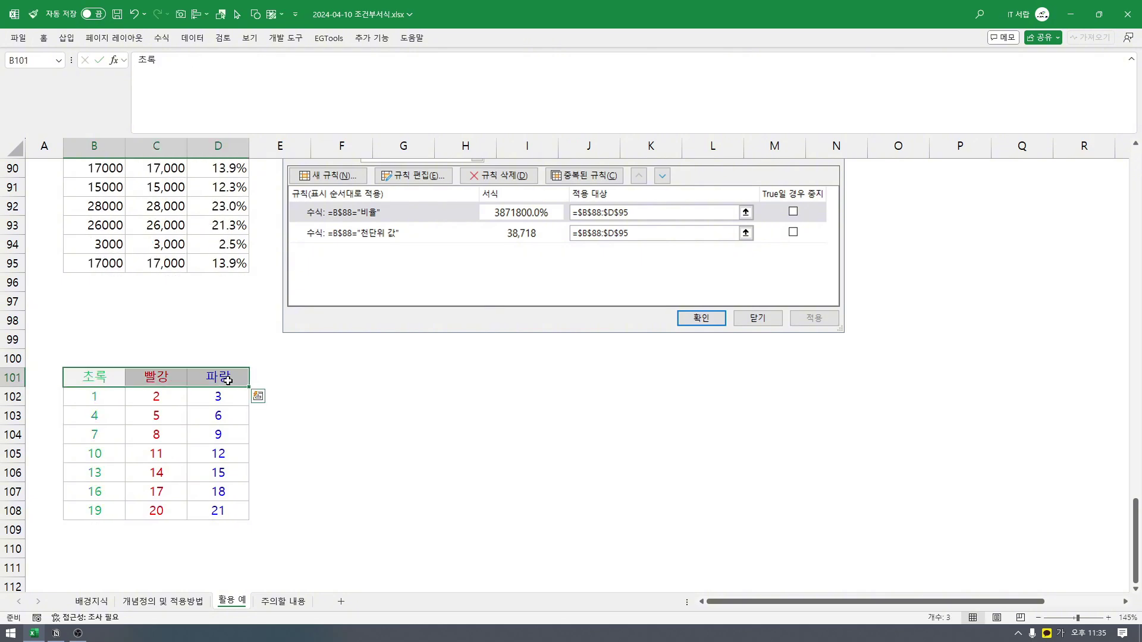
{"action": "left_click_drag", "start_coordinate": [96, 395], "coordinate": [218, 511]}
{"action": "left_click_drag", "start_coordinate": [94, 398], "coordinate": [212, 502]}
{"action": "left_click", "coordinate": [93, 377]}
{"action": "left_click_drag", "start_coordinate": [93, 377], "coordinate": [234, 507]}
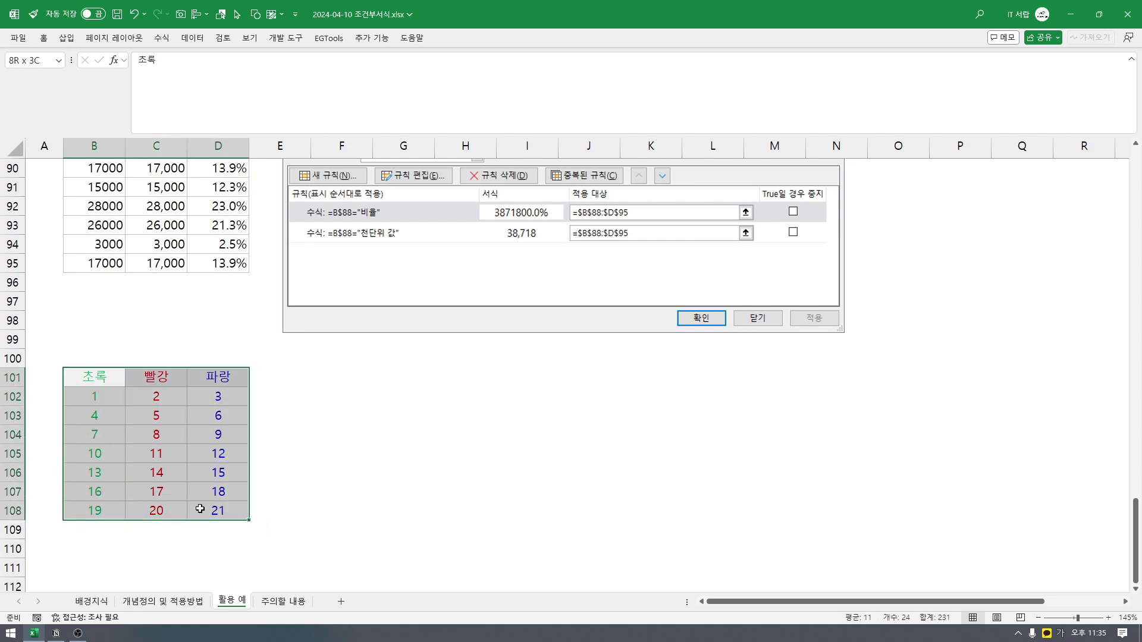
{"action": "left_click", "coordinate": [280, 434]}
{"action": "left_click", "coordinate": [316, 384]}
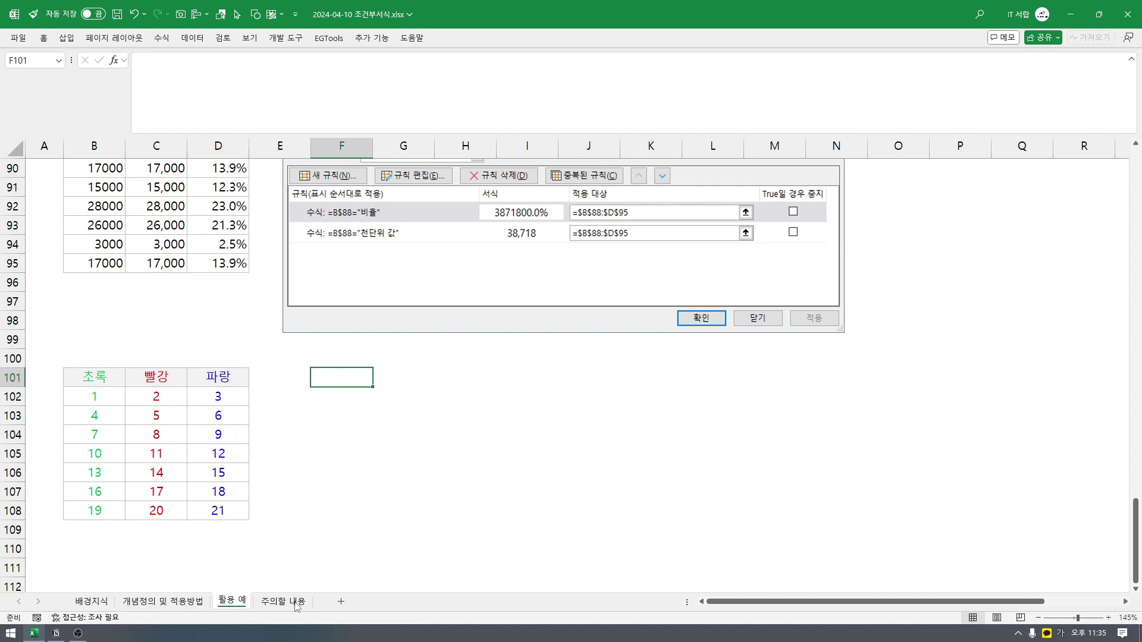
- Review the conditional formatting examples across the 활용 예 sheet, ending with the font color table in B101:D108
{"action": "scroll", "coordinate": [261, 411], "scroll_direction": "up", "scroll_amount": 13}
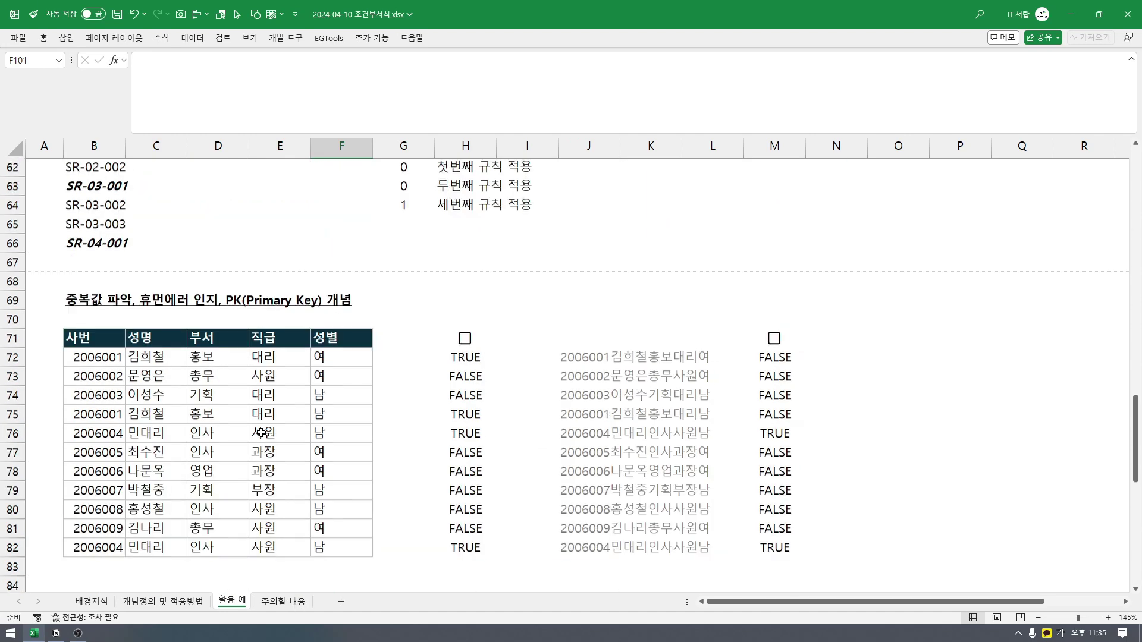
{"action": "scroll", "coordinate": [264, 436], "scroll_direction": "up", "scroll_amount": 16}
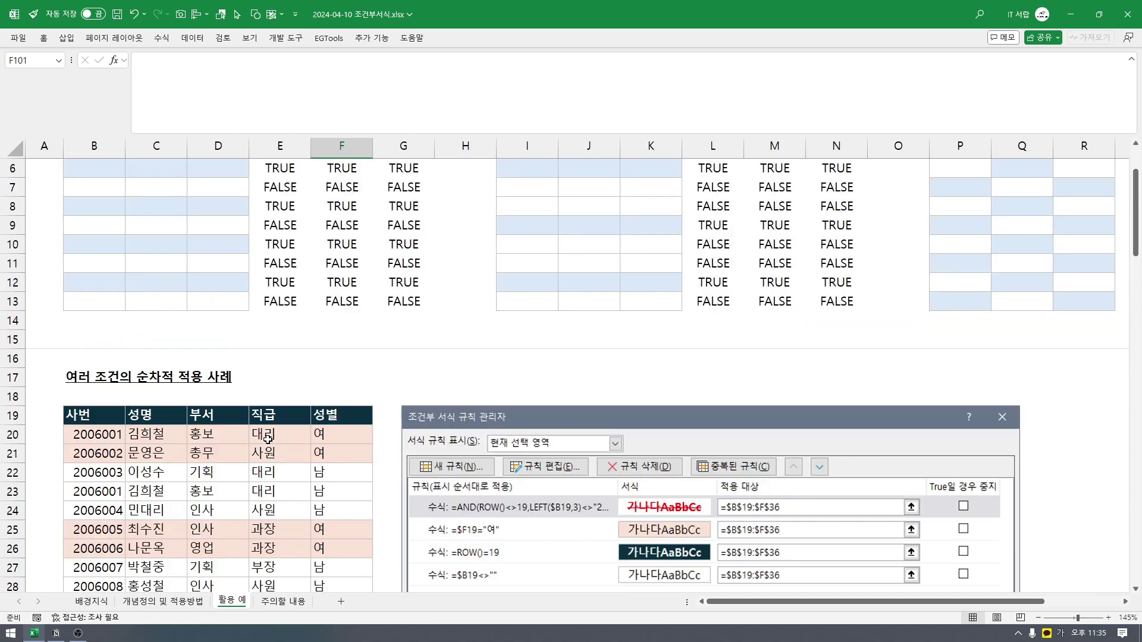
{"action": "scroll", "coordinate": [343, 487], "scroll_direction": "down", "scroll_amount": 6}
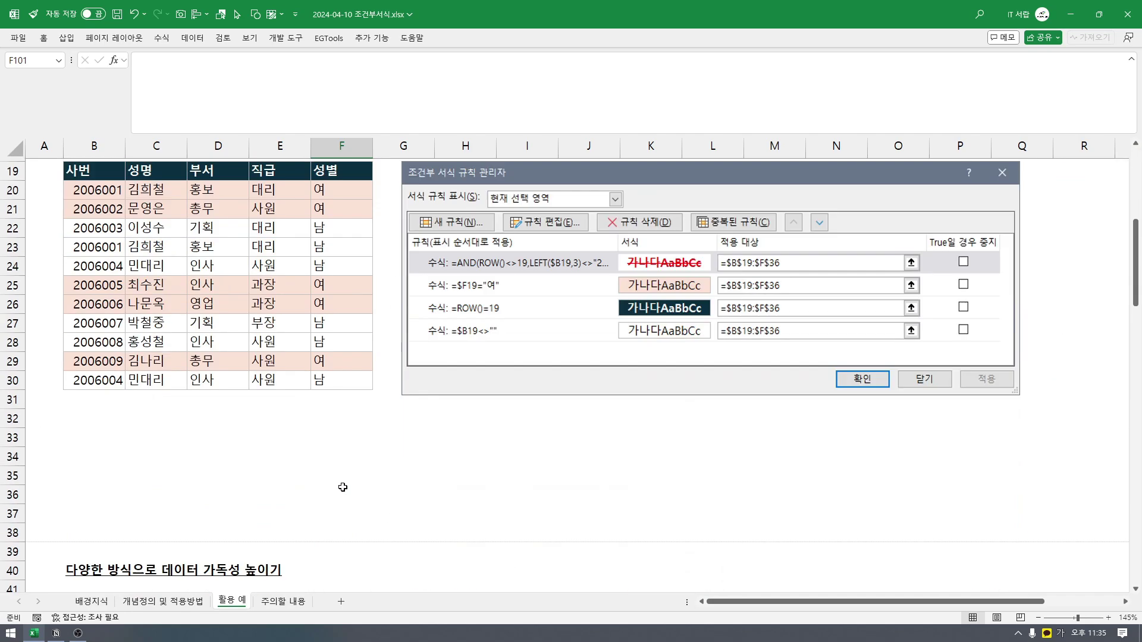
{"action": "scroll", "coordinate": [297, 479], "scroll_direction": "down", "scroll_amount": 17}
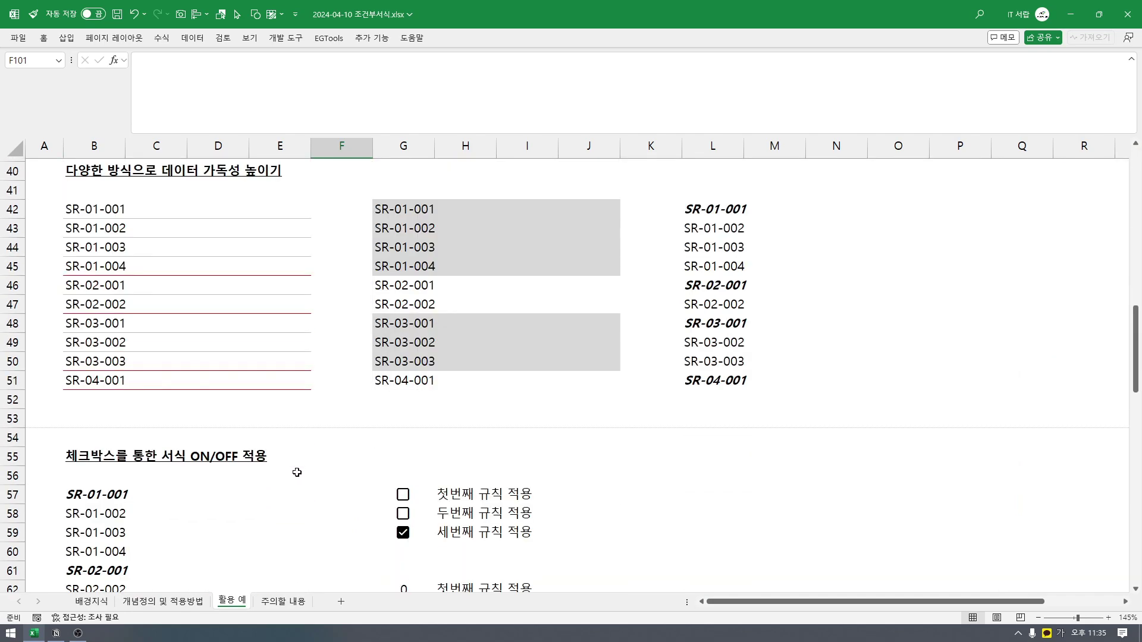
{"action": "scroll", "coordinate": [297, 473], "scroll_direction": "down", "scroll_amount": 6}
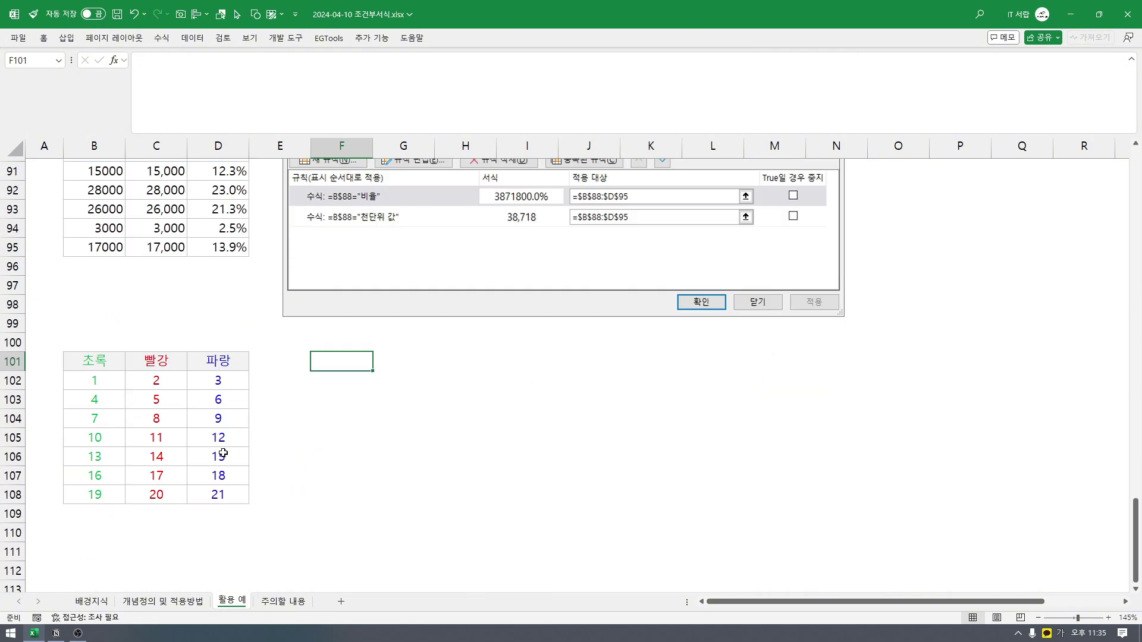
{"action": "scroll", "coordinate": [227, 404], "scroll_direction": "up", "scroll_amount": 2}
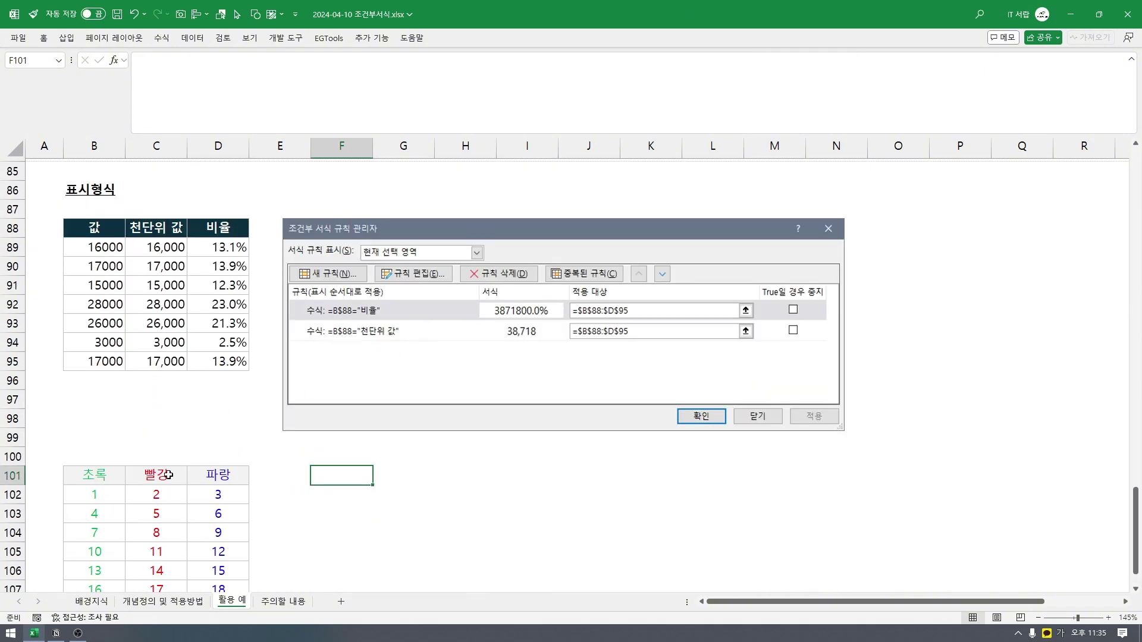
{"action": "scroll", "coordinate": [103, 443], "scroll_direction": "down", "scroll_amount": 1}
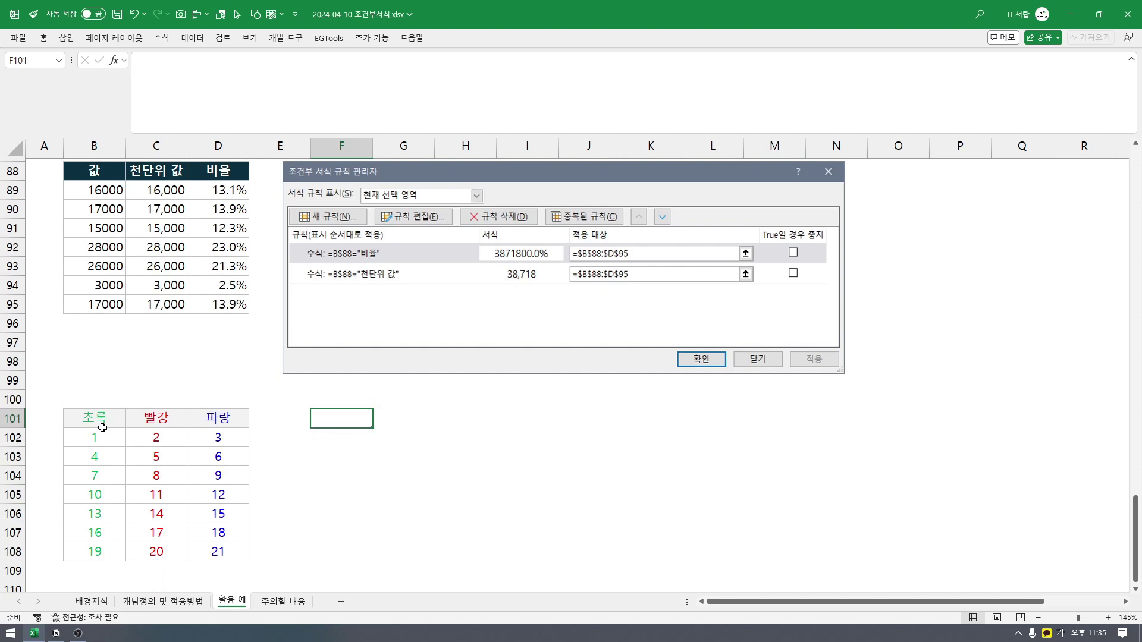
{"action": "left_click_drag", "start_coordinate": [102, 428], "coordinate": [232, 557]}
{"action": "left_click", "coordinate": [232, 553]}
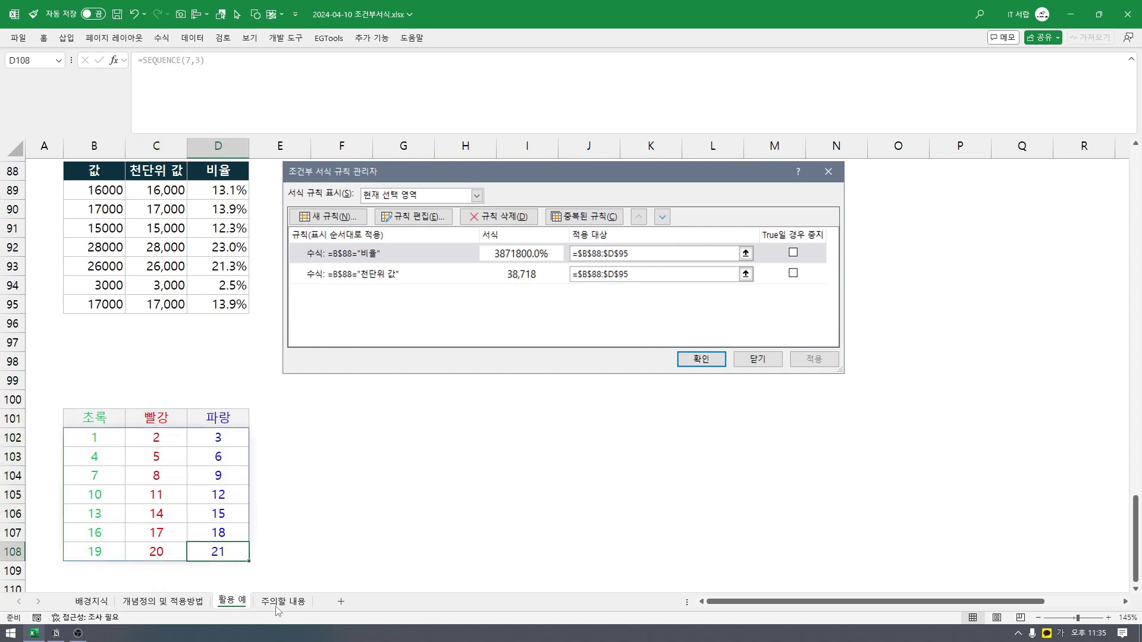
- Open the 주의할 내용 sheet and read the purpose of conditional formatting in B6 and the performance caution in B11
{"action": "left_click", "coordinate": [277, 602]}
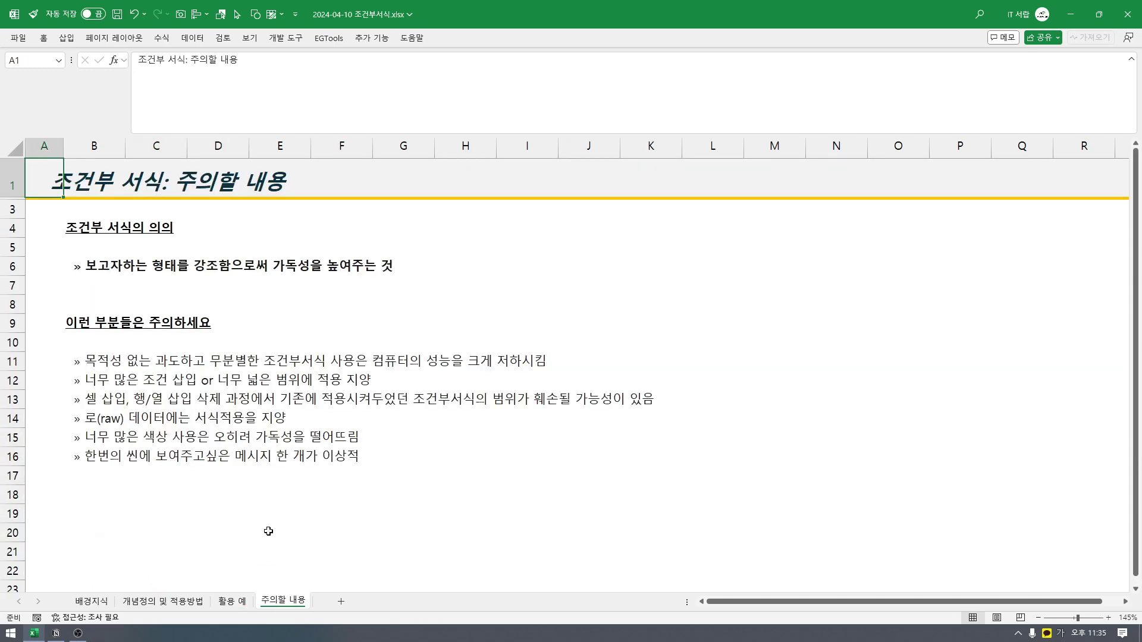
{"action": "scroll", "coordinate": [241, 429], "scroll_direction": "up", "scroll_amount": 2, "text": "ctrl"}
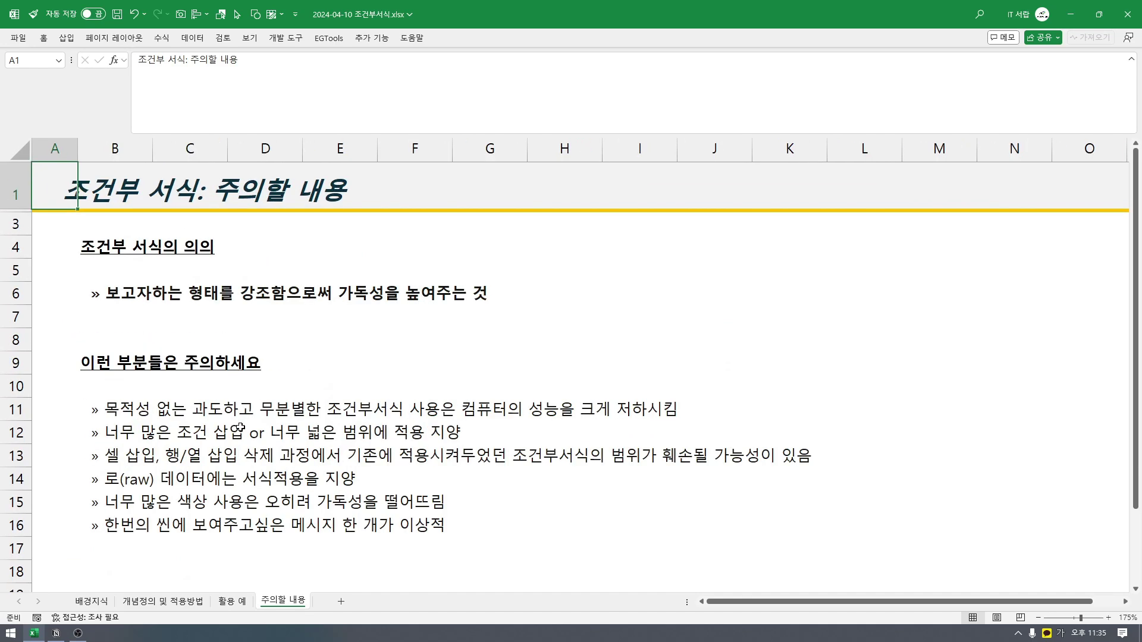
{"action": "left_click", "coordinate": [107, 257]}
{"action": "left_click", "coordinate": [126, 304]}
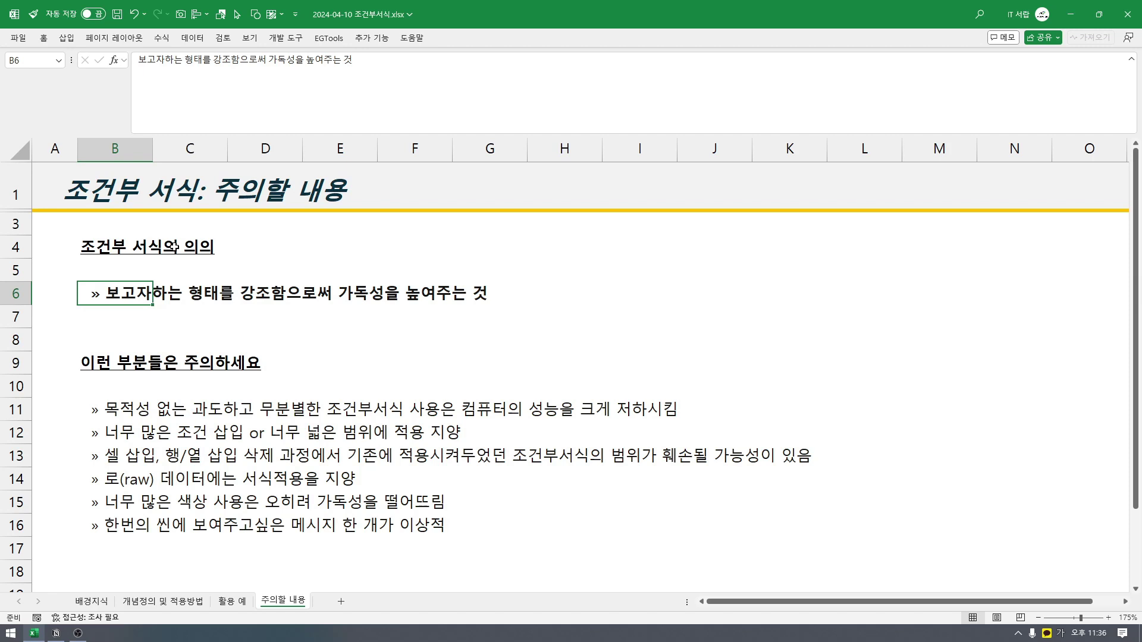
{"action": "left_click", "coordinate": [116, 418]}
{"action": "scroll", "coordinate": [141, 417], "scroll_direction": "down", "scroll_amount": 1}
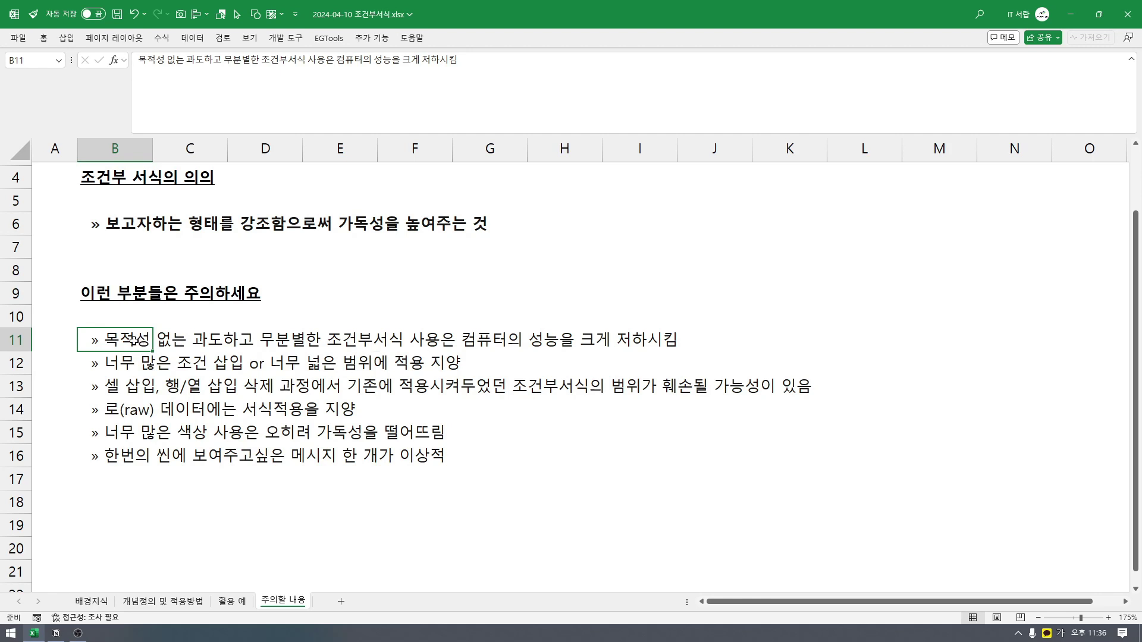
{"action": "left_click_drag", "start_coordinate": [135, 340], "coordinate": [655, 342]}
{"action": "left_click", "coordinate": [494, 349]}
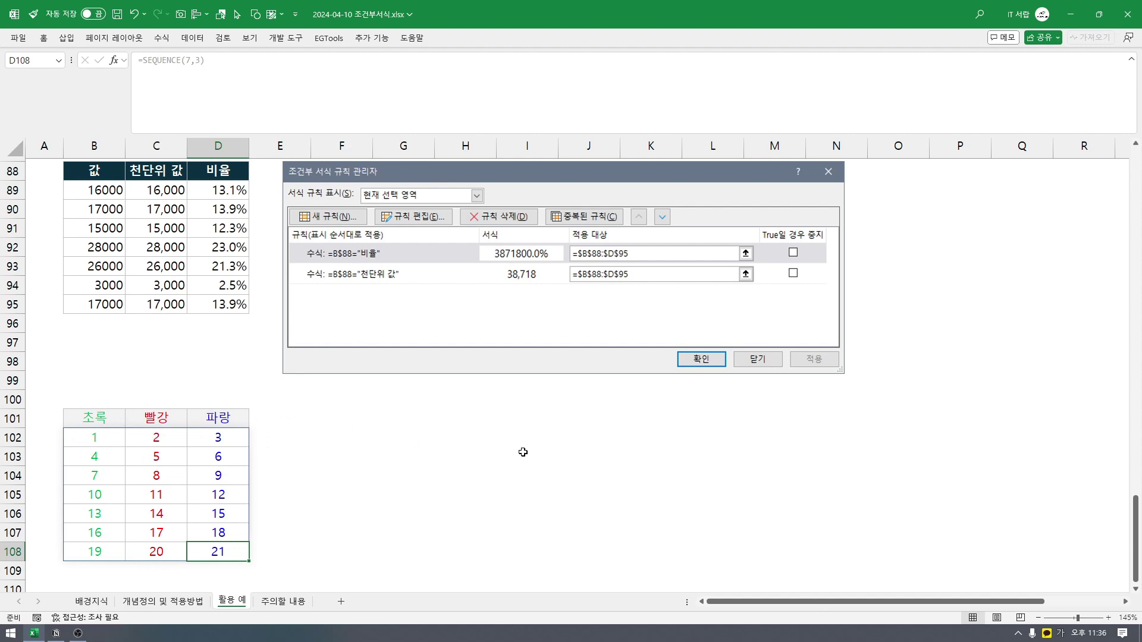
- Return to the 주의할 내용 sheet and read the caution in B12 about too many conditions or too wide ranges
{"action": "left_click", "coordinate": [285, 598]}
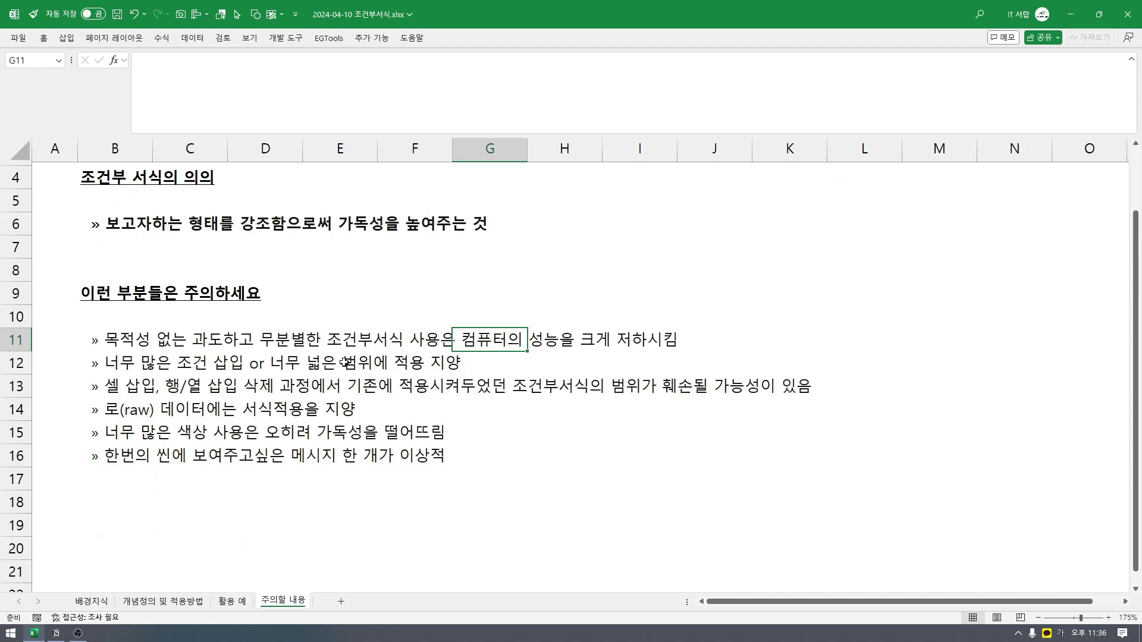
{"action": "left_click_drag", "start_coordinate": [132, 363], "coordinate": [490, 366]}
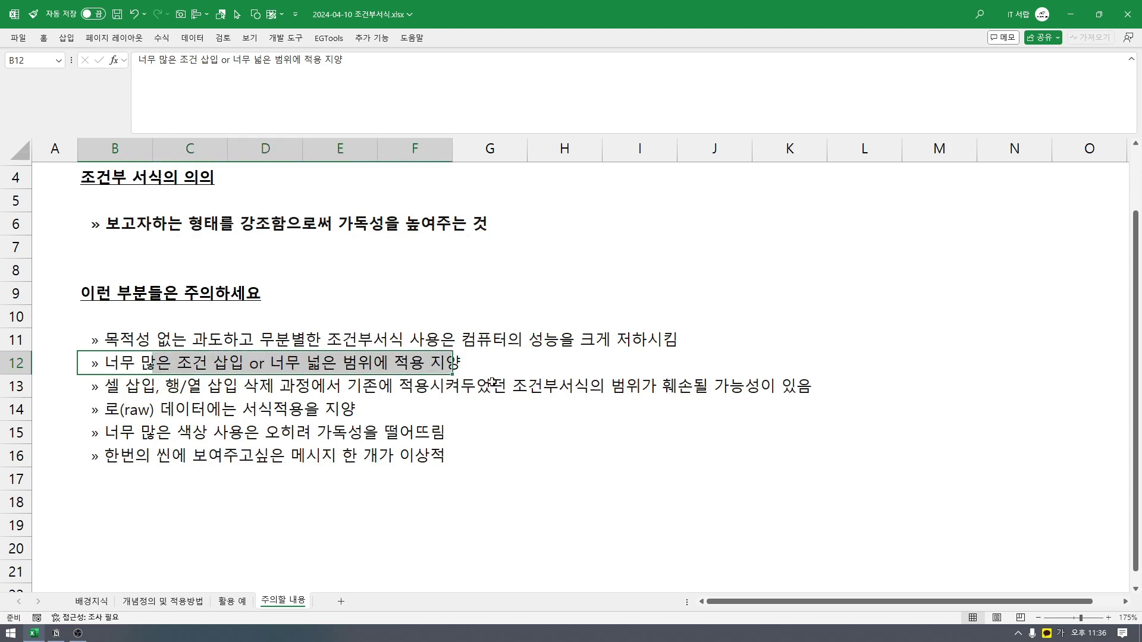
{"action": "left_click", "coordinate": [485, 369]}
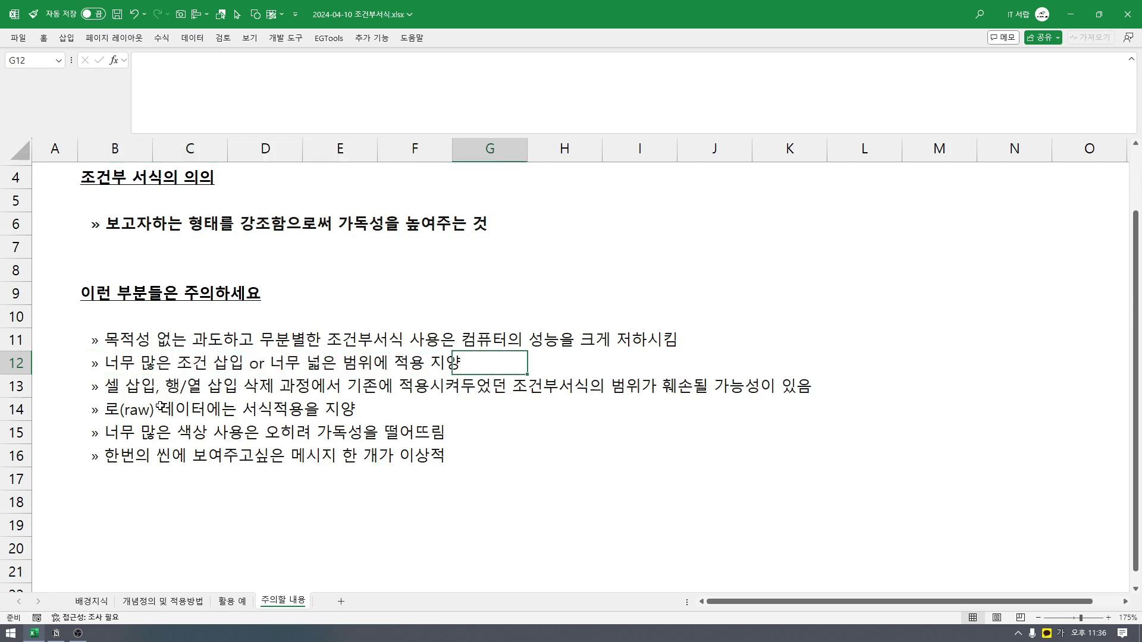
- Try inserting a row at row 105 of the 활용 예 sheet, inside the font color table, and undo the insertion
{"action": "left_click", "coordinate": [231, 602]}
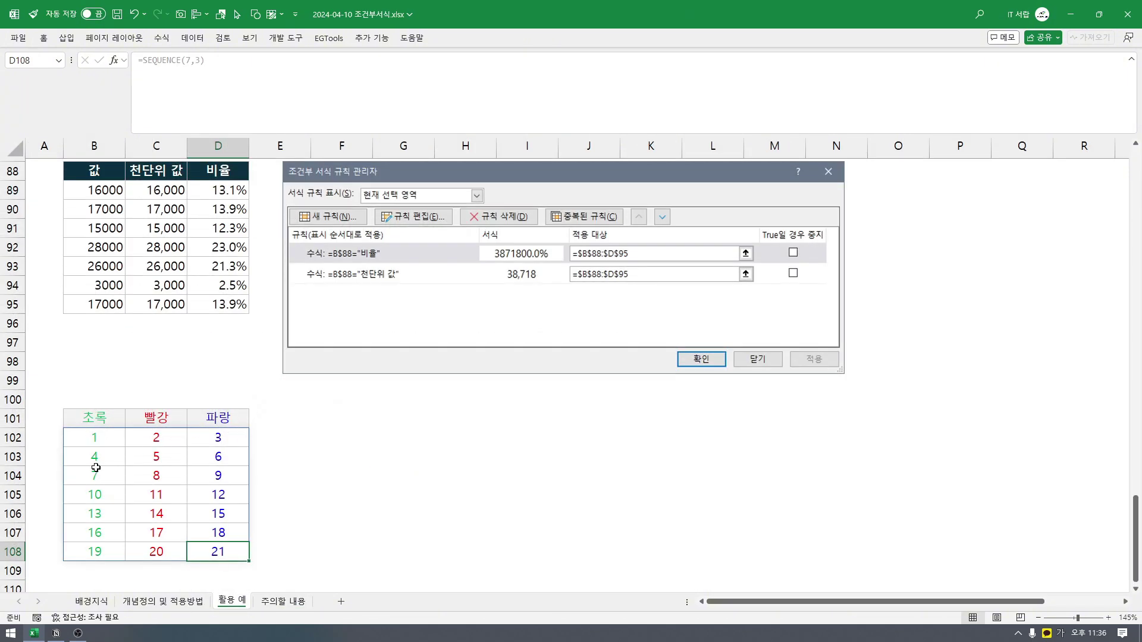
{"action": "left_click", "coordinate": [95, 493]}
{"action": "key", "text": "shift+space"}
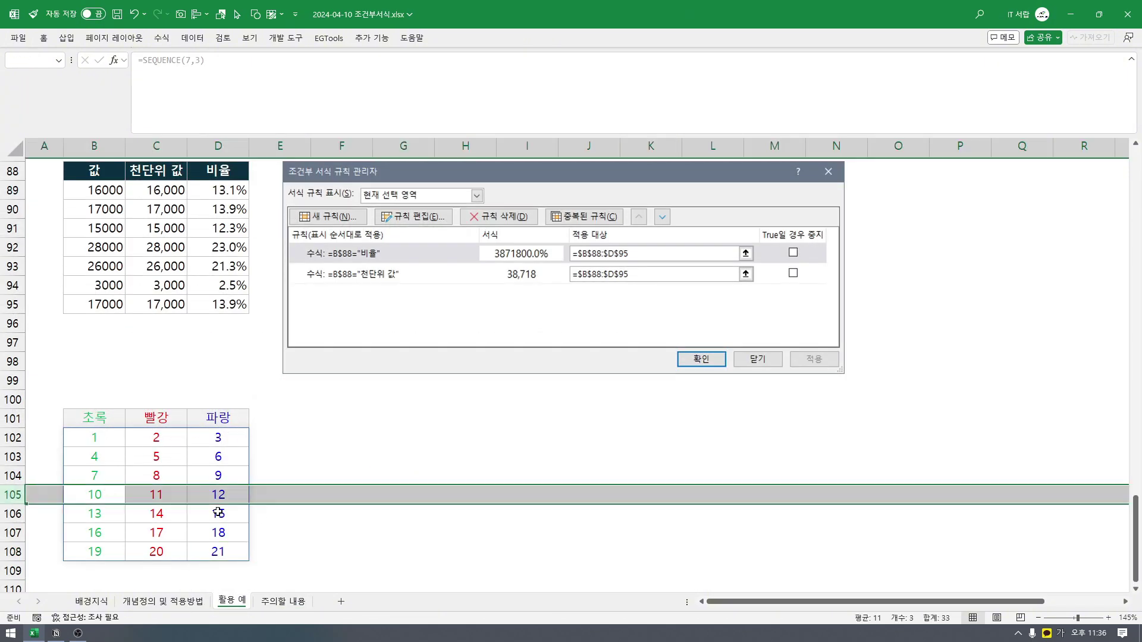
{"action": "key", "text": "ctrl+shift+equal"}
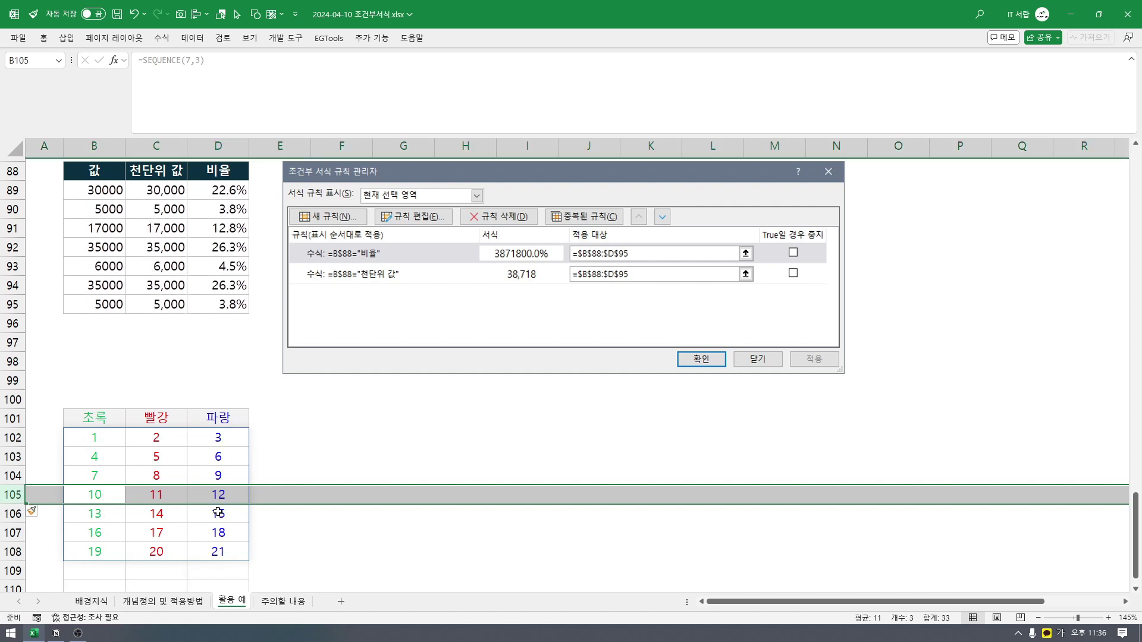
{"action": "key", "text": "ctrl+z"}
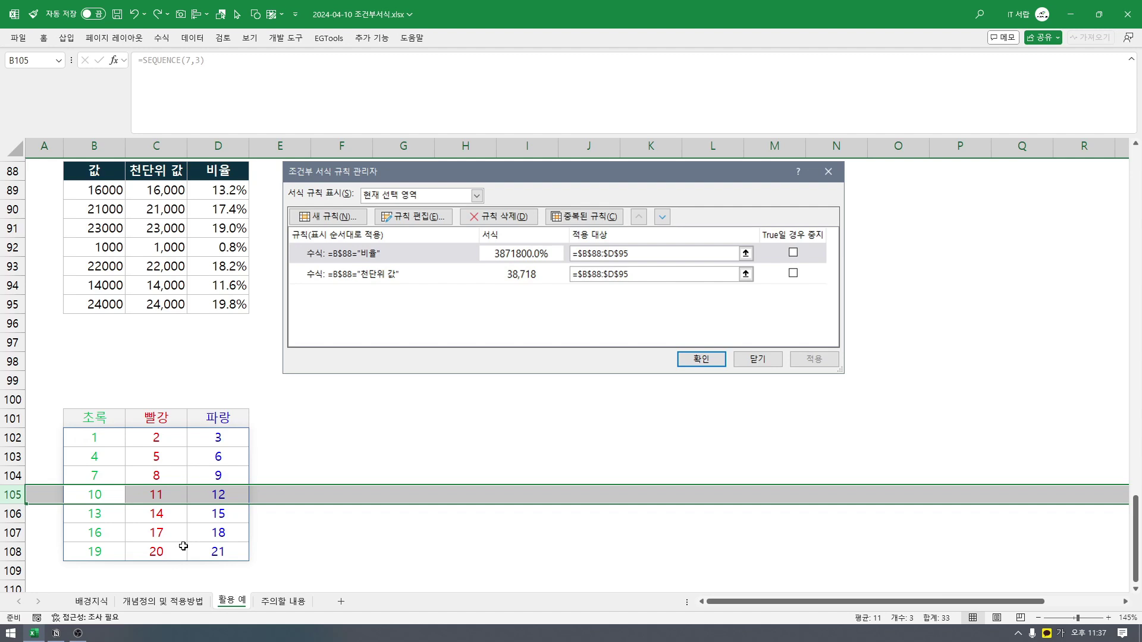
- Go back to the 주의할 내용 sheet and read the caution in B13 about inserting or deleting cells, rows and columns
{"action": "left_click", "coordinate": [273, 604]}
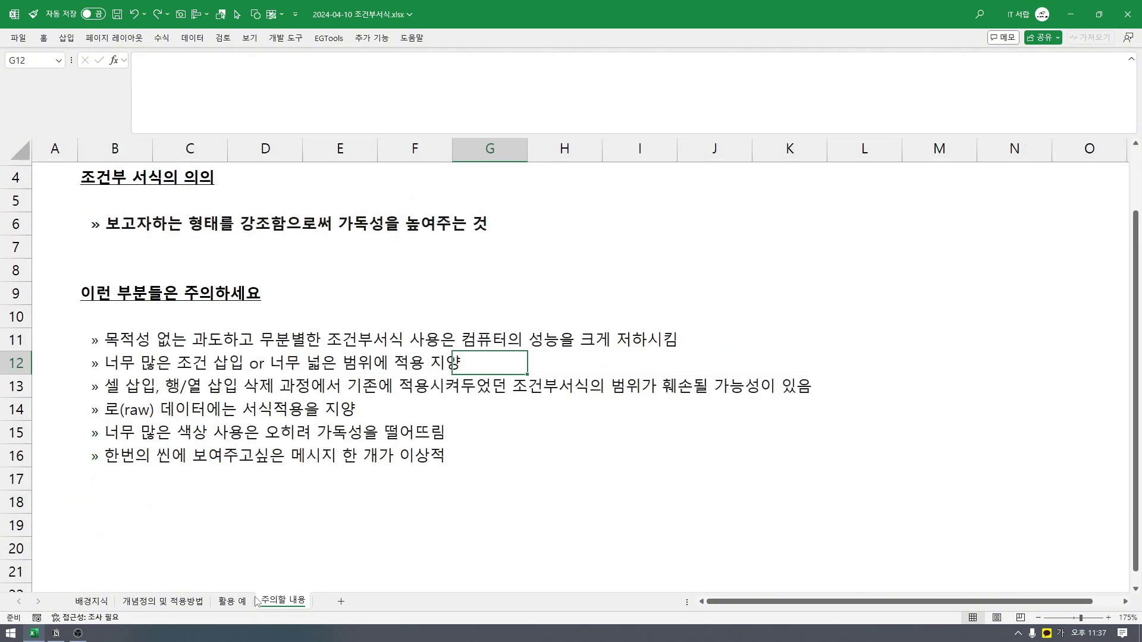
{"action": "left_click", "coordinate": [111, 392]}
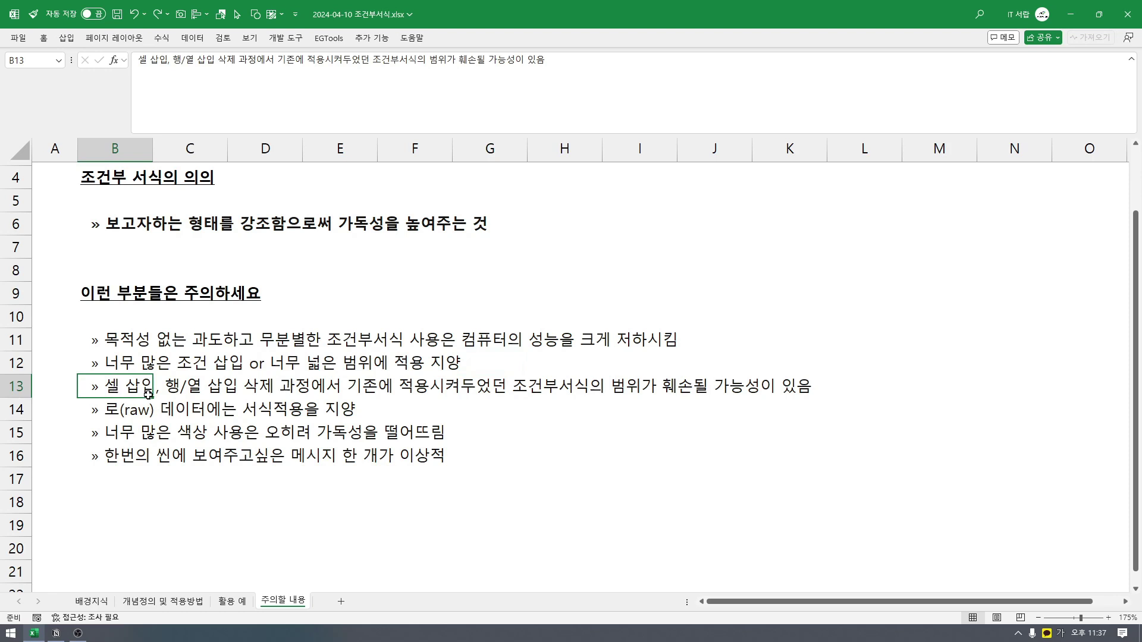
{"action": "left_click_drag", "start_coordinate": [175, 395], "coordinate": [320, 401]}
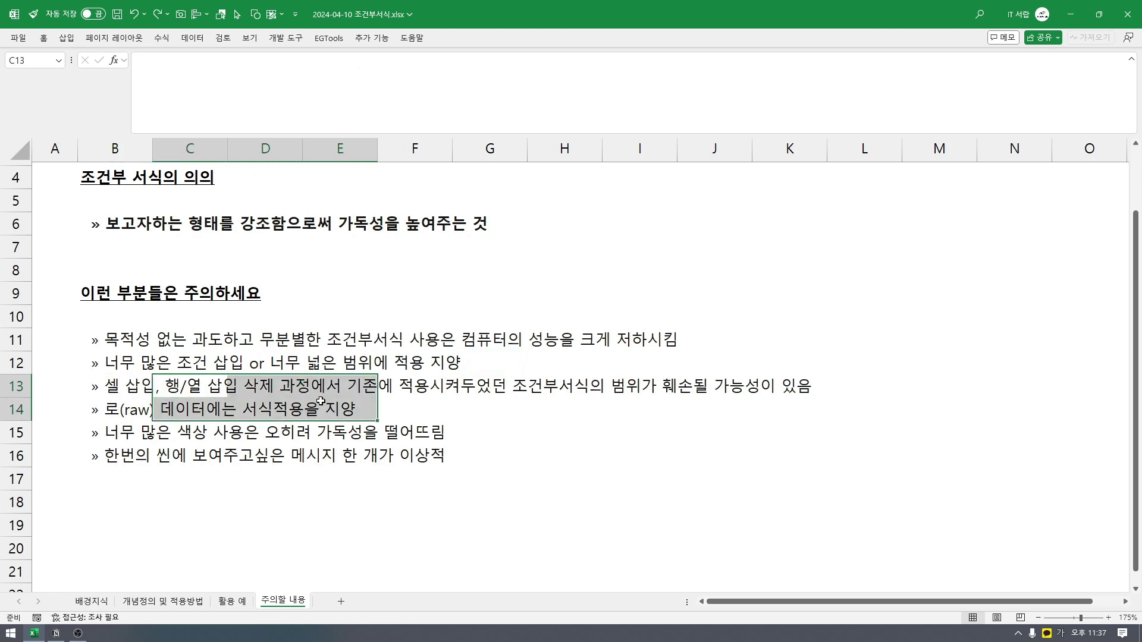
{"action": "left_click", "coordinate": [289, 392]}
{"action": "left_click", "coordinate": [123, 388]}
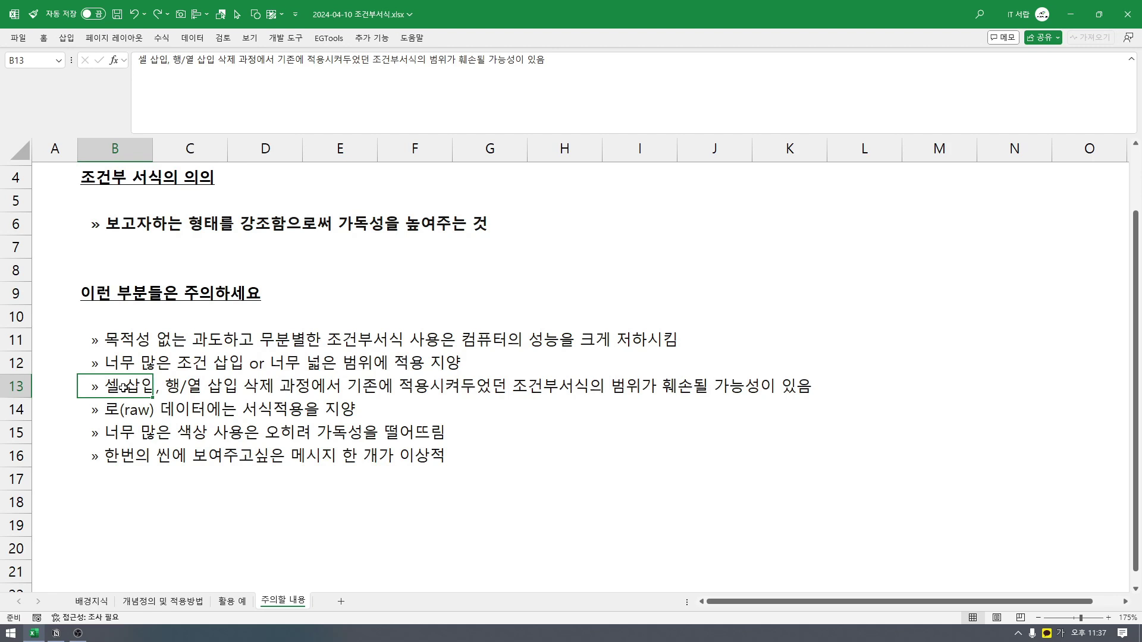
{"action": "mouse_move", "coordinate": [127, 390]}
{"action": "left_mouse_down"}
{"action": "mouse_move", "coordinate": [761, 410]}
{"action": "mouse_move", "coordinate": [757, 393]}
{"action": "left_mouse_up"}
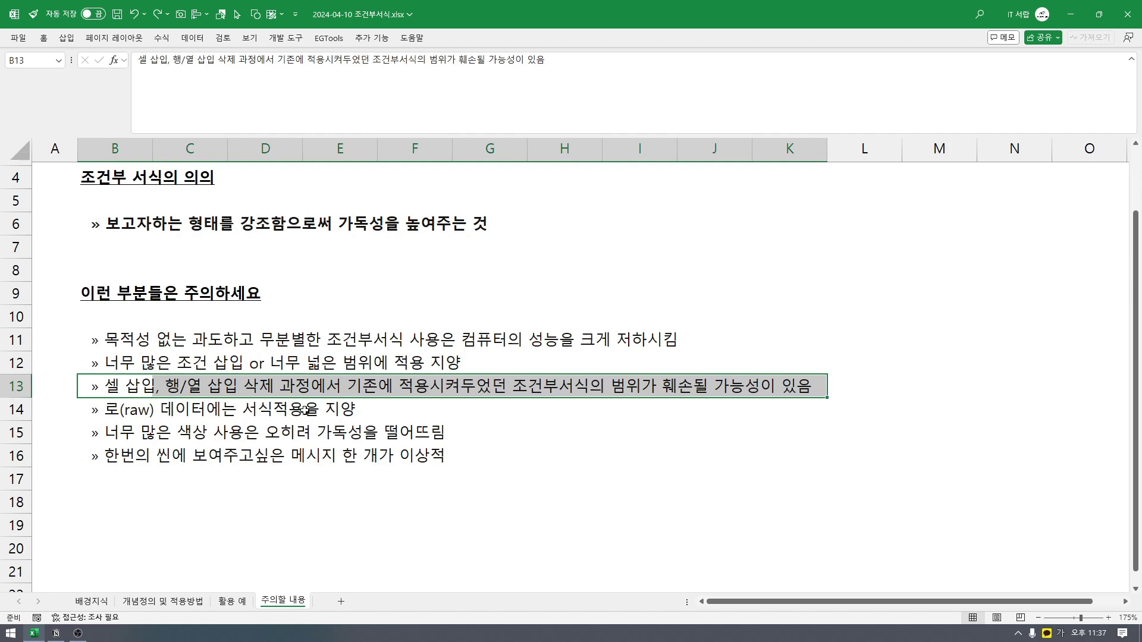
{"action": "left_click", "coordinate": [706, 389]}
- Read the caution in B14 about avoiding formatting on raw data
{"action": "left_click", "coordinate": [227, 408]}
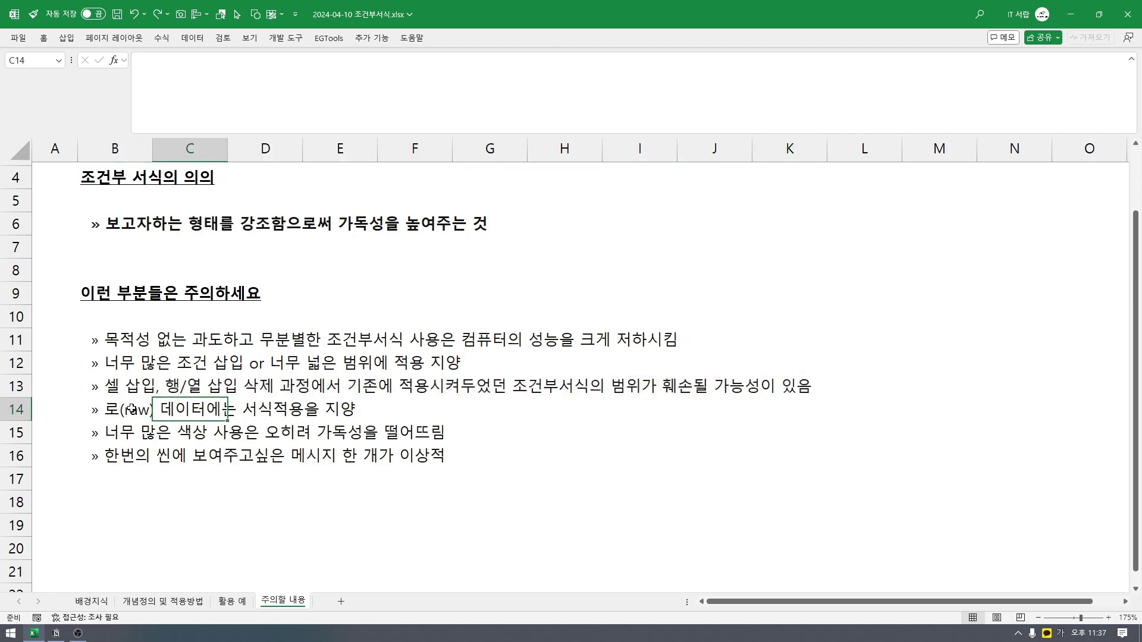
{"action": "left_click", "coordinate": [132, 410]}
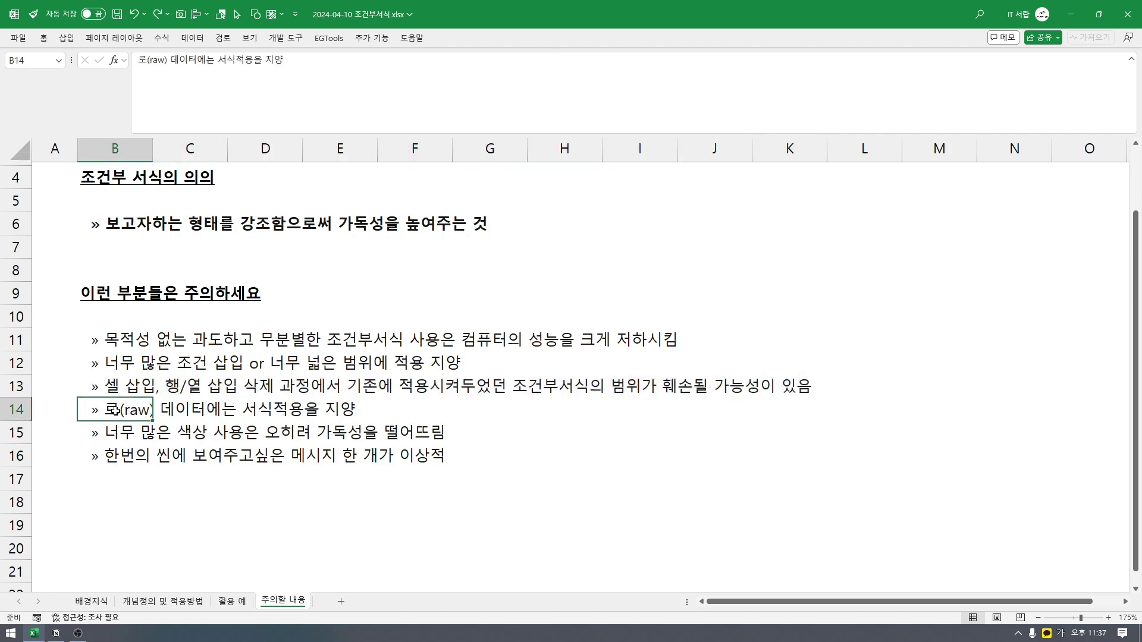
{"action": "left_click_drag", "start_coordinate": [115, 411], "coordinate": [382, 411]}
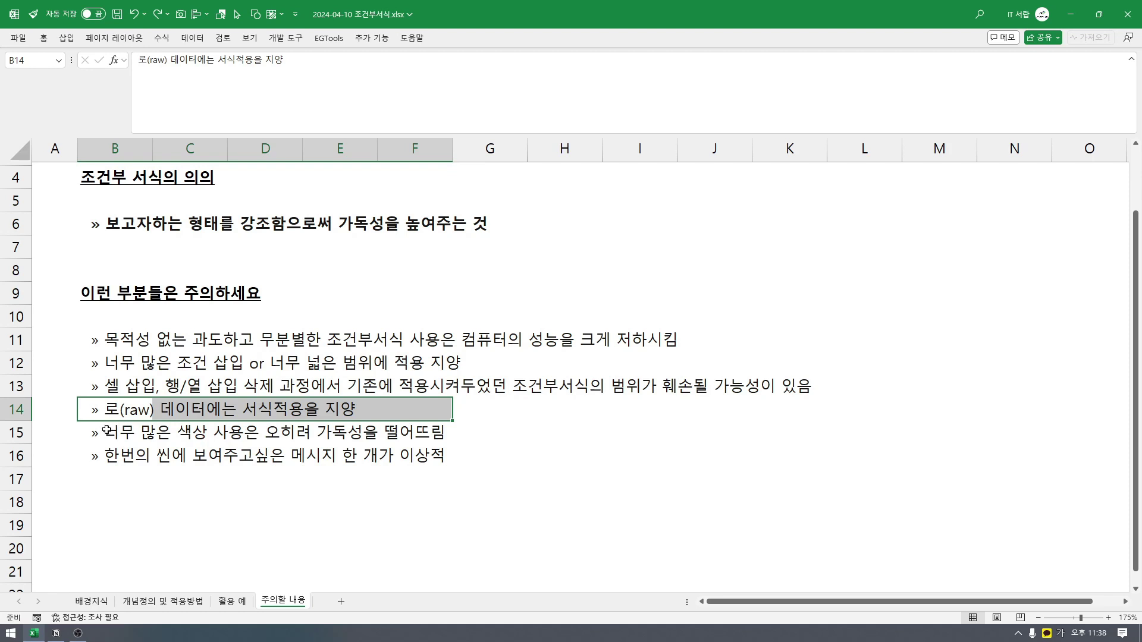
- Read the cautions in B15 and B16 about using too many colors and showing one message per scene
{"action": "left_click", "coordinate": [101, 435]}
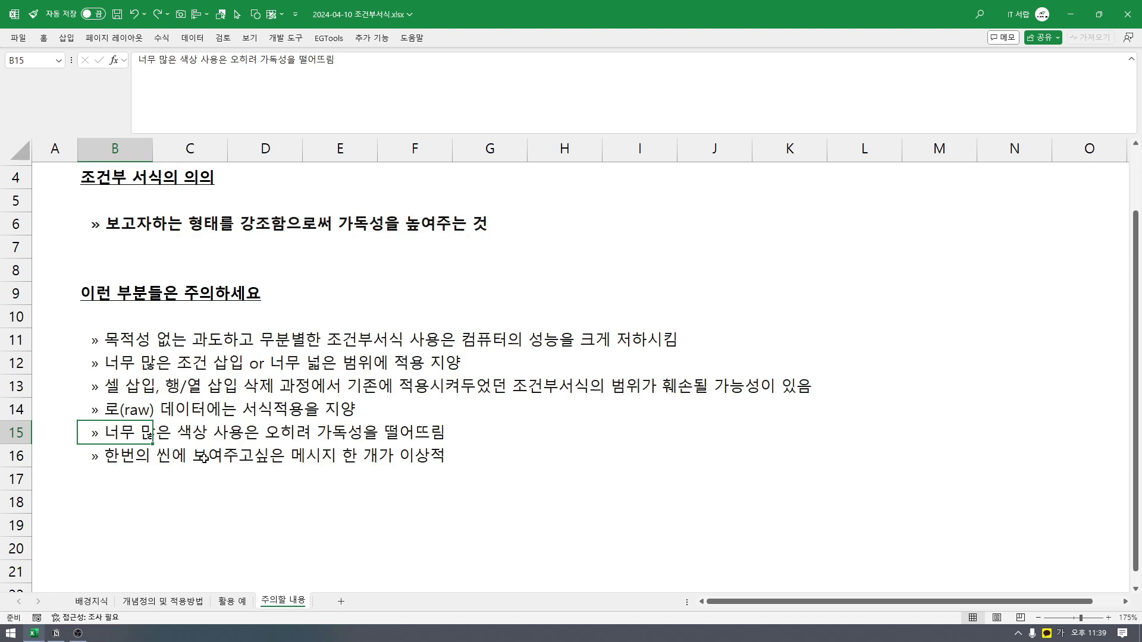
{"action": "left_click_drag", "start_coordinate": [122, 438], "coordinate": [479, 437]}
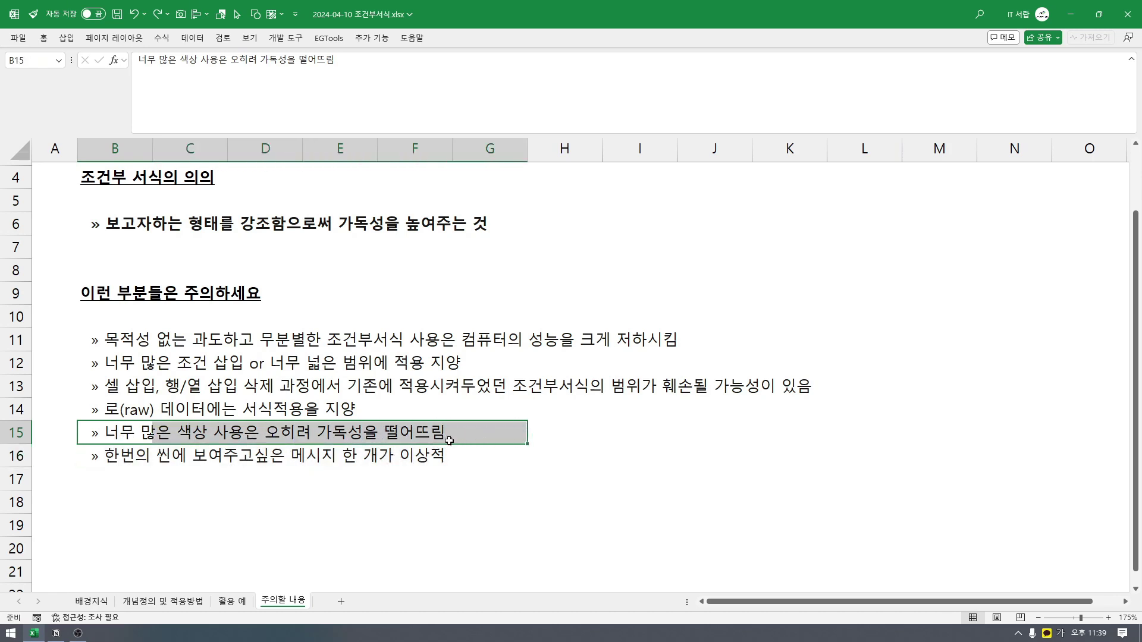
{"action": "left_click_drag", "start_coordinate": [102, 458], "coordinate": [523, 464]}
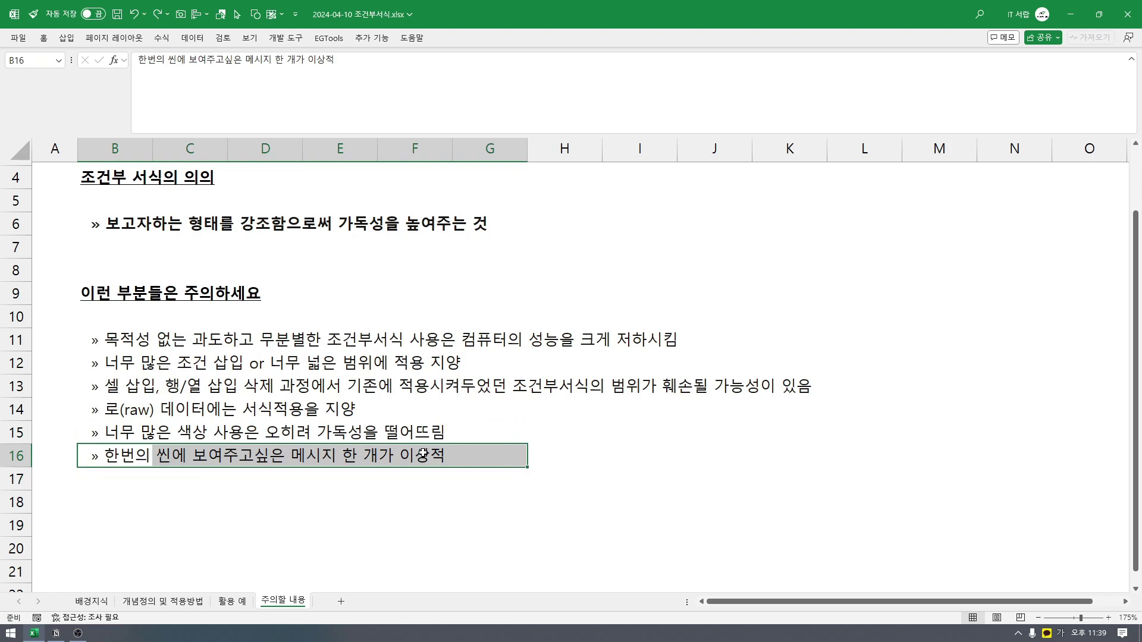
- On the 활용 예 sheet, clear the third rule's checkbox in G59, try the first rule's, and enable all three rules in G57:G59
{"action": "left_click", "coordinate": [232, 601]}
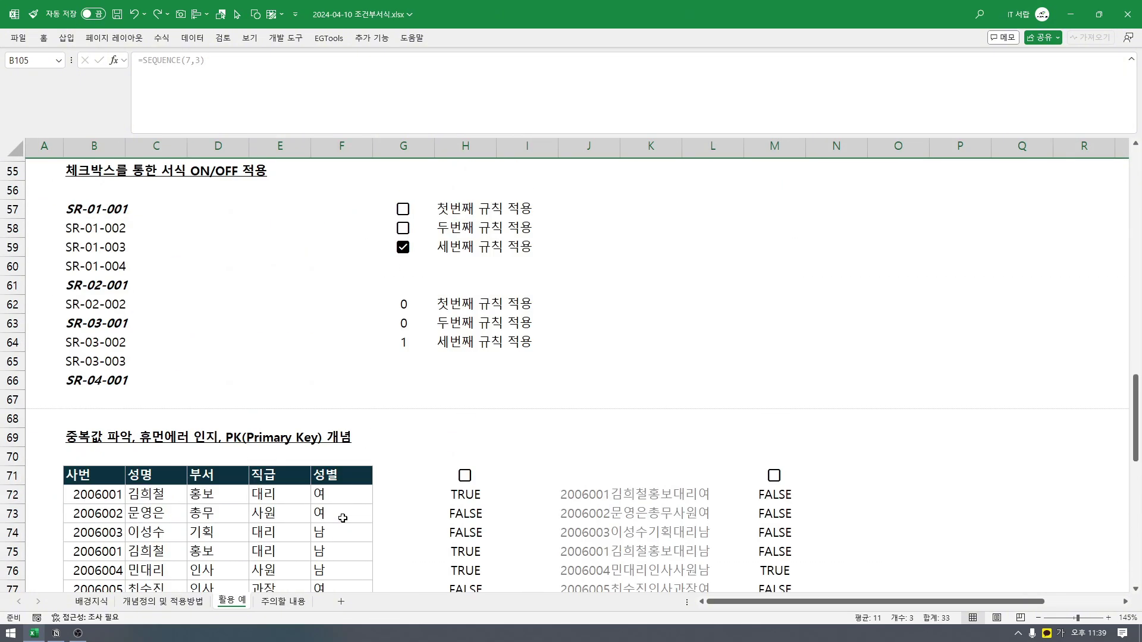
{"action": "scroll", "coordinate": [345, 515], "scroll_direction": "up", "scroll_amount": 2}
{"action": "left_click", "coordinate": [403, 362]}
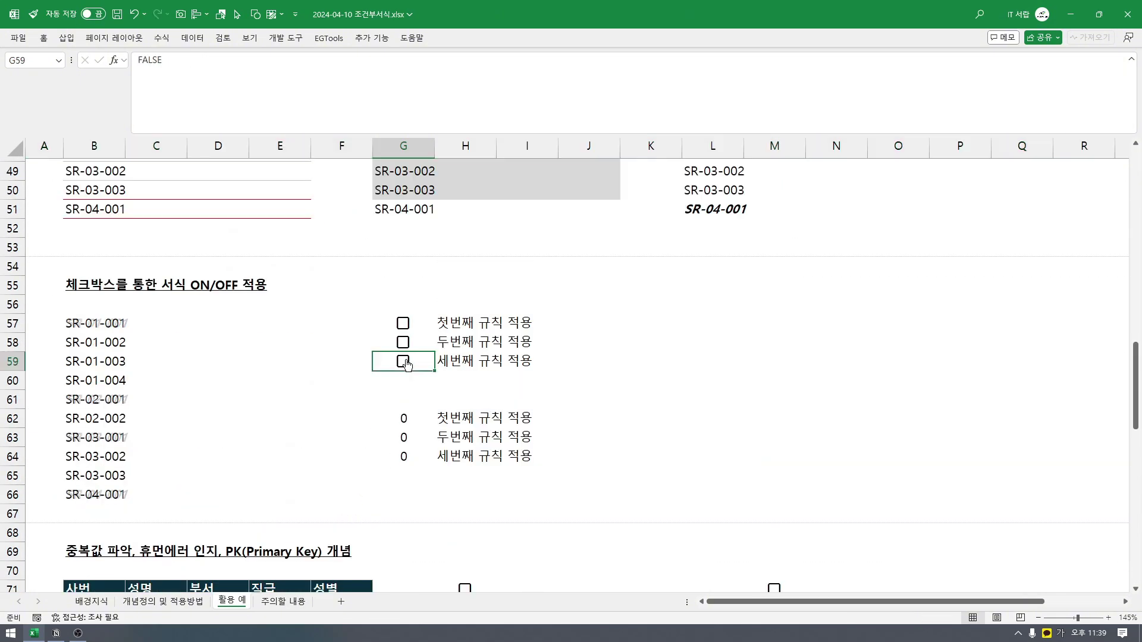
{"action": "scroll", "coordinate": [409, 365], "scroll_direction": "up", "scroll_amount": 1}
{"action": "left_click", "coordinate": [404, 382]}
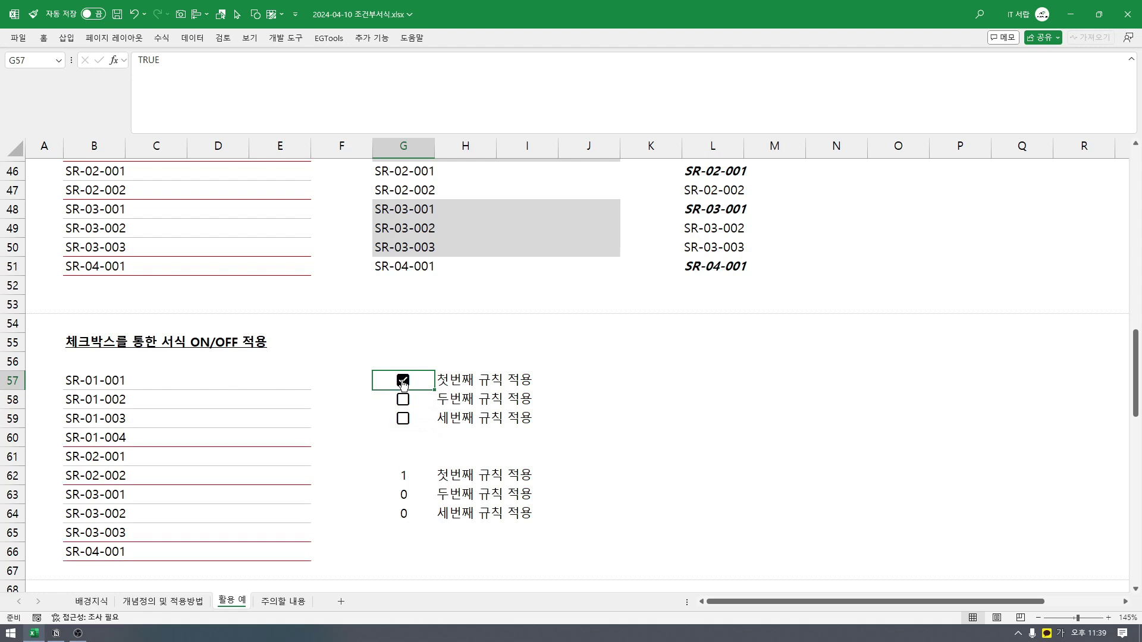
{"action": "left_click", "coordinate": [404, 382]}
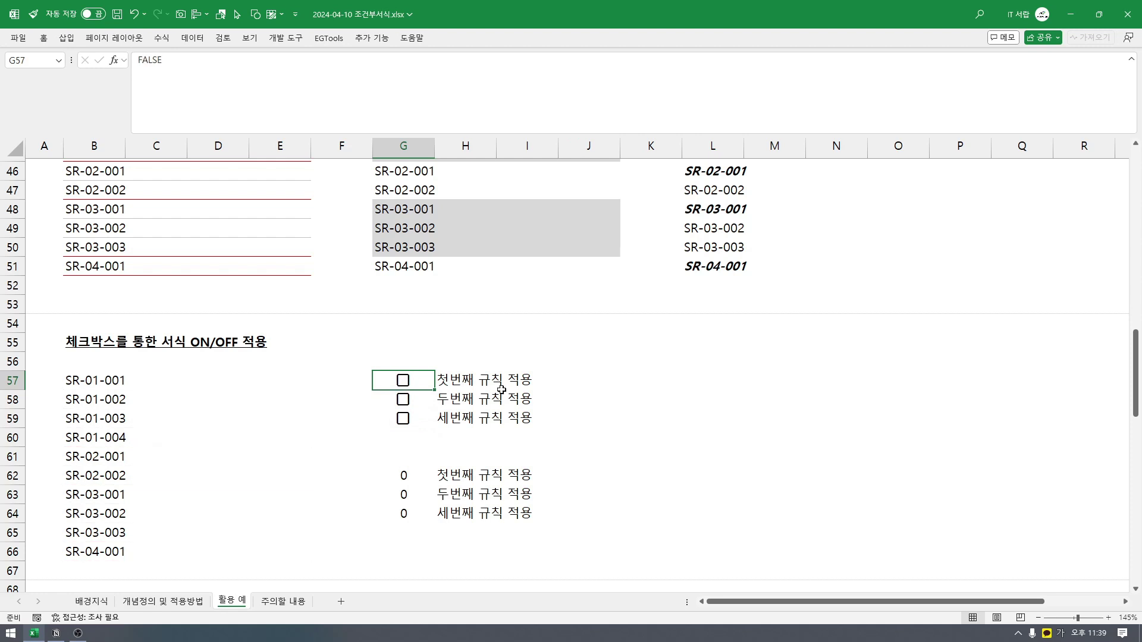
{"action": "left_click", "coordinate": [400, 383]}
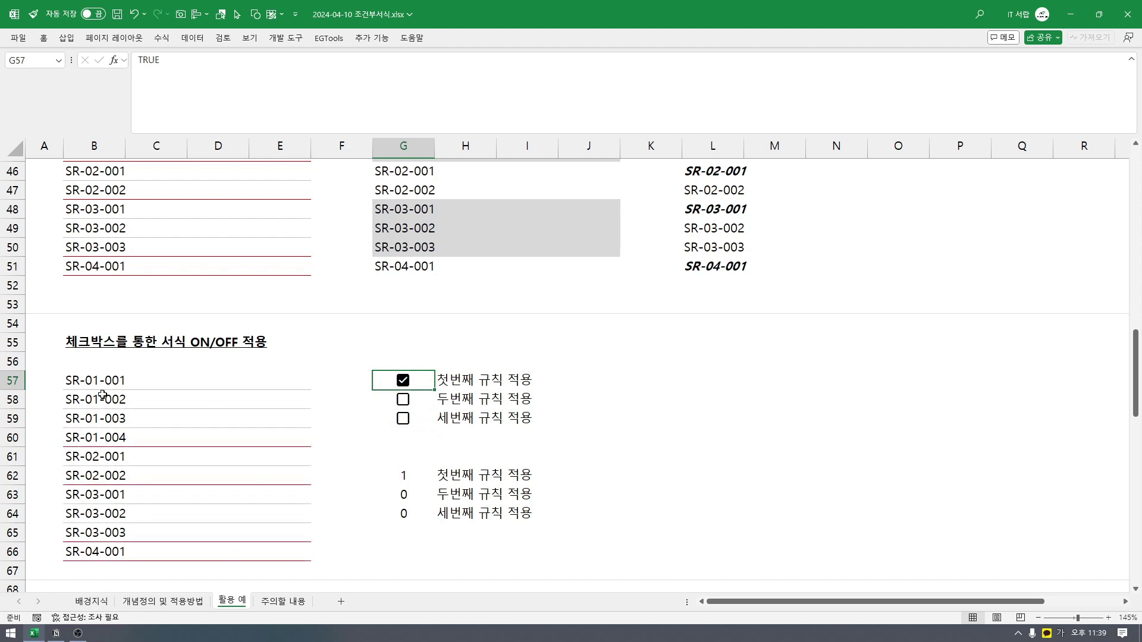
{"action": "left_click", "coordinate": [403, 400]}
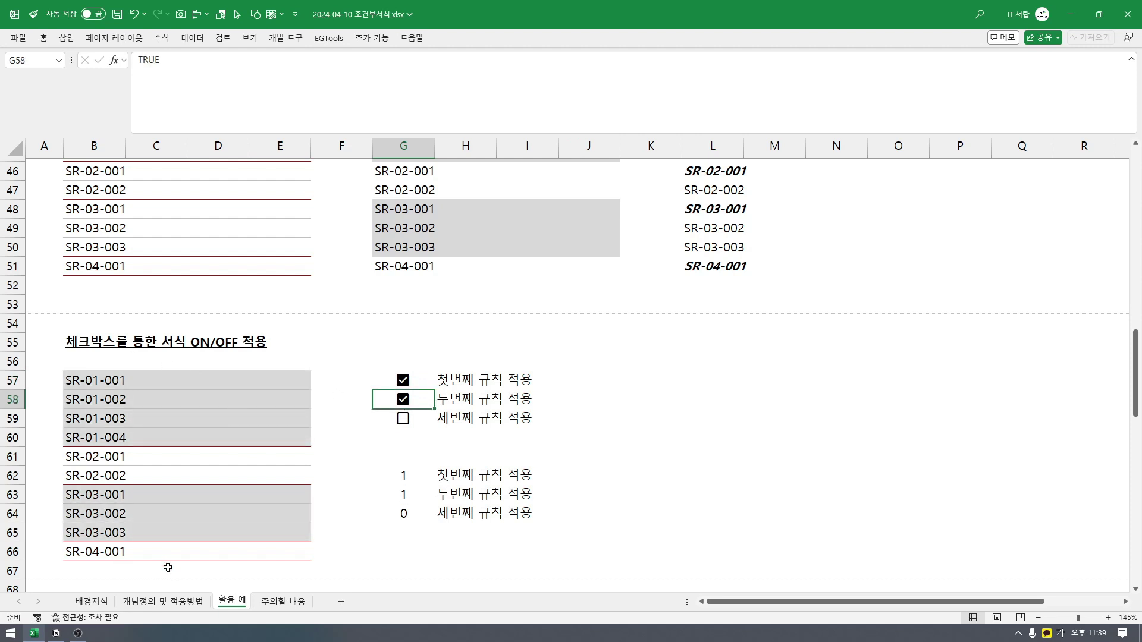
{"action": "left_click", "coordinate": [404, 419]}
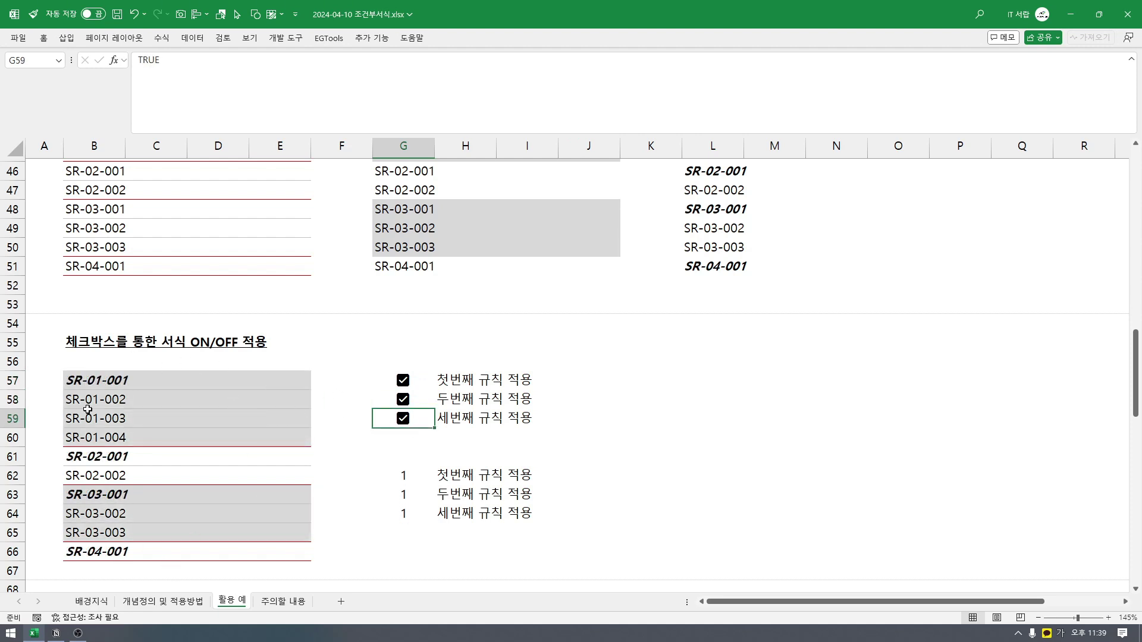
- Toggle the rule checkboxes in G57:G59 through different combinations, turning the second and third rules off
{"action": "left_click", "coordinate": [403, 399]}
{"action": "left_click", "coordinate": [403, 384]}
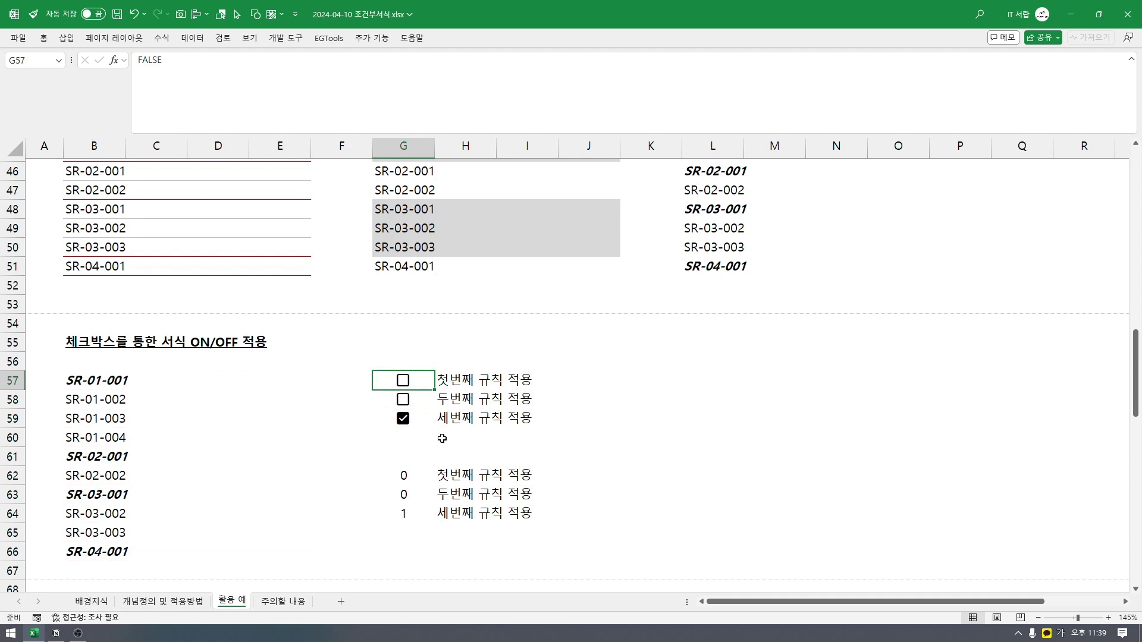
{"action": "left_click", "coordinate": [402, 400]}
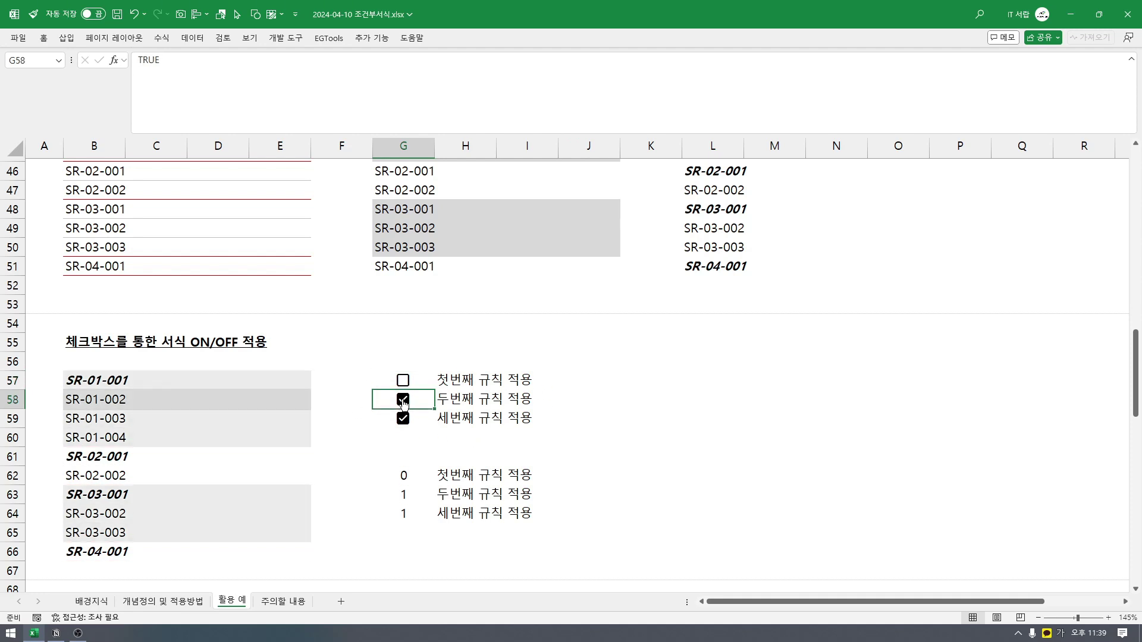
{"action": "left_click", "coordinate": [402, 381]}
{"action": "left_click", "coordinate": [403, 419]}
{"action": "left_click", "coordinate": [403, 399]}
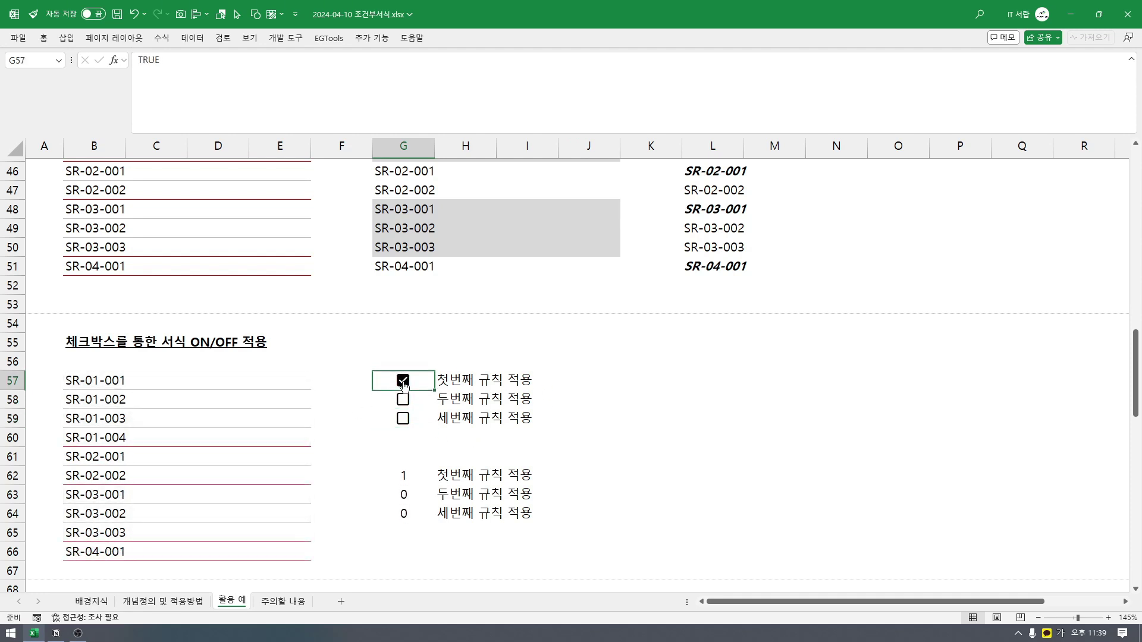
{"action": "left_click", "coordinate": [404, 380]}
{"action": "left_click", "coordinate": [403, 380]}
- Reset the active cell to A1 on the 주의할 내용 sheet and on the 활용 예 sheet
{"action": "left_click", "coordinate": [268, 605]}
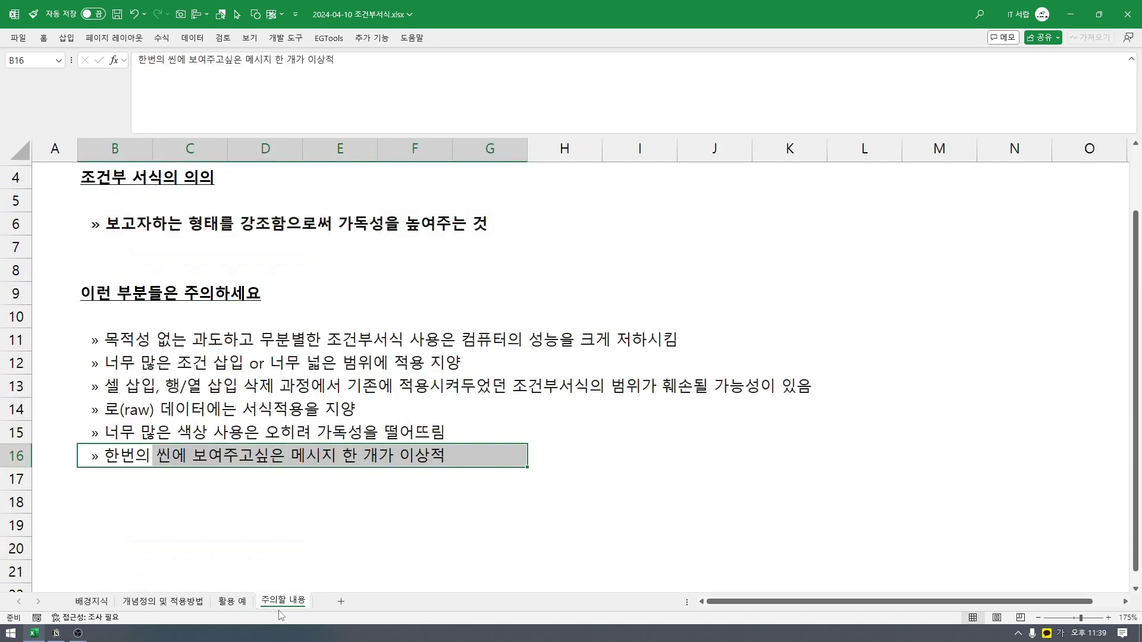
{"action": "key", "text": "ctrl+Home"}
{"action": "key", "text": "ctrl+Page_Up"}
{"action": "key", "text": "ctrl+Home"}
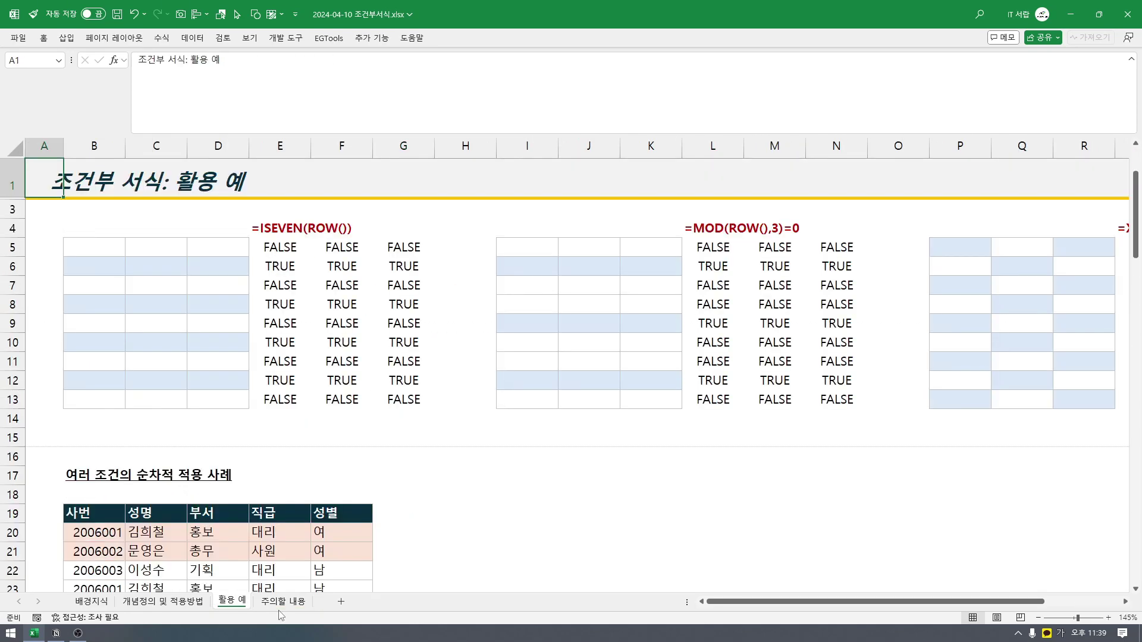
- Go to the 배경지식 sheet and review the cell reference tables and the TRUE & FALSE section at B33
{"action": "key", "text": "ctrl+Page_Up"}
{"action": "key", "text": "ctrl+Page_Up"}
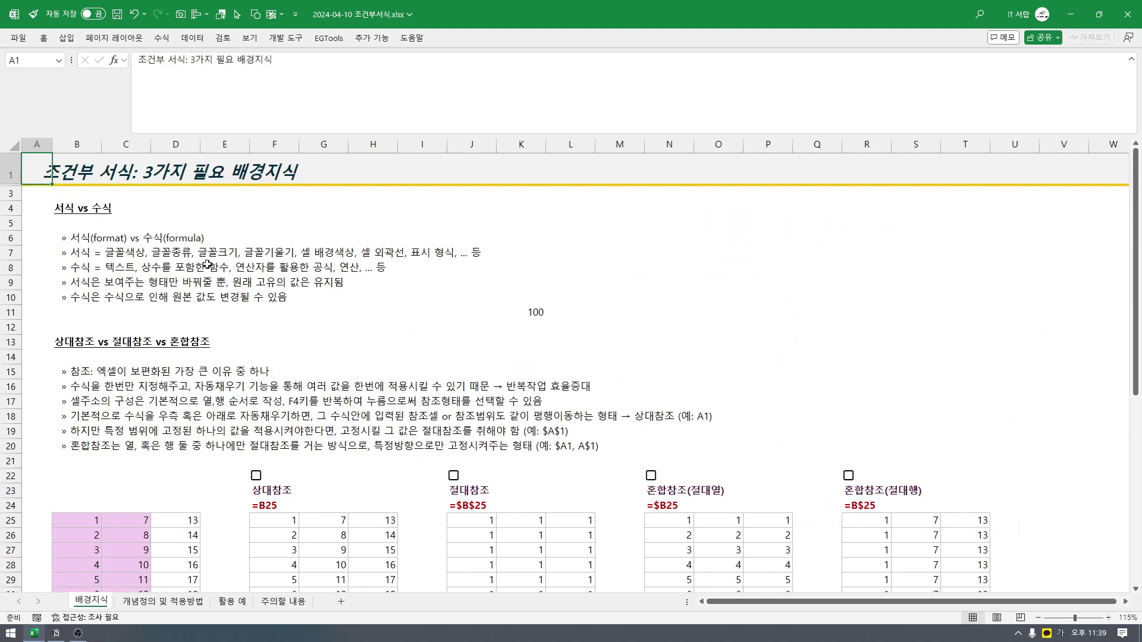
{"action": "scroll", "coordinate": [113, 456], "scroll_direction": "down", "scroll_amount": 6}
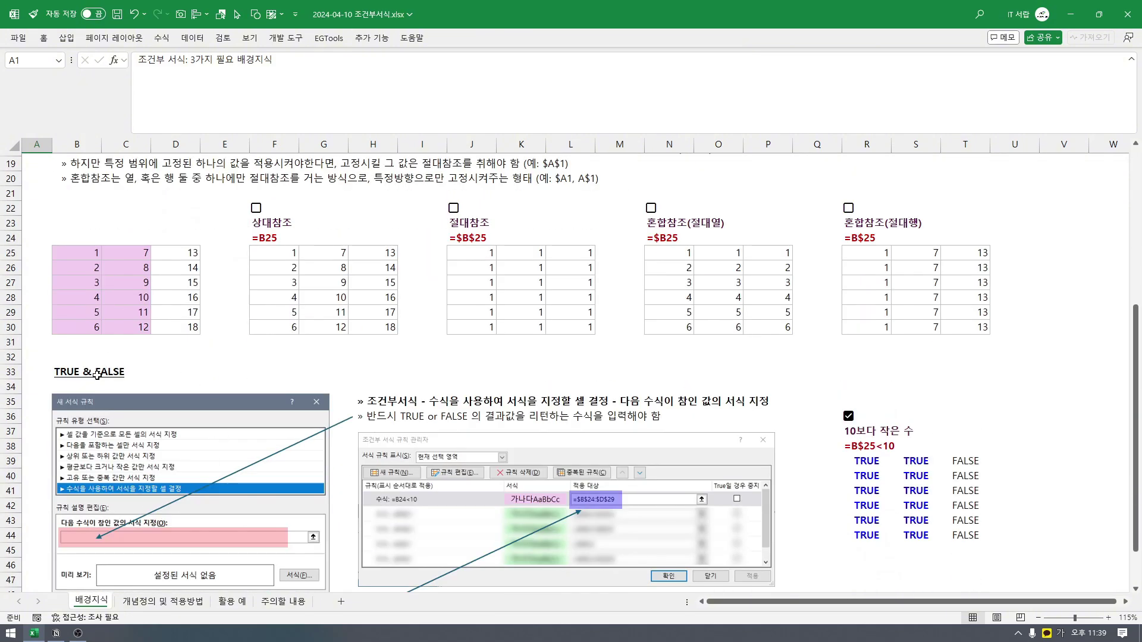
{"action": "left_click_drag", "start_coordinate": [75, 376], "coordinate": [173, 372]}
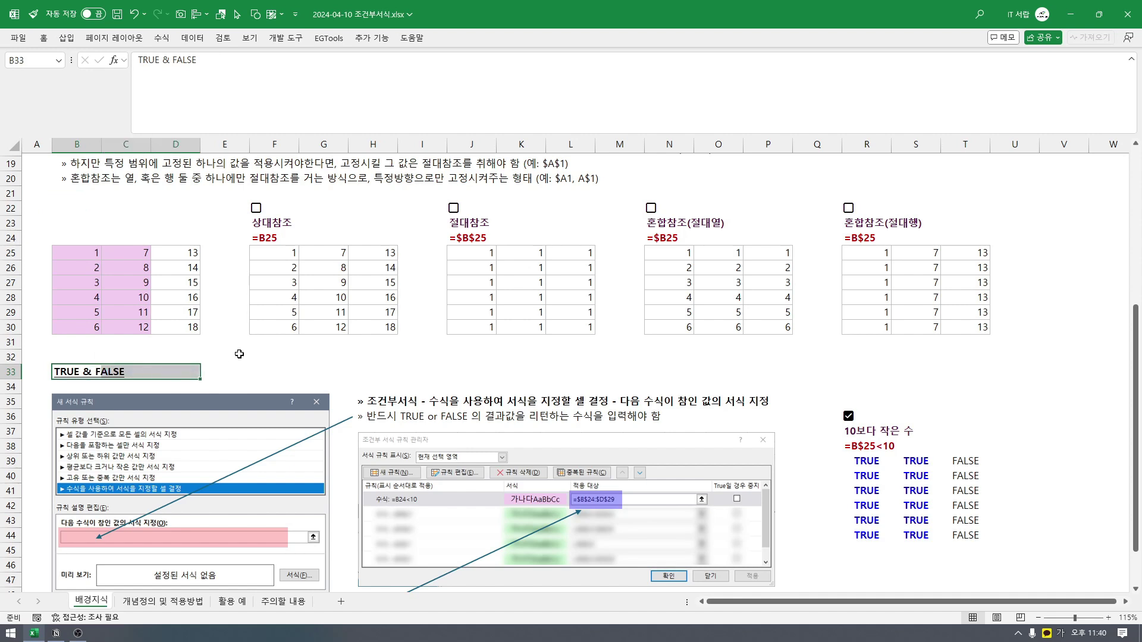
{"action": "left_click", "coordinate": [222, 371]}
{"action": "left_click", "coordinate": [76, 375]}
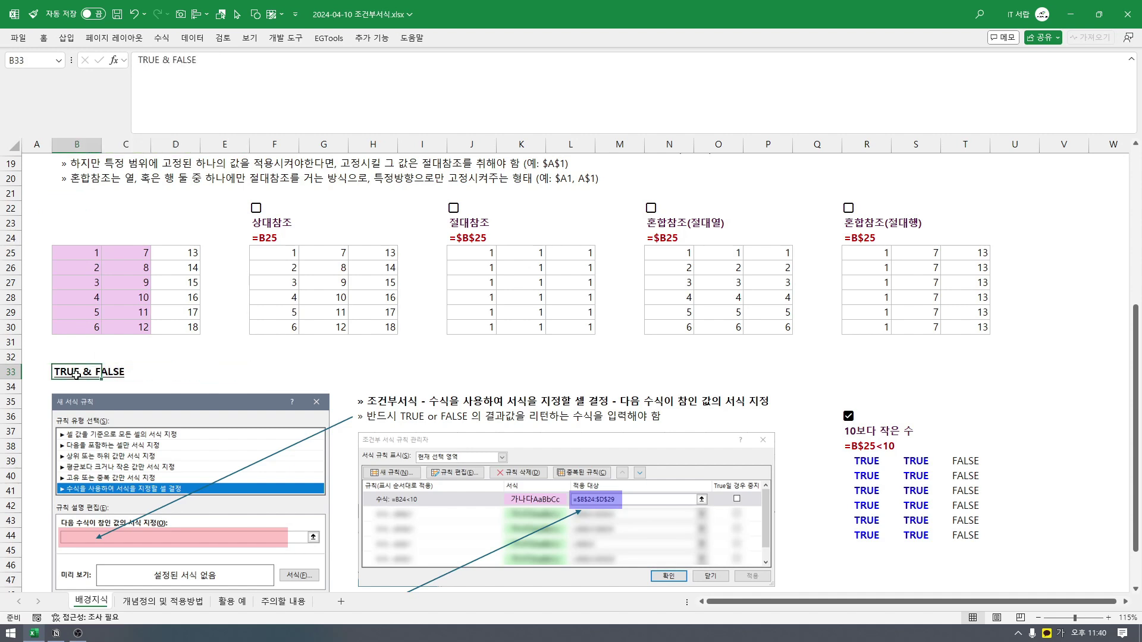
- Review the 개념정의 및 적용방법 sheet, from the concept notes through the TRUE/FALSE expressions to the sample formula result tables
{"action": "left_click", "coordinate": [152, 602]}
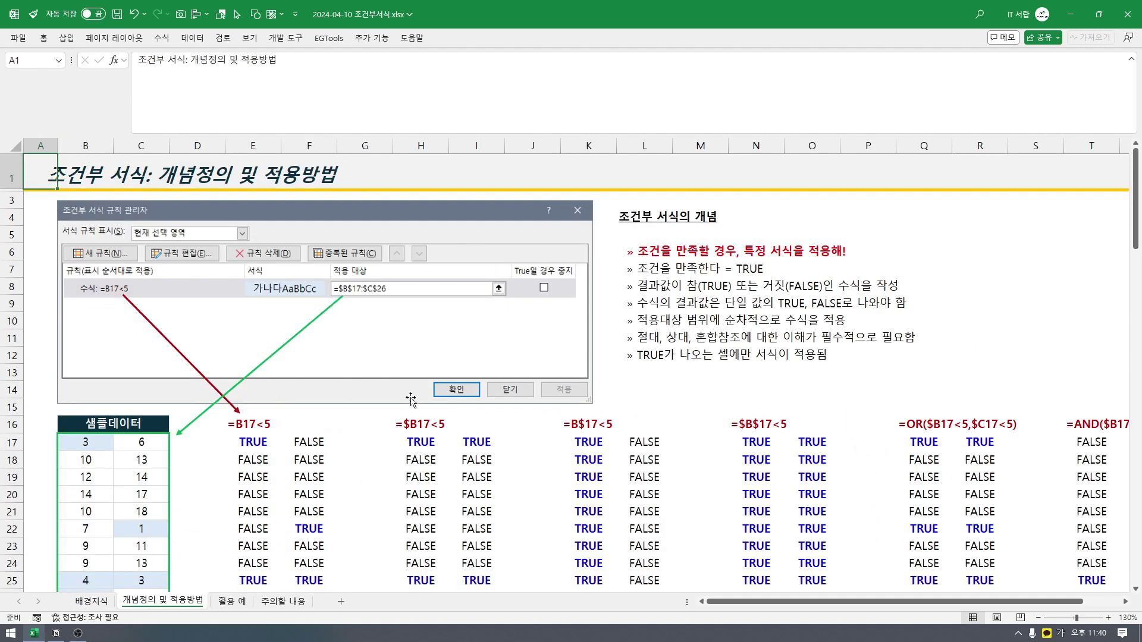
{"action": "scroll", "coordinate": [569, 439], "scroll_direction": "down", "scroll_amount": 1}
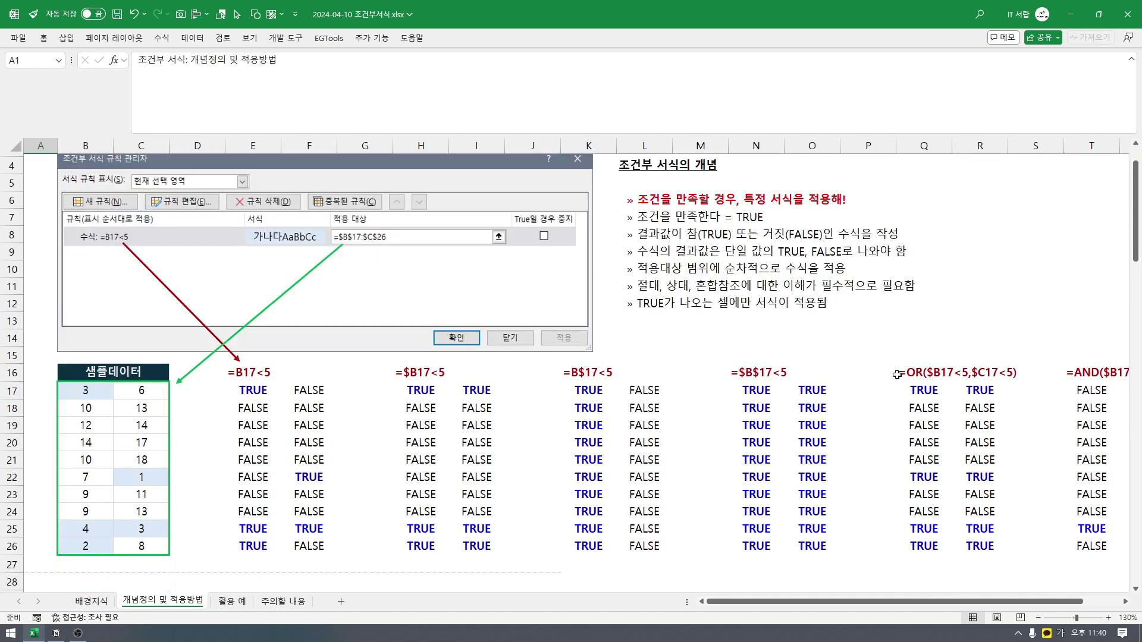
{"action": "scroll", "coordinate": [434, 421], "scroll_direction": "down", "scroll_amount": 6}
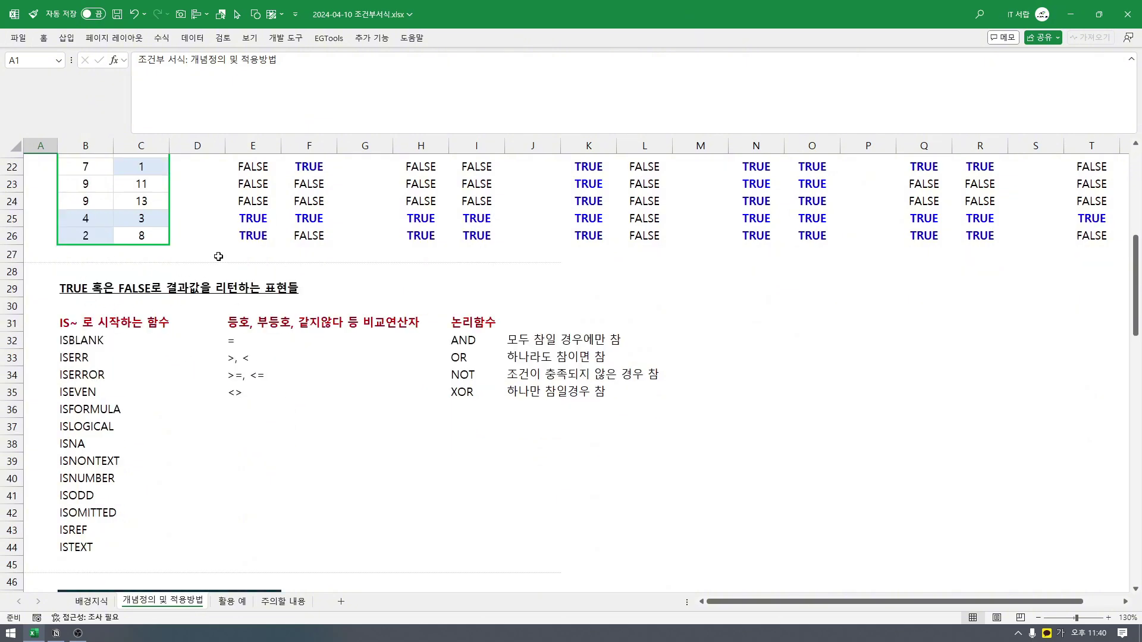
{"action": "scroll", "coordinate": [395, 385], "scroll_direction": "down", "scroll_amount": 8}
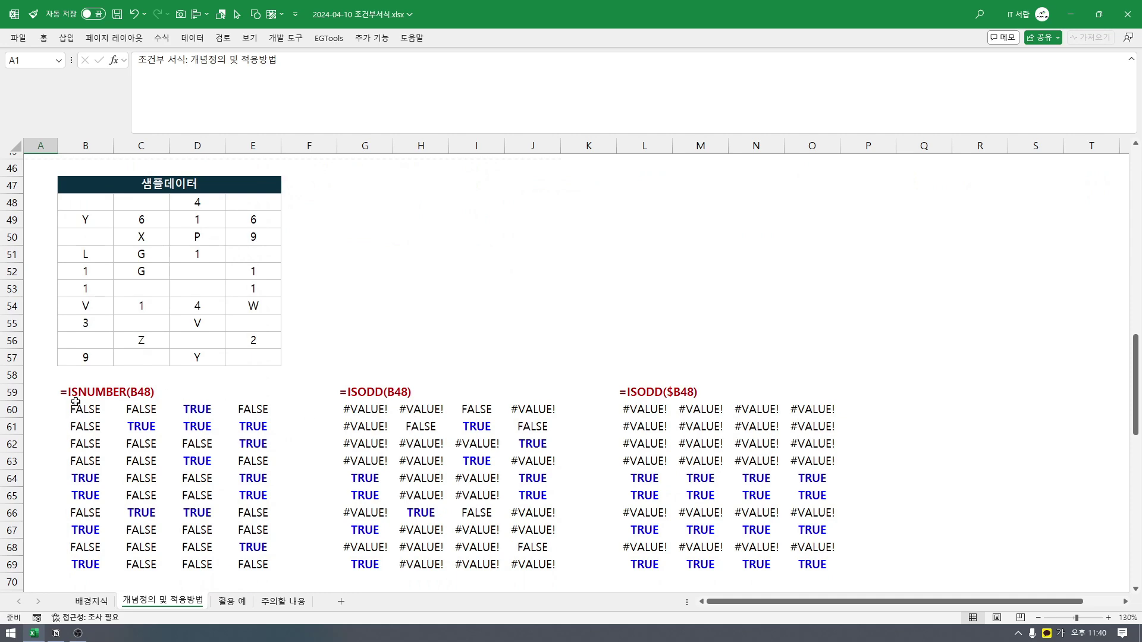
{"action": "scroll", "coordinate": [631, 392], "scroll_direction": "down", "scroll_amount": 4}
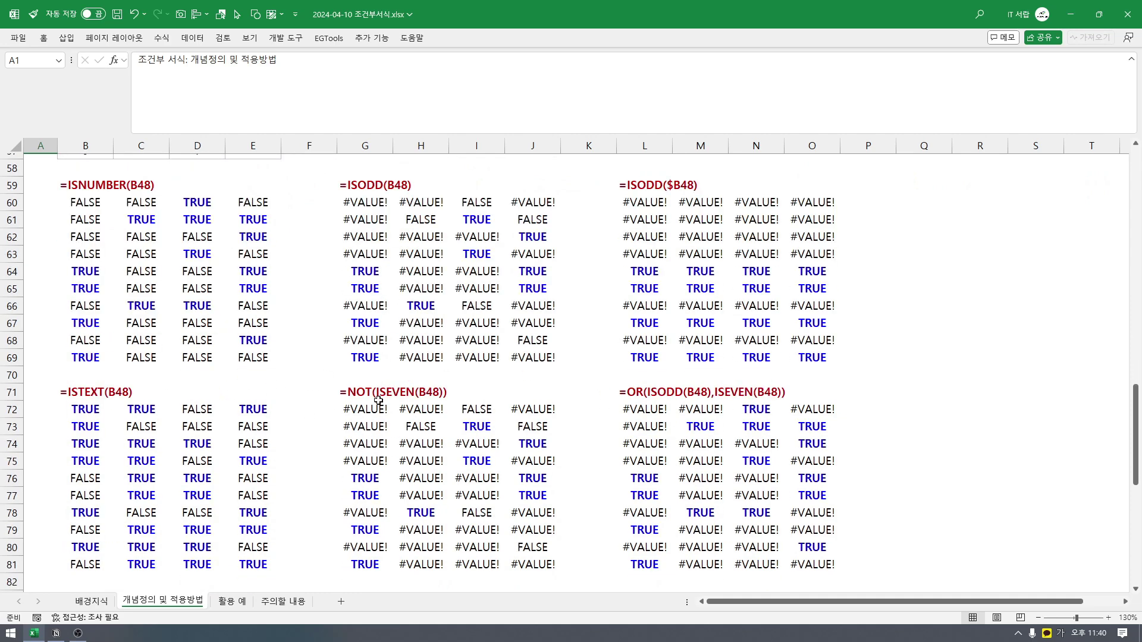
{"action": "scroll", "coordinate": [691, 416], "scroll_direction": "down", "scroll_amount": 2}
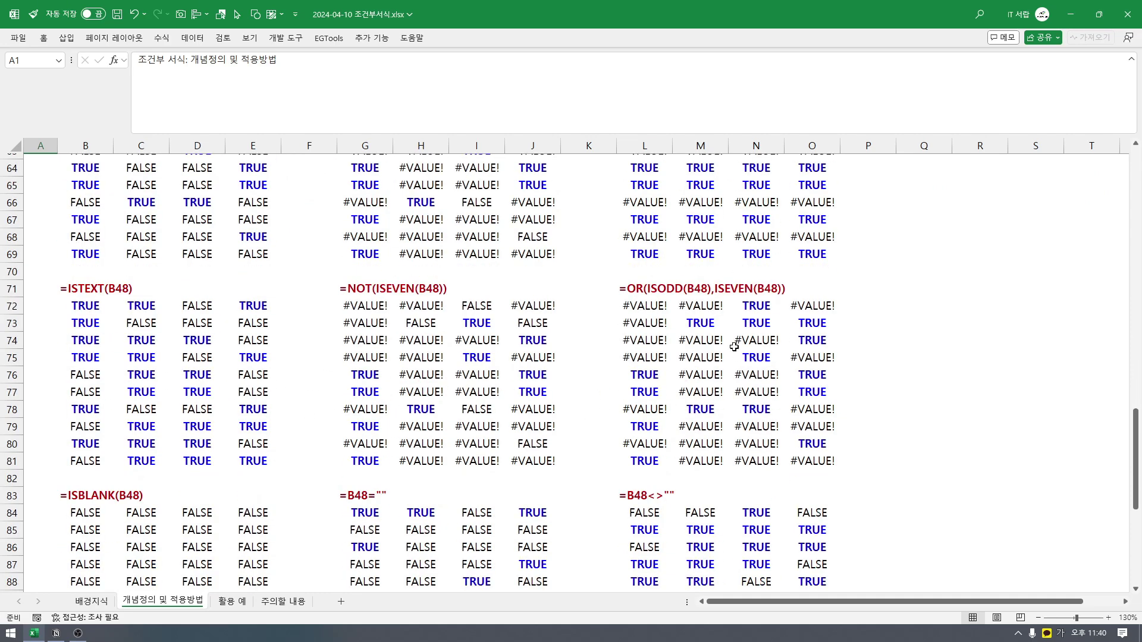
{"action": "scroll", "coordinate": [451, 362], "scroll_direction": "down", "scroll_amount": 2}
{"action": "scroll", "coordinate": [248, 308], "scroll_direction": "up", "scroll_amount": 5}
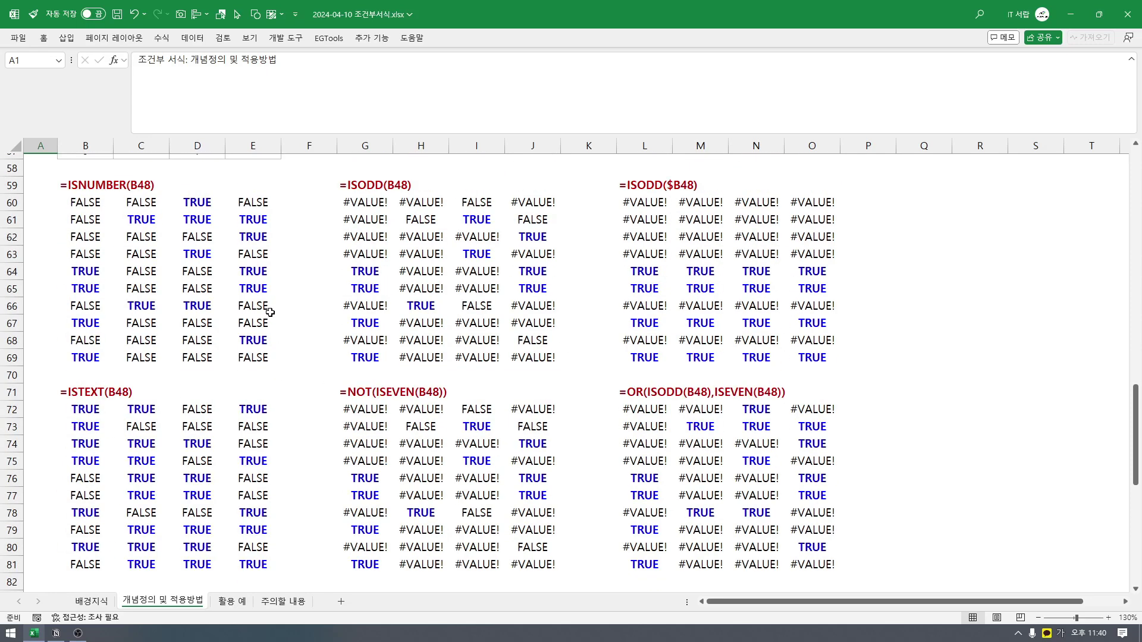
- Examine the =ISNUMBER(B48) formula in cell B60 together with the sample data table in B48:E57
{"action": "left_click", "coordinate": [75, 256]}
{"action": "scroll", "coordinate": [156, 281], "scroll_direction": "up", "scroll_amount": 1}
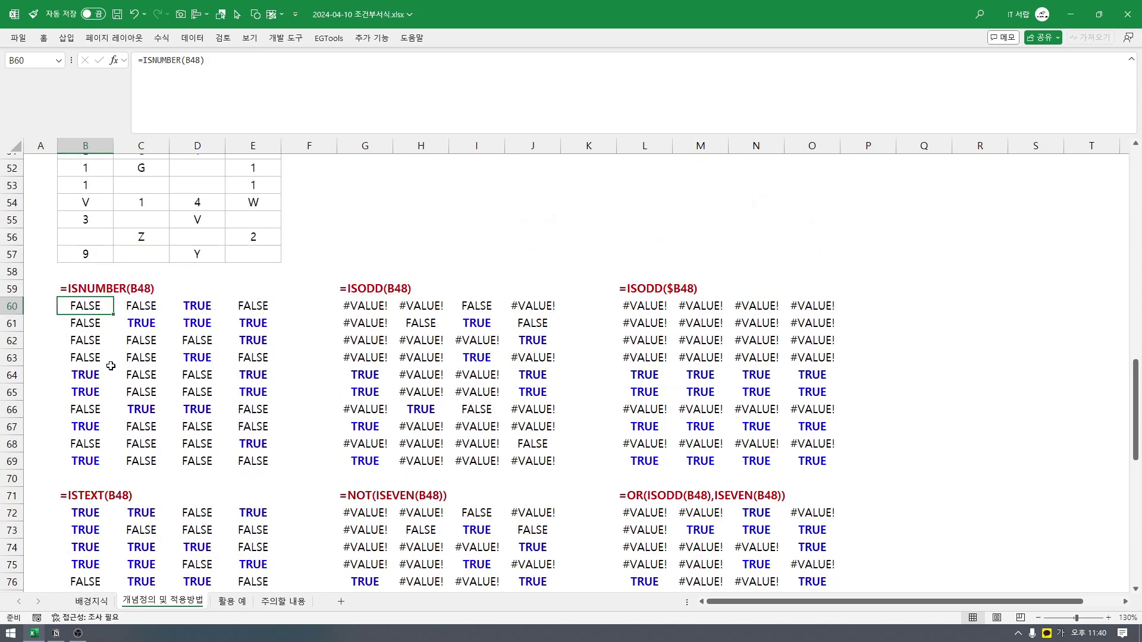
{"action": "scroll", "coordinate": [89, 303], "scroll_direction": "up", "scroll_amount": 2}
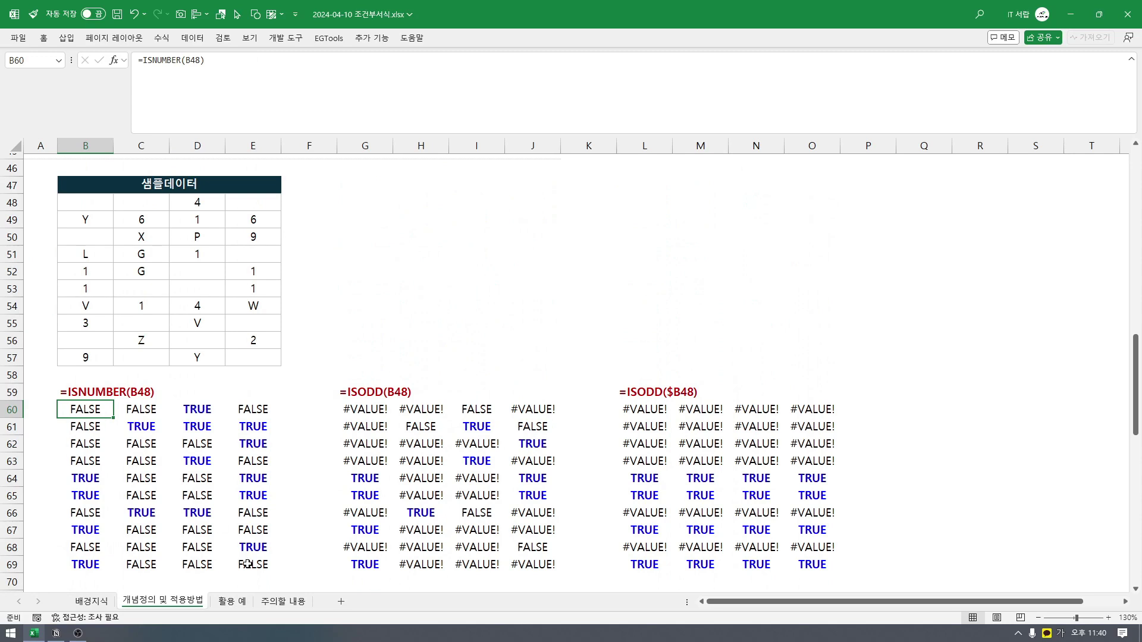
{"action": "left_click", "coordinate": [239, 70]}
{"action": "key", "text": "Escape"}
- Start a formula-based conditional formatting rule for the sample data in B48:E57 with the formula =ISNUMBER(B48)
{"action": "left_click", "coordinate": [100, 209]}
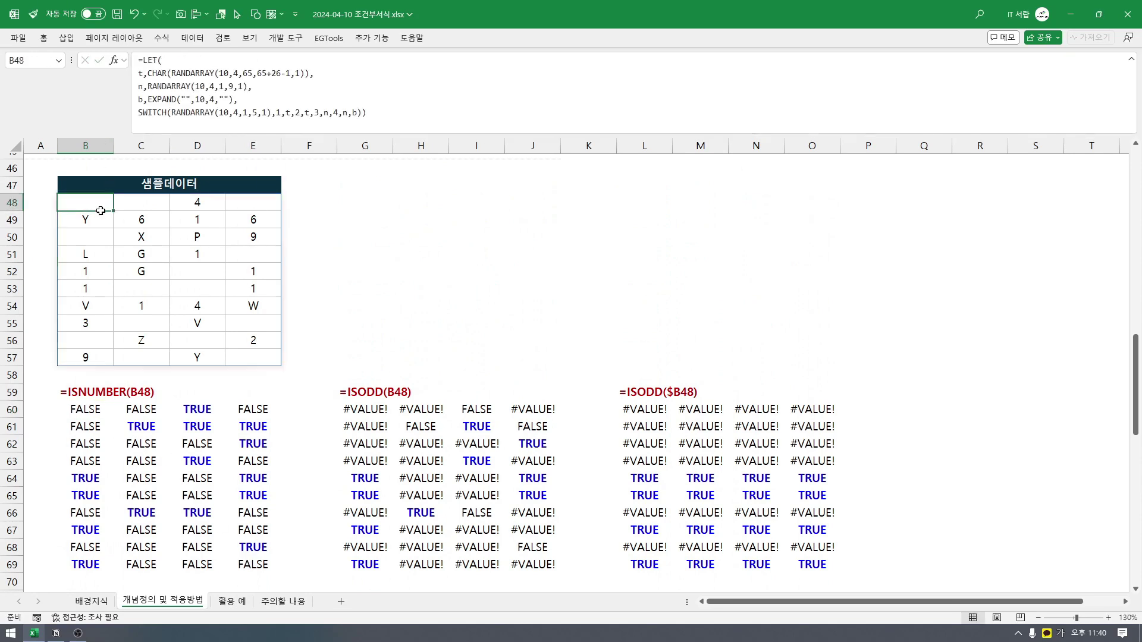
{"action": "left_click_drag", "start_coordinate": [100, 211], "coordinate": [257, 345]}
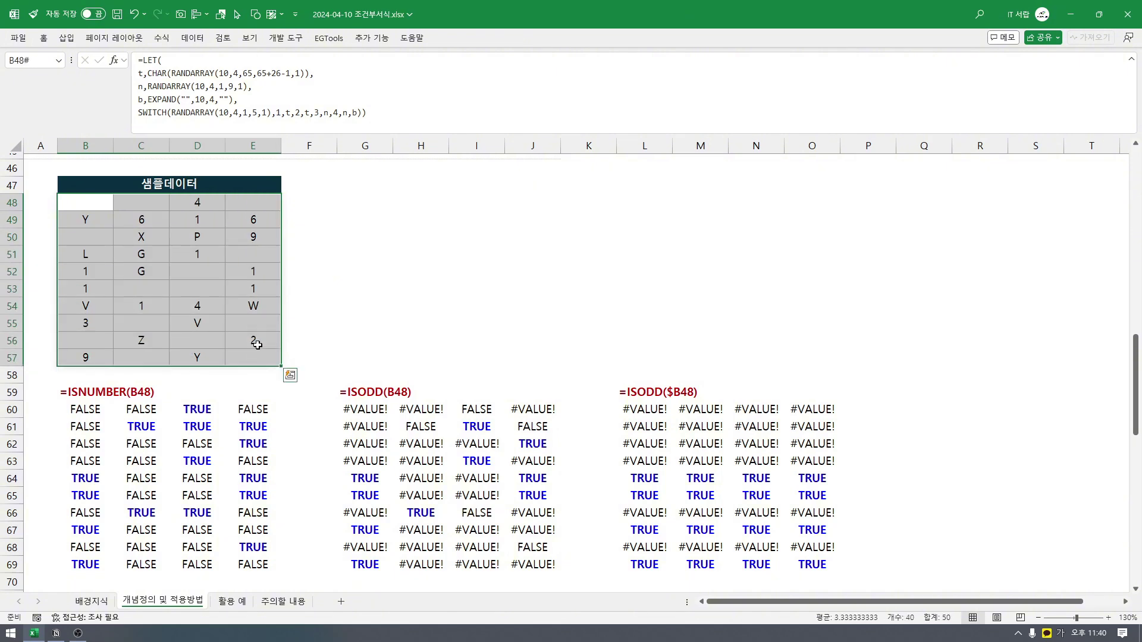
{"action": "left_click", "coordinate": [44, 37]}
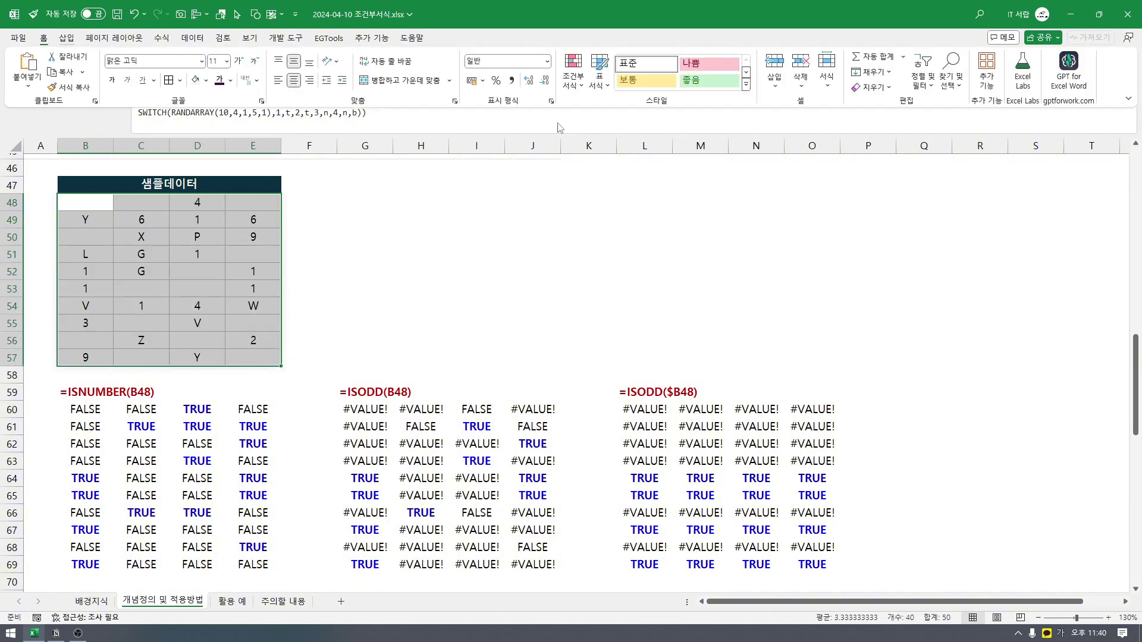
{"action": "left_click", "coordinate": [573, 70]}
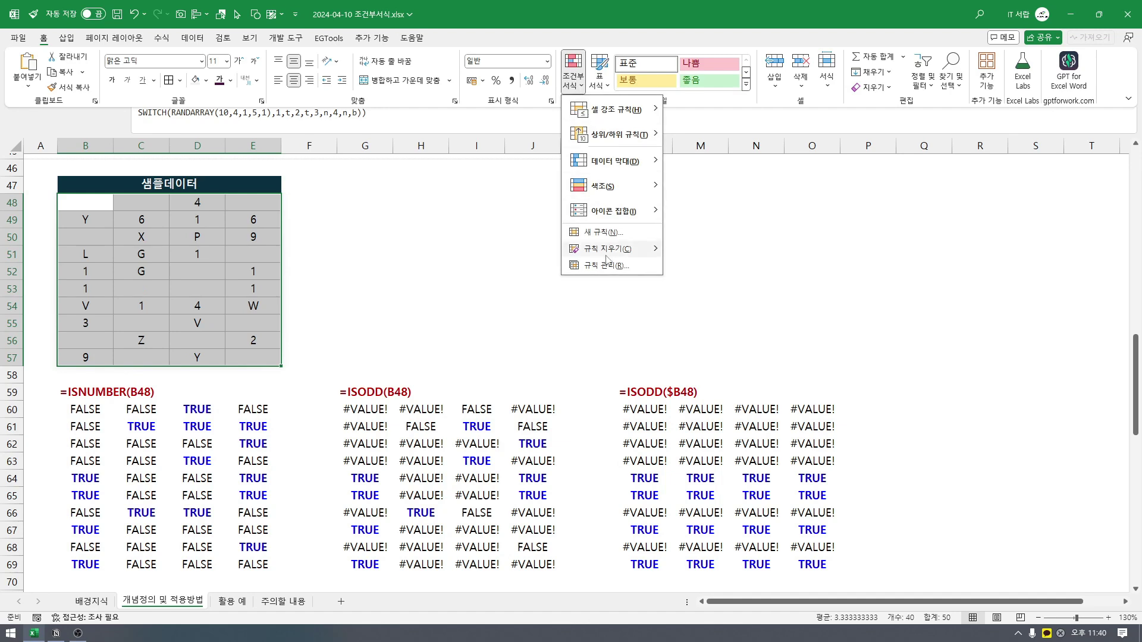
{"action": "left_click", "coordinate": [602, 232]}
{"action": "left_click", "coordinate": [710, 265]}
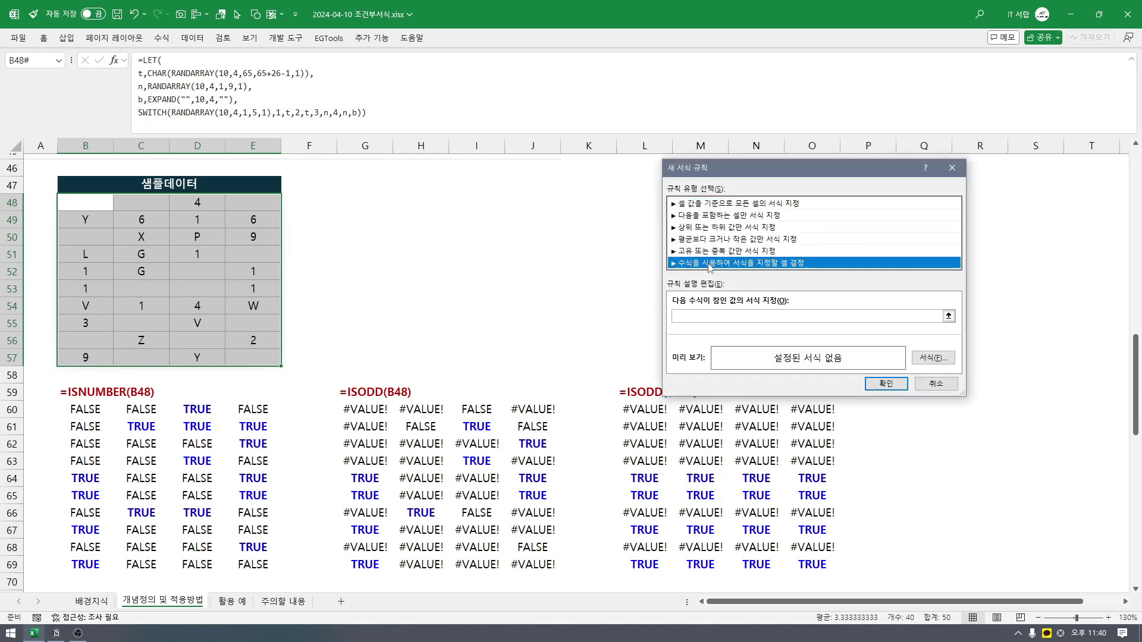
{"action": "left_click_drag", "start_coordinate": [740, 172], "coordinate": [533, 128]}
{"action": "left_click", "coordinate": [731, 272]}
{"action": "type", "text": "=ISNUMBER(B48)"}
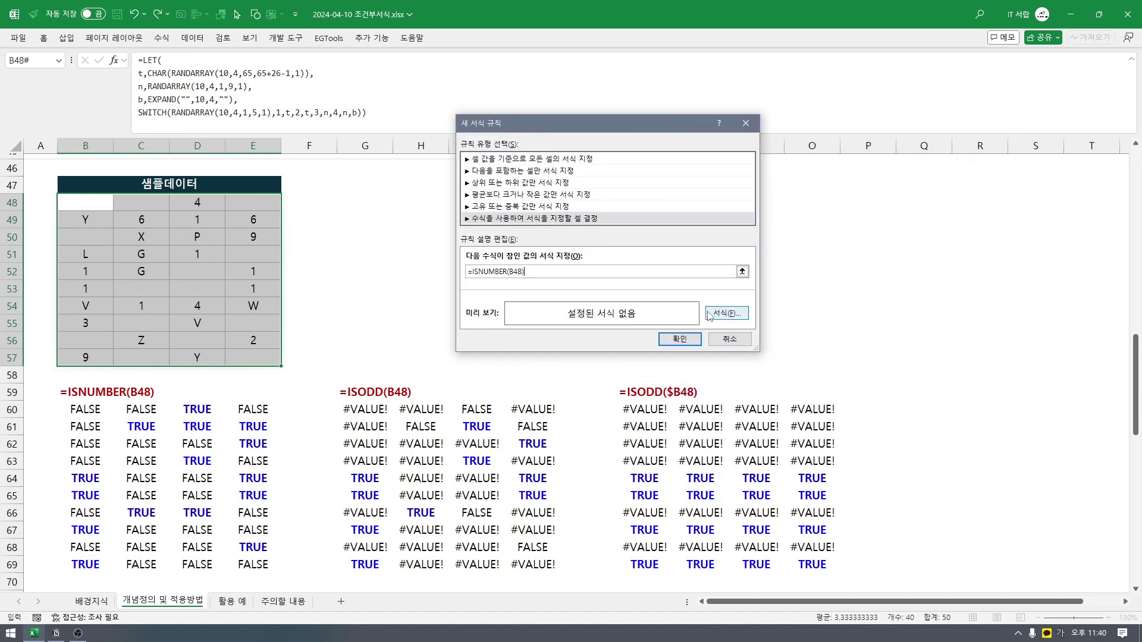
- Give the =ISNUMBER(B48) rule a light blue background fill and apply it to the sample data
{"action": "left_click", "coordinate": [714, 313]}
{"action": "left_click", "coordinate": [779, 125]}
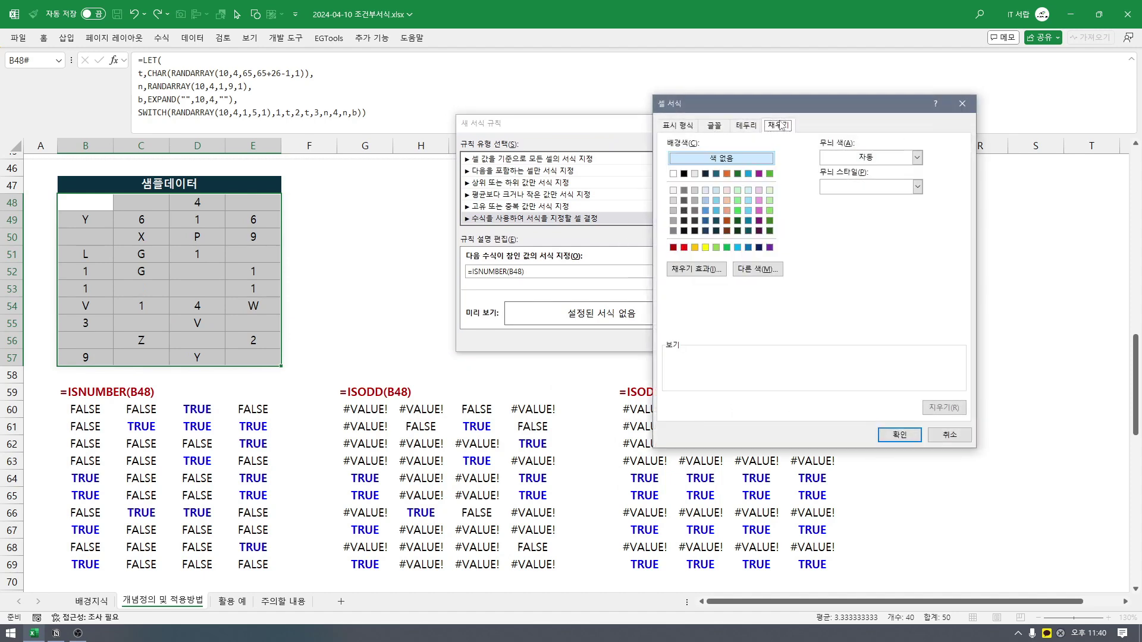
{"action": "left_click", "coordinate": [716, 190]}
{"action": "left_click", "coordinate": [899, 435]}
{"action": "left_click", "coordinate": [679, 342]}
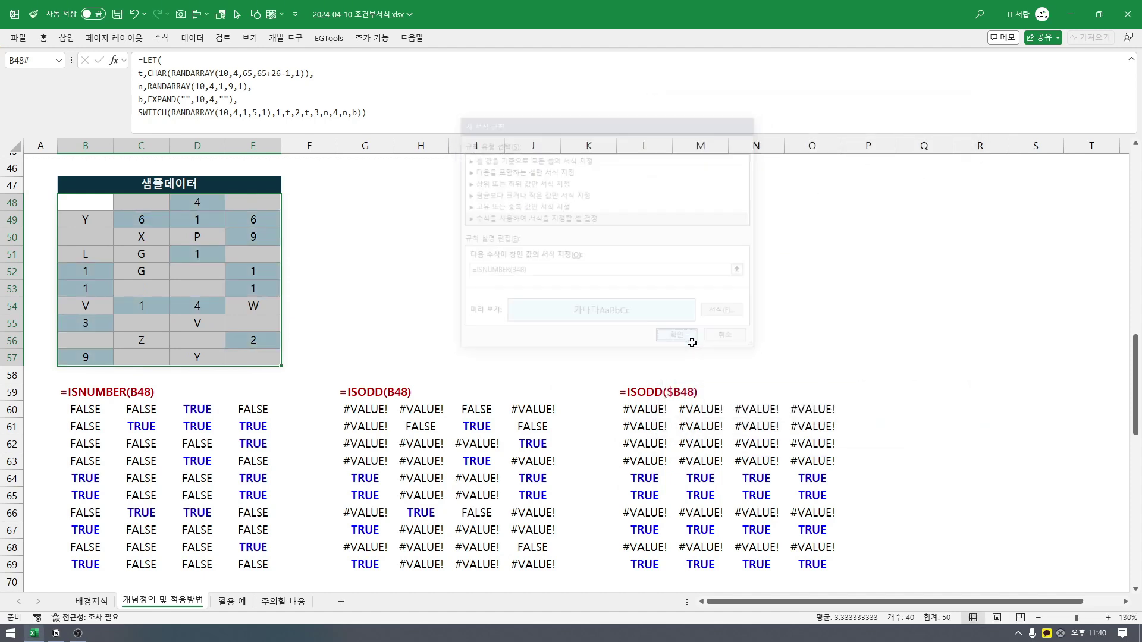
- Recalculate the random sample data several times to compare the highlighted cells with the =ISNUMBER(B48) result table
{"action": "left_click", "coordinate": [382, 323]}
{"action": "left_click_drag", "start_coordinate": [71, 411], "coordinate": [241, 545]}
{"action": "left_click", "coordinate": [253, 272]}
{"action": "key", "text": "F9"}
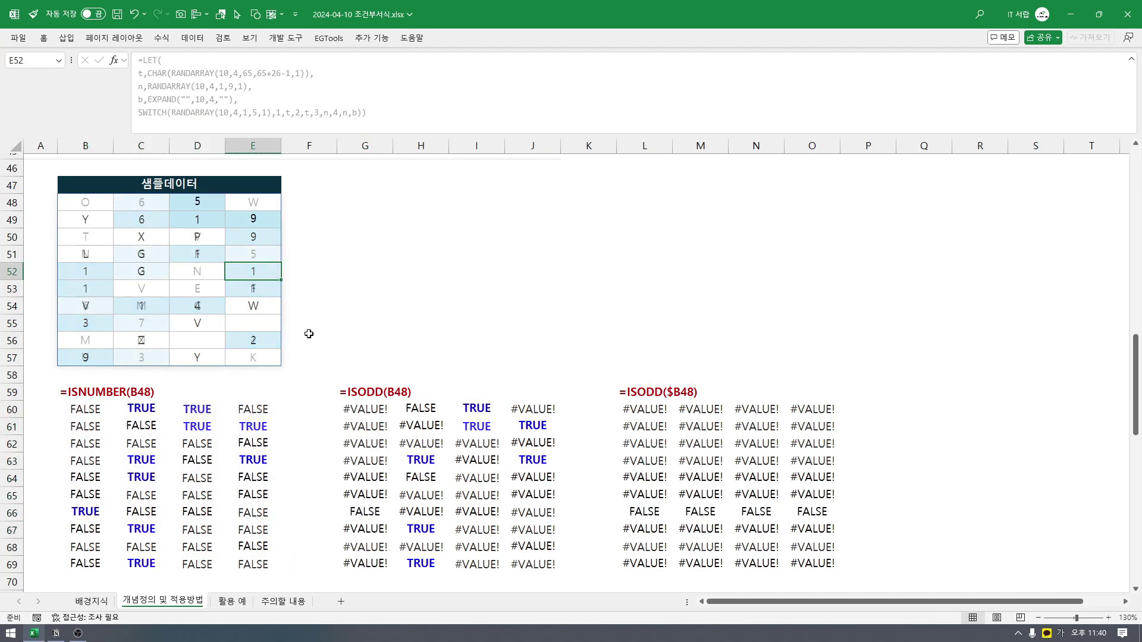
{"action": "key", "text": "F9"}
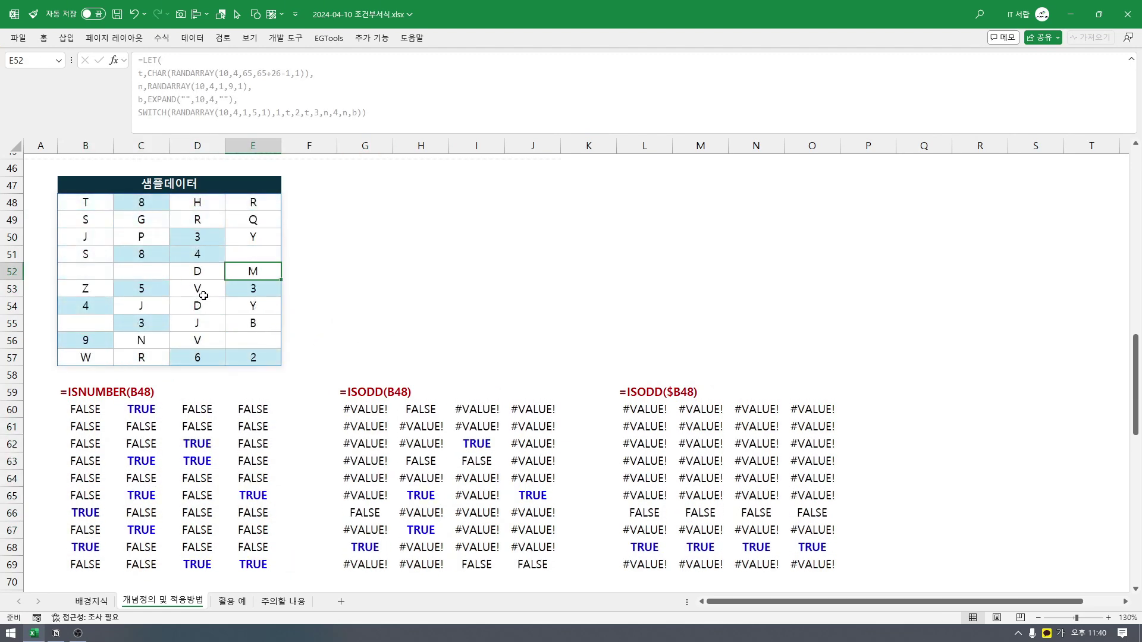
{"action": "key", "text": "F9"}
{"action": "key", "text": "F9"}
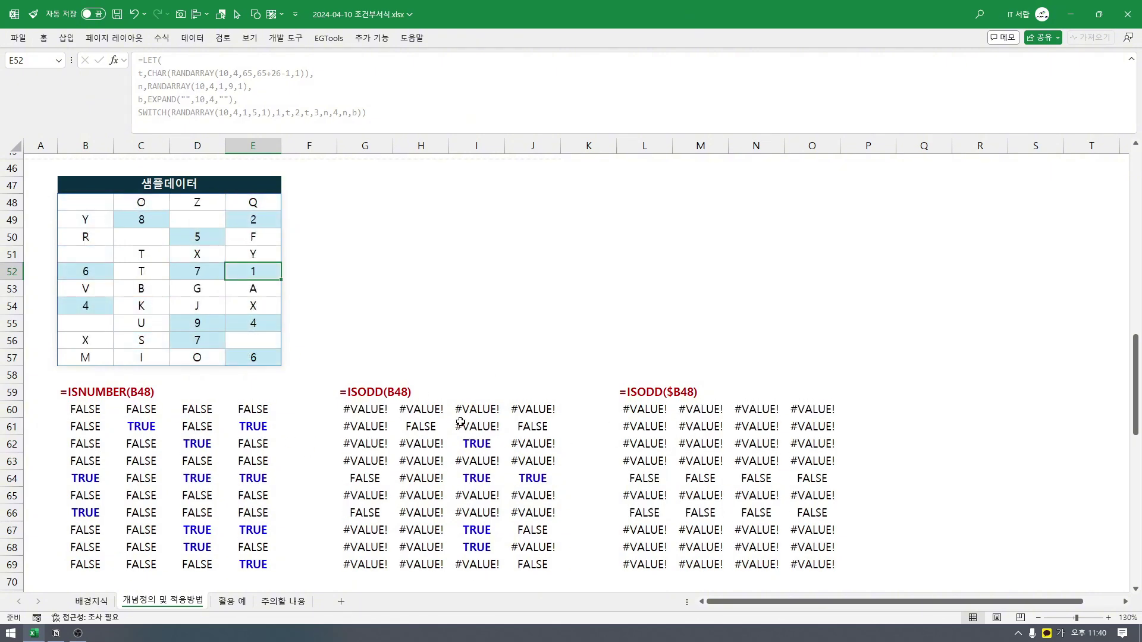
- Examine the =ISNUMBER results in B60:E69, comparing the relative references in the first cell B60 and last cell E69
{"action": "left_click", "coordinate": [120, 433]}
{"action": "left_click", "coordinate": [92, 416]}
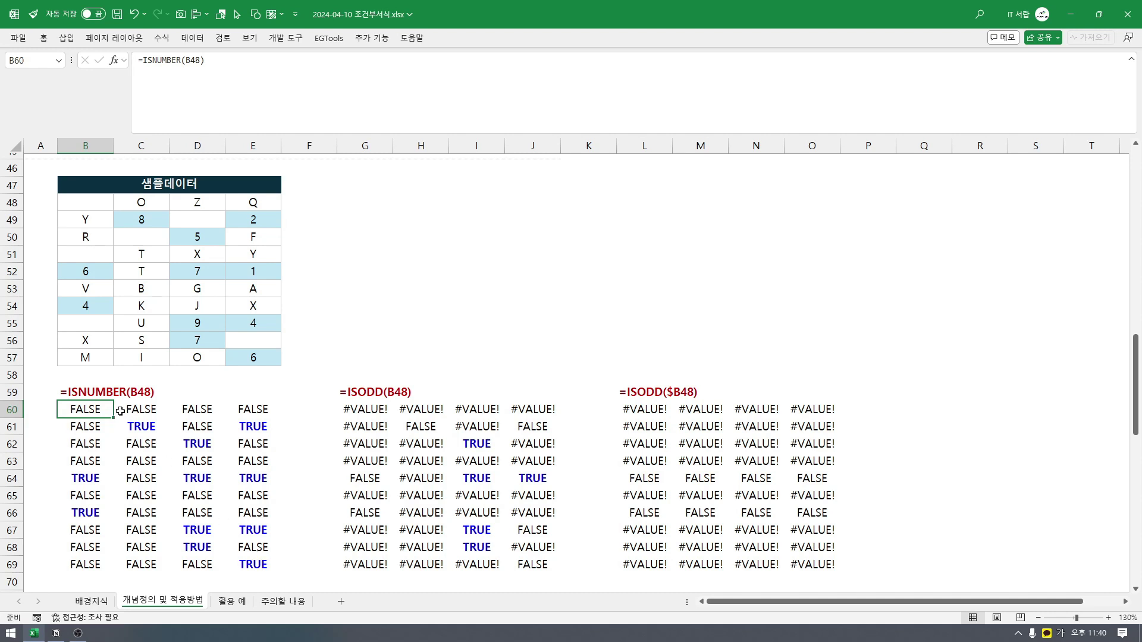
{"action": "left_click_drag", "start_coordinate": [89, 411], "coordinate": [253, 564]}
{"action": "left_click", "coordinate": [253, 564]}
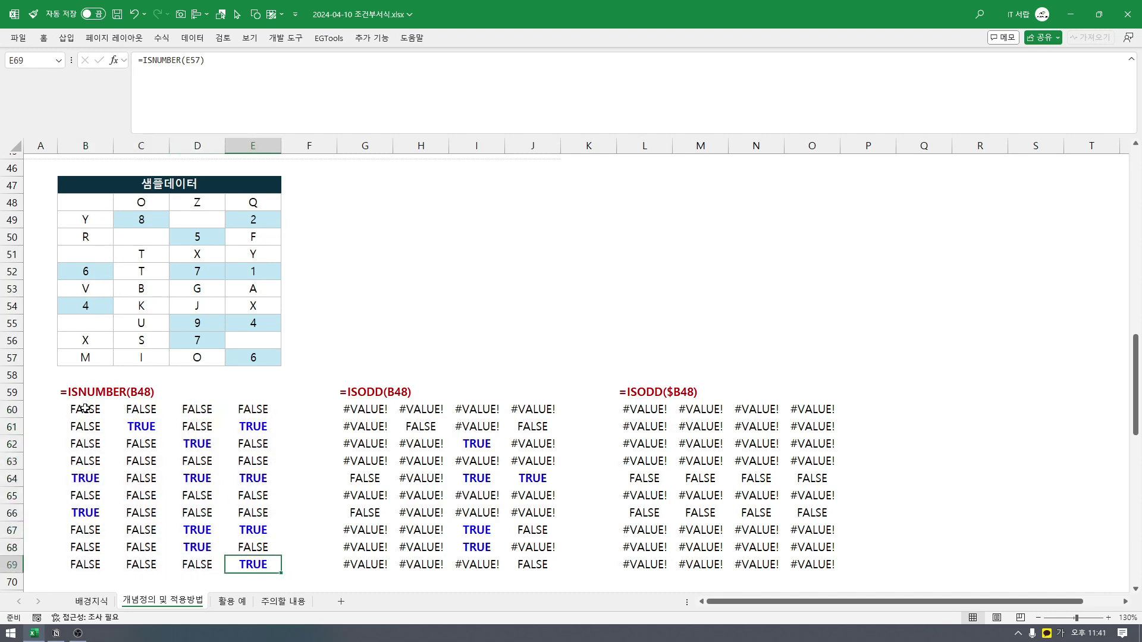
{"action": "left_click", "coordinate": [86, 409]}
{"action": "left_click_drag", "start_coordinate": [84, 410], "coordinate": [262, 563]}
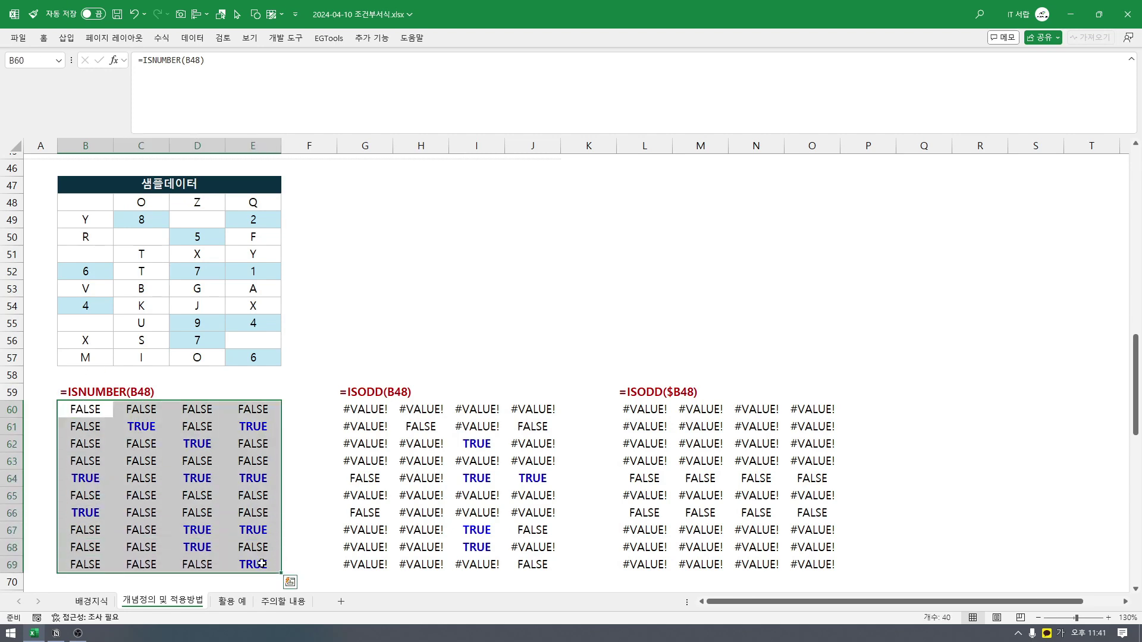
- Check the =ISODD($B48) formula in L60 and the result tables below it, and go to the 활용 예 sheet
{"action": "left_click", "coordinate": [657, 413]}
{"action": "scroll", "coordinate": [221, 382], "scroll_direction": "down", "scroll_amount": 5}
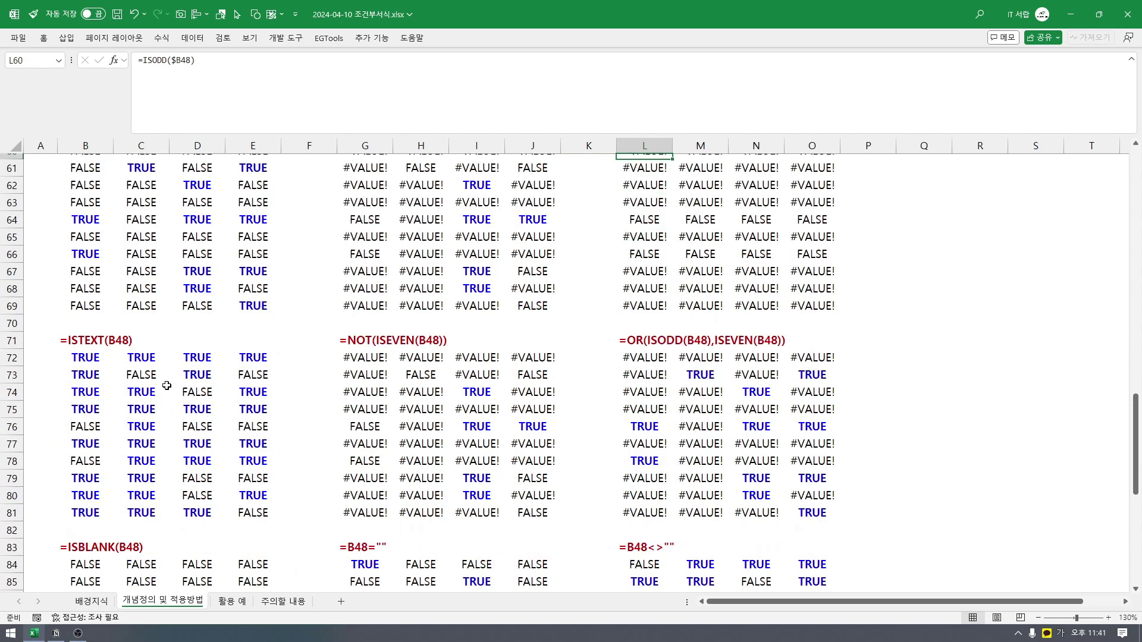
{"action": "scroll", "coordinate": [221, 382], "scroll_direction": "up", "scroll_amount": 5}
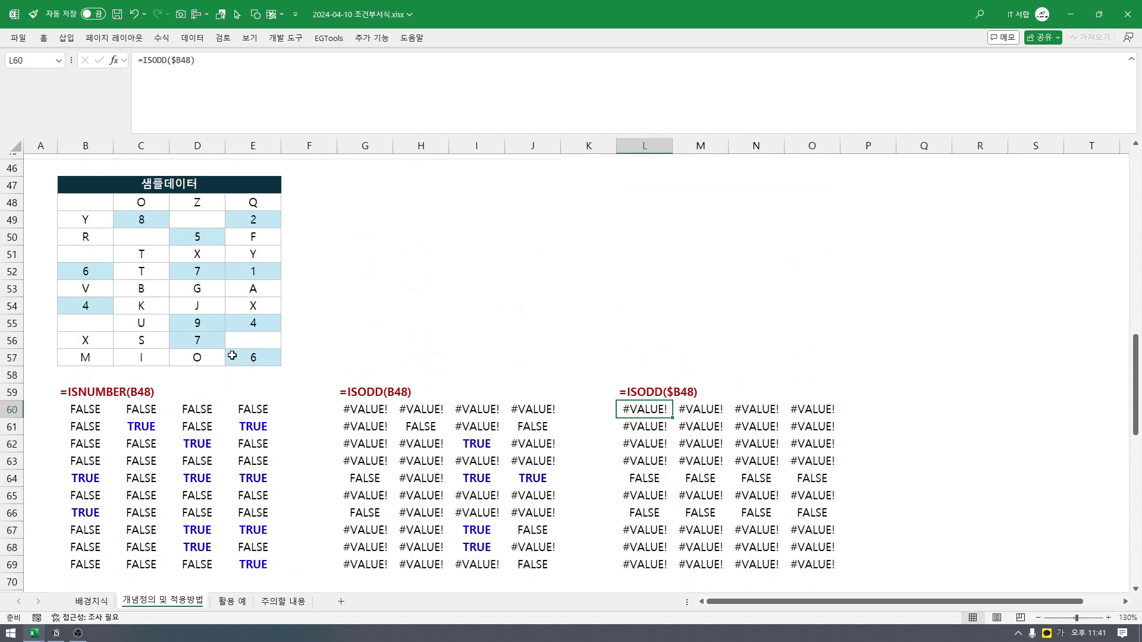
{"action": "left_click", "coordinate": [232, 601]}
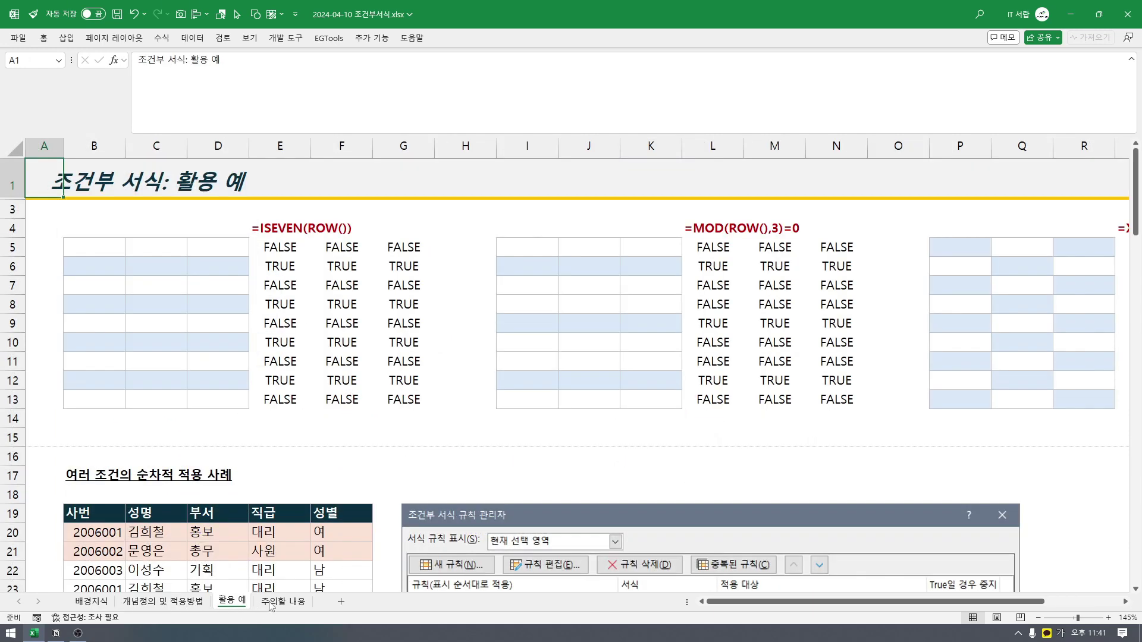